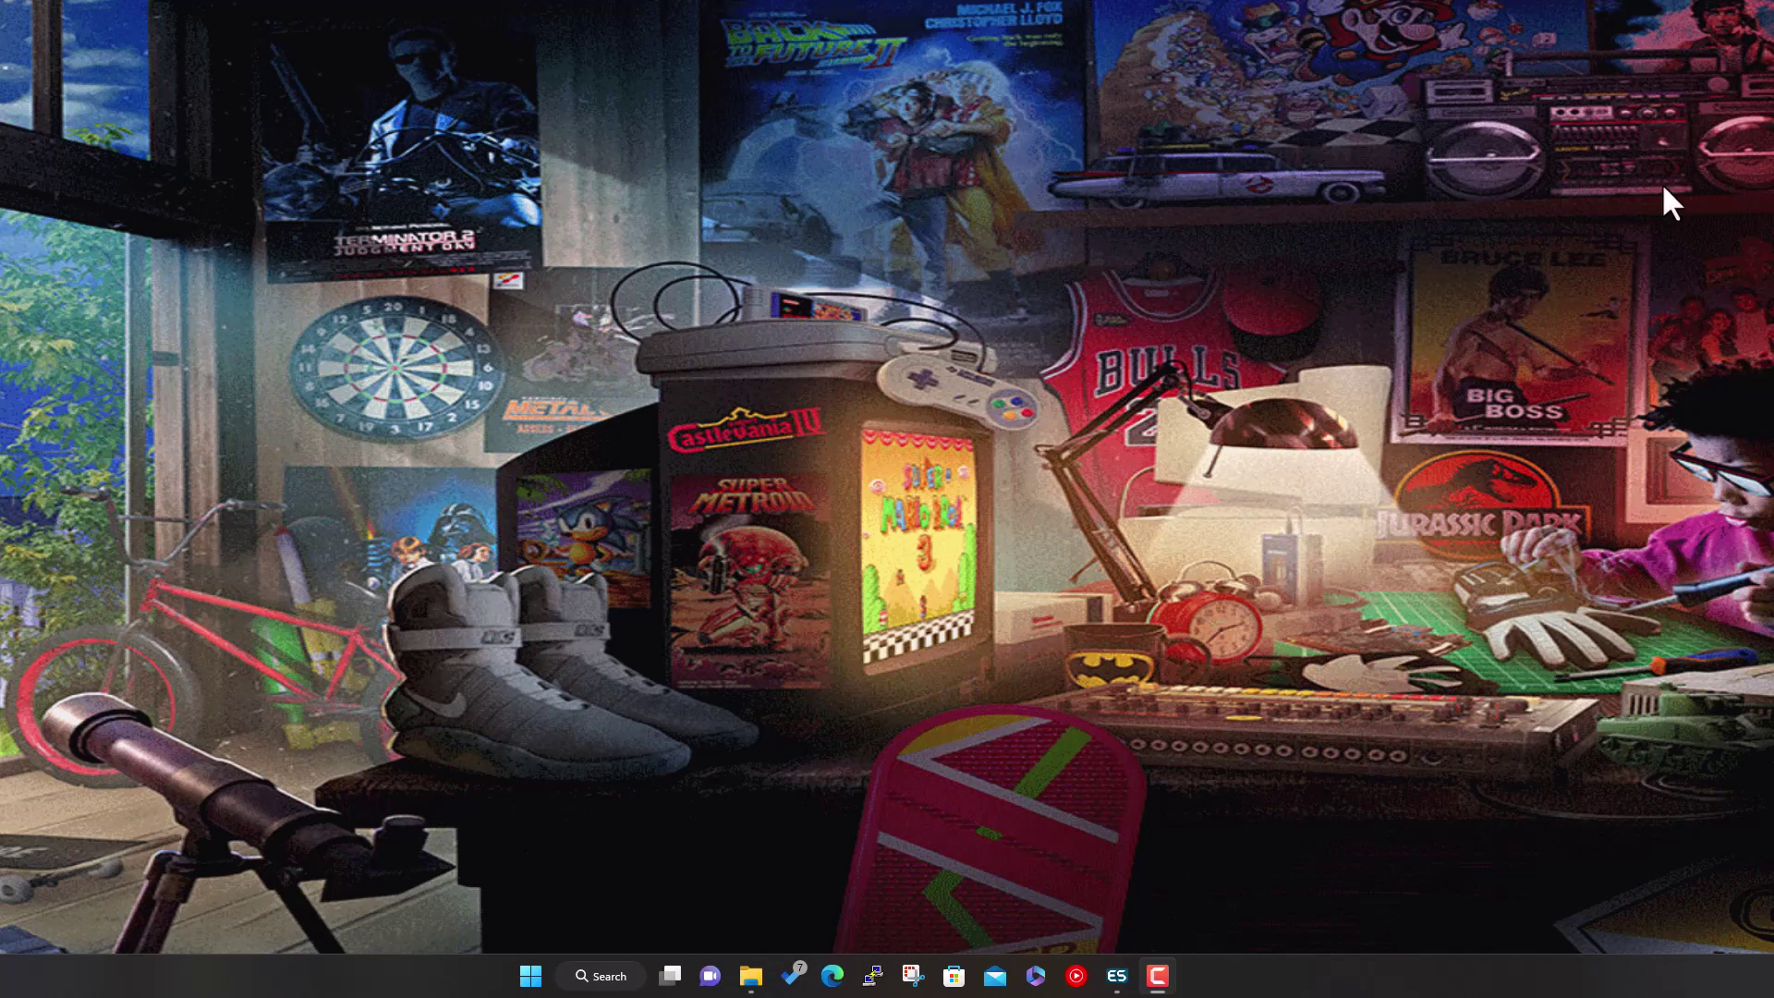
Open the RetroBat folder inside X:\Demo in File Explorer.
{"action": "left_click", "coordinate": [751, 976]}
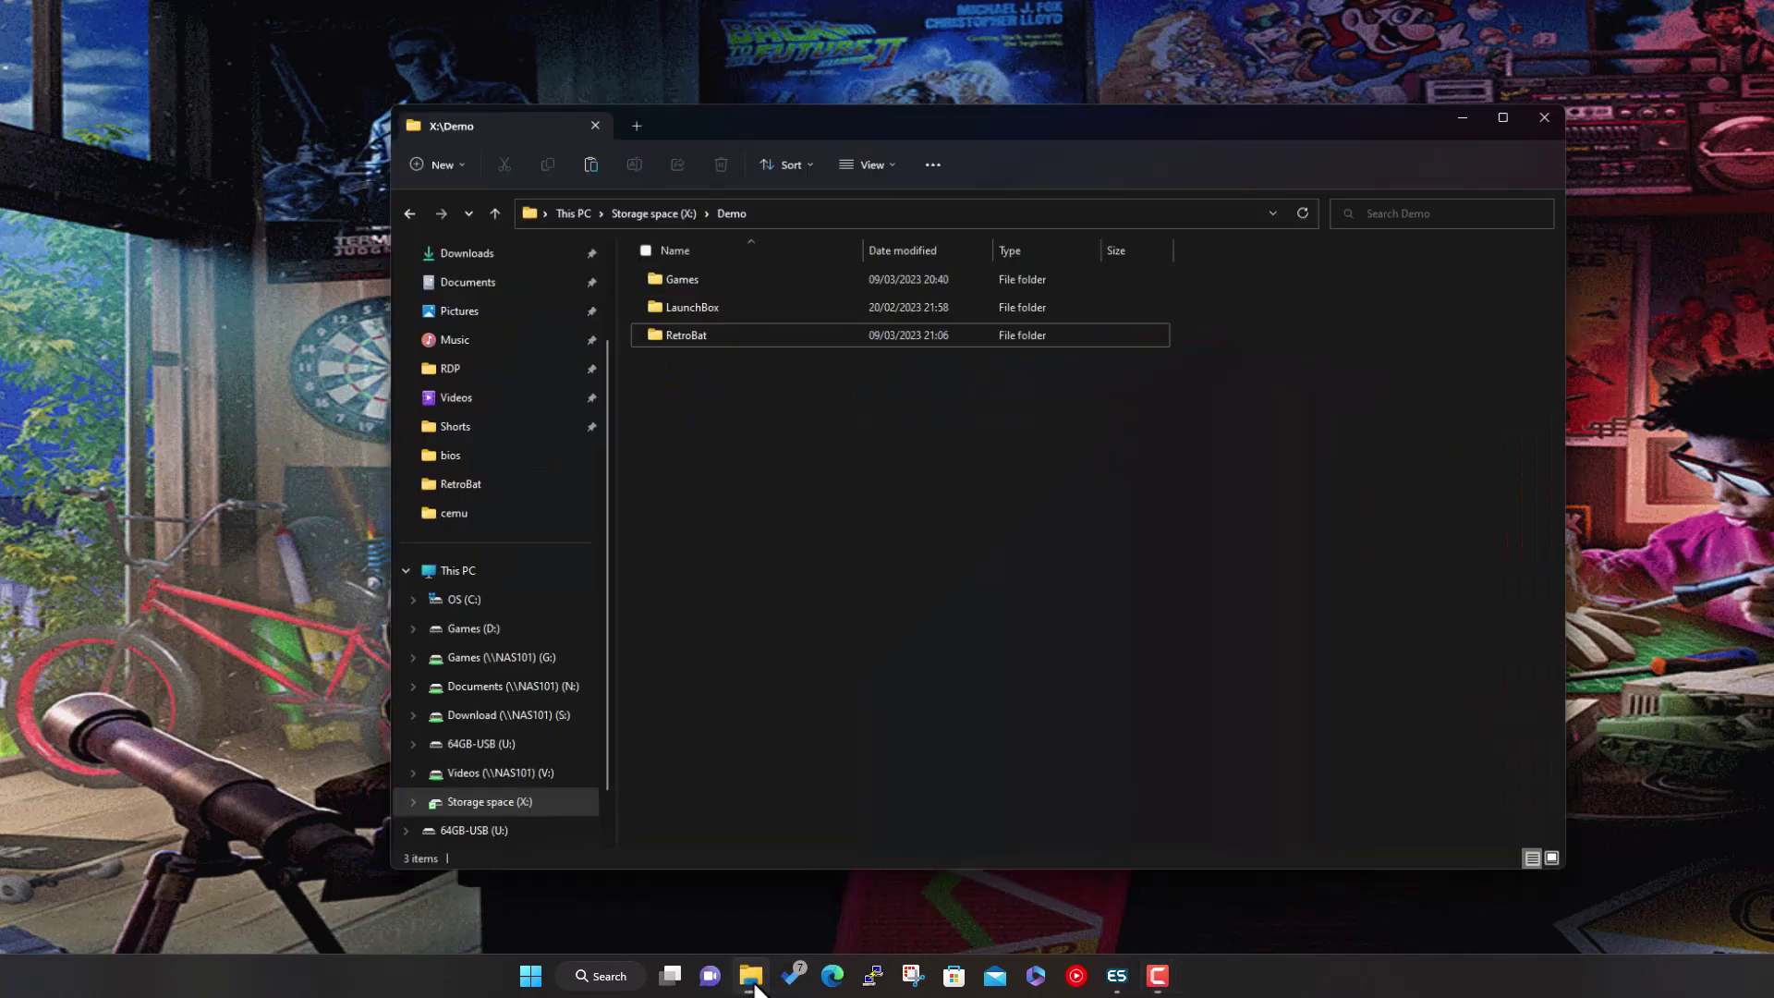
{"action": "double_click", "coordinate": [744, 320]}
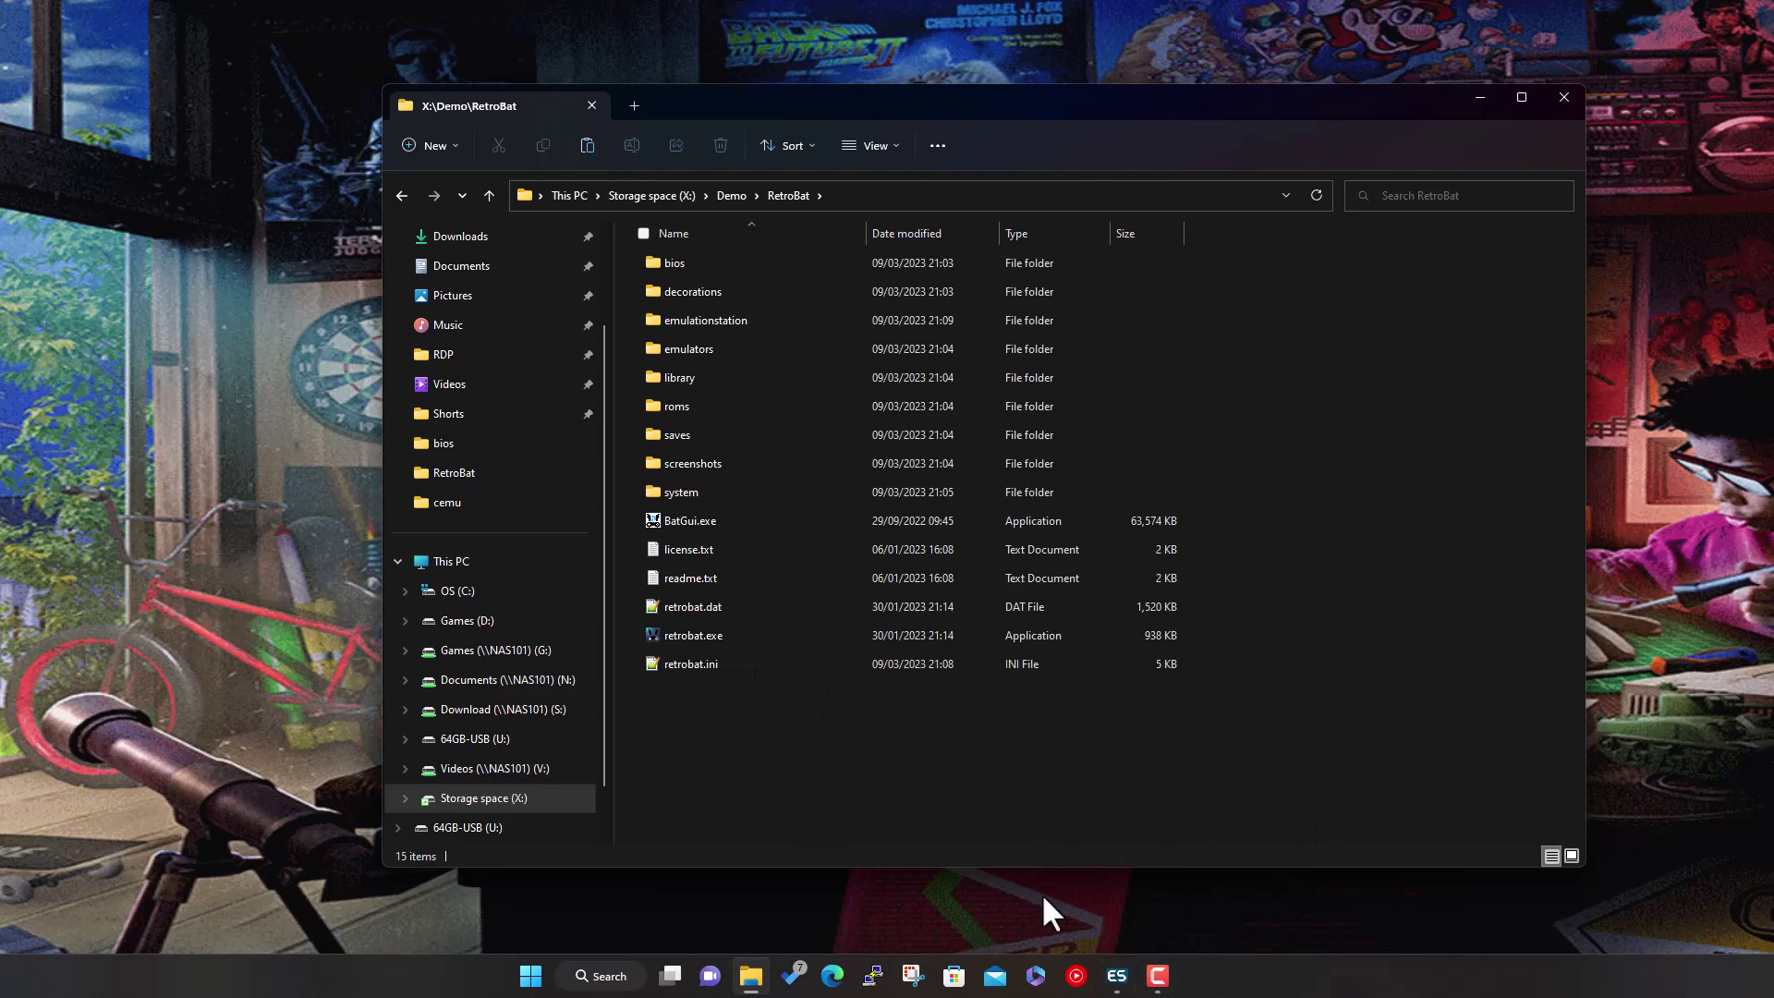
Switch to EmulationStation and go back from the game lists to the system selection view.
{"action": "left_click", "coordinate": [1109, 972]}
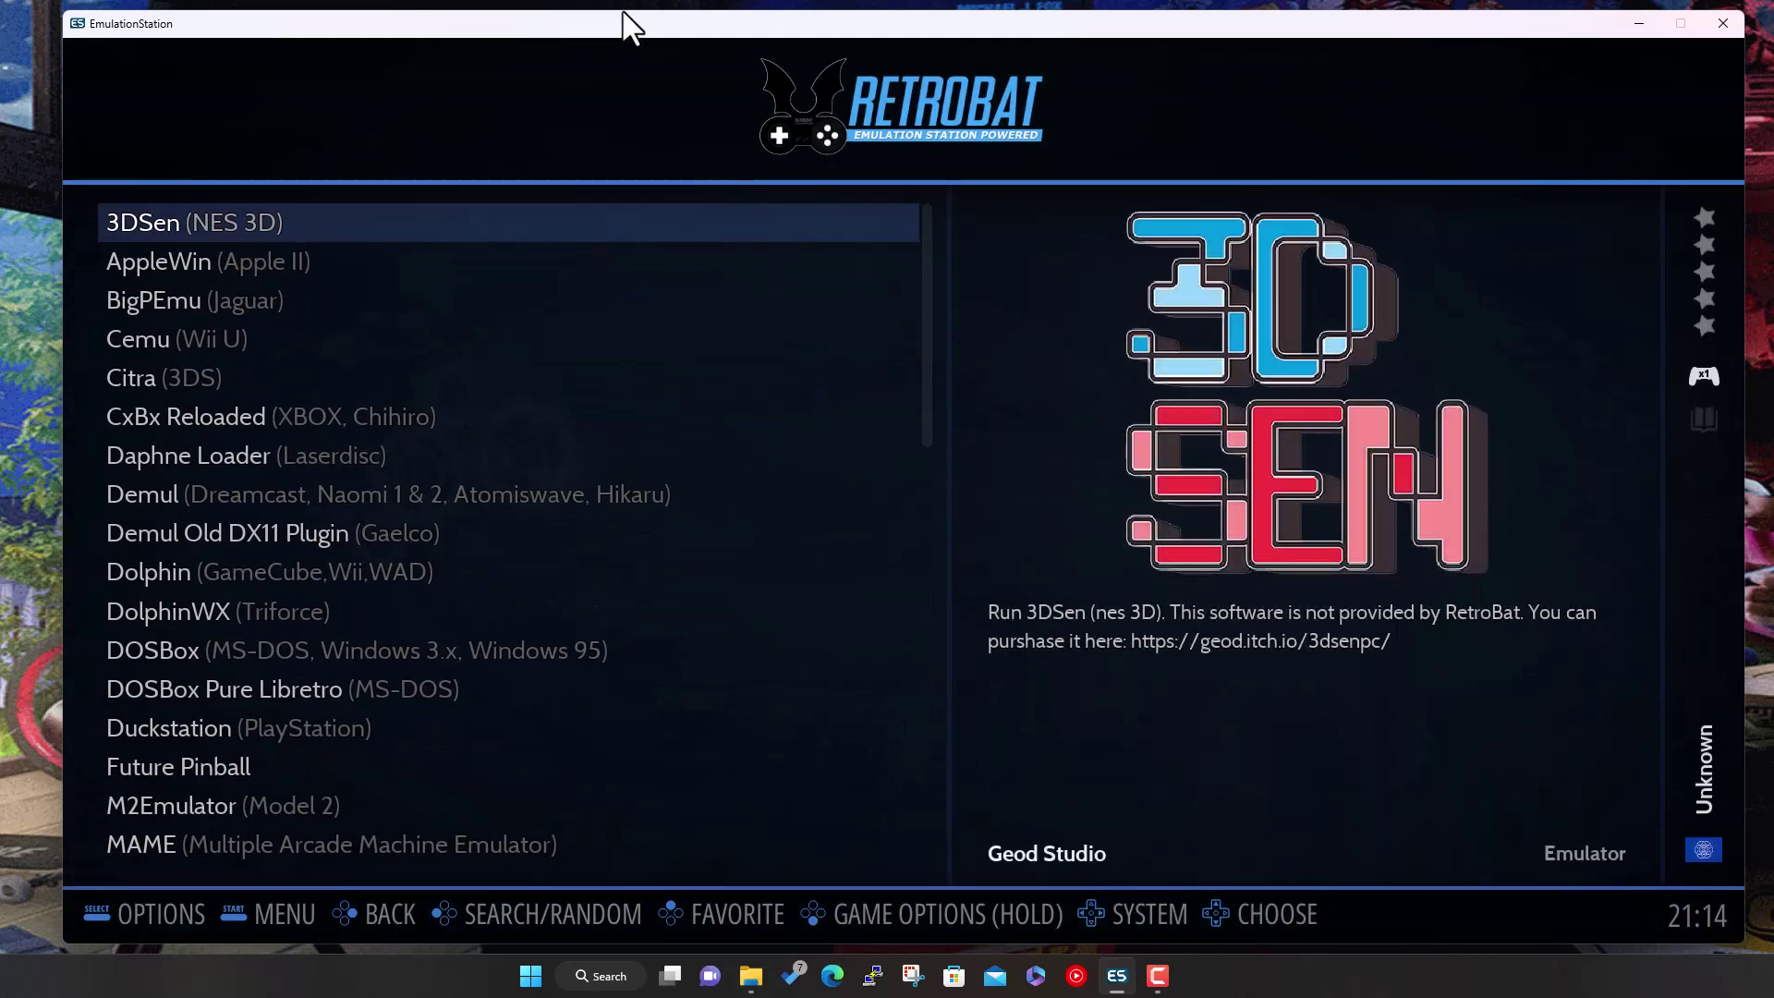
{"action": "key", "text": "BackSpace"}
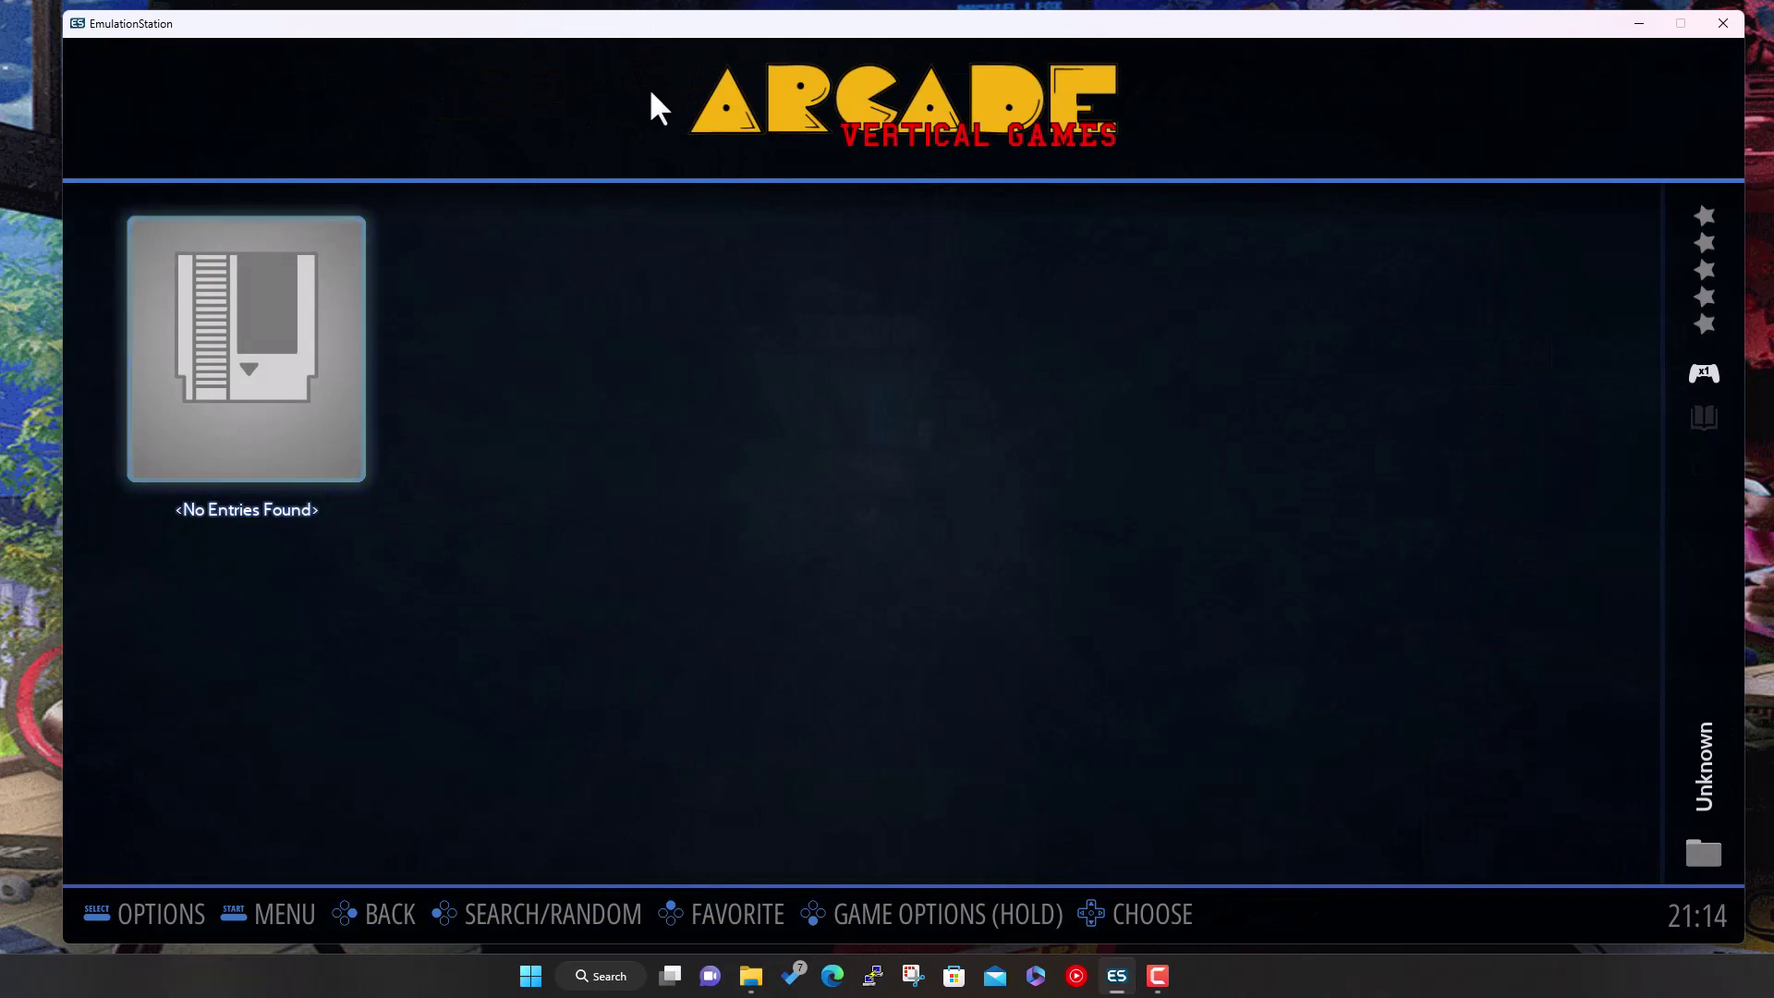
{"action": "key", "text": "BackSpace"}
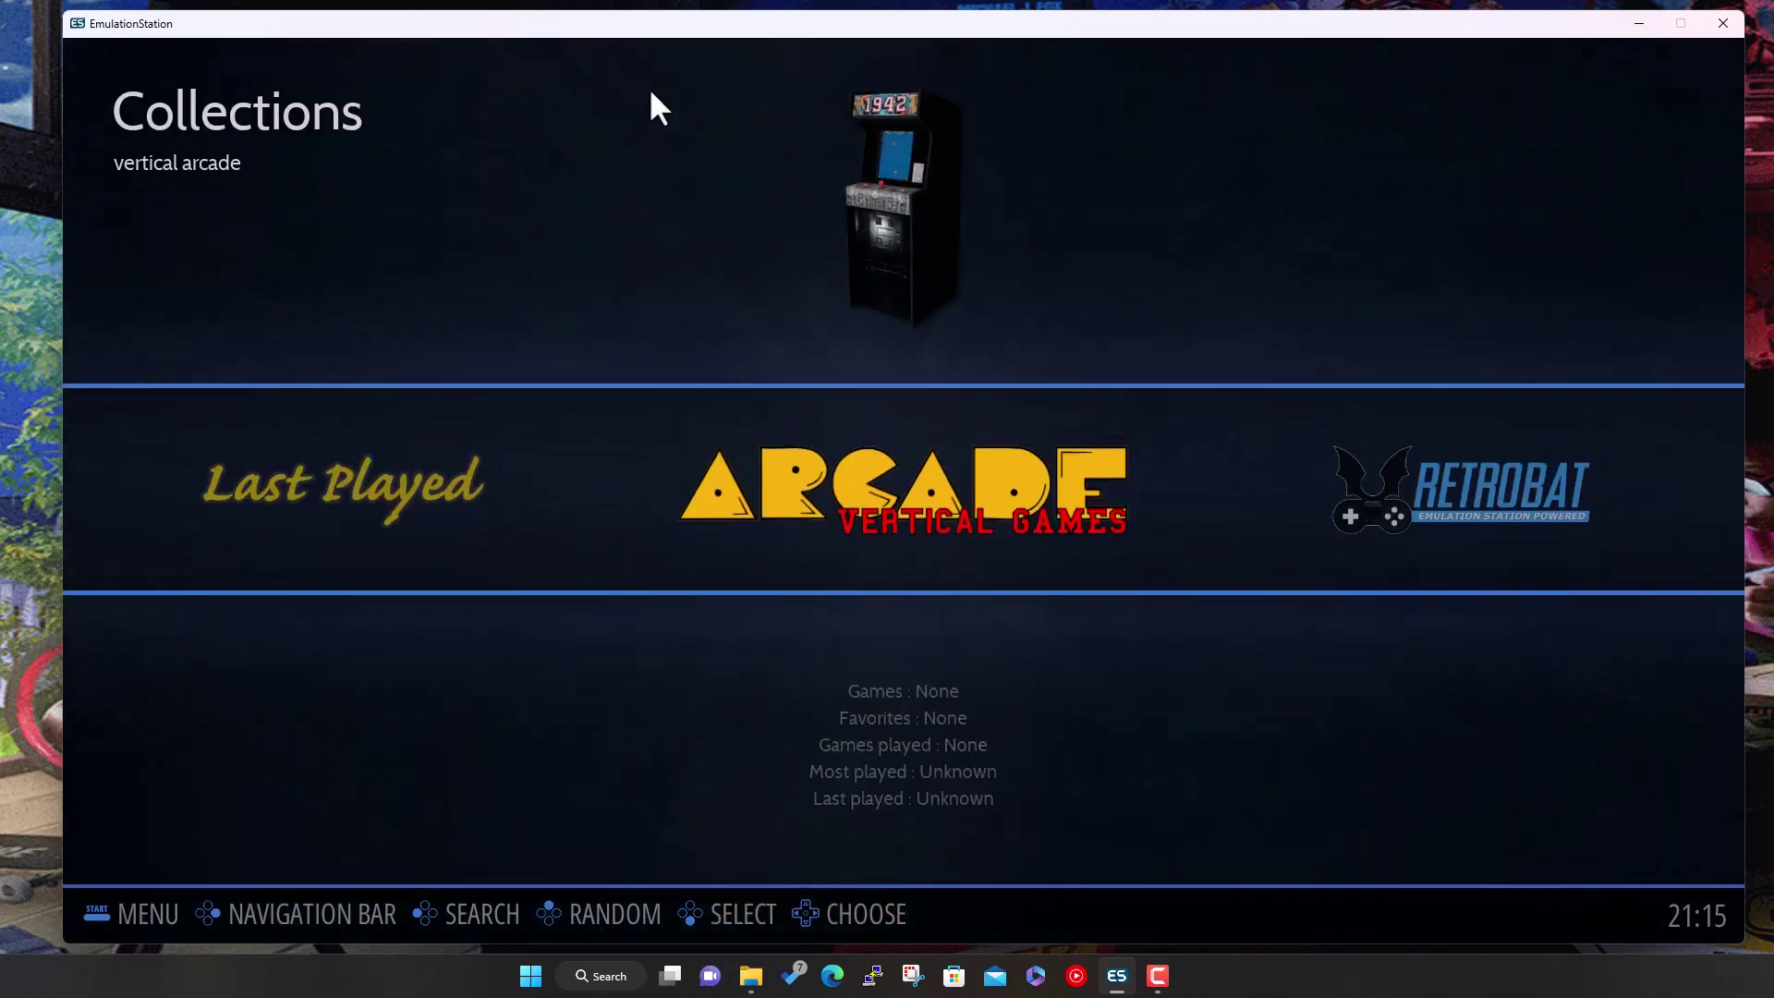
Open the Ports system and look through its games up to Mr Boom.
{"action": "key", "text": "Right"}
{"action": "key", "text": "Right"}
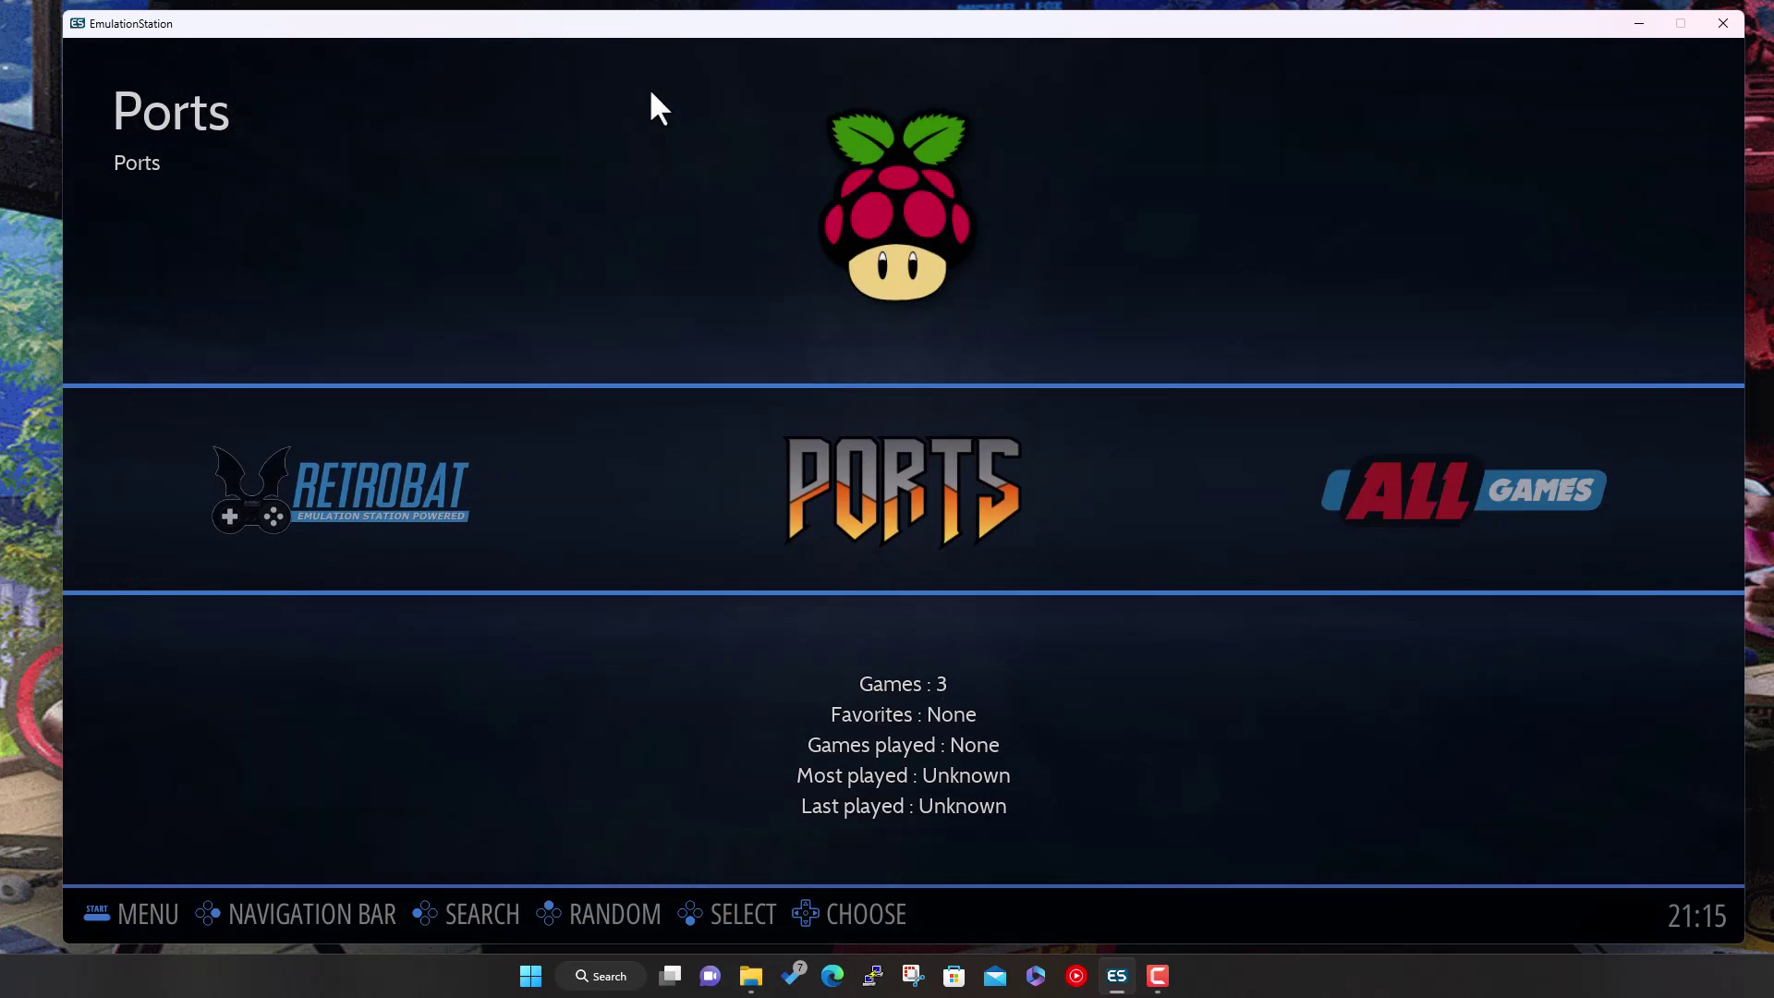
{"action": "key", "text": "Return"}
{"action": "key", "text": "Right"}
{"action": "key", "text": "Right"}
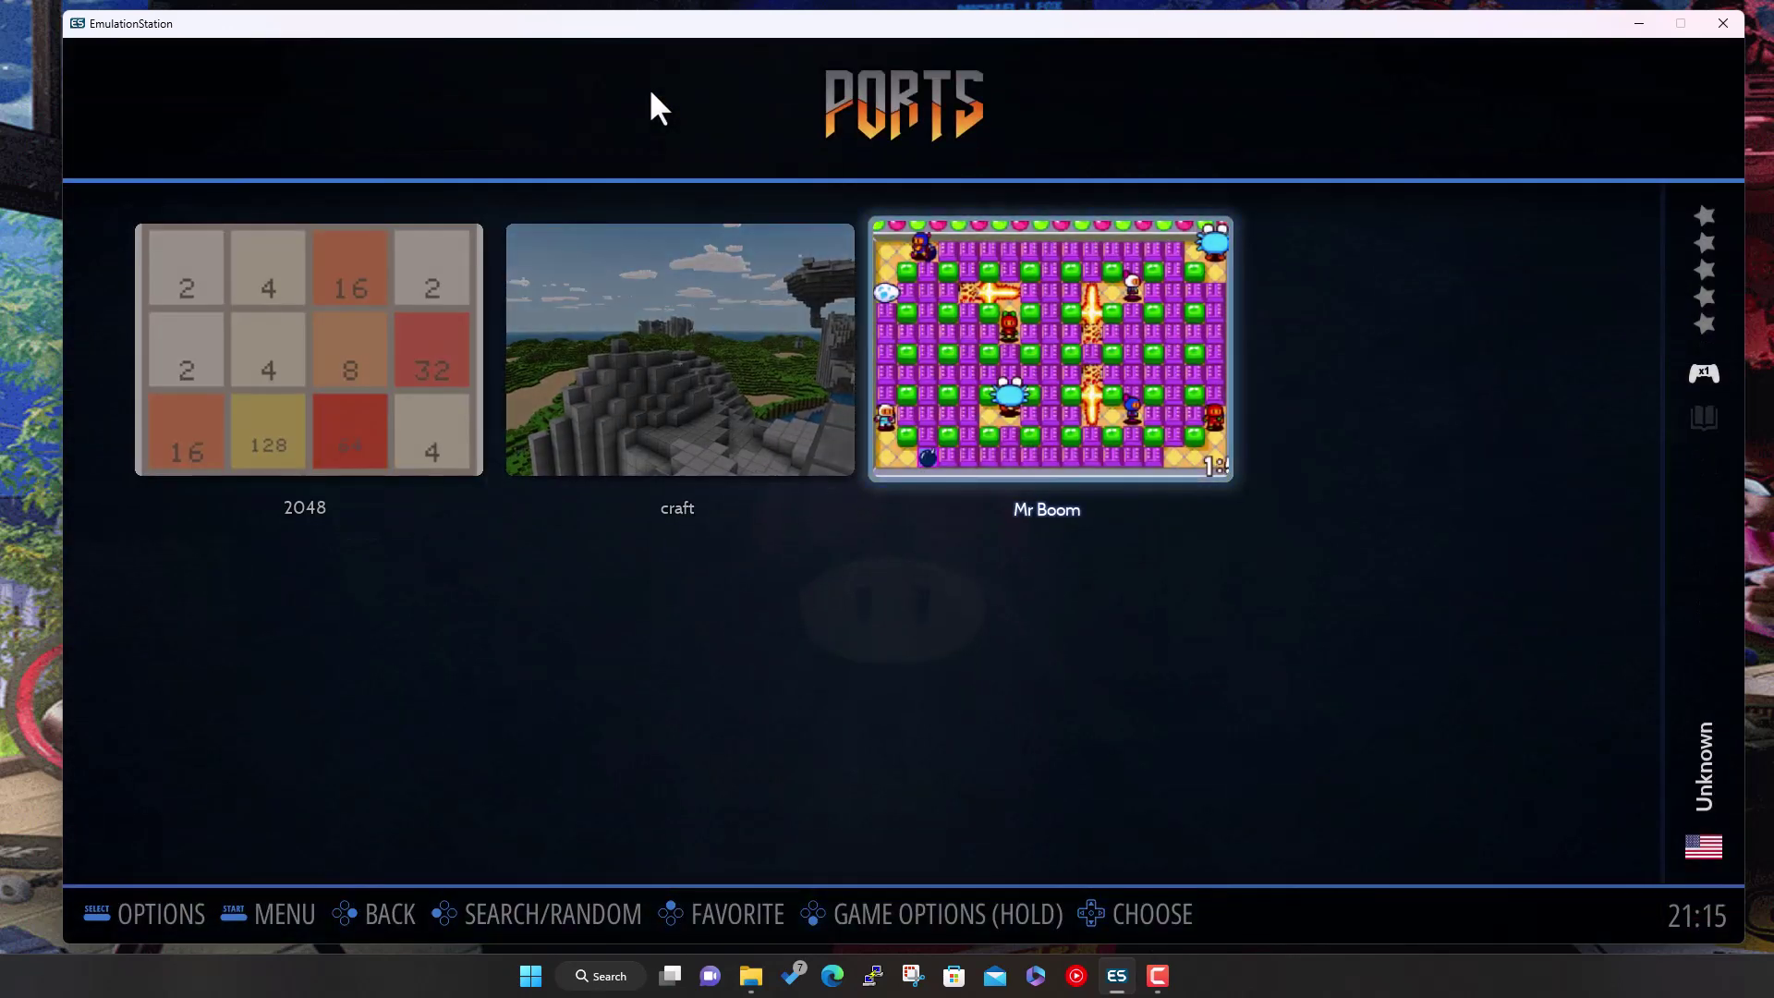
Leave the Ports game list and go back to the RetroBat entry in the system selection view.
{"action": "key", "text": "BackSpace"}
{"action": "key", "text": "Right"}
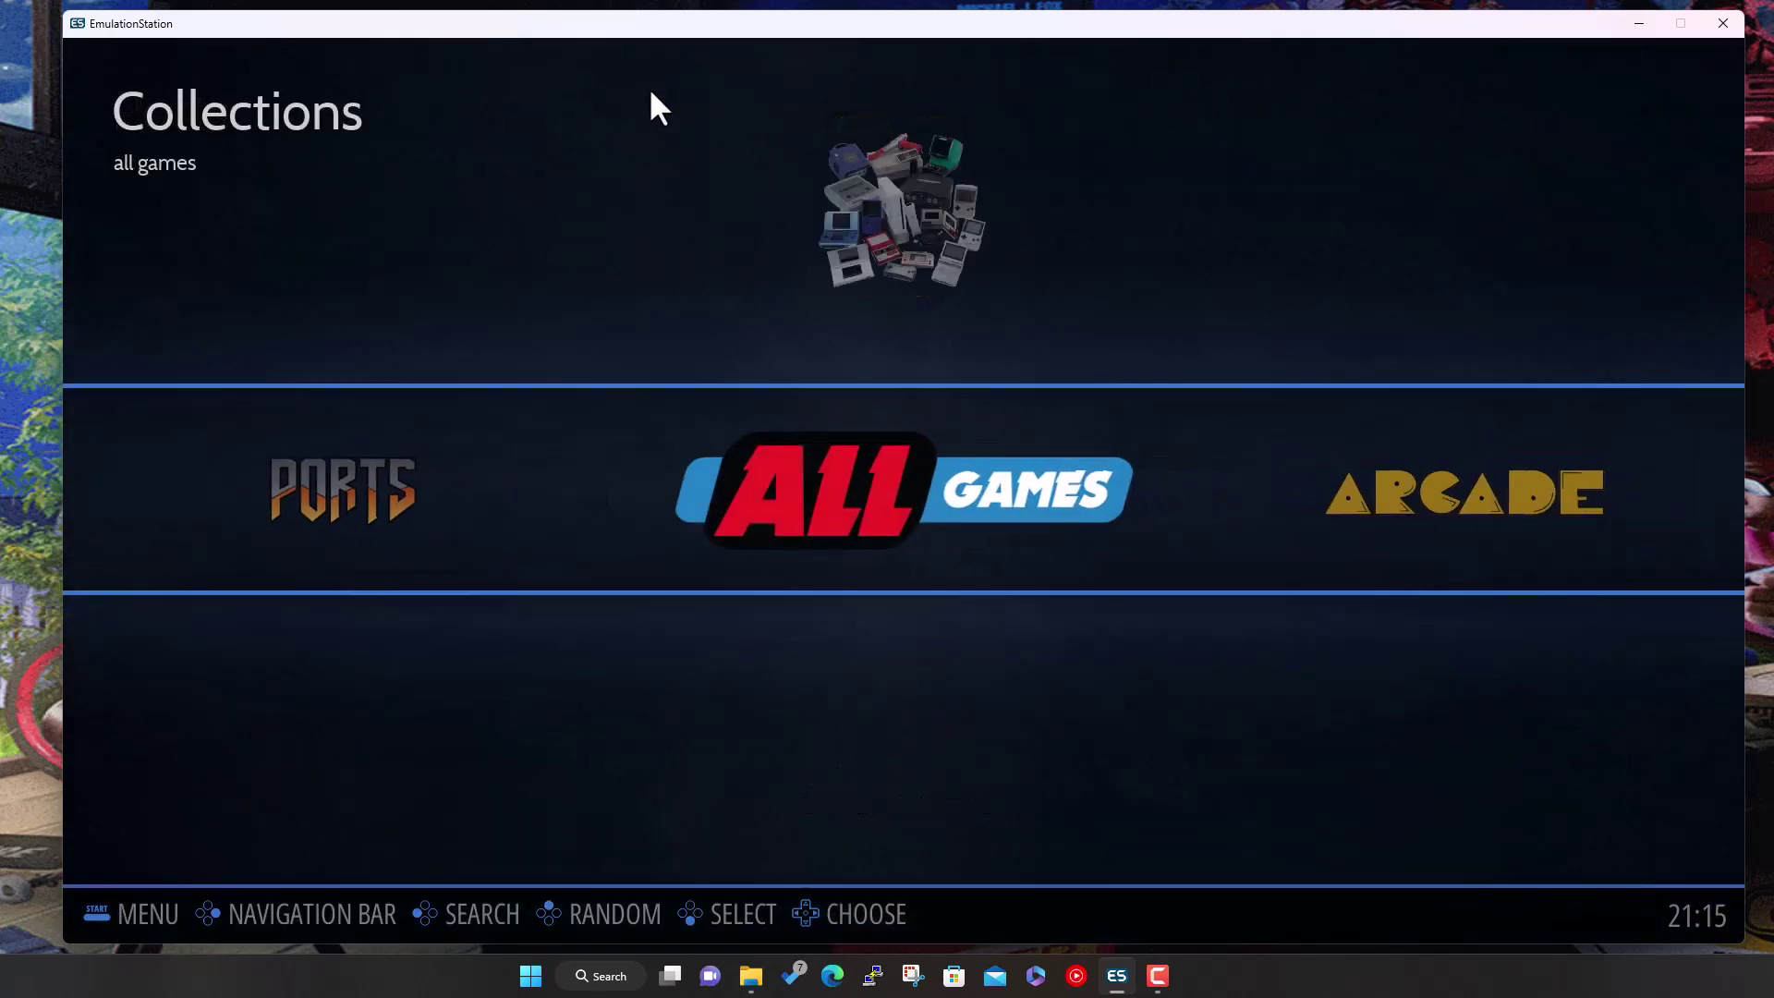
{"action": "key", "text": "Left"}
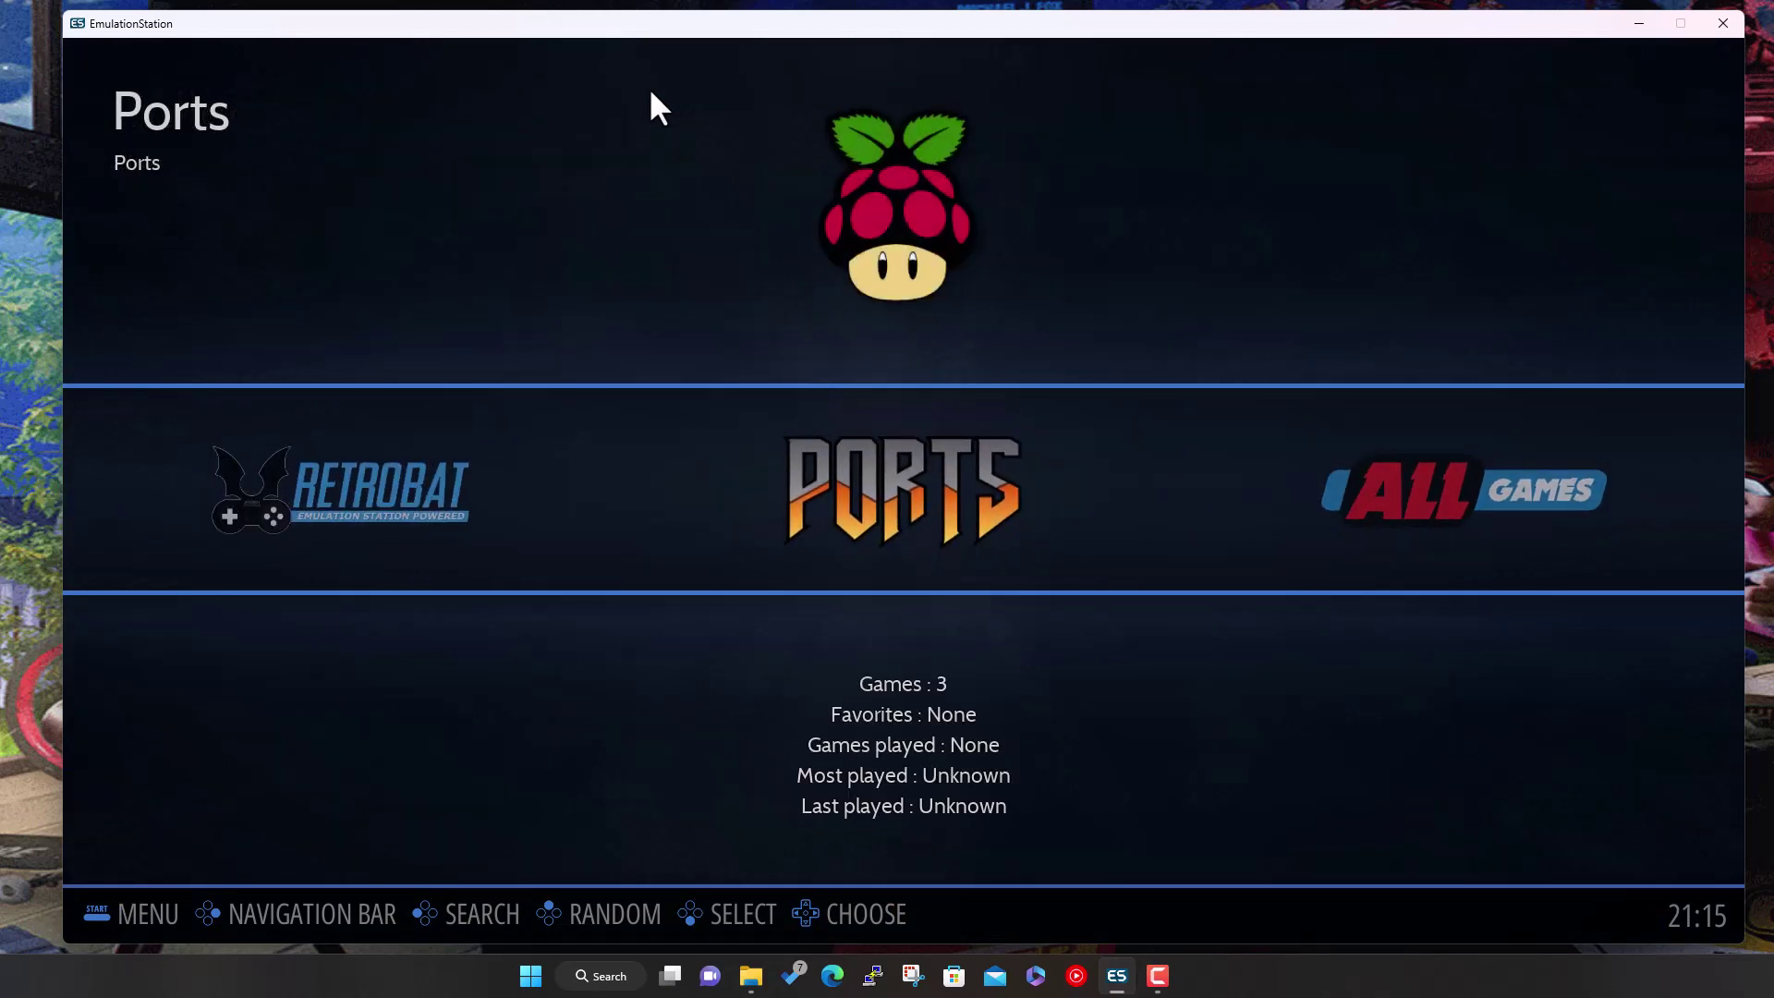
{"action": "key", "text": "Left"}
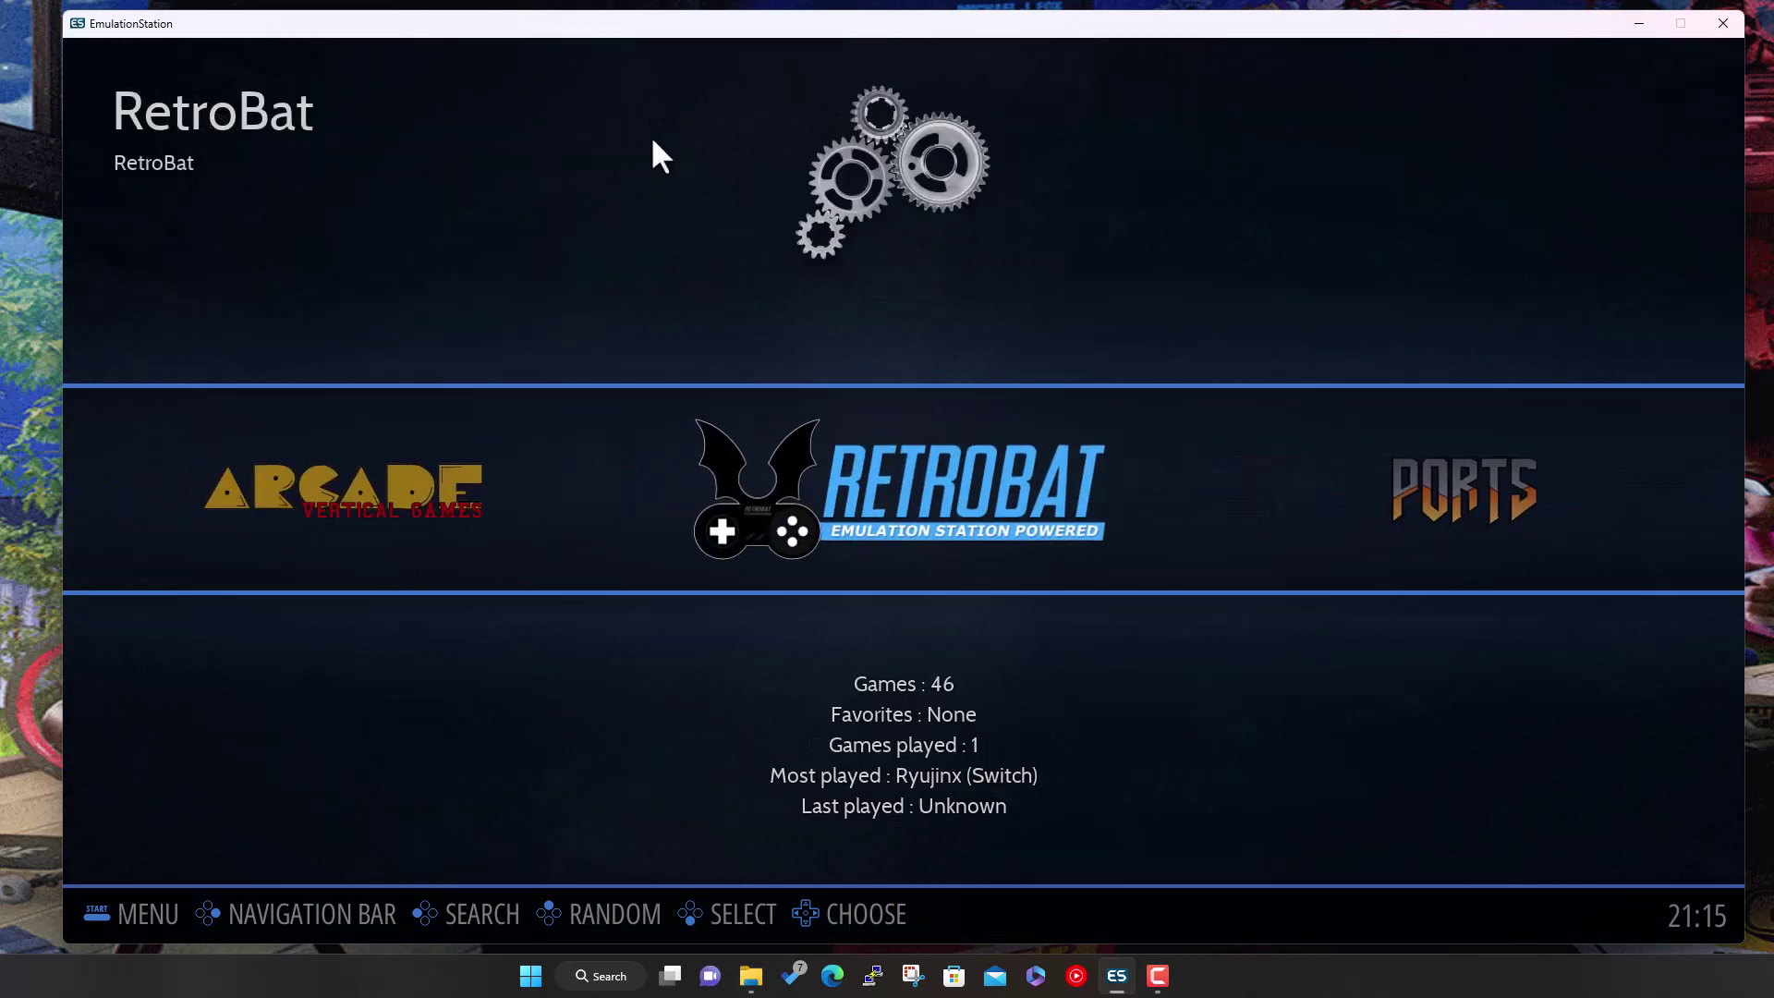
Switch to Microsoft Edge, load google.co.uk and dismiss the page restore prompt.
{"action": "left_click", "coordinate": [833, 976]}
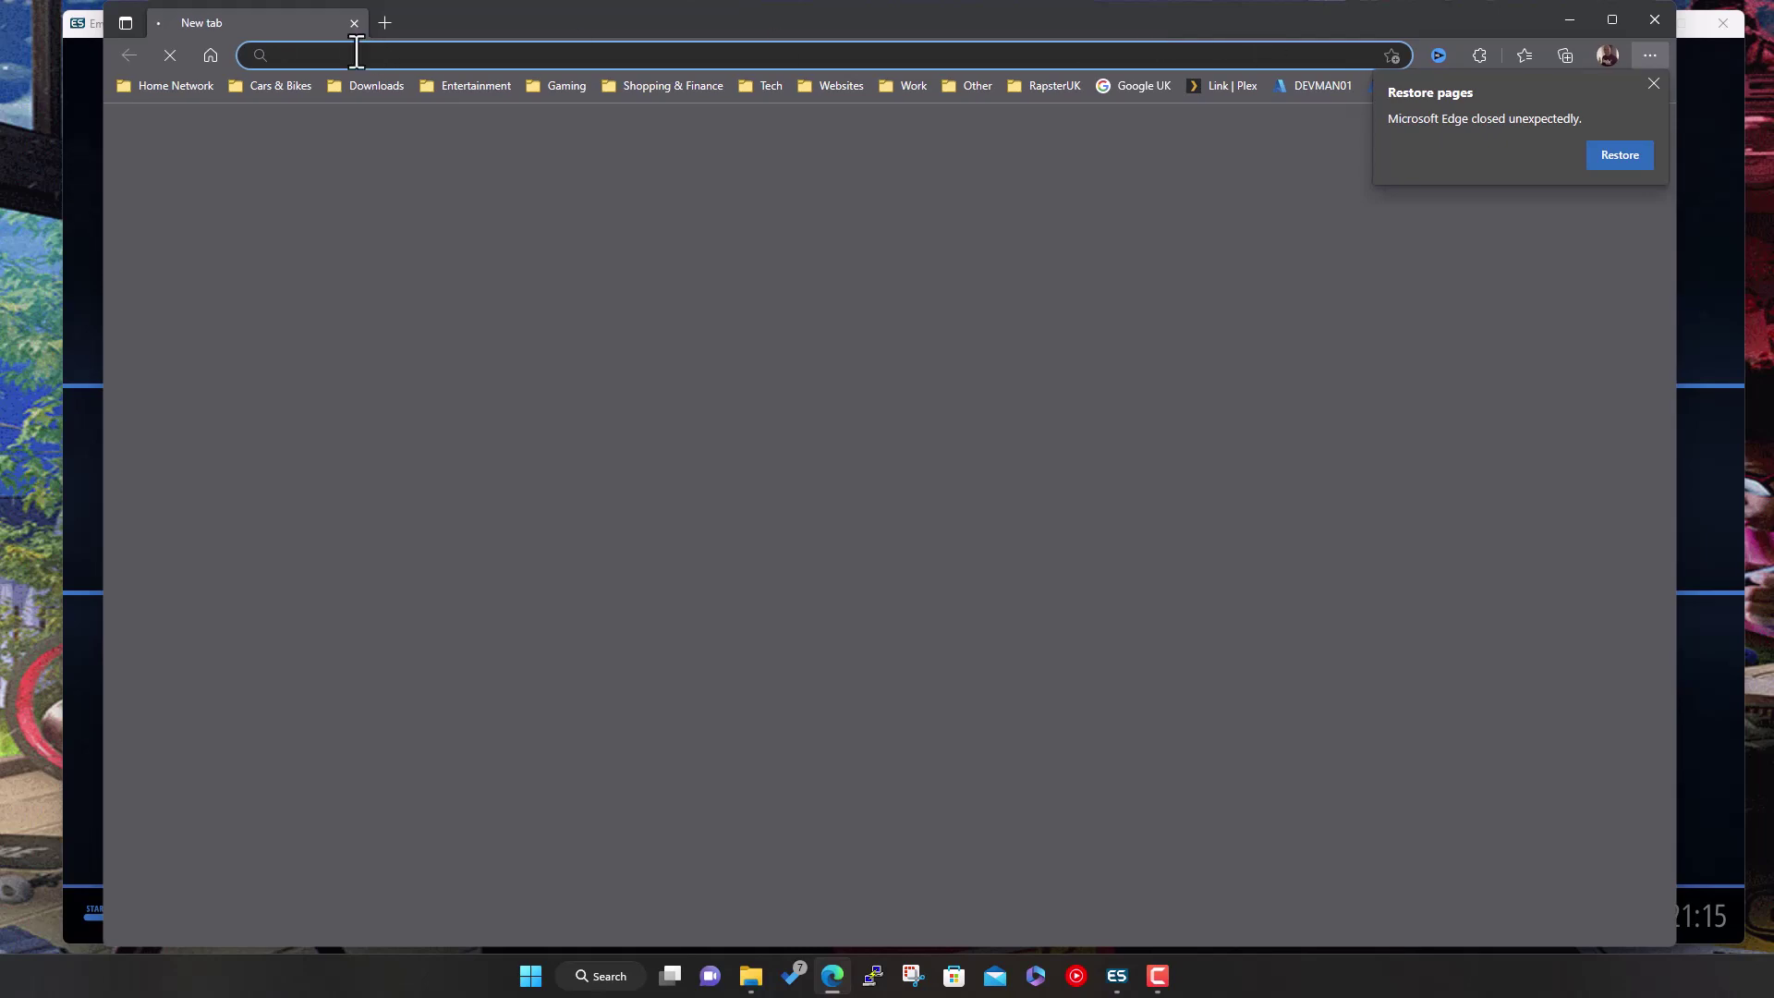
{"action": "left_click", "coordinate": [497, 55]}
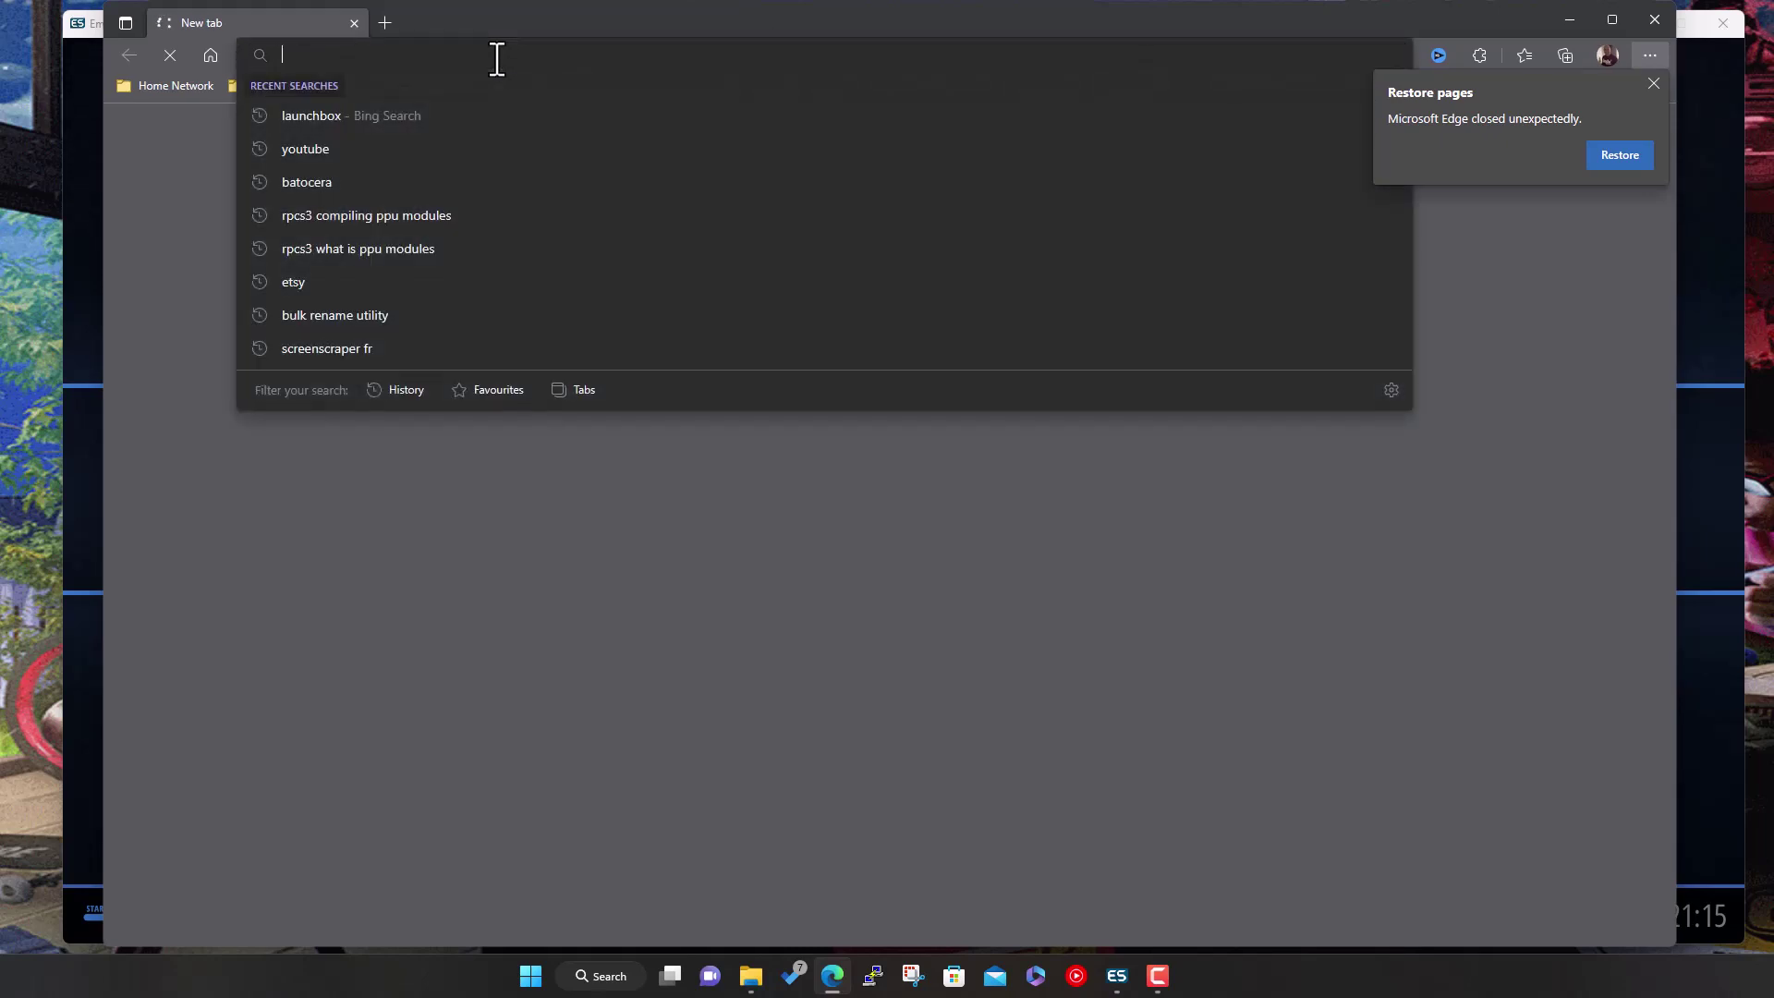
{"action": "type", "text": "google.co.uk"}
{"action": "key", "text": "Return"}
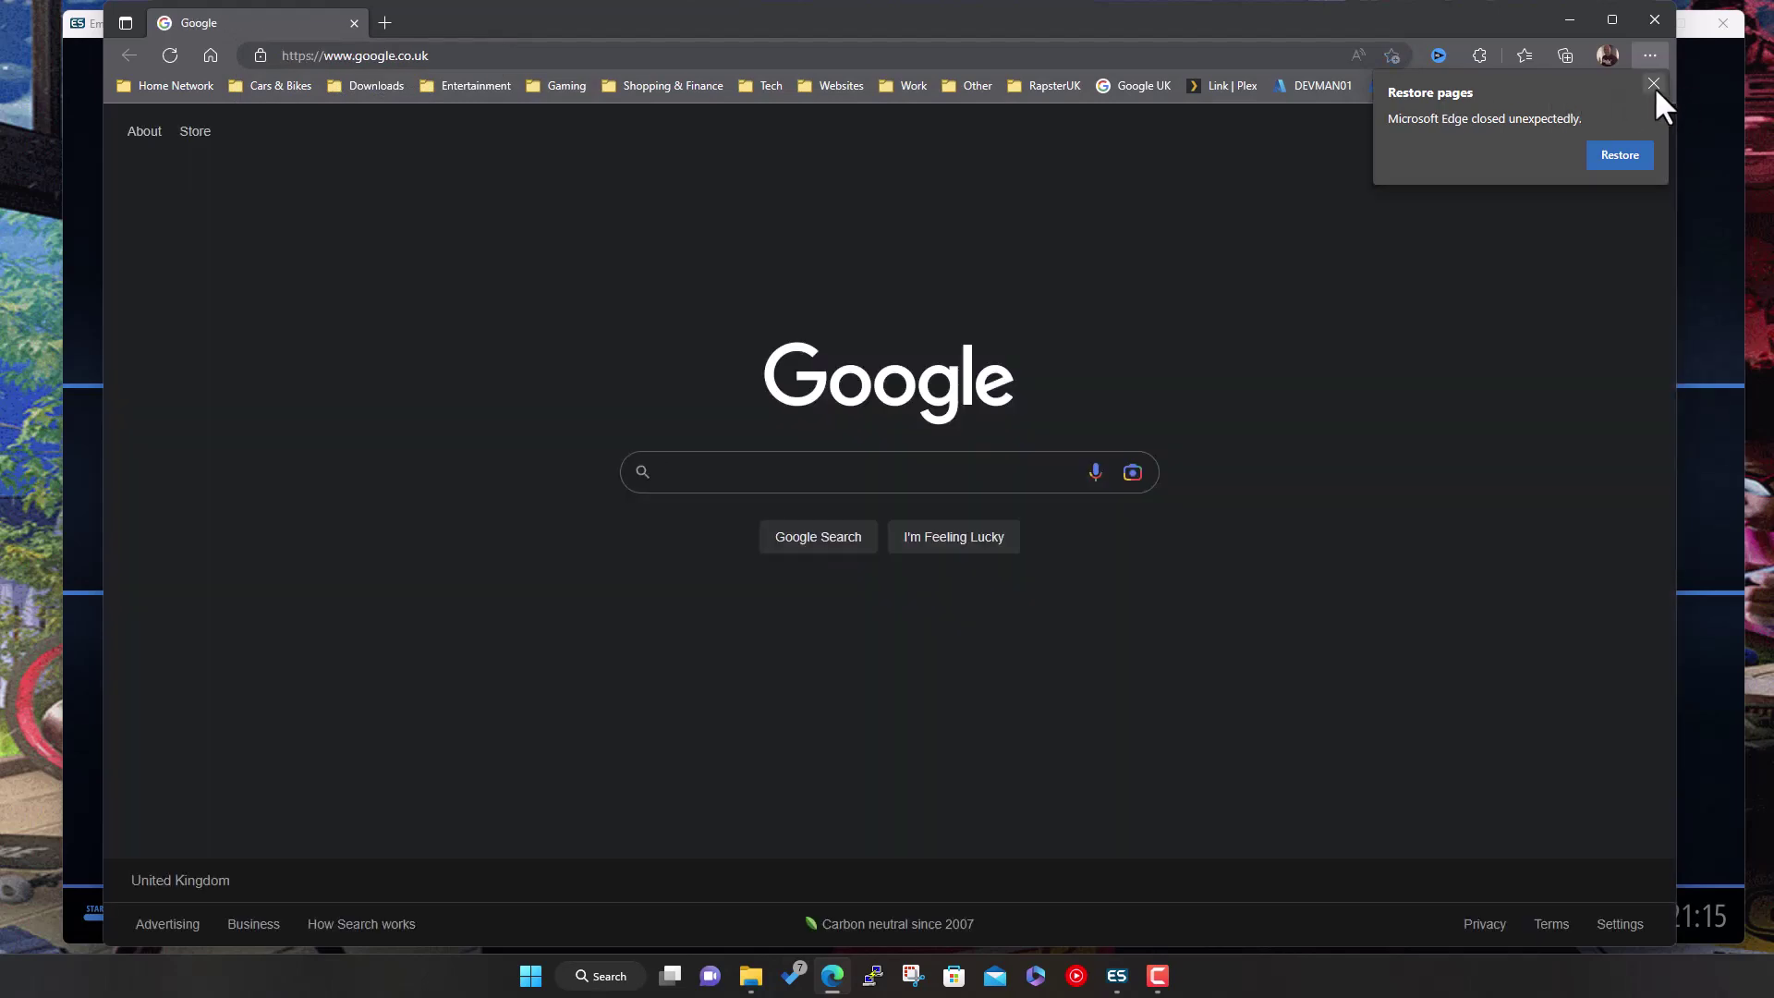
{"action": "left_click", "coordinate": [1655, 84]}
{"action": "left_click", "coordinate": [825, 472]}
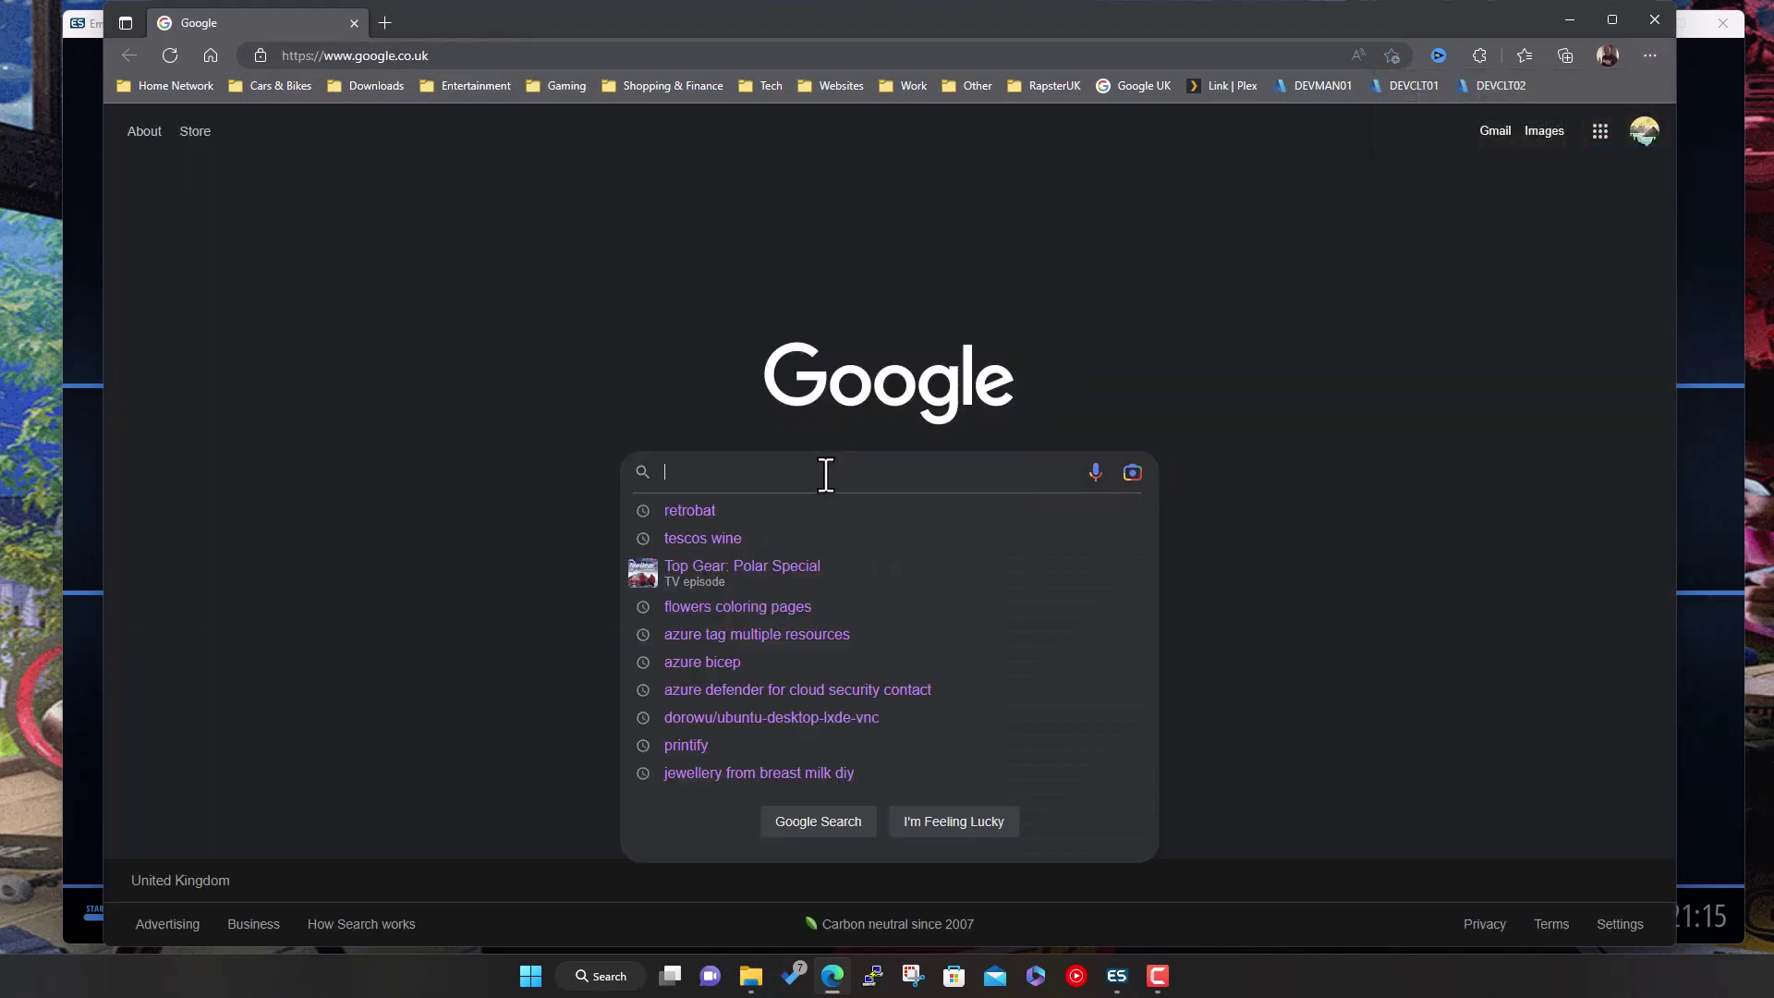
{"action": "key", "text": "Down"}
{"action": "key", "text": "Return"}
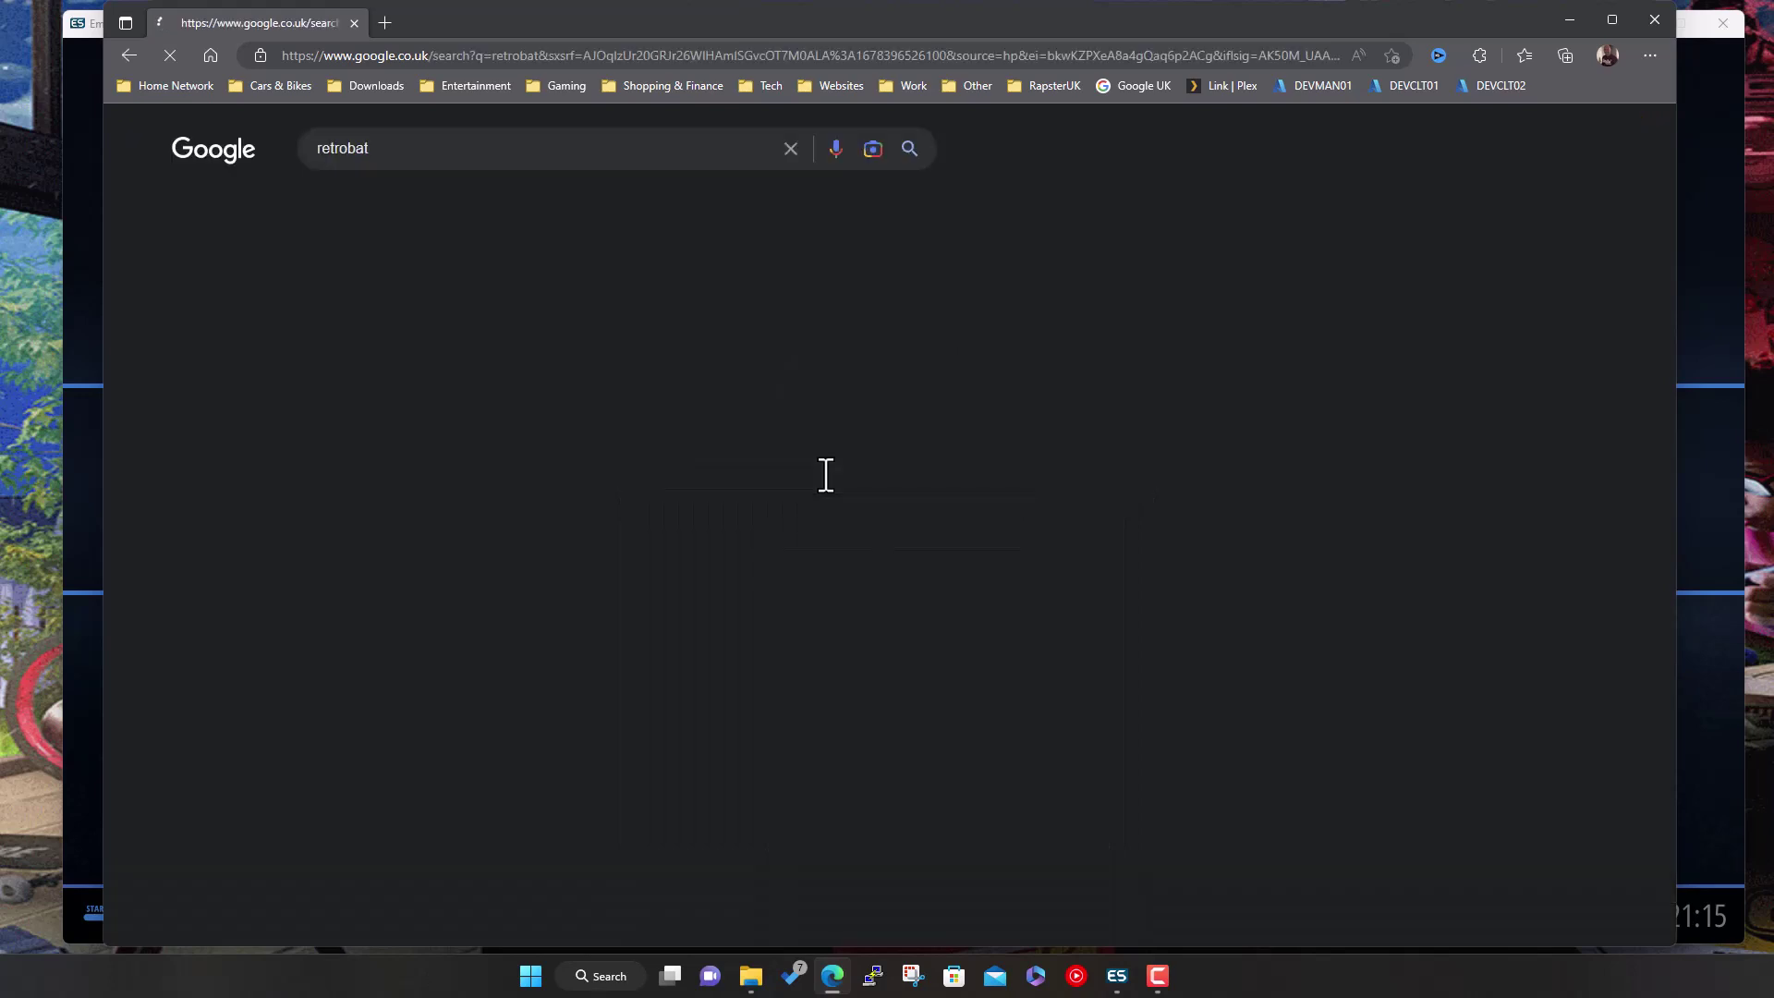
{"action": "left_click", "coordinate": [352, 328]}
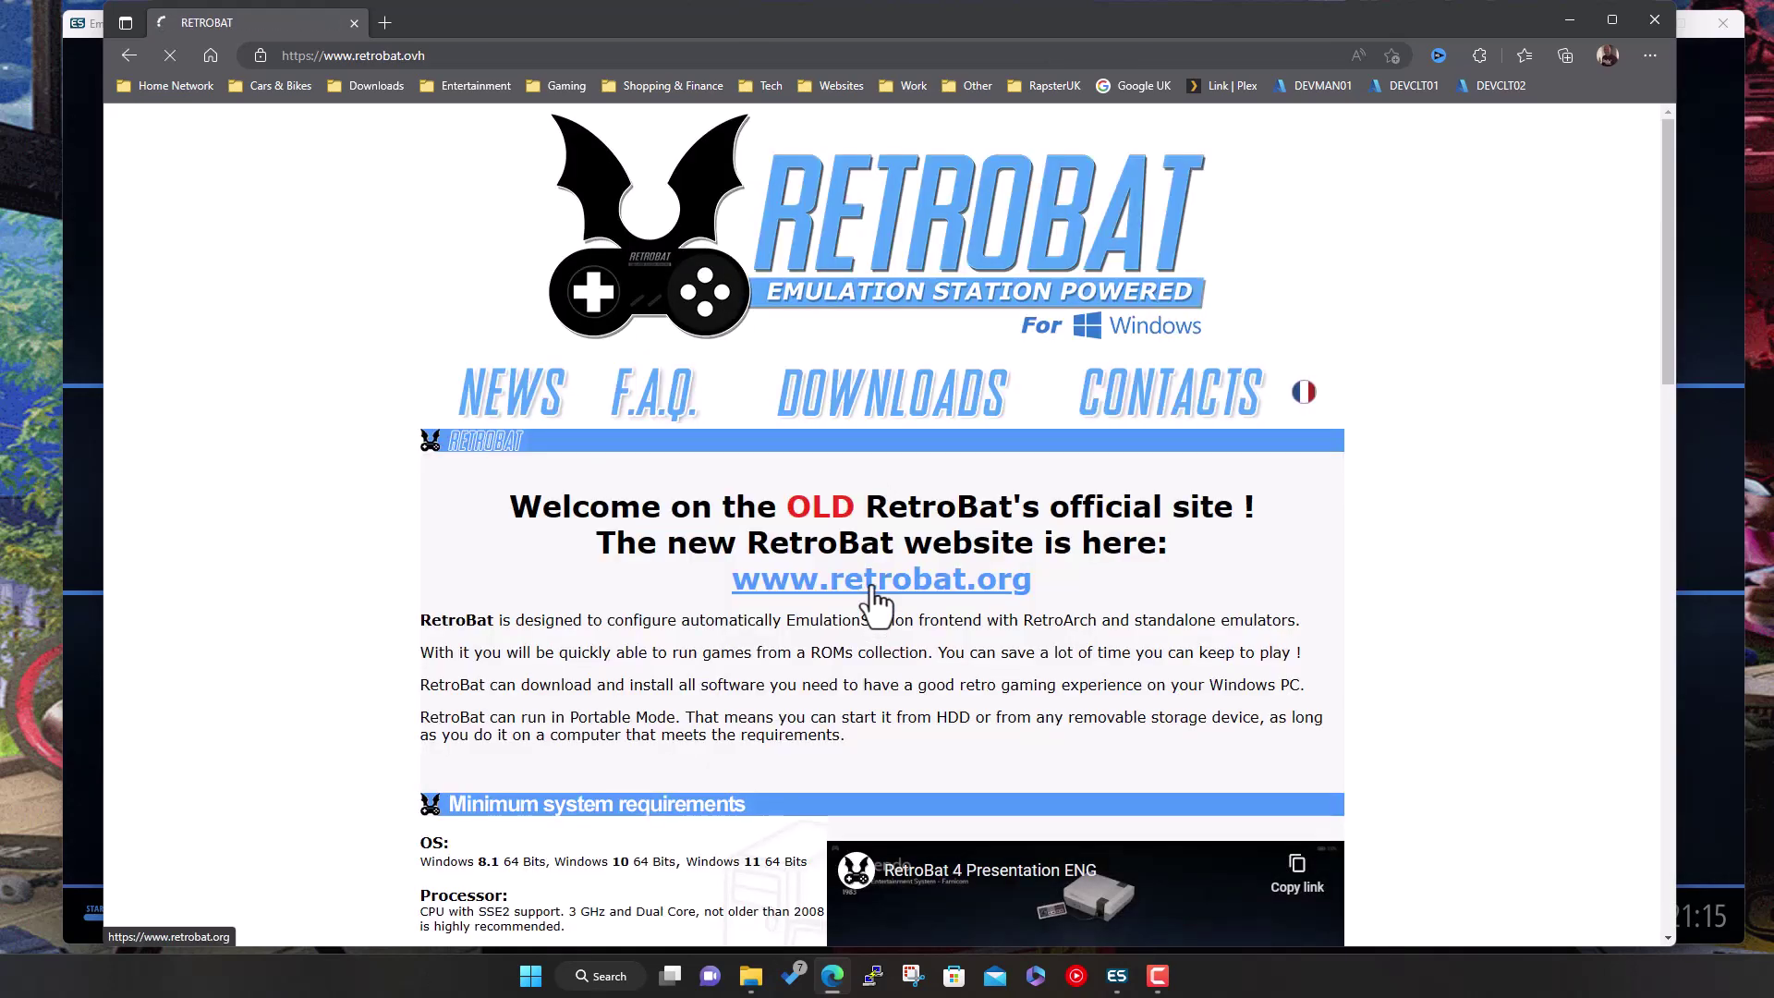
{"action": "left_click", "coordinate": [1024, 571]}
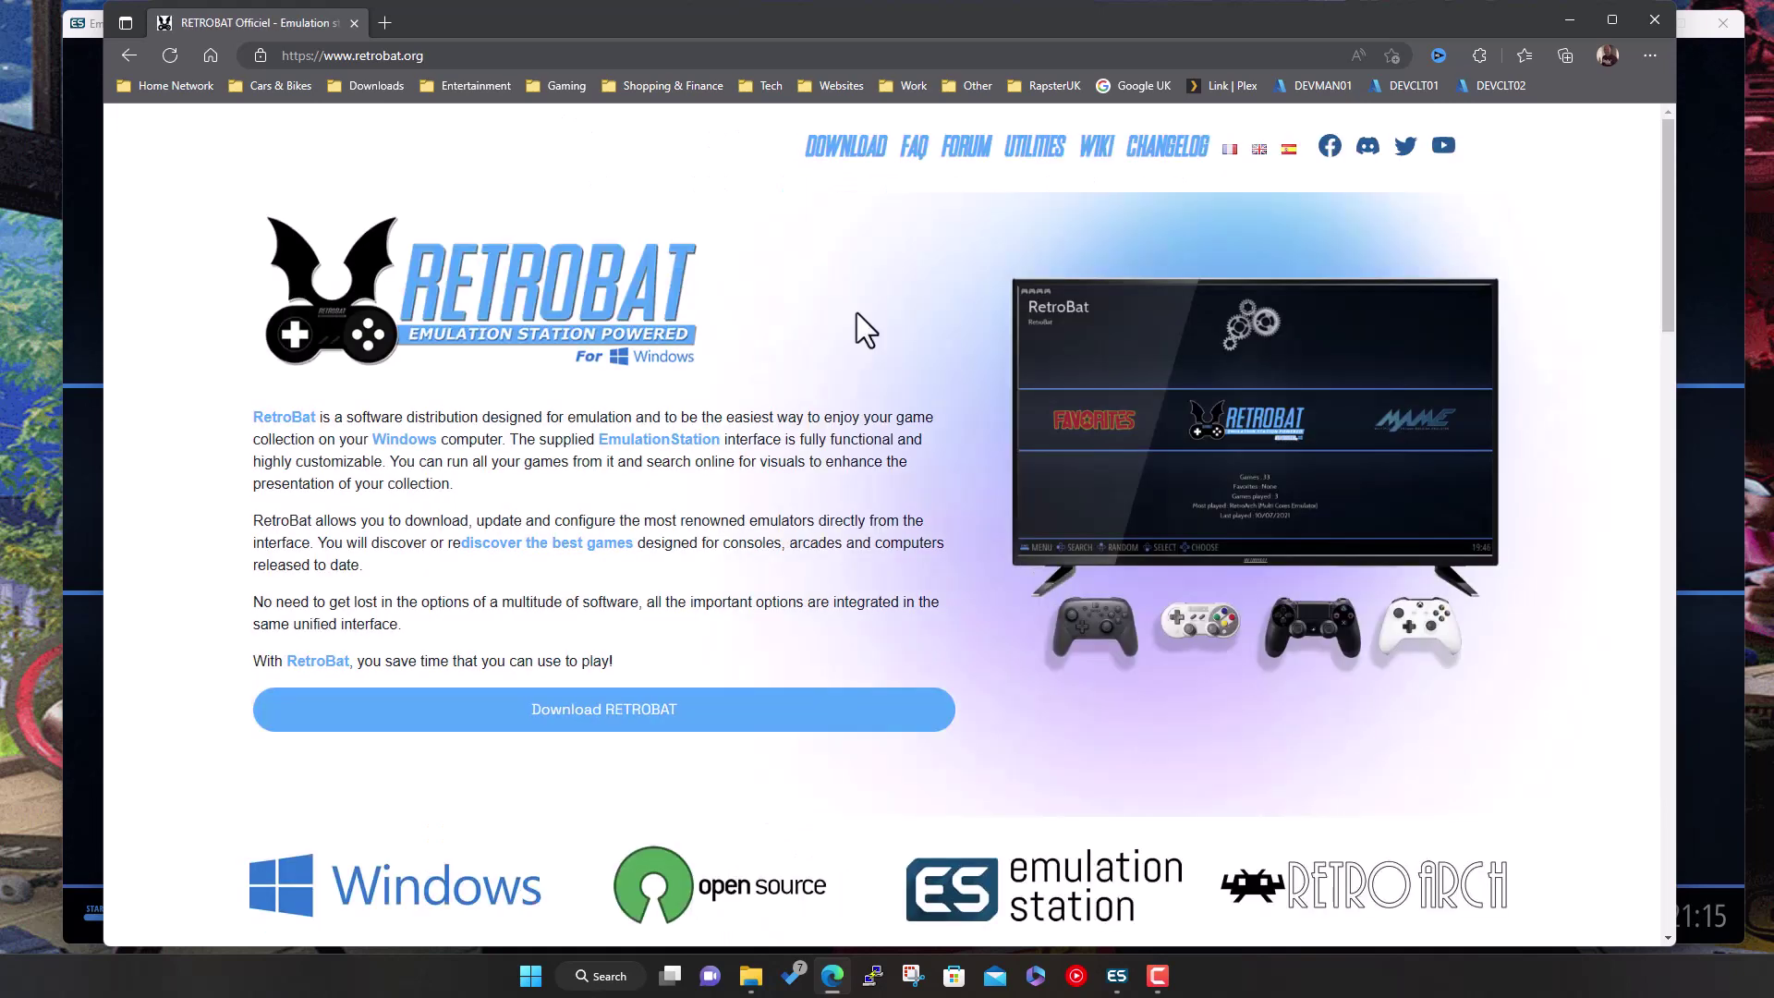
Open the RetroBat Wiki from the site, skim its welcome page and return to the RetroBat home page.
{"action": "left_click", "coordinate": [1096, 147]}
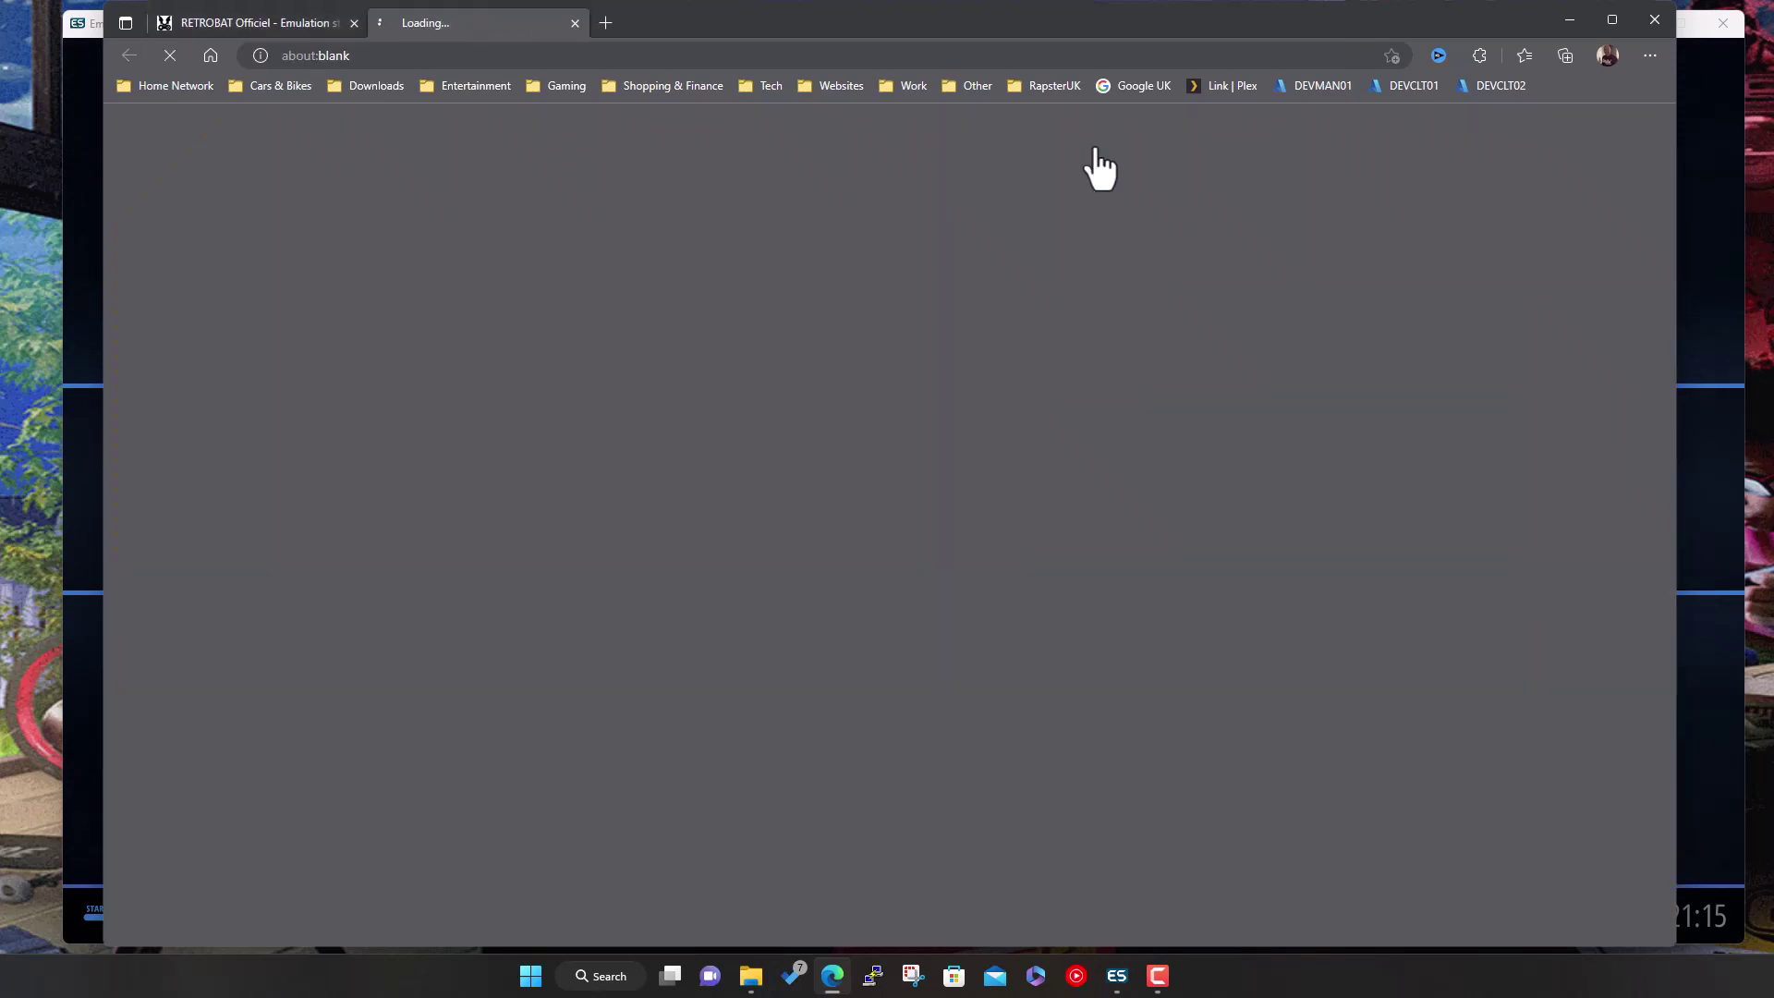
{"action": "scroll", "coordinate": [1128, 282], "scroll_direction": "down", "scroll_amount": 10}
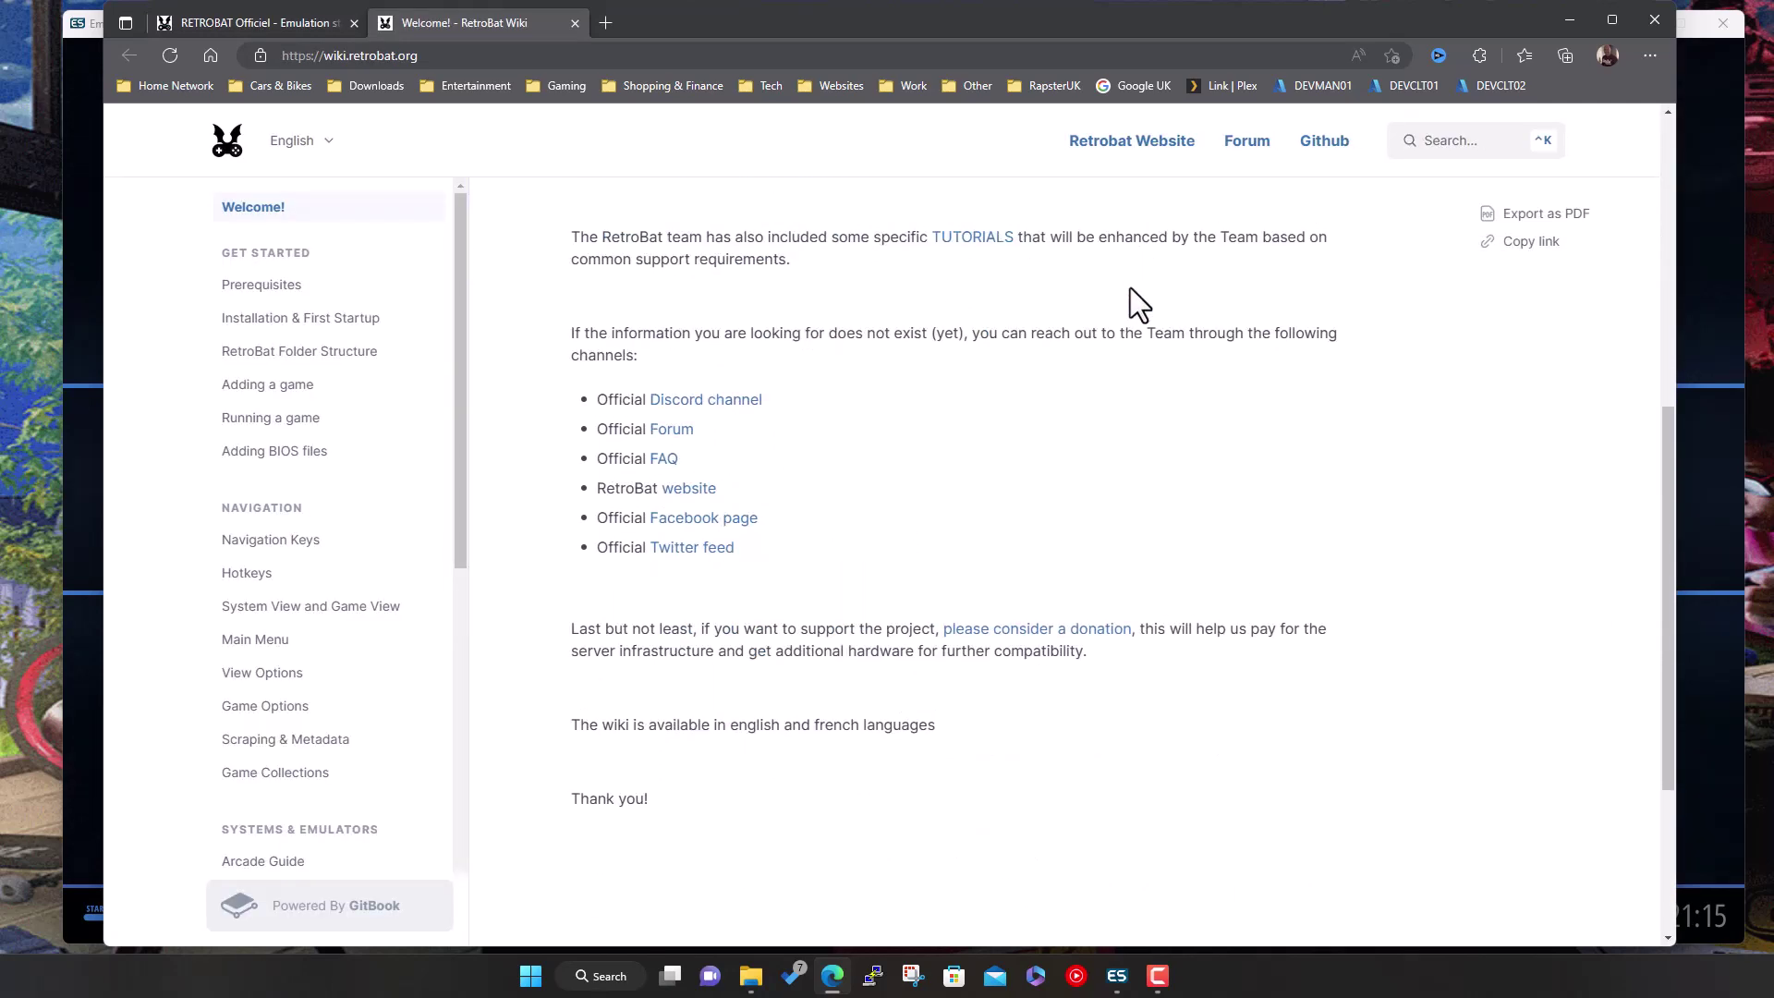
{"action": "left_click", "coordinate": [244, 15]}
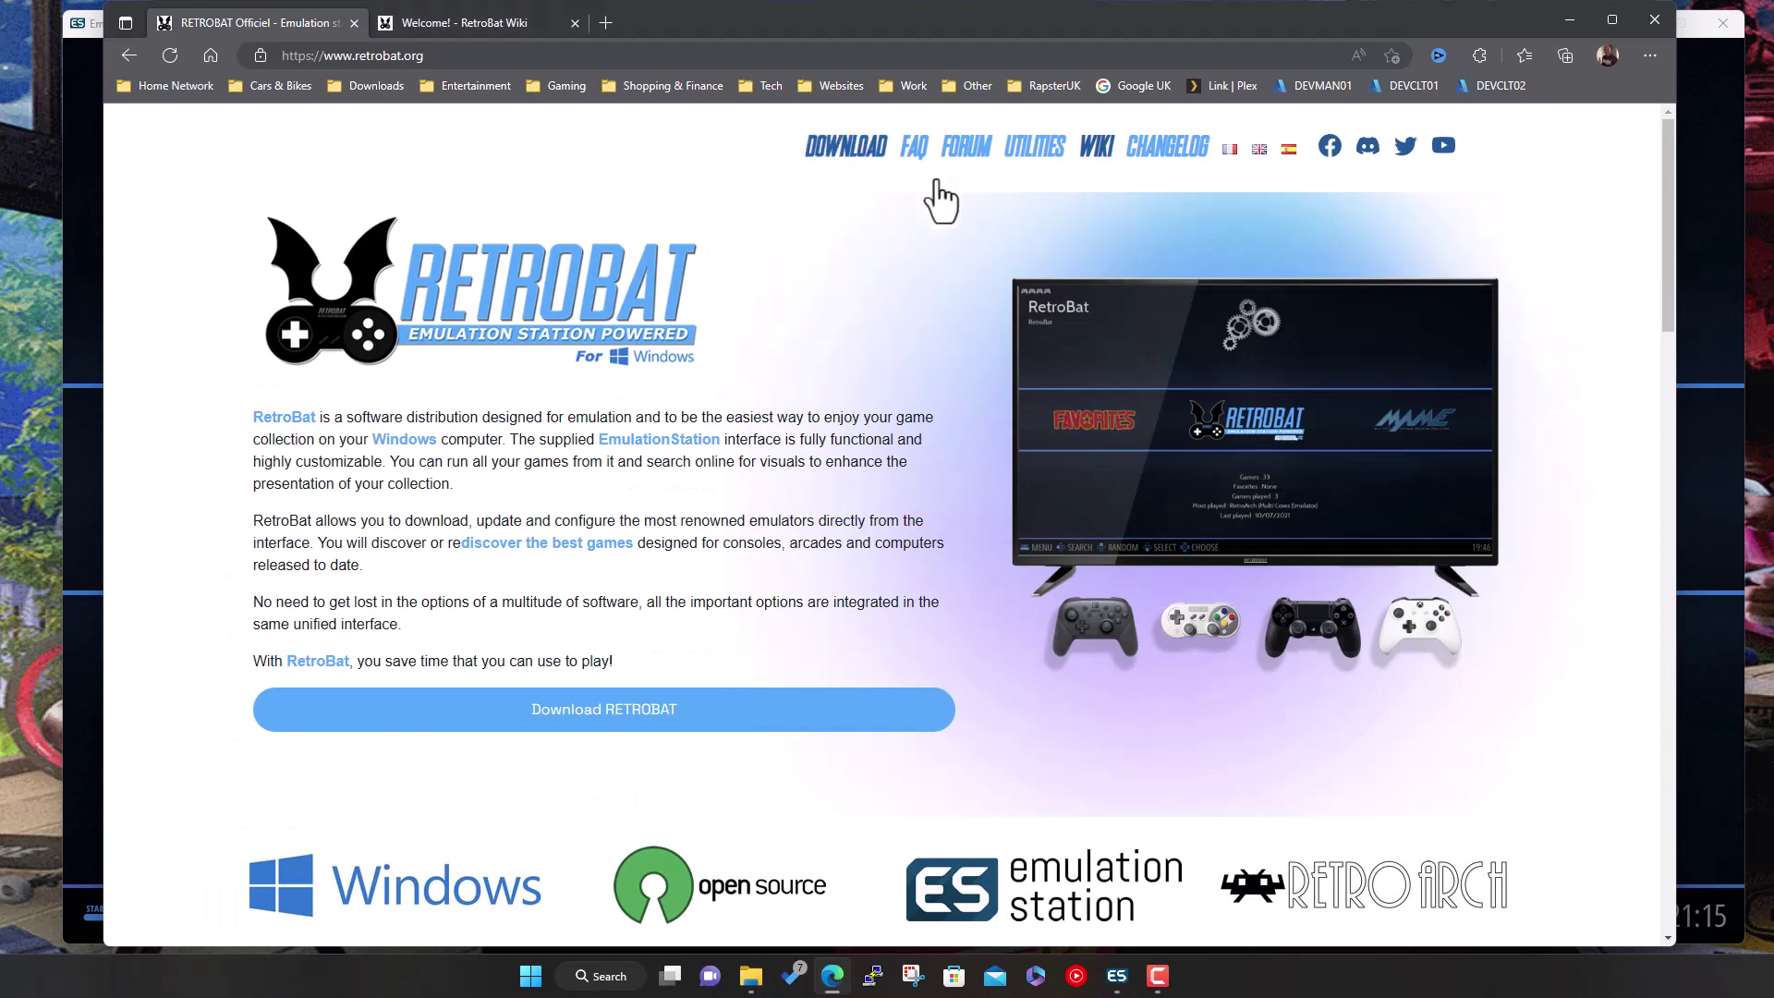
Open the RetroBat FAQ, review the entry on adding a PS3 game, and minimize the browser.
{"action": "left_click", "coordinate": [913, 155]}
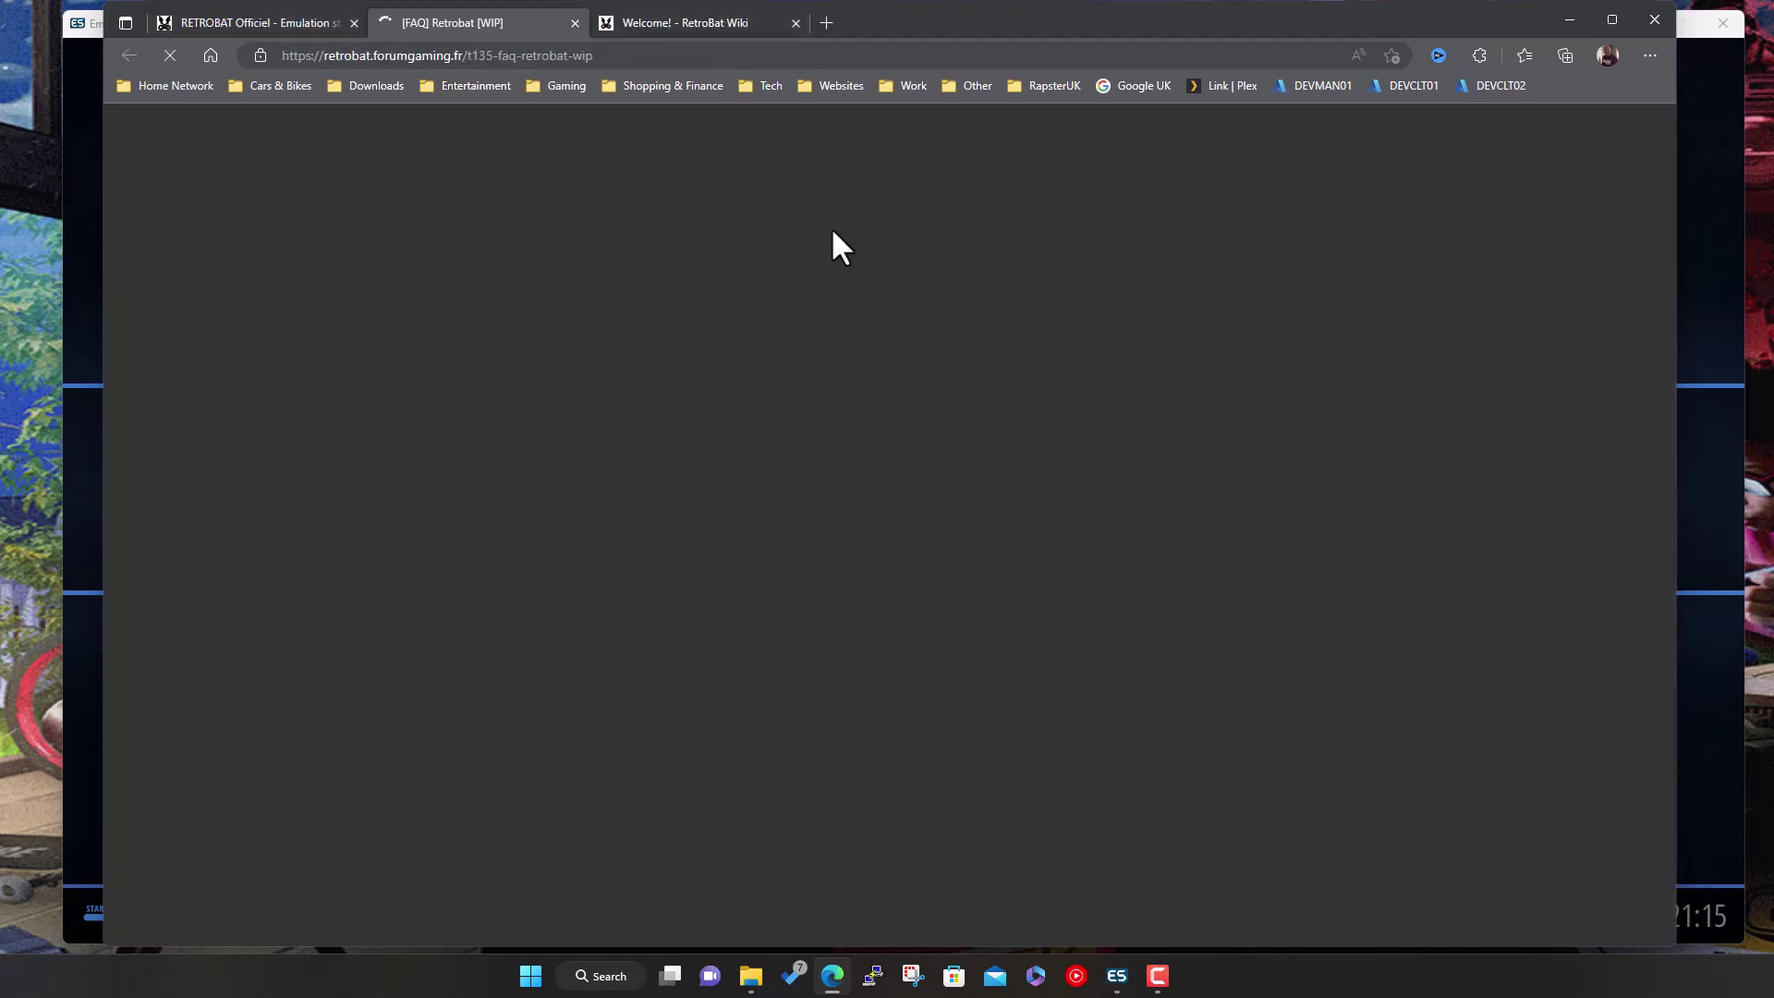
{"action": "scroll", "coordinate": [965, 468], "scroll_direction": "down", "scroll_amount": 6}
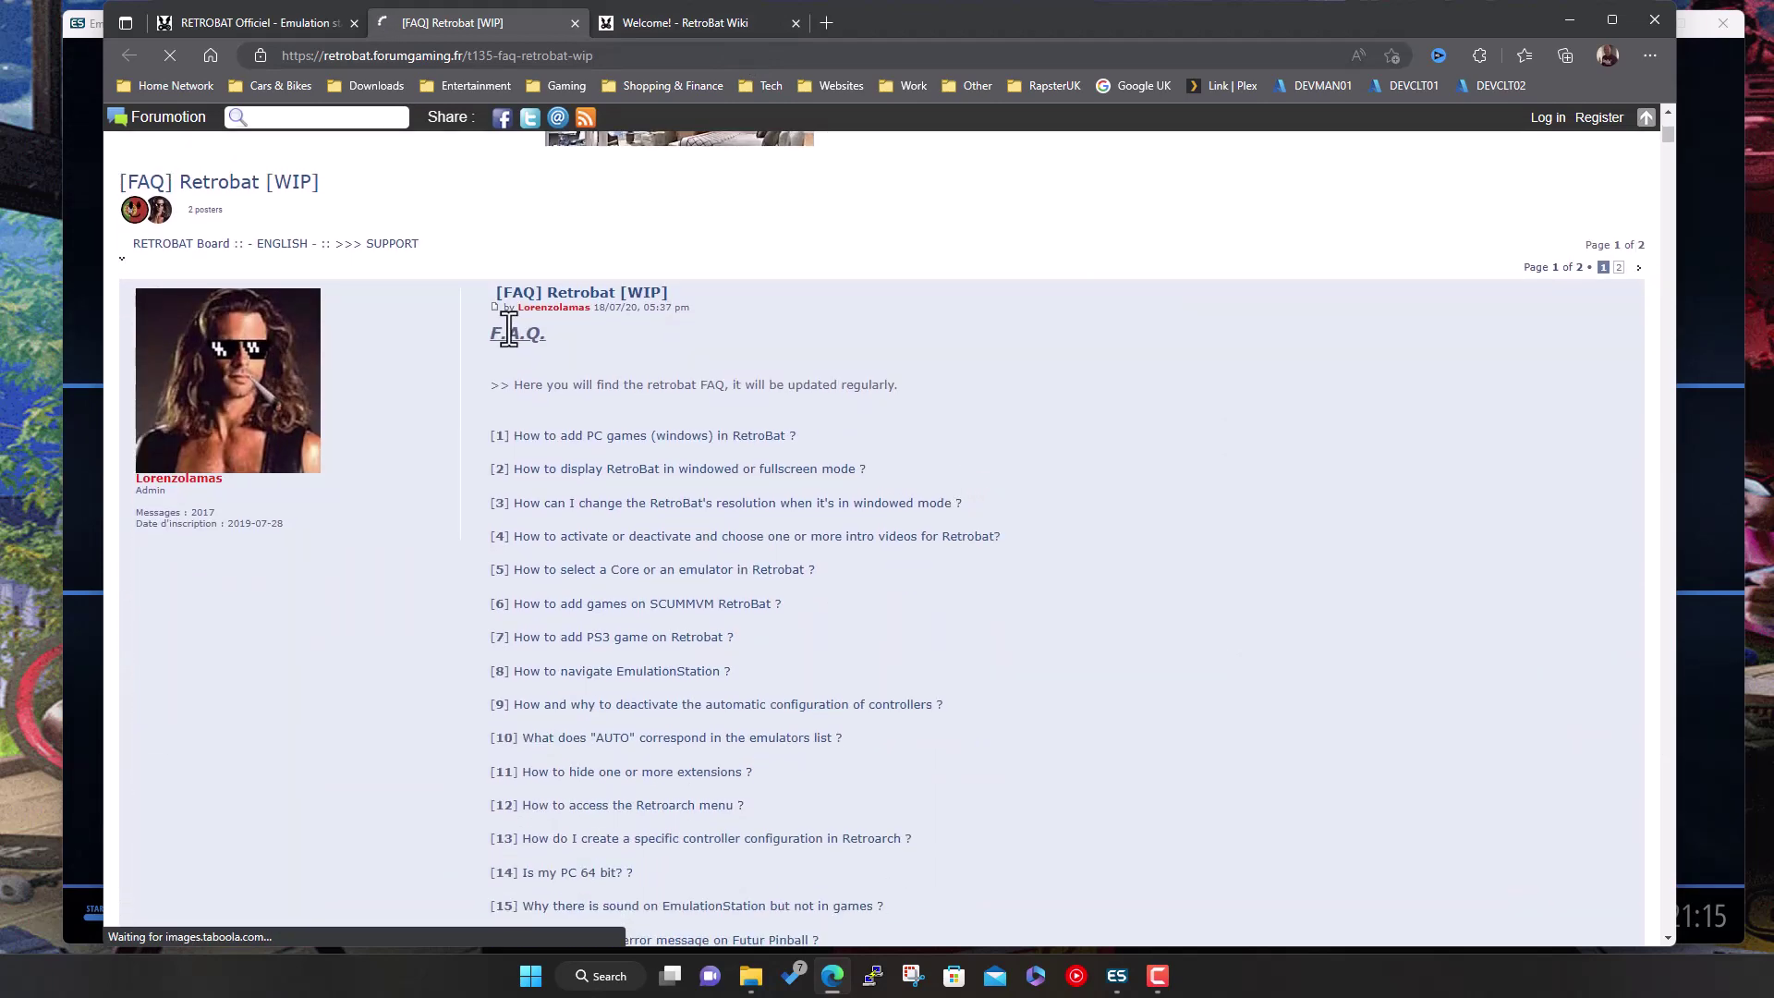
{"action": "scroll", "coordinate": [868, 480], "scroll_direction": "down", "scroll_amount": 1}
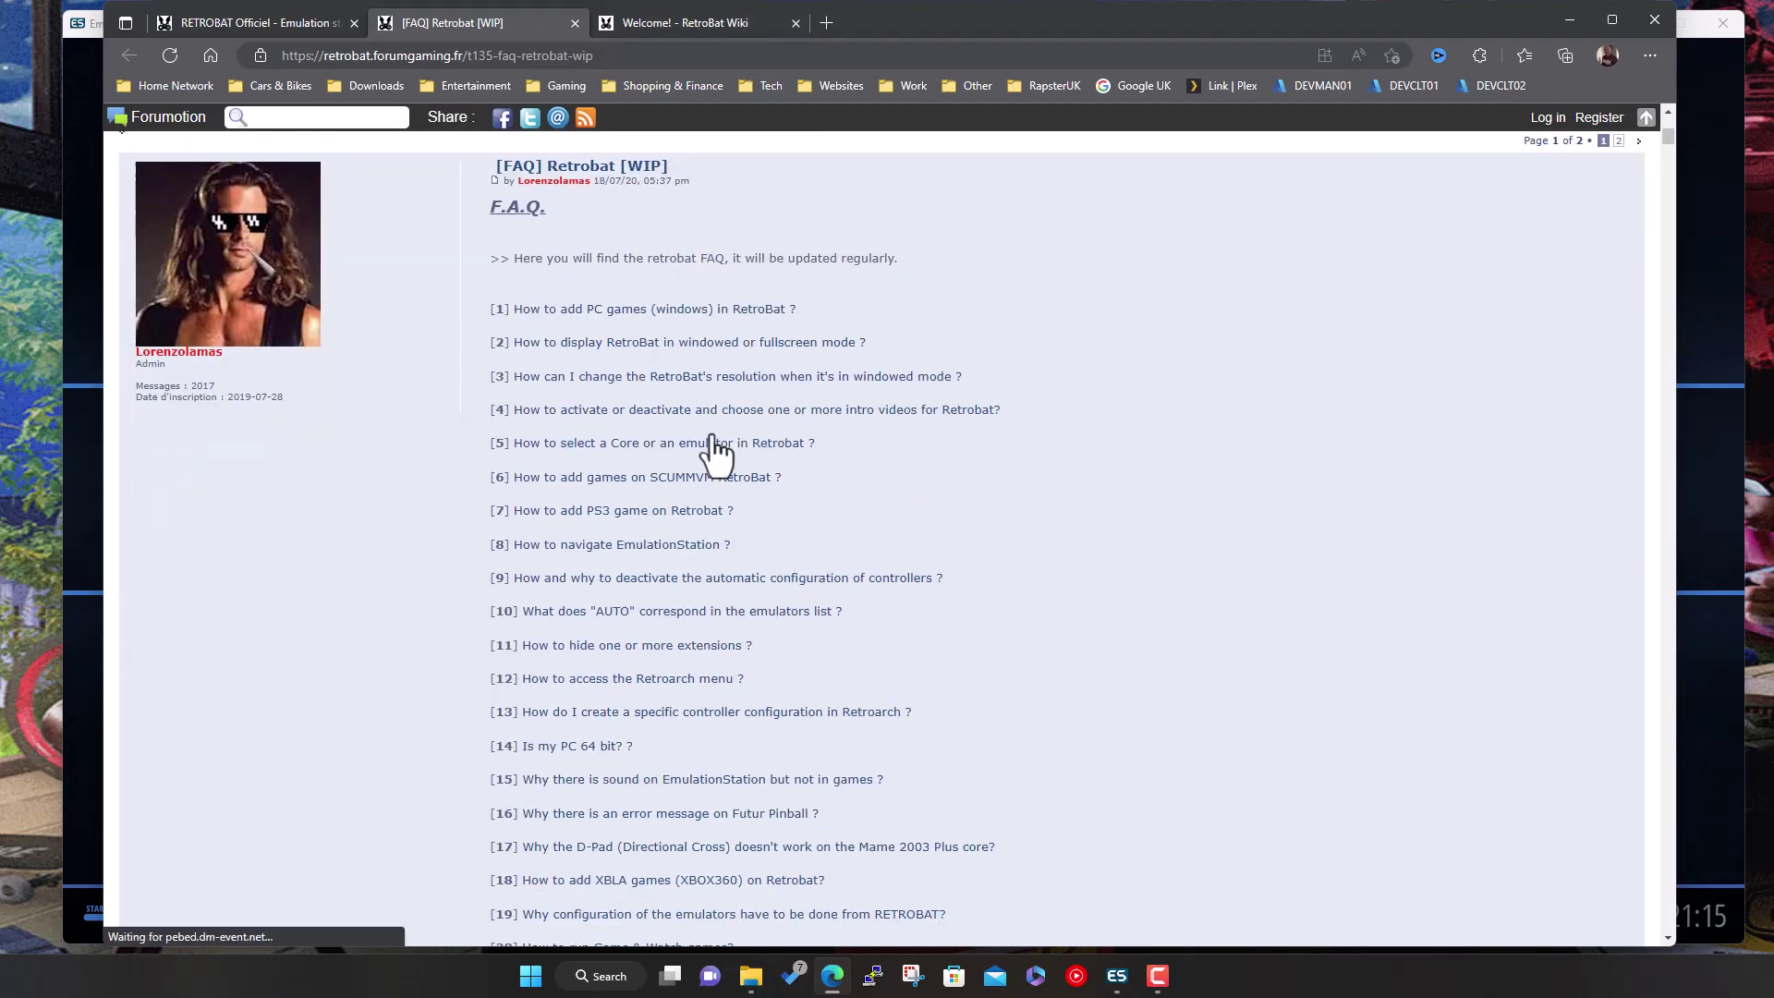
{"action": "left_click", "coordinate": [569, 514]}
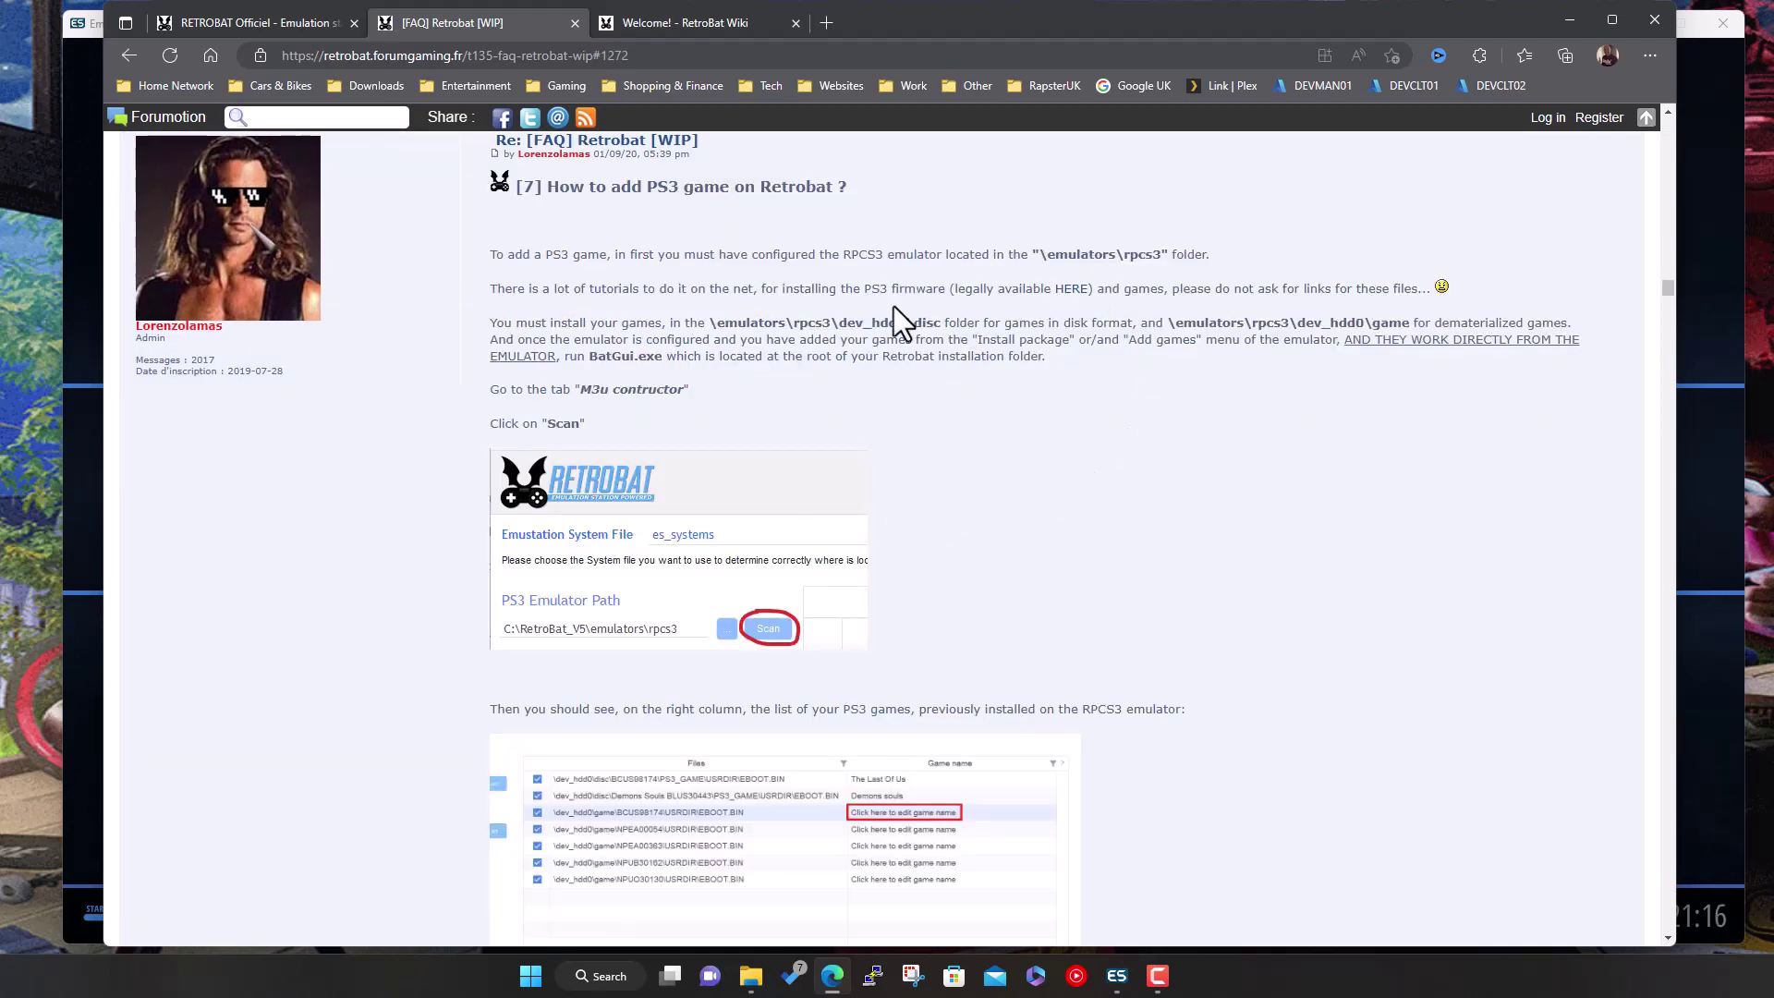
{"action": "scroll", "coordinate": [906, 584], "scroll_direction": "down", "scroll_amount": 2}
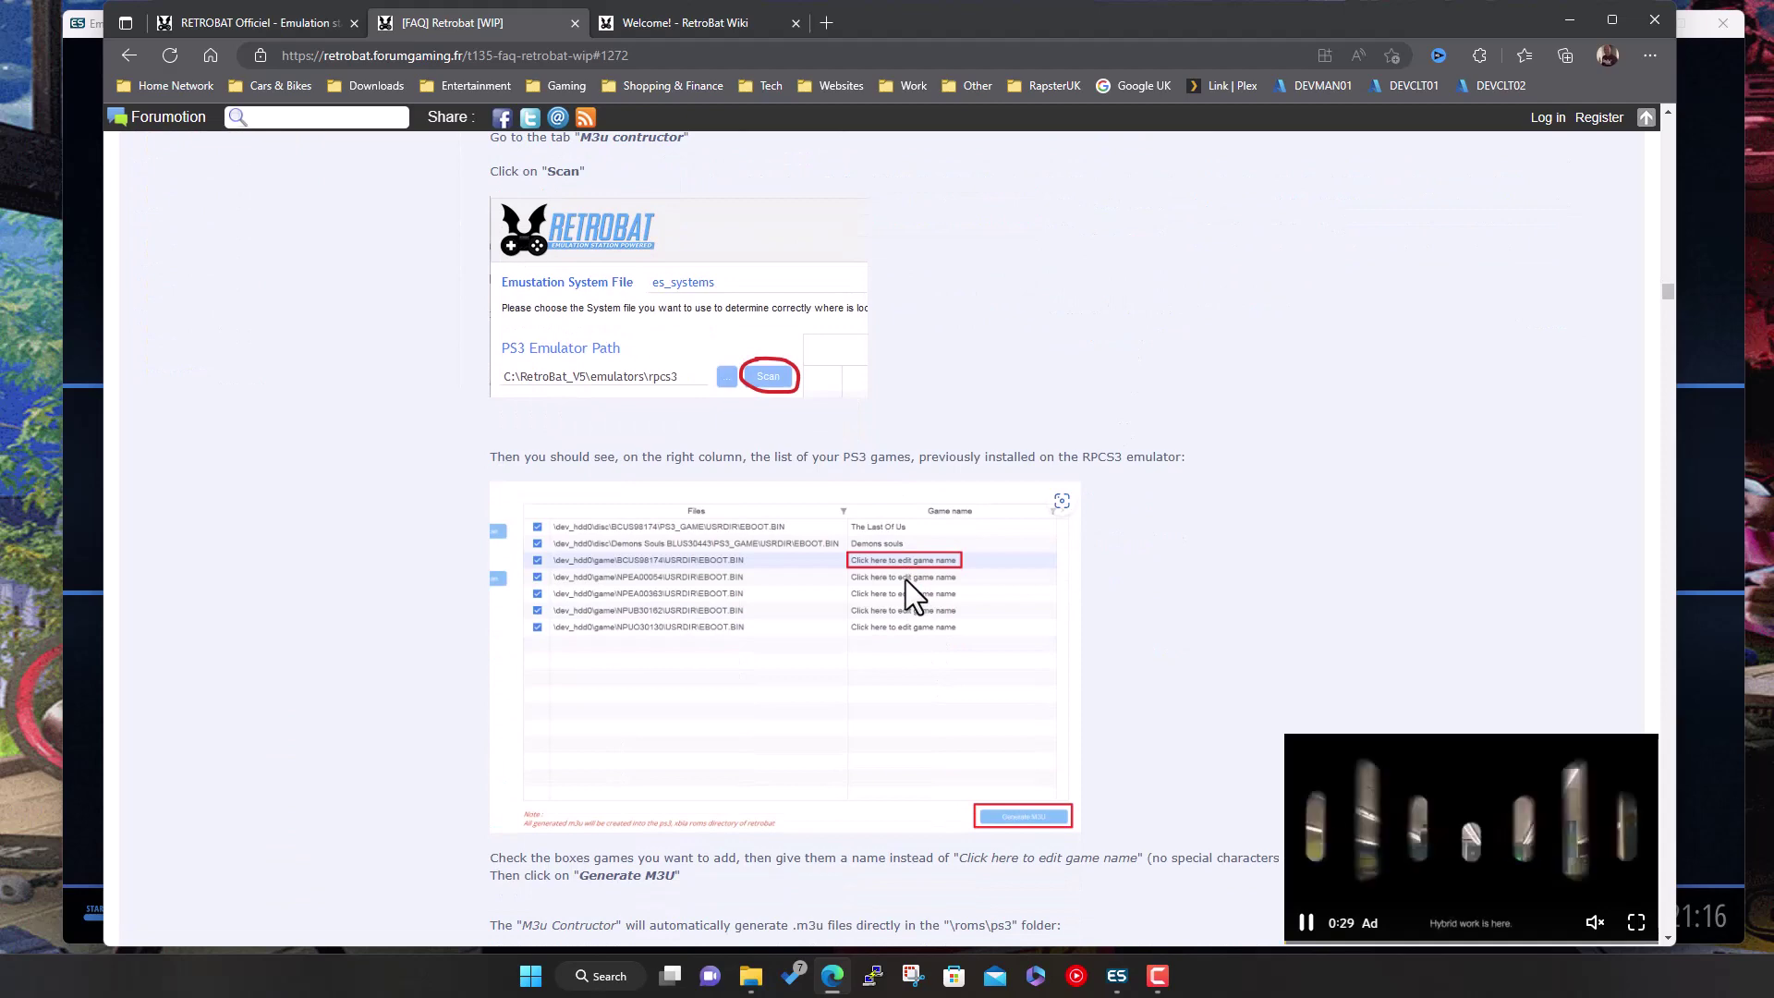
{"action": "scroll", "coordinate": [905, 582], "scroll_direction": "up", "scroll_amount": 2}
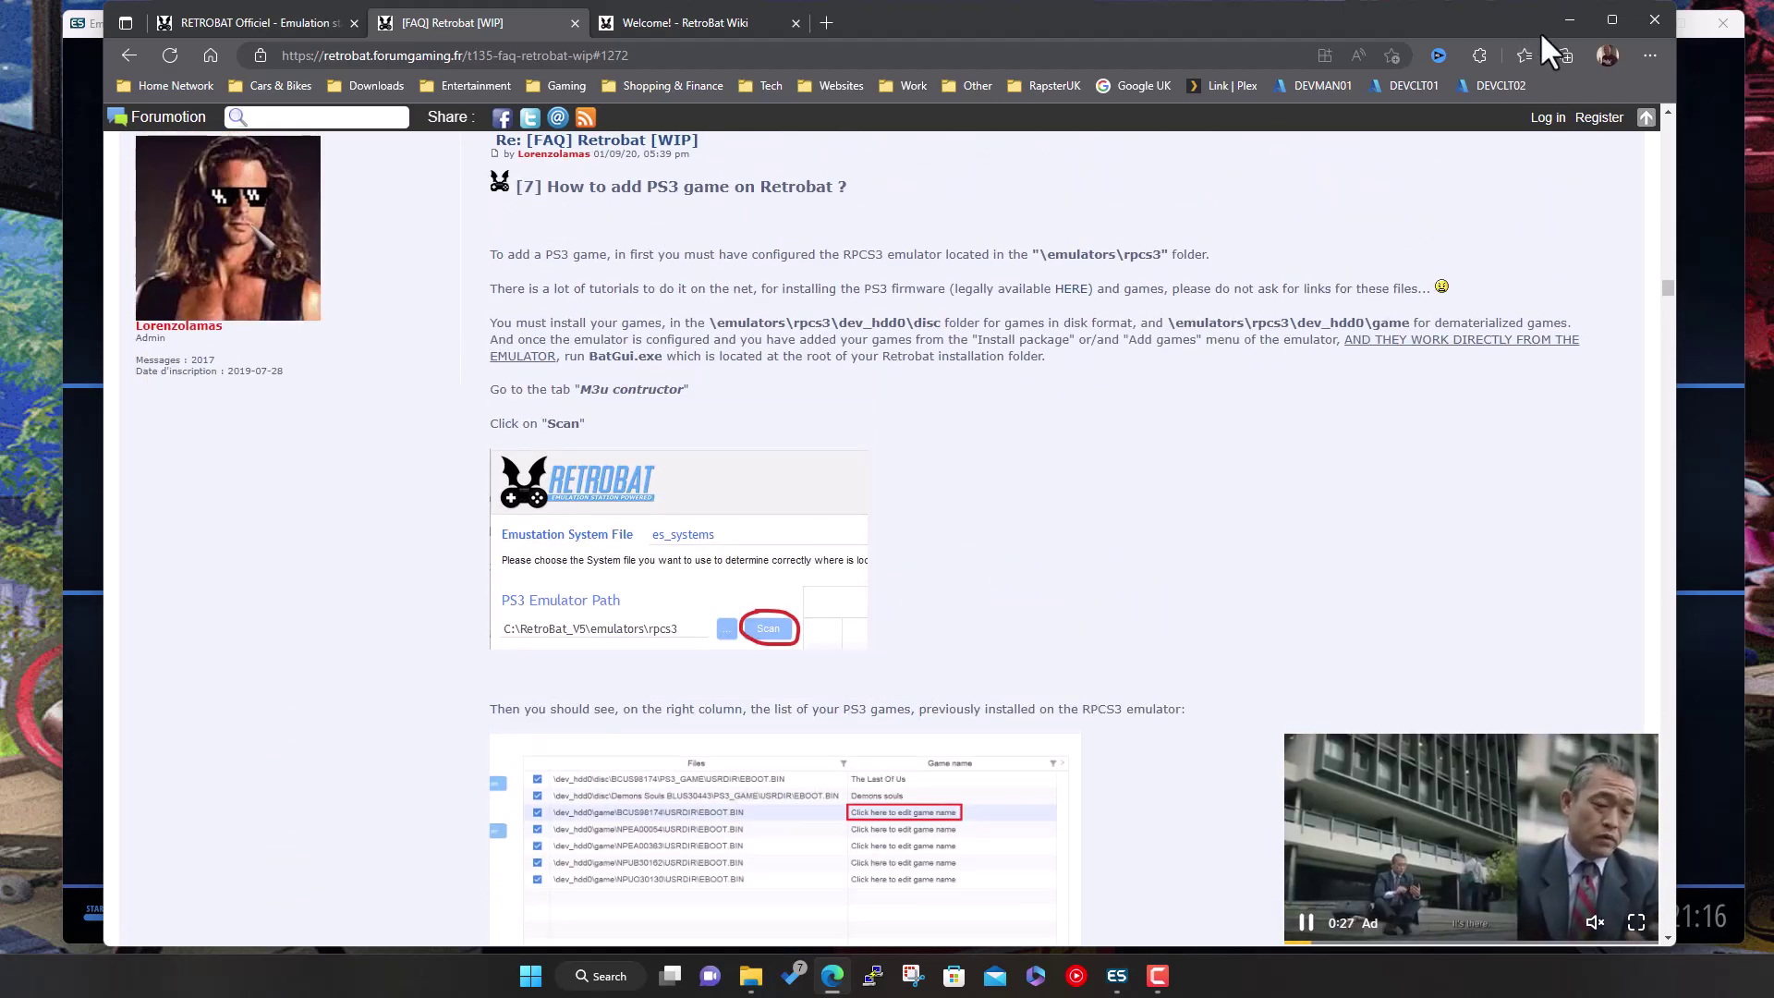
{"action": "left_click", "coordinate": [1566, 18]}
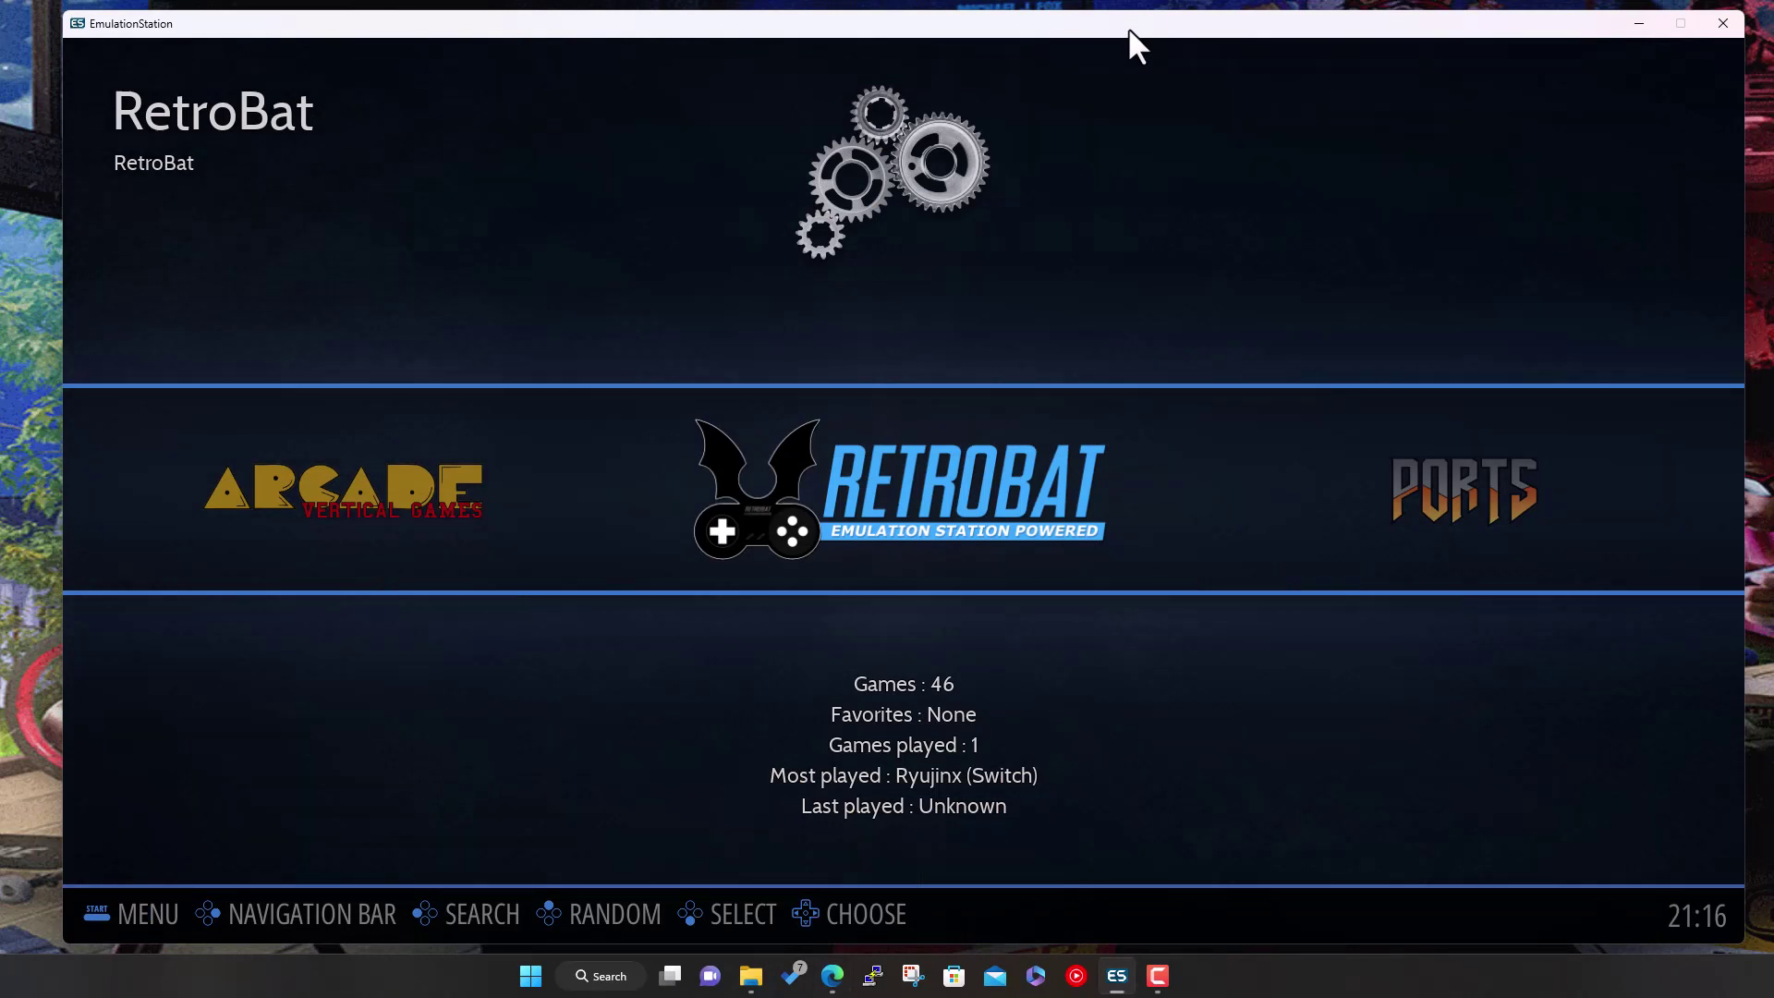
Launch RPCS3 (PlayStation 3) from the RetroBat system list and agree to install the emulator.
{"action": "key", "text": "Return"}
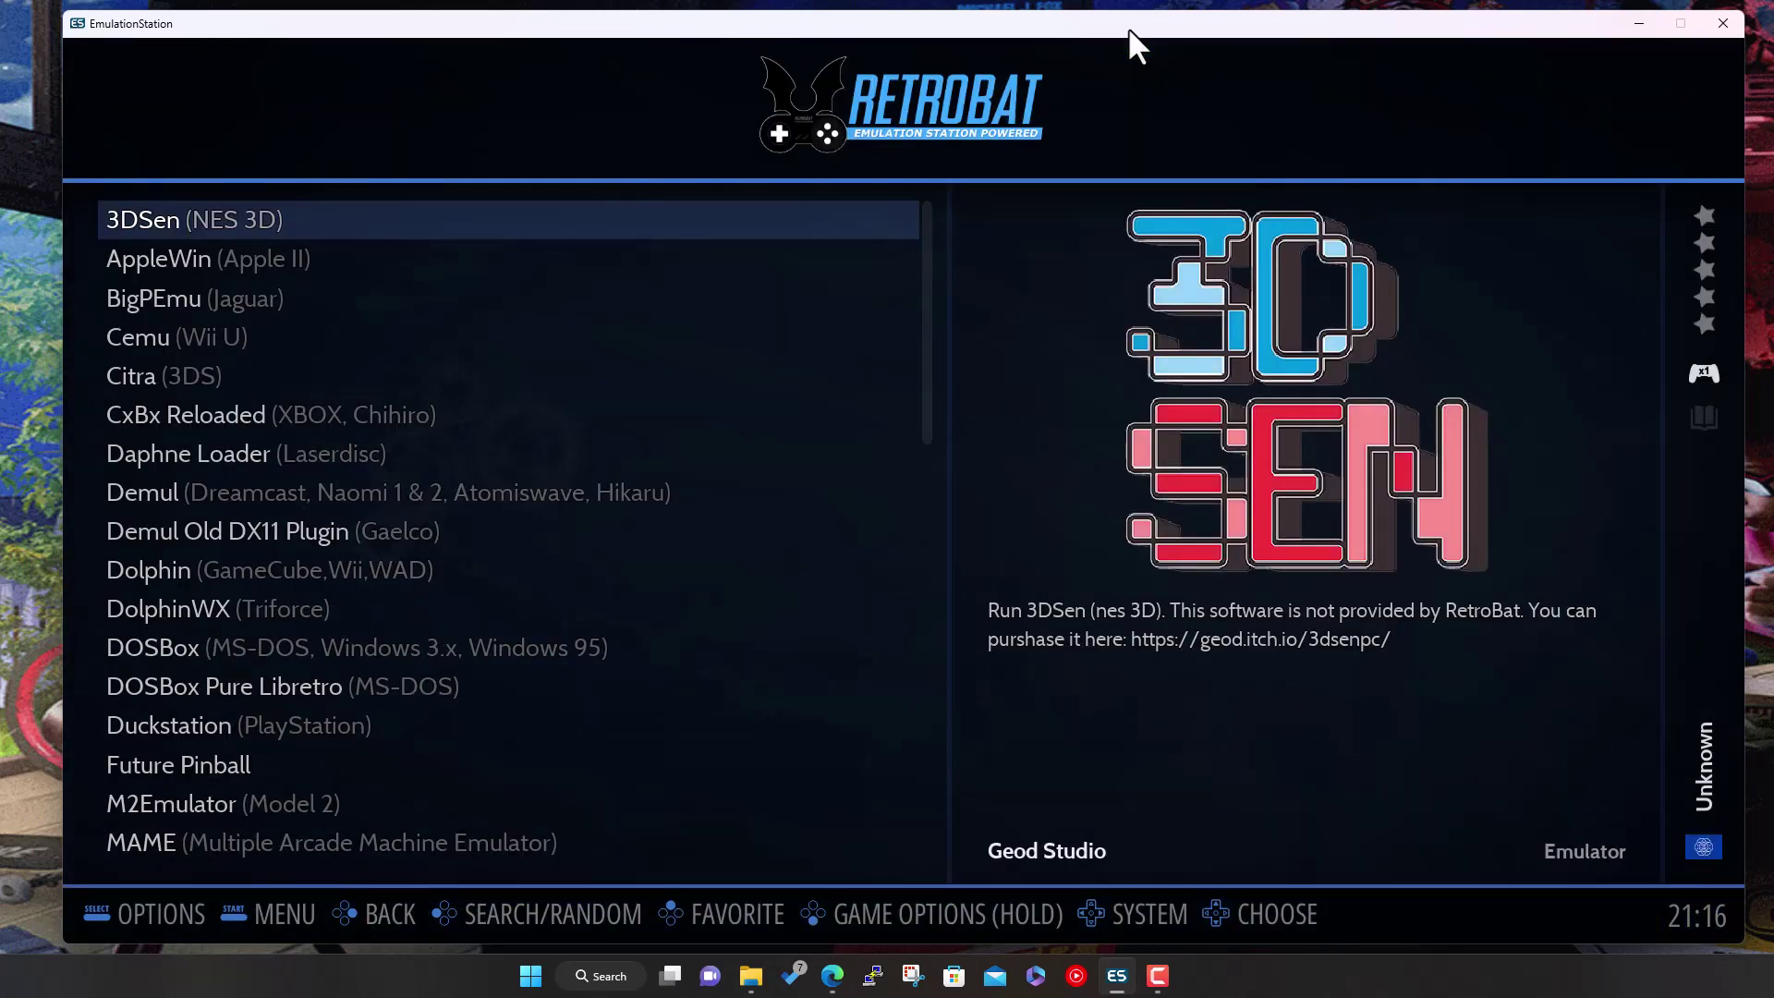
{"action": "key", "text": "Down"}
{"action": "key", "text": "Down"}
{"action": "key", "text": "Down"}
{"action": "key", "text": "Down"}
{"action": "key", "text": "Down"}
{"action": "key", "text": "Down"}
{"action": "key", "text": "Down"}
{"action": "key", "text": "Down"}
{"action": "key", "text": "Down"}
{"action": "key", "text": "Down"}
{"action": "key", "text": "Down"}
{"action": "key", "text": "Down"}
{"action": "key", "text": "Down"}
{"action": "key", "text": "Down"}
{"action": "key", "text": "Down"}
{"action": "key", "text": "Down"}
{"action": "key", "text": "Down"}
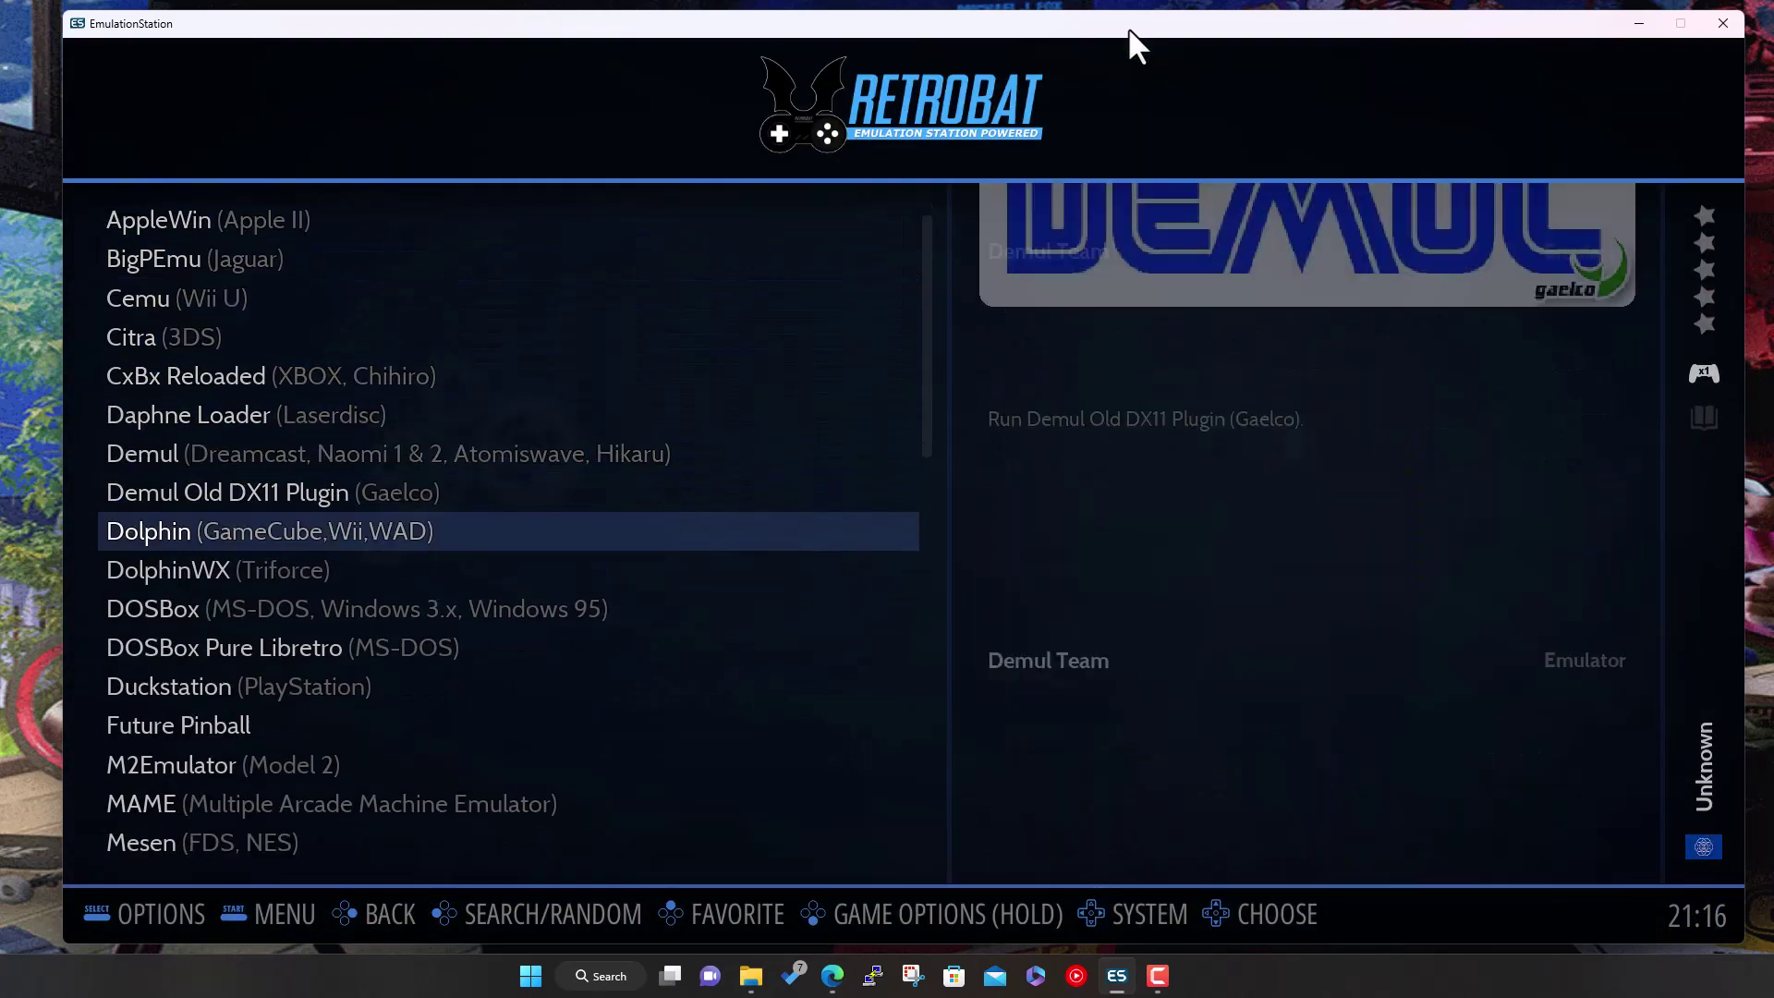
{"action": "key", "text": "Down"}
{"action": "key", "text": "Down"}
{"action": "key", "text": "Down"}
{"action": "key", "text": "Down"}
{"action": "key", "text": "Down"}
{"action": "key", "text": "Down"}
{"action": "key", "text": "Down"}
{"action": "key", "text": "Down"}
{"action": "key", "text": "Down"}
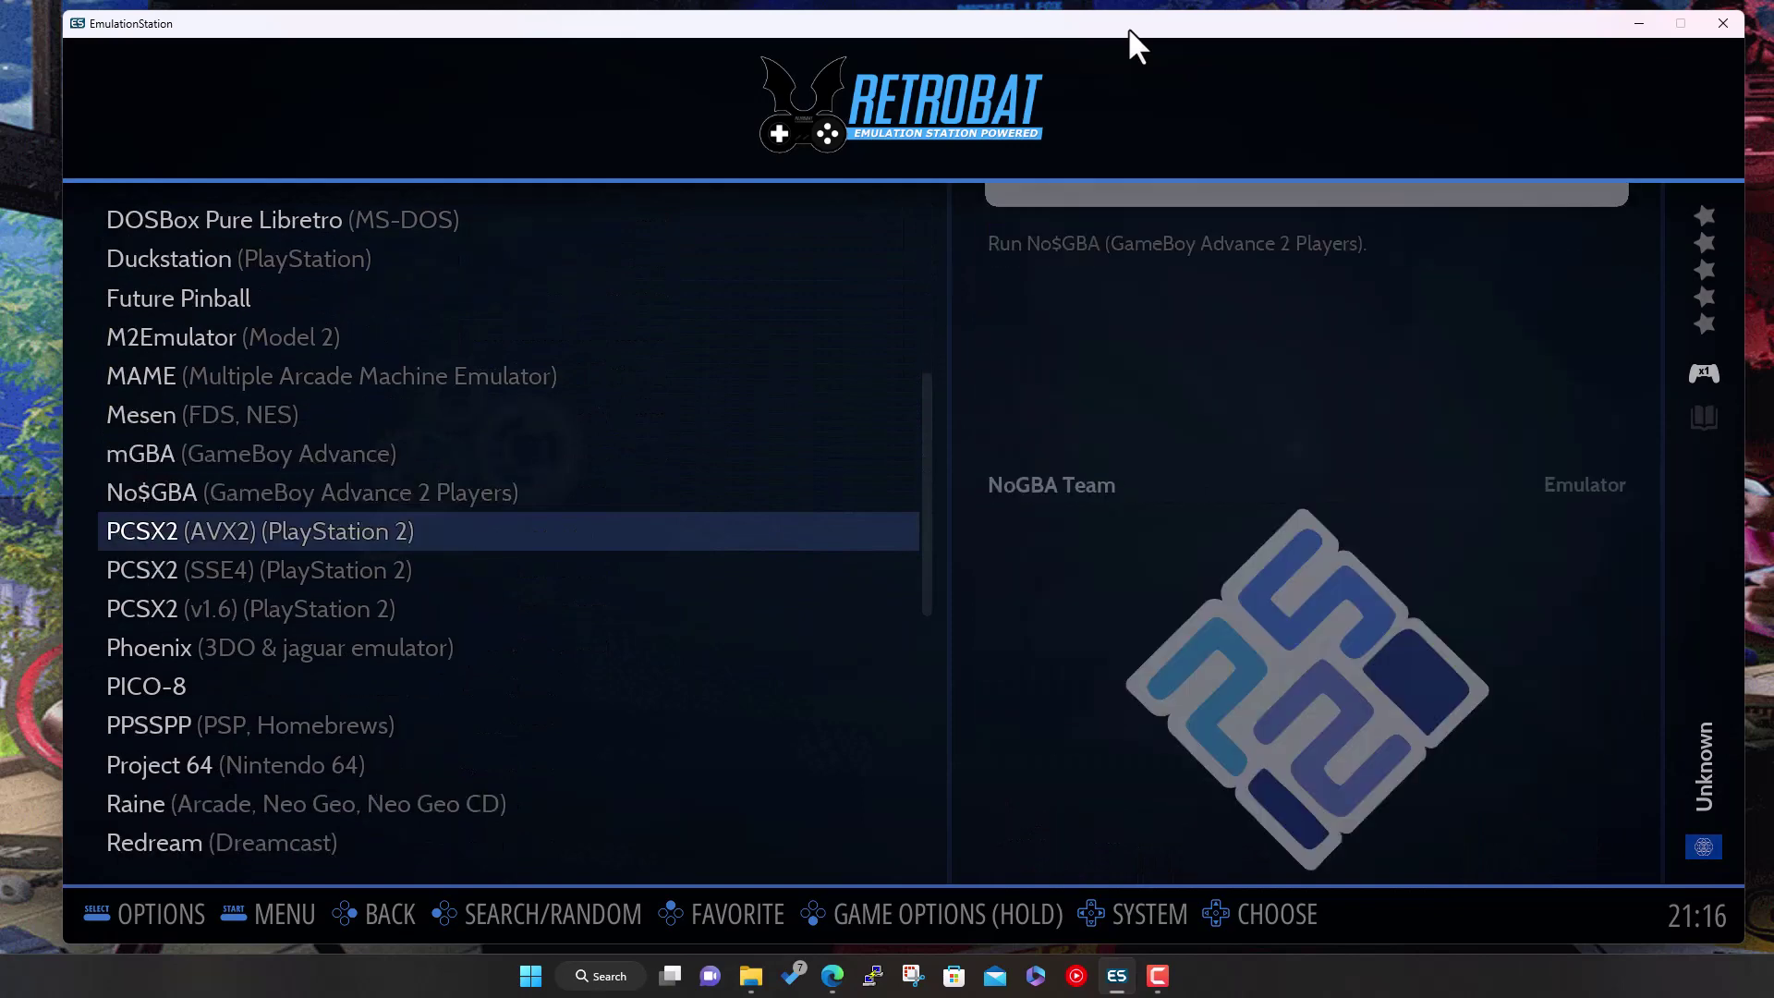
{"action": "key", "text": "Down"}
{"action": "key", "text": "Down"}
{"action": "key", "text": "Down"}
{"action": "key", "text": "Down"}
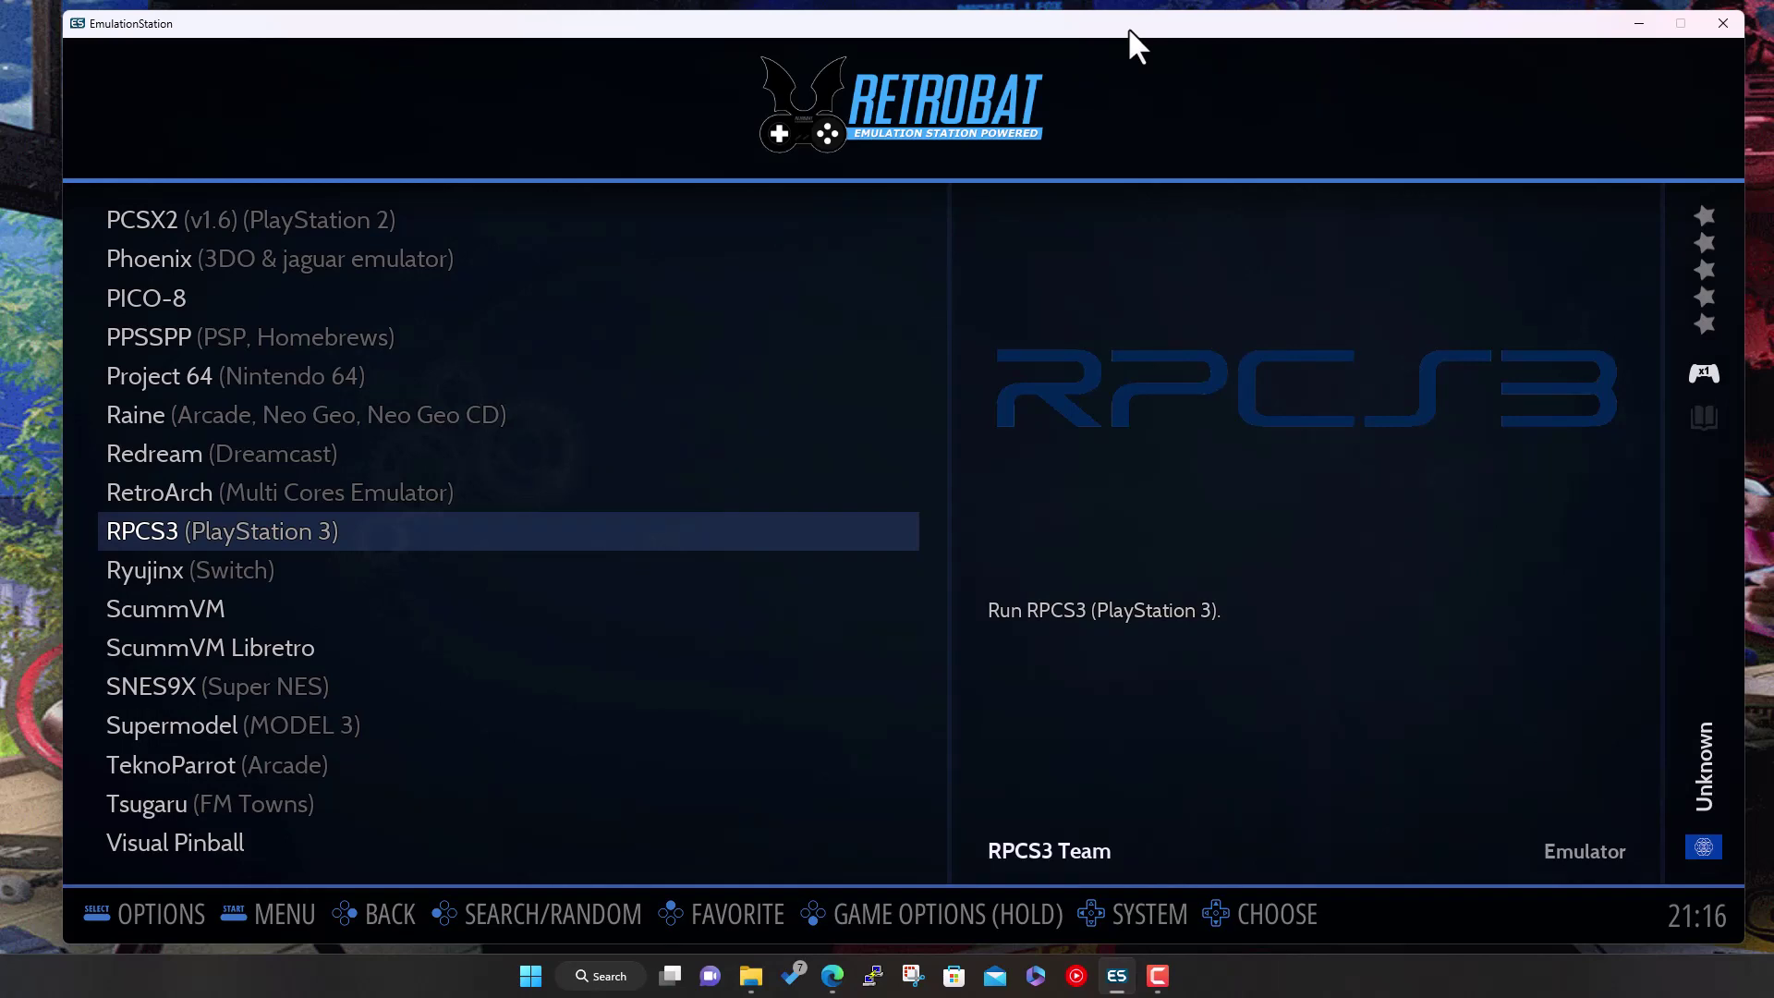
{"action": "key", "text": "Return"}
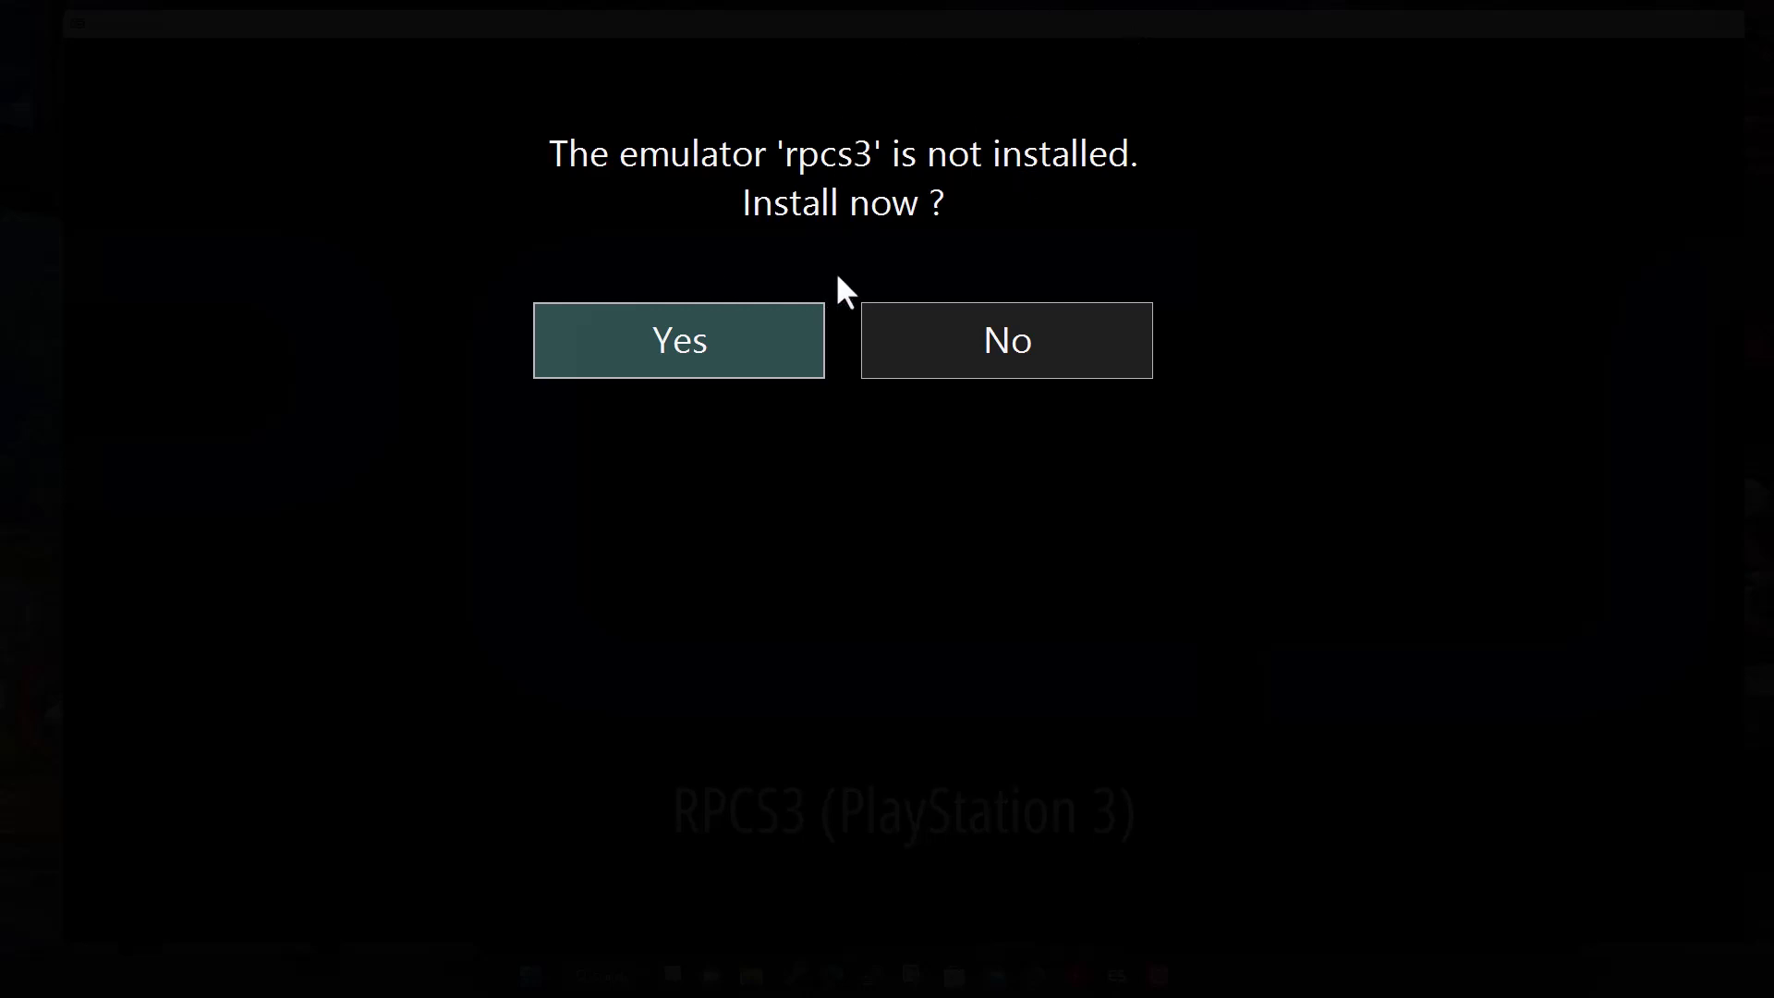
{"action": "left_click", "coordinate": [738, 342]}
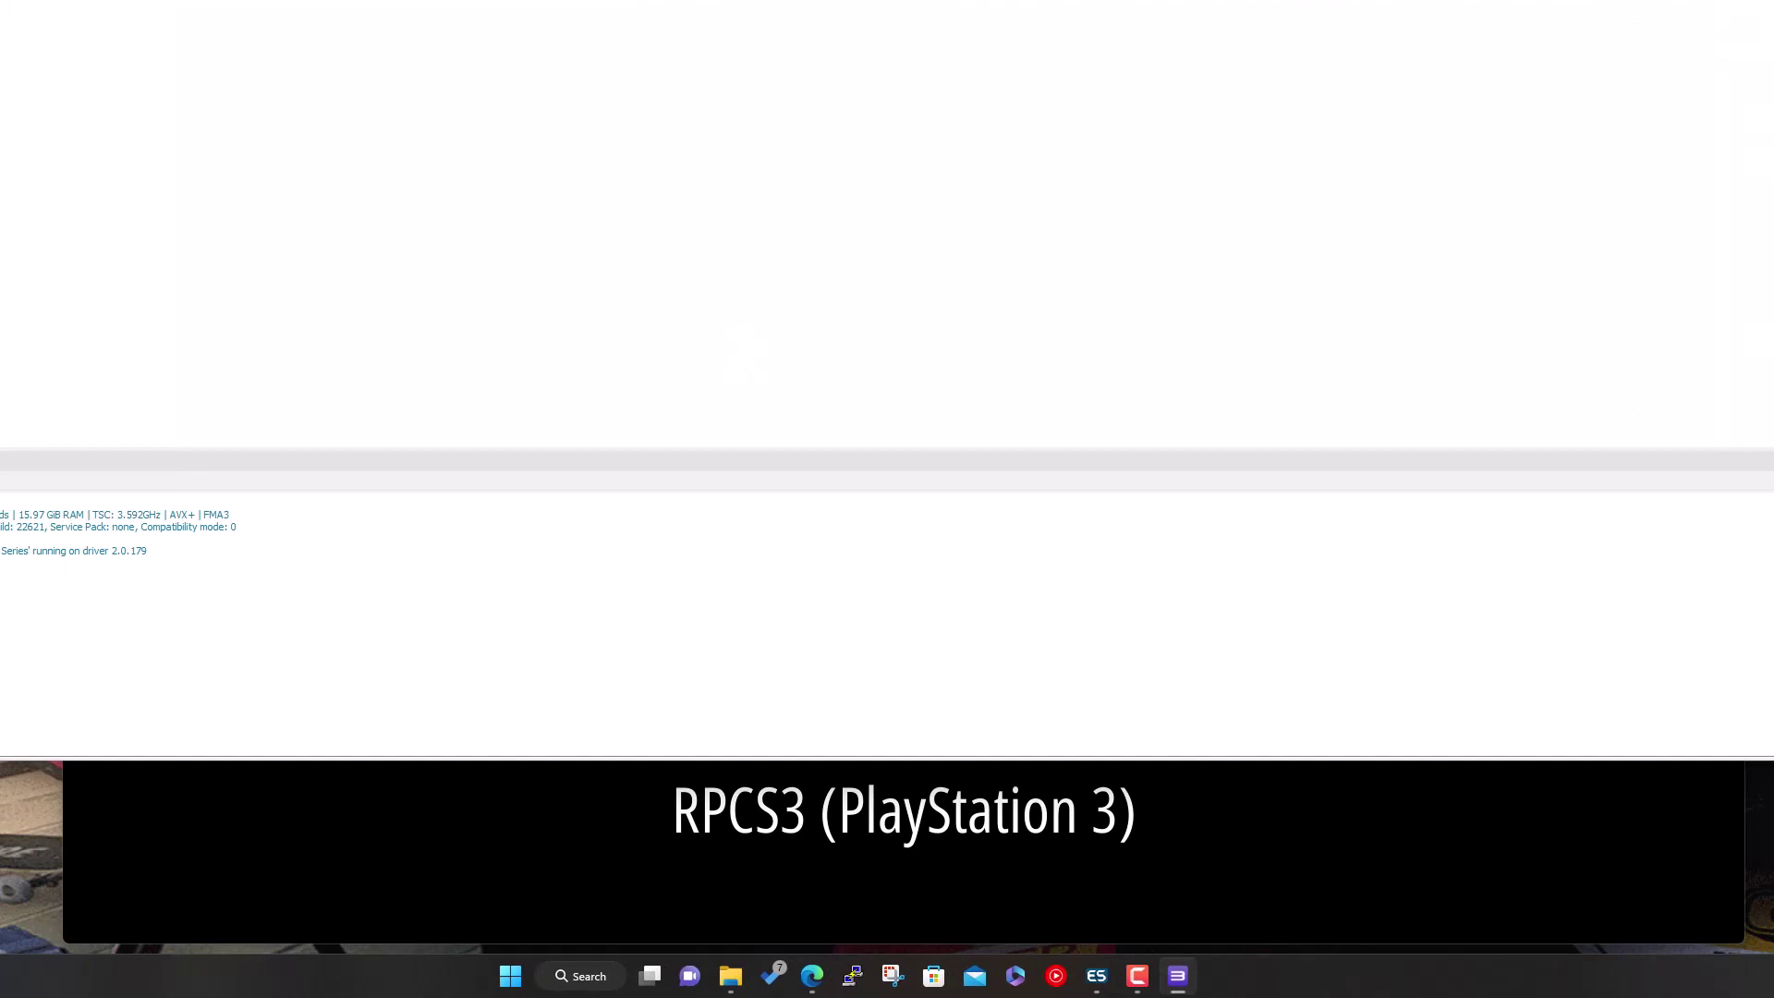
Resize and reposition the RPCS3 window so that all of it fits on the screen.
{"action": "left_click_drag", "start_coordinate": [1773, 757], "coordinate": [1544, 708]}
{"action": "left_click_drag", "start_coordinate": [1073, 0], "coordinate": [1184, 19]}
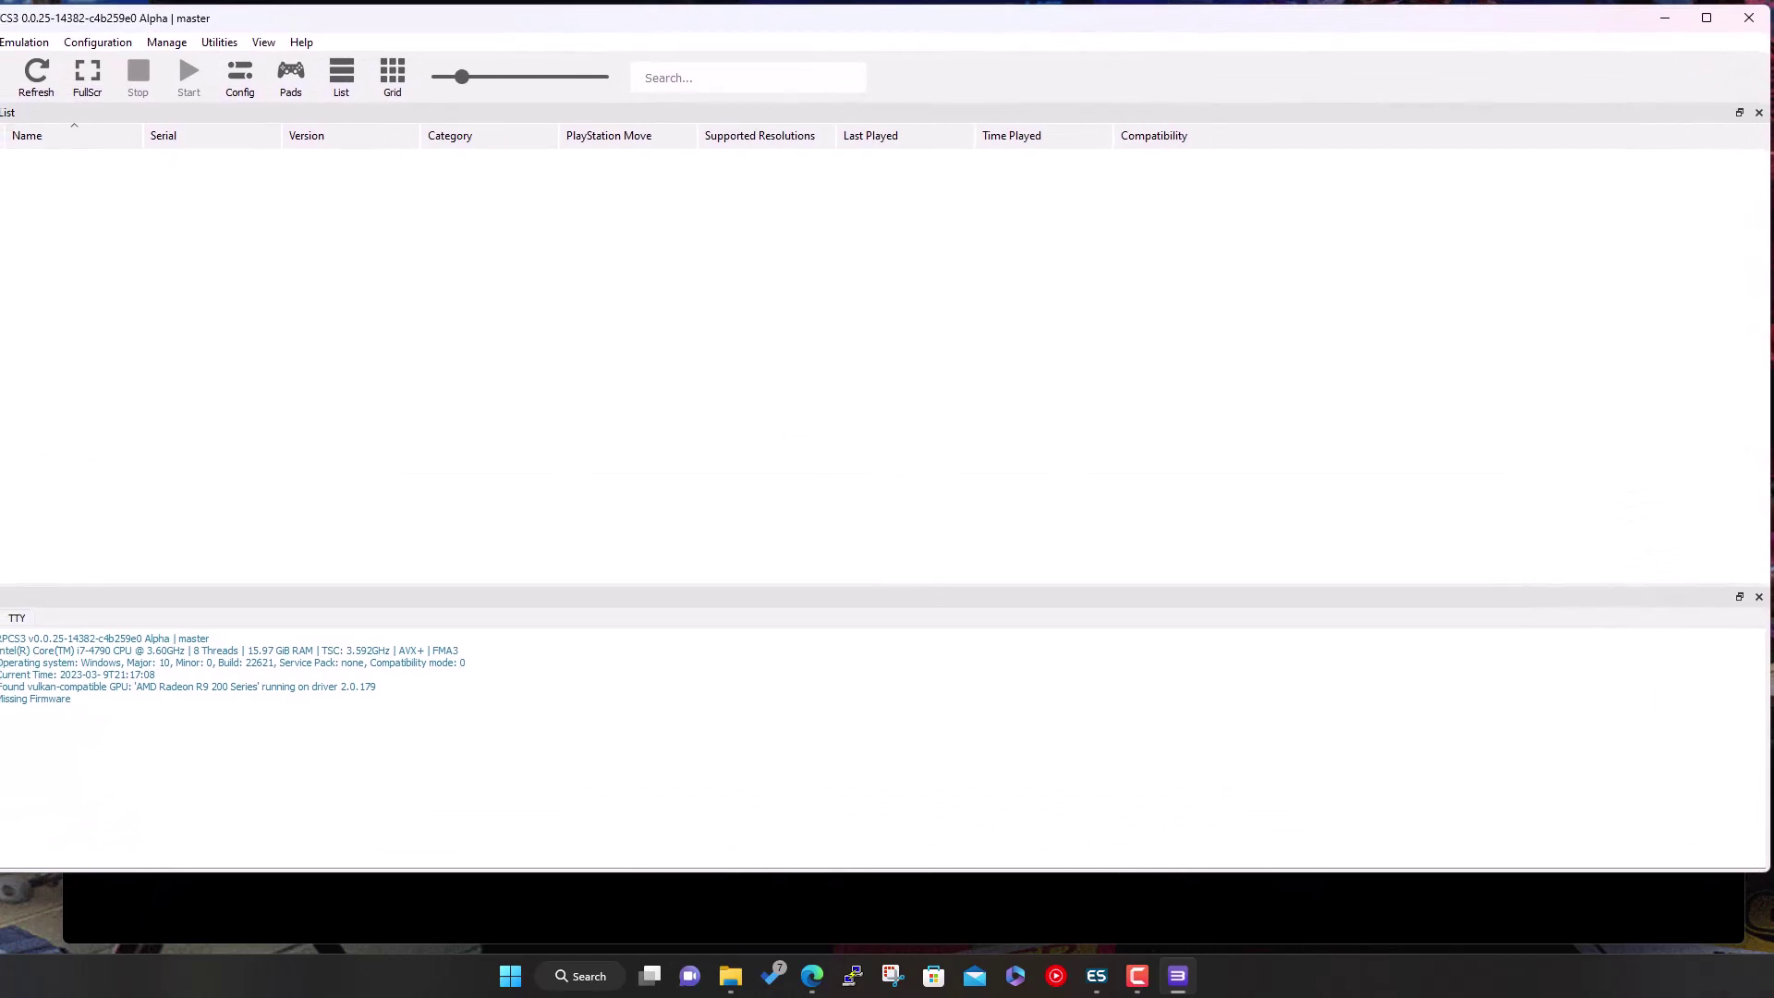
{"action": "left_click_drag", "start_coordinate": [0, 196], "coordinate": [14, 197]}
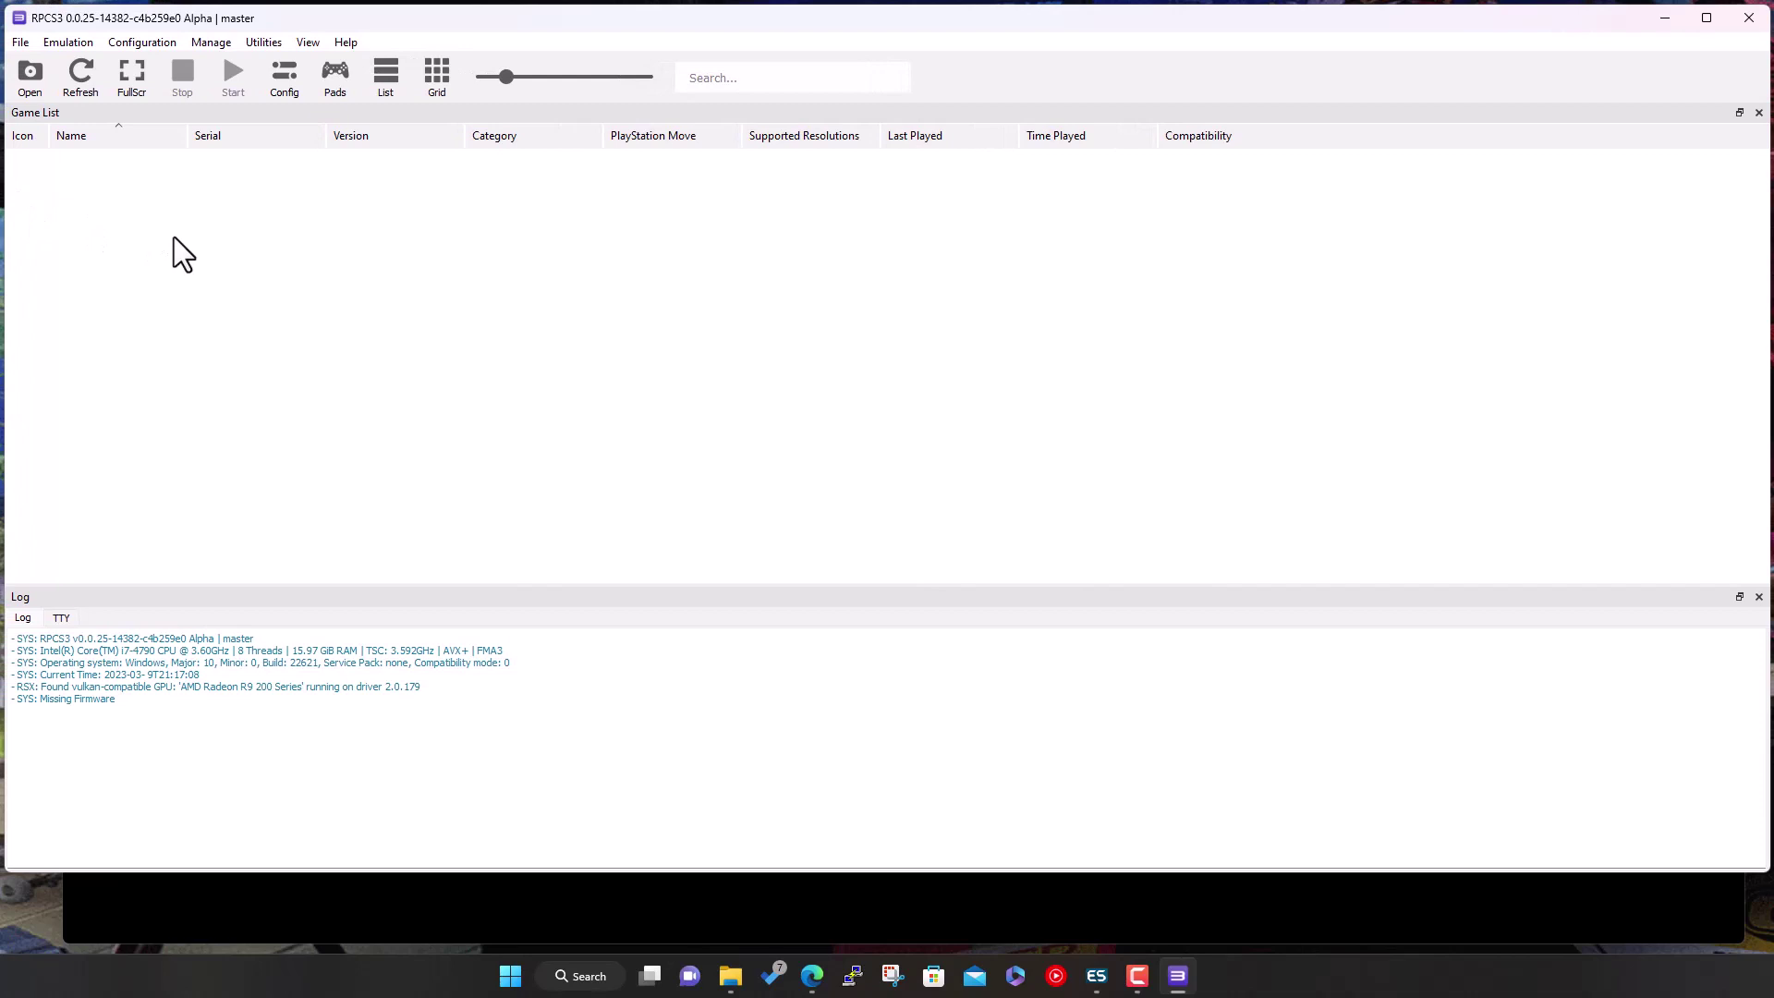
{"action": "left_click", "coordinate": [506, 887]}
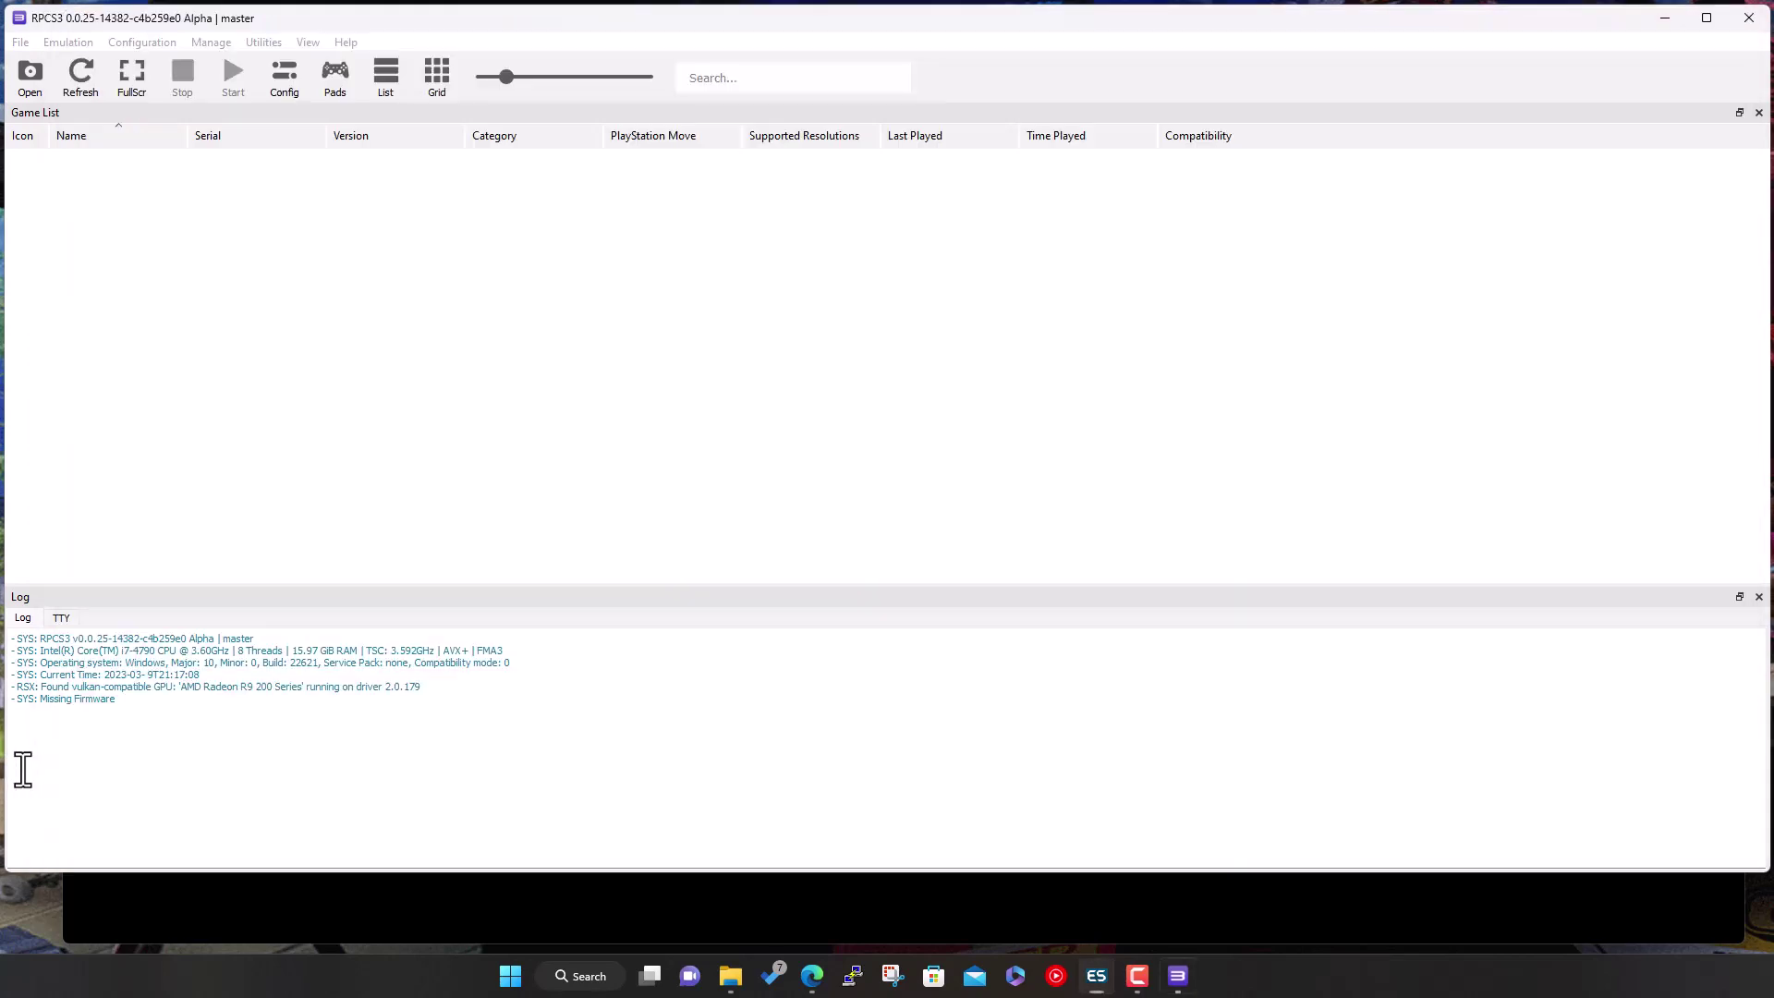
{"action": "left_click", "coordinate": [18, 767]}
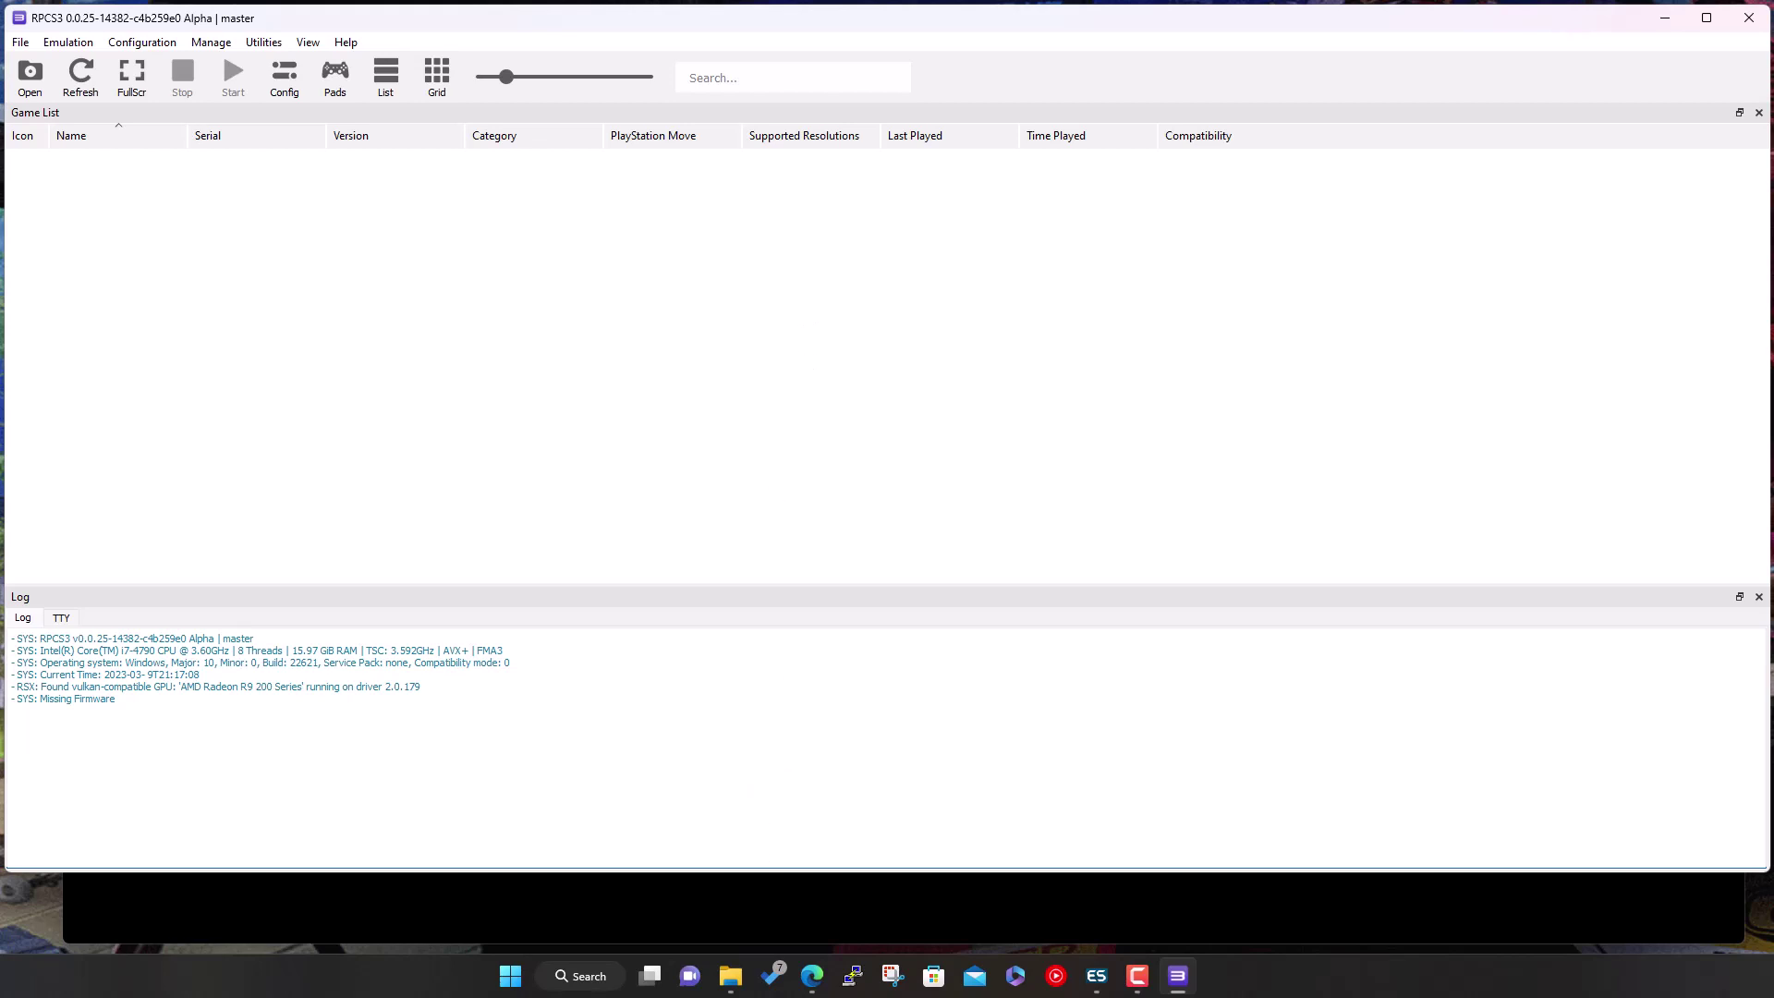
Switch to the browser and search Google in a new tab for "playstation 3 update".
{"action": "left_click", "coordinate": [812, 977]}
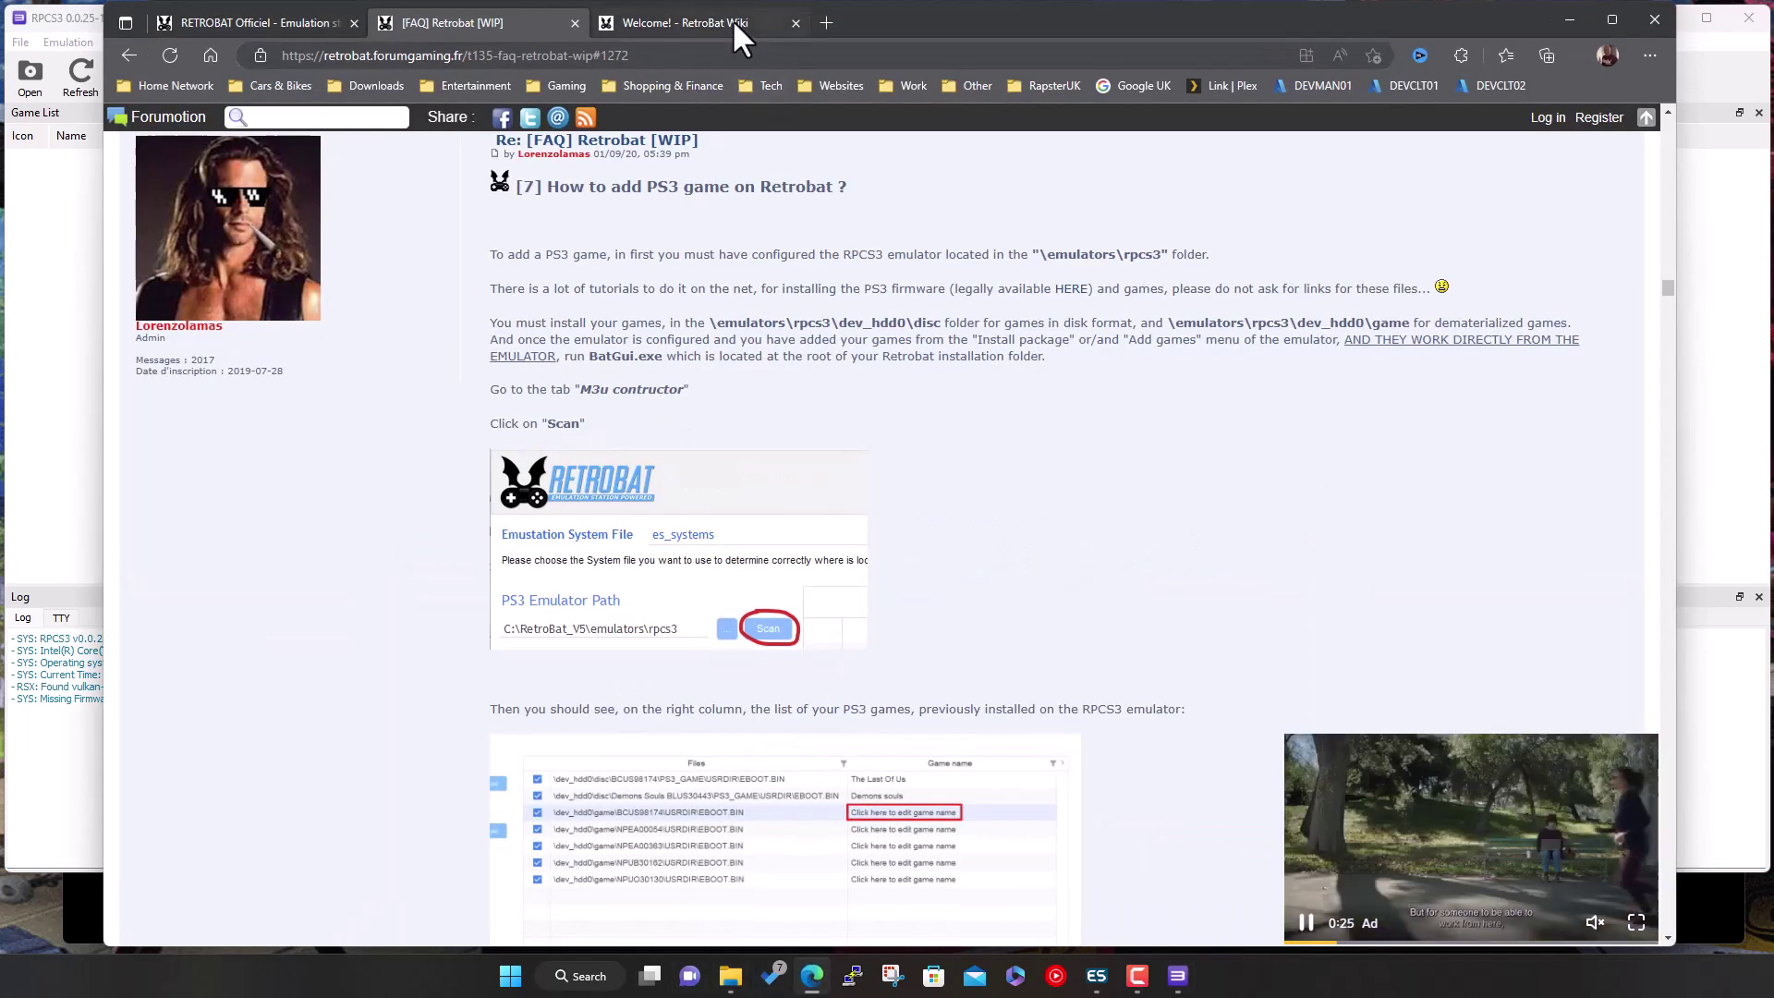
{"action": "left_click", "coordinate": [740, 20]}
{"action": "left_click", "coordinate": [818, 17]}
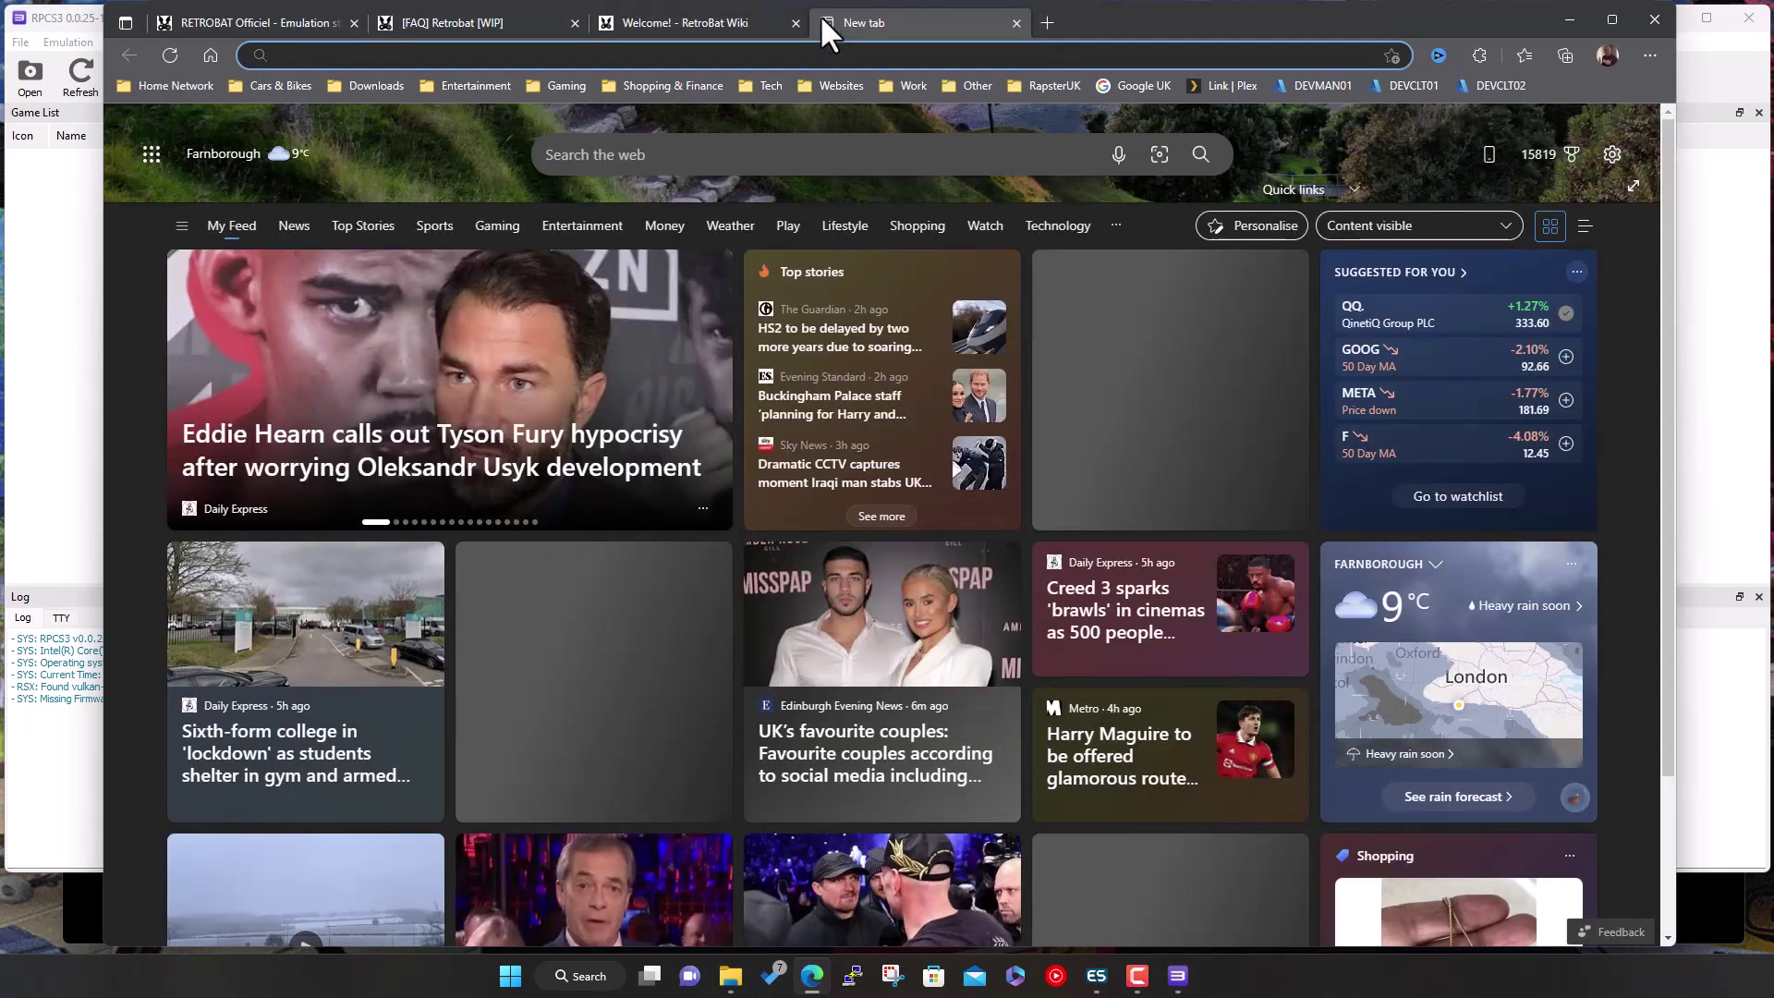
{"action": "left_click", "coordinate": [1117, 85]}
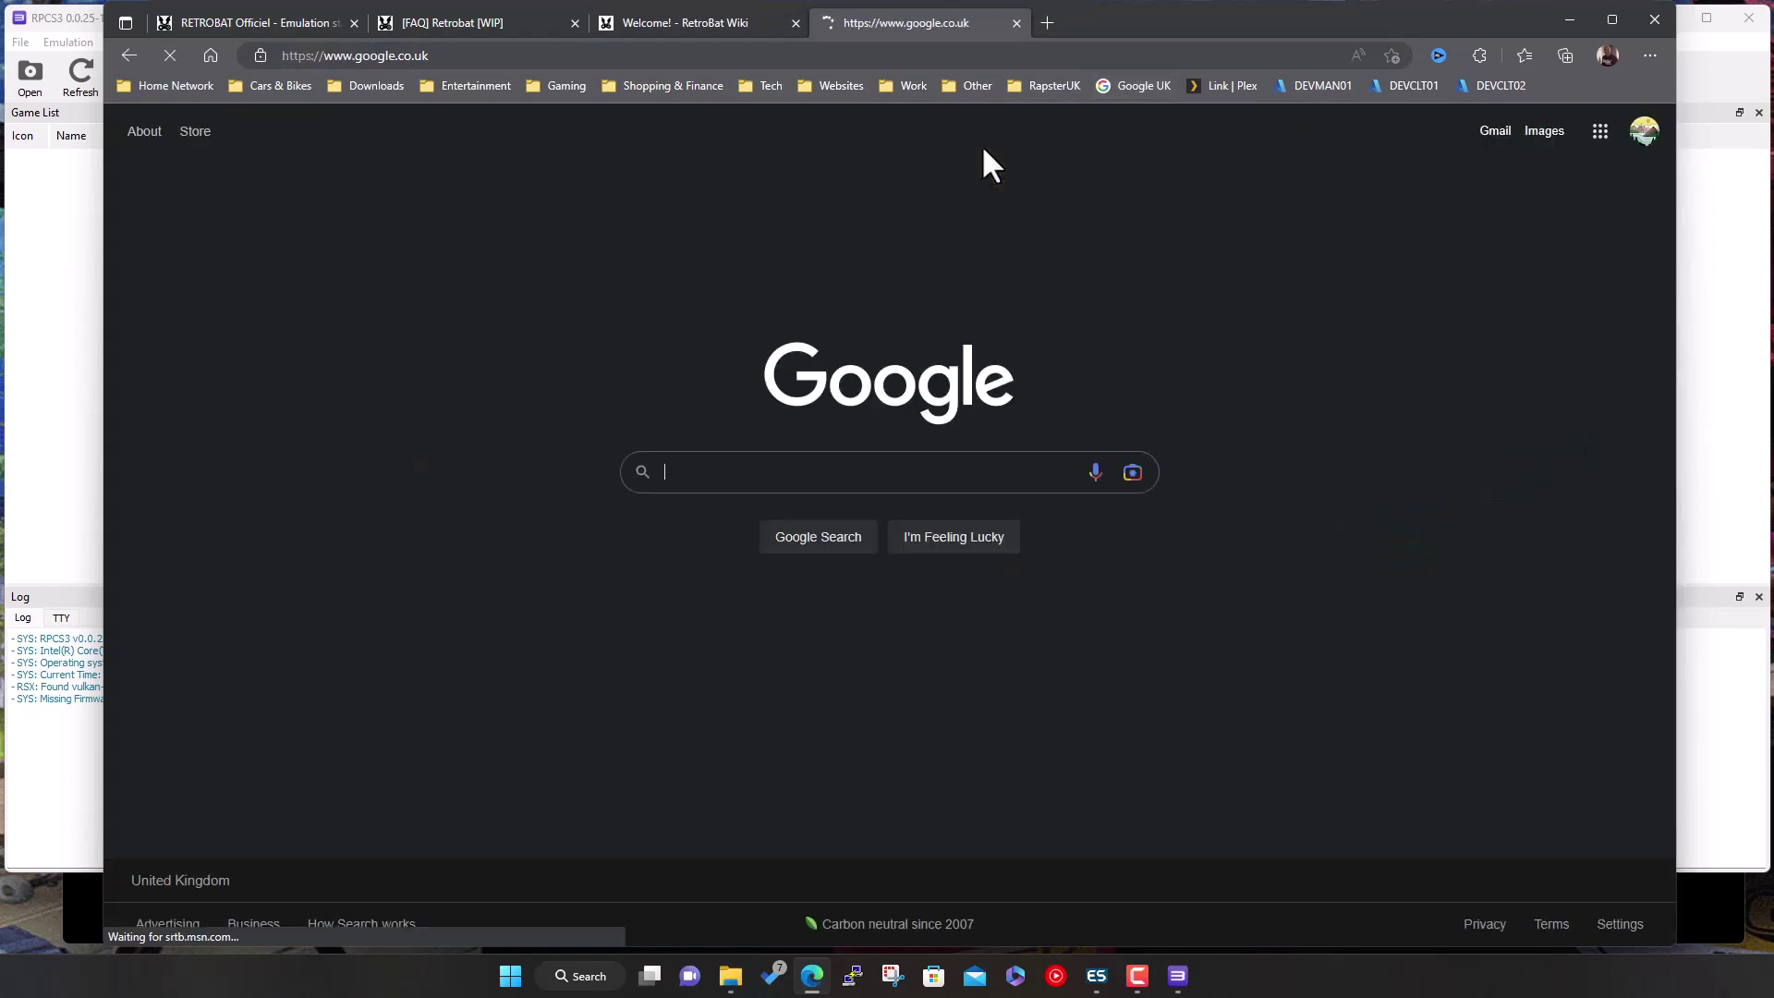
{"action": "left_click", "coordinate": [789, 469]}
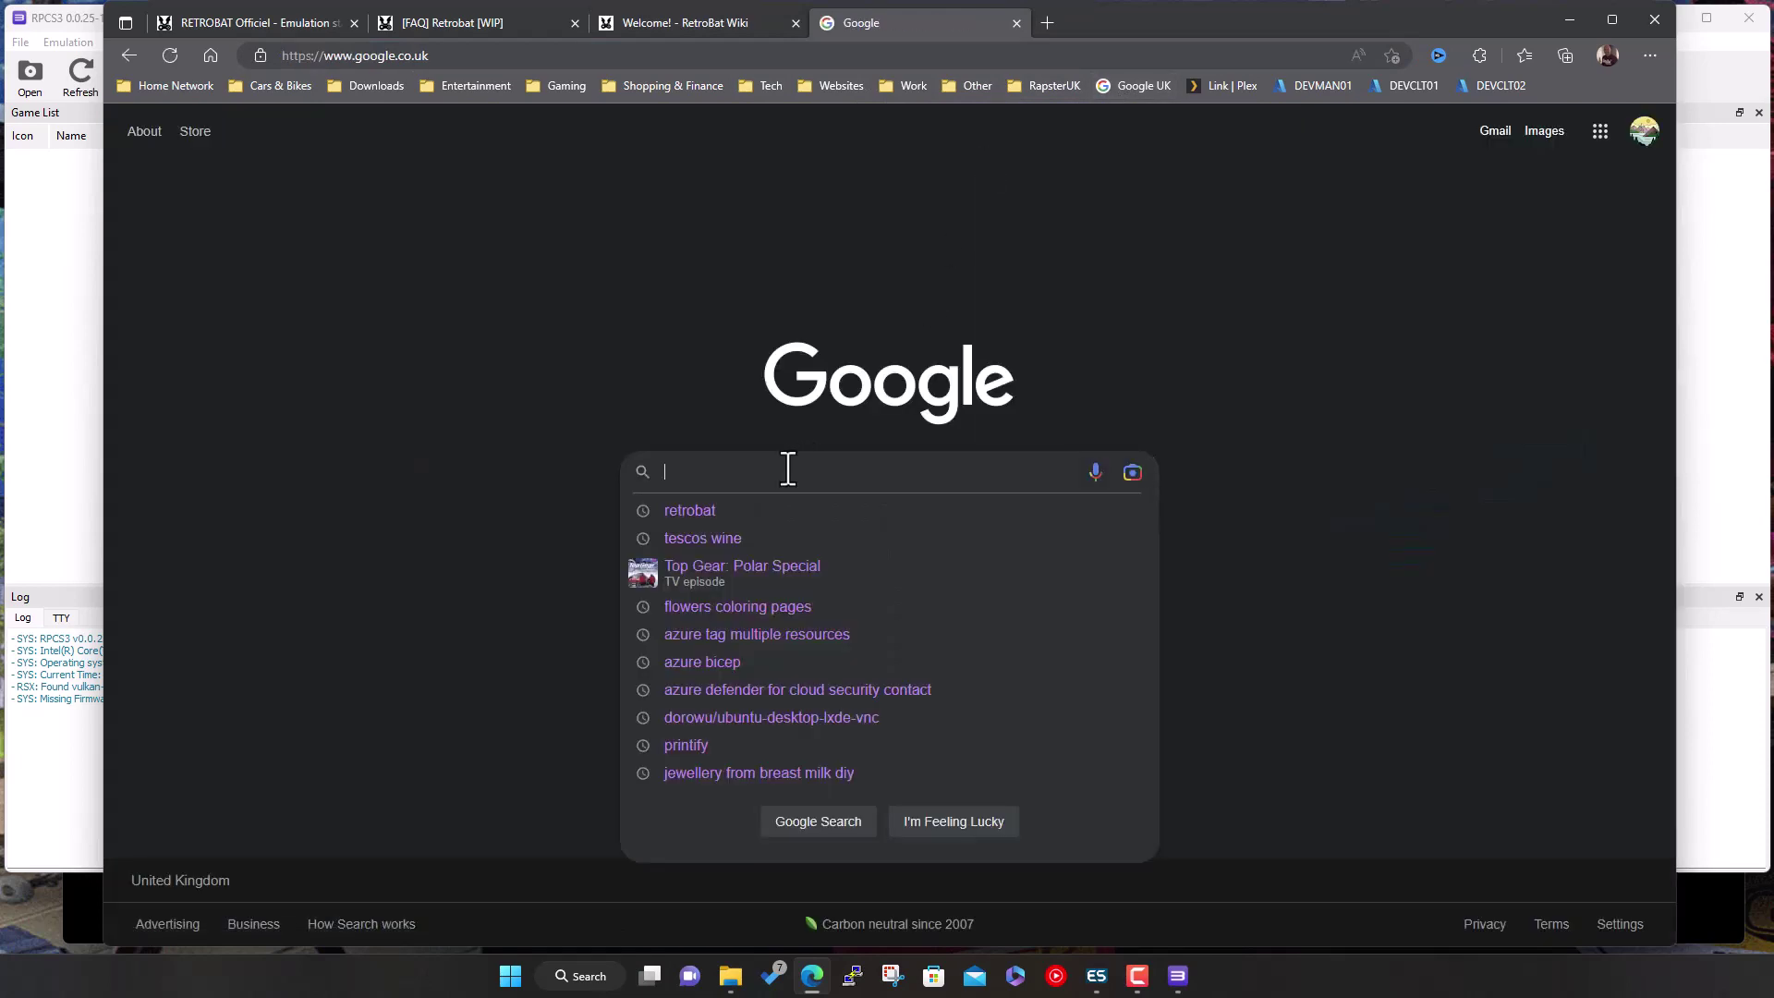
{"action": "type", "text": "play"}
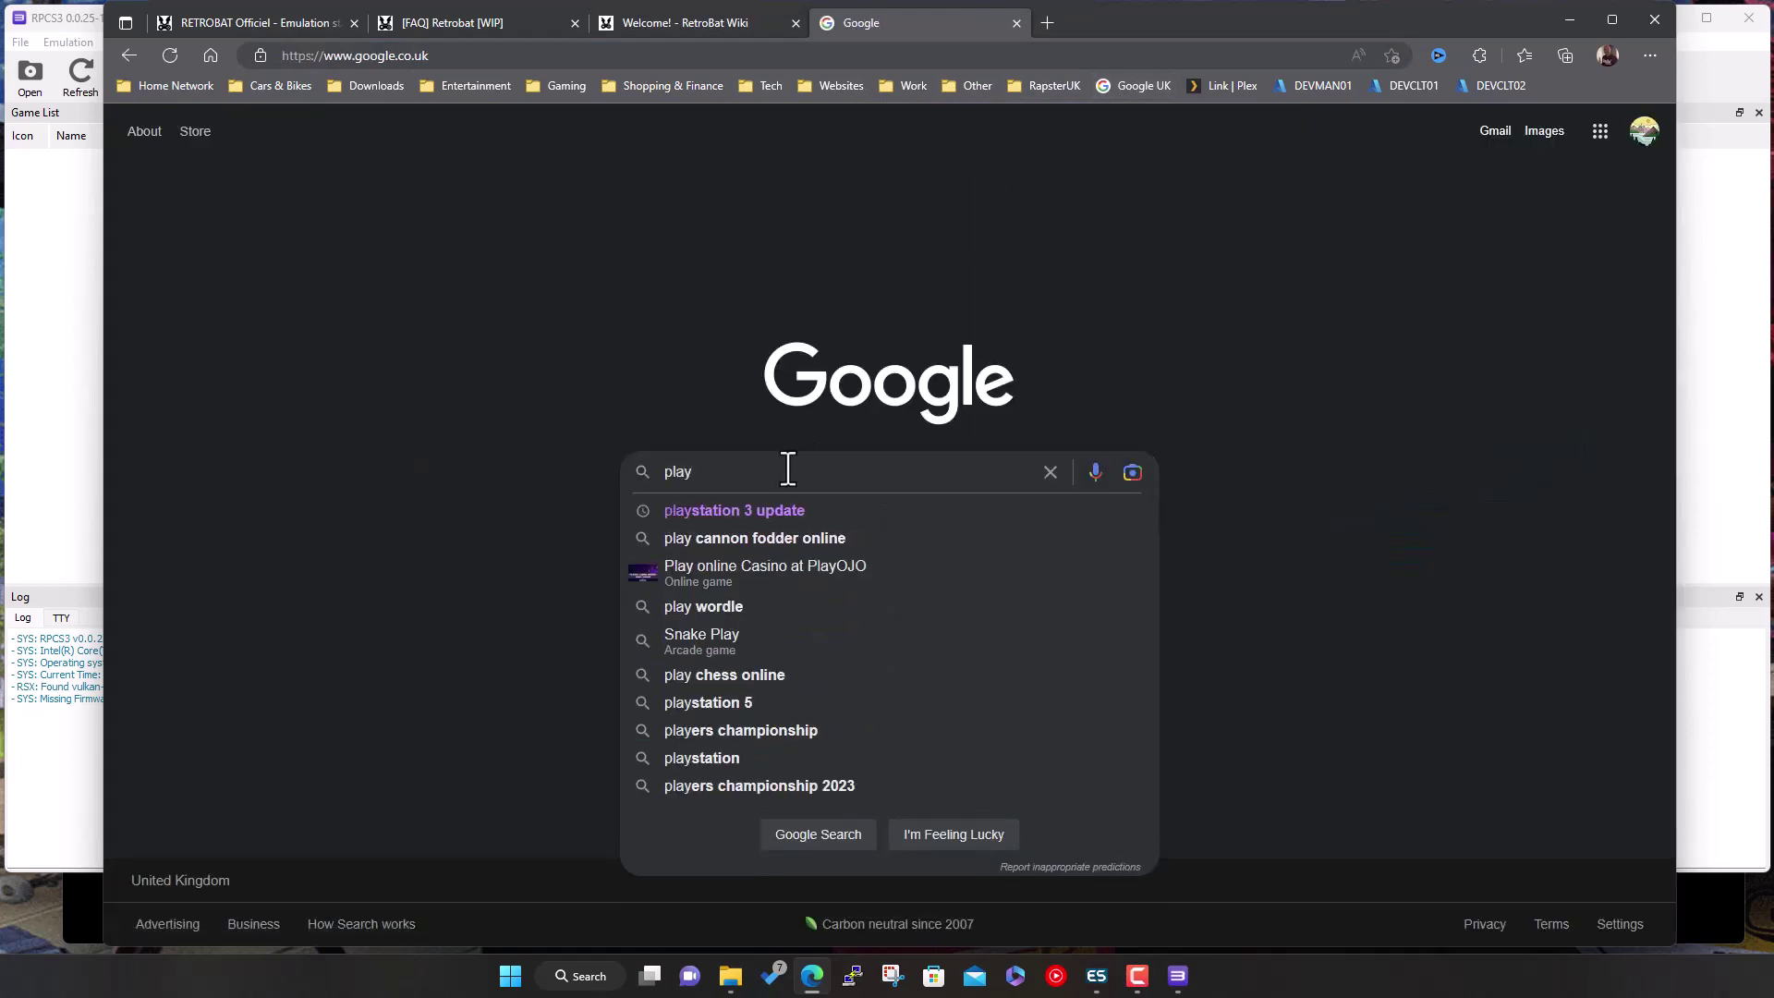
{"action": "key", "text": "Down"}
{"action": "key", "text": "Return"}
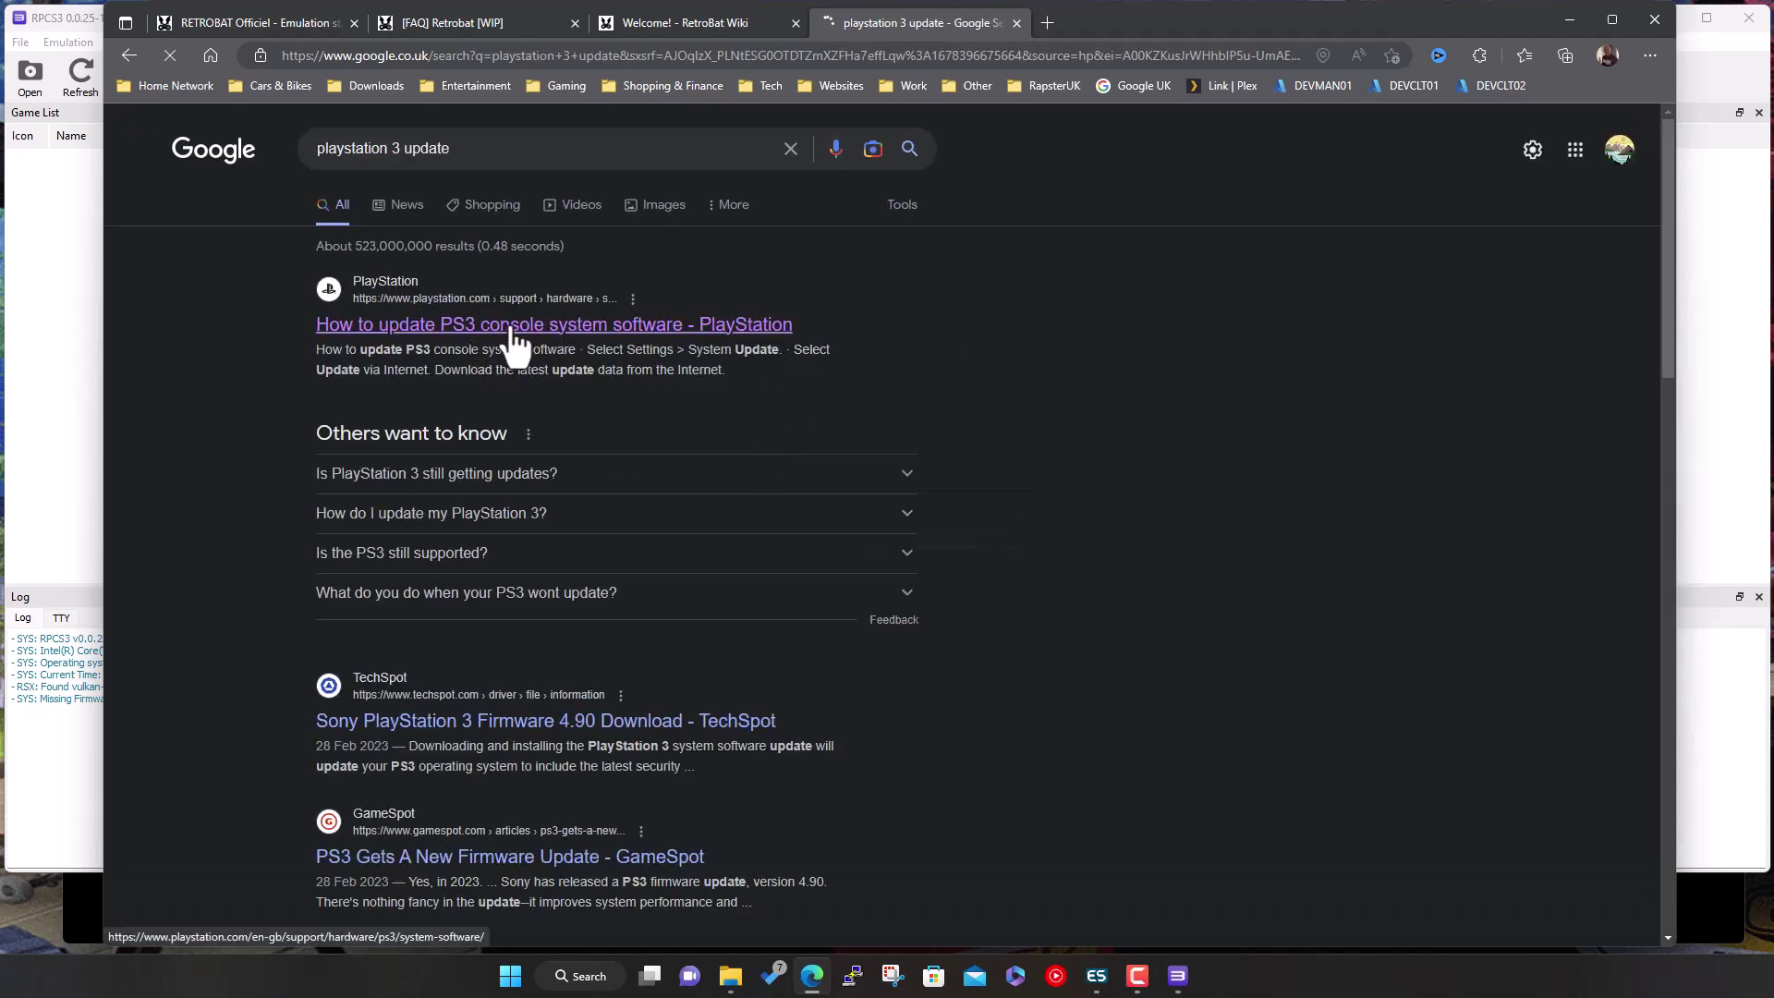
Open PlayStation's PS3 system software page, review the instructions for updating using a computer, highlight the file name PS3UPDAT.PUP, and minimize the browser.
{"action": "left_click", "coordinate": [512, 333]}
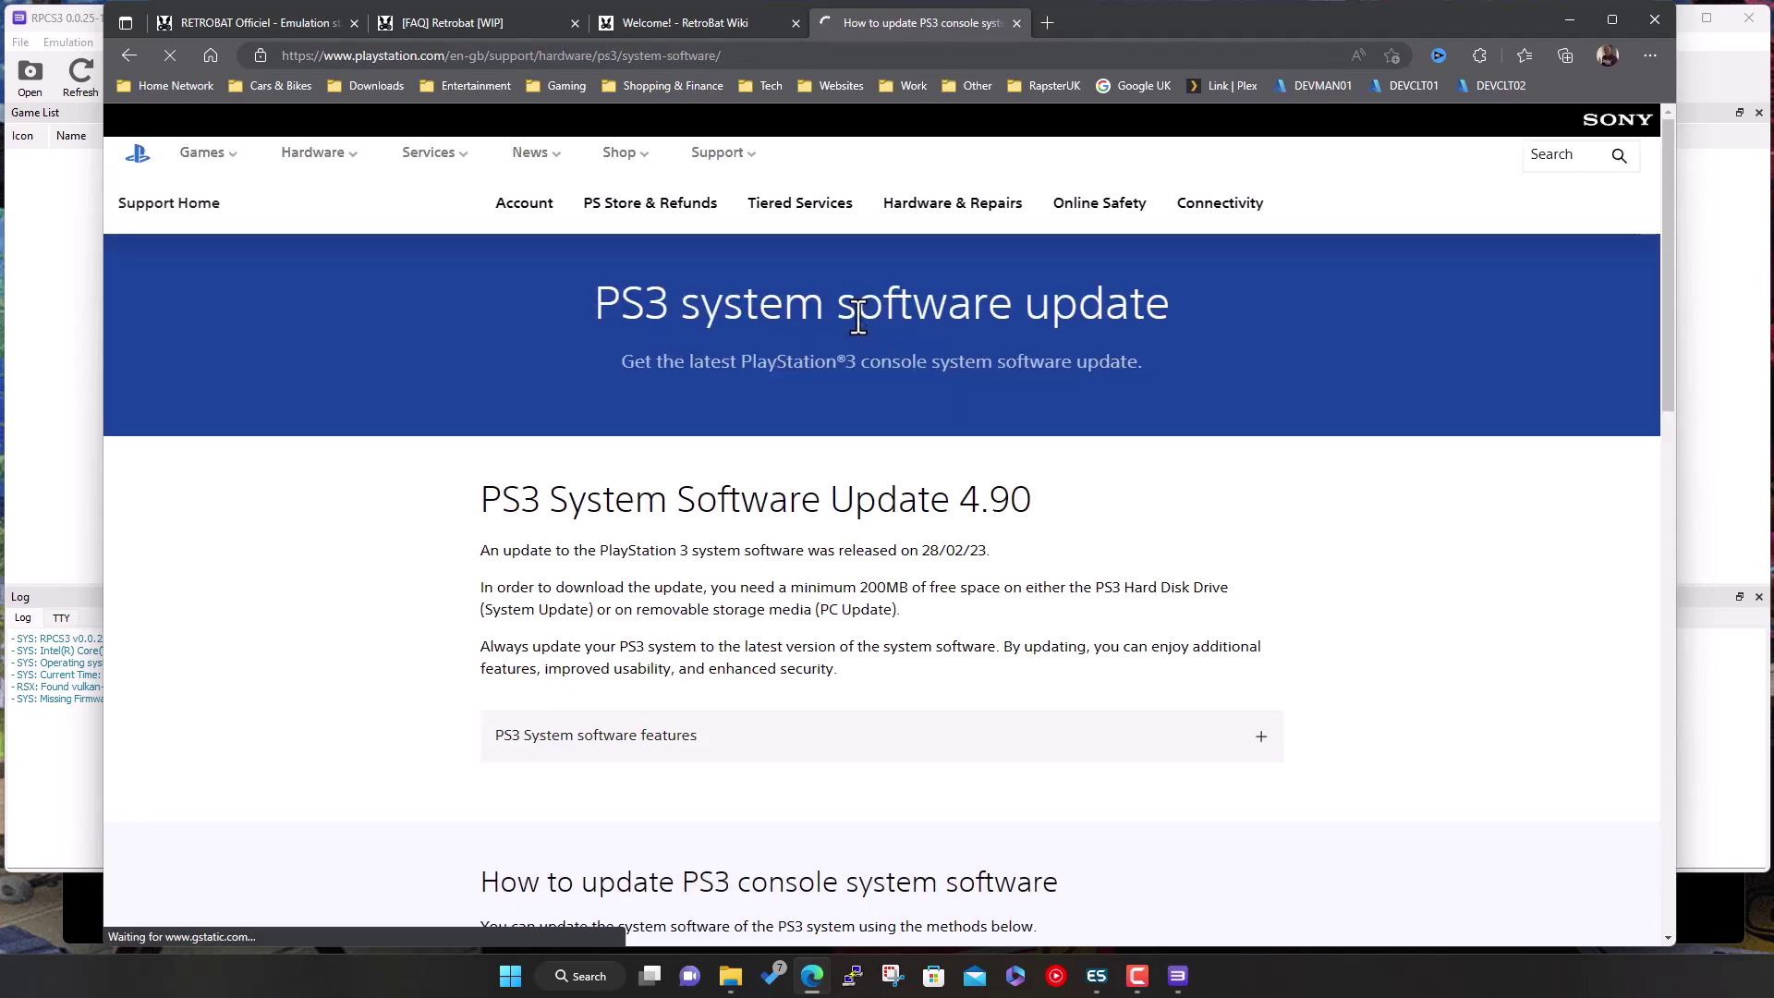
{"action": "scroll", "coordinate": [895, 618], "scroll_direction": "down", "scroll_amount": 2}
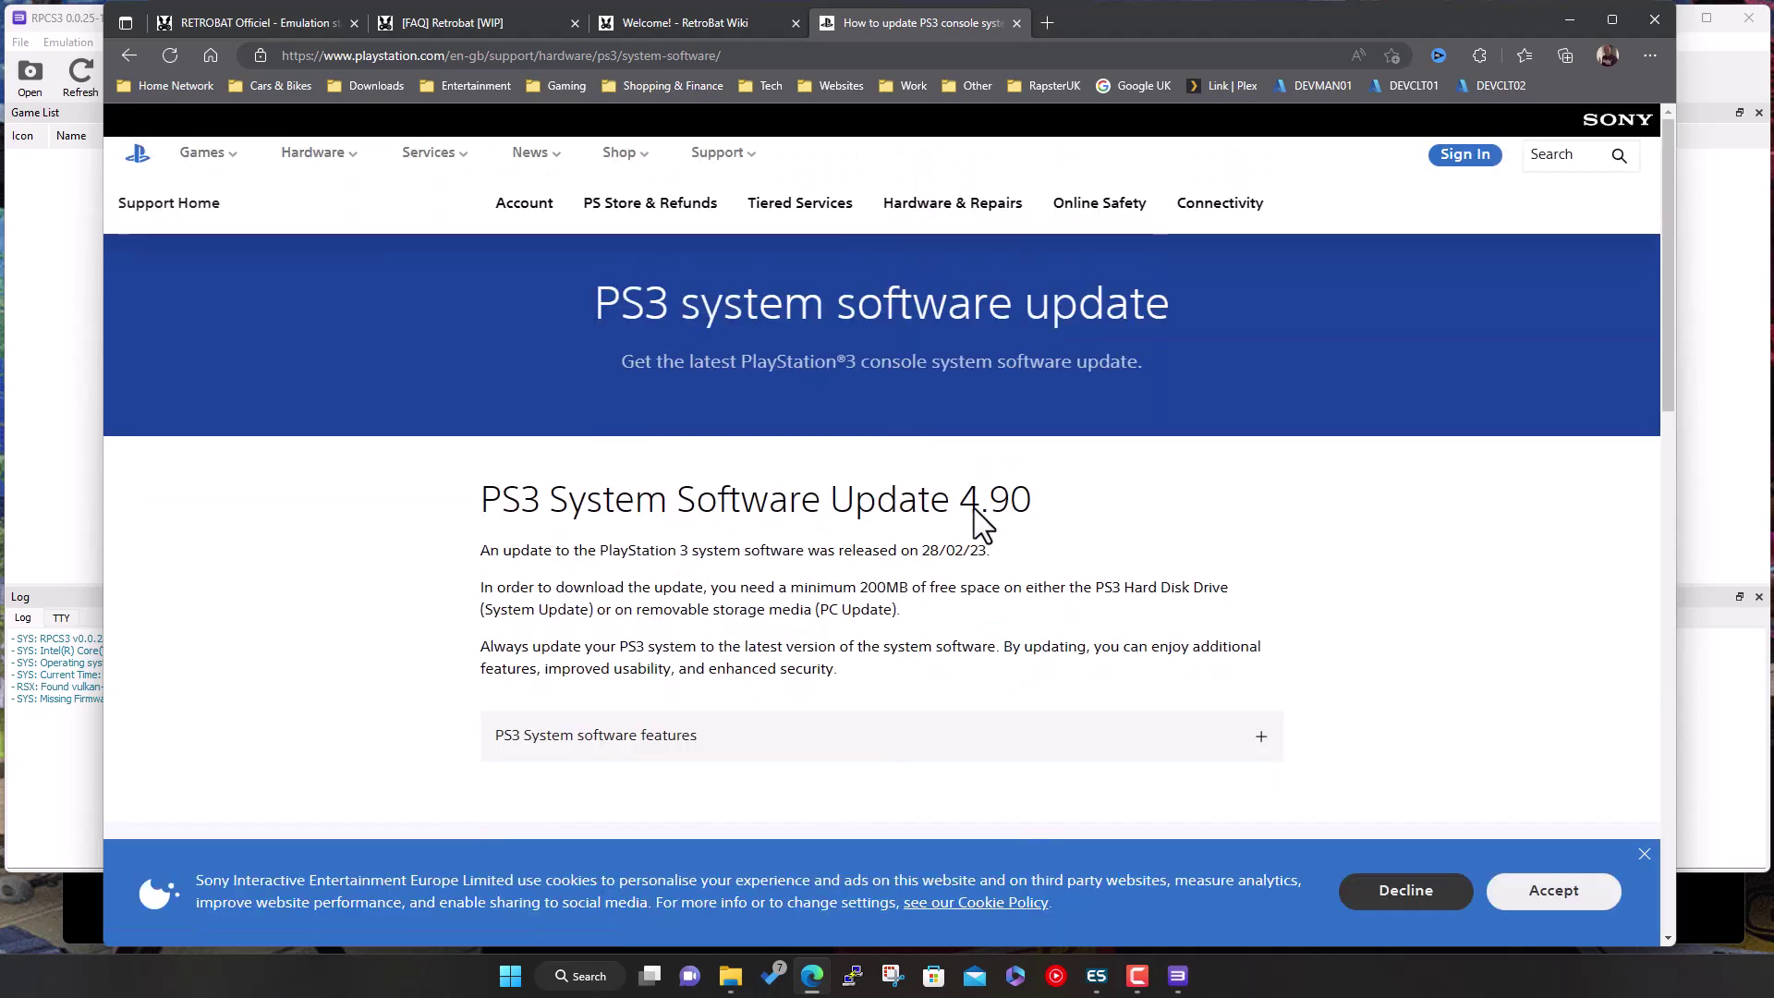
{"action": "scroll", "coordinate": [967, 551], "scroll_direction": "down", "scroll_amount": 3}
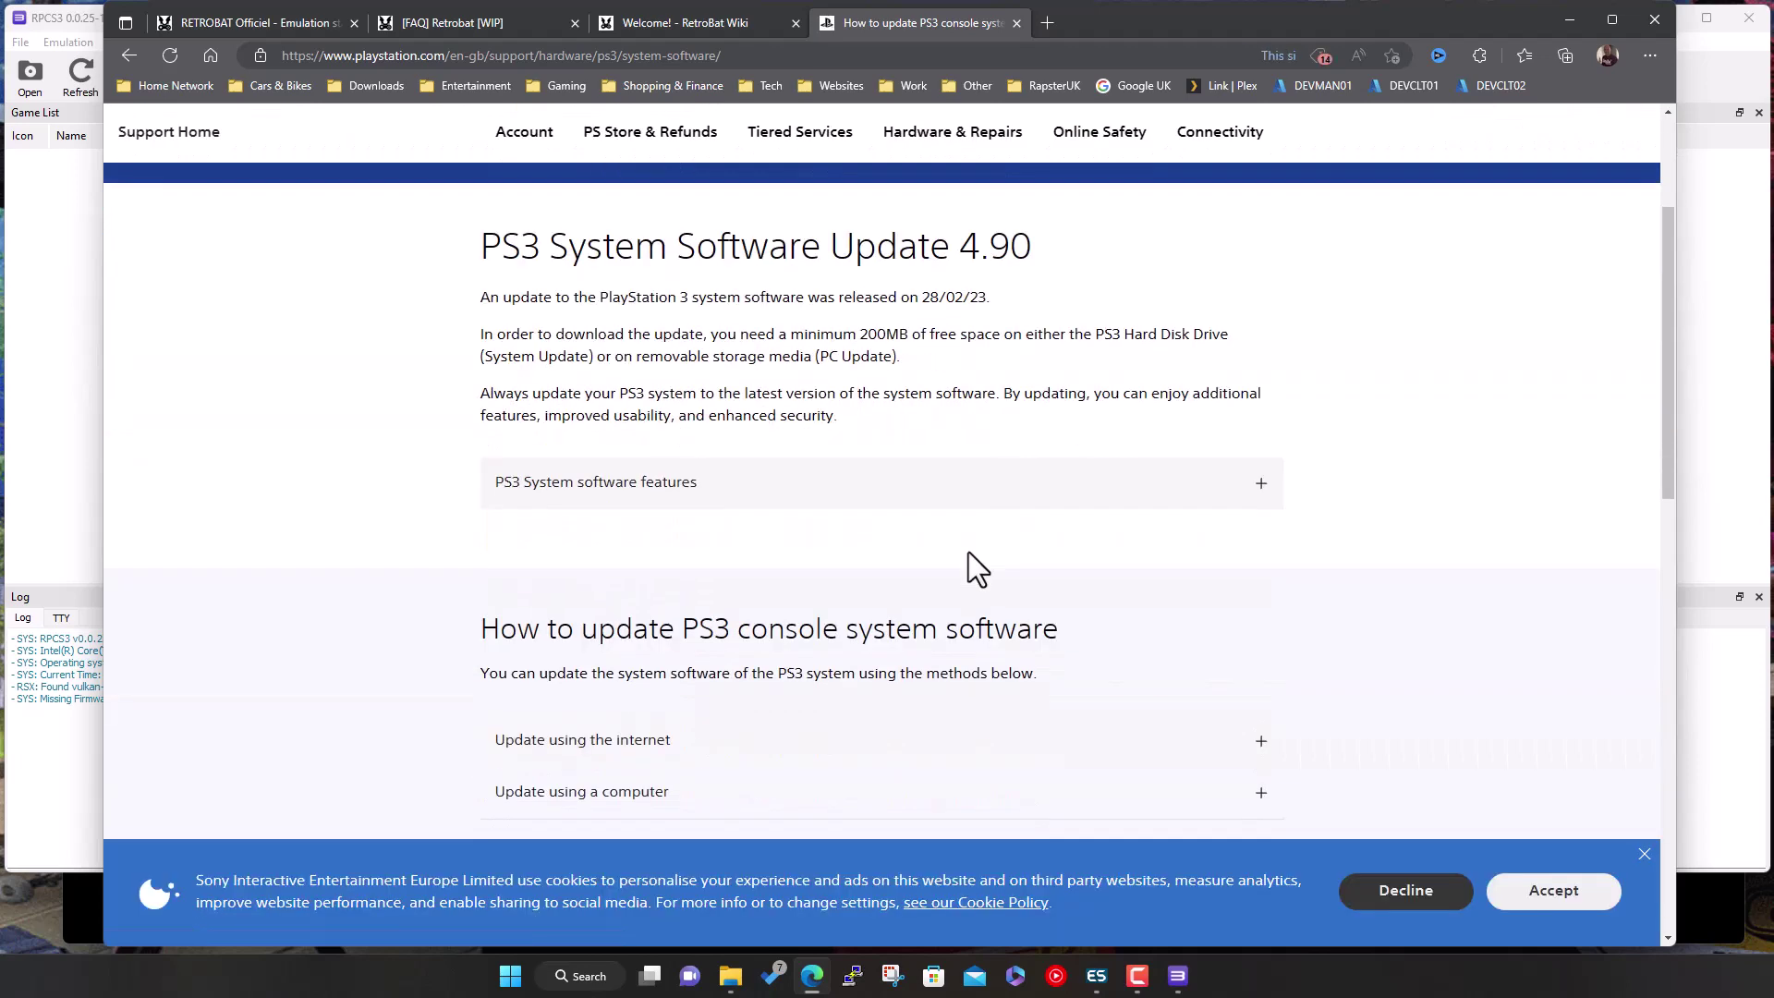
{"action": "left_click", "coordinate": [748, 502]}
{"action": "scroll", "coordinate": [779, 592], "scroll_direction": "down", "scroll_amount": 5}
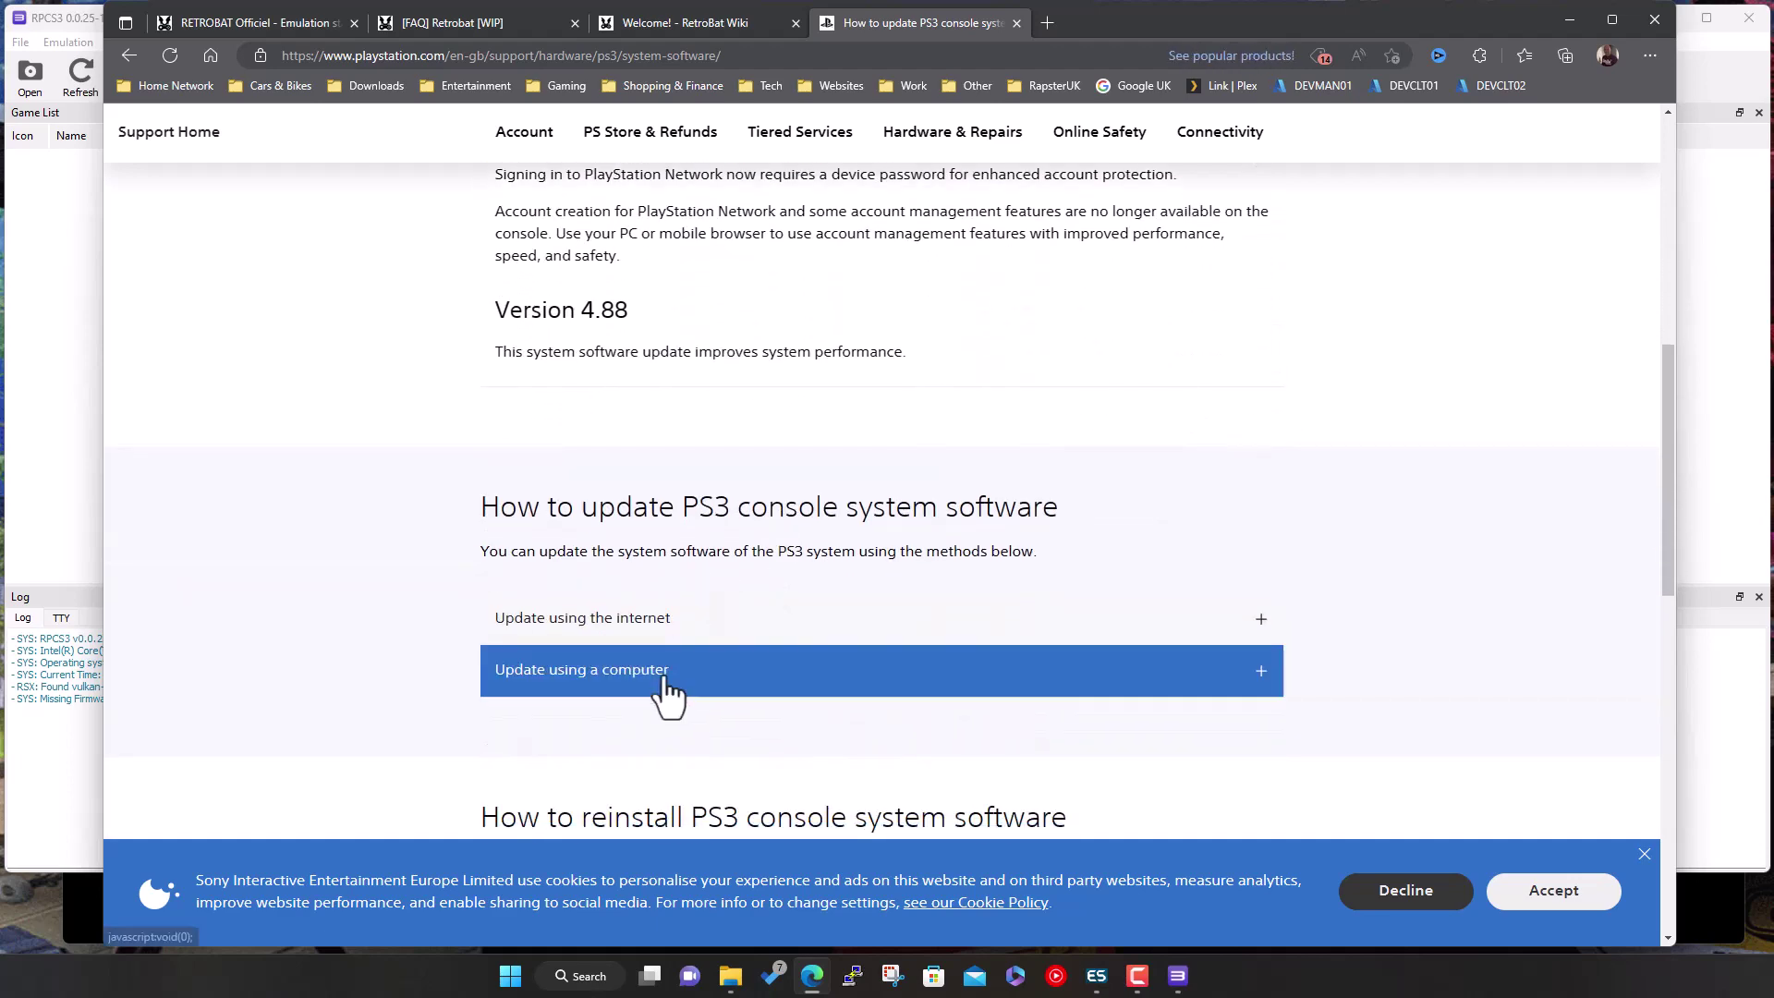
{"action": "left_click", "coordinate": [653, 673]}
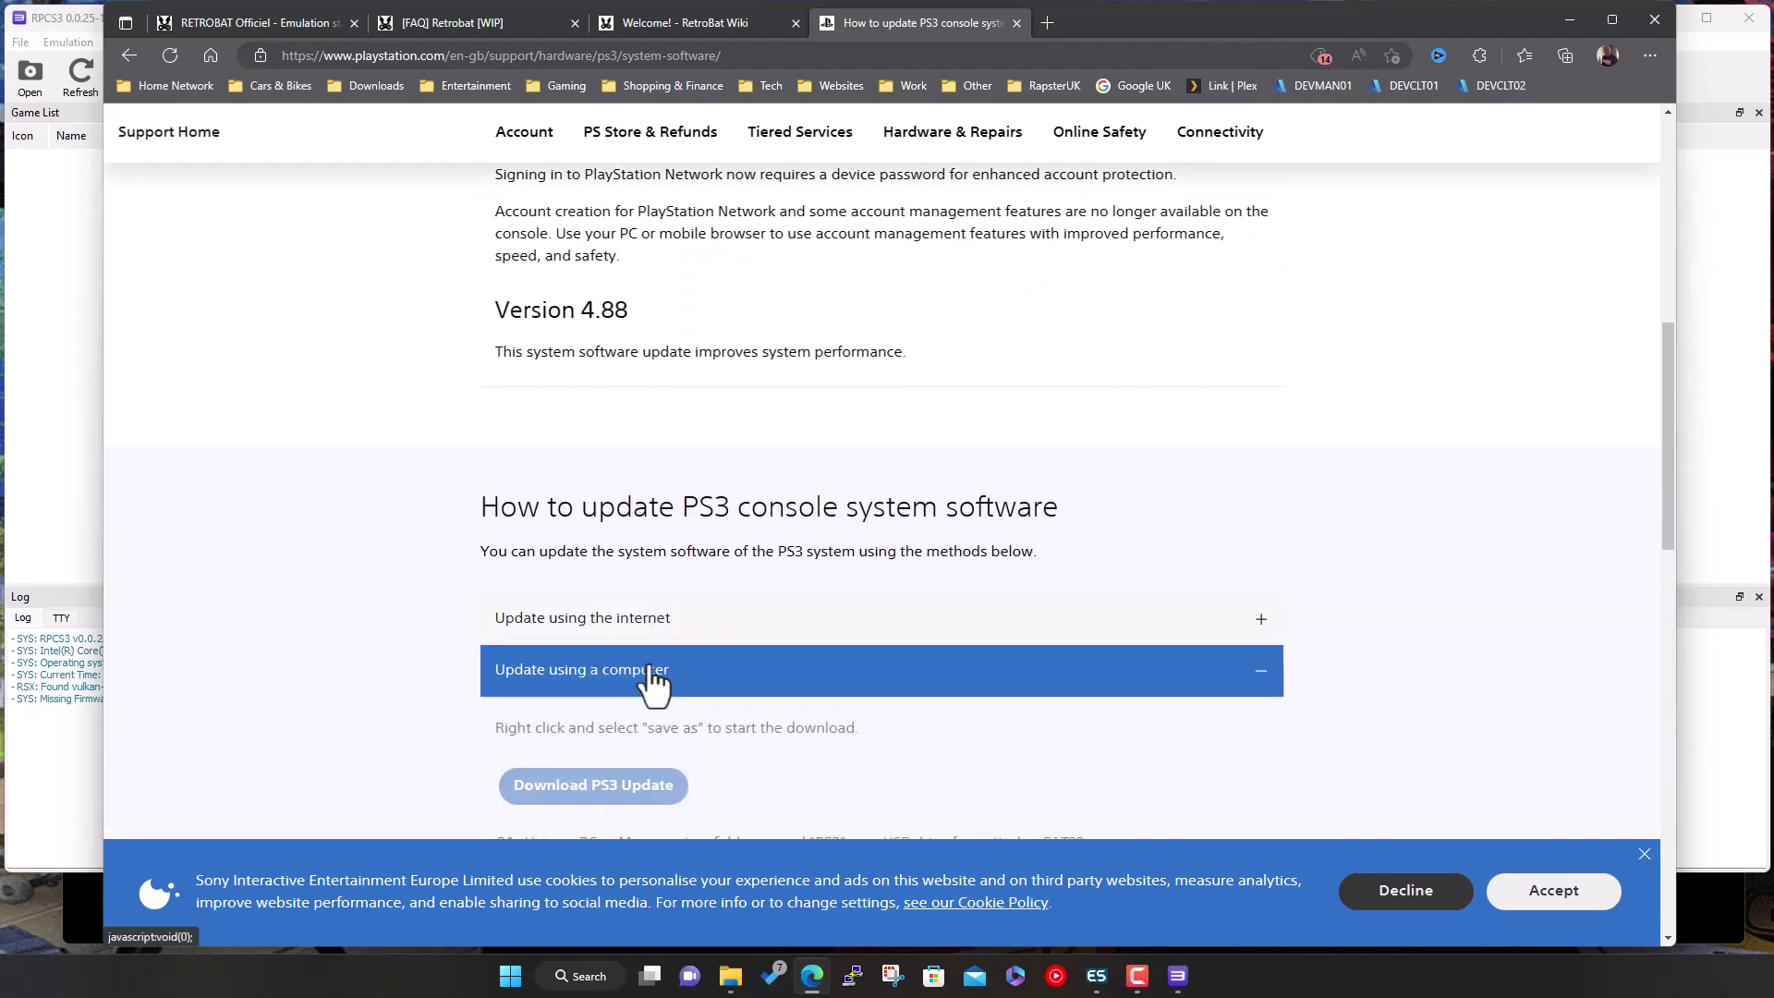
{"action": "scroll", "coordinate": [702, 684], "scroll_direction": "down", "scroll_amount": 3}
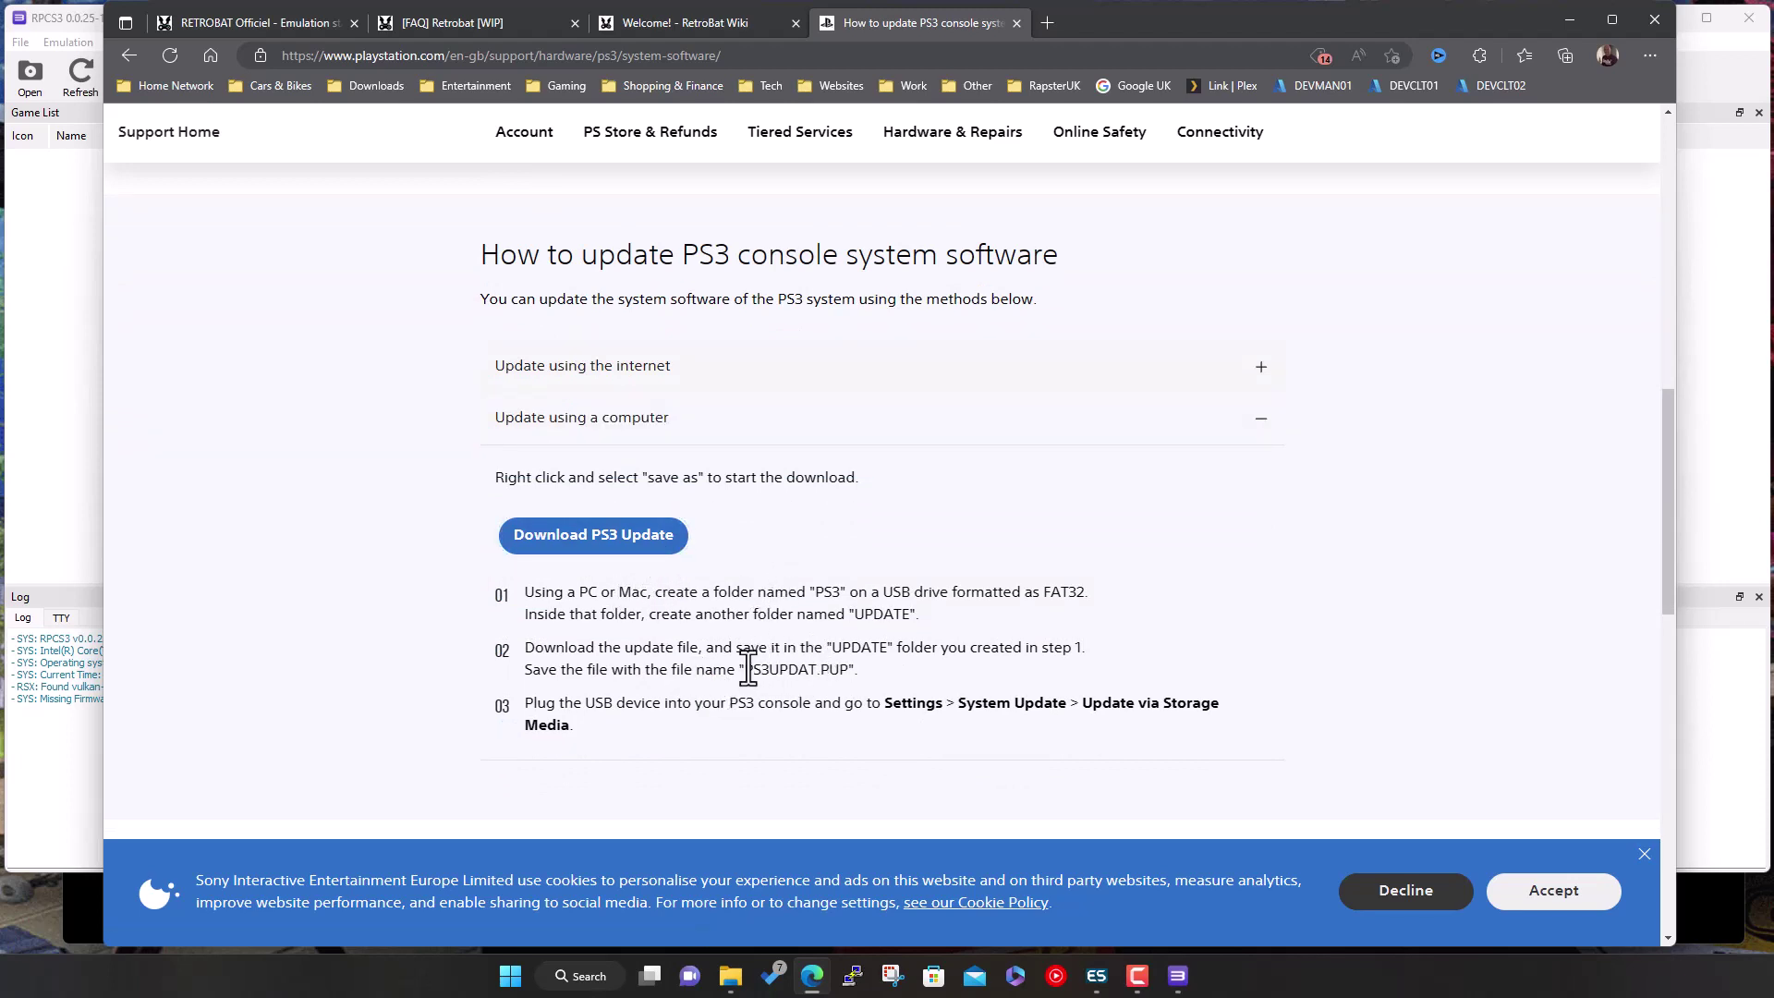
{"action": "left_click_drag", "start_coordinate": [746, 669], "coordinate": [849, 671]}
{"action": "left_click", "coordinate": [1571, 19]}
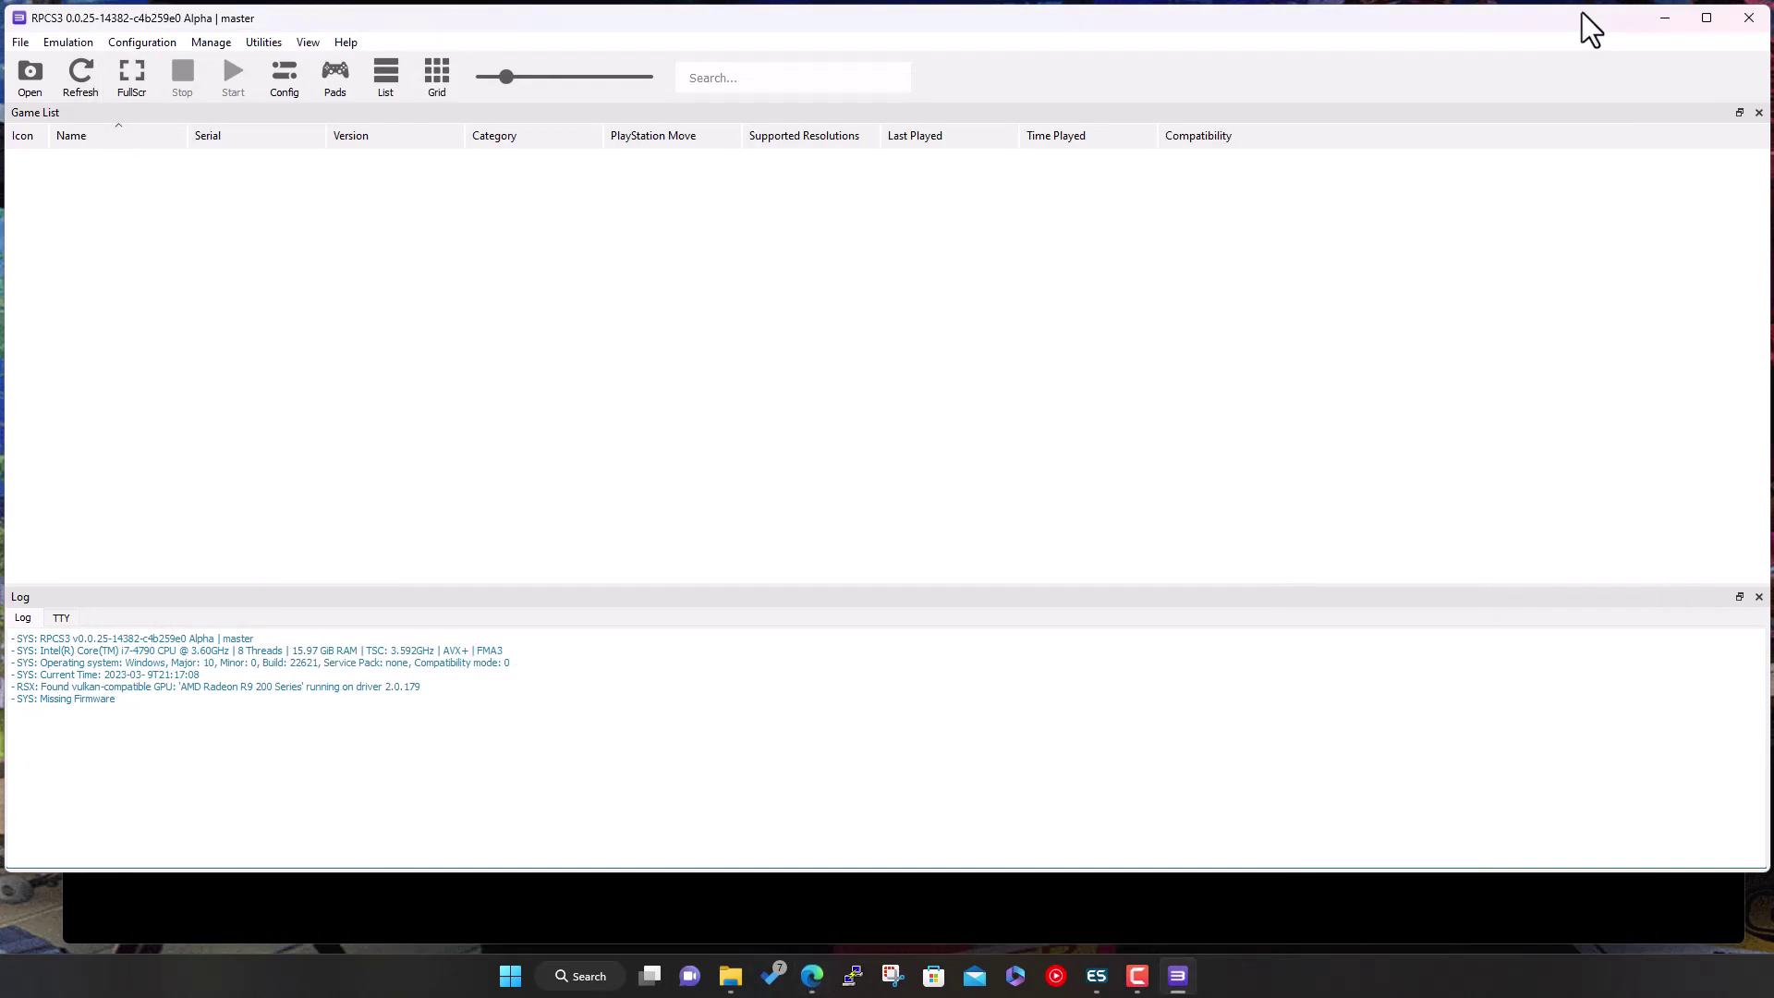
Install the PS3 firmware in RPCS3 from PS3UPDAT.PUP in X:\Demo\Games\bios and leave the full-screen compilation view.
{"action": "left_click", "coordinate": [24, 42]}
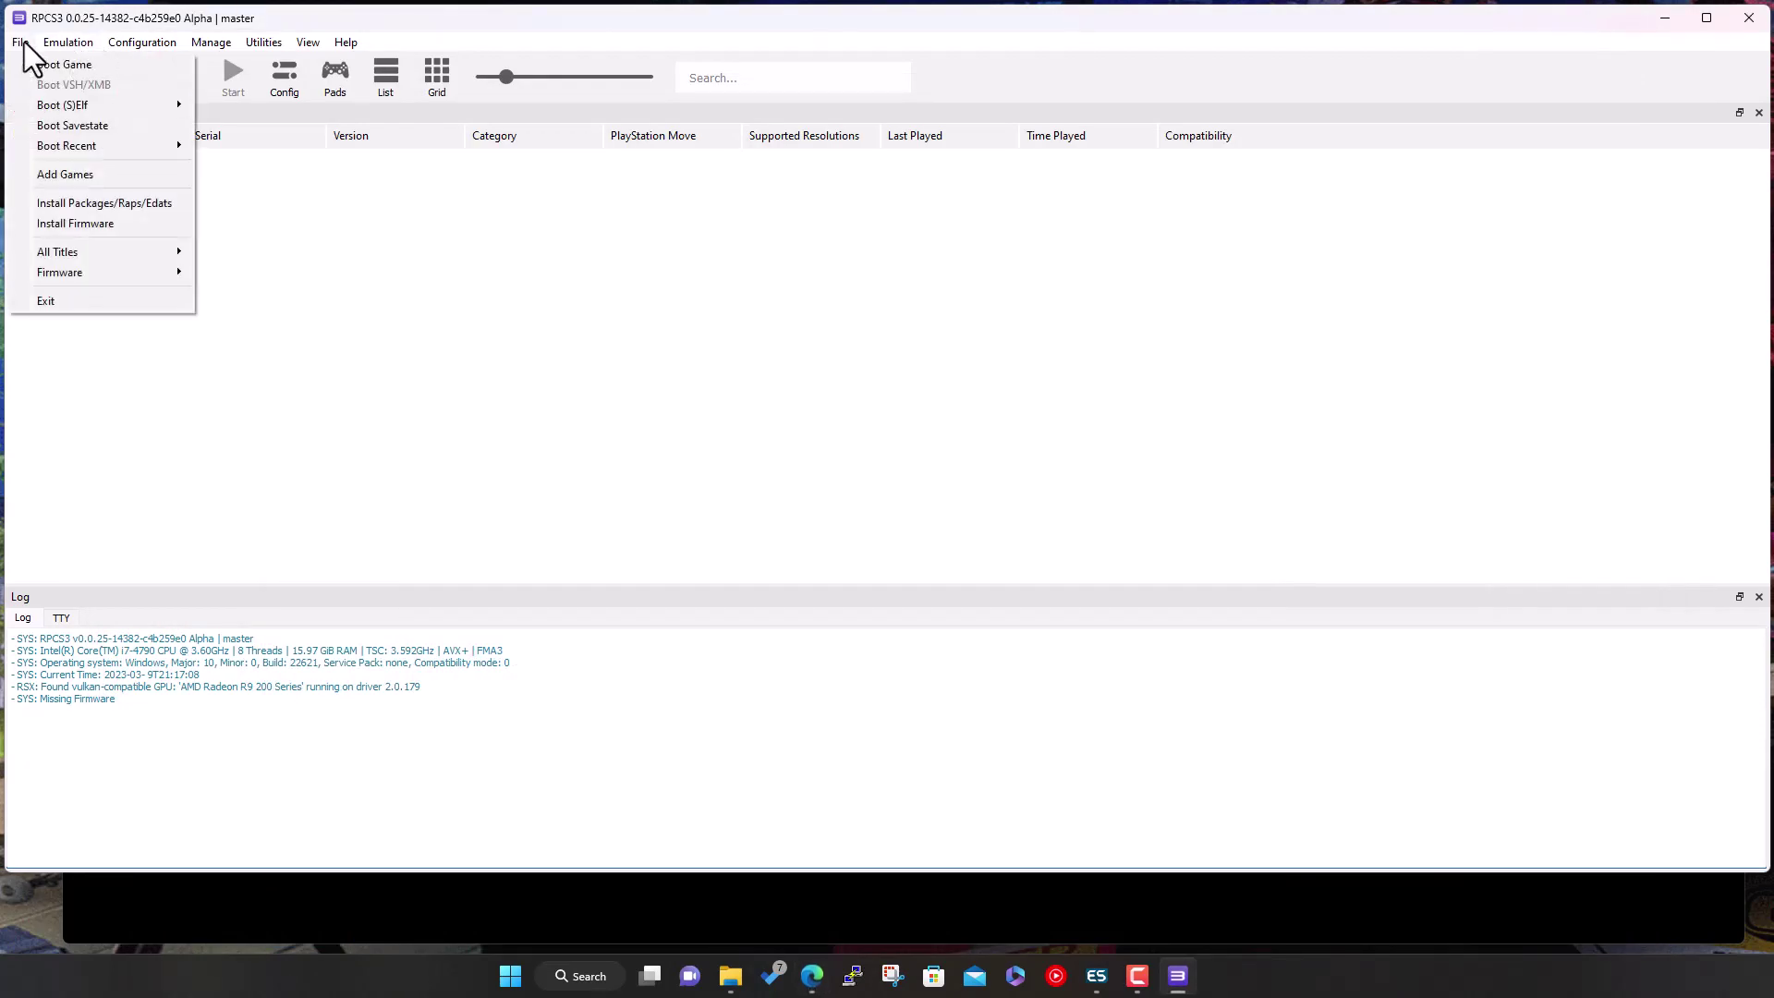
{"action": "mouse_move", "coordinate": [92, 271]}
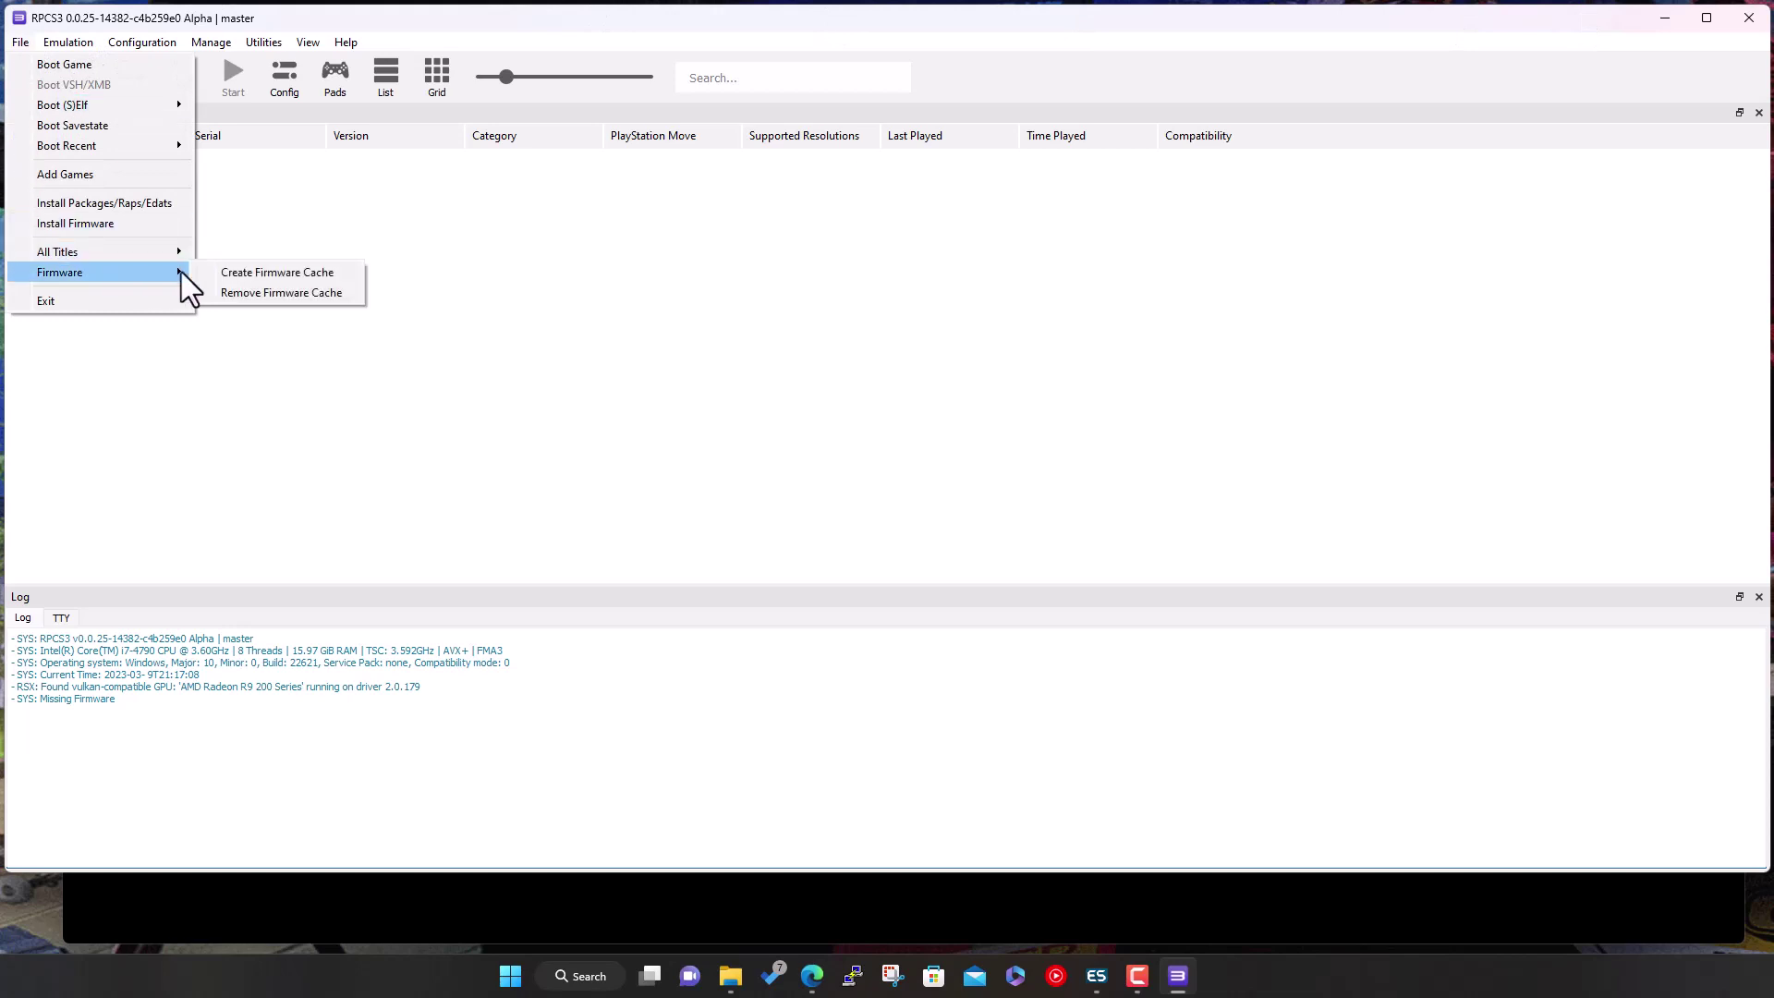
{"action": "left_click", "coordinate": [146, 223]}
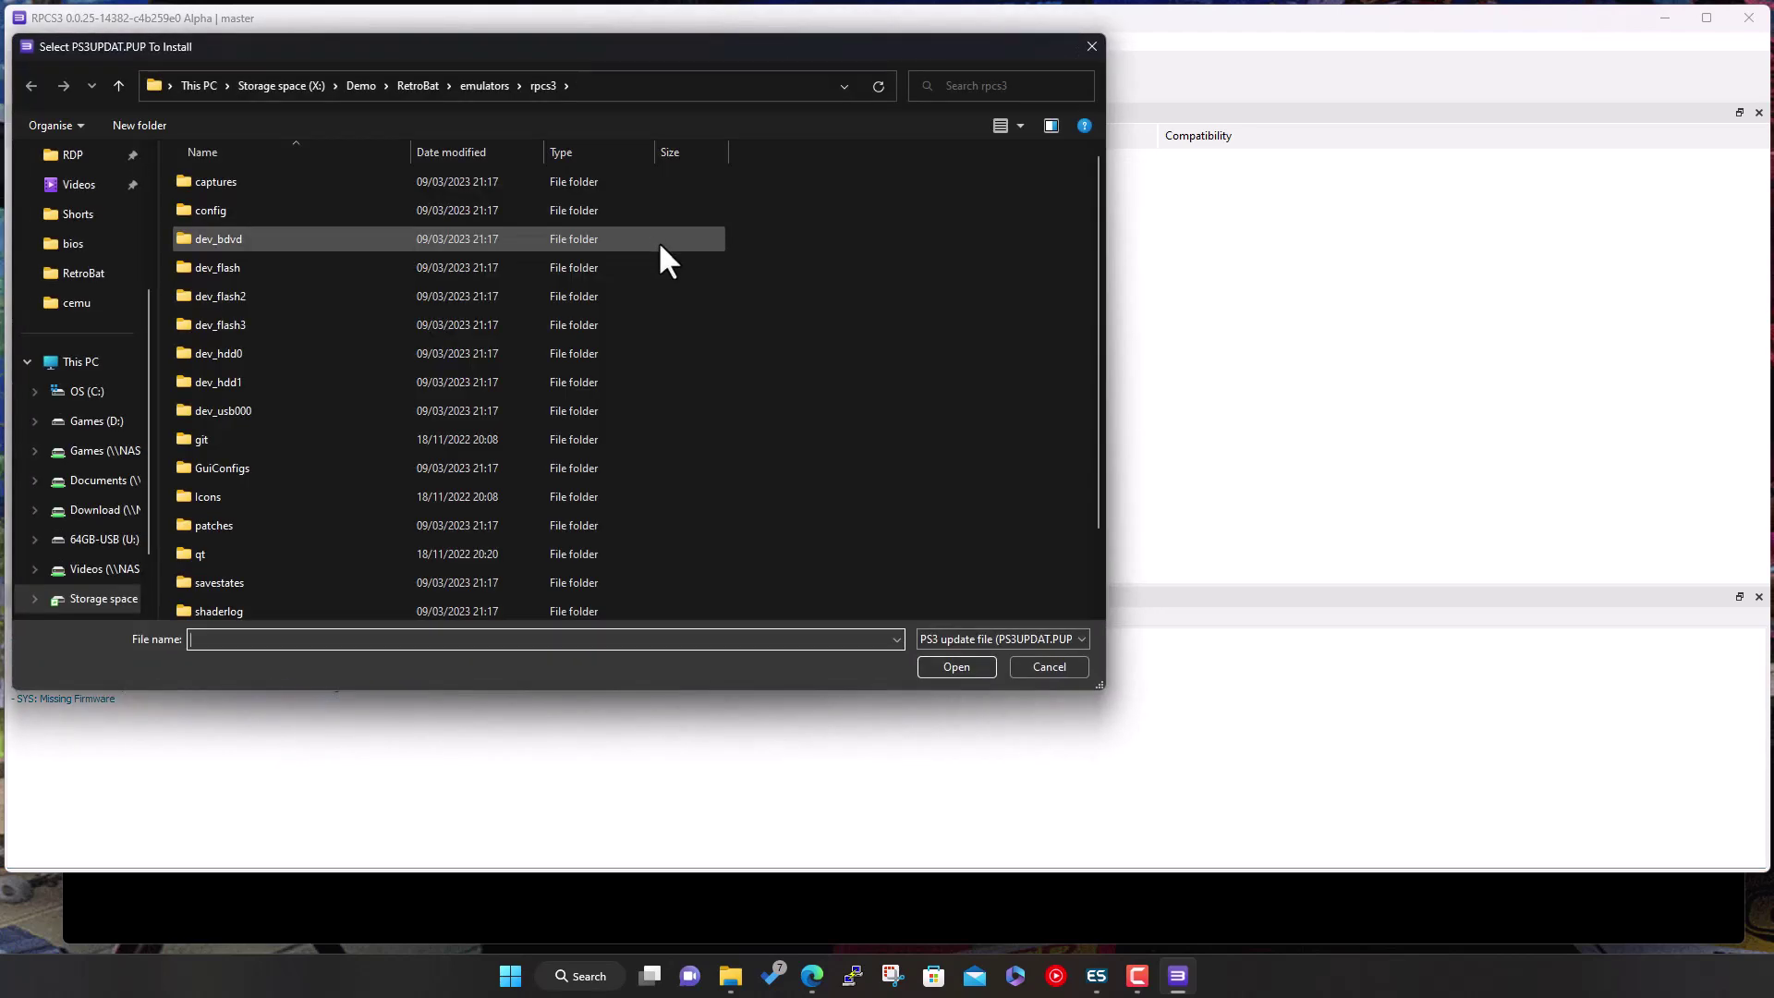
{"action": "left_click", "coordinate": [284, 83]}
{"action": "double_click", "coordinate": [229, 237]}
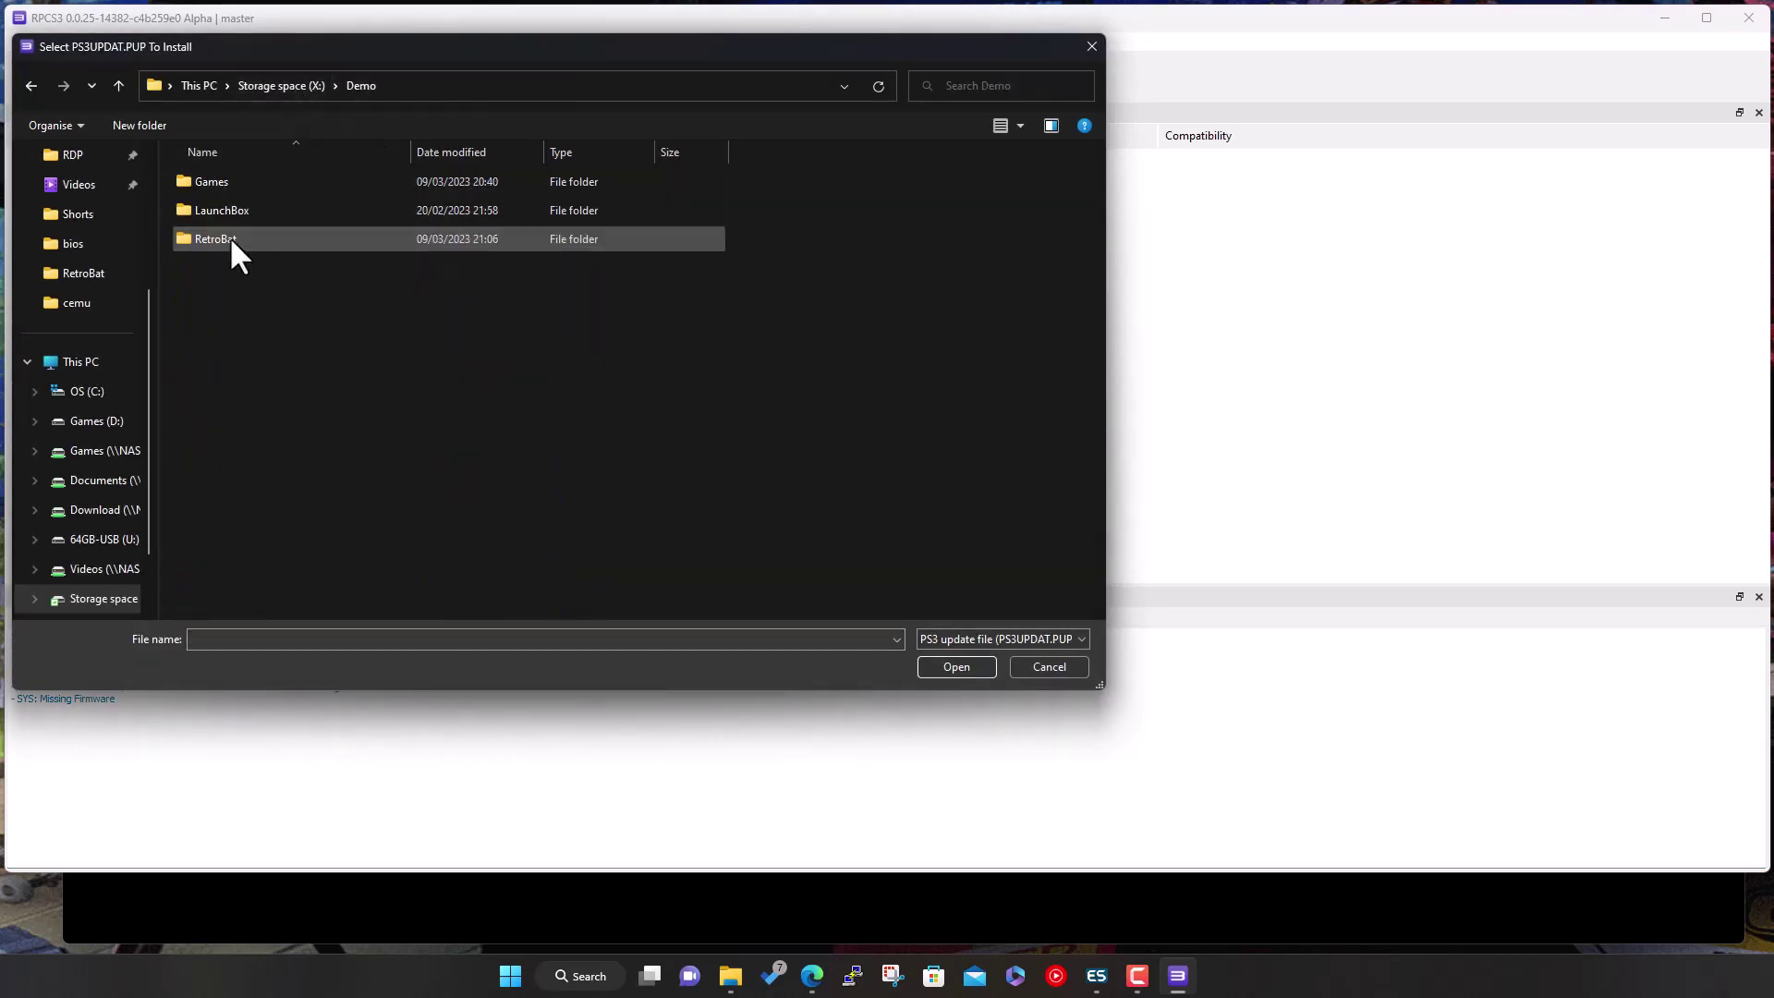
{"action": "double_click", "coordinate": [238, 188]}
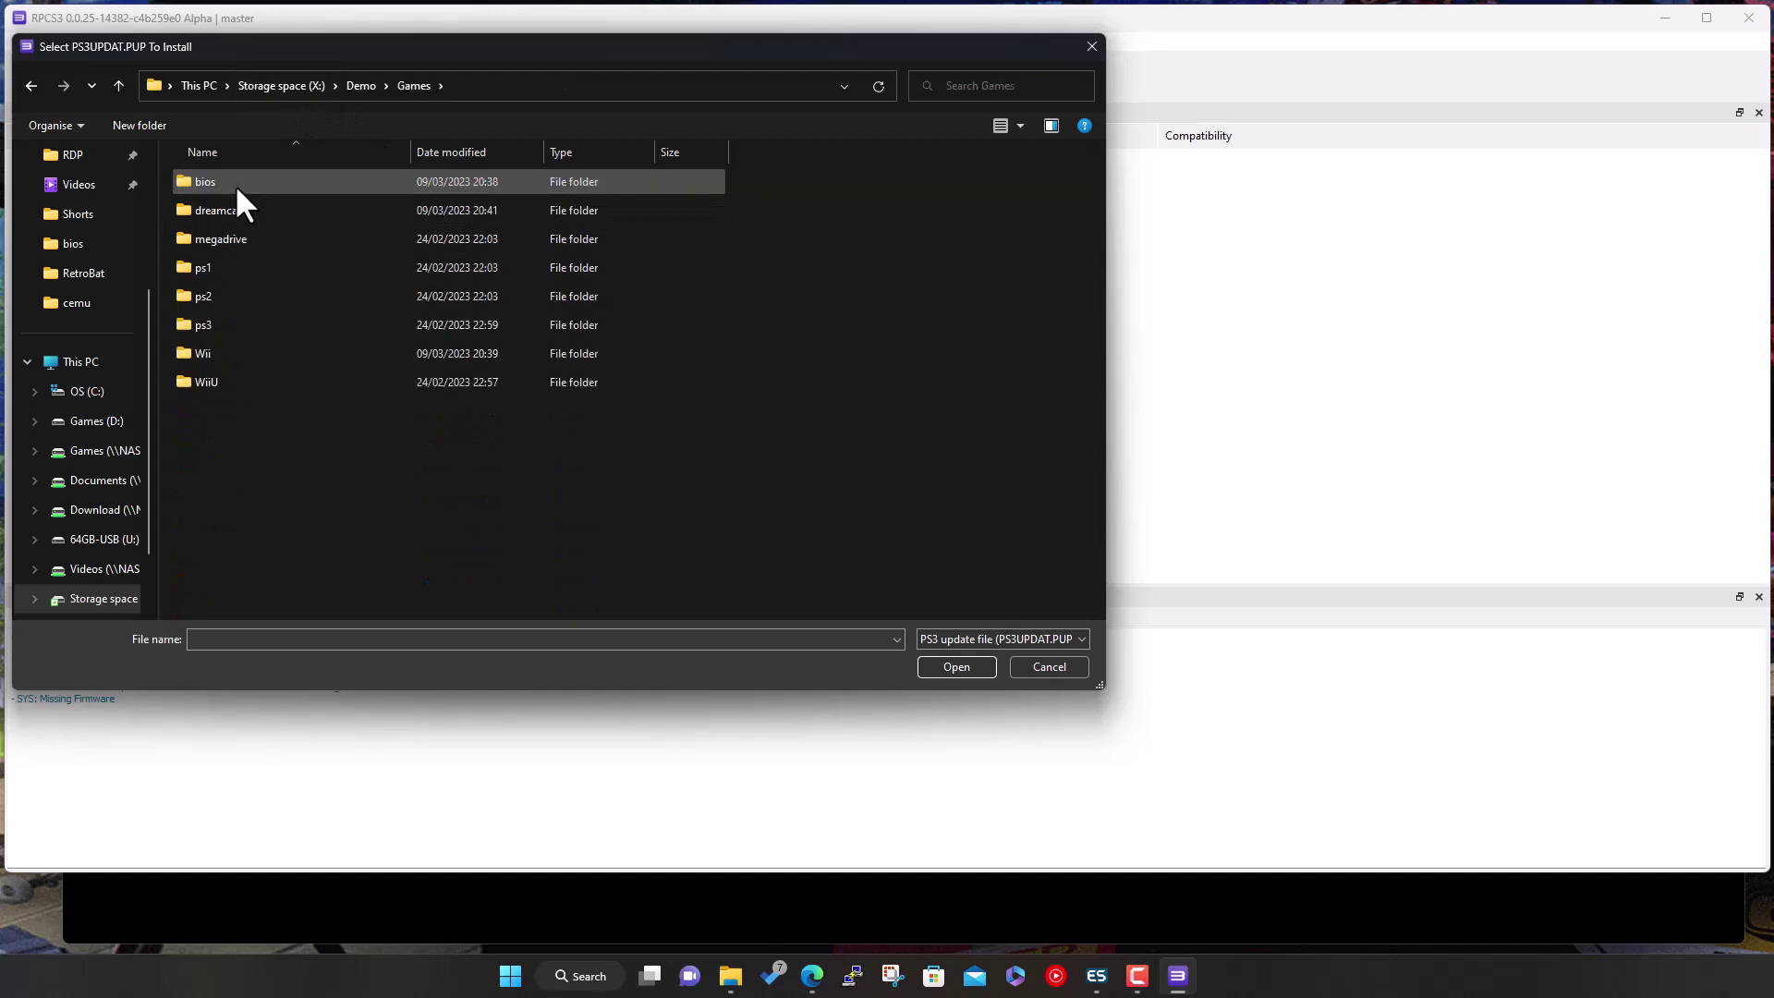
{"action": "double_click", "coordinate": [237, 188]}
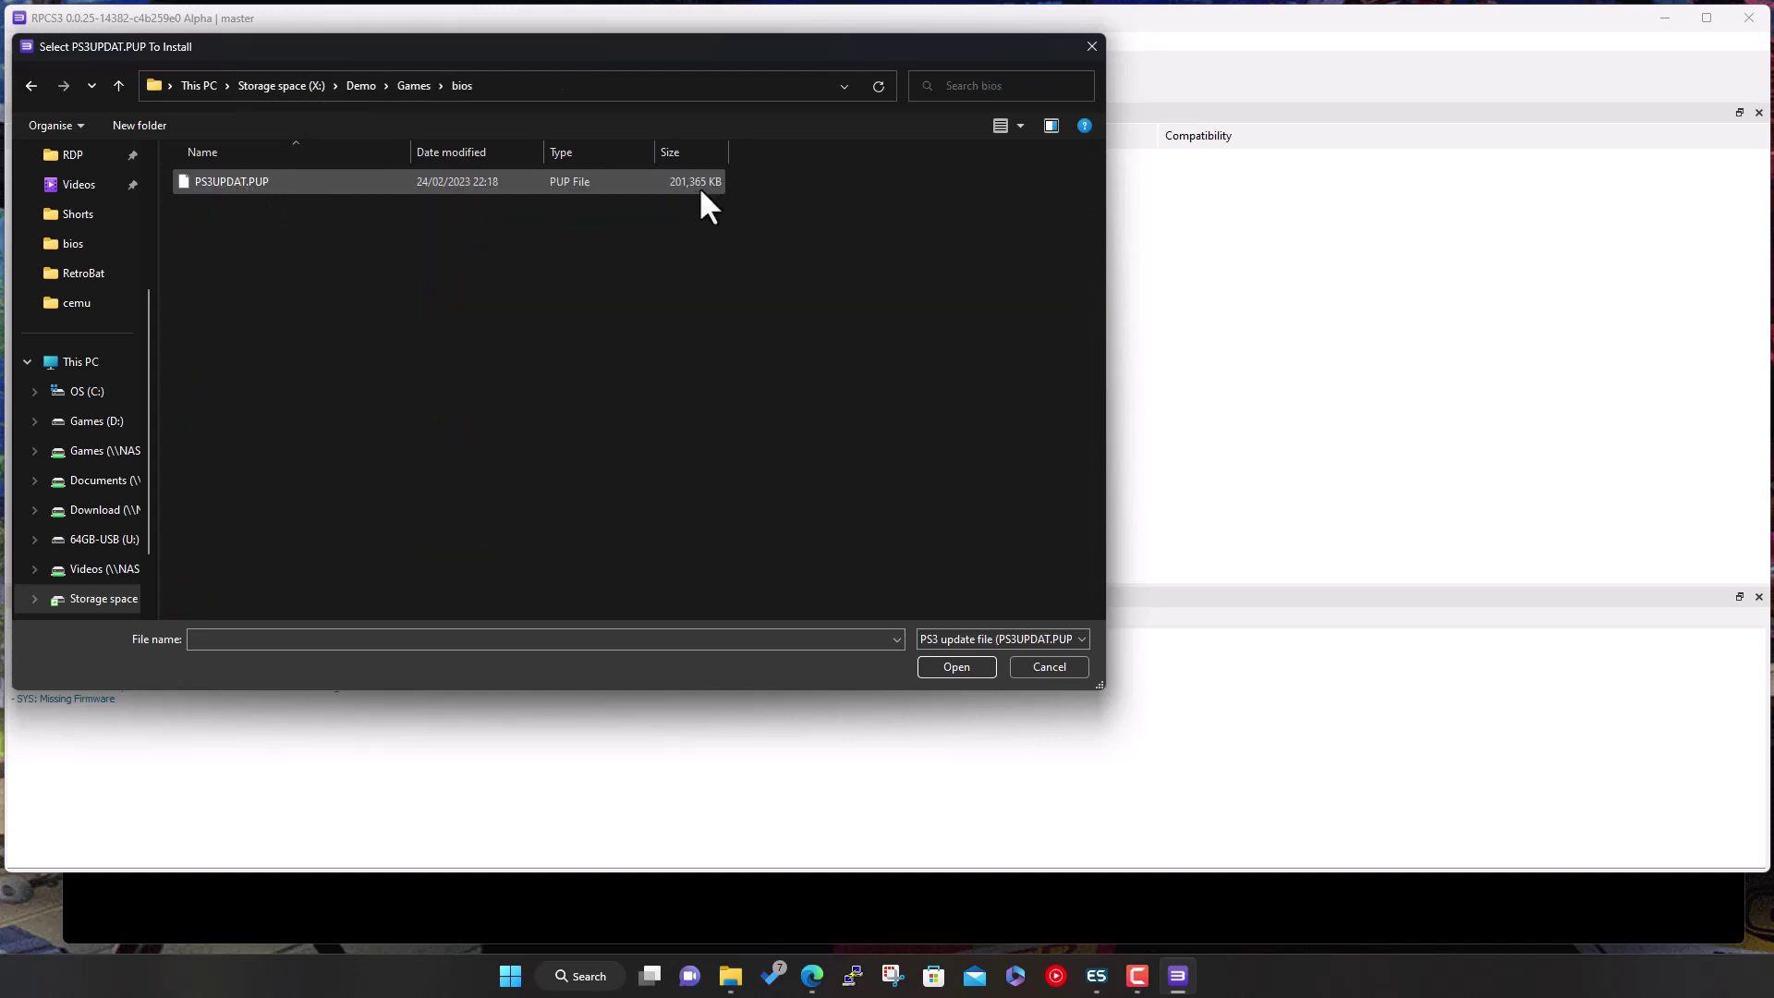
{"action": "double_click", "coordinate": [363, 181]}
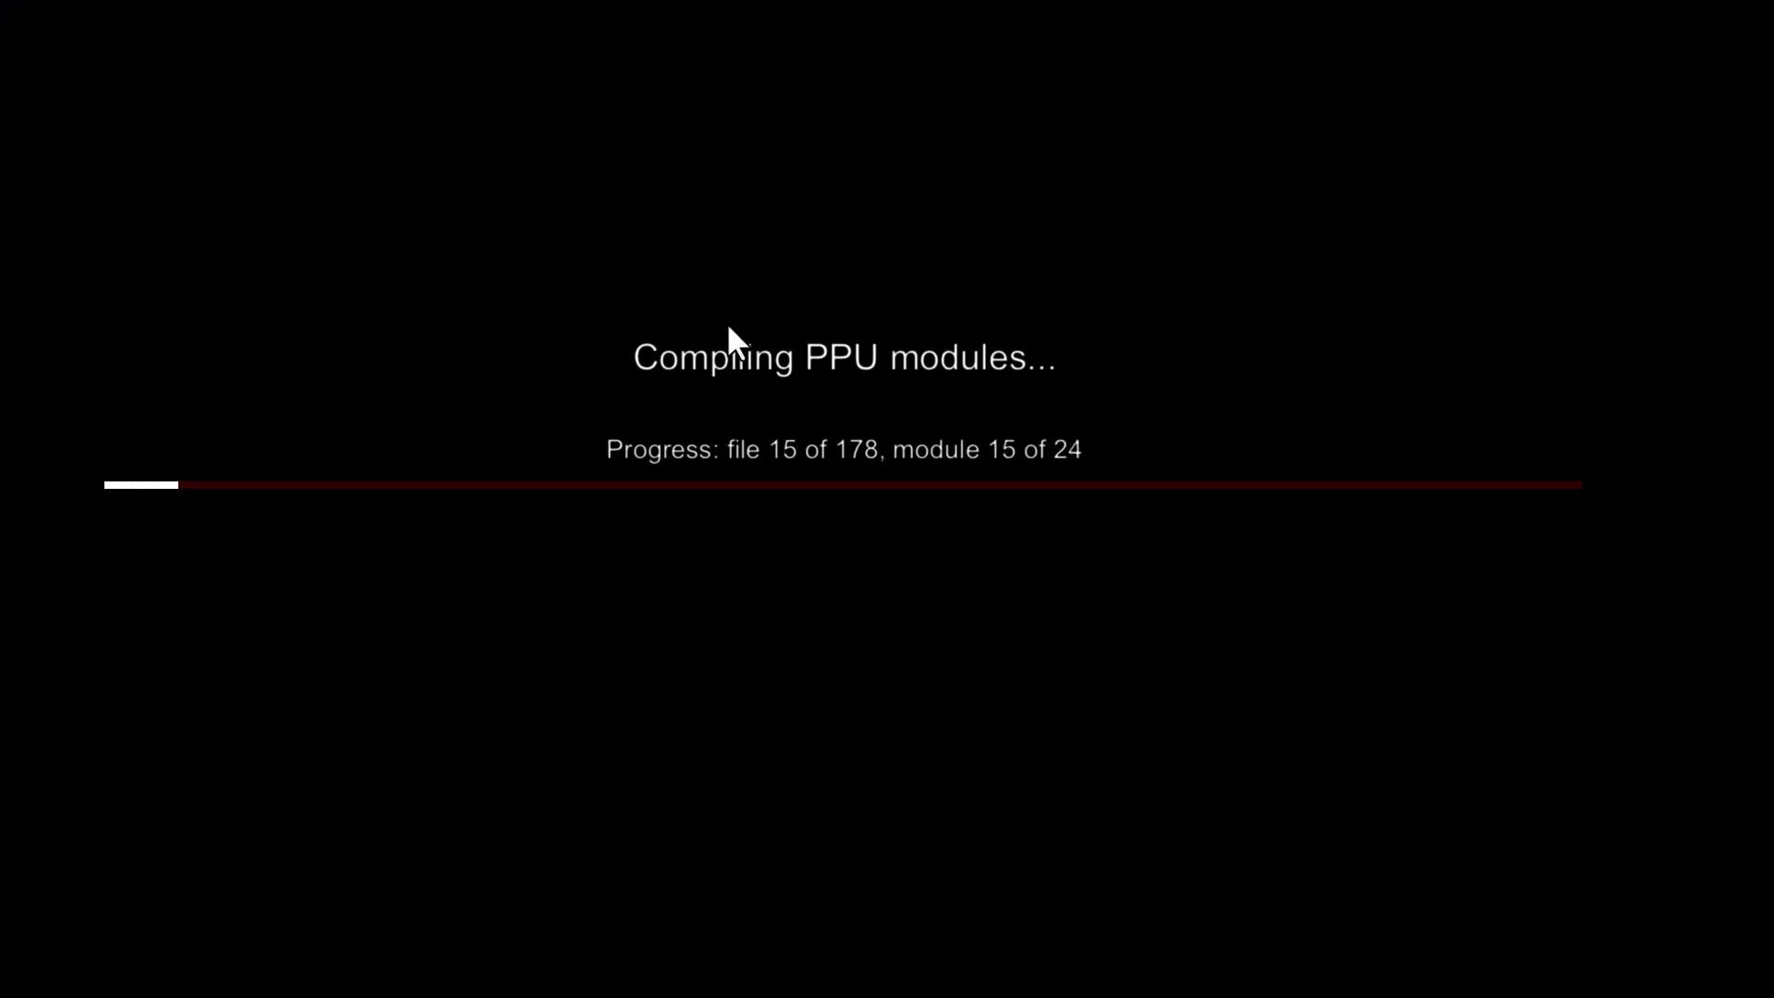
{"action": "key", "text": "alt+Return"}
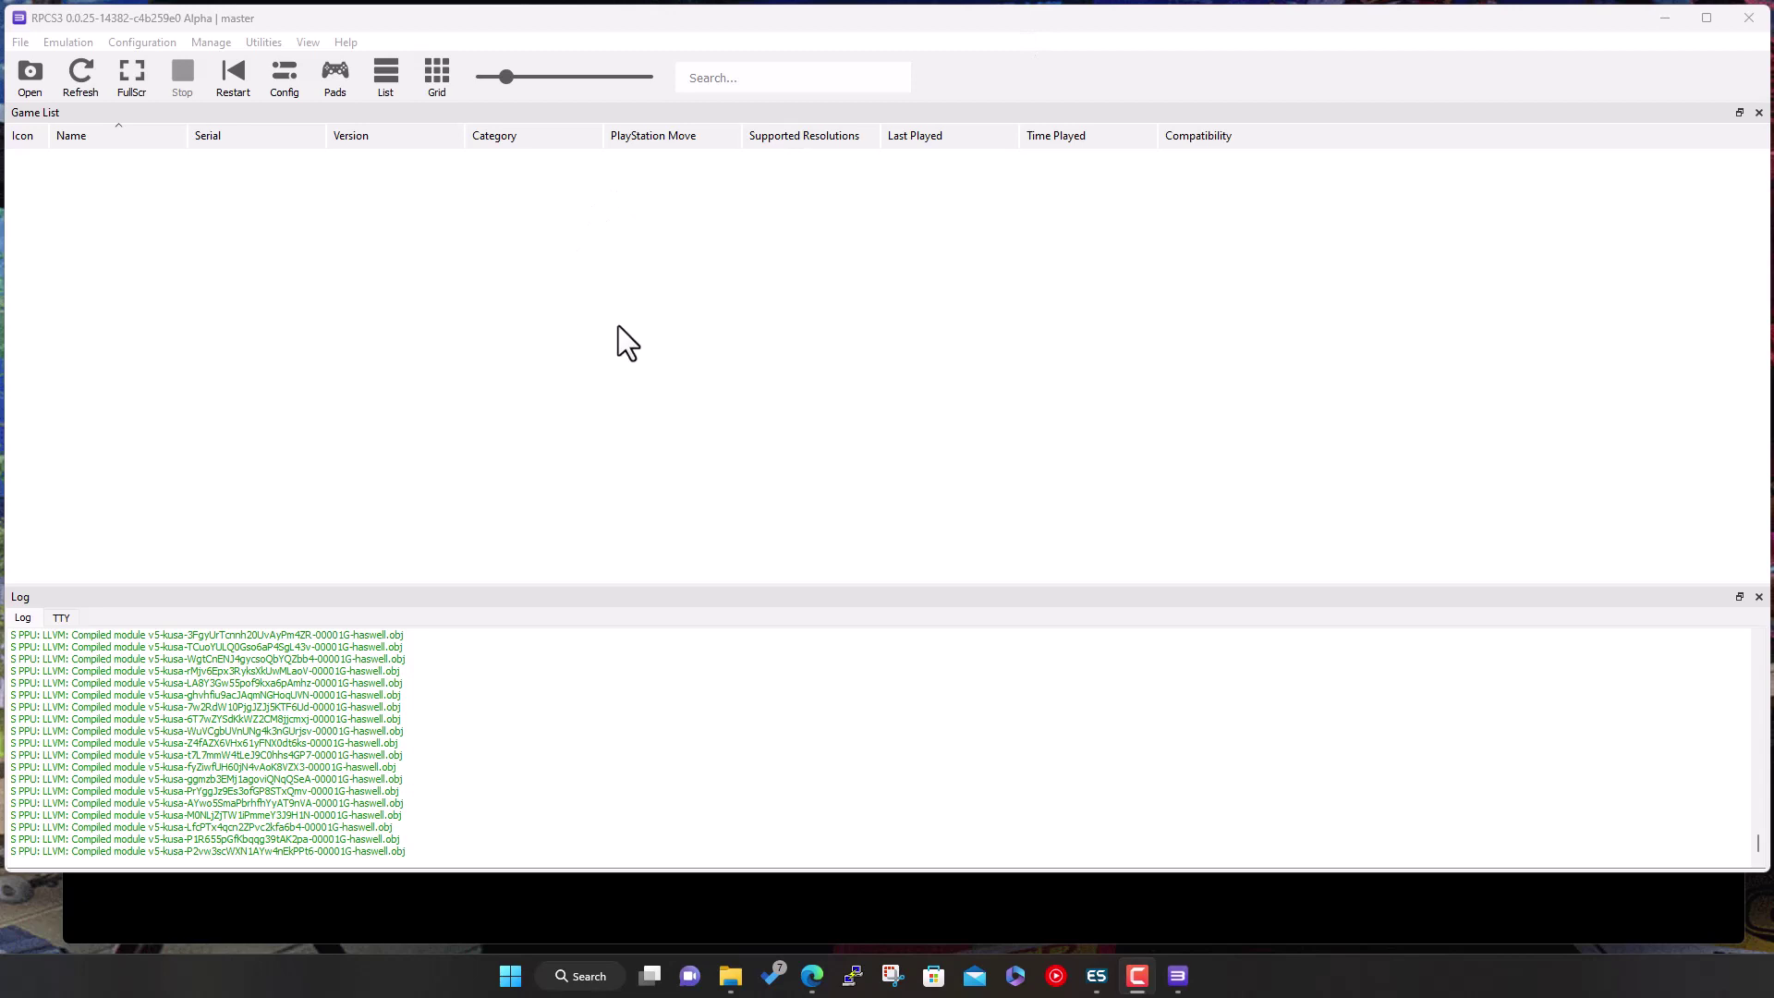
Switch to File Explorer and open the After Burner Climax folder in X:\Demo\Games\ps3.
{"action": "left_click", "coordinate": [730, 976]}
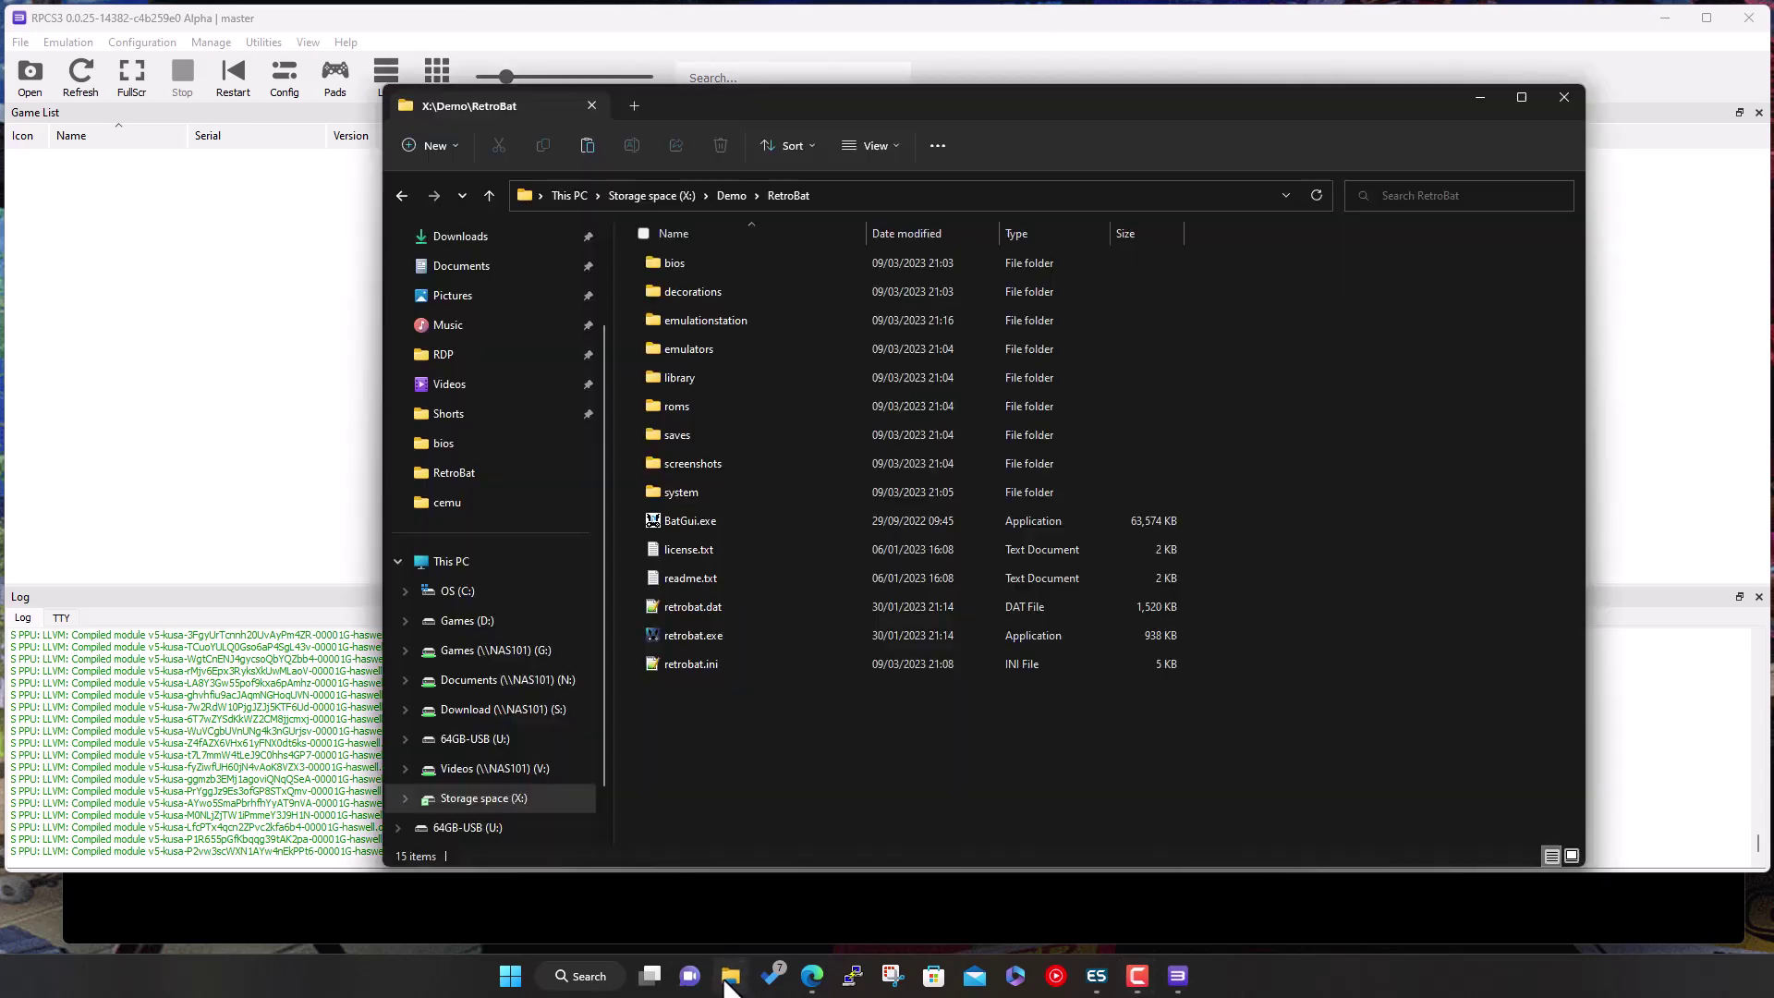
{"action": "left_click", "coordinate": [739, 195]}
{"action": "double_click", "coordinate": [703, 263]}
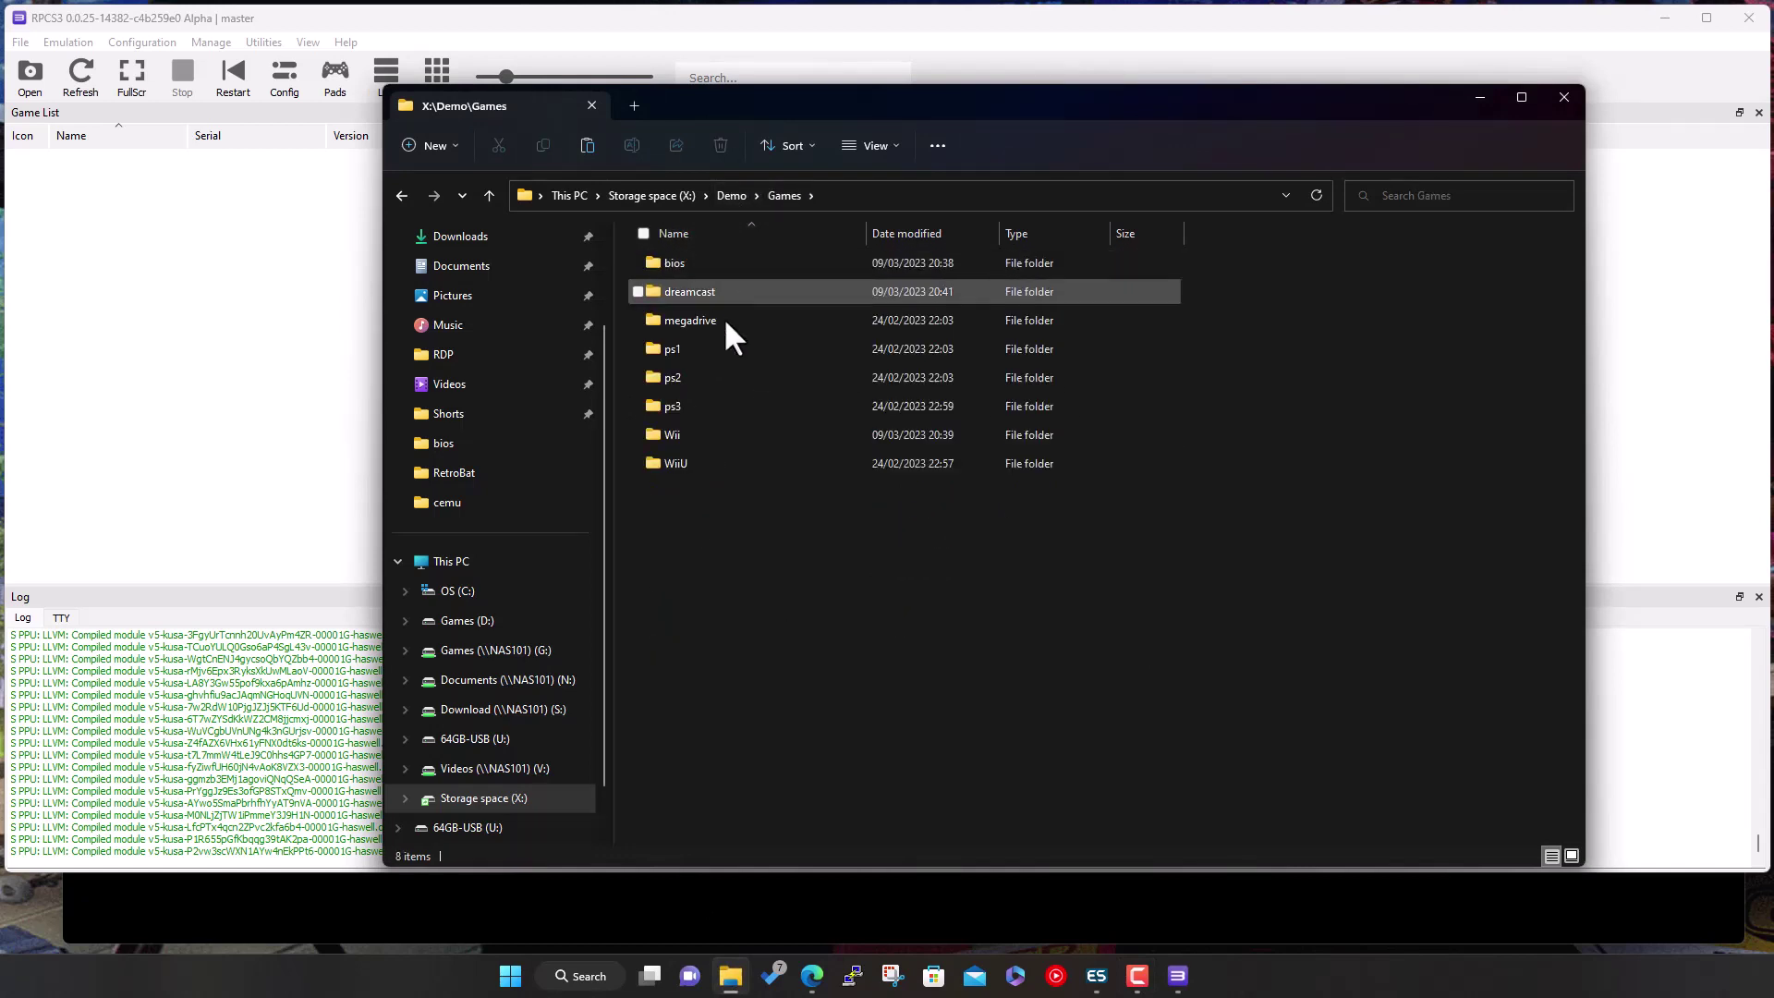
{"action": "left_click", "coordinate": [697, 407]}
{"action": "double_click", "coordinate": [697, 405]}
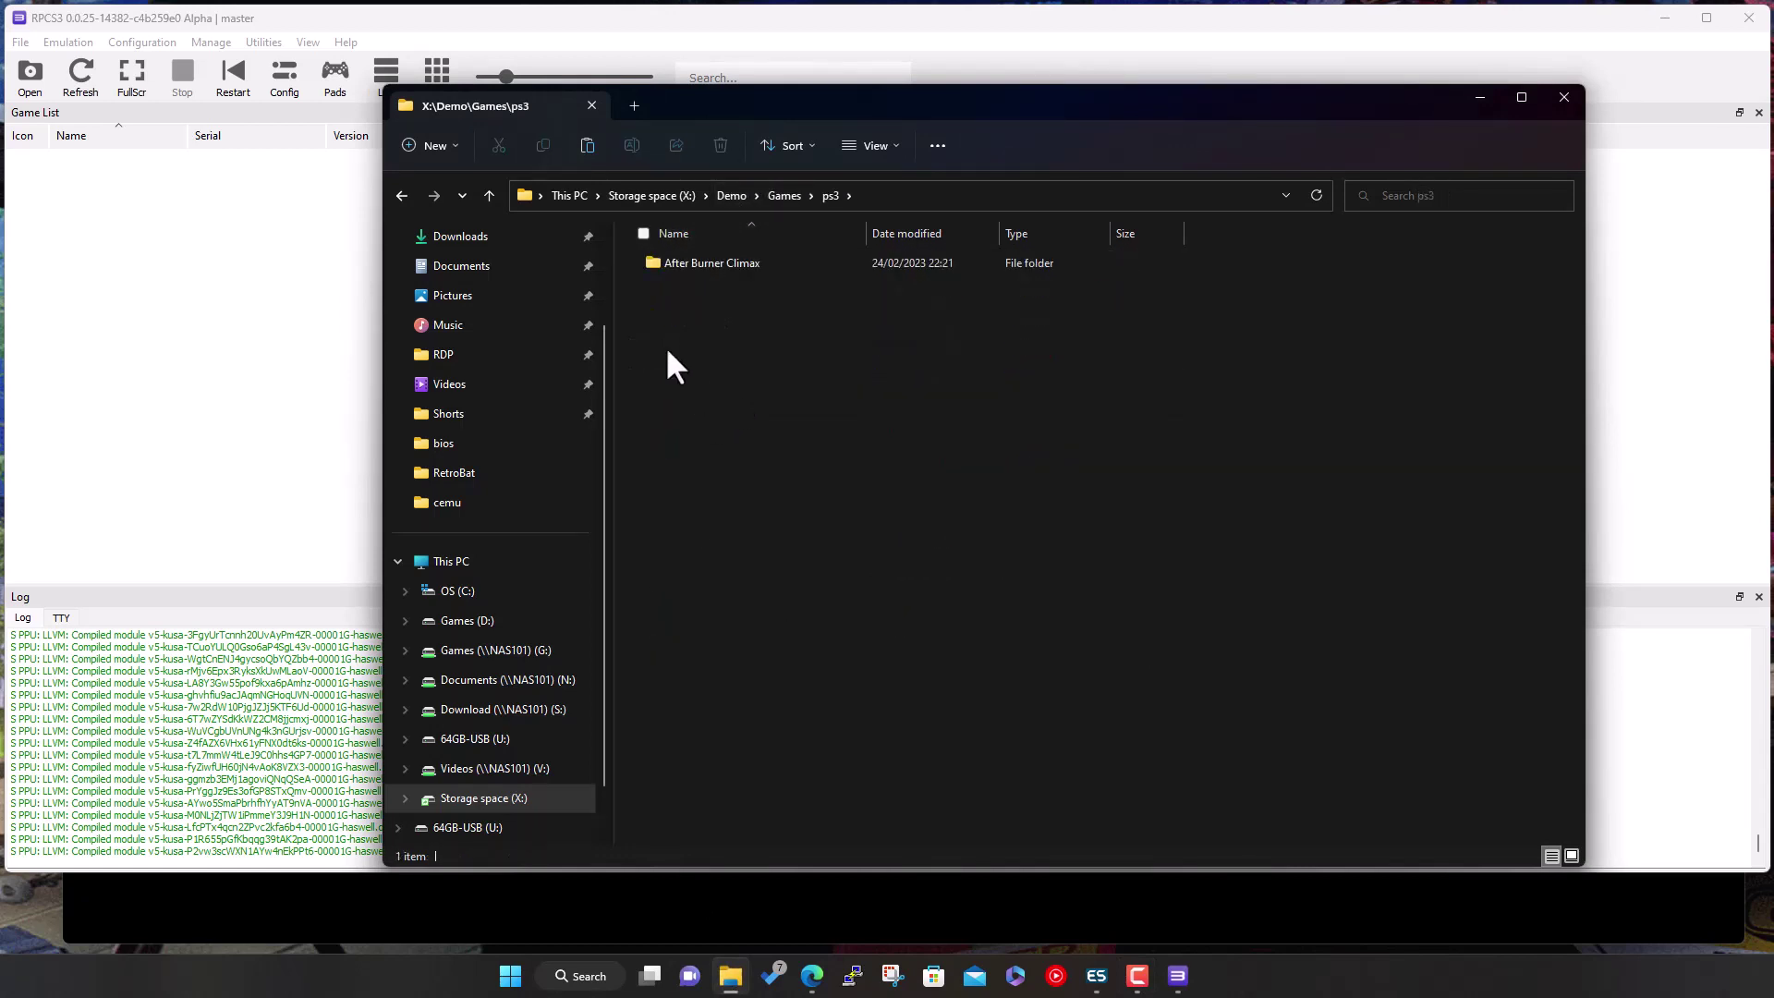
{"action": "double_click", "coordinate": [722, 266]}
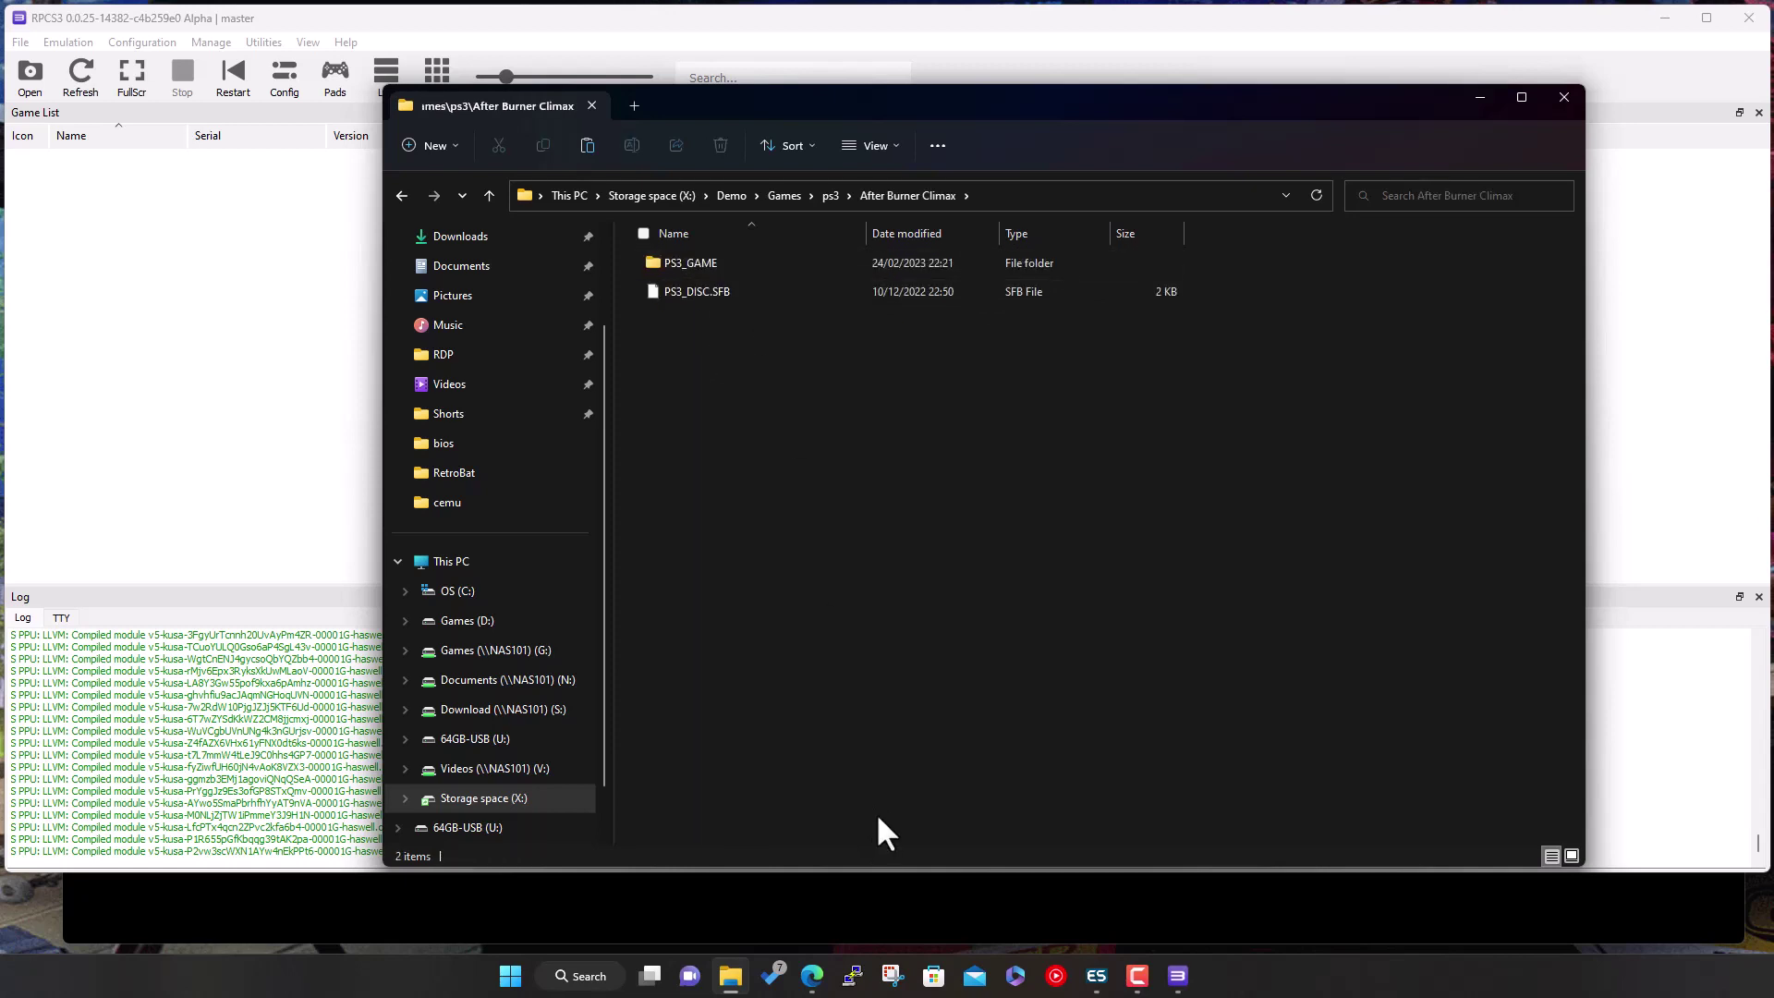
Review the RetroBat FAQ entry on adding a PS3 game and compare it with the After Burner Climax folder's contents.
{"action": "left_click", "coordinate": [817, 978]}
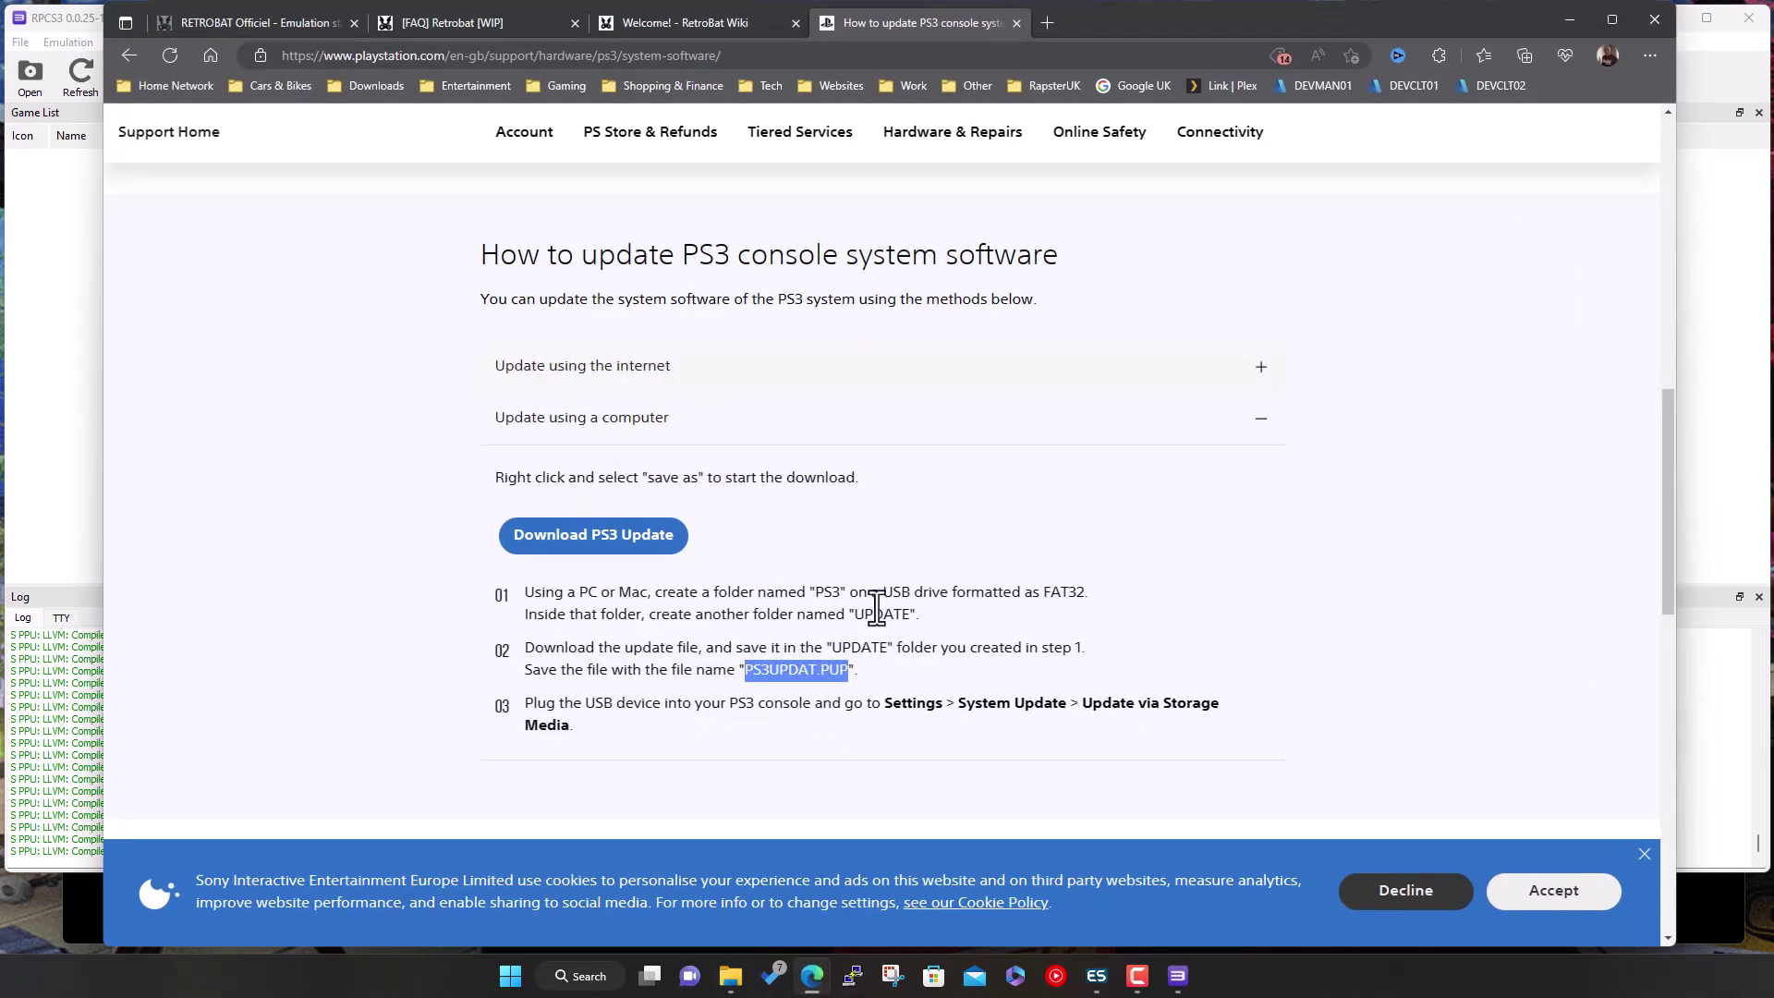
{"action": "left_click", "coordinate": [530, 15]}
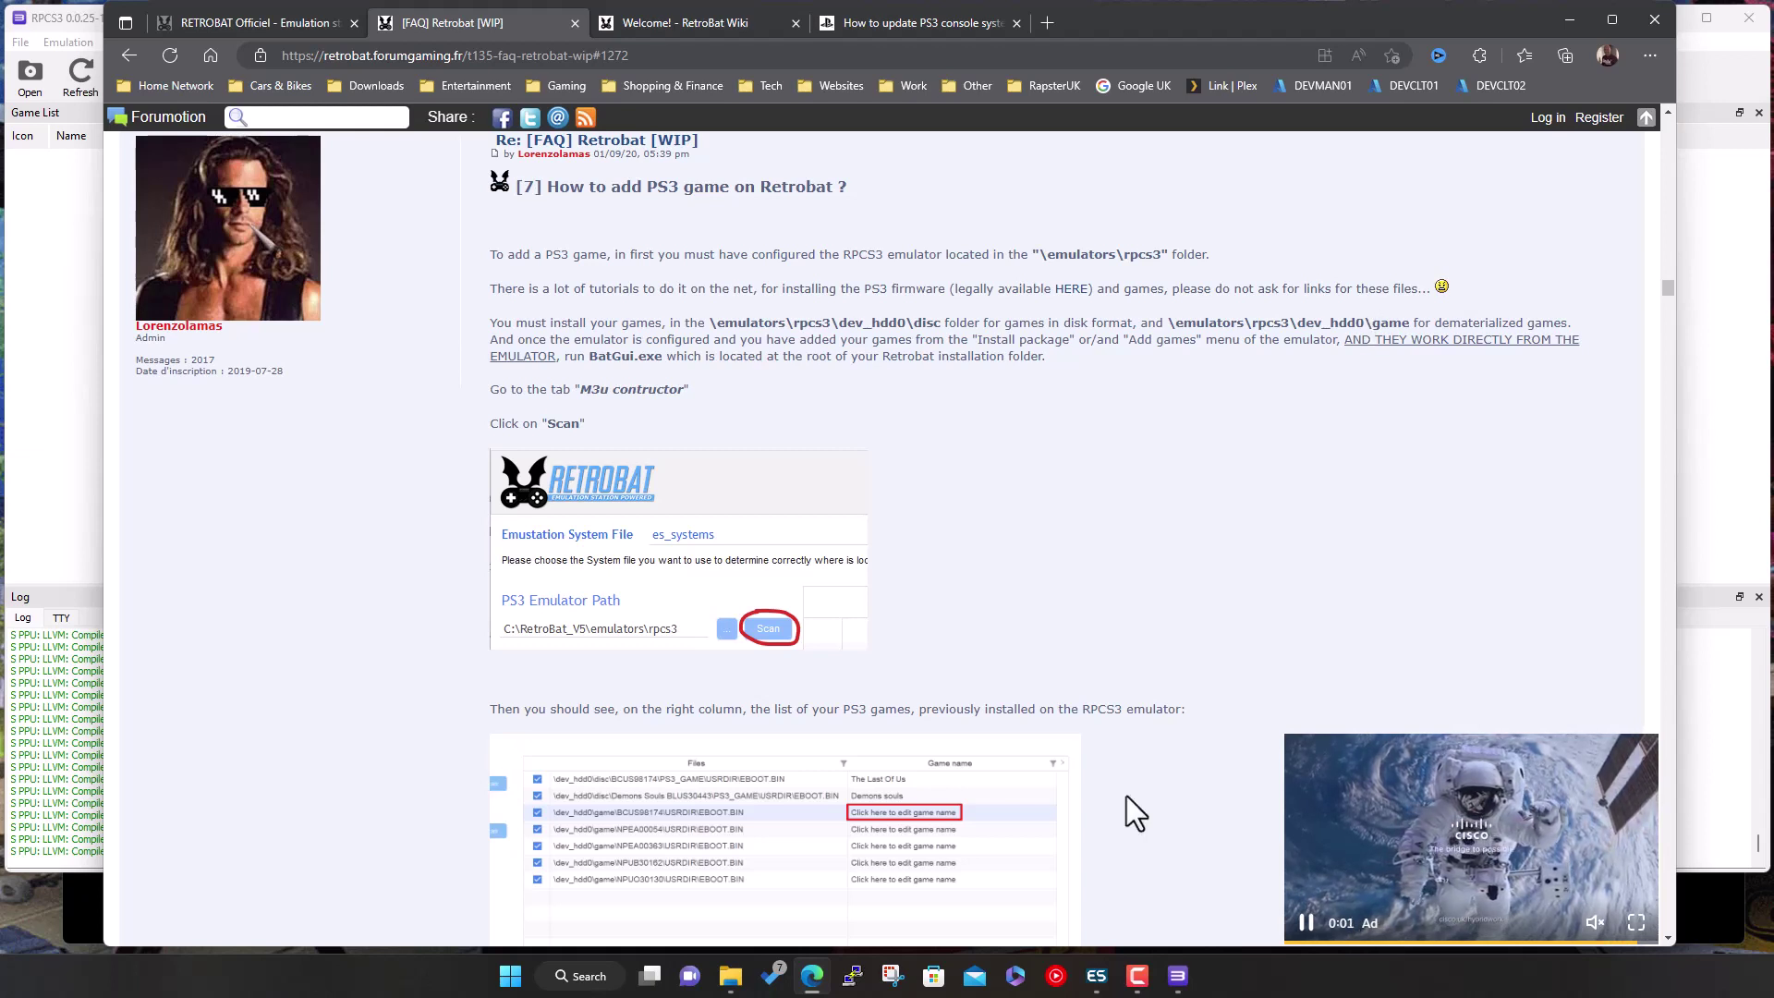
{"action": "left_click", "coordinate": [730, 976]}
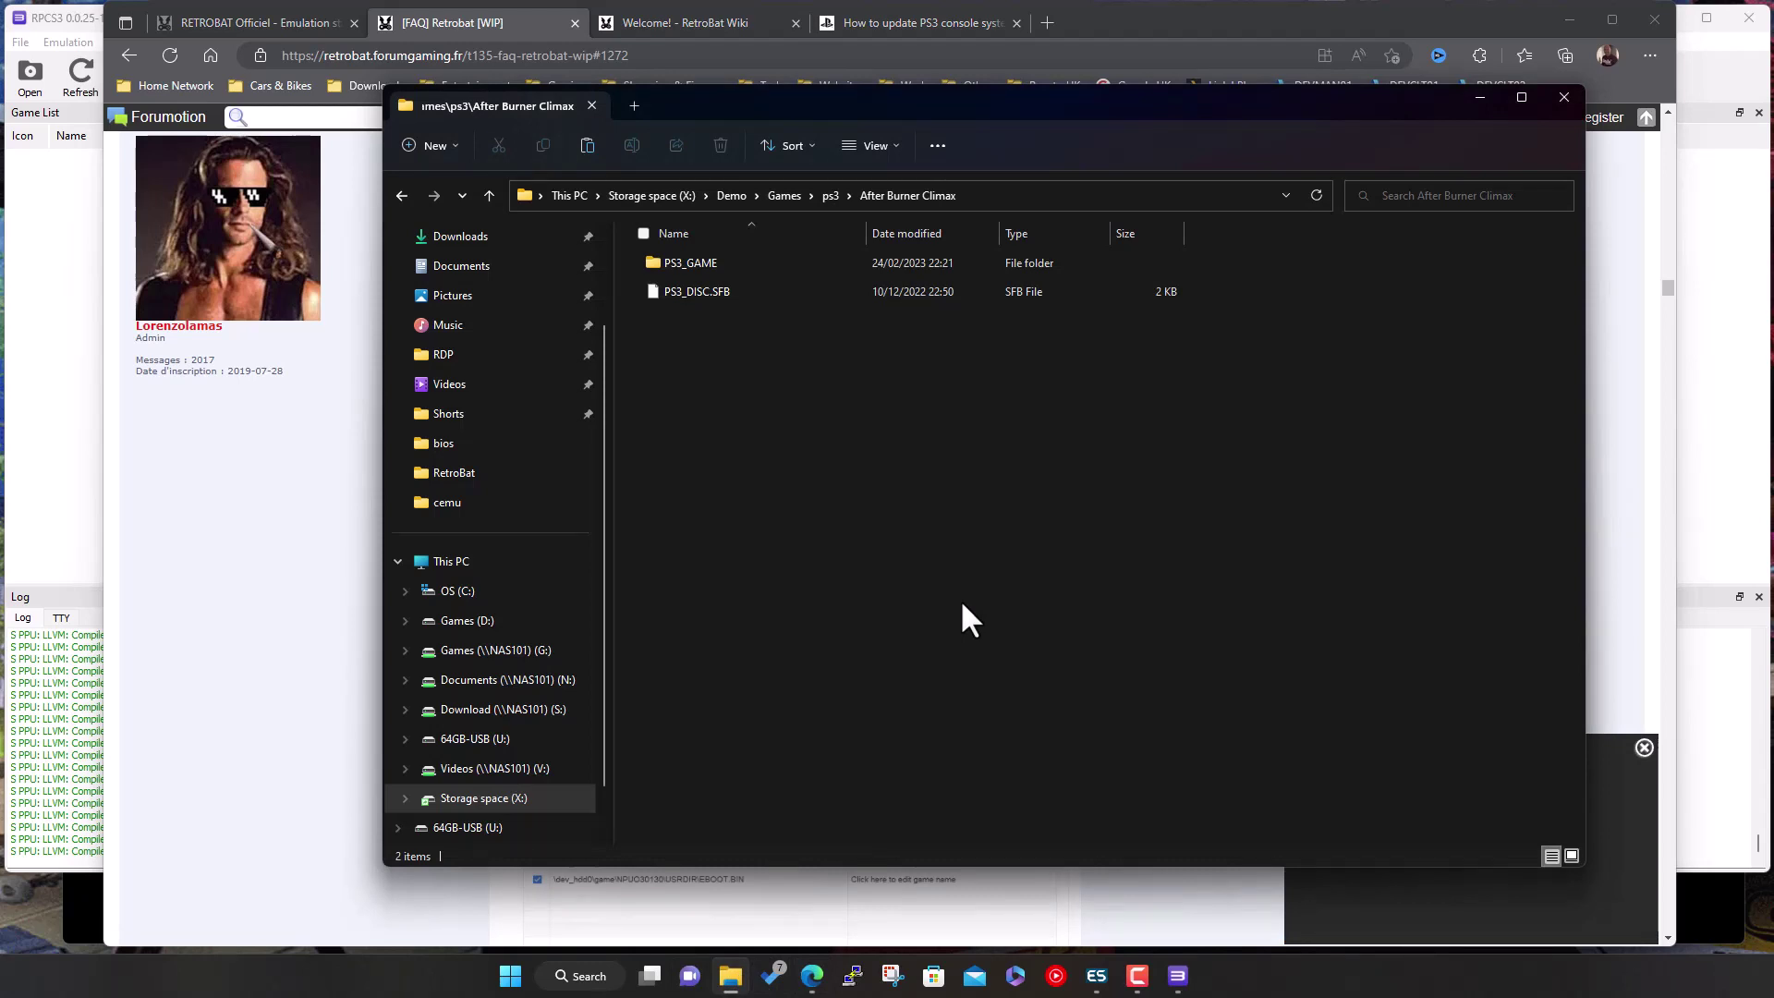
{"action": "left_click", "coordinate": [1637, 445]}
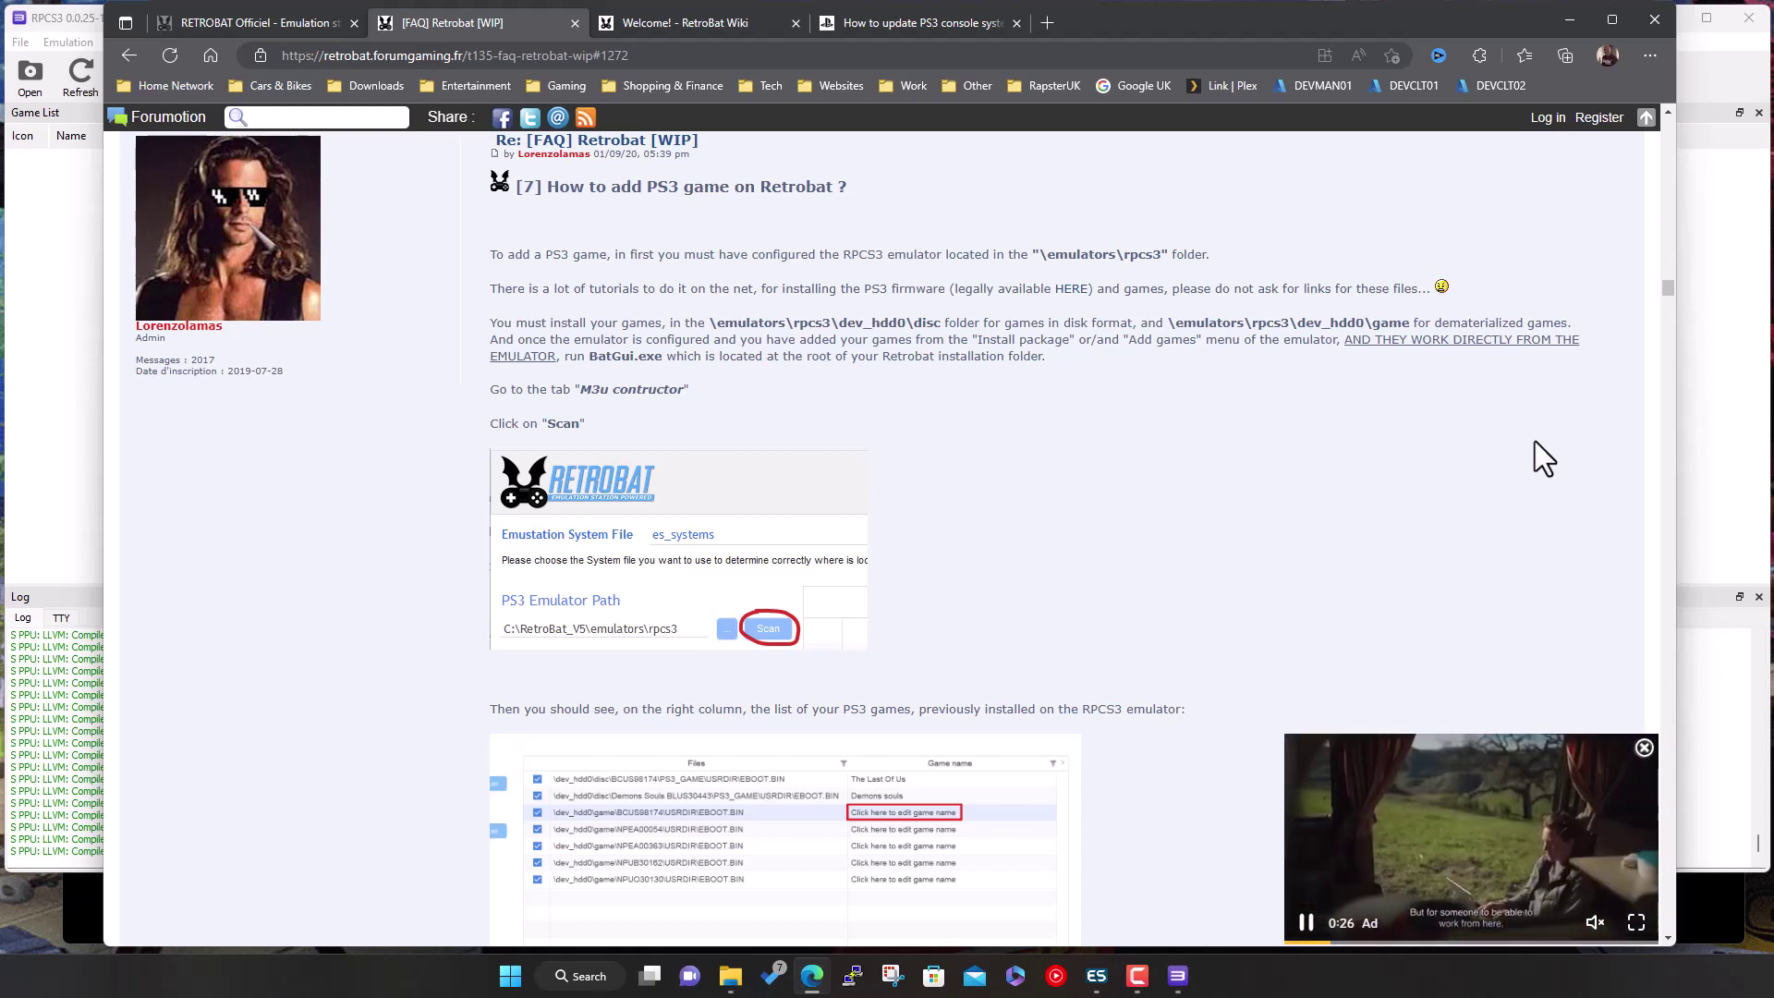
Switch to RPCS3, view the file chooser for installing packages, raps and edats, and close it without installing anything.
{"action": "left_click", "coordinate": [54, 333]}
{"action": "left_click", "coordinate": [20, 42]}
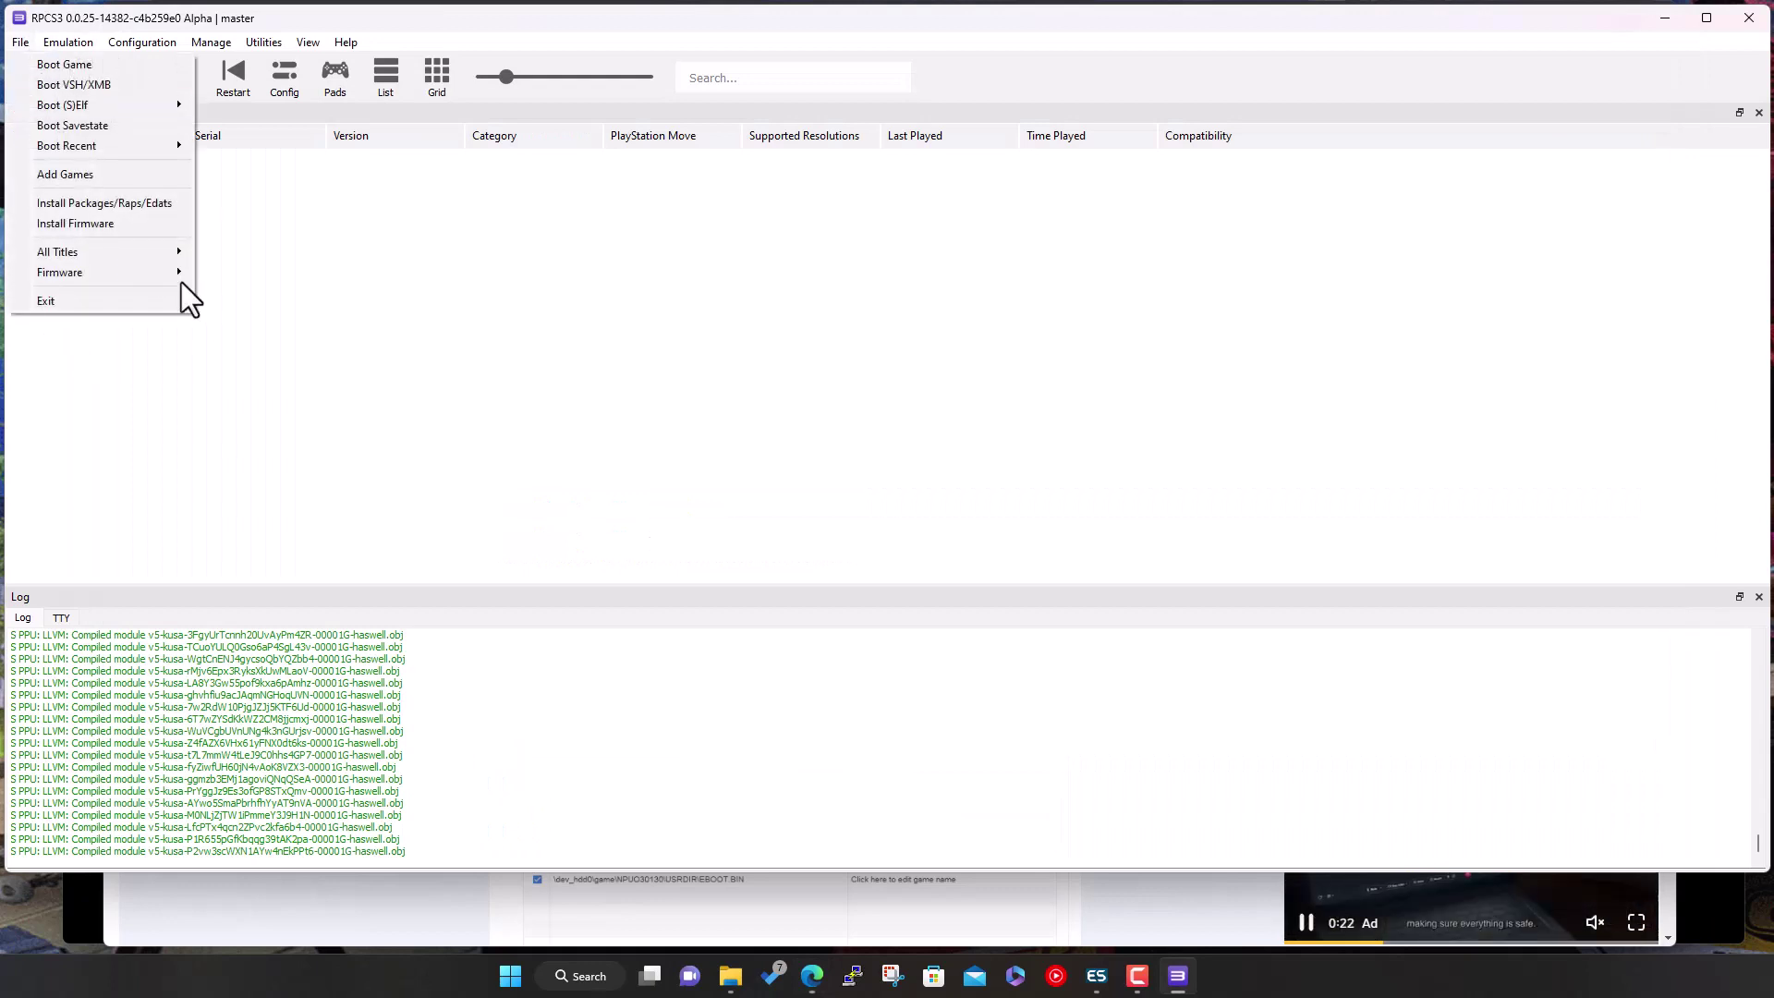
{"action": "left_click", "coordinate": [146, 202]}
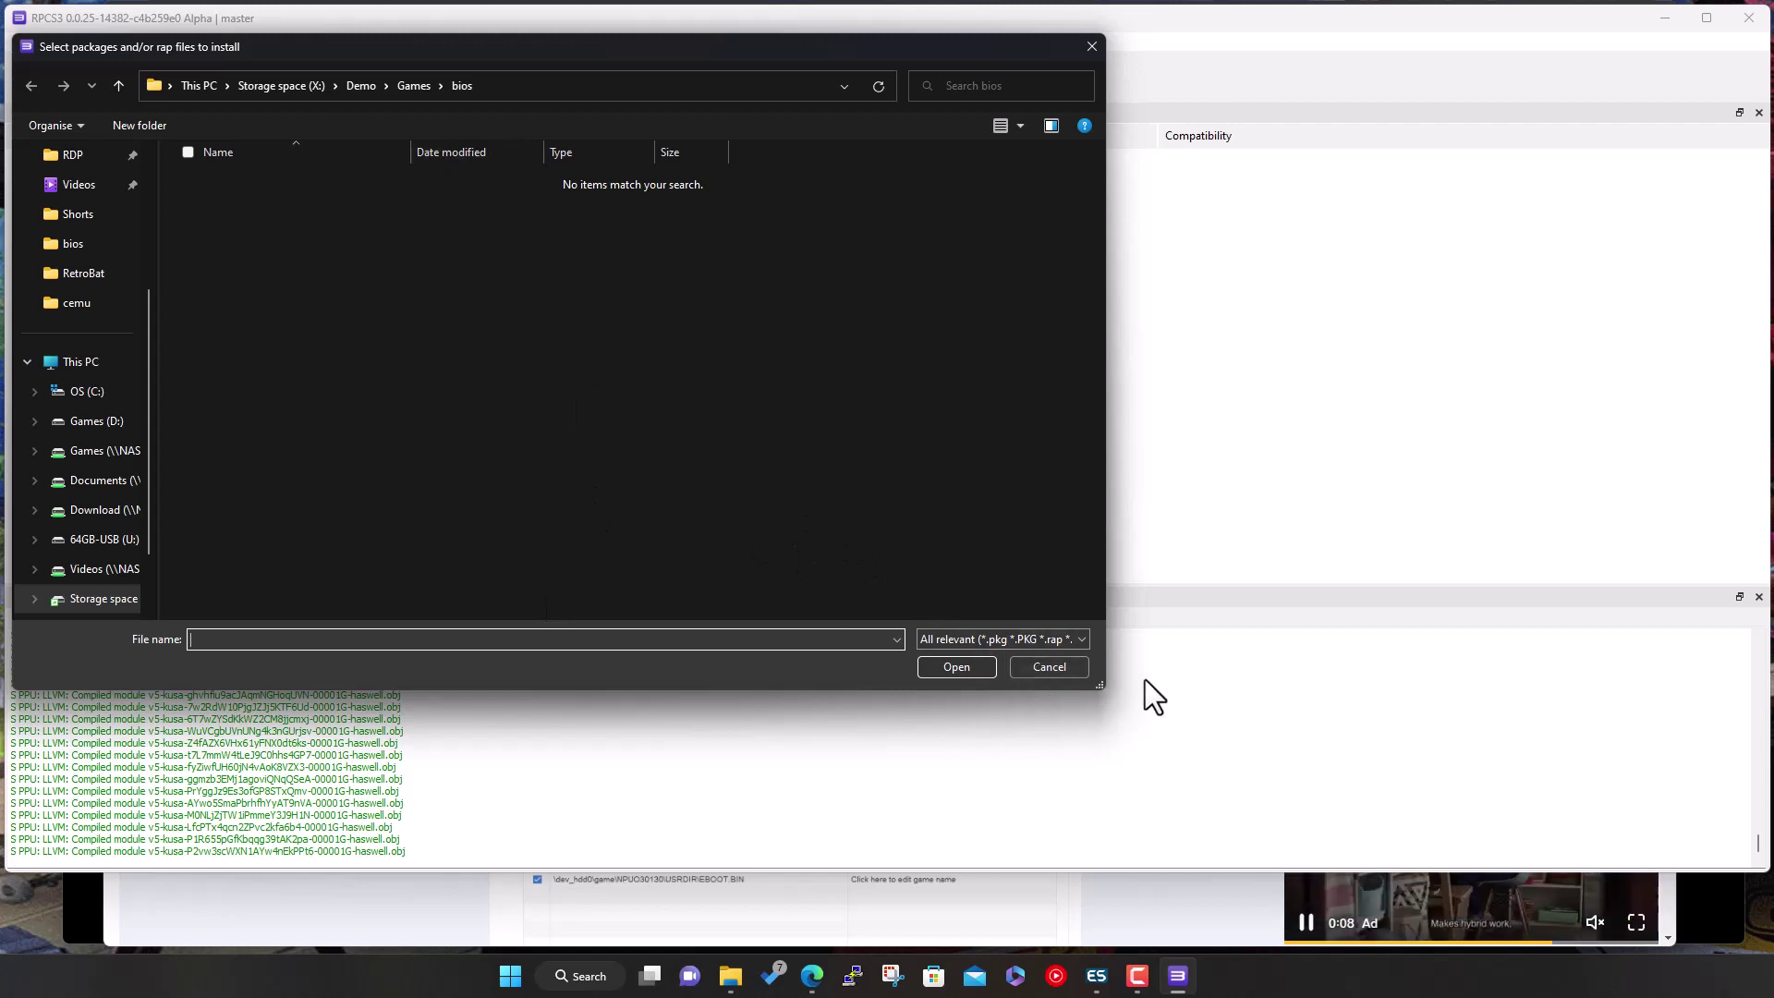
{"action": "left_click", "coordinate": [1059, 673]}
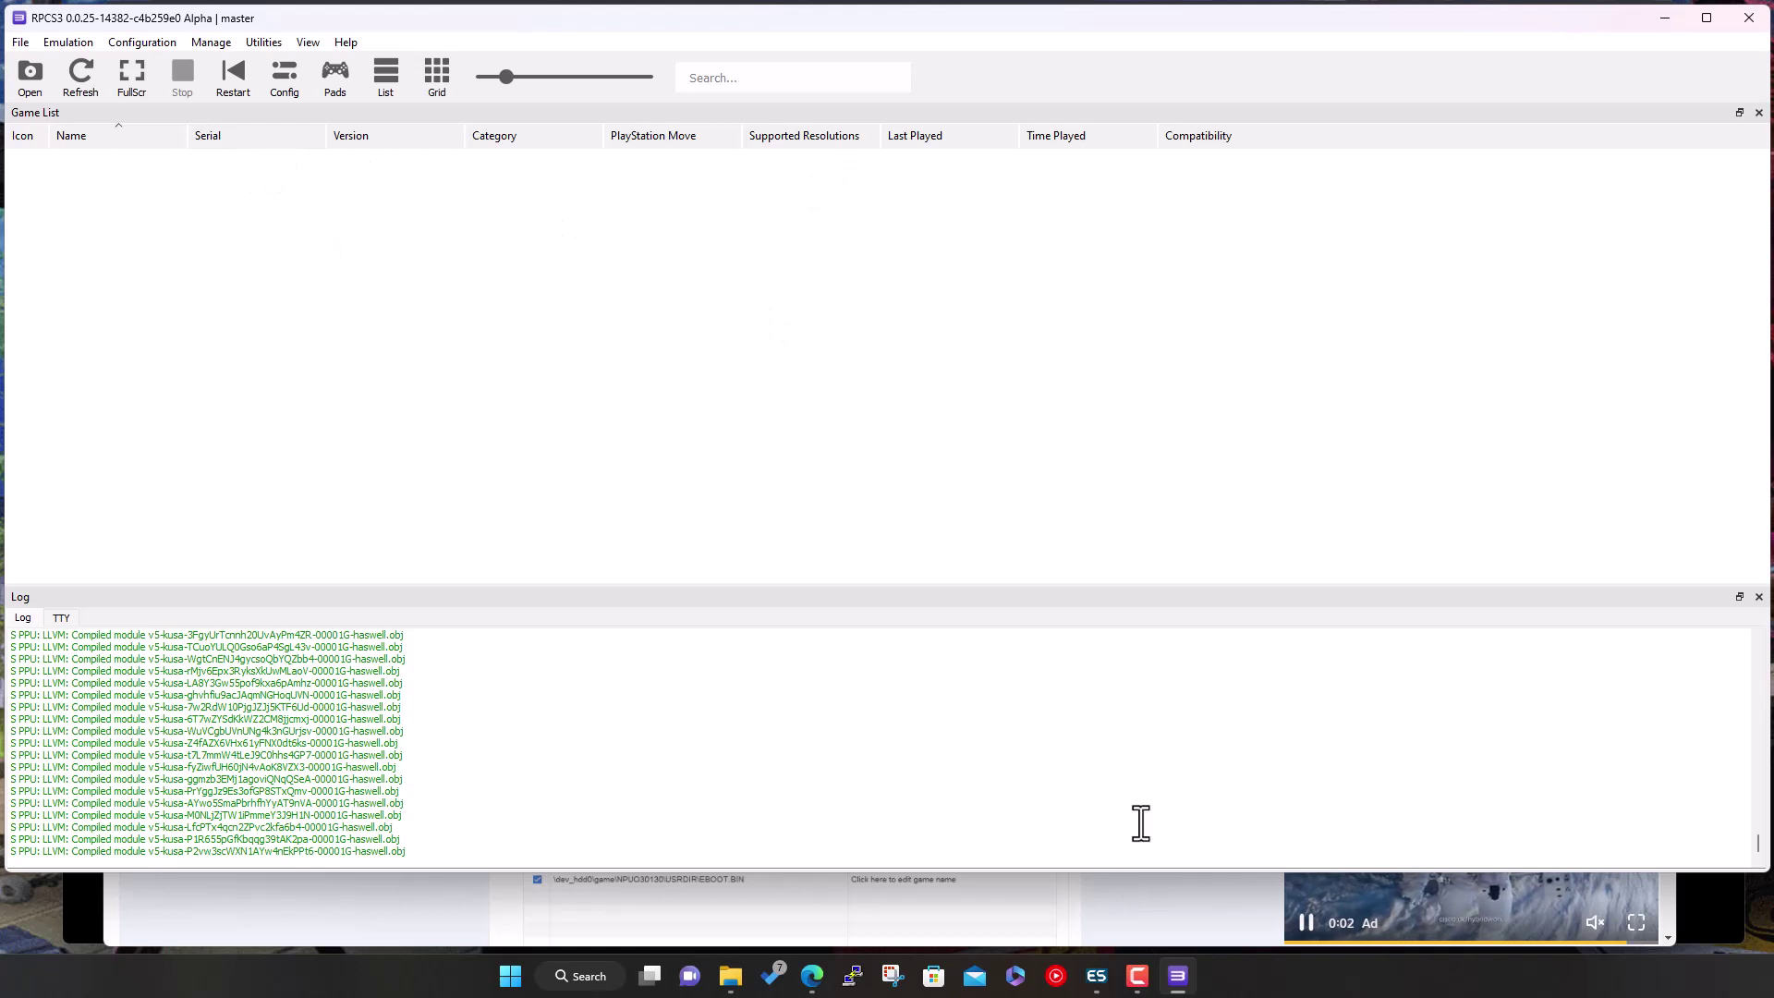
Switch to File Explorer, examine the contents of After Burner Climax's PS3_GAME folder, and return to RPCS3.
{"action": "left_click", "coordinate": [731, 976]}
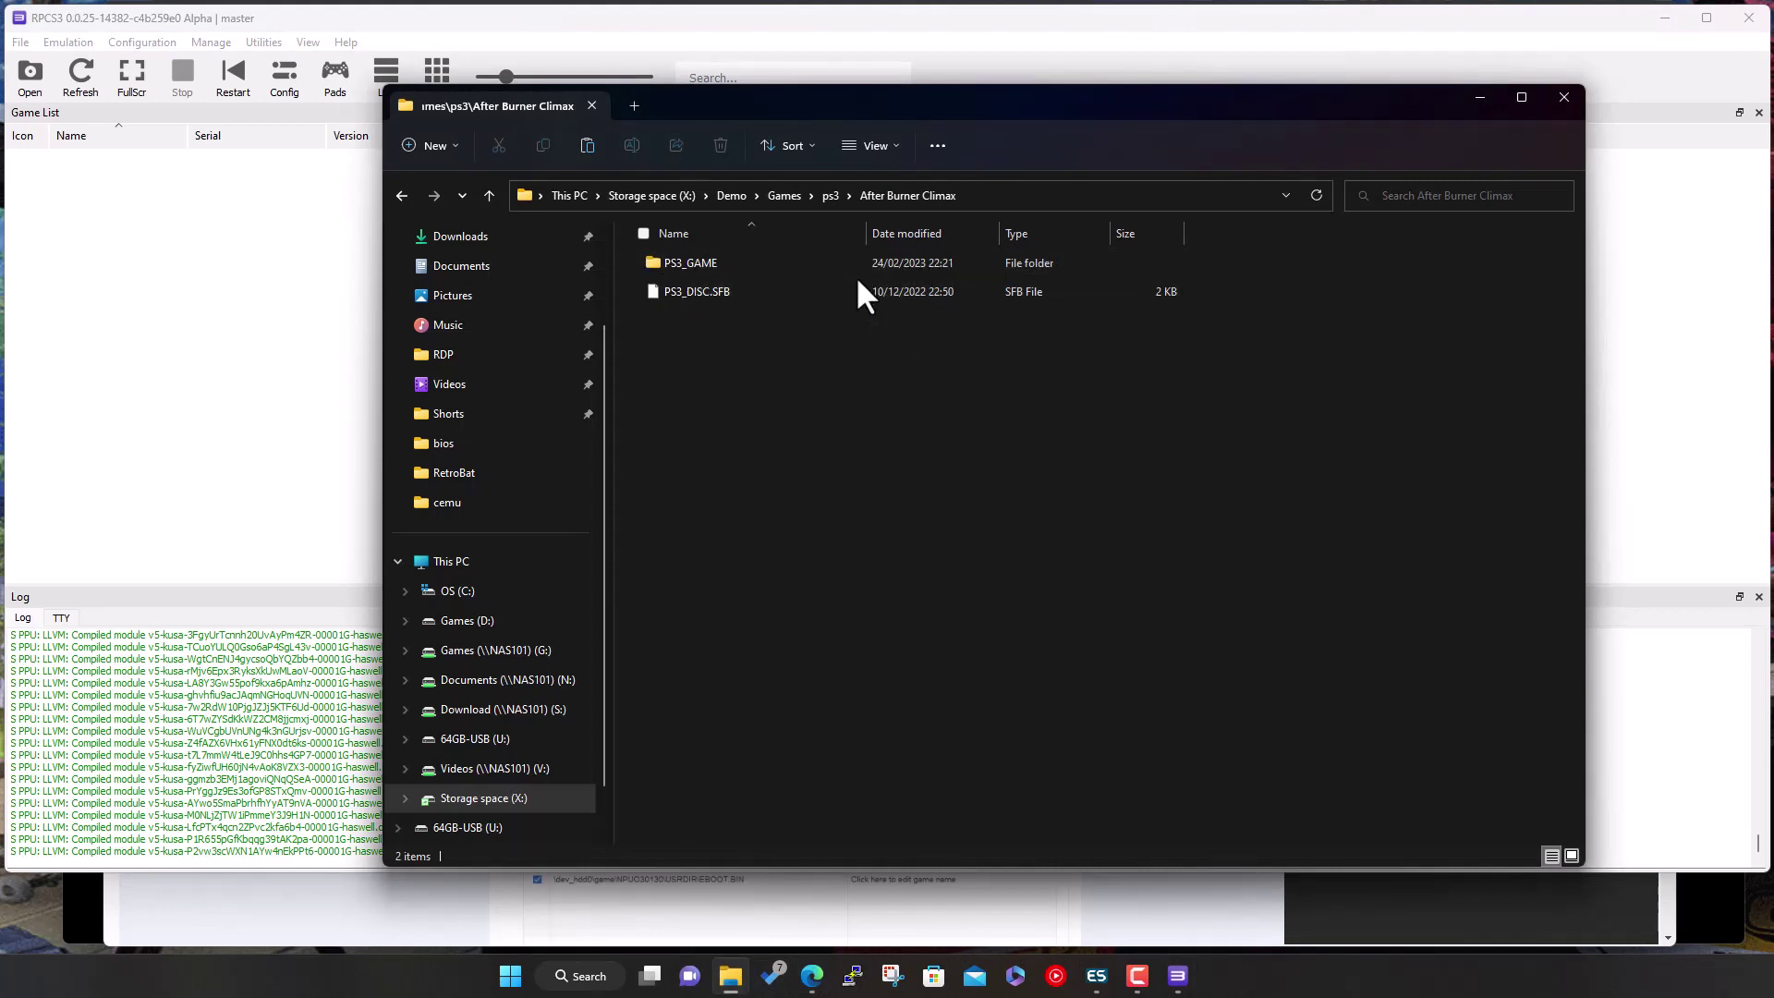
{"action": "double_click", "coordinate": [723, 262]}
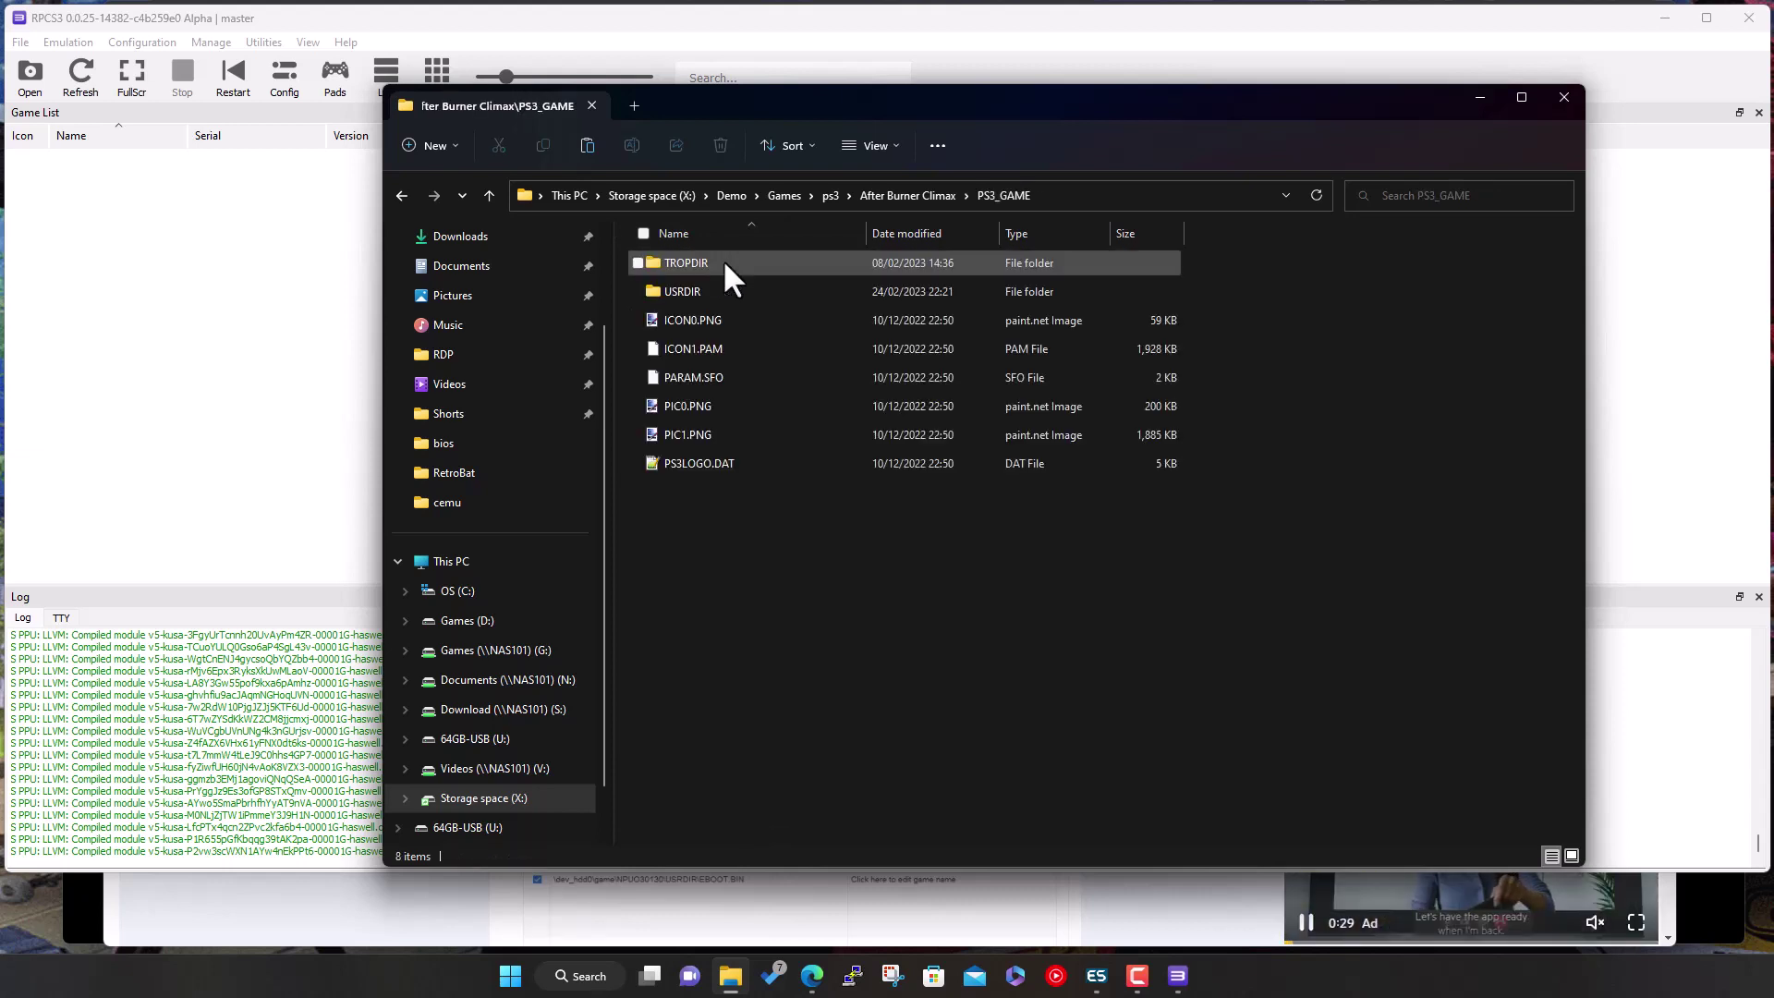
{"action": "left_click", "coordinate": [904, 196]}
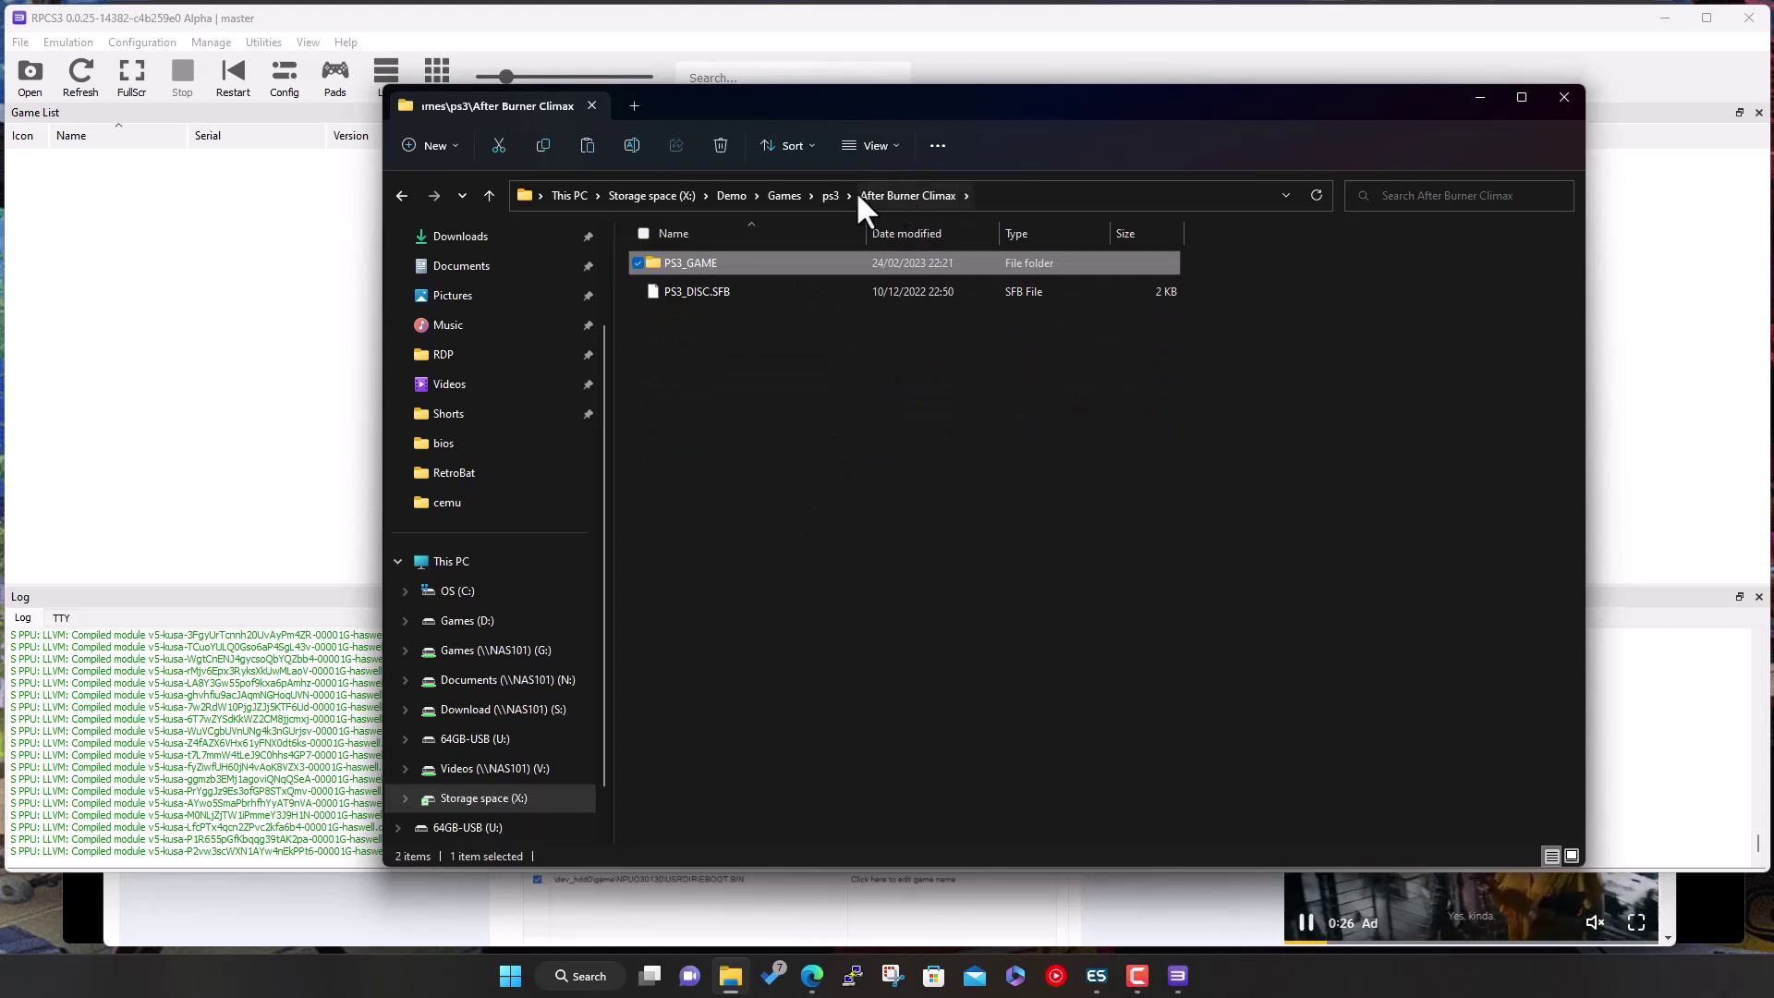
{"action": "left_click", "coordinate": [353, 196]}
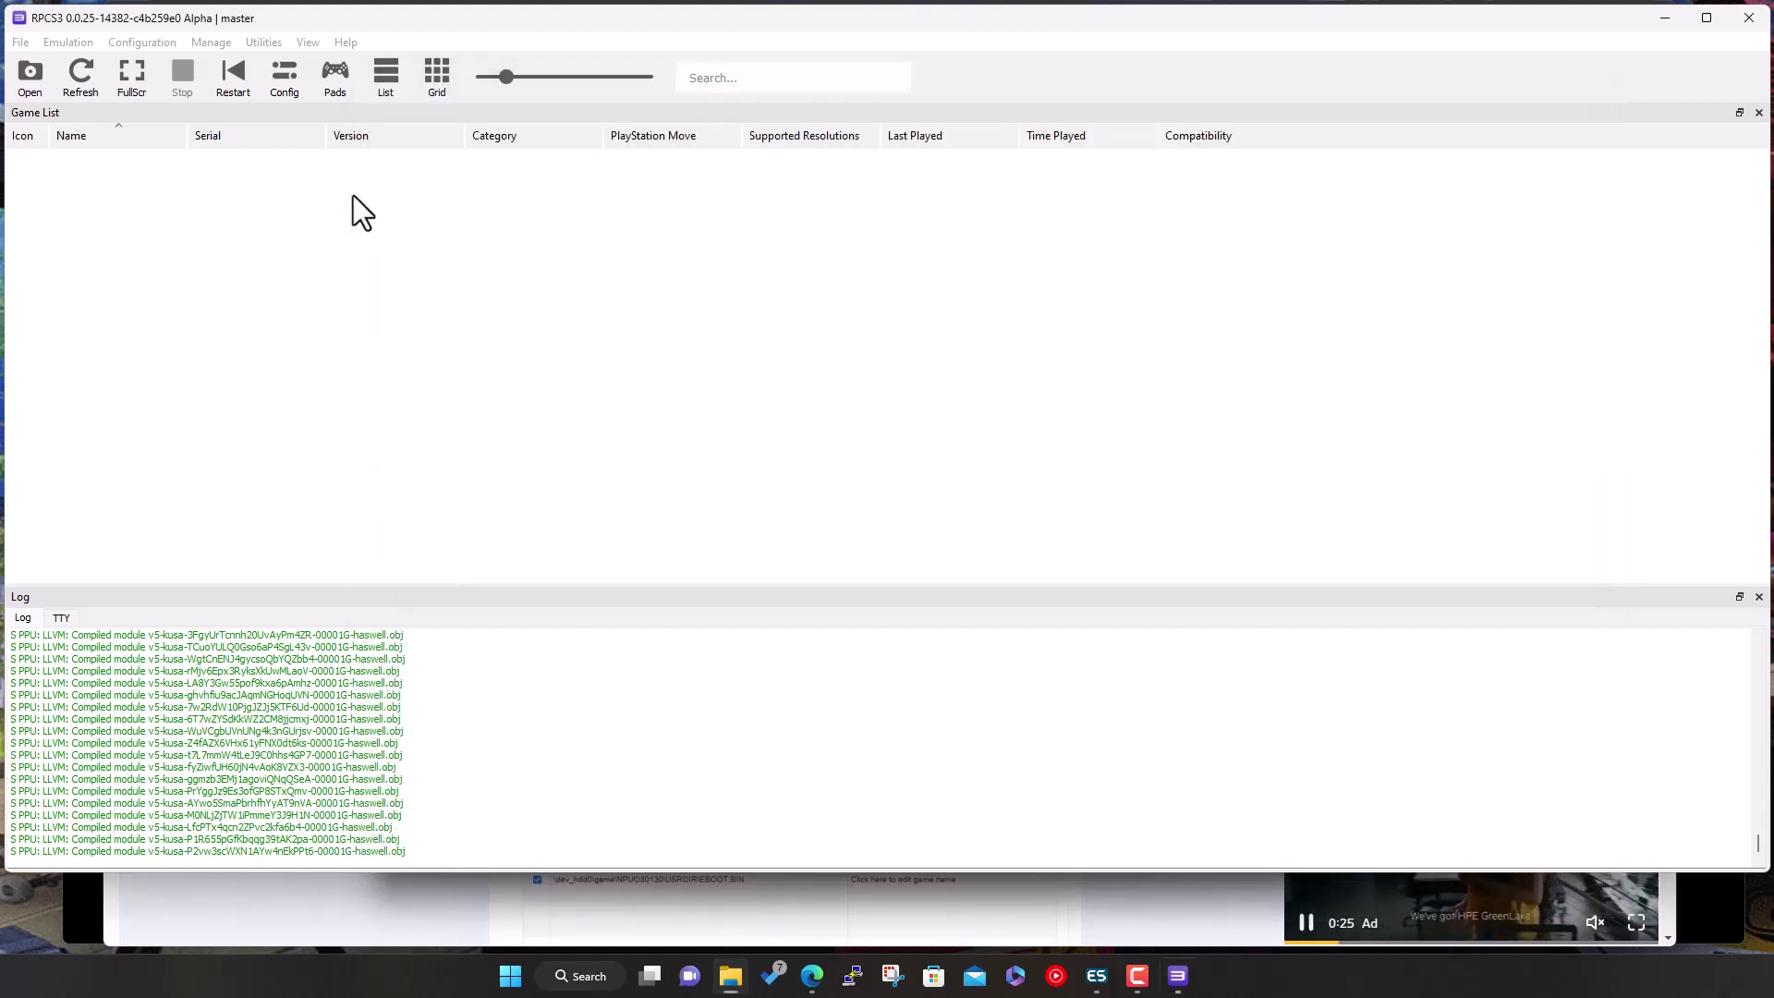
Add the After Burner Climax folder from X:\Demo\Games\ps3 to the game list and select the game.
{"action": "left_click", "coordinate": [26, 41]}
{"action": "left_click", "coordinate": [76, 174]}
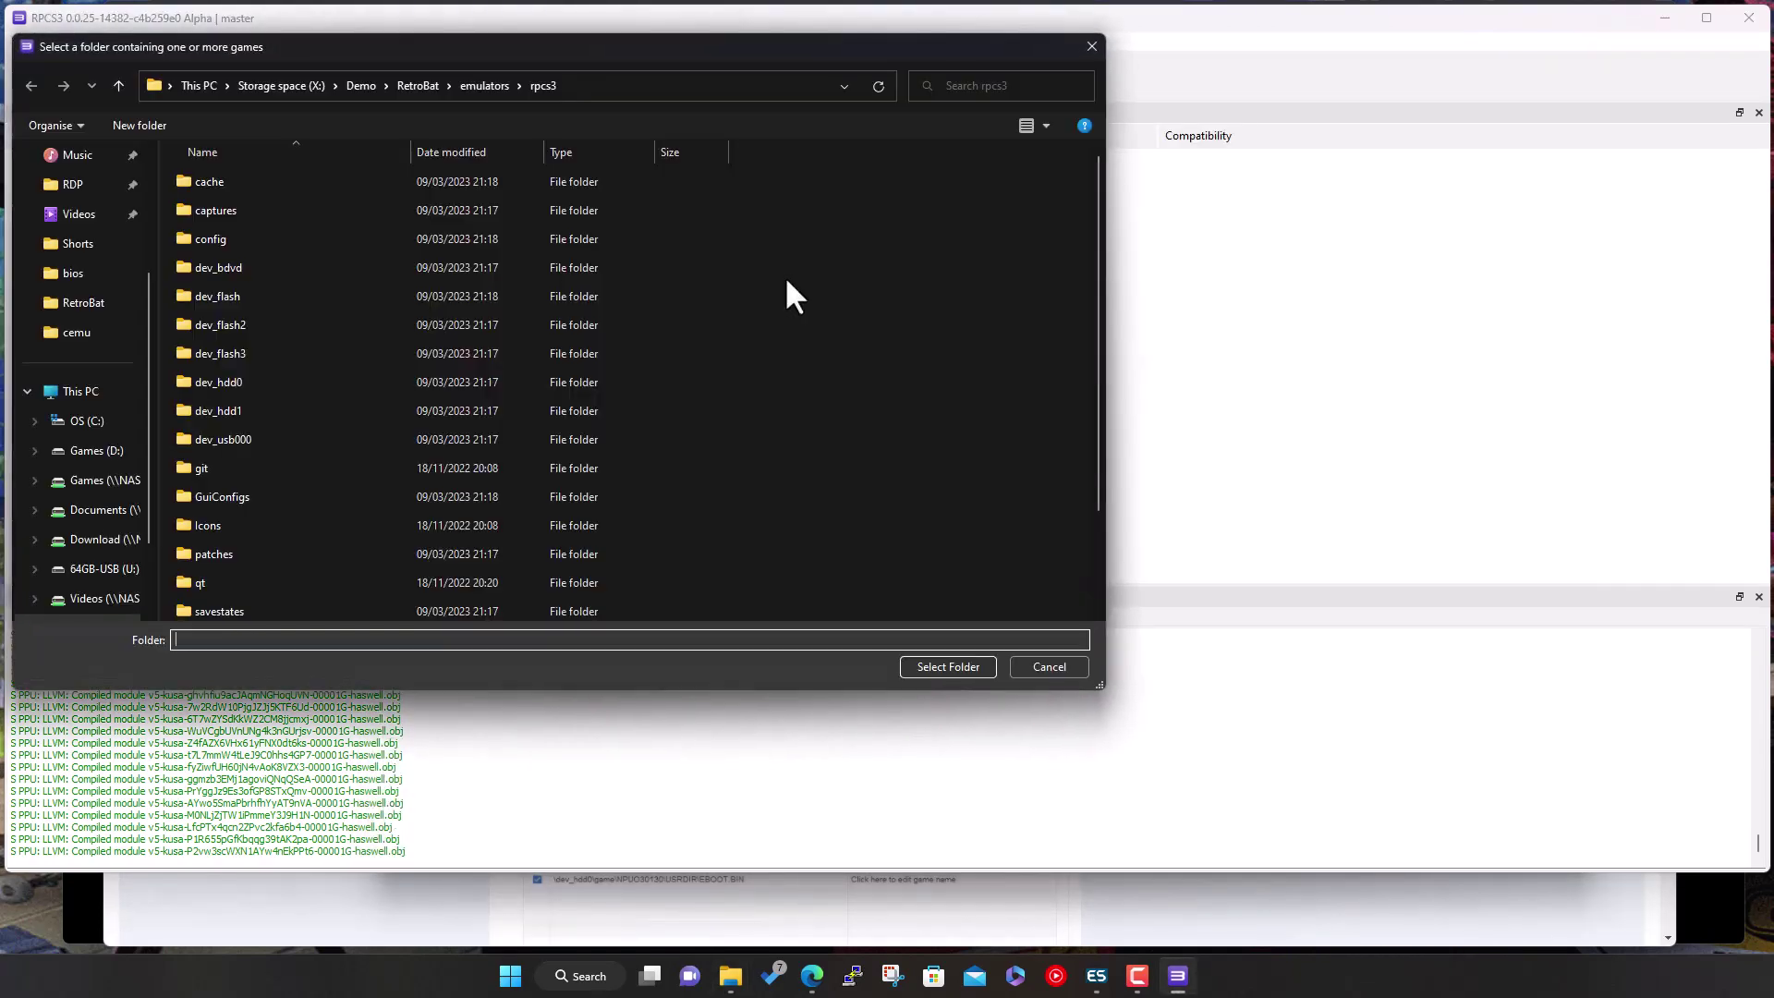
{"action": "left_click", "coordinate": [361, 85]}
{"action": "double_click", "coordinate": [251, 181]}
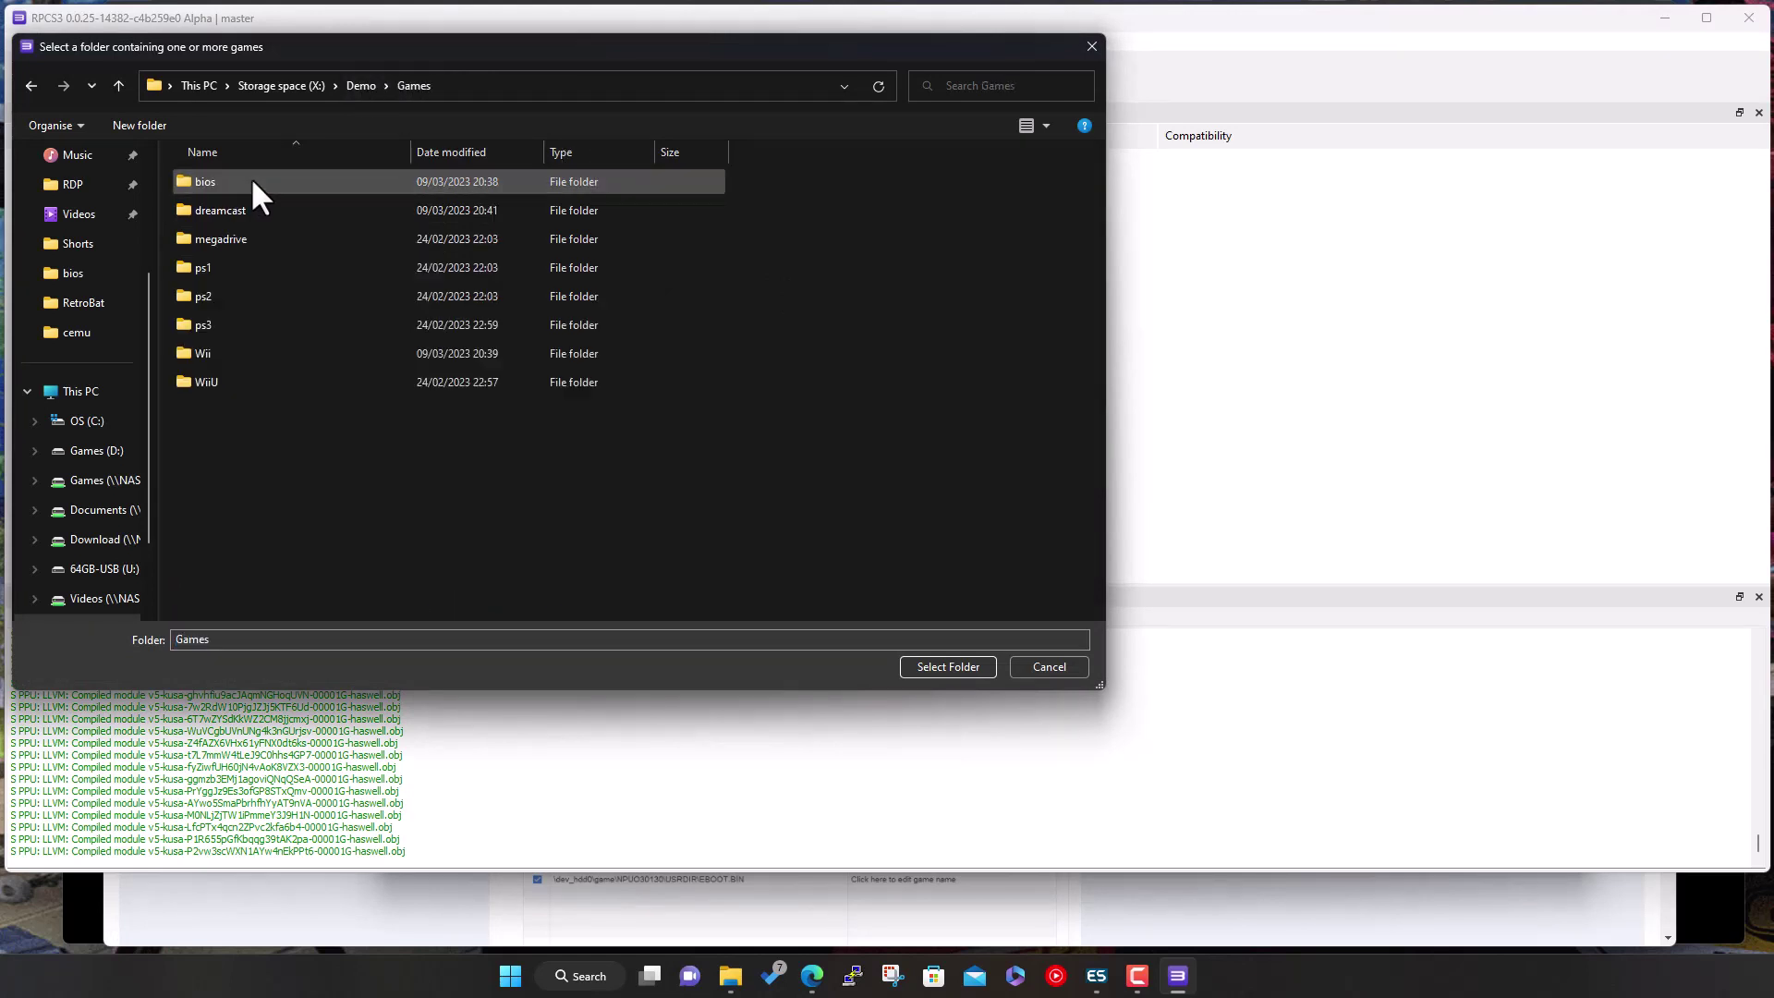
{"action": "double_click", "coordinate": [211, 315]}
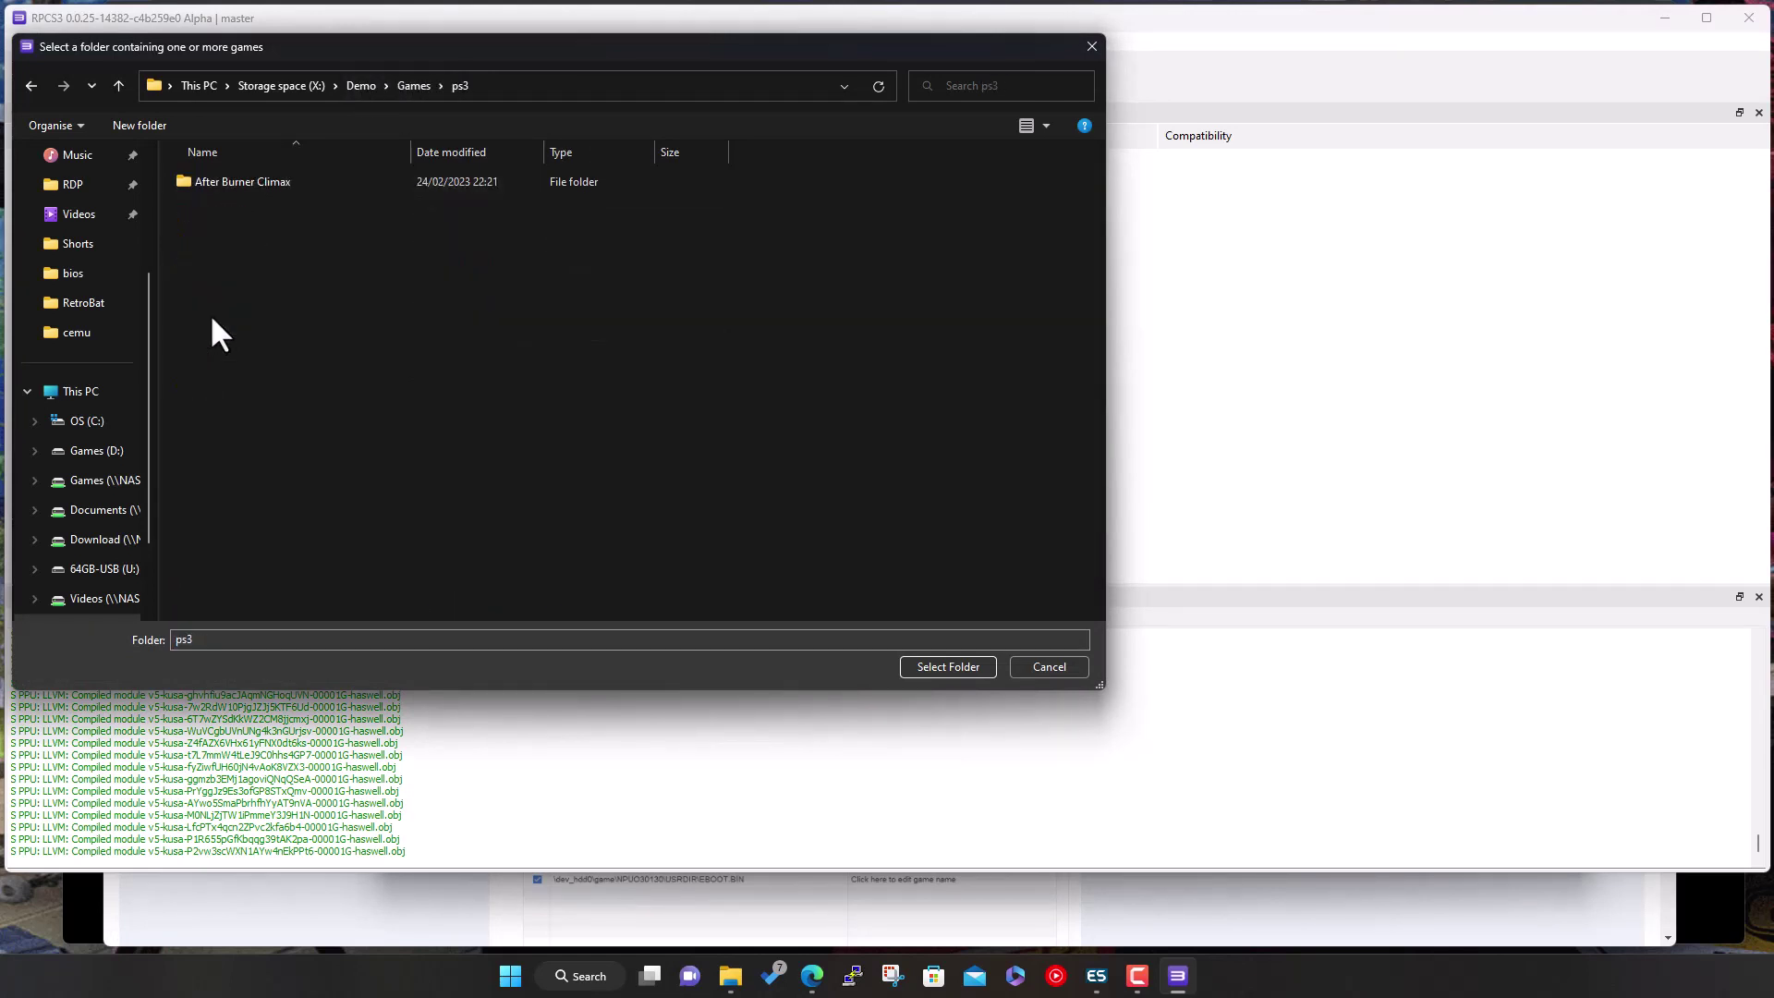
{"action": "double_click", "coordinate": [248, 183]}
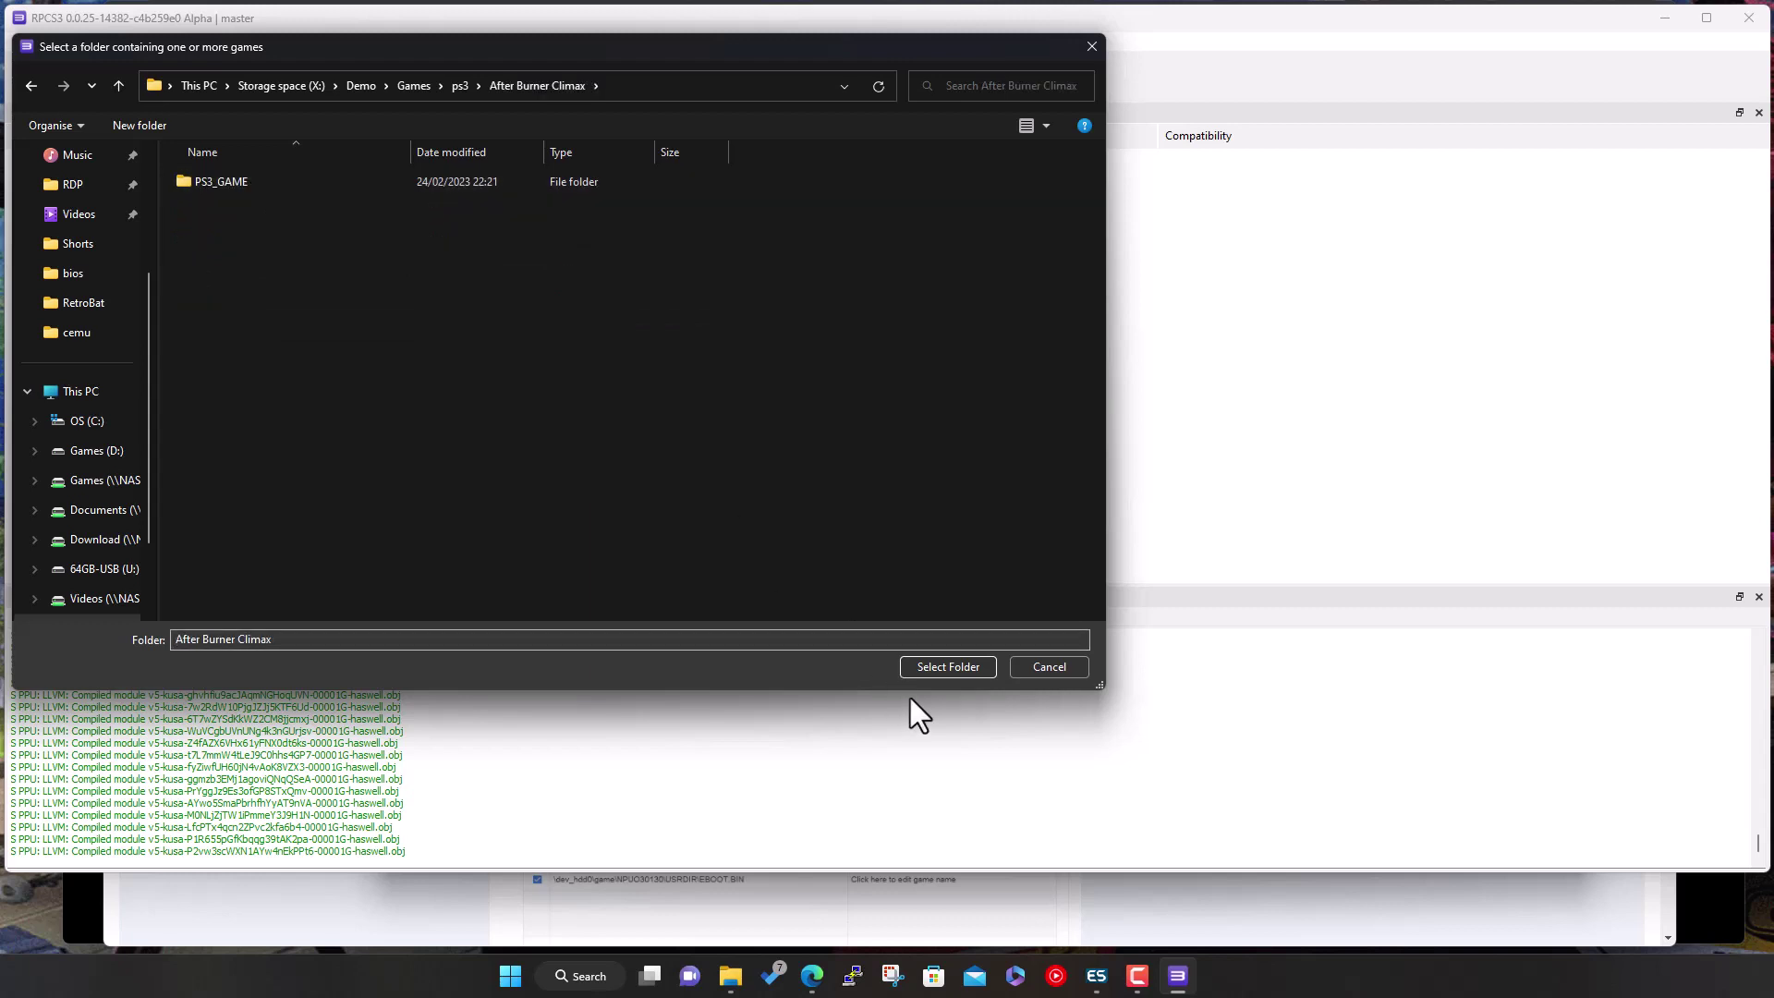
{"action": "left_click", "coordinate": [920, 662]}
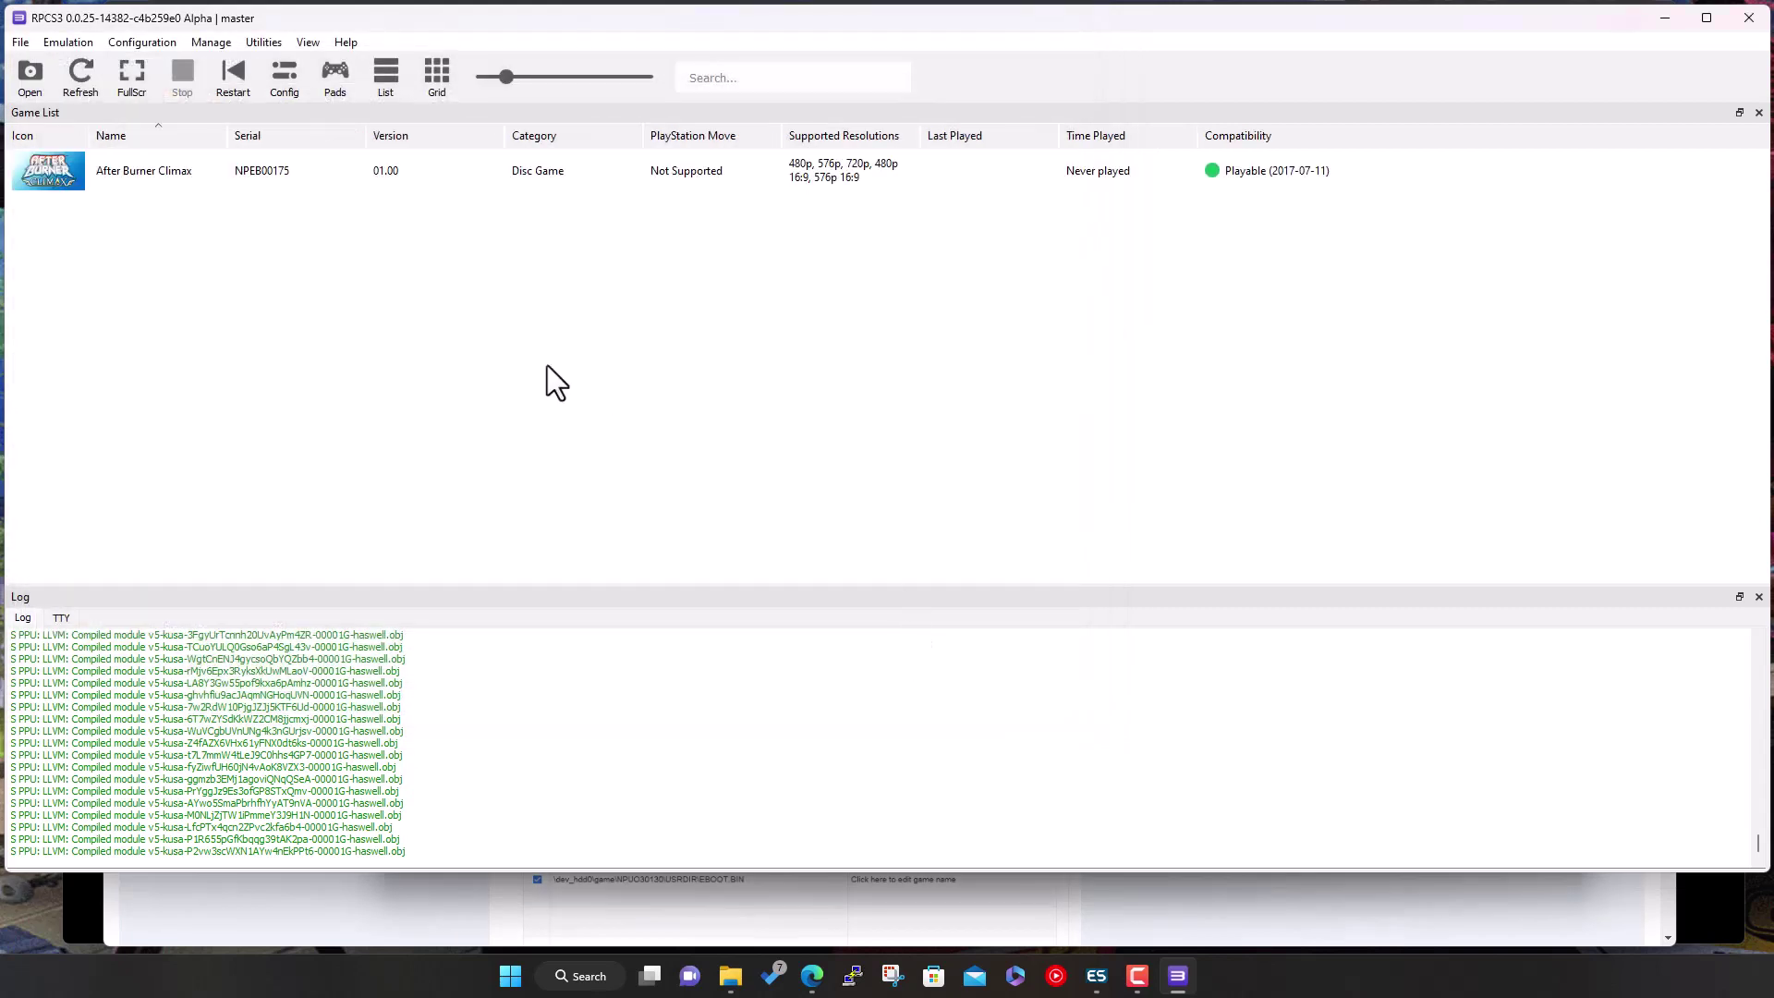
{"action": "left_click", "coordinate": [451, 172]}
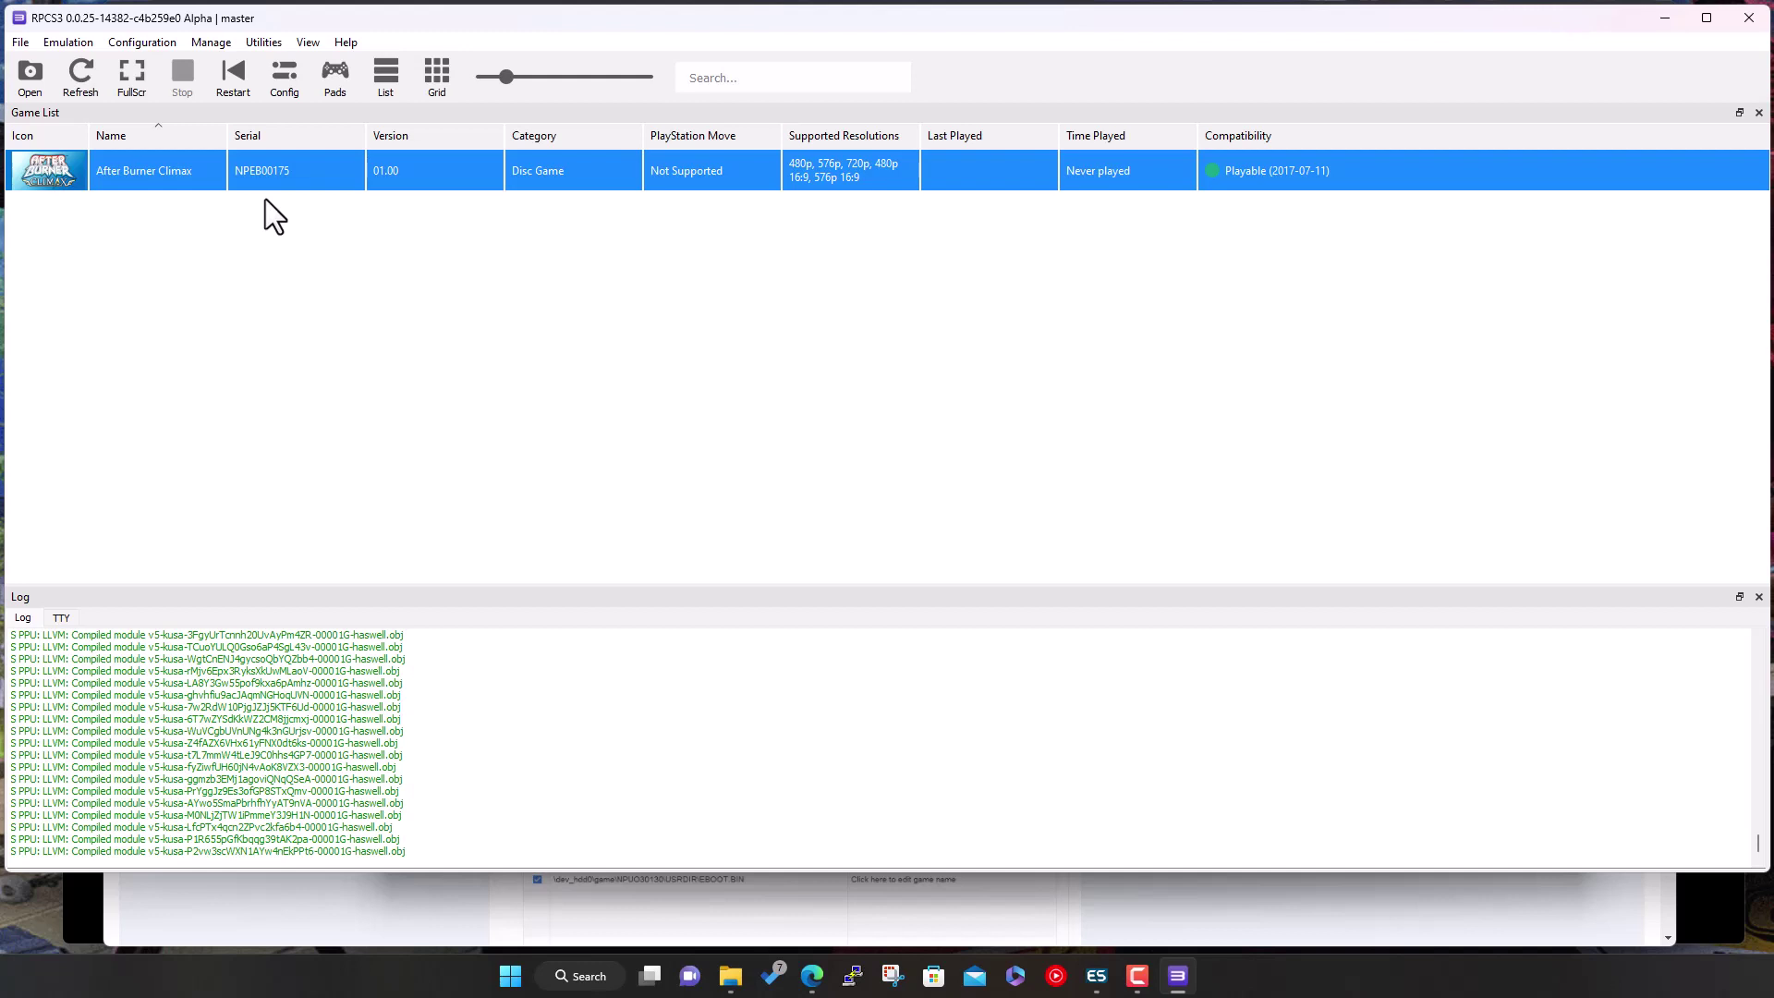
Set Player 1's gamepad handler to XInput with XInput Pad #1 as the device, and save the gamepad settings.
{"action": "left_click", "coordinate": [329, 72]}
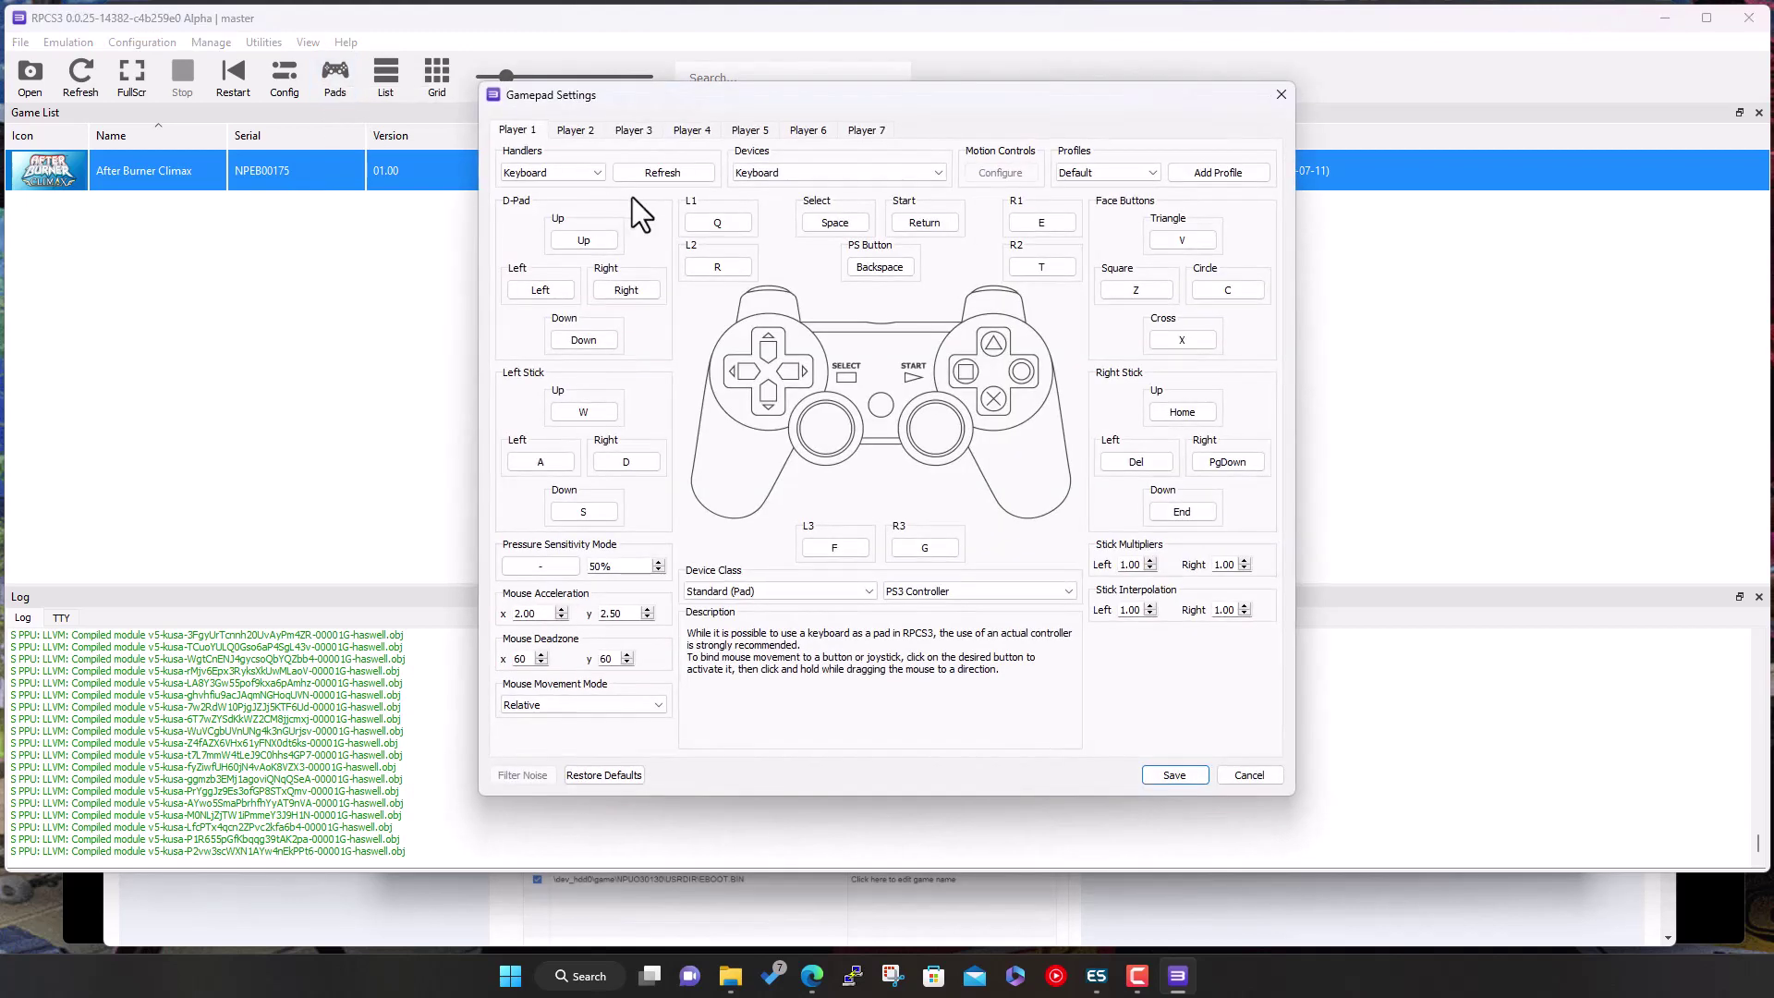
{"action": "left_click", "coordinate": [582, 172]}
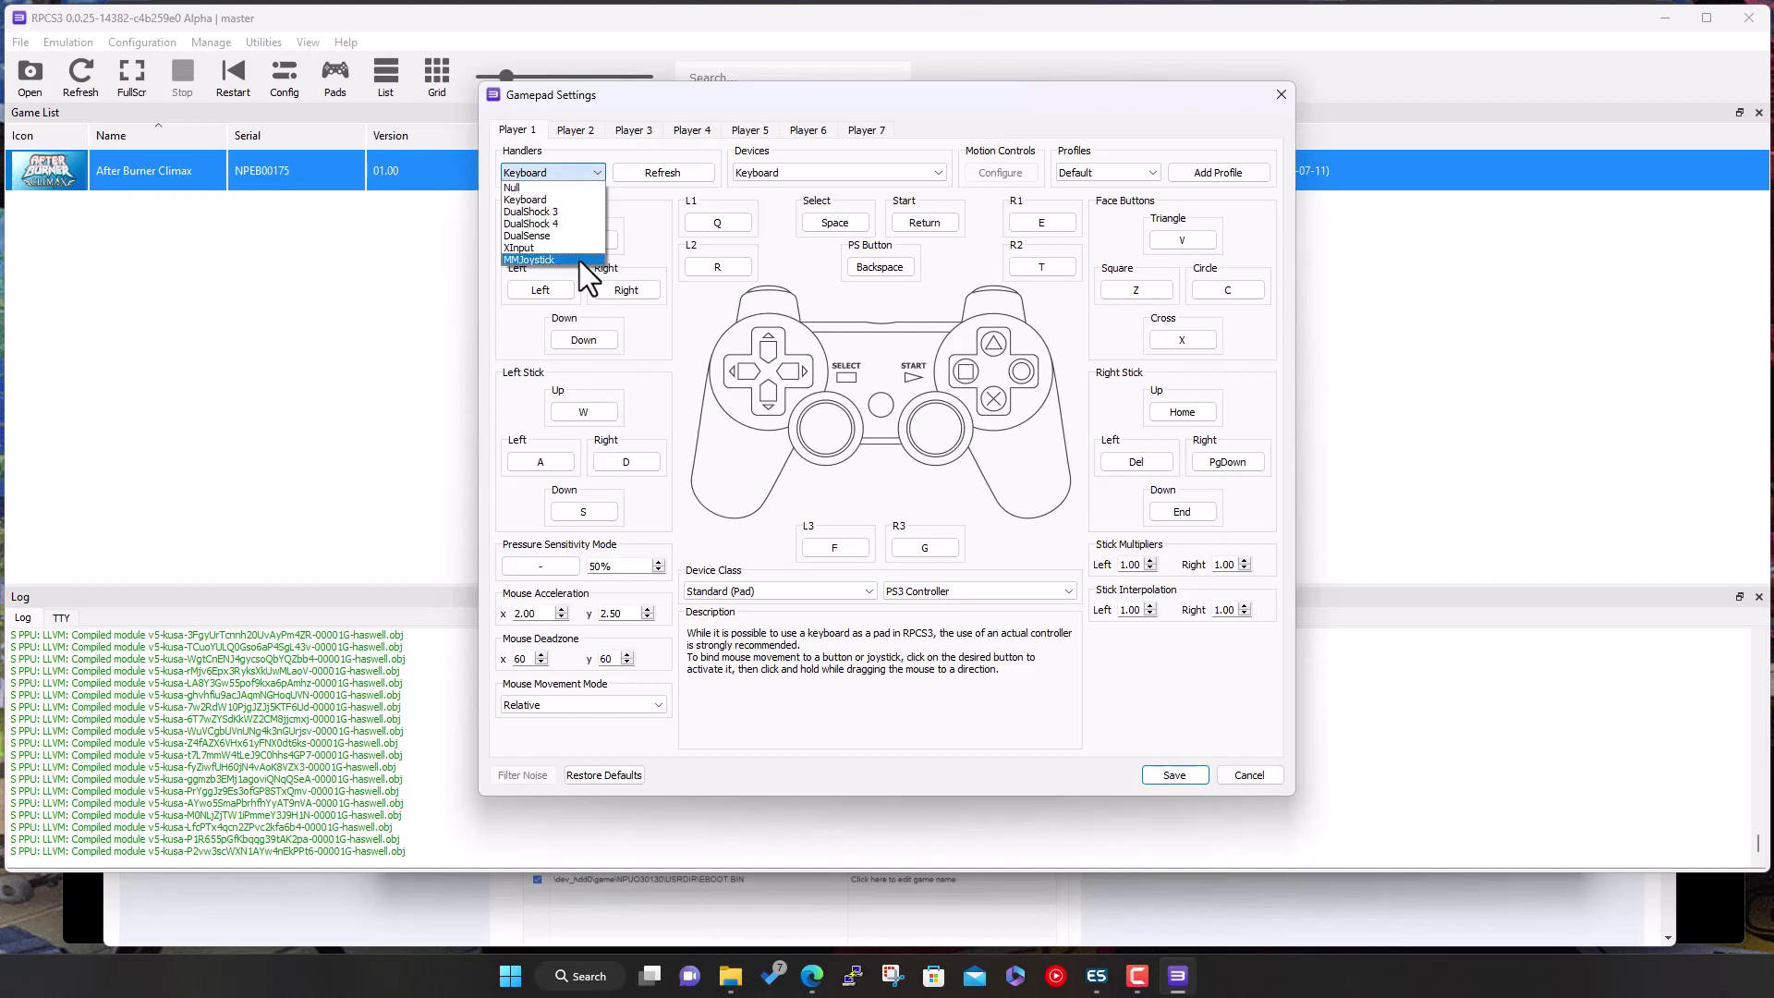
{"action": "left_click", "coordinate": [542, 248]}
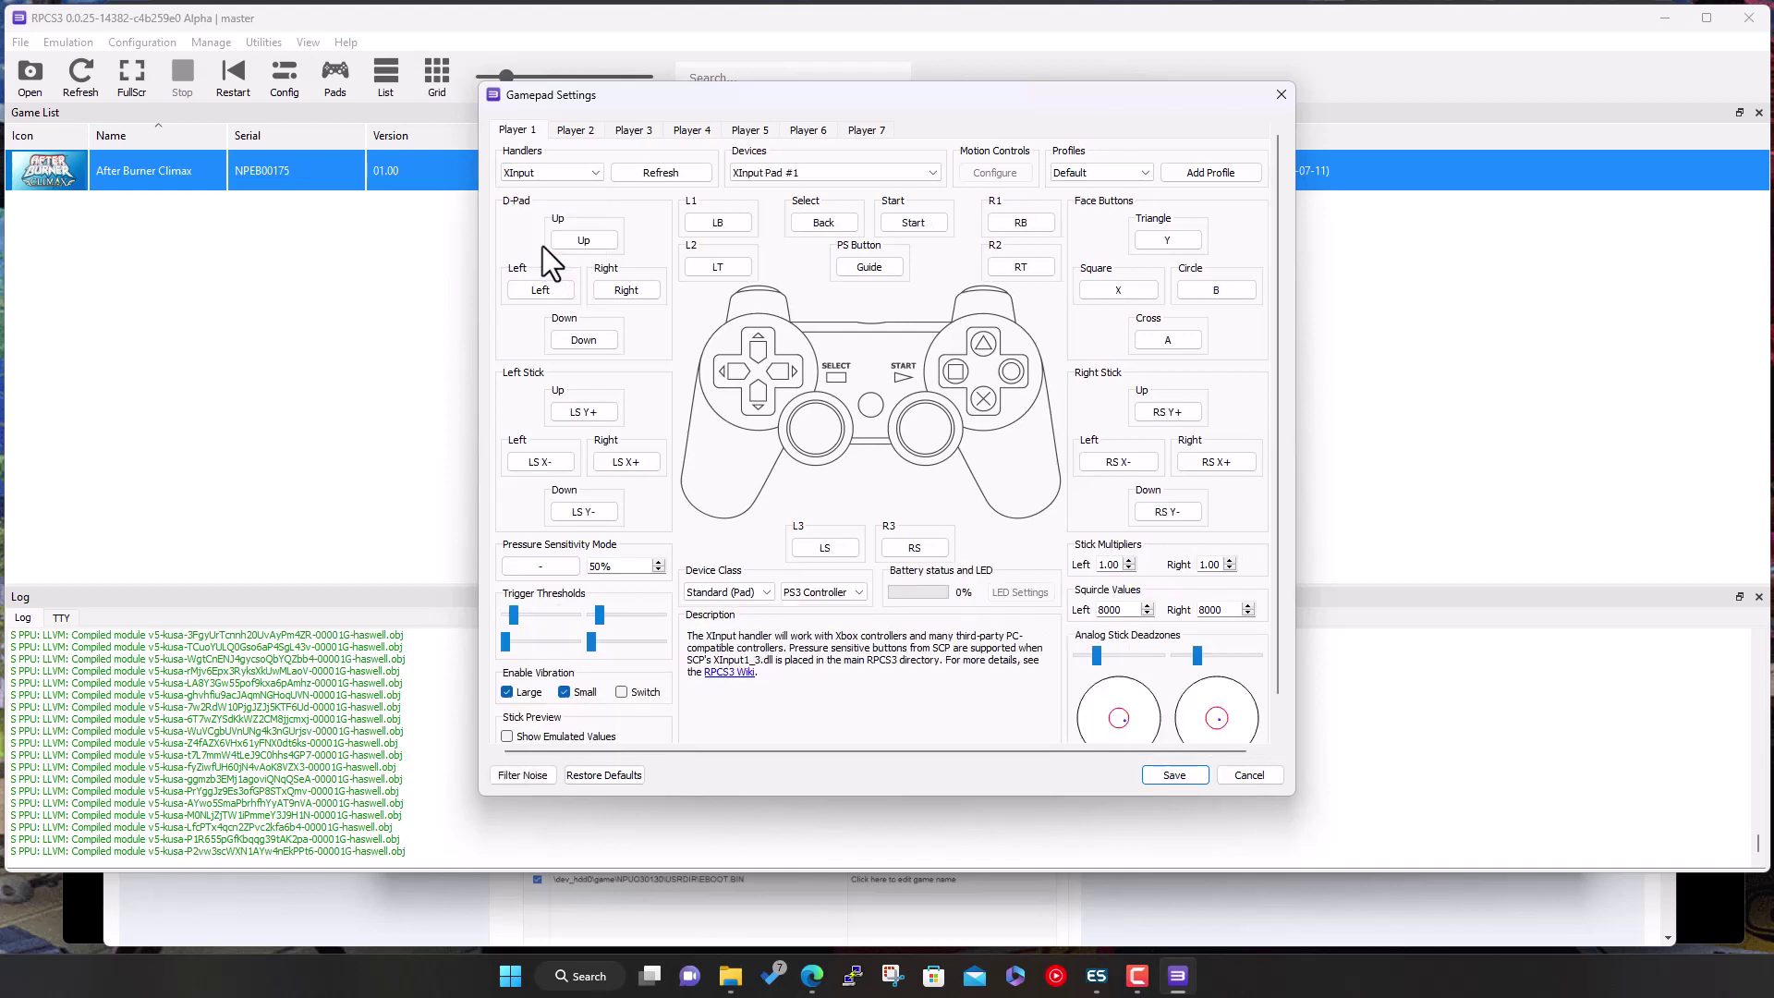
{"action": "left_click", "coordinate": [799, 171]}
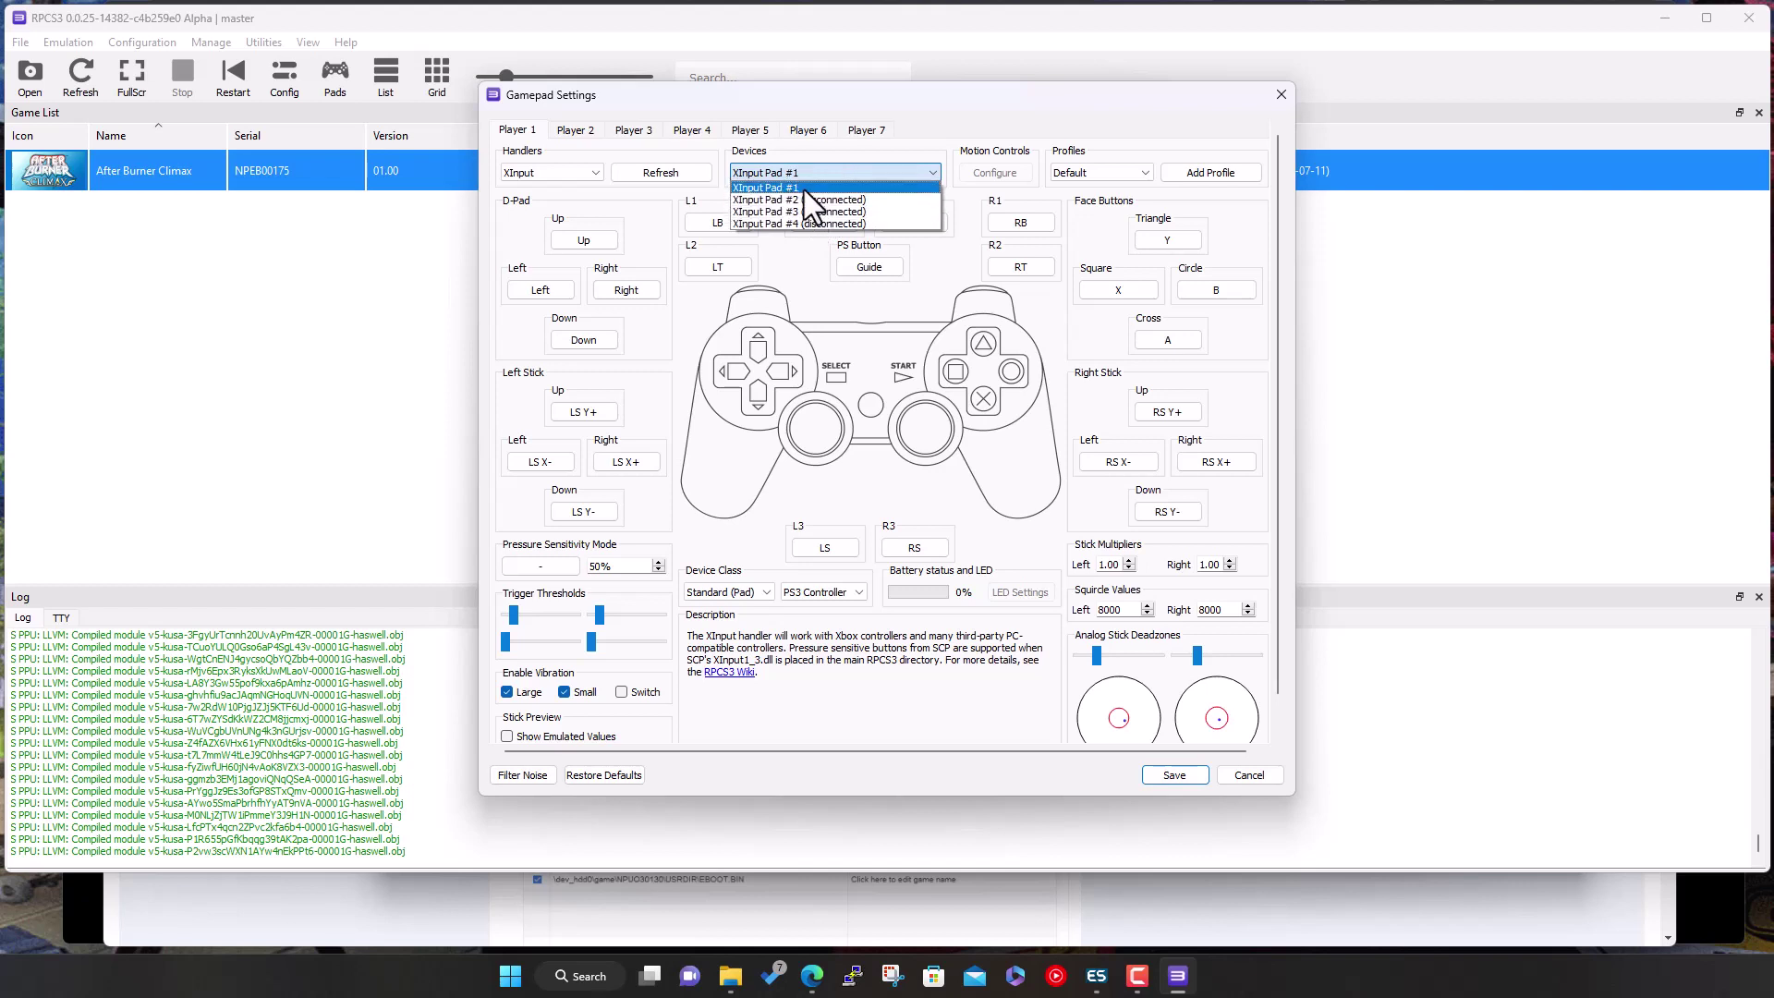
{"action": "left_click", "coordinate": [804, 188]}
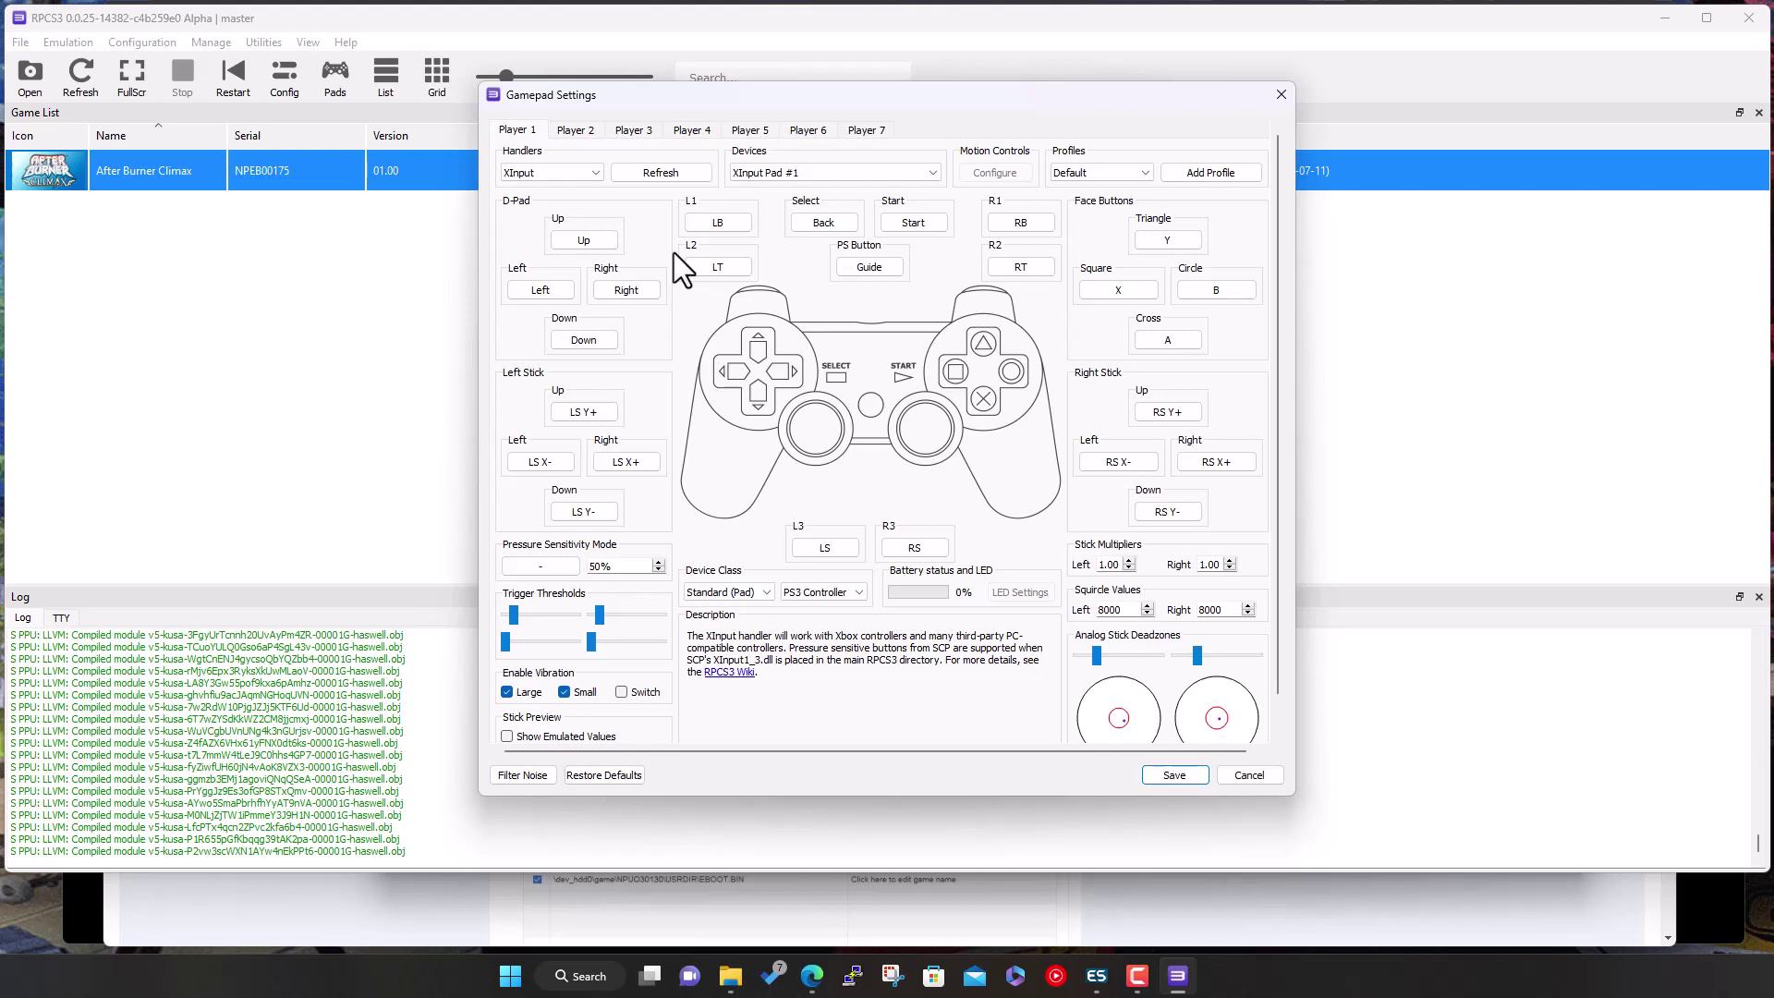
{"action": "left_click", "coordinate": [586, 241]}
{"action": "left_click", "coordinate": [1170, 775]}
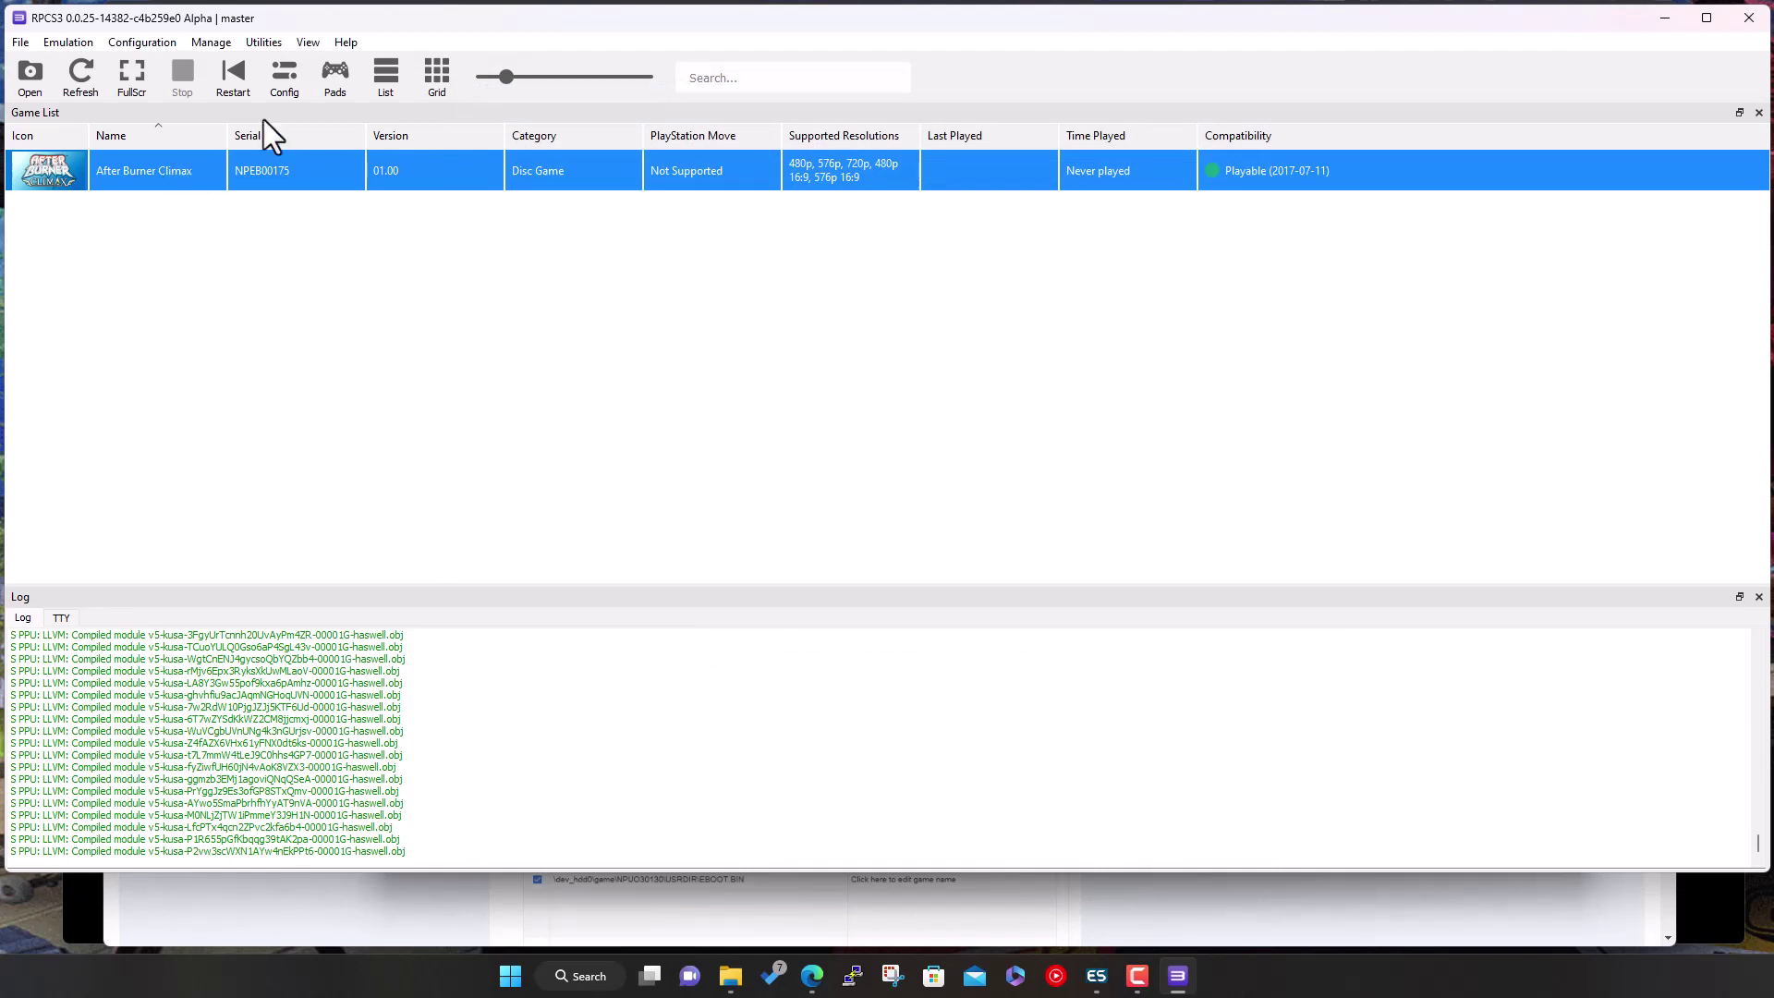
Turn off starting games in fullscreen mode in the emulator settings and save the configuration.
{"action": "left_click", "coordinate": [285, 79]}
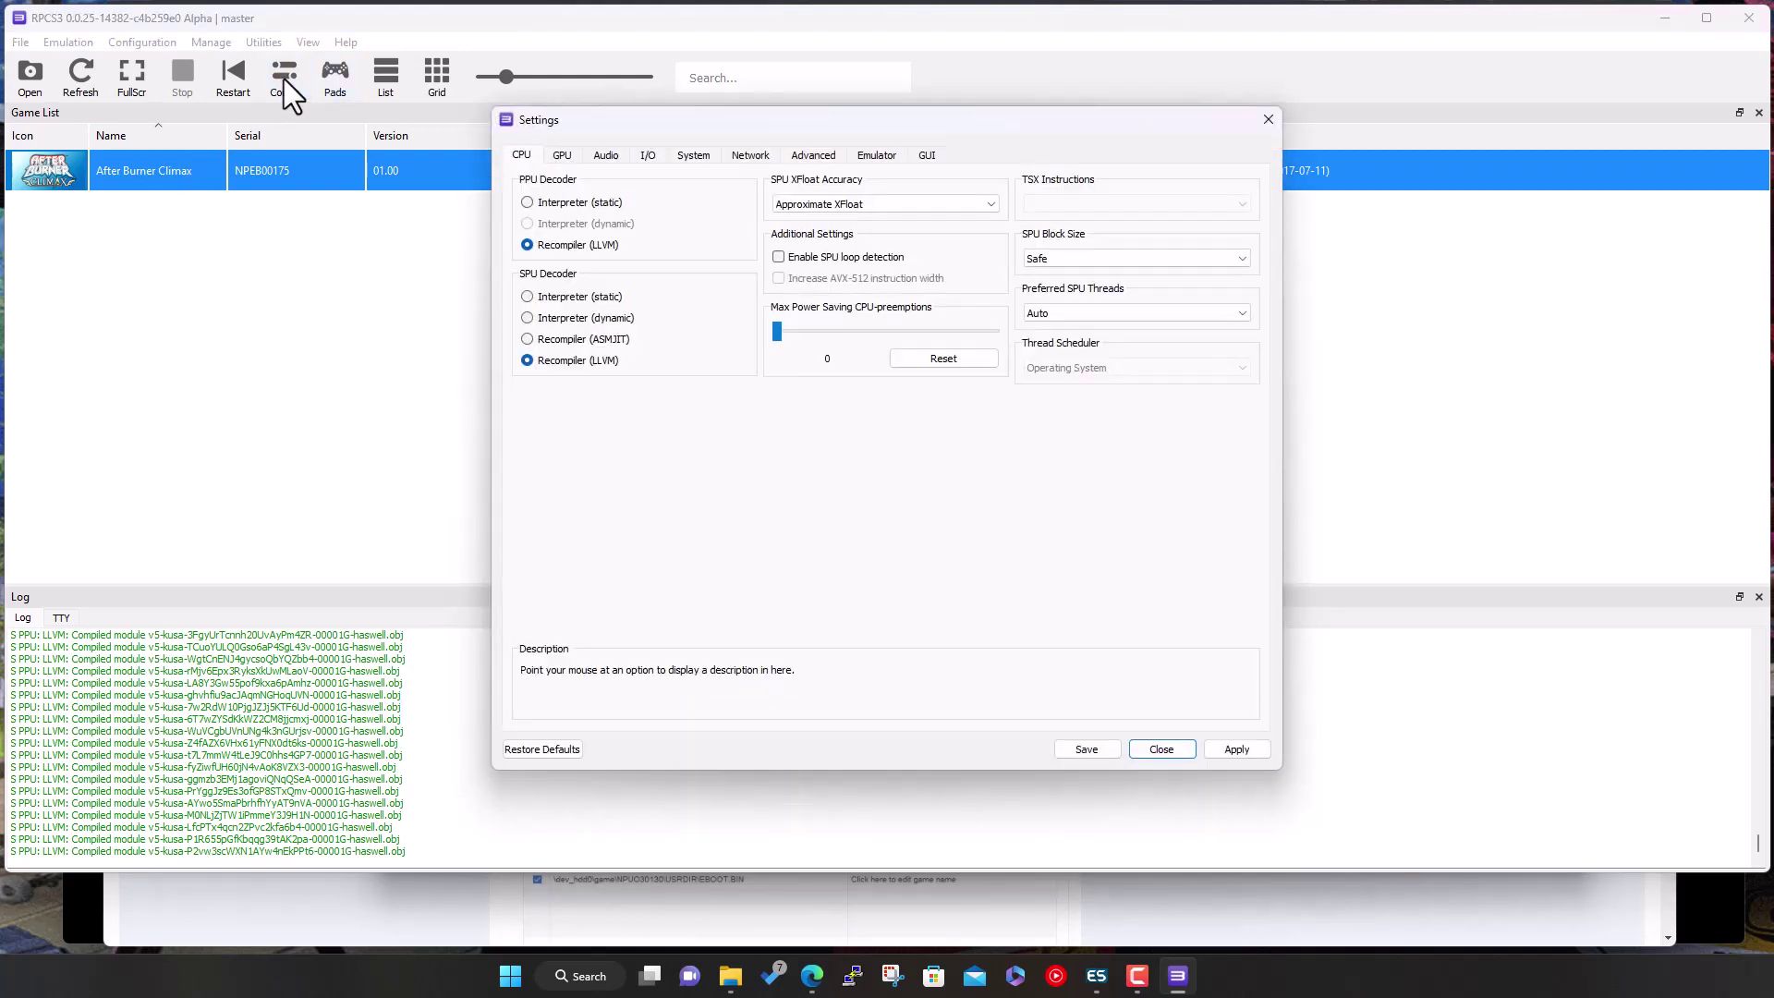
{"action": "left_click", "coordinate": [882, 155]}
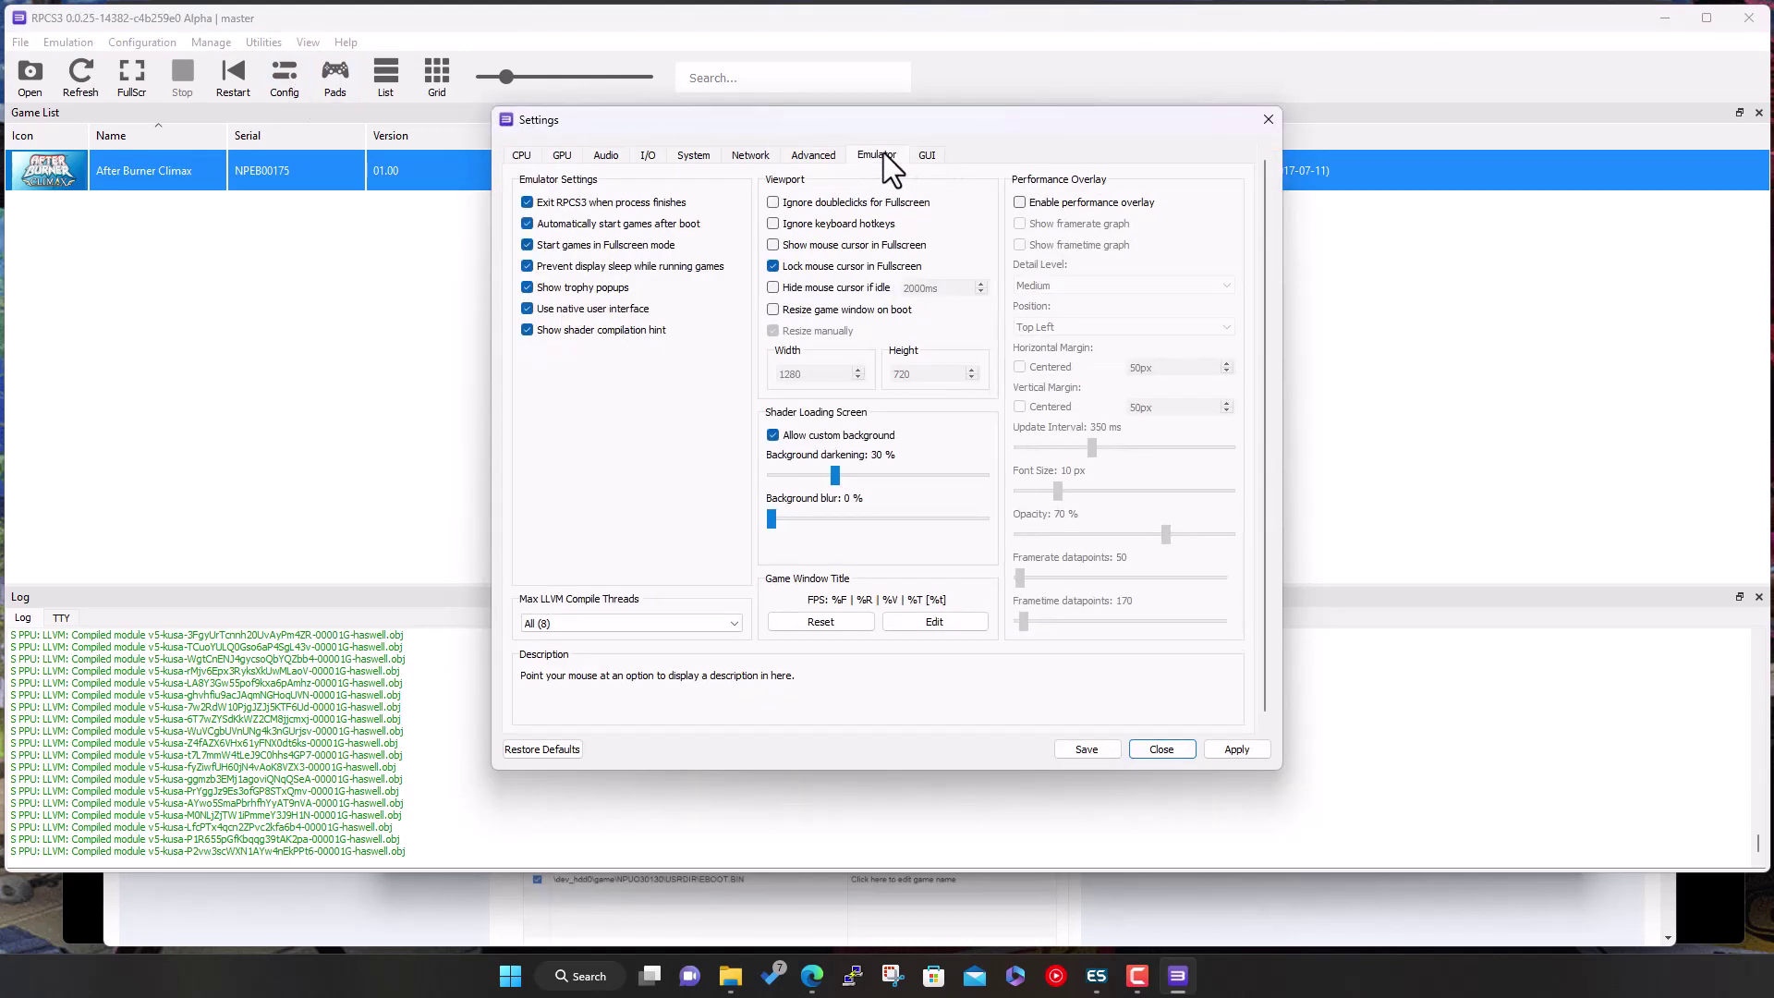
{"action": "left_click", "coordinate": [640, 246]}
{"action": "left_click", "coordinate": [1086, 750]}
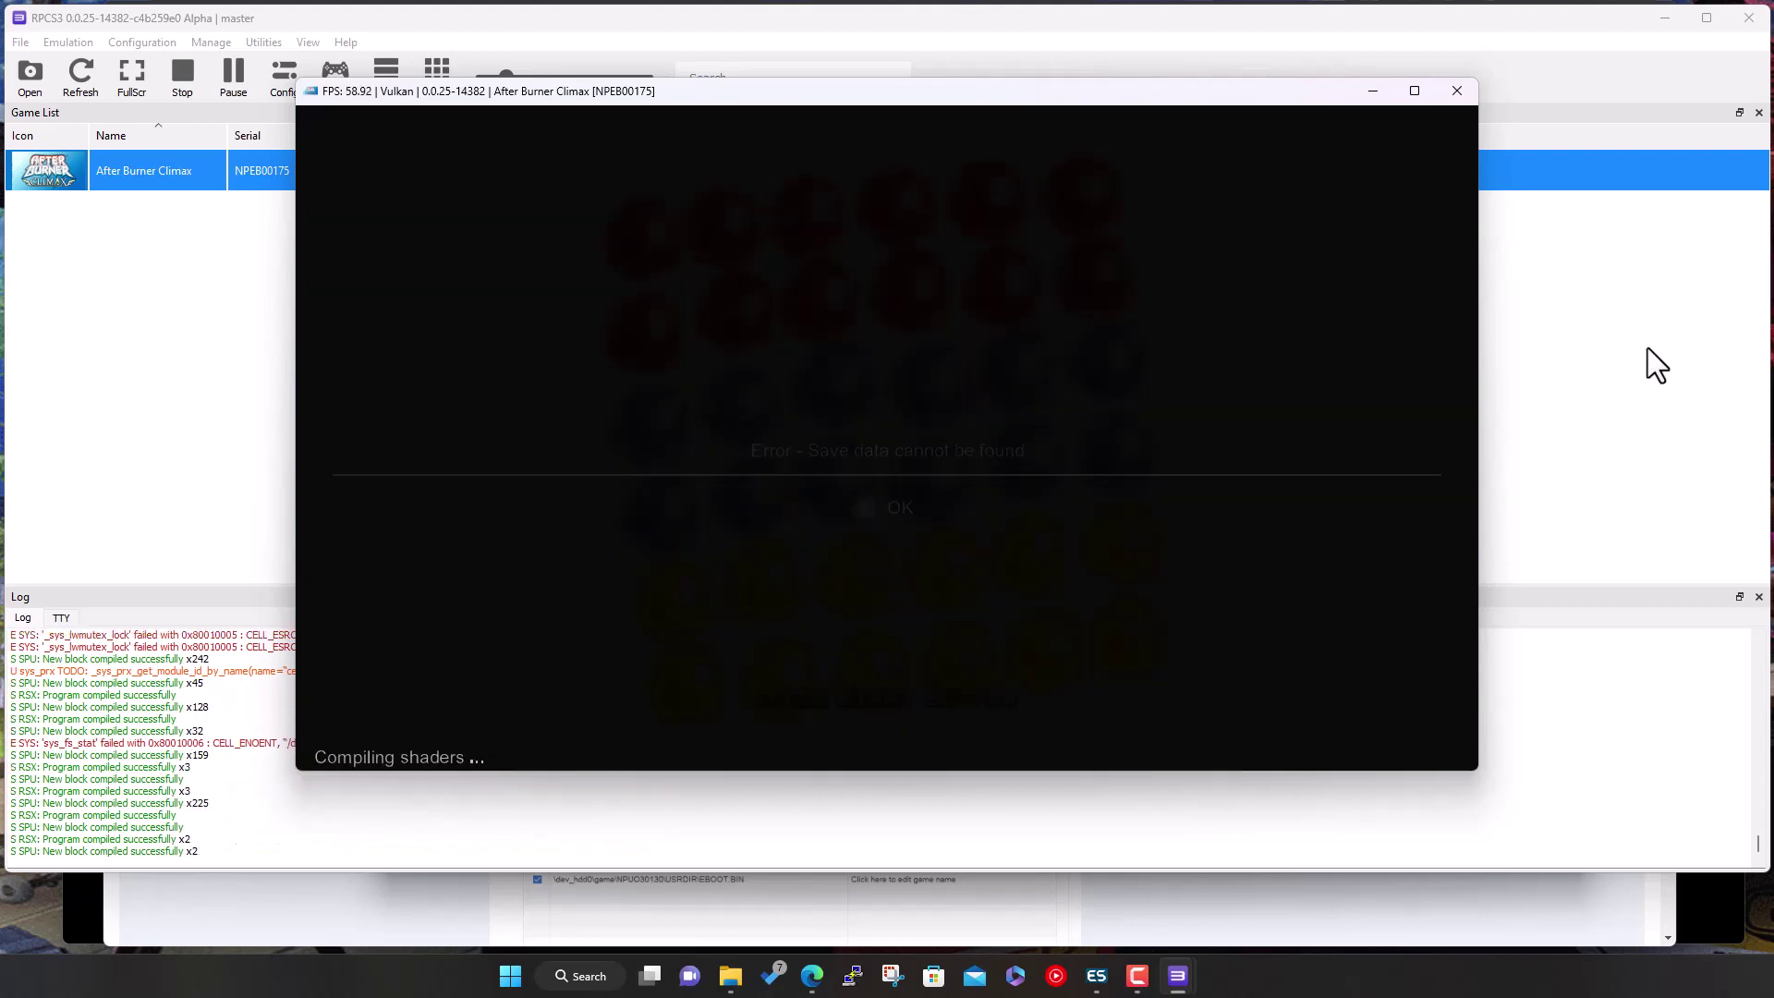
Accept After Burner Climax's save-data prompts, agreeing to save the data, and continue from the title screen to the main menu.
{"action": "key", "text": "x"}
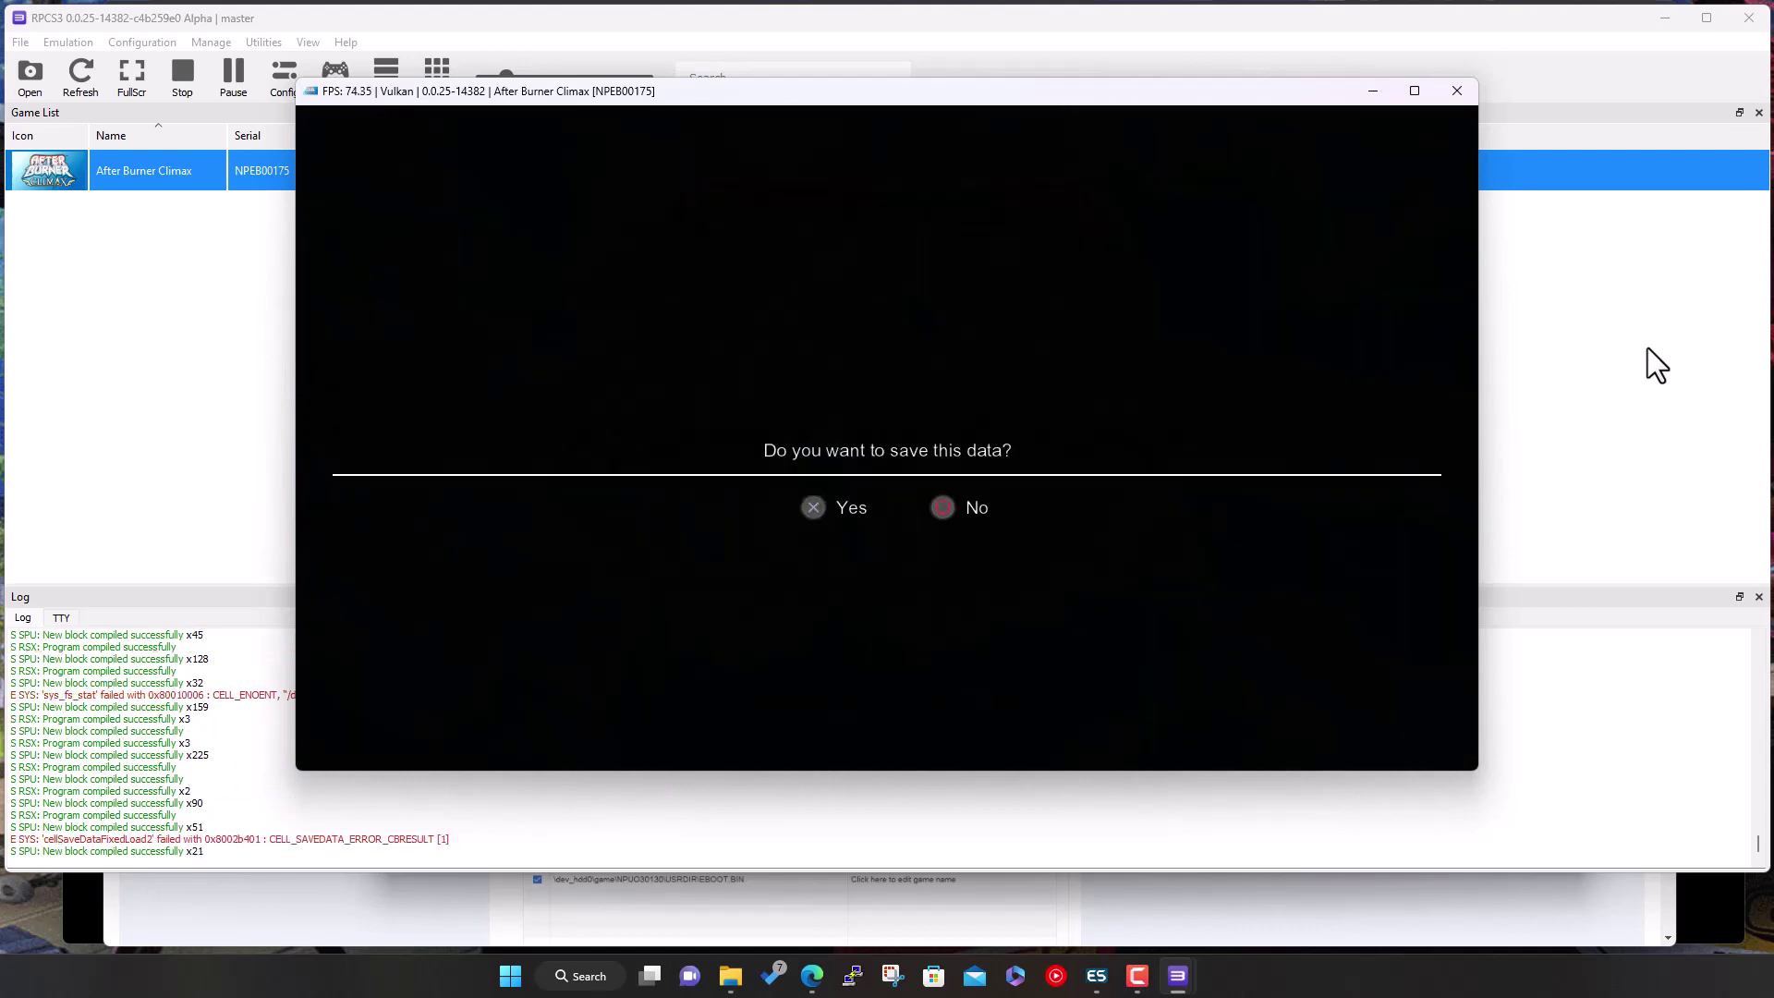
{"action": "key", "text": "x"}
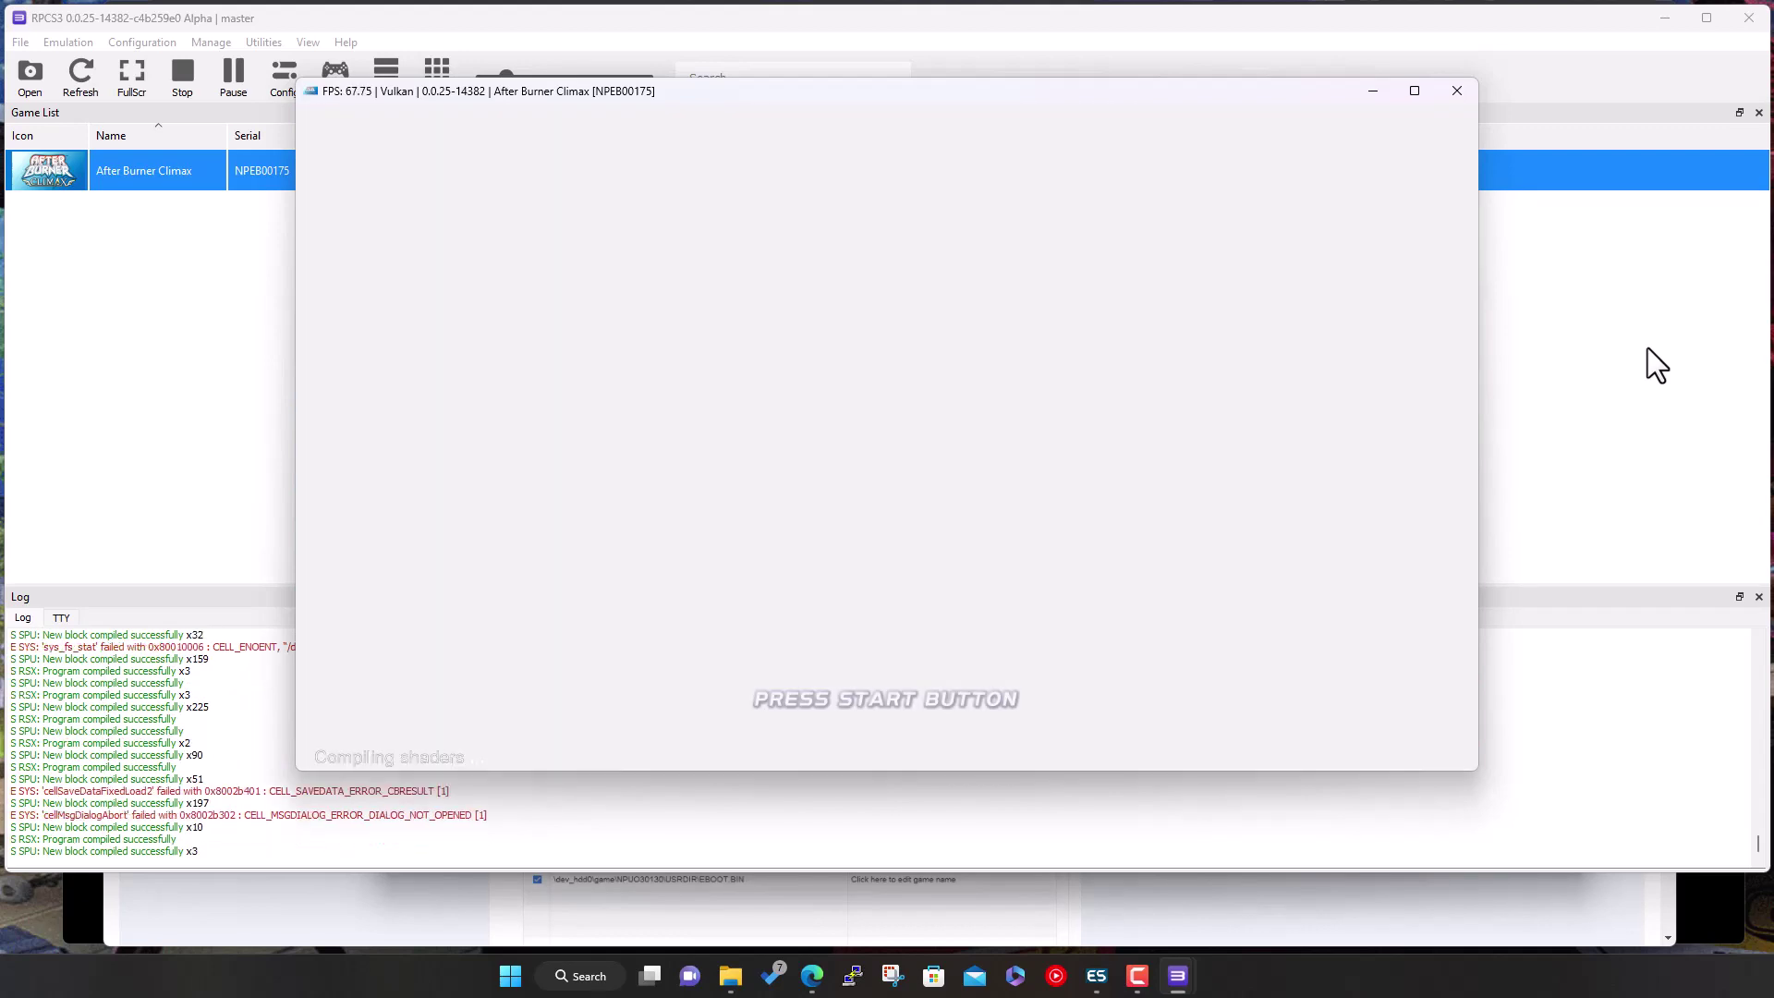
{"action": "key", "text": "Return"}
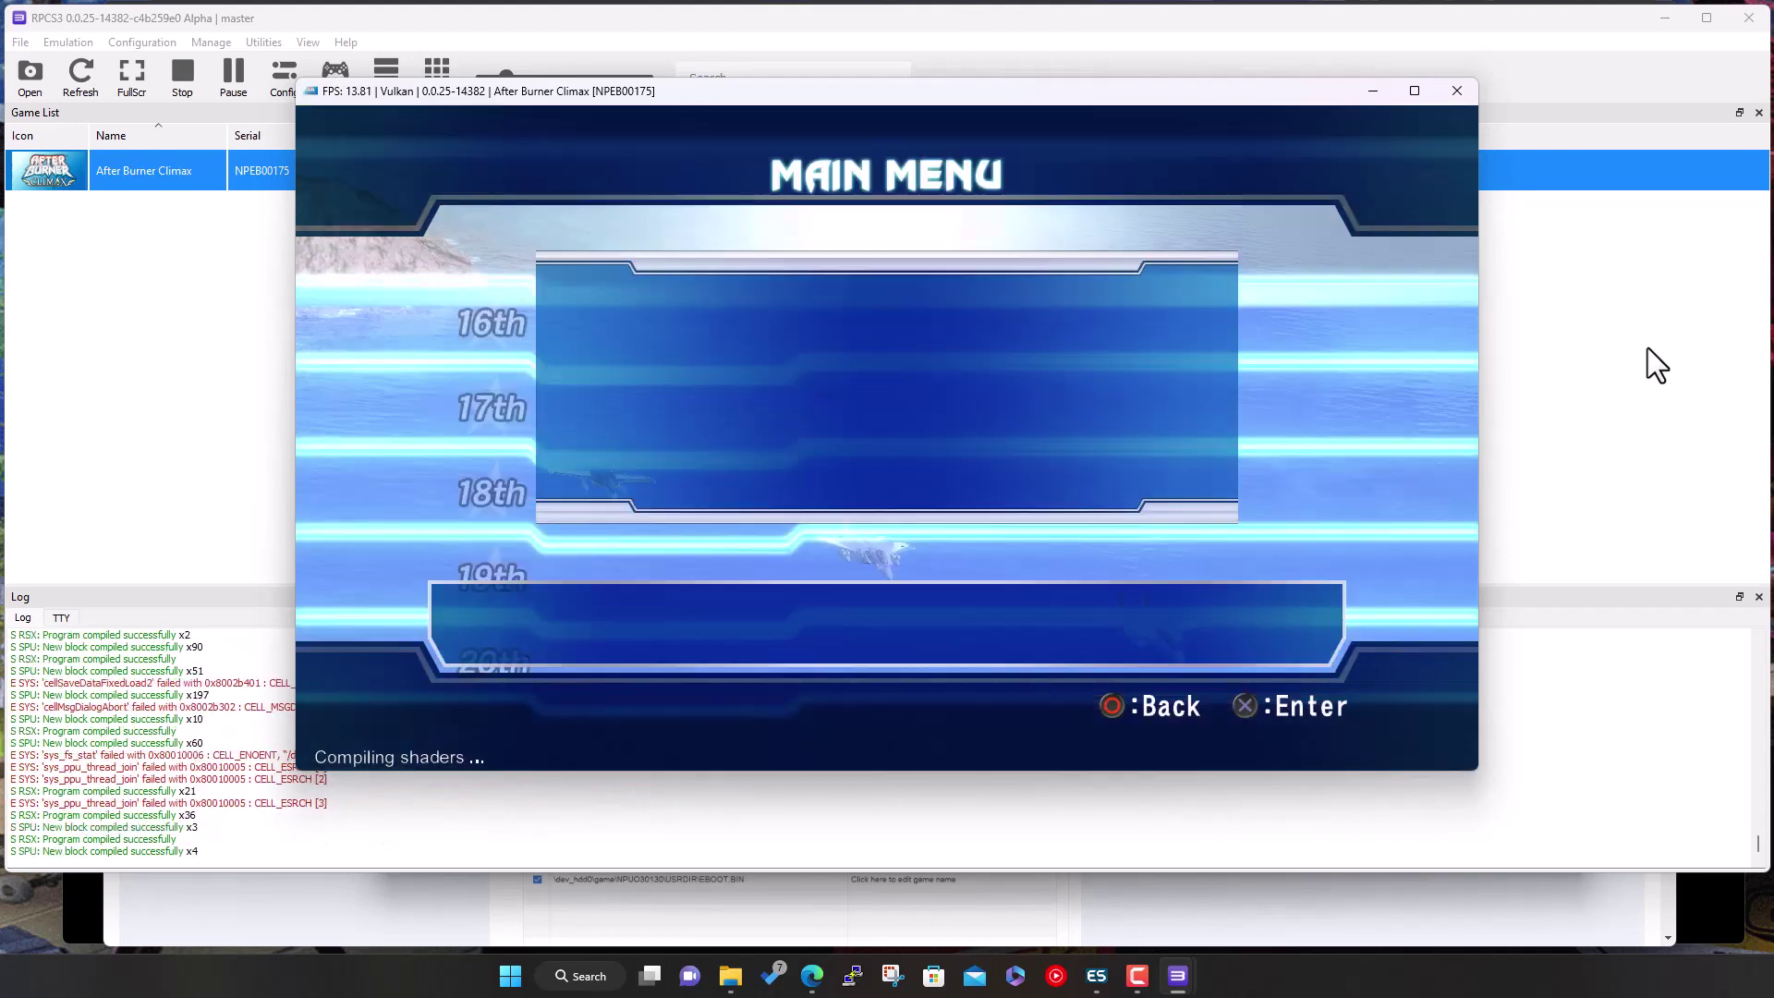
Look through the main menu entries down to Scoreboards and start Arcade mode.
{"action": "key", "text": "Down"}
{"action": "key", "text": "Down"}
{"action": "key", "text": "Down"}
{"action": "key", "text": "Down"}
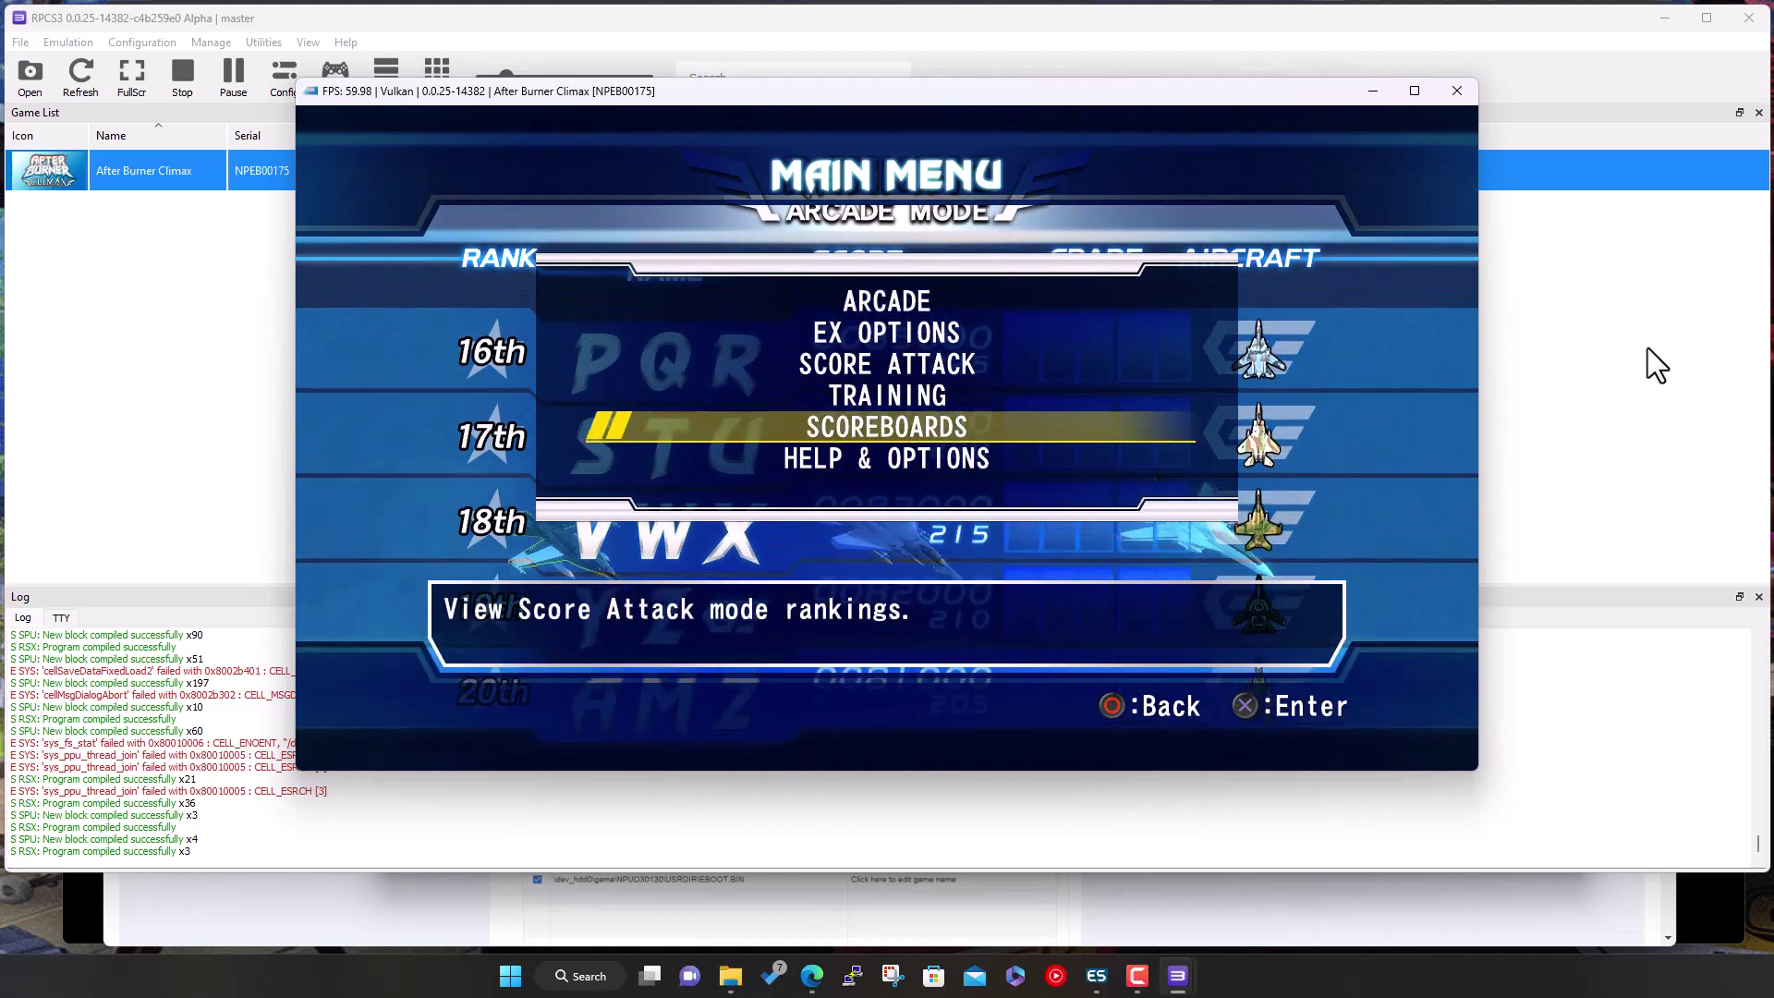
{"action": "key", "text": "Up"}
{"action": "key", "text": "Up"}
{"action": "key", "text": "Up"}
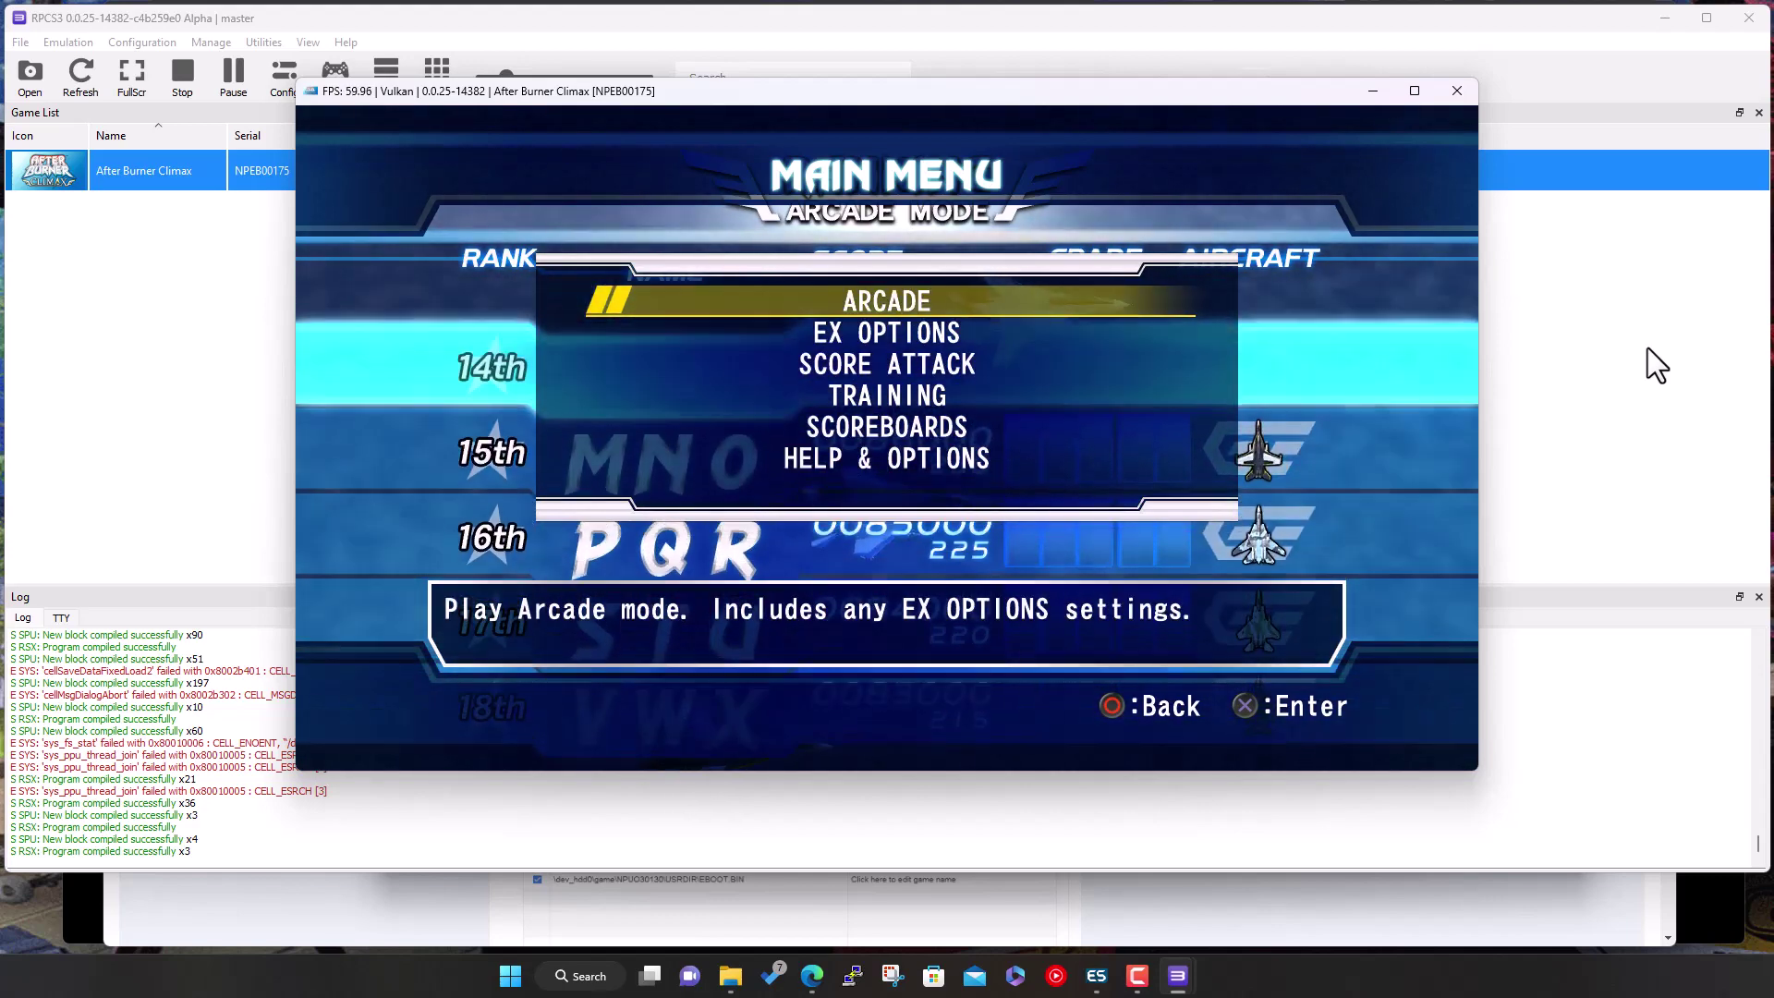
{"action": "key", "text": "x"}
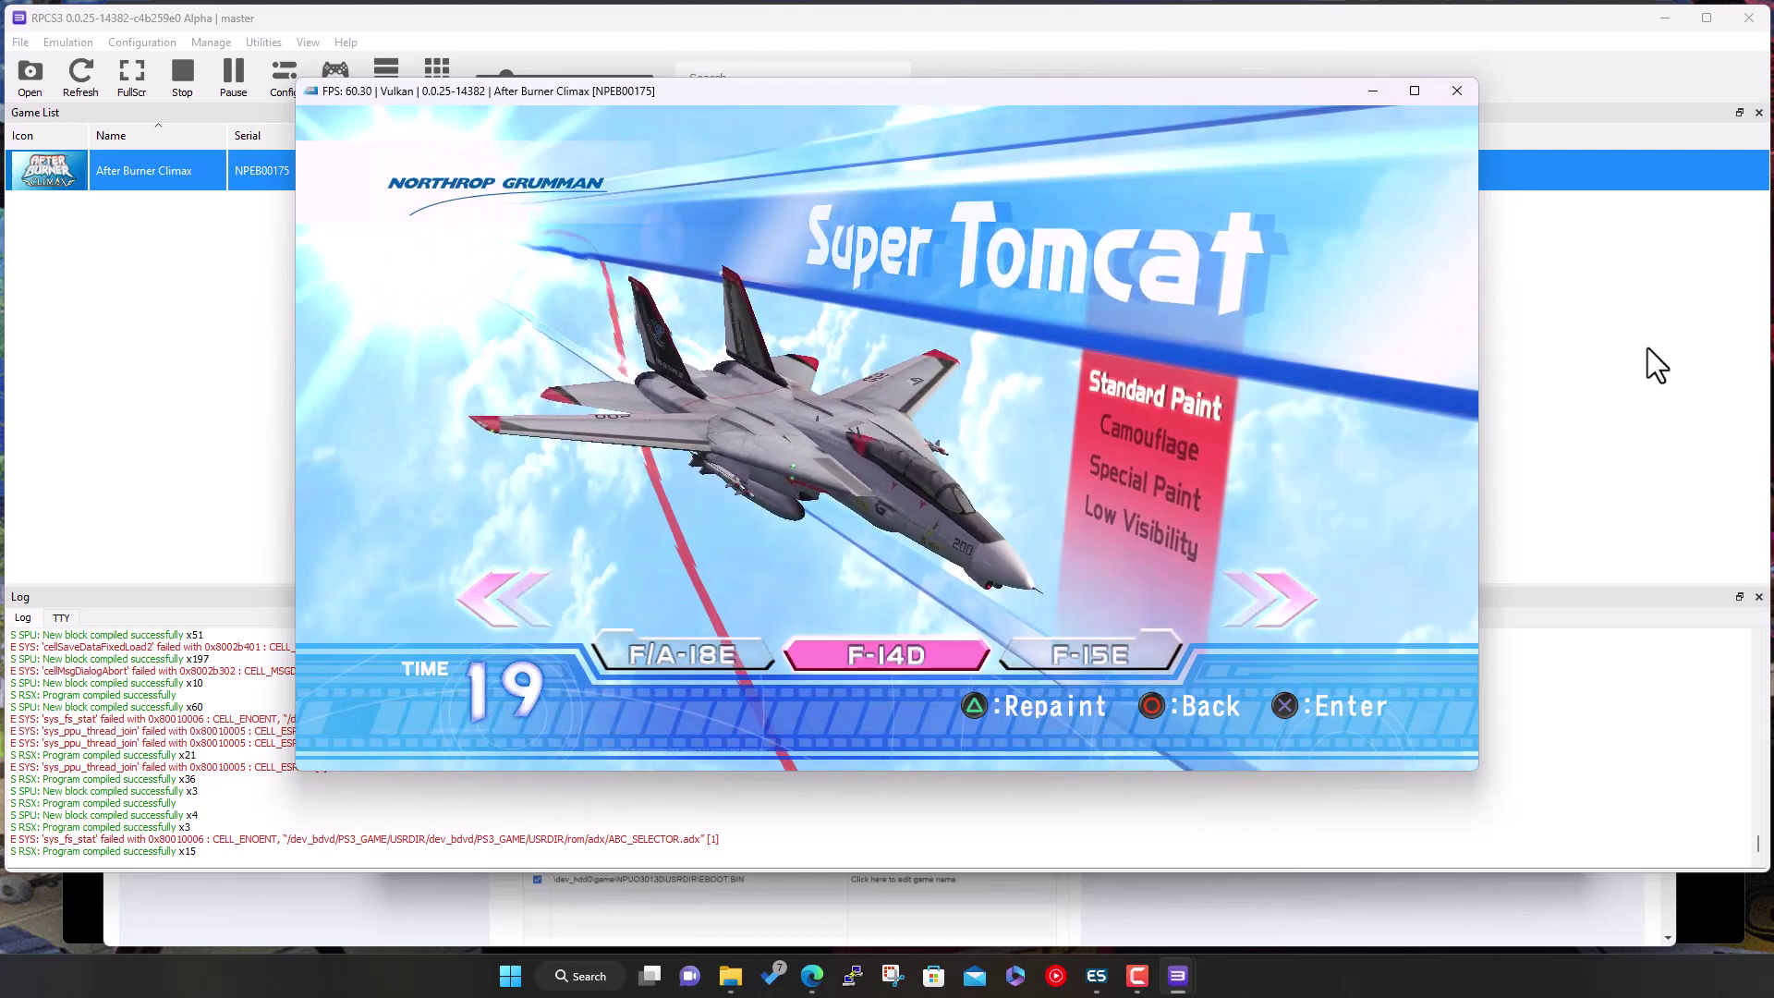
Preview the F-15E and choose the F-14D Super Tomcat in Standard Paint to start the first stage.
{"action": "key", "text": "Right"}
{"action": "key", "text": "Left"}
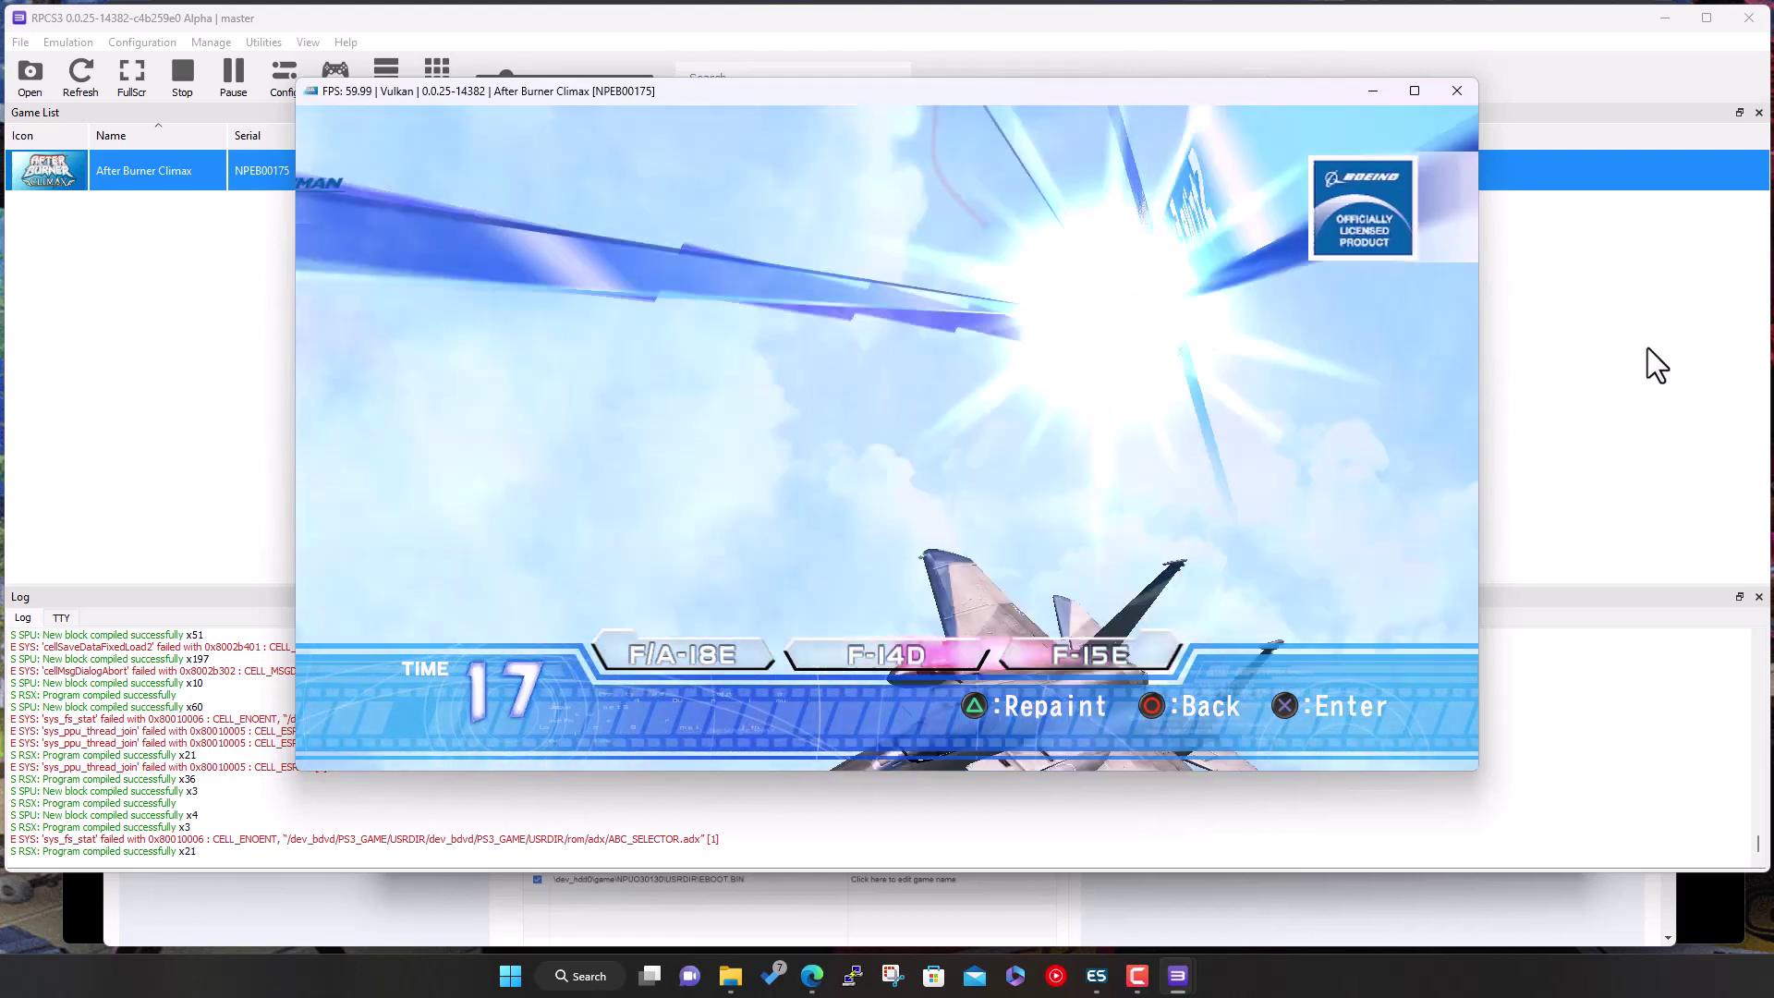
{"action": "key", "text": "Right"}
{"action": "key", "text": "Left"}
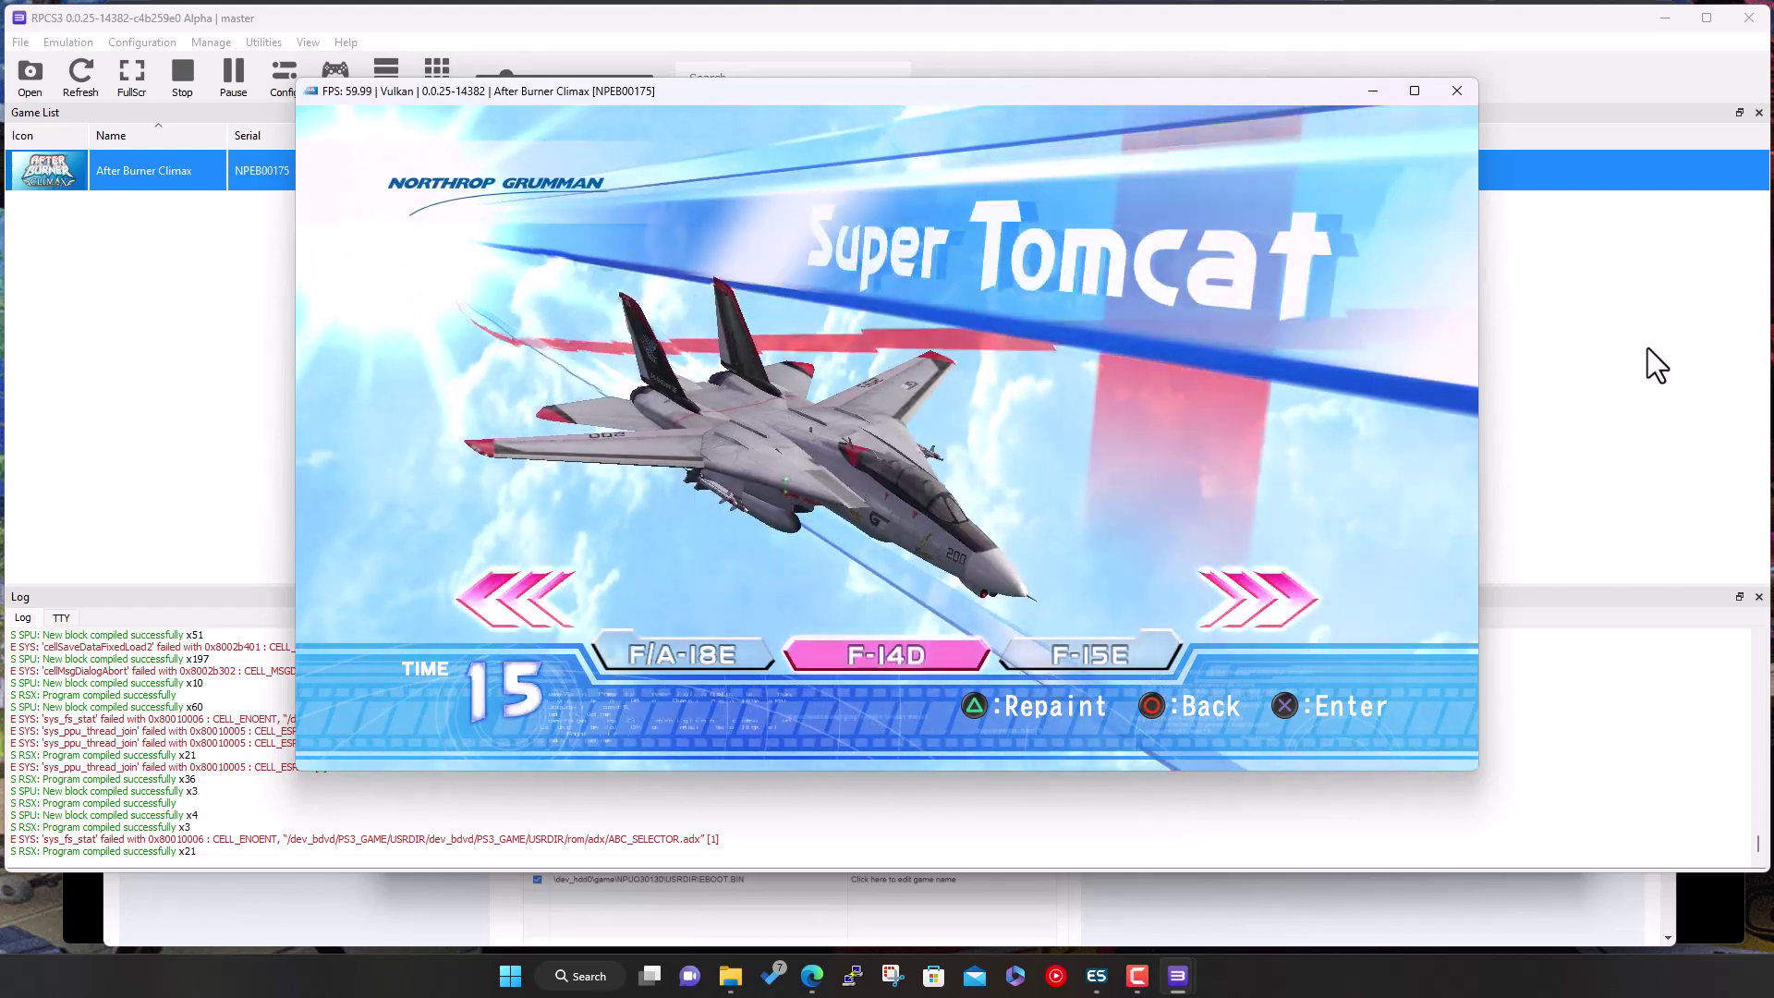
{"action": "key", "text": "x"}
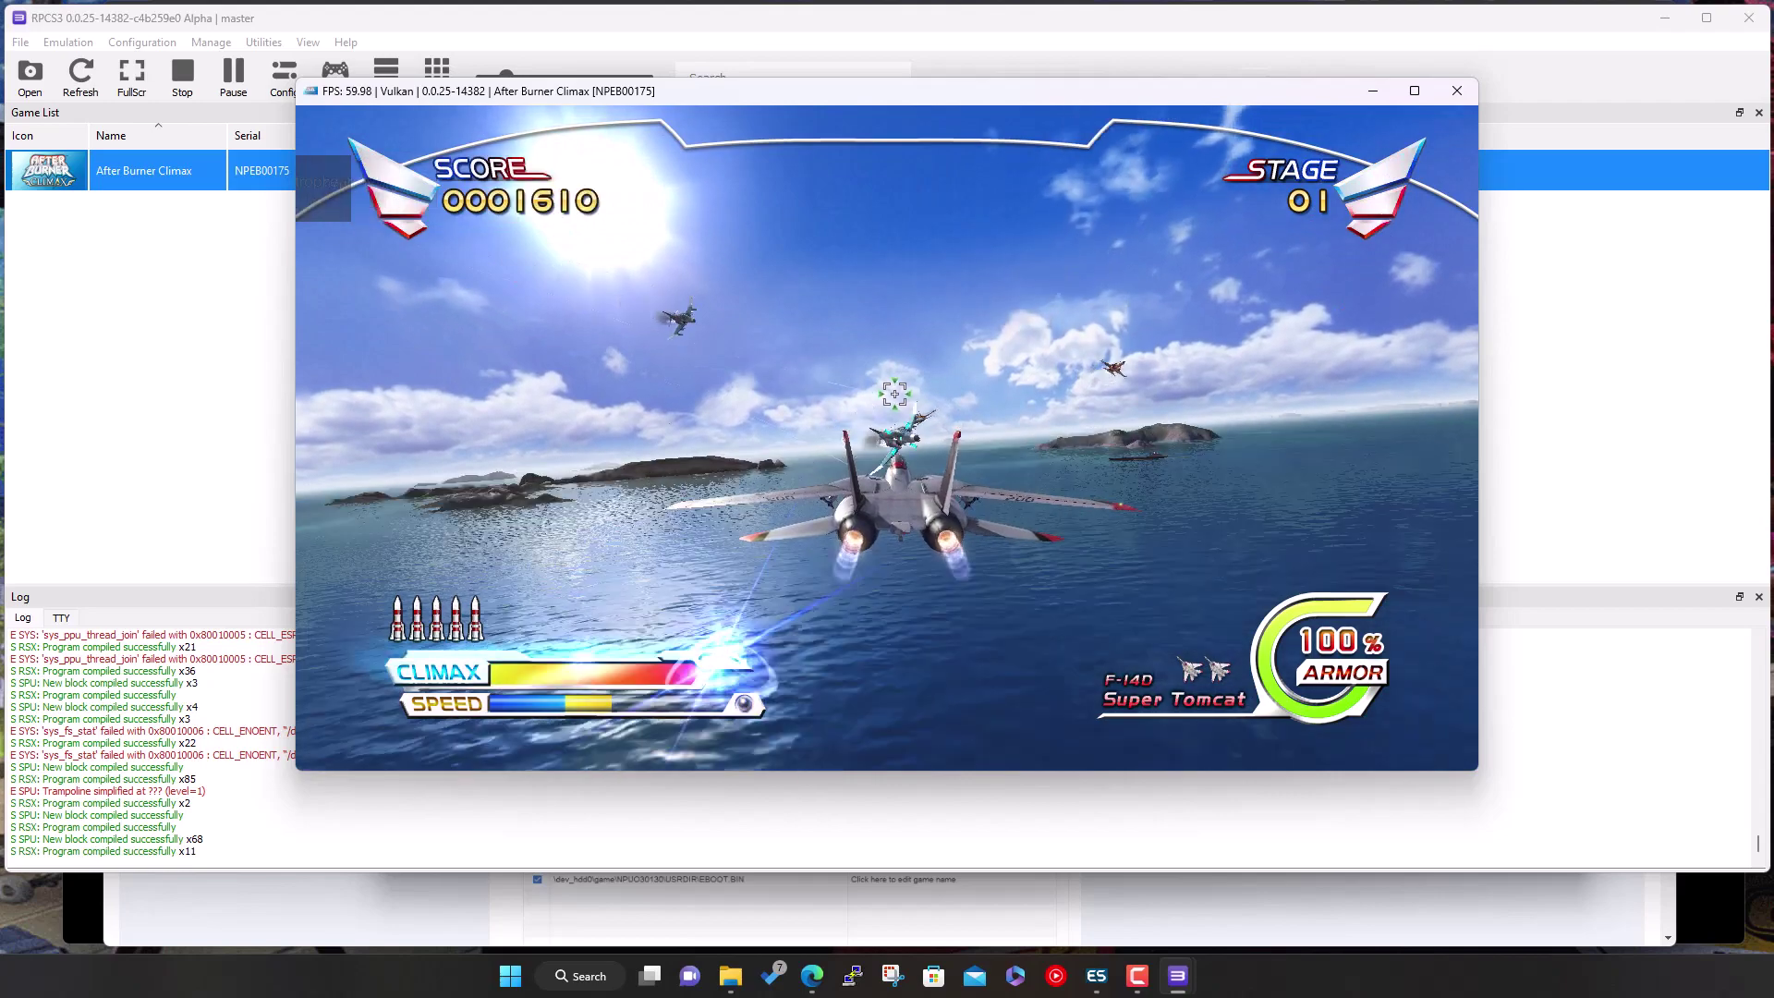
Close the After Burner Climax window and RPCS3's error dialog, and return to the RetroBat FAQ entry on adding PS3 games.
{"action": "left_click", "coordinate": [1455, 90]}
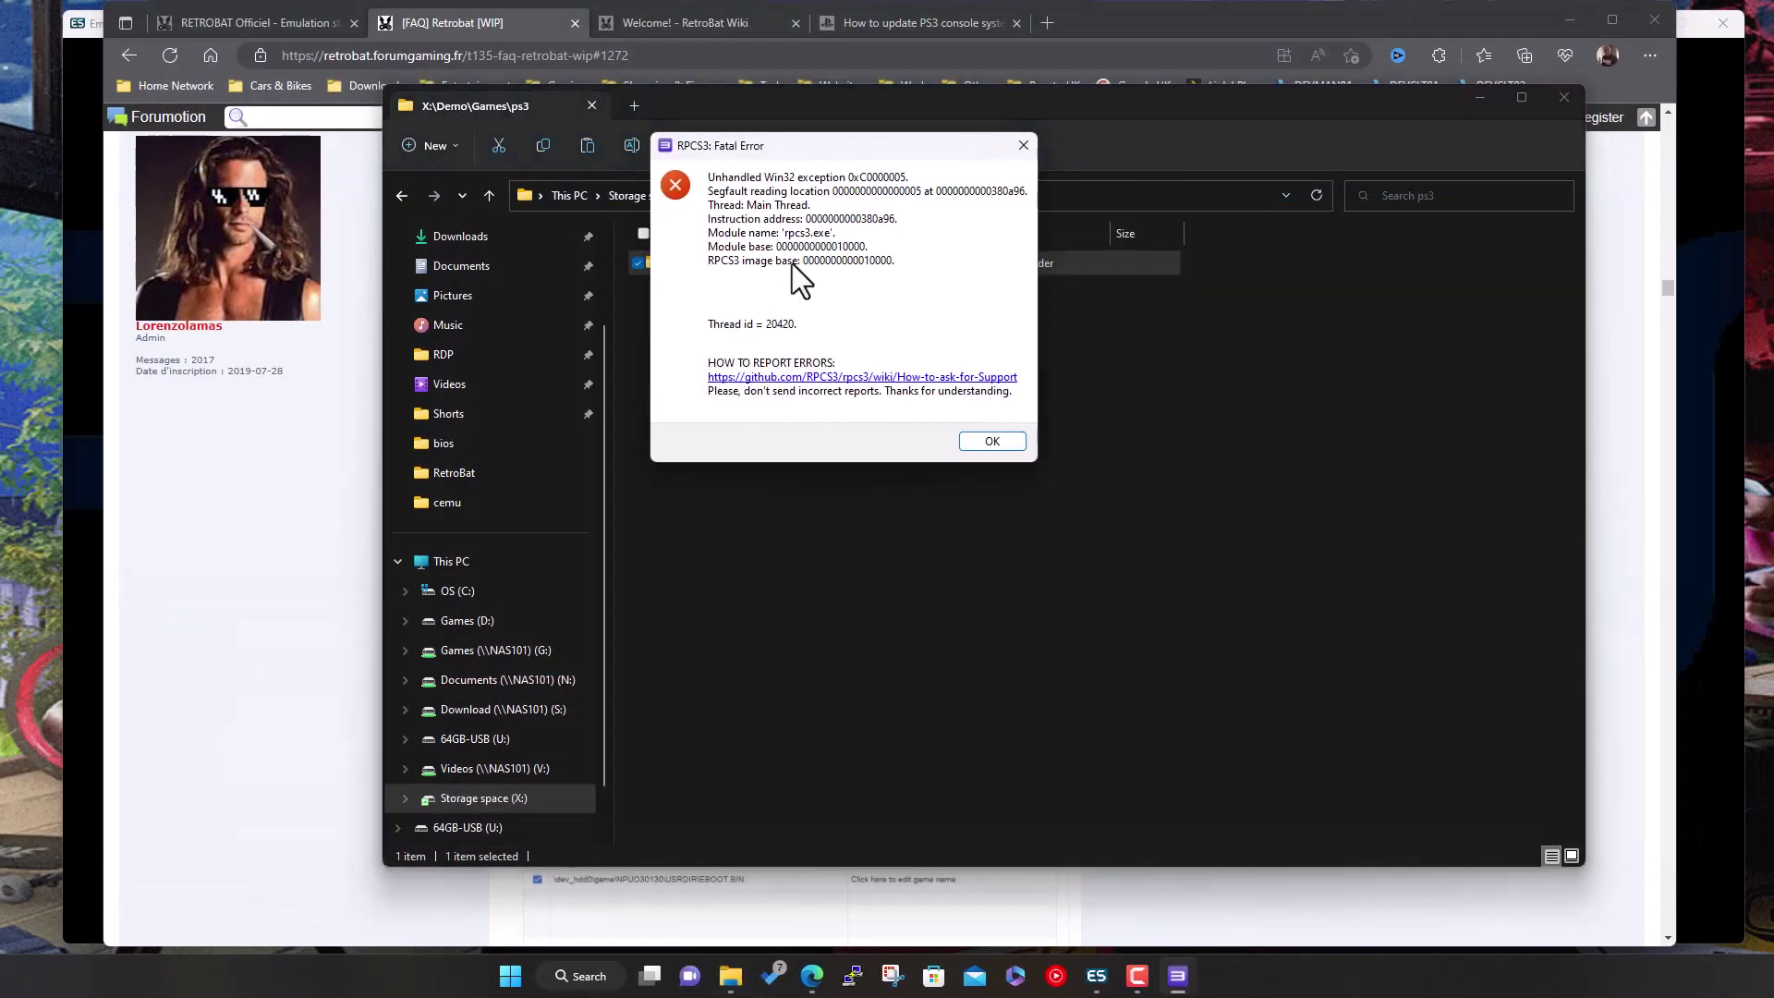
{"action": "left_click", "coordinate": [983, 443]}
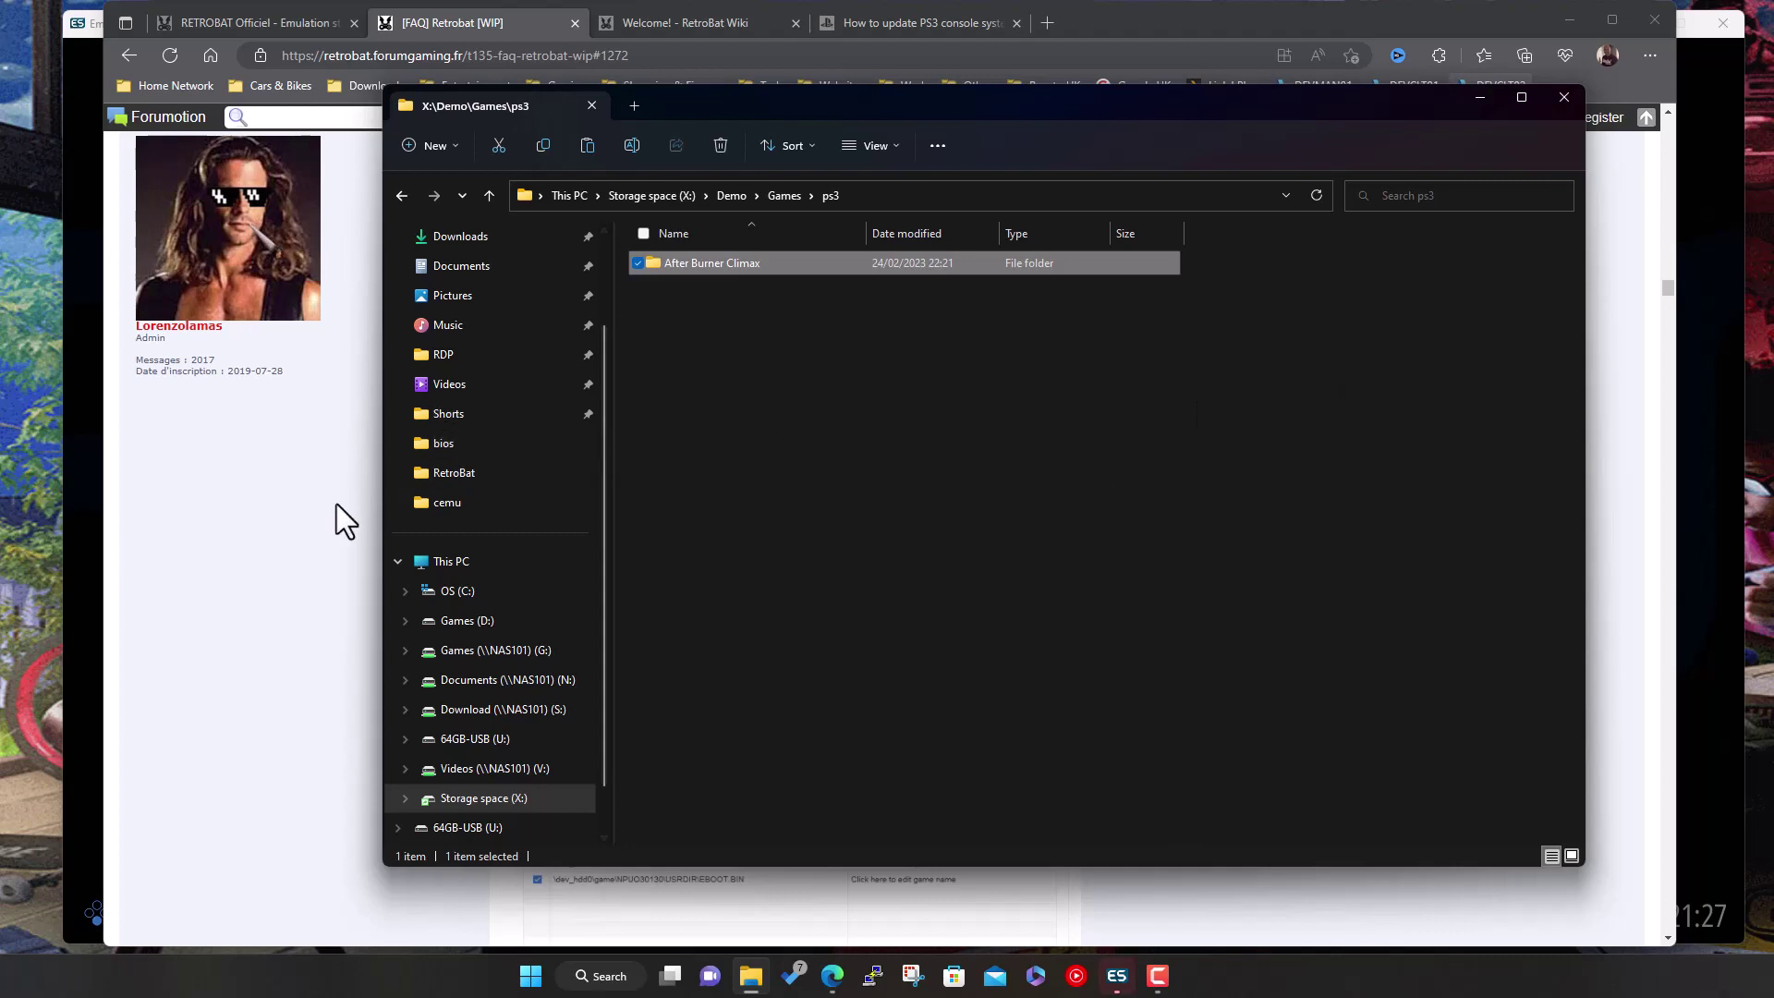
{"action": "left_click", "coordinate": [267, 510]}
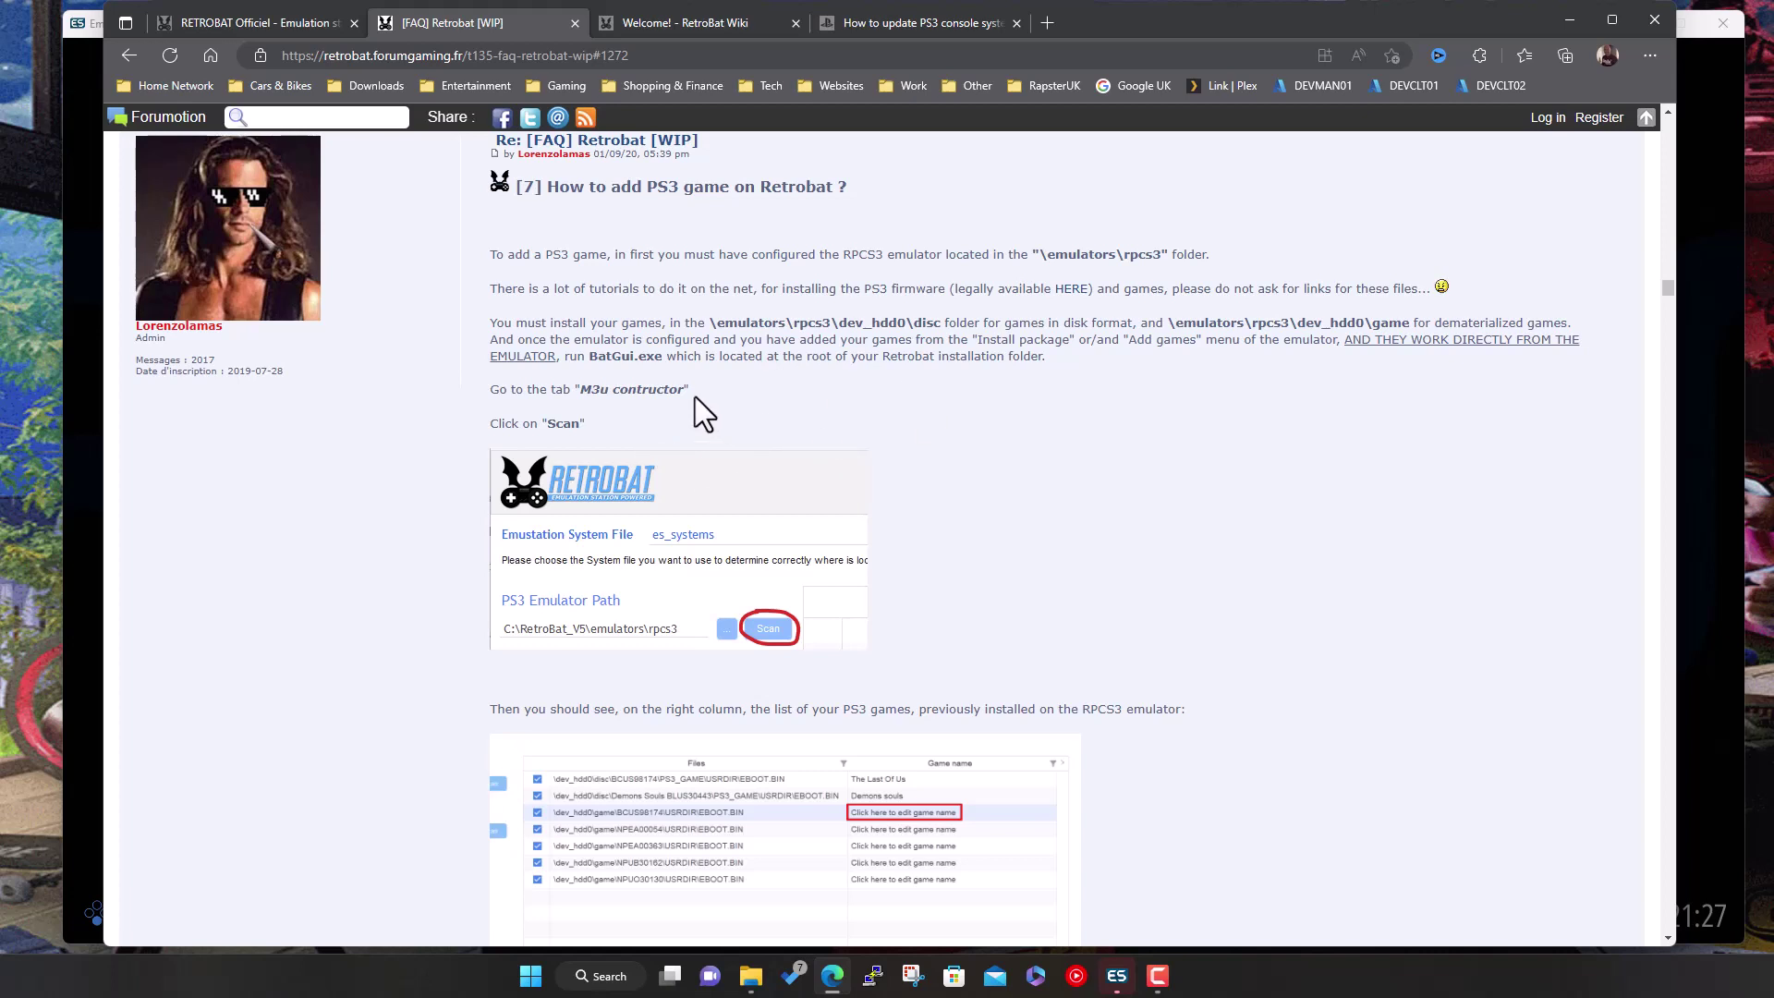
{"action": "scroll", "coordinate": [702, 416], "scroll_direction": "down", "scroll_amount": 1}
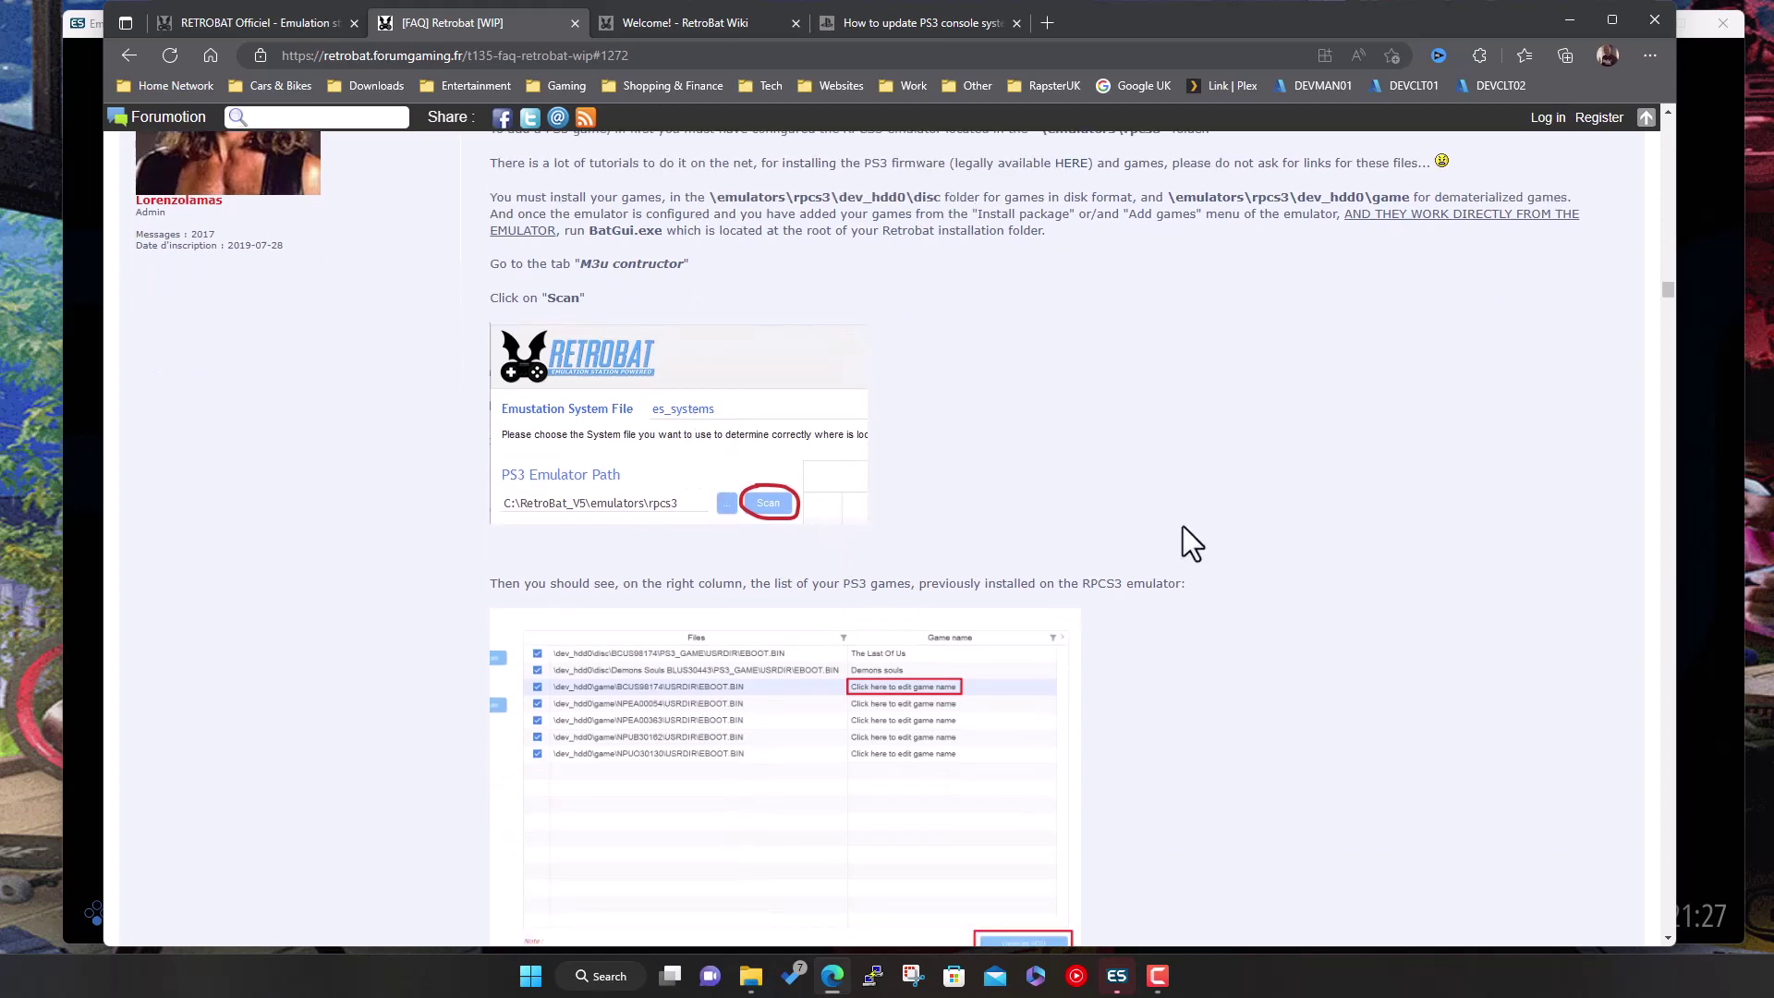
Switch to EmulationStation, dismiss the emulator error, and go back to the RetroBat system selection.
{"action": "left_click", "coordinate": [1117, 977]}
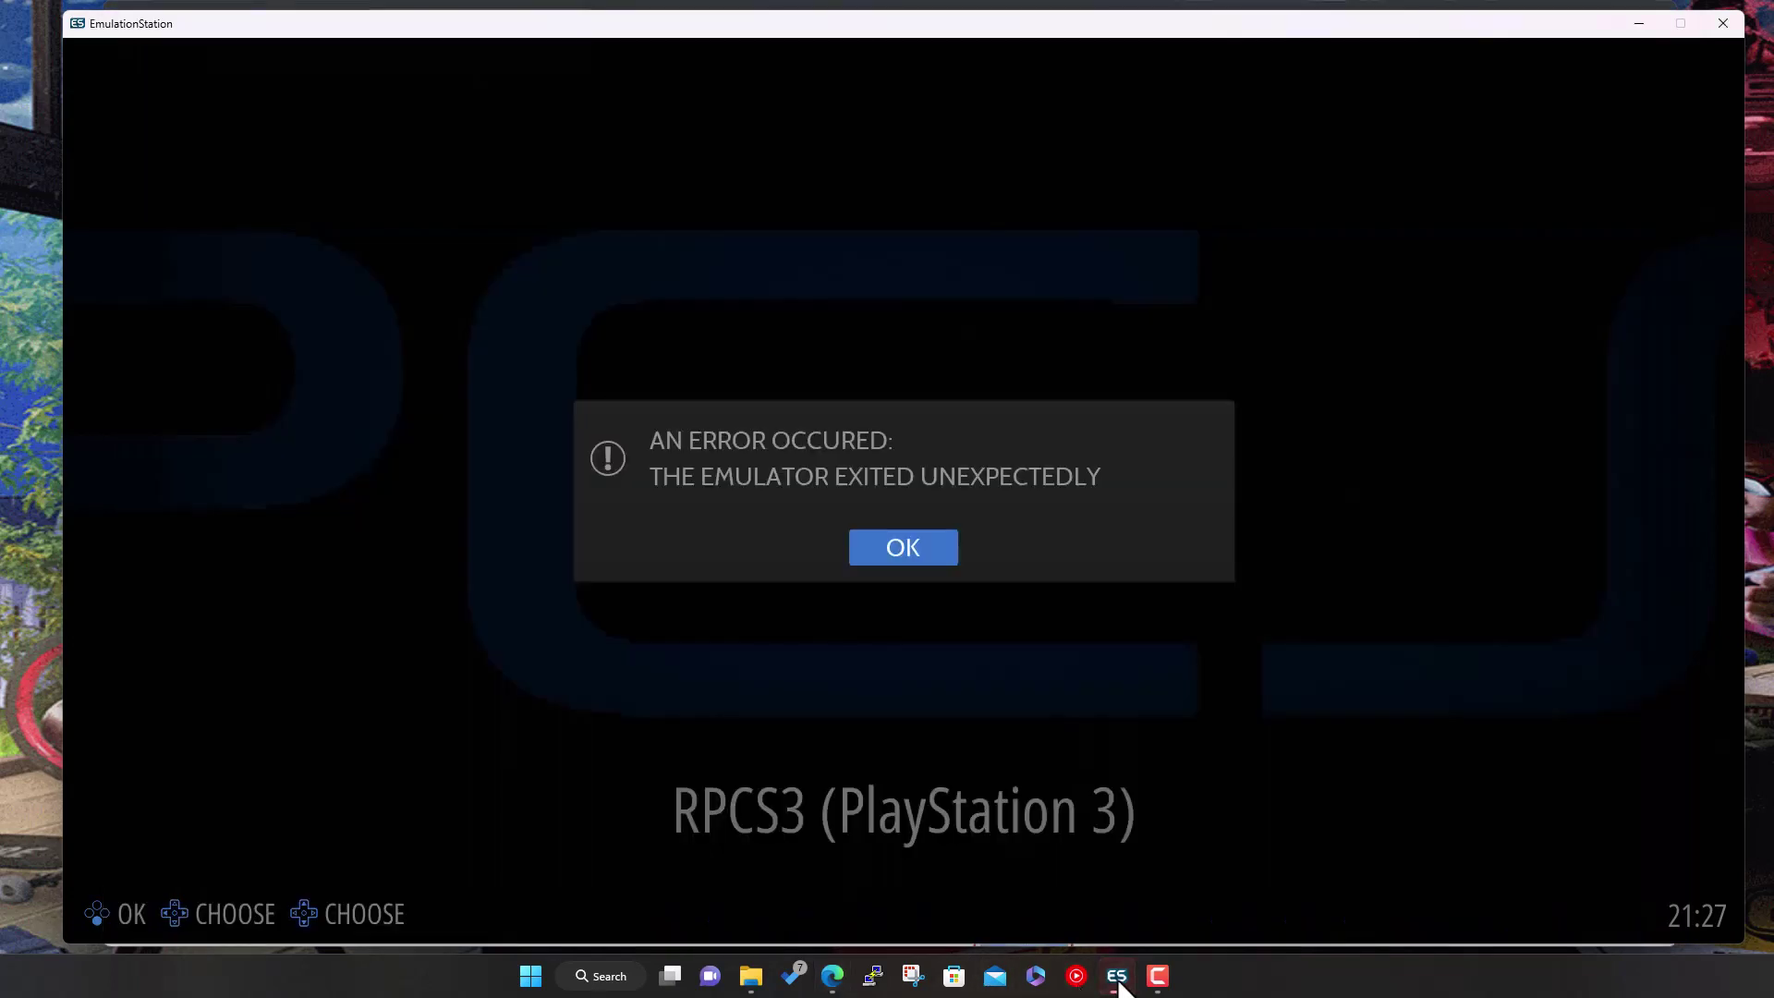
{"action": "left_click", "coordinate": [929, 560]}
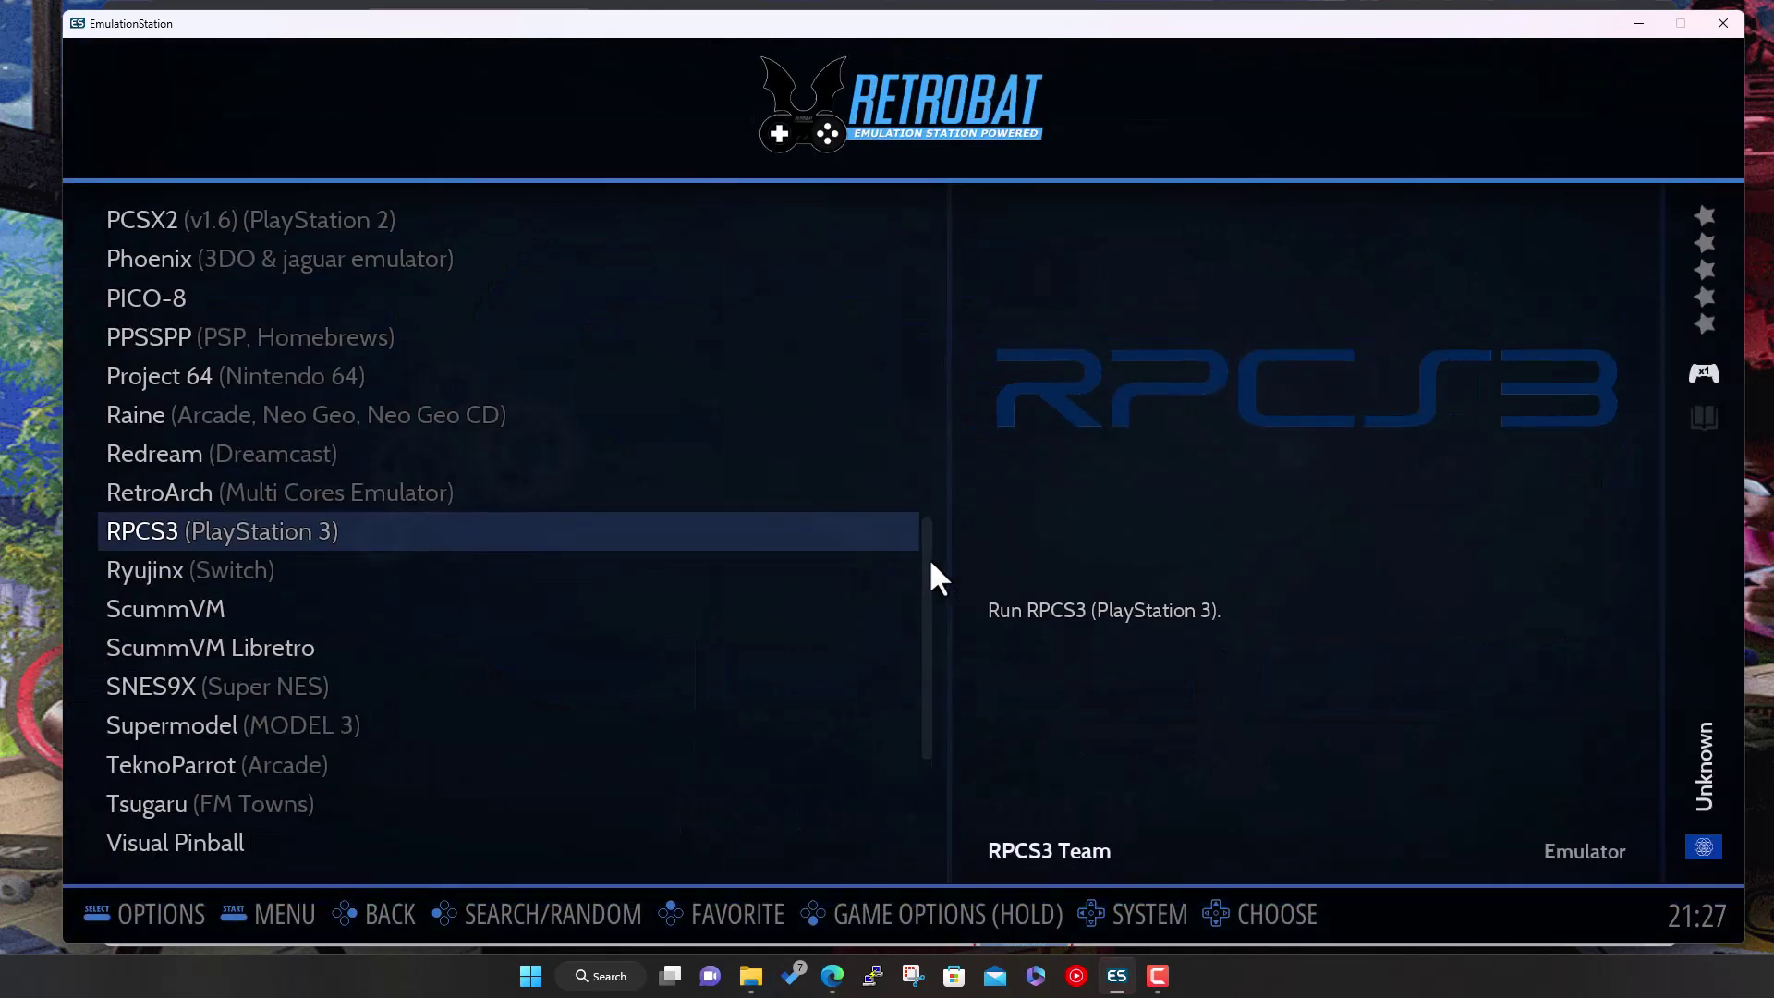
{"action": "key", "text": "Escape"}
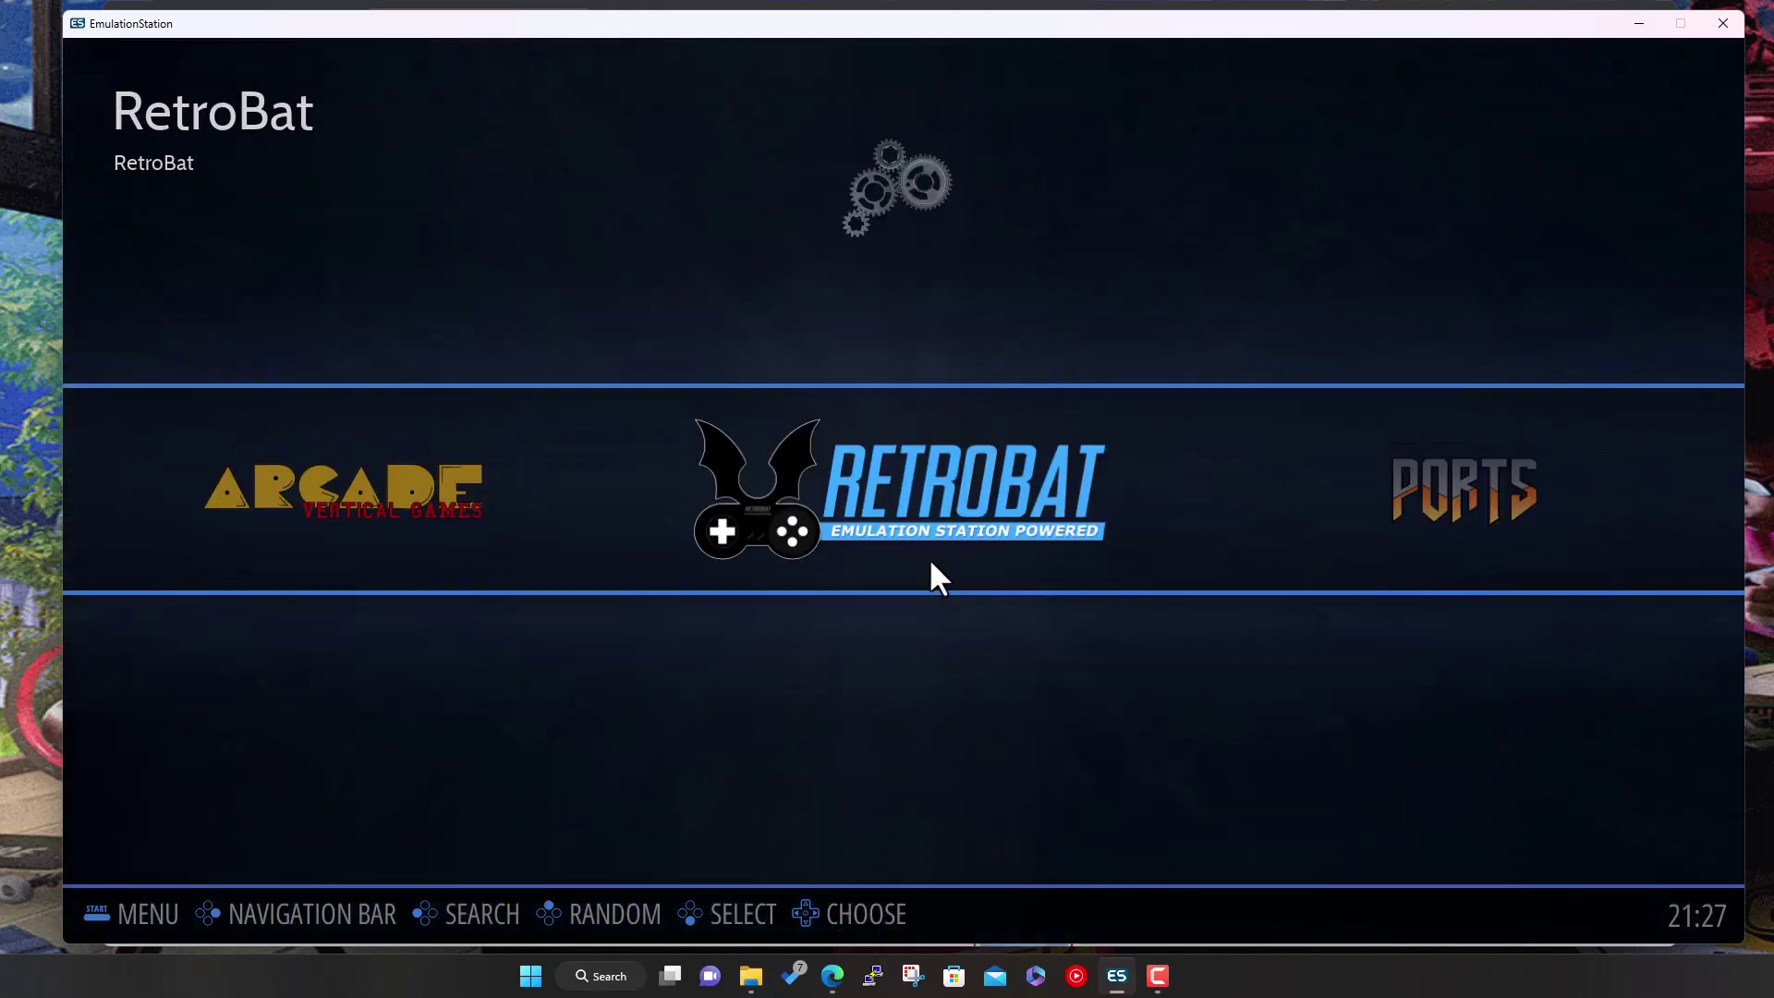
Quit EmulationStation from its main menu.
{"action": "key", "text": "Escape"}
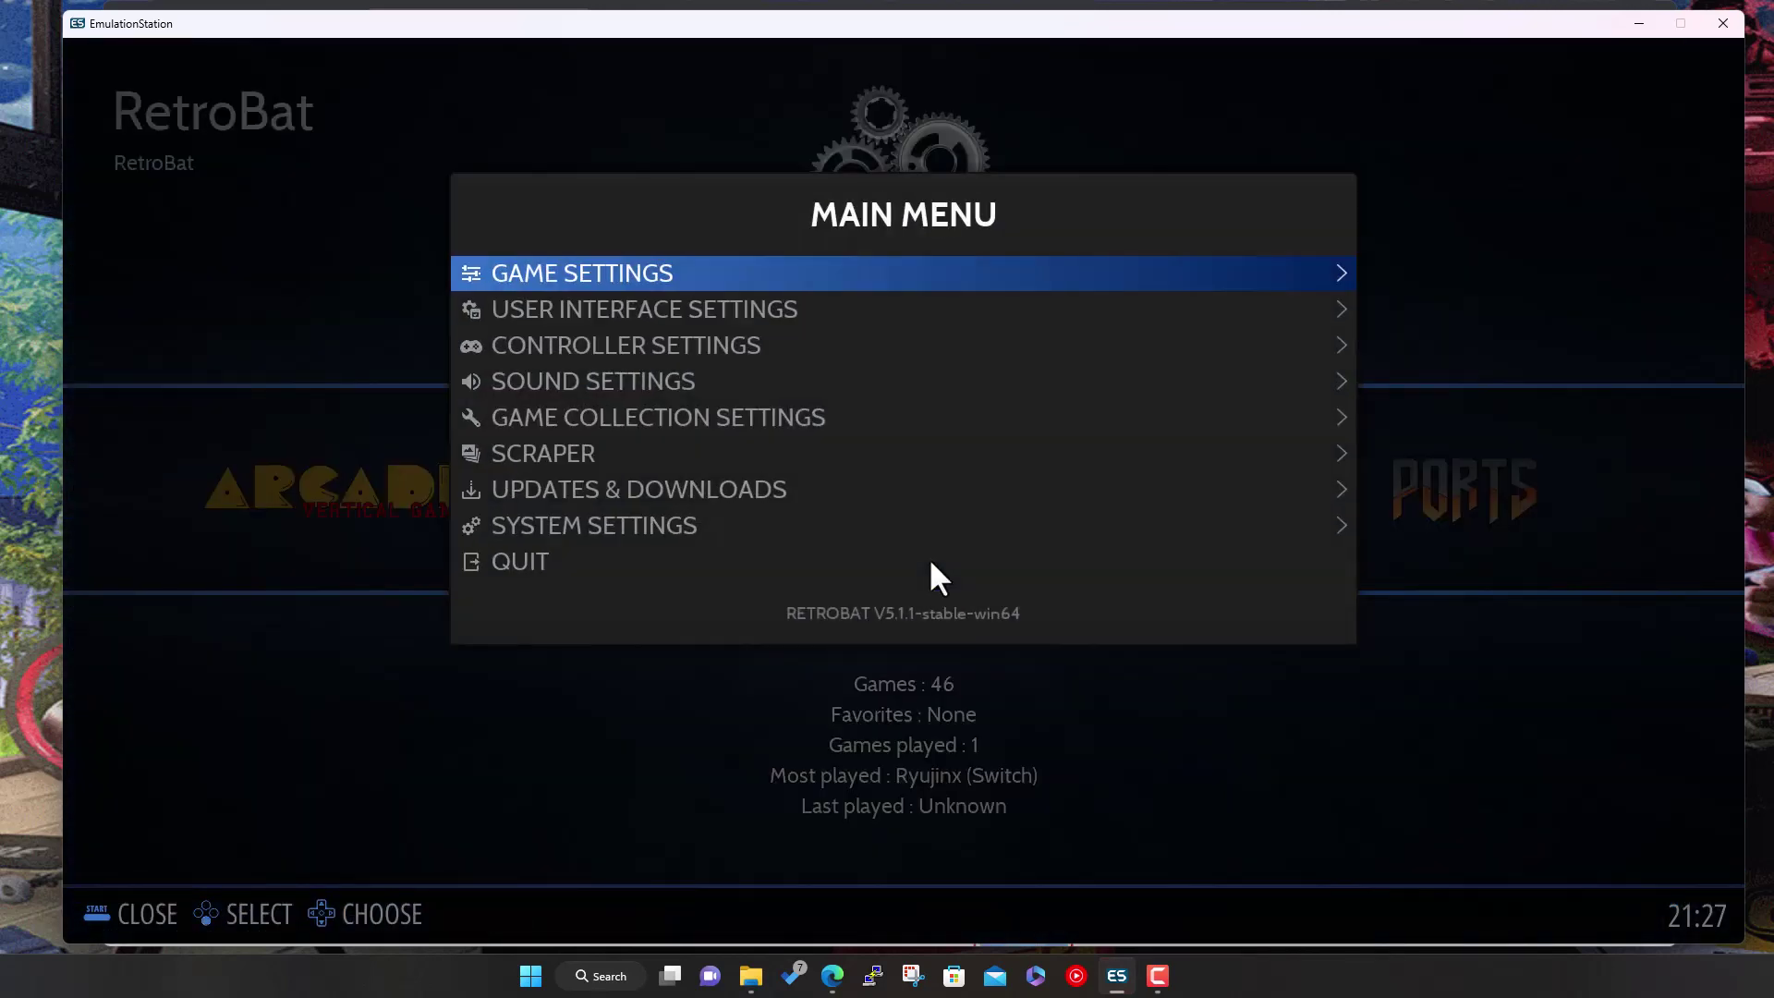
{"action": "key", "text": "Down"}
{"action": "key", "text": "Down"}
{"action": "key", "text": "Down"}
{"action": "key", "text": "Down"}
{"action": "key", "text": "Down"}
{"action": "key", "text": "Down"}
{"action": "key", "text": "Down"}
{"action": "key", "text": "Down"}
{"action": "key", "text": "Return"}
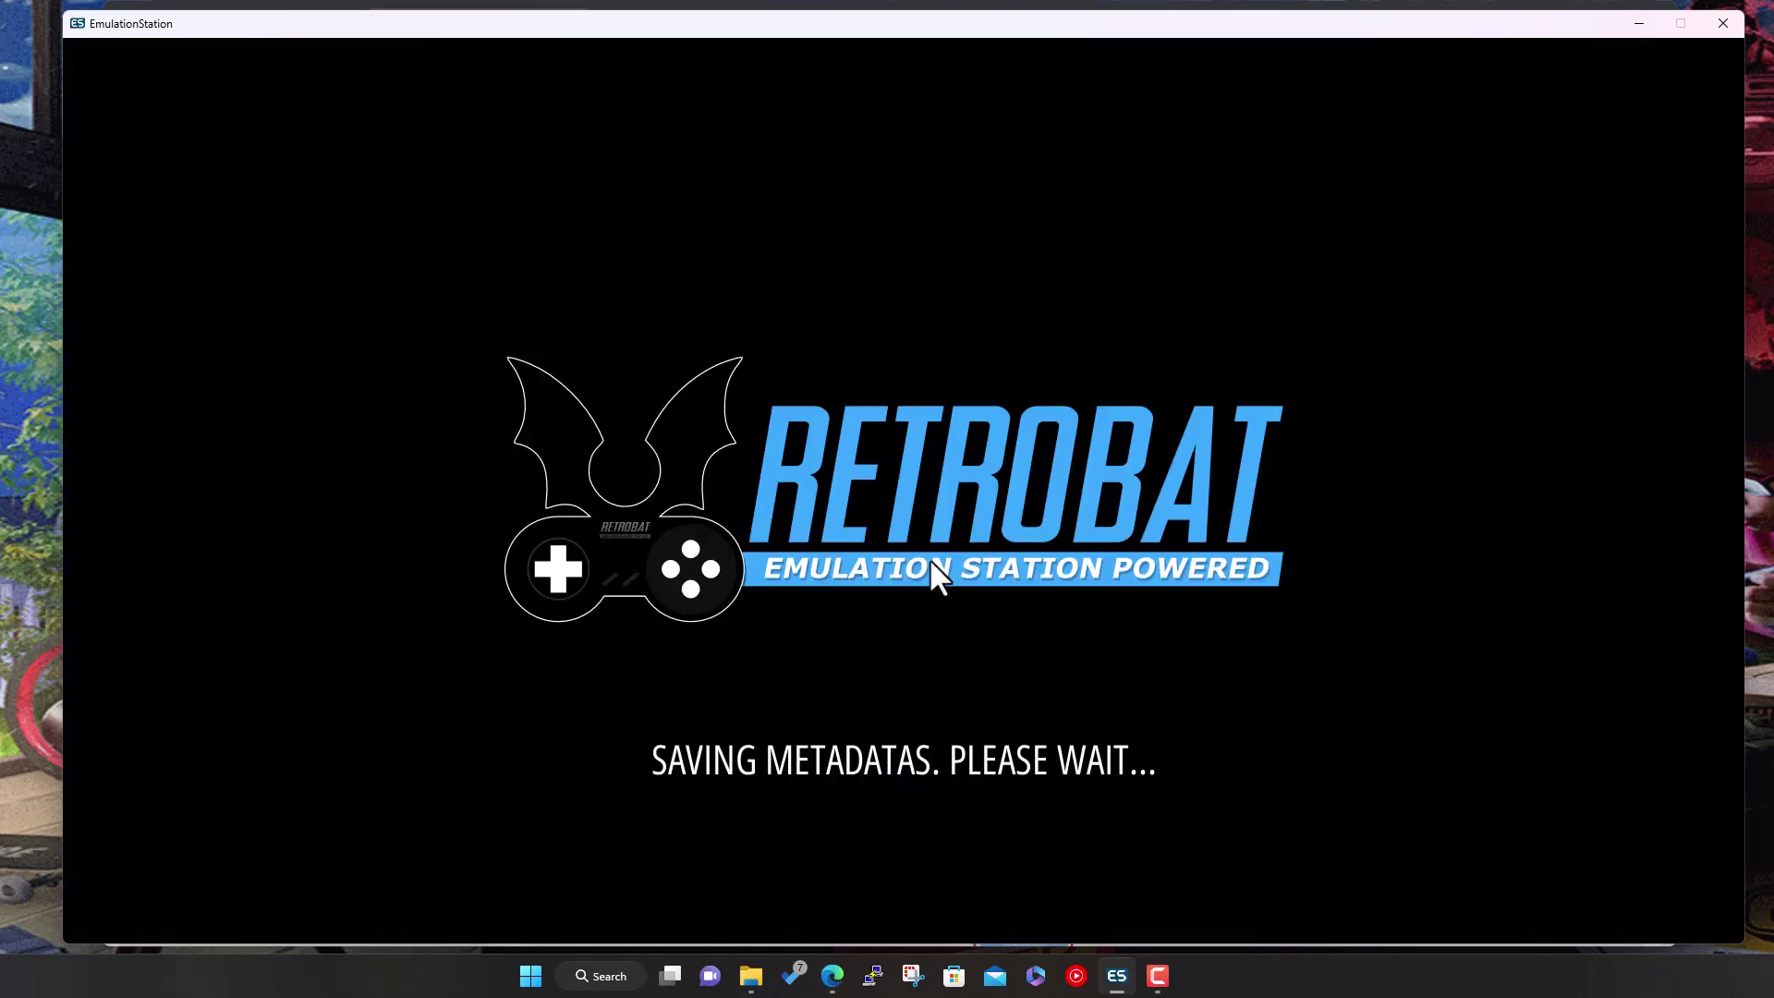
Run BatGui.exe from X:\Demo\RetroBat, minimize File Explorer and launch the M3U Creator.
{"action": "left_click", "coordinate": [771, 975]}
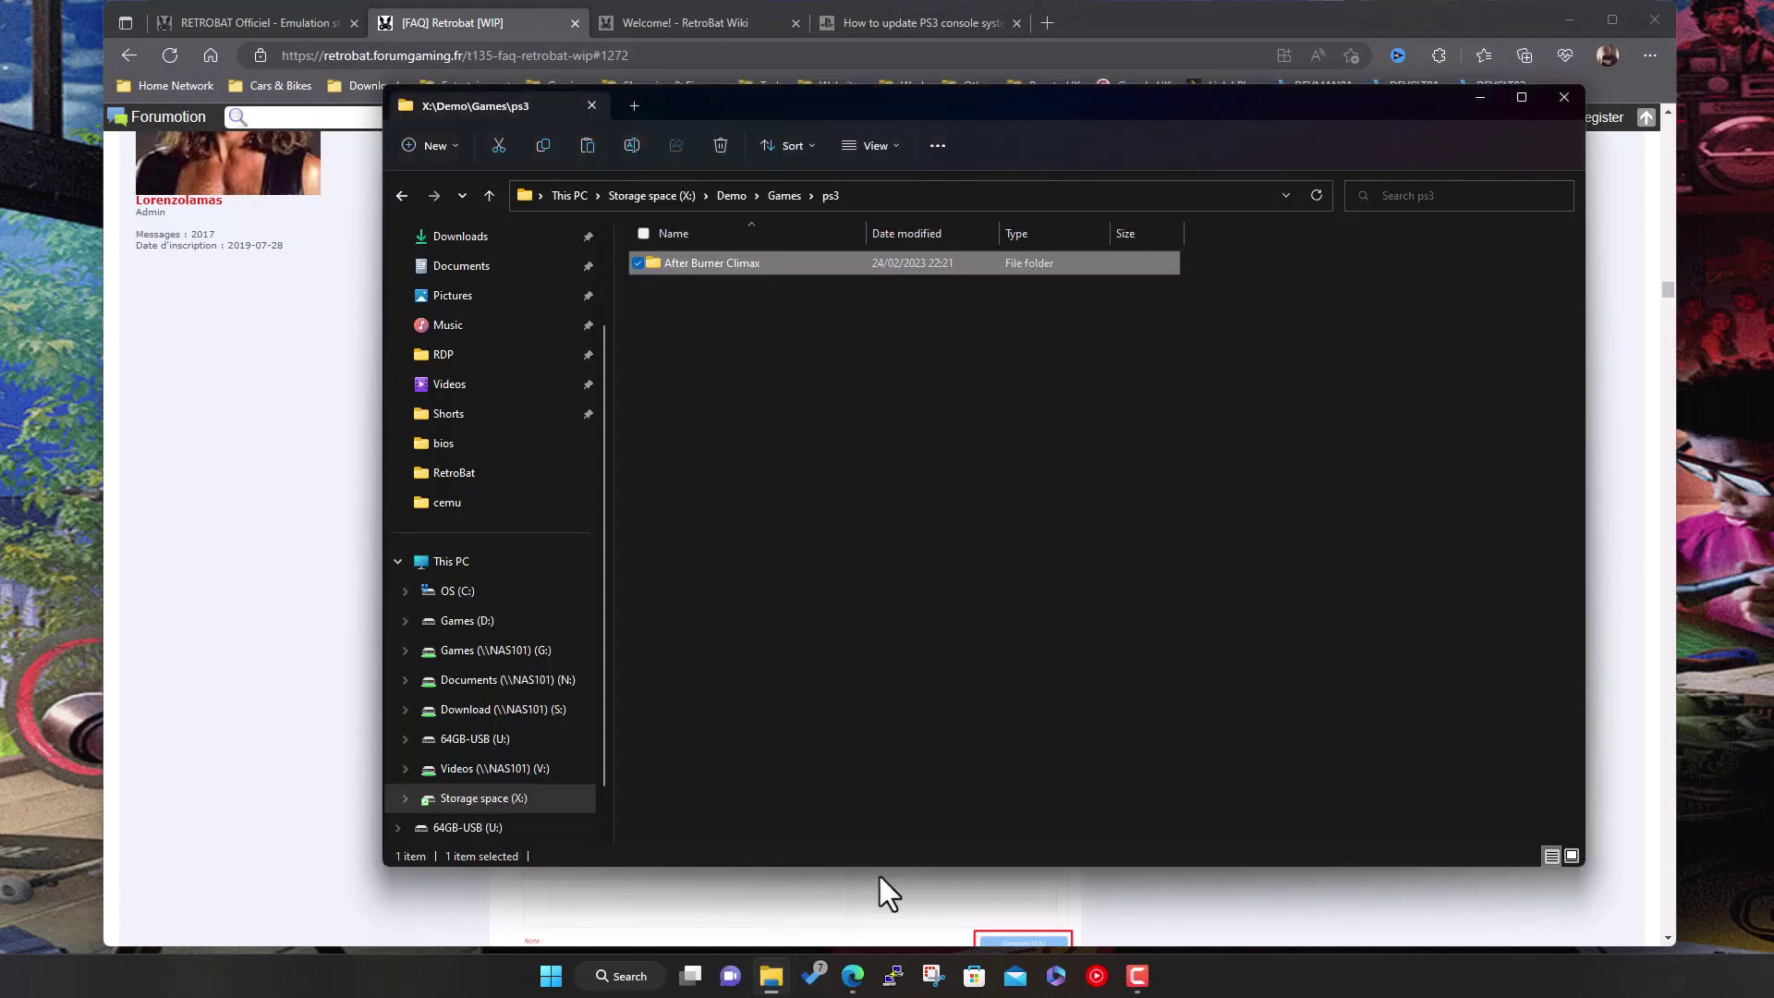
{"action": "left_click", "coordinate": [731, 195]}
{"action": "double_click", "coordinate": [704, 319]}
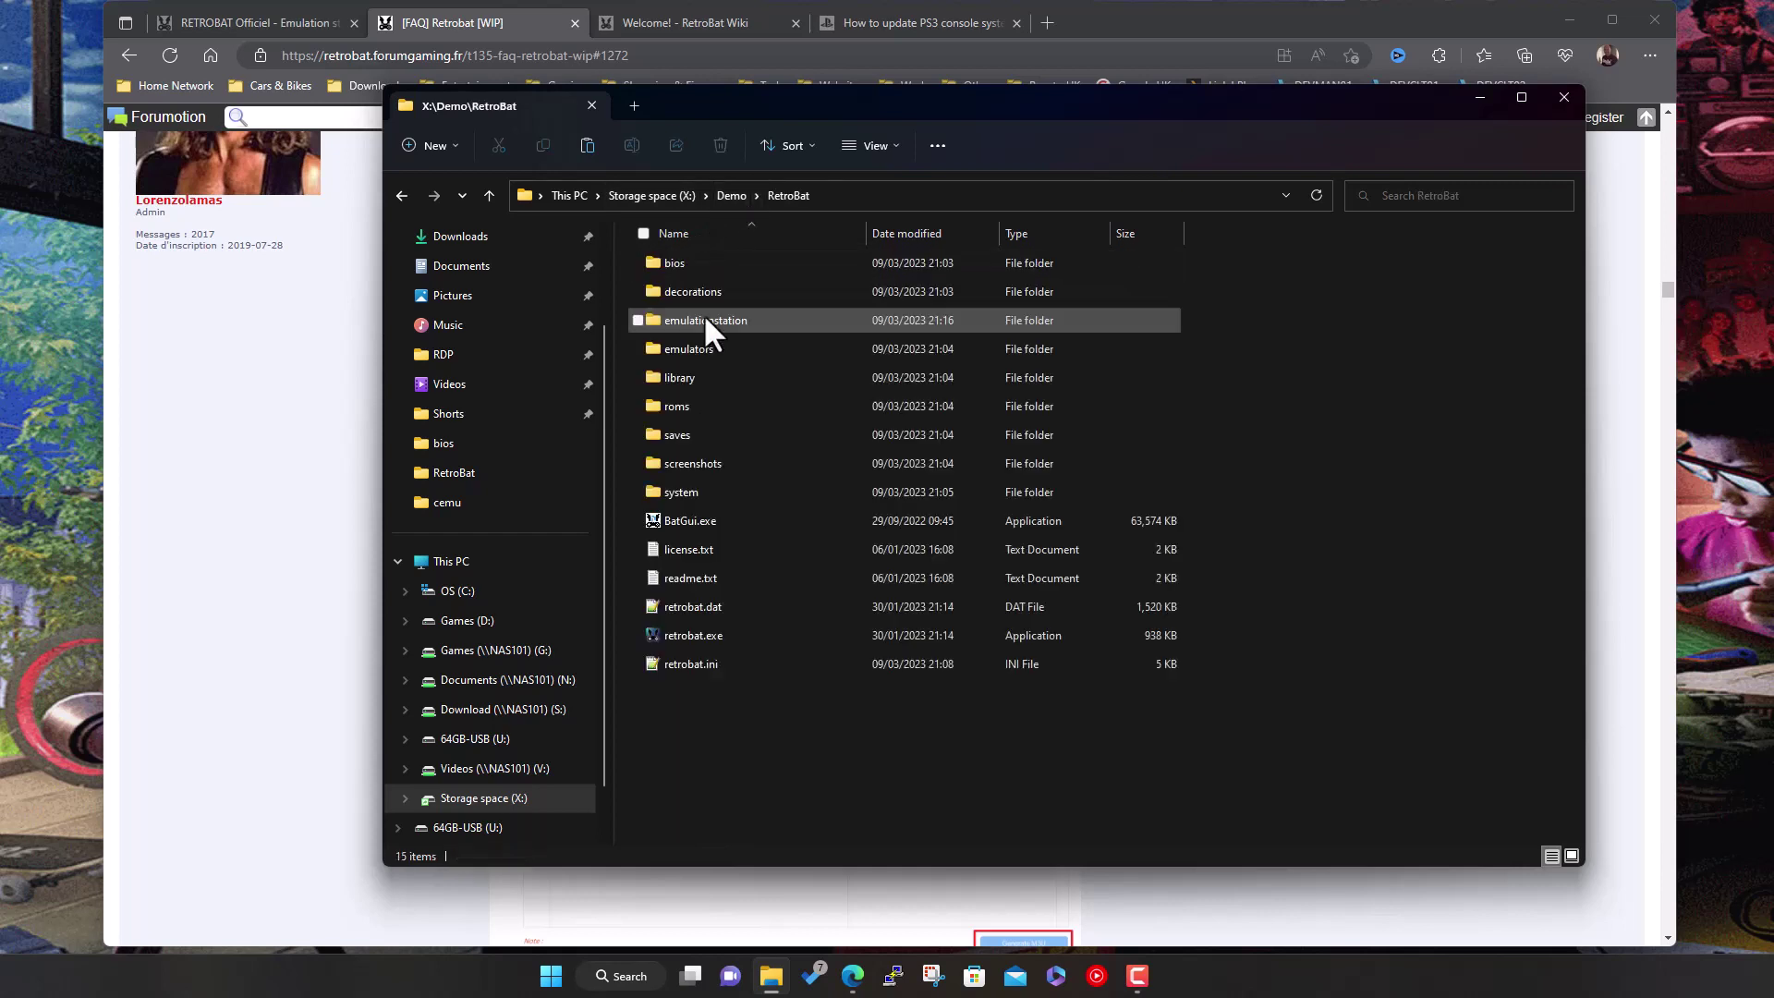
{"action": "double_click", "coordinate": [721, 518]}
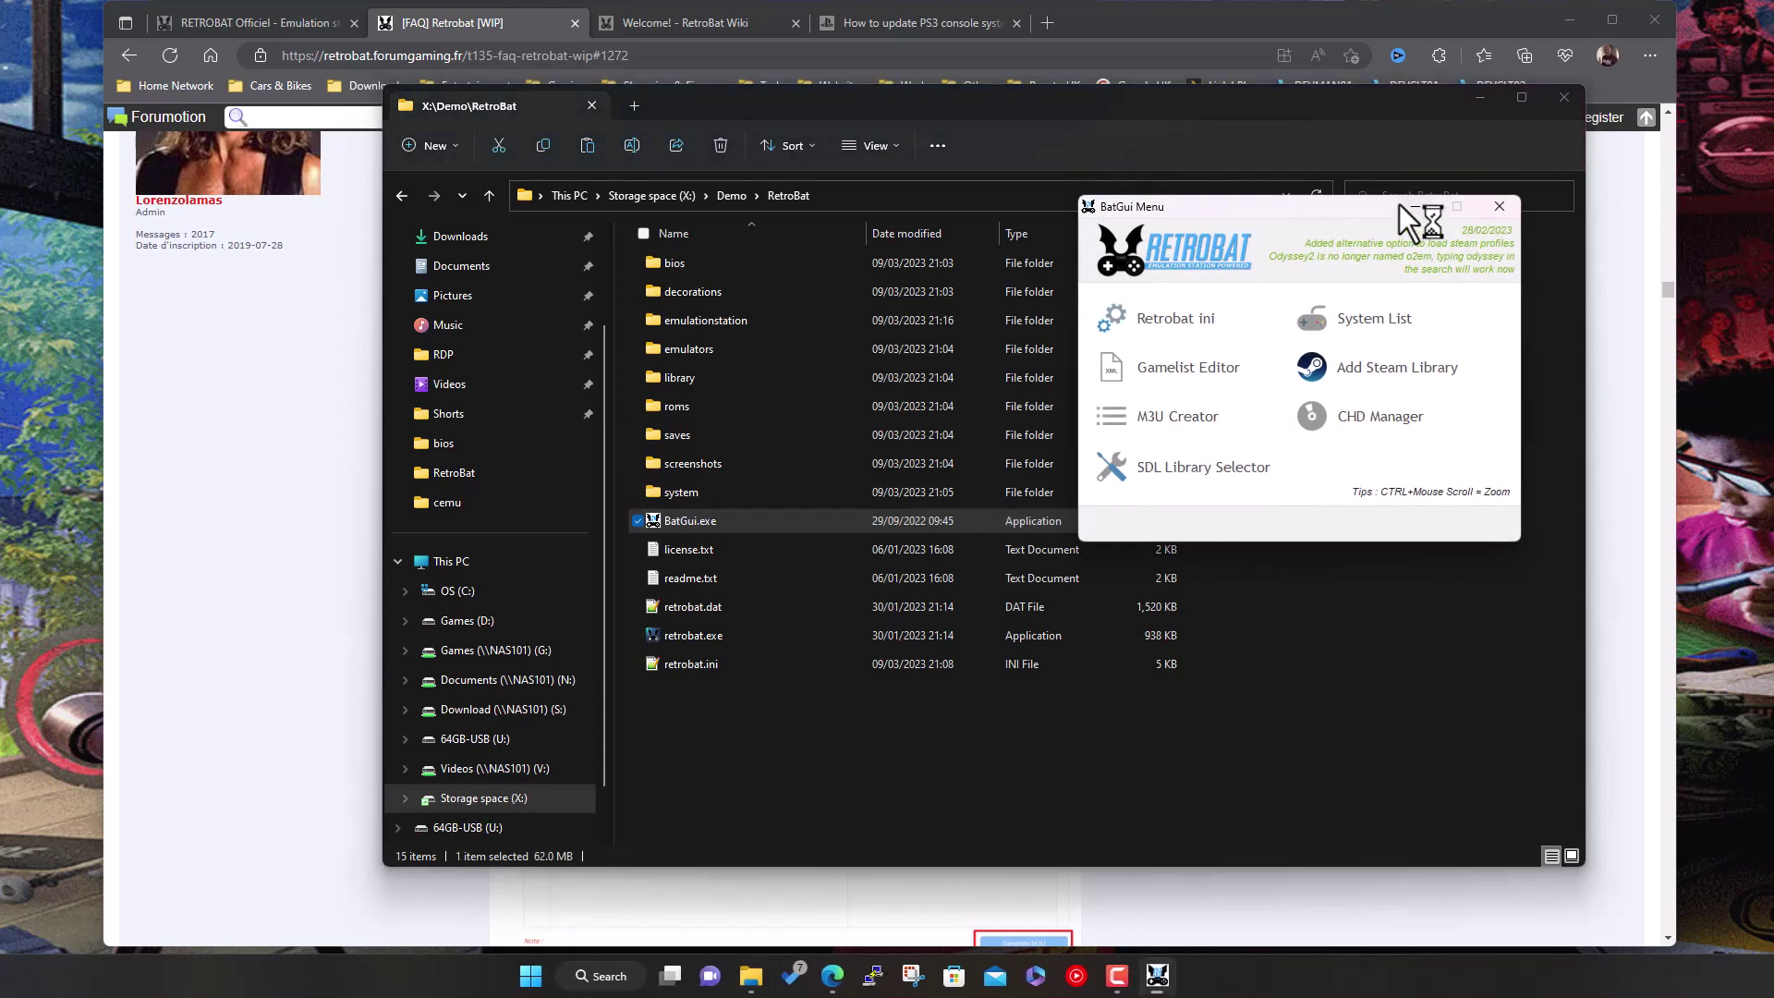
{"action": "left_click", "coordinate": [1478, 96]}
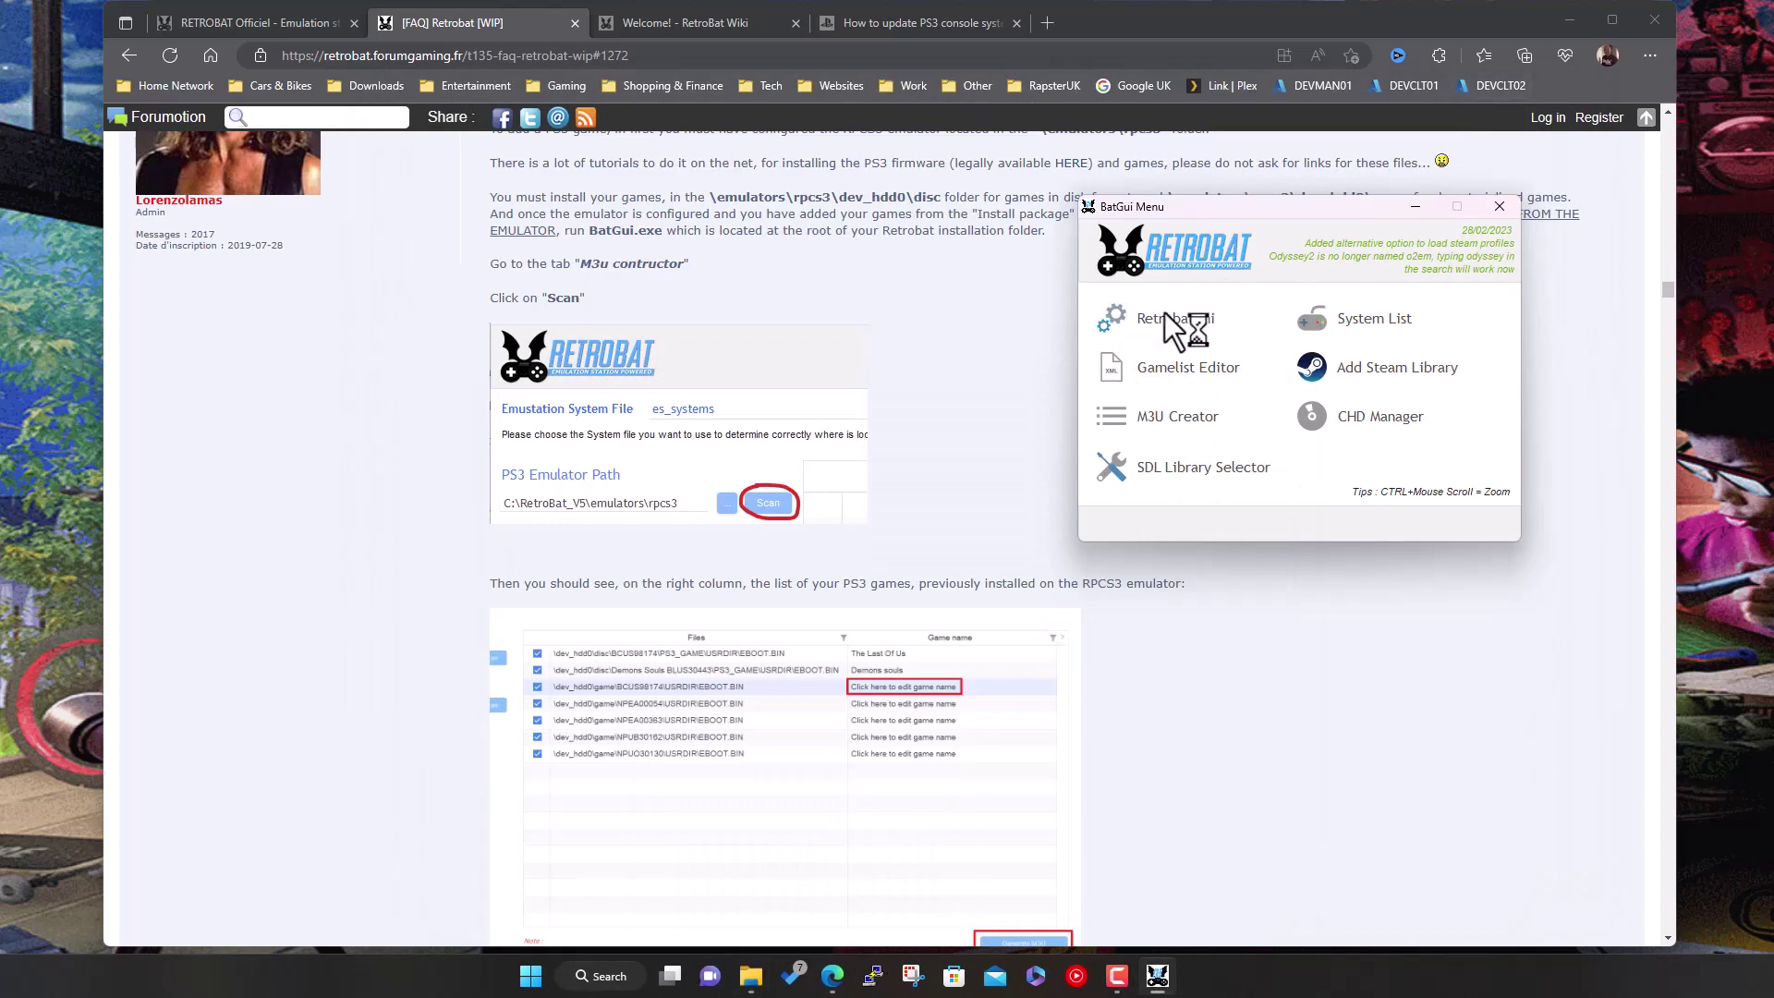
{"action": "left_click", "coordinate": [1159, 413]}
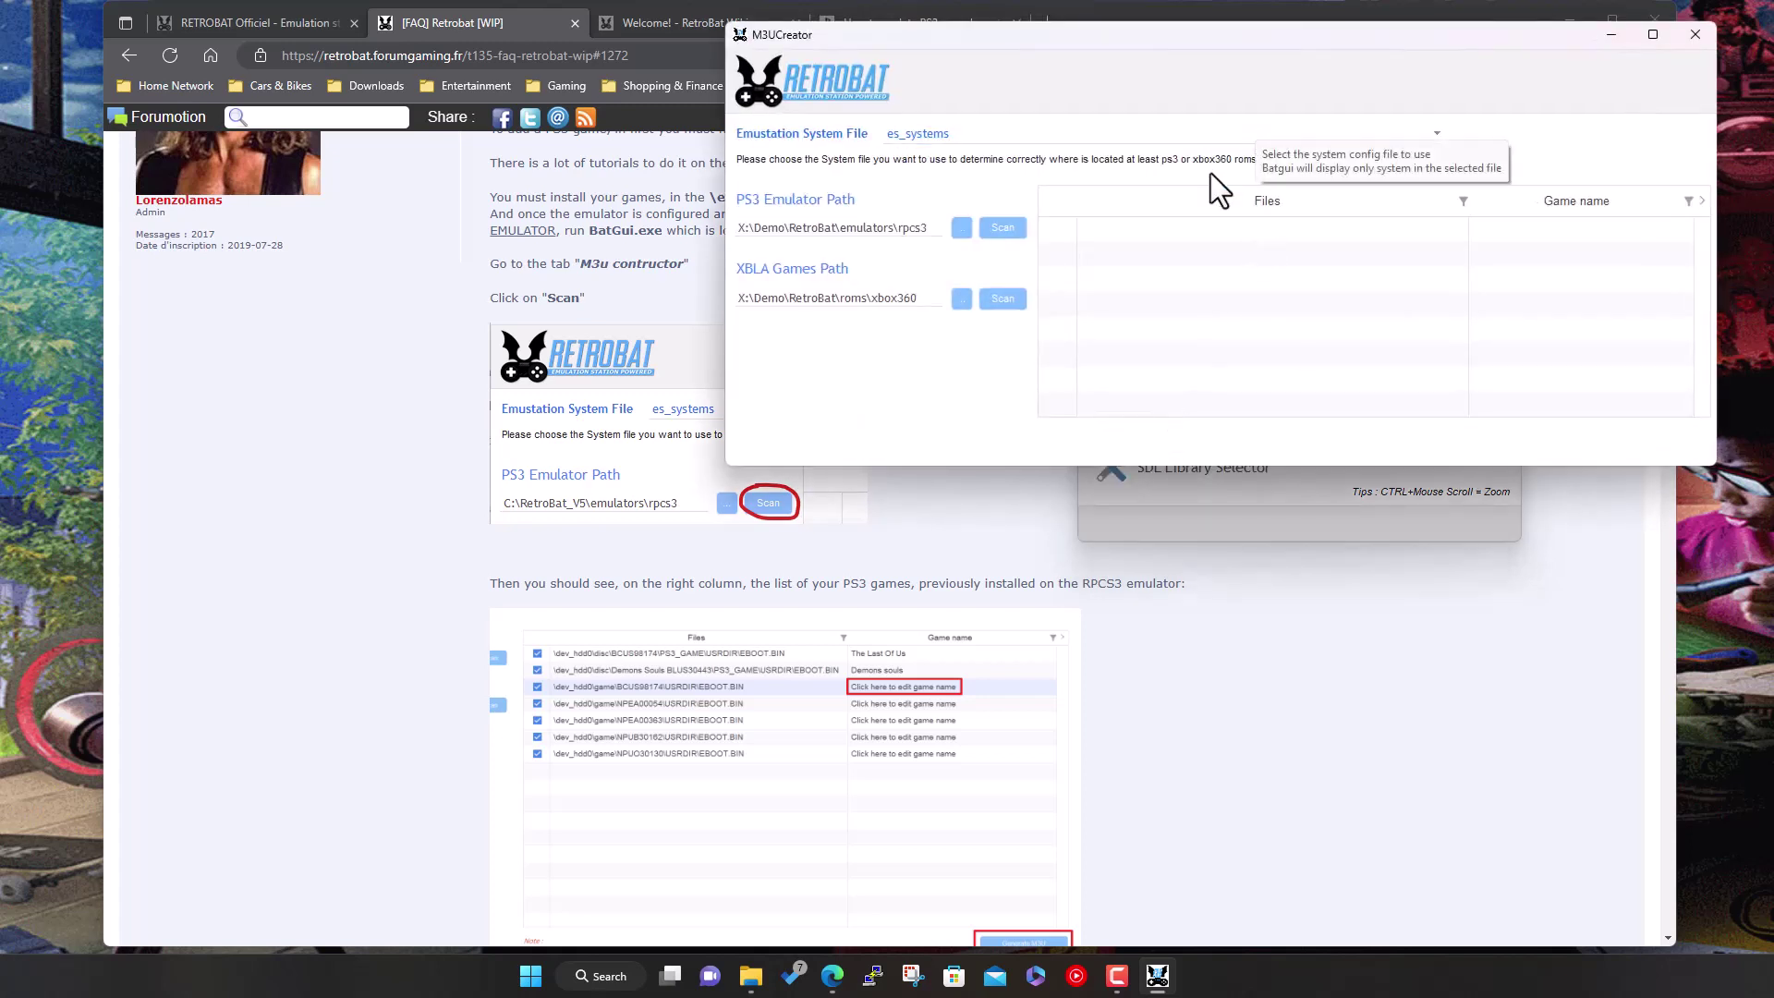
Reread the FAQ's scan instructions and scan the default RPCS3 emulator path for PS3 games in M3UCreator.
{"action": "left_click", "coordinate": [638, 285]}
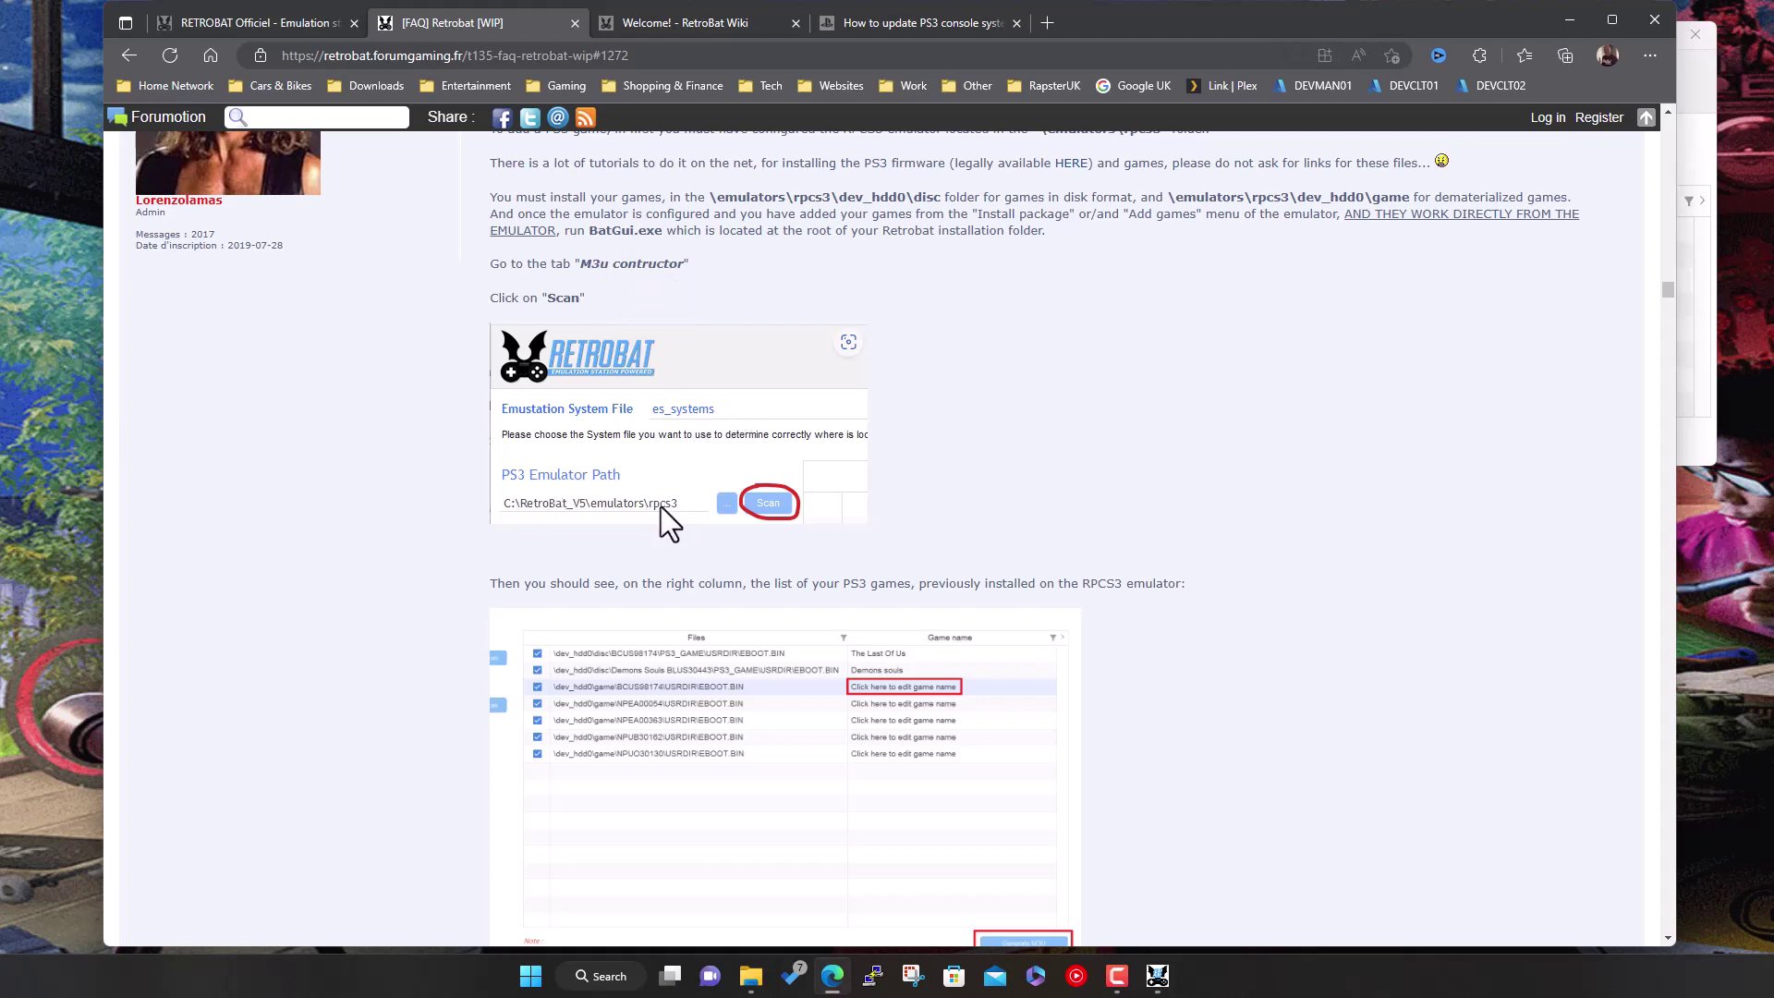
{"action": "left_click", "coordinate": [1157, 976]}
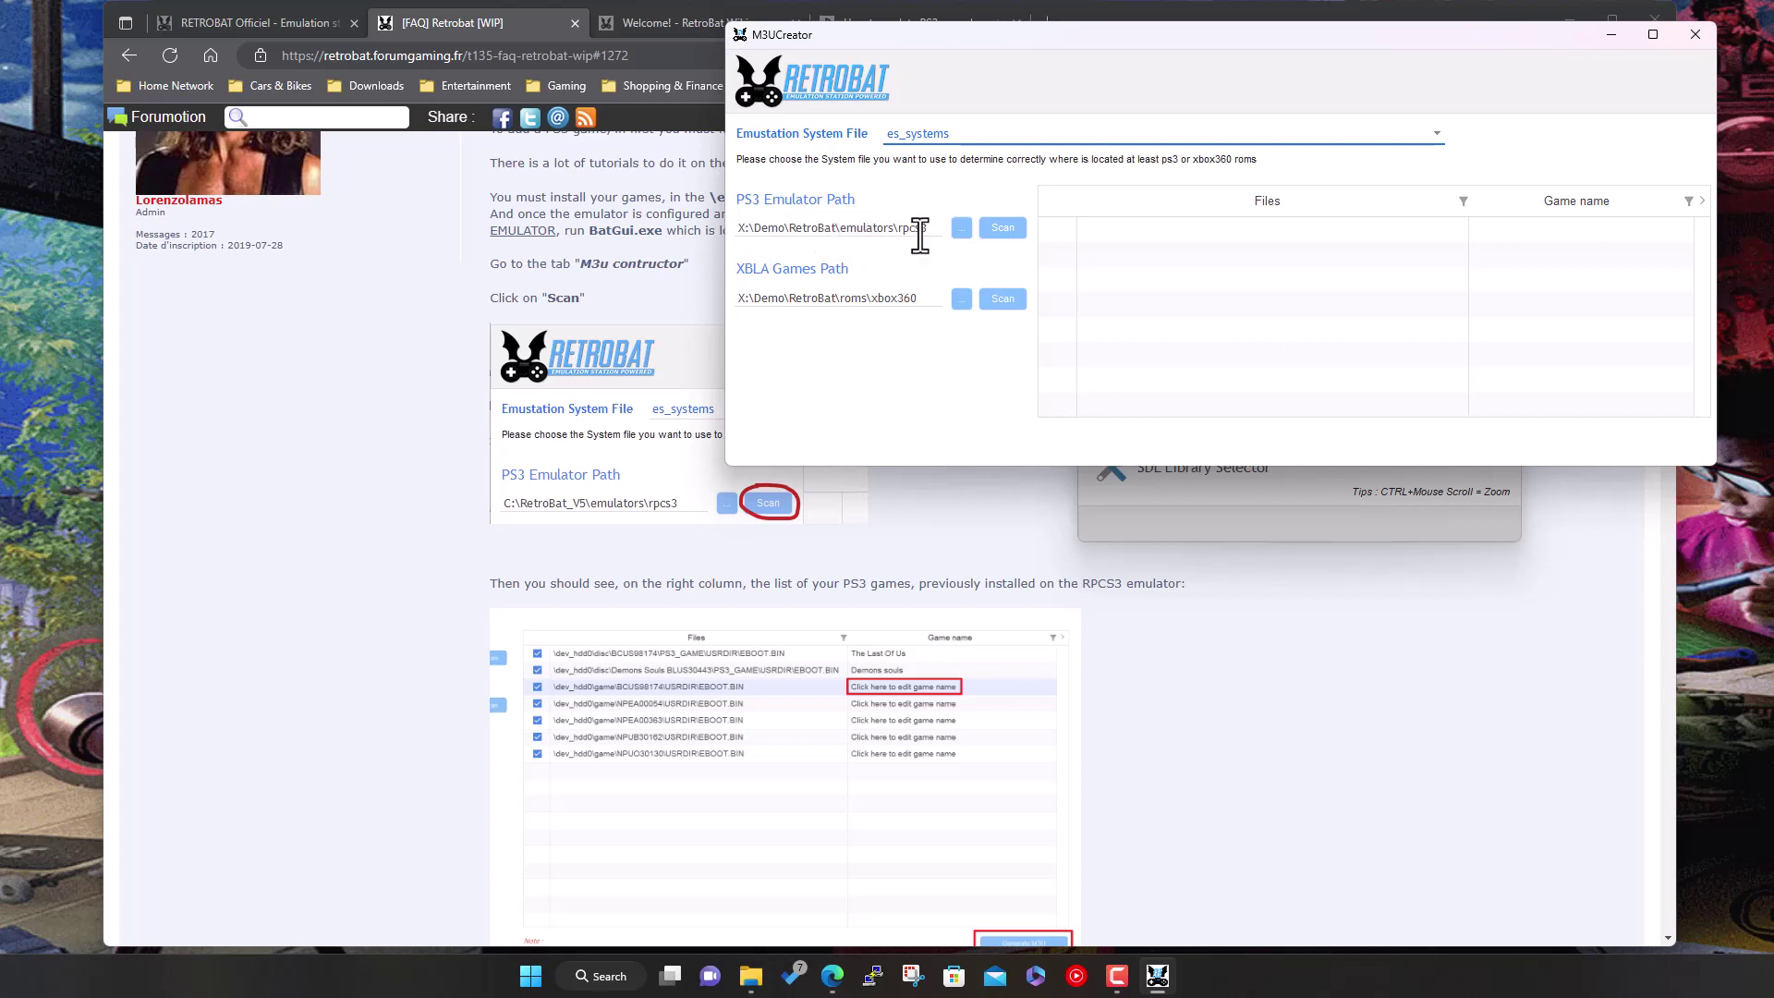
{"action": "left_click", "coordinate": [1005, 227]}
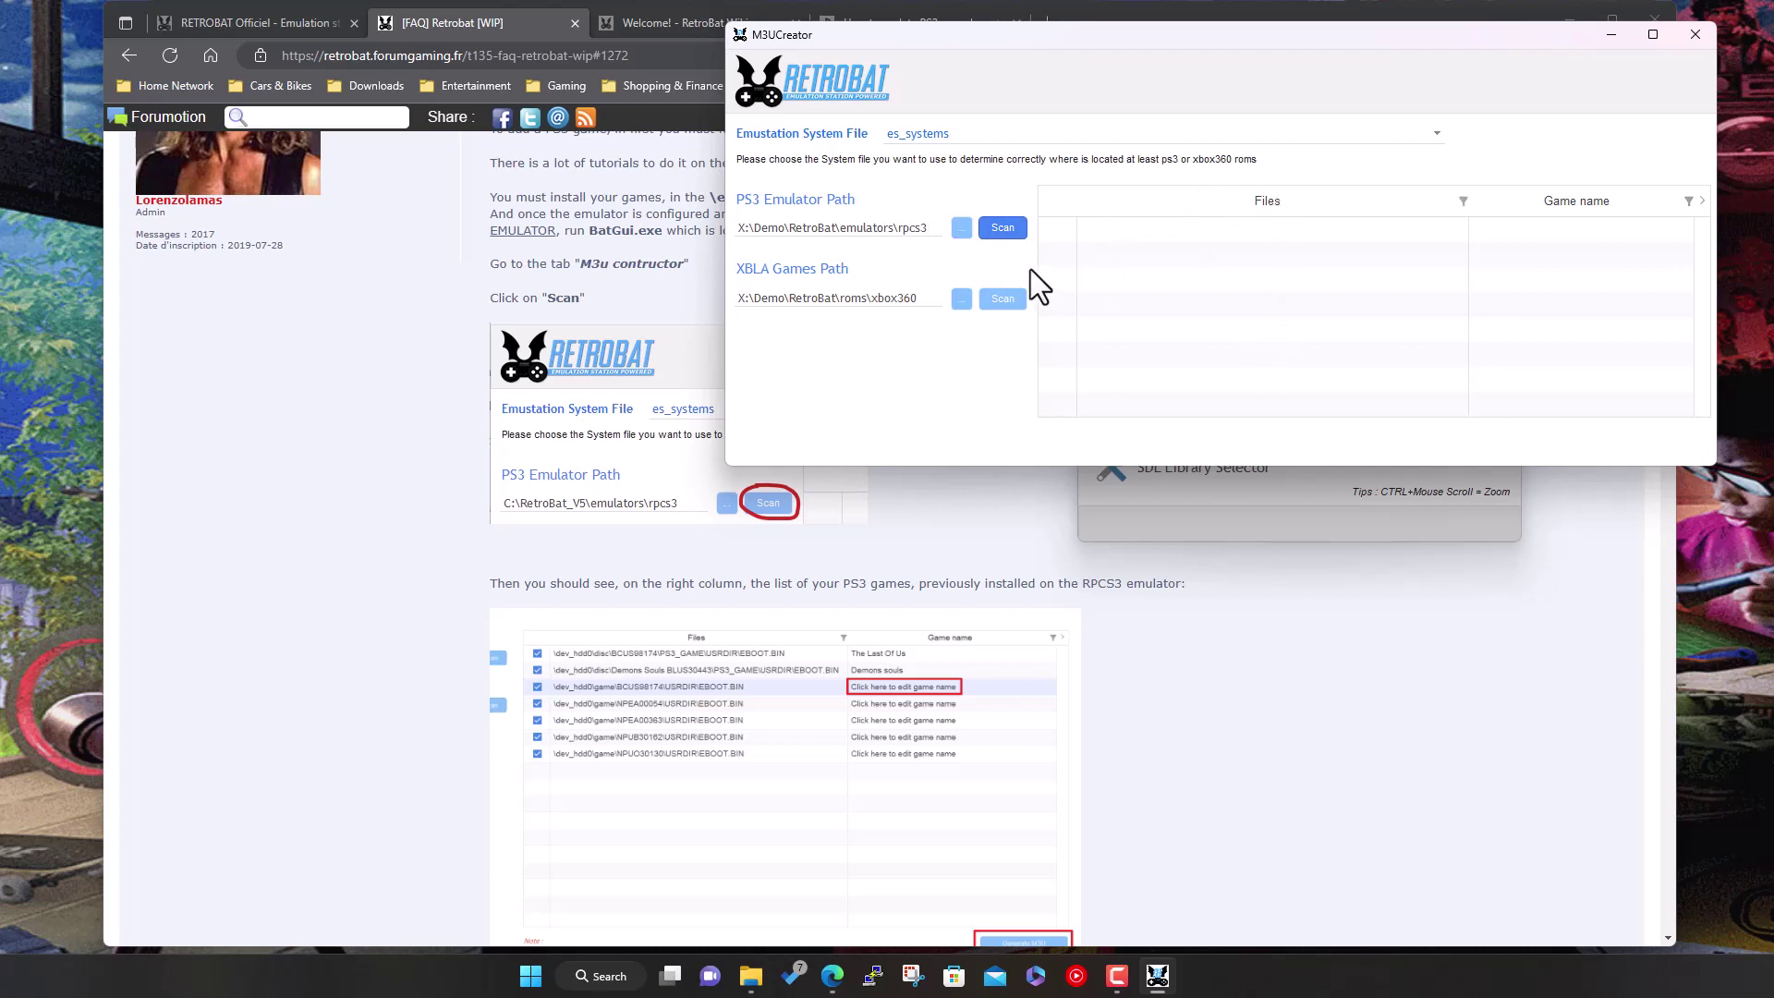
Browse for a PS3 path and check X:\Demo\RetroBat\emulators\rpcs3\dev_hdd0\game for installed games.
{"action": "left_click", "coordinate": [961, 228]}
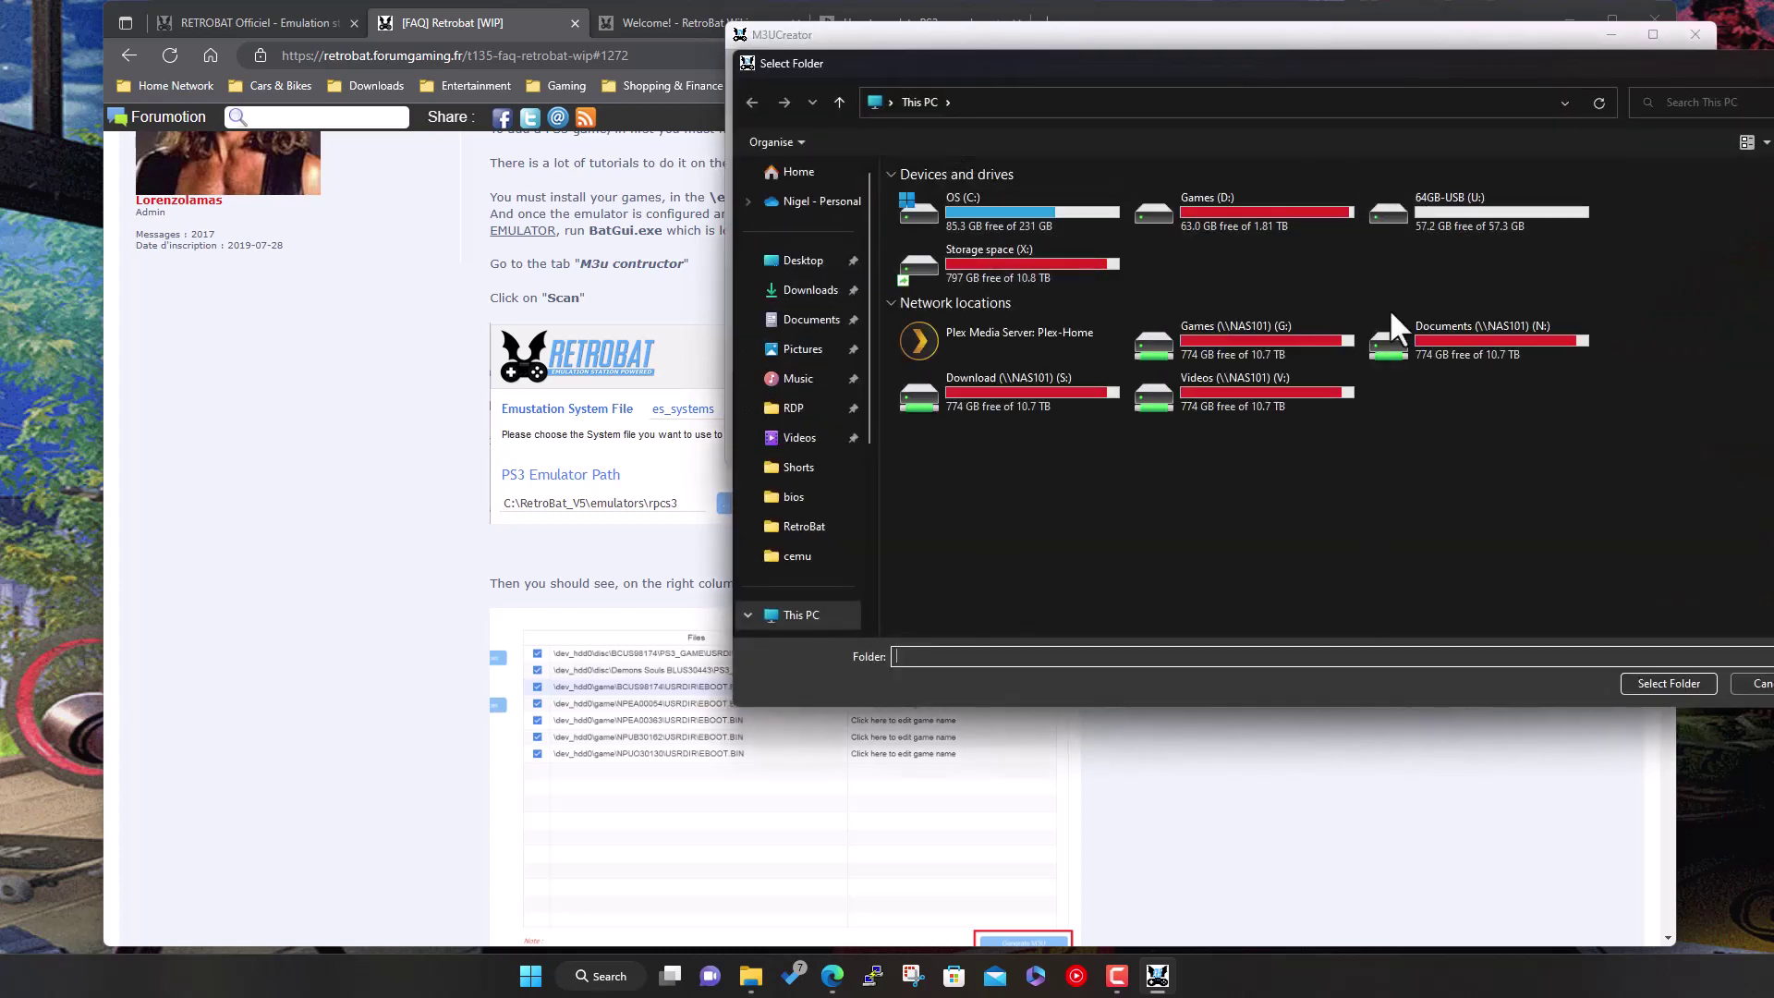
{"action": "double_click", "coordinate": [1011, 262]}
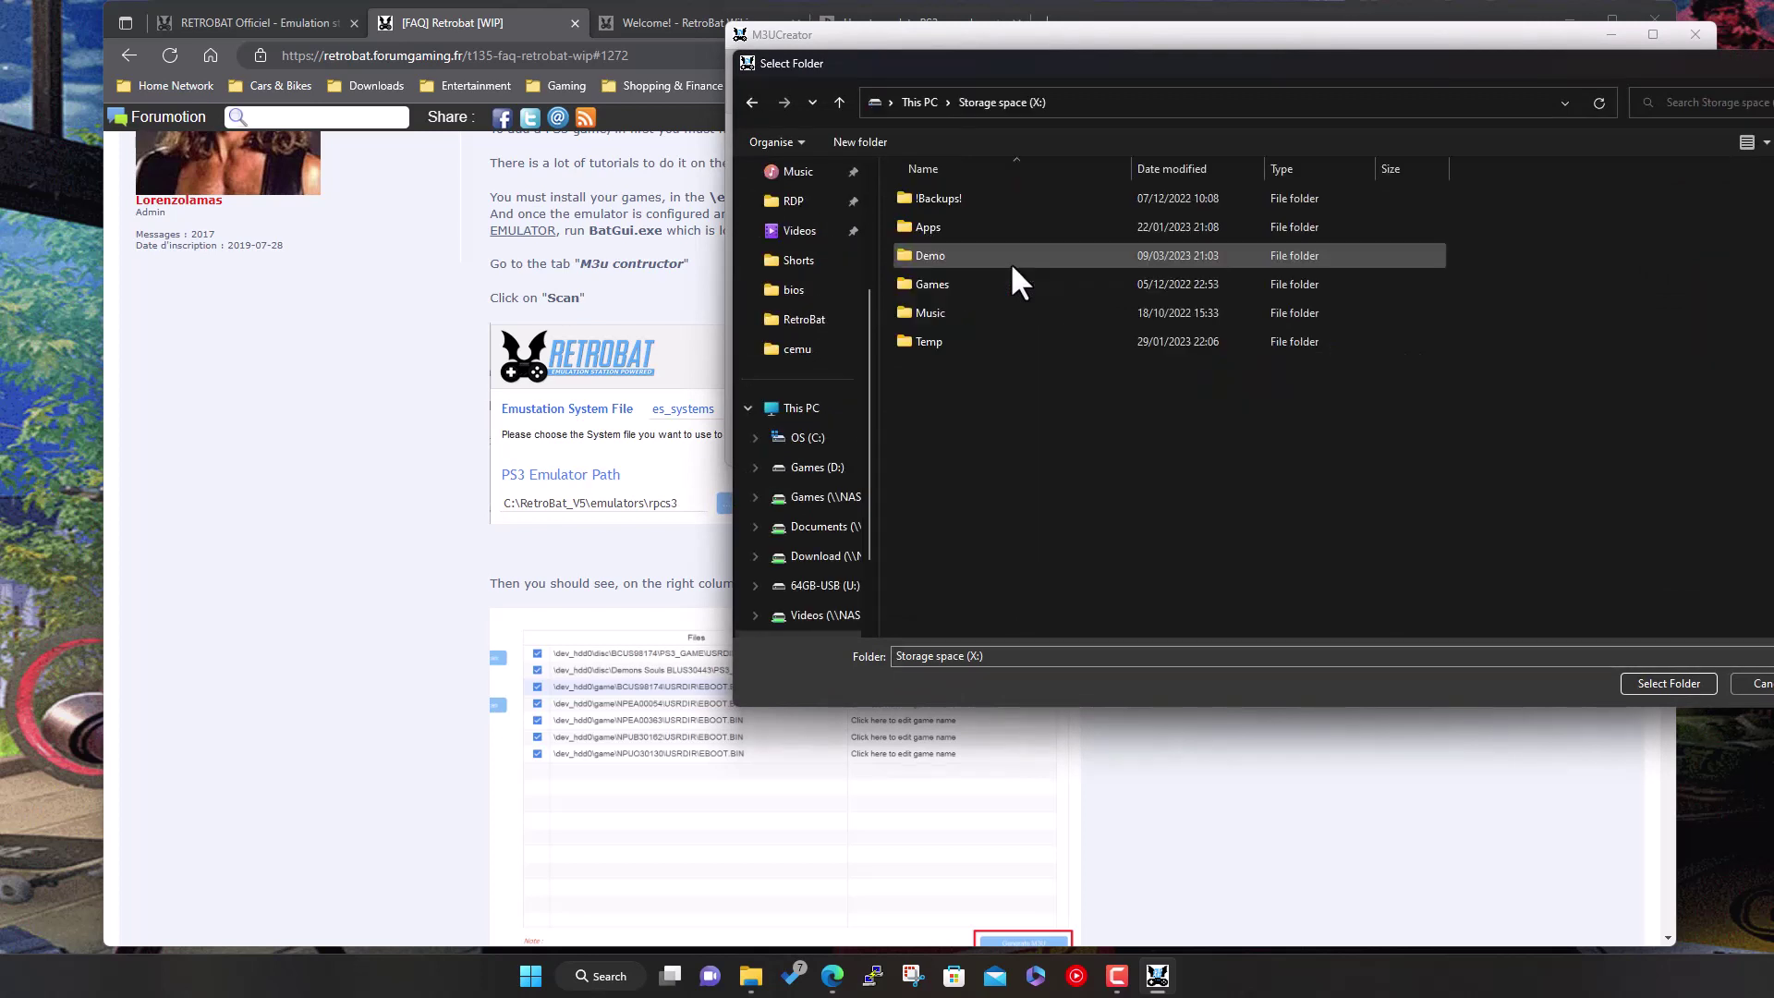
{"action": "double_click", "coordinate": [936, 256]}
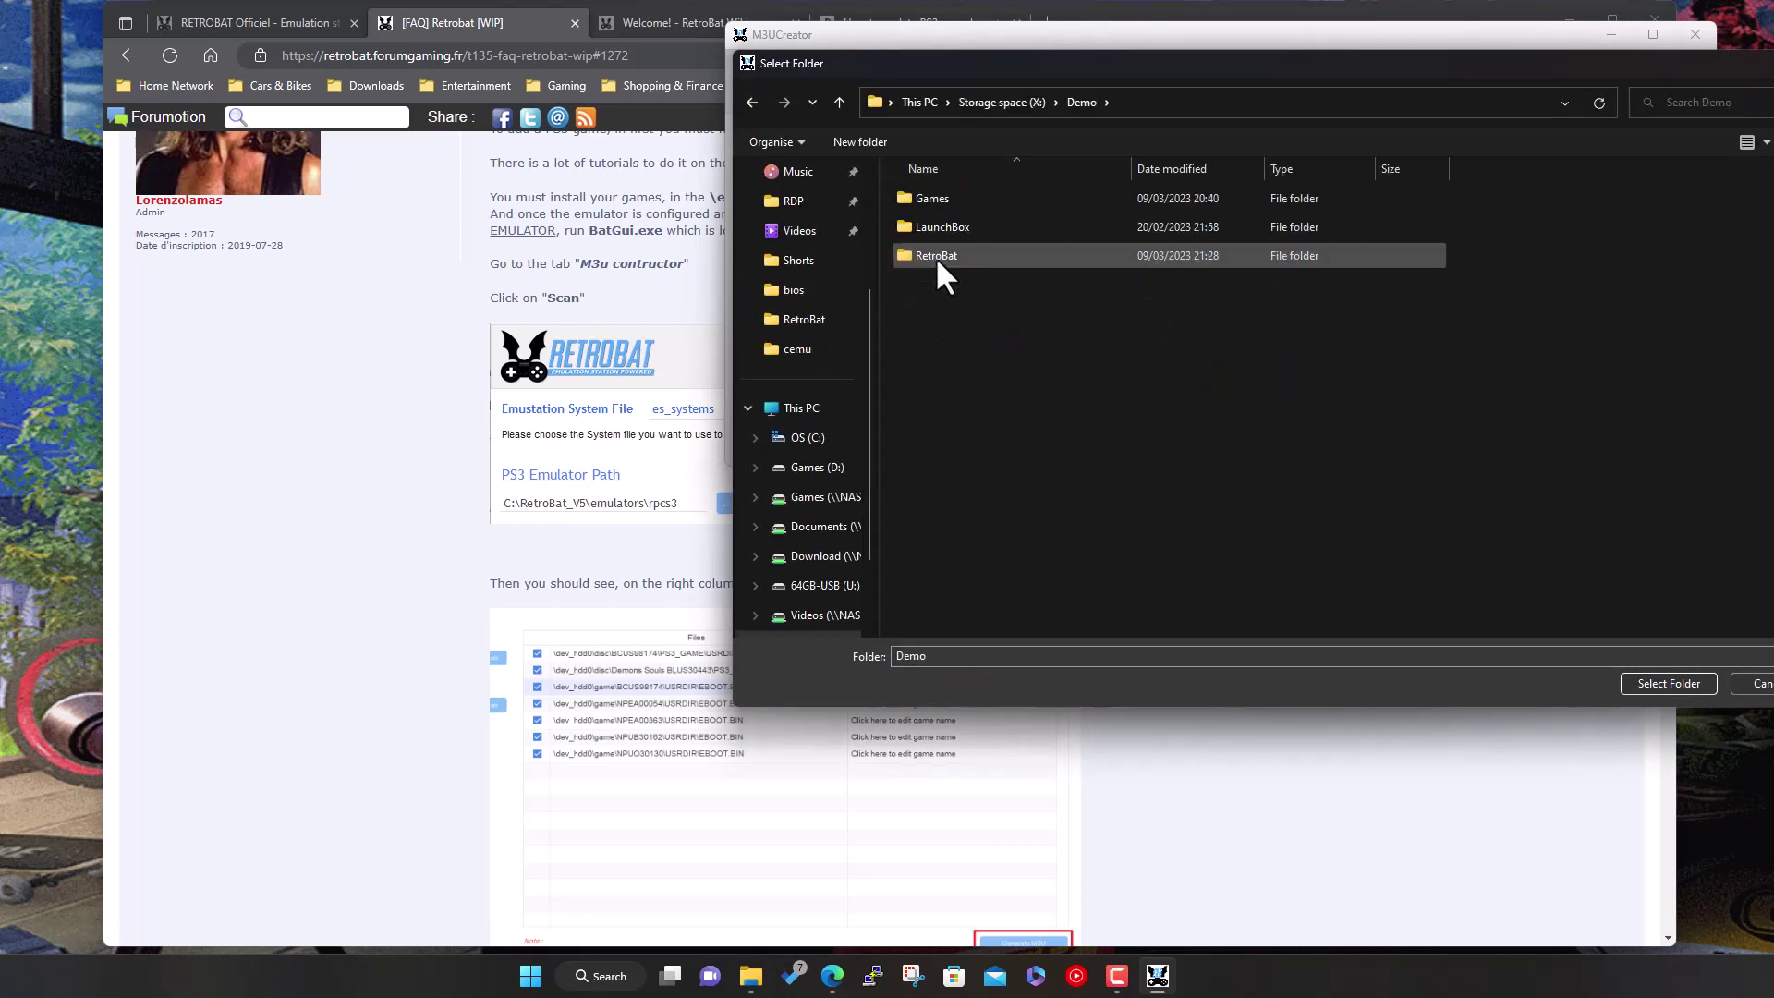
{"action": "left_click", "coordinate": [936, 256]}
{"action": "double_click", "coordinate": [935, 255]}
{"action": "double_click", "coordinate": [941, 275]}
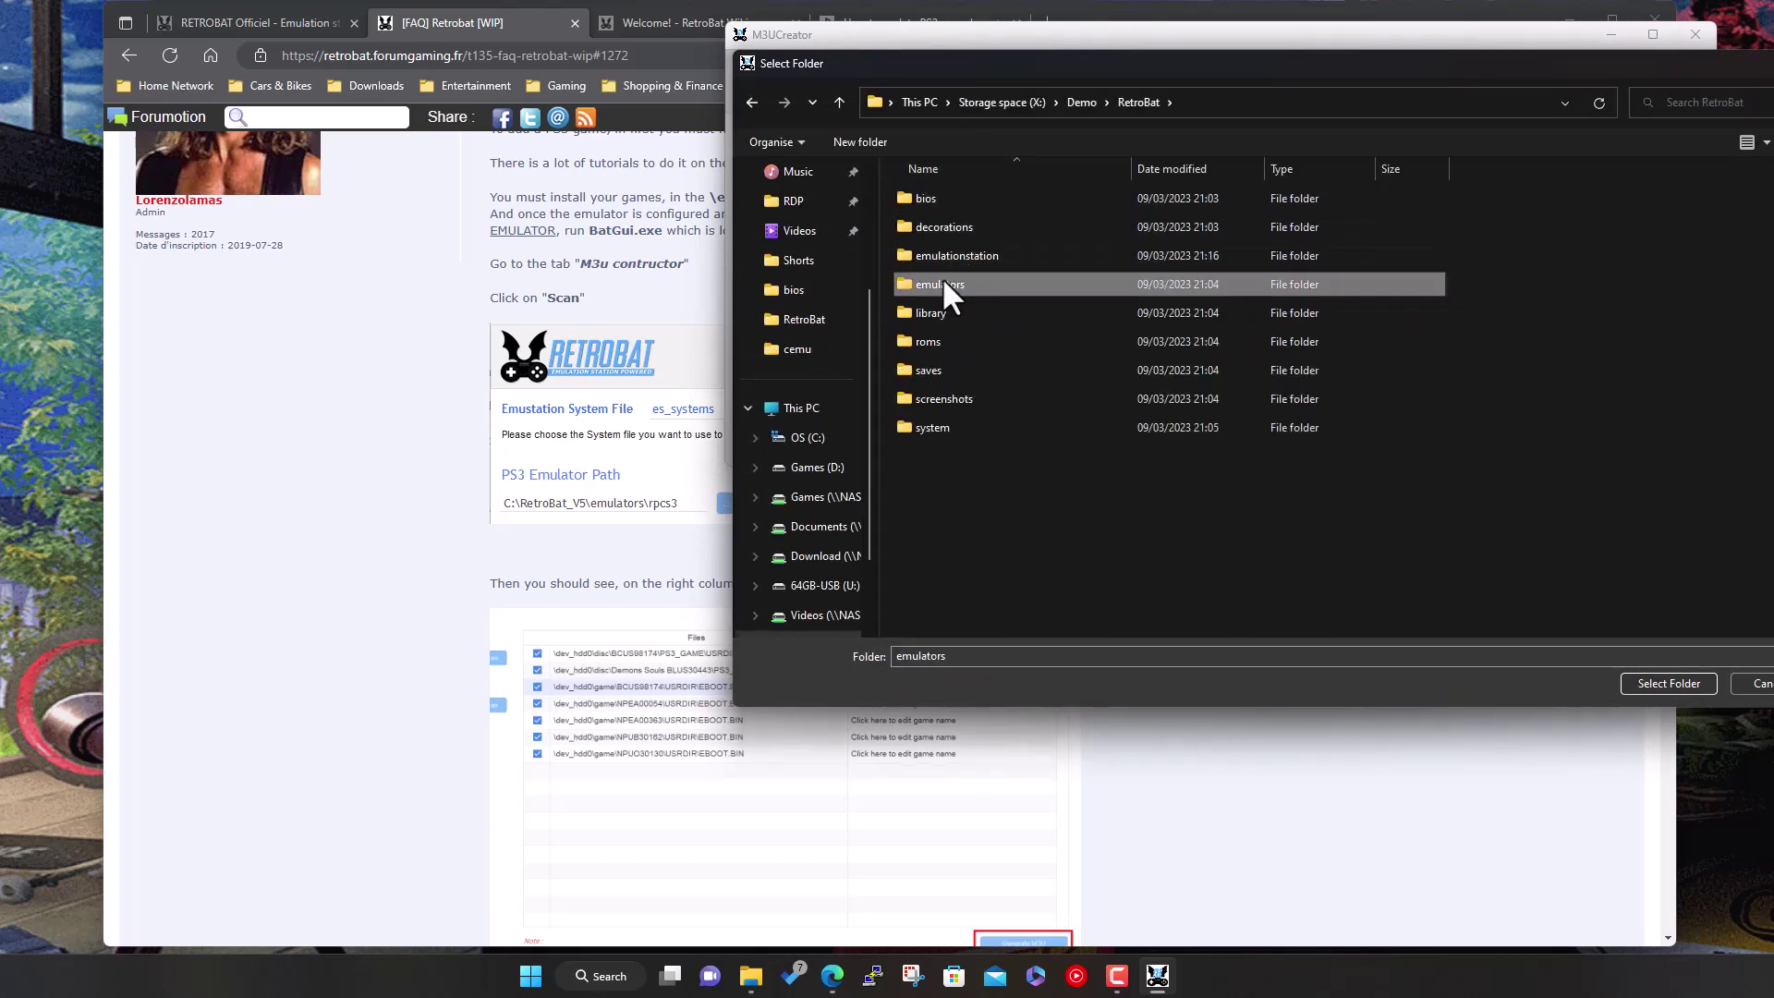
{"action": "scroll", "coordinate": [963, 525], "scroll_direction": "down", "scroll_amount": 7}
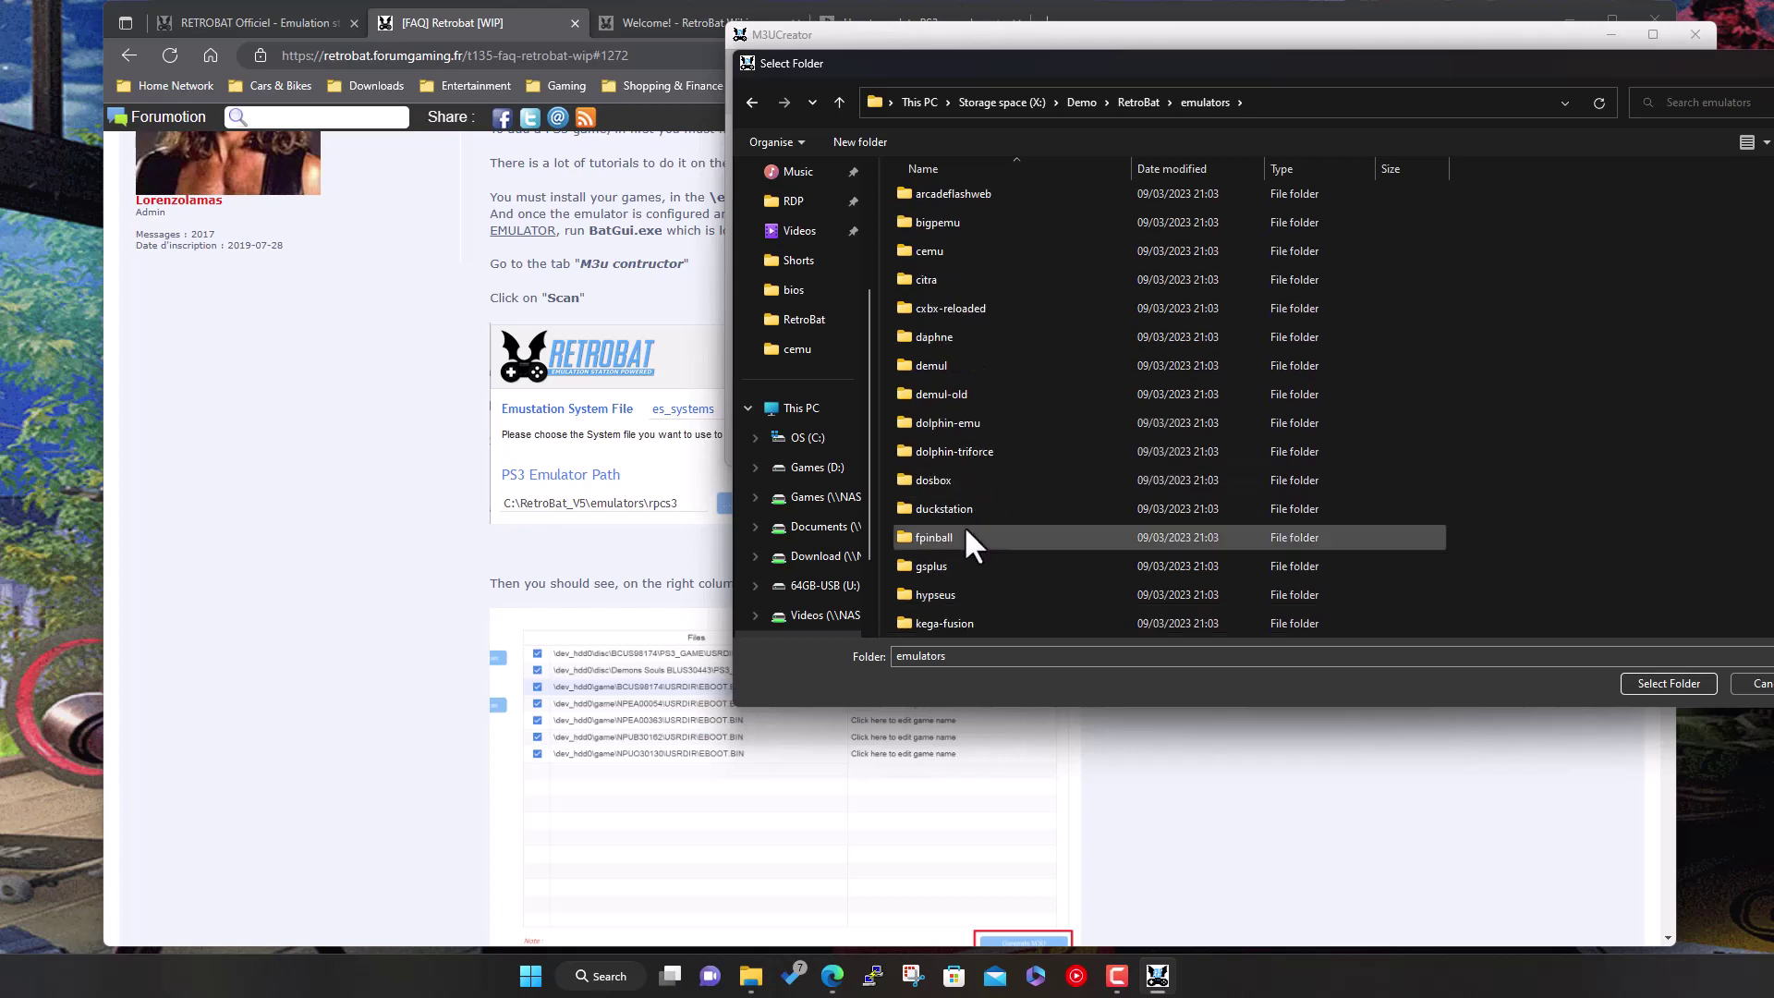
{"action": "scroll", "coordinate": [962, 525], "scroll_direction": "down", "scroll_amount": 1}
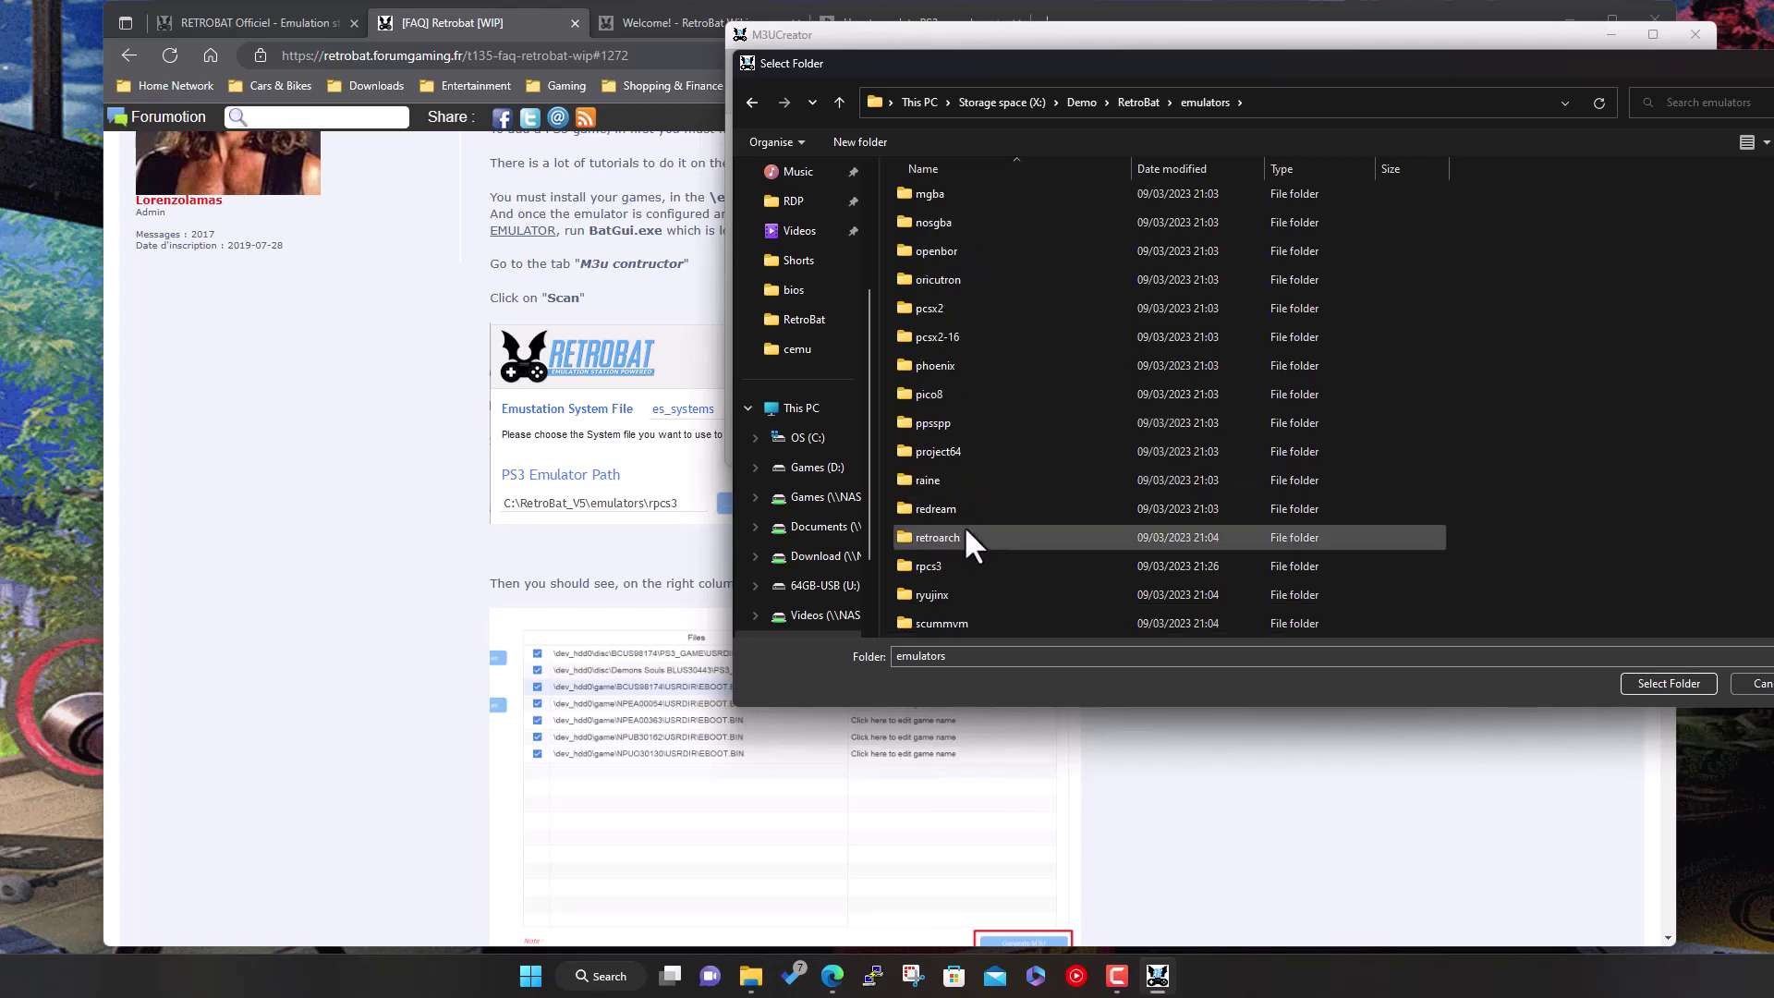
{"action": "double_click", "coordinate": [930, 567]}
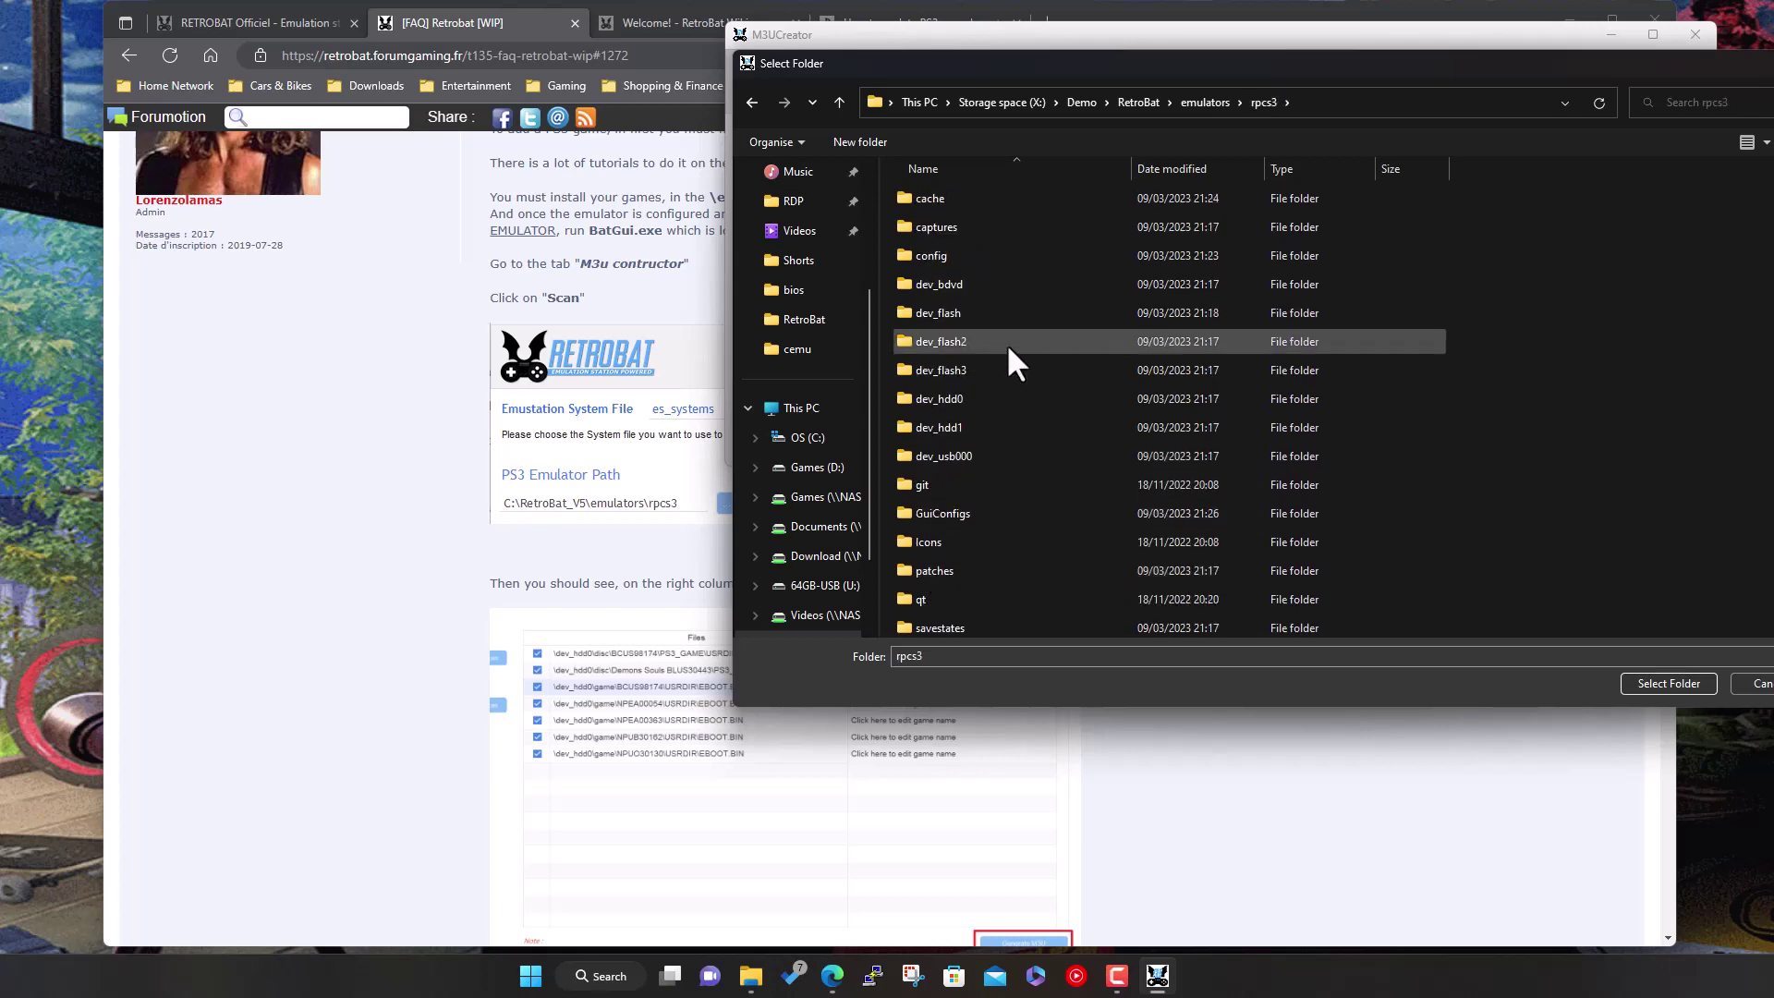
{"action": "scroll", "coordinate": [1074, 545], "scroll_direction": "down", "scroll_amount": 2}
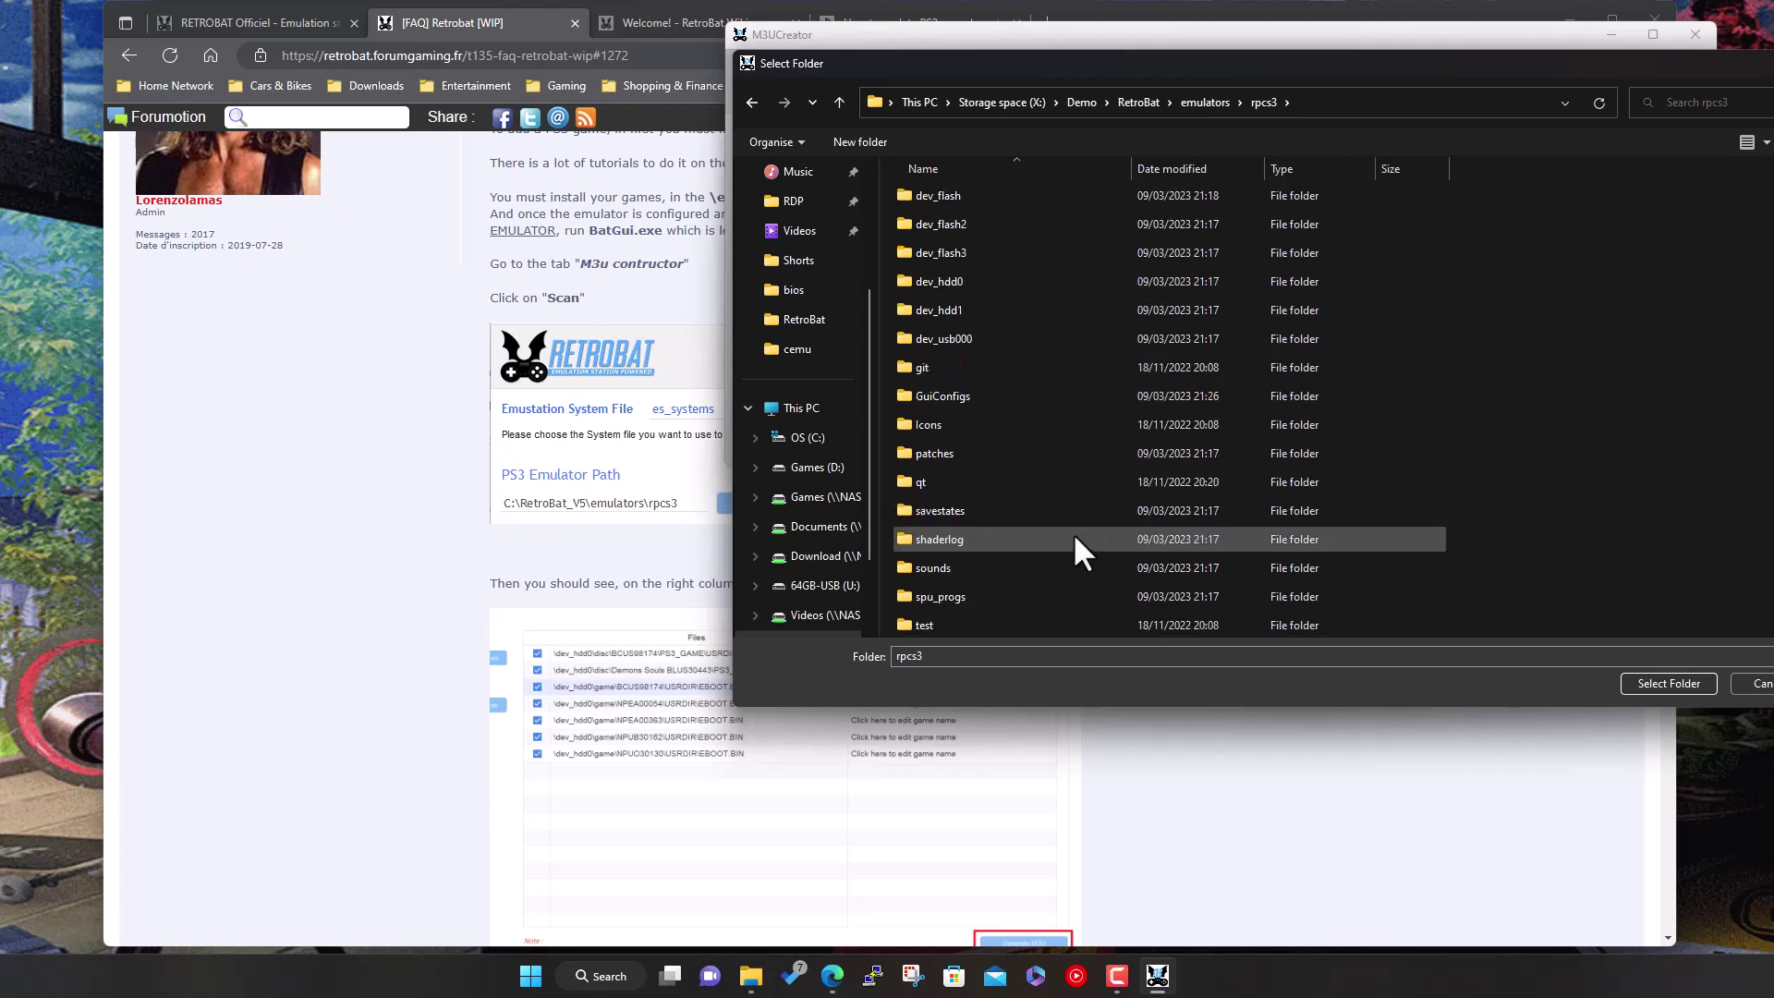
{"action": "scroll", "coordinate": [1072, 408], "scroll_direction": "up", "scroll_amount": 1}
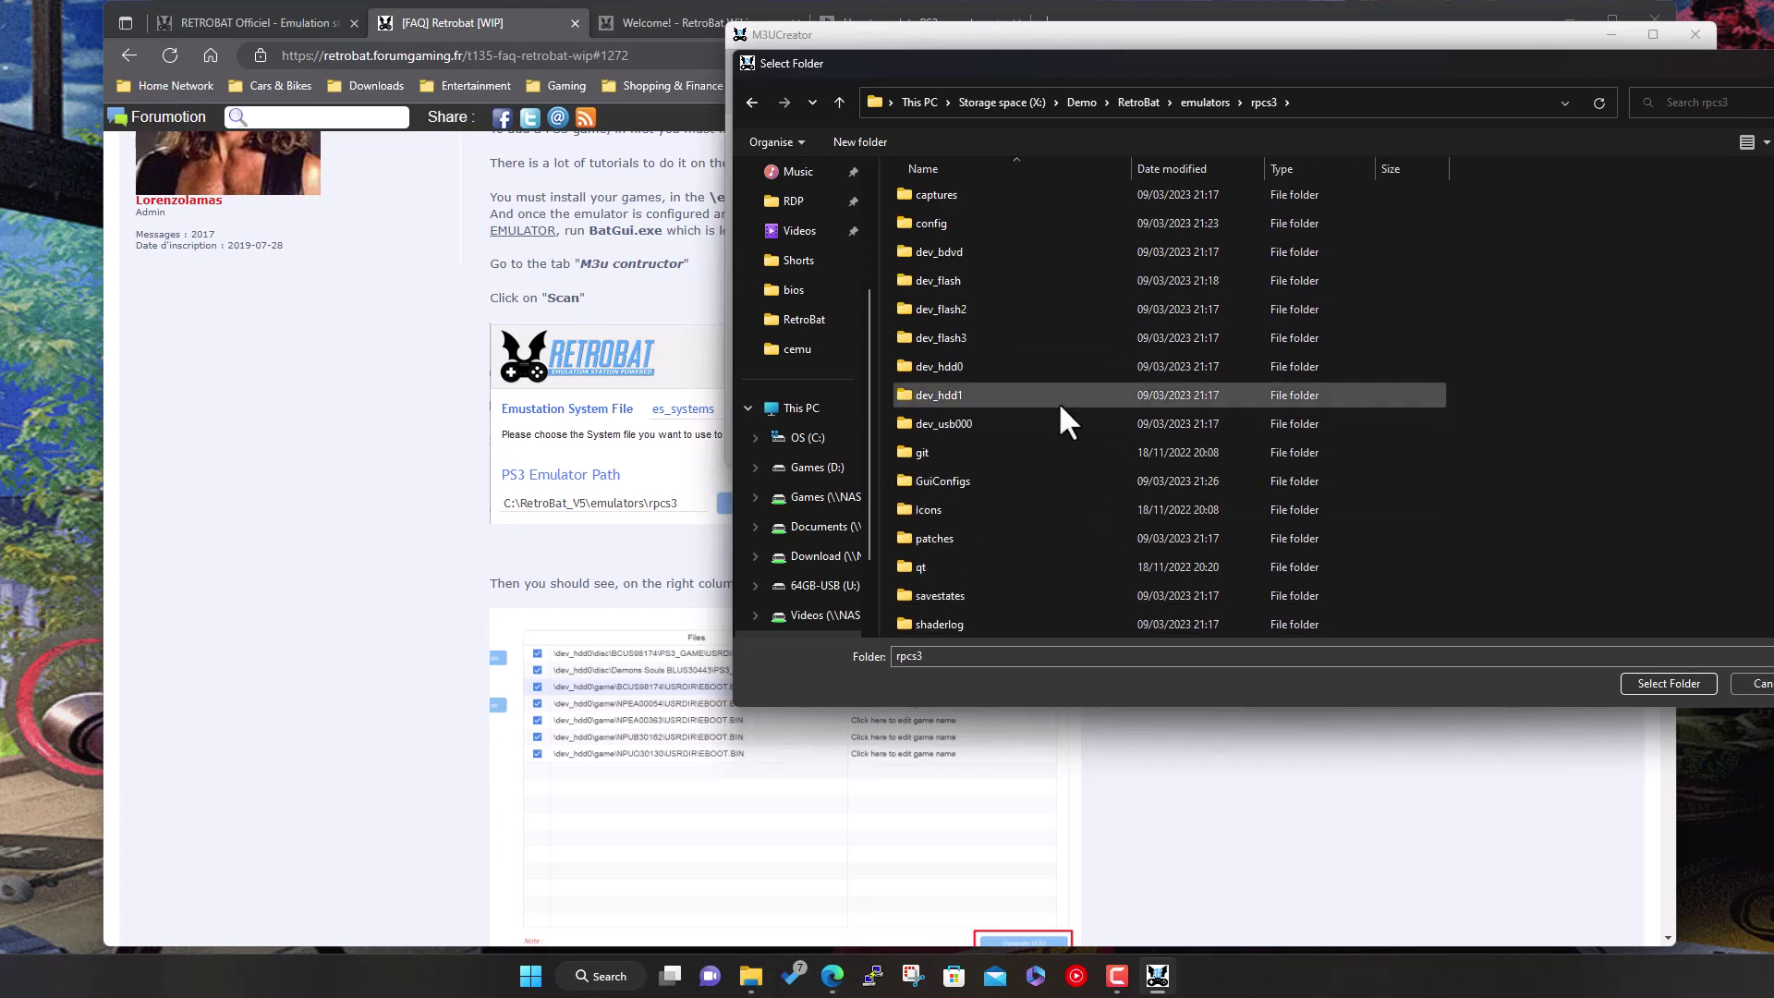
{"action": "double_click", "coordinate": [974, 361]}
{"action": "double_click", "coordinate": [952, 231]}
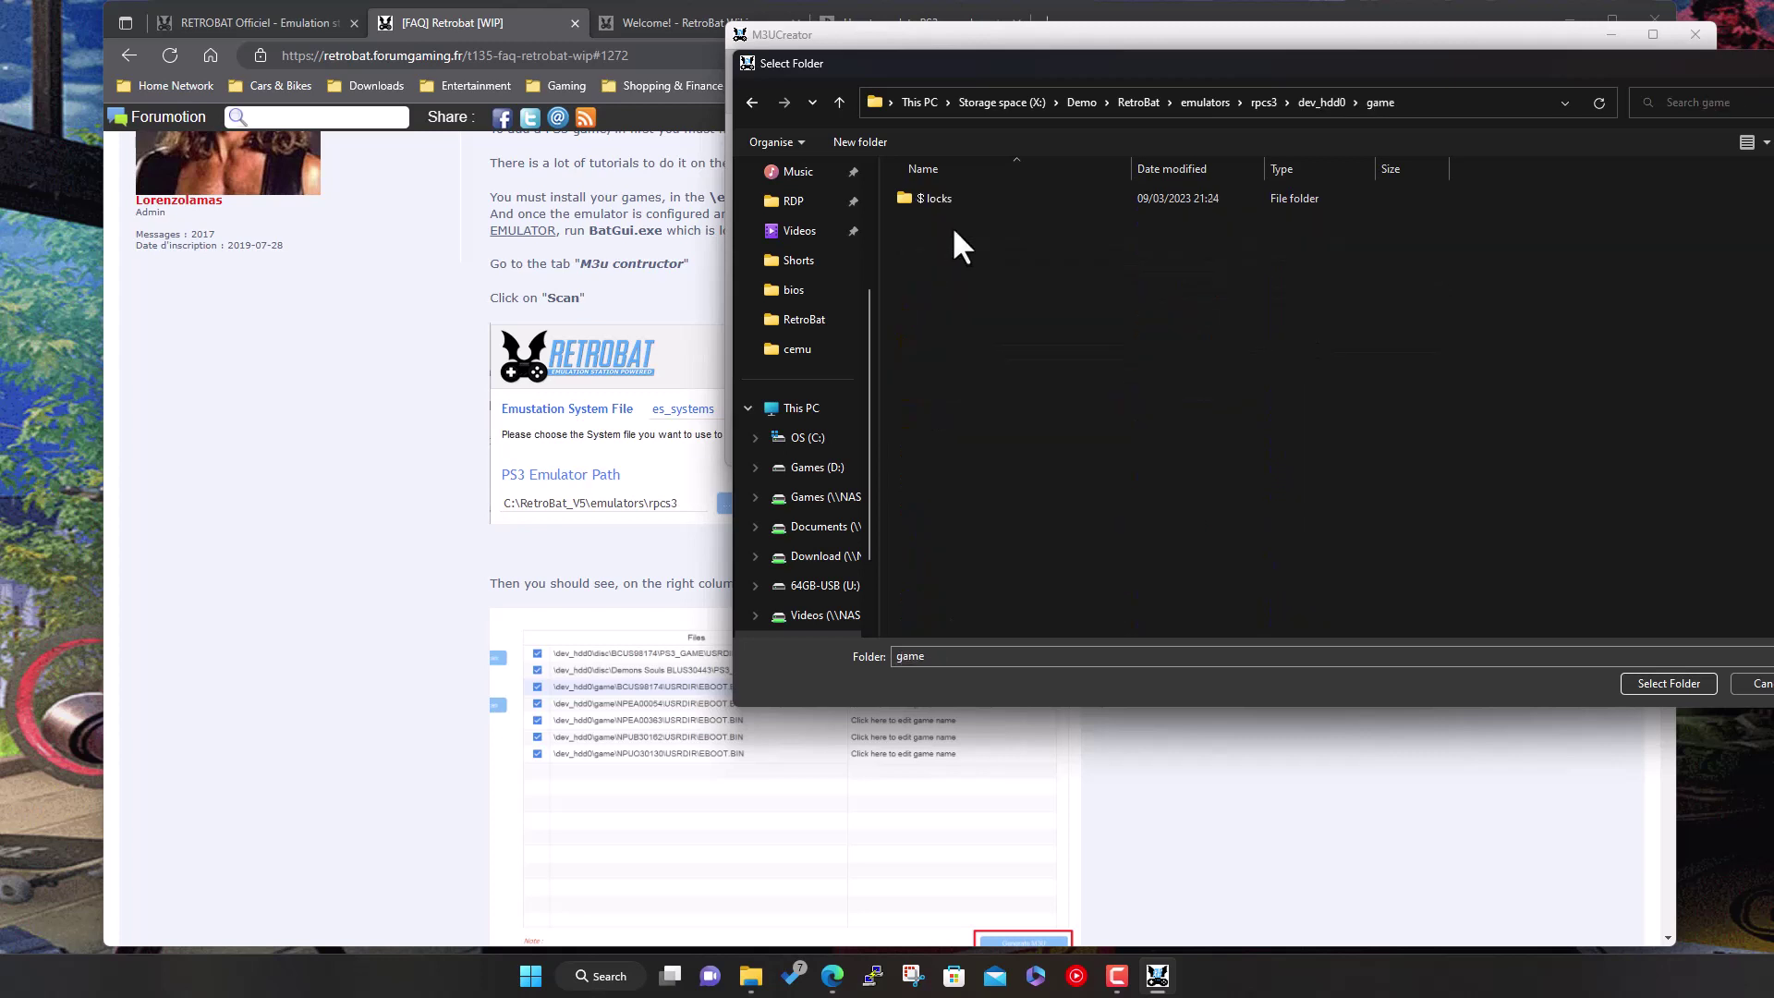
{"action": "left_click", "coordinate": [1266, 100]}
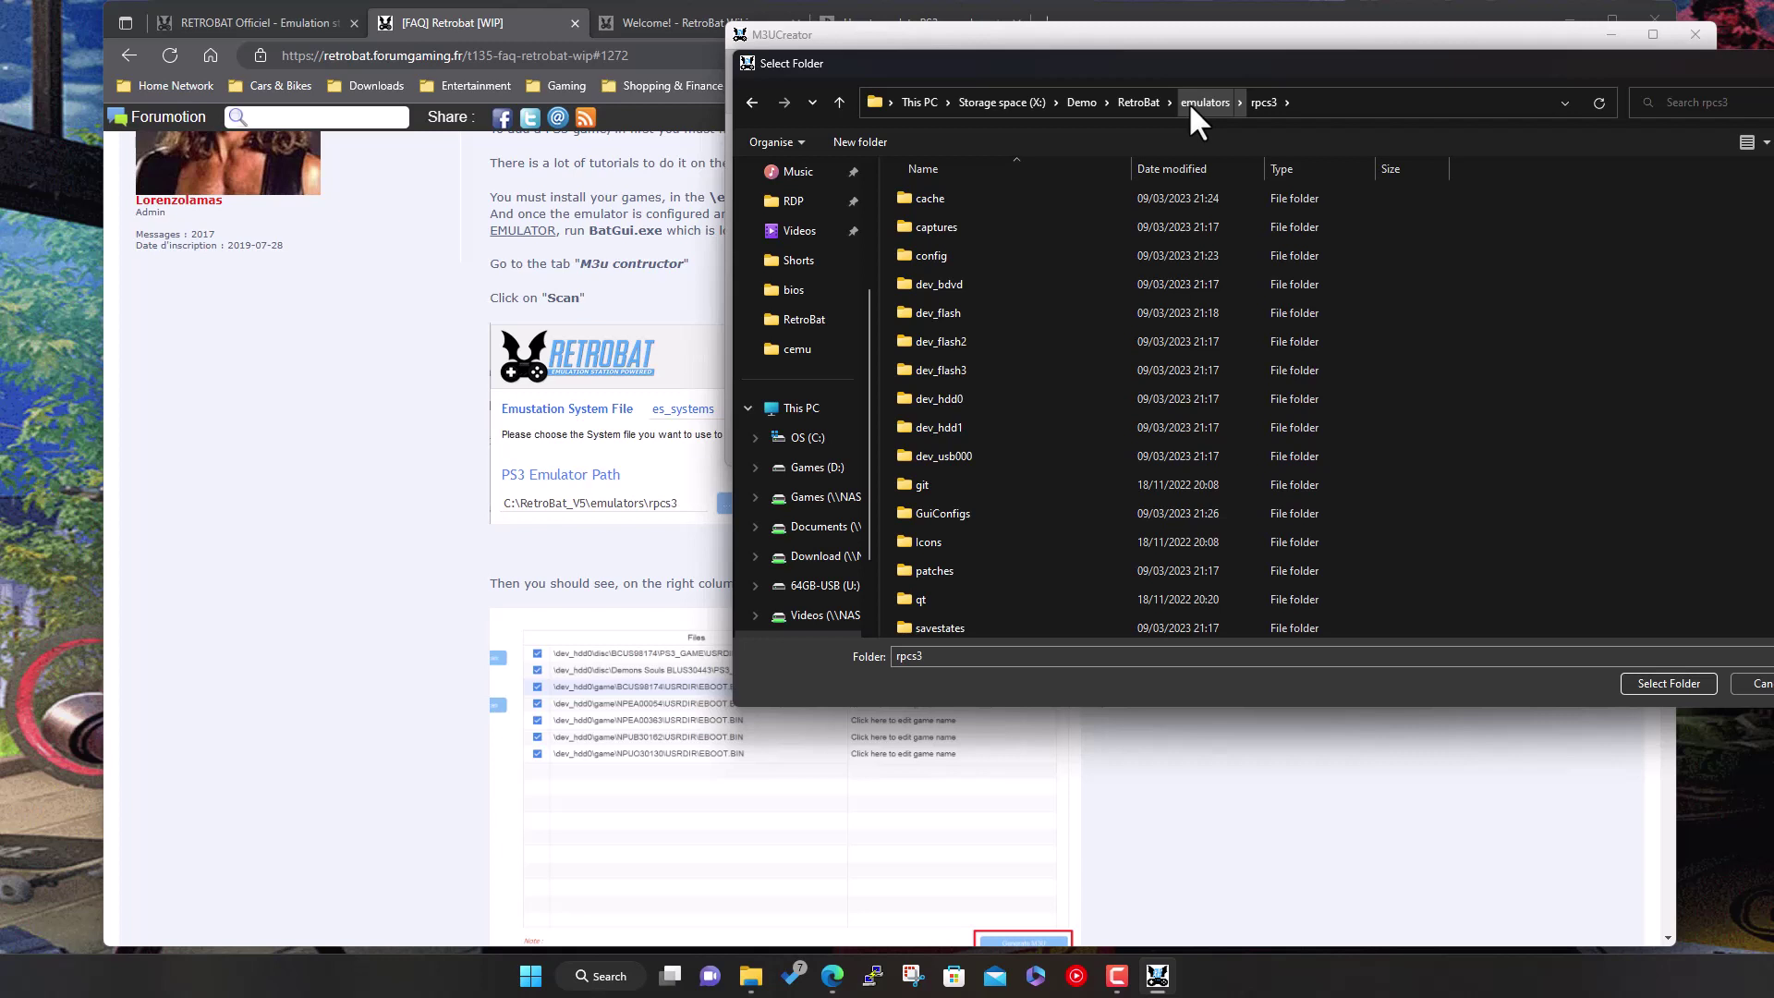
Set the PS3 Emulator Path to X:\Demo\Games\ps3 and scan it for games.
{"action": "left_click", "coordinate": [1139, 101]}
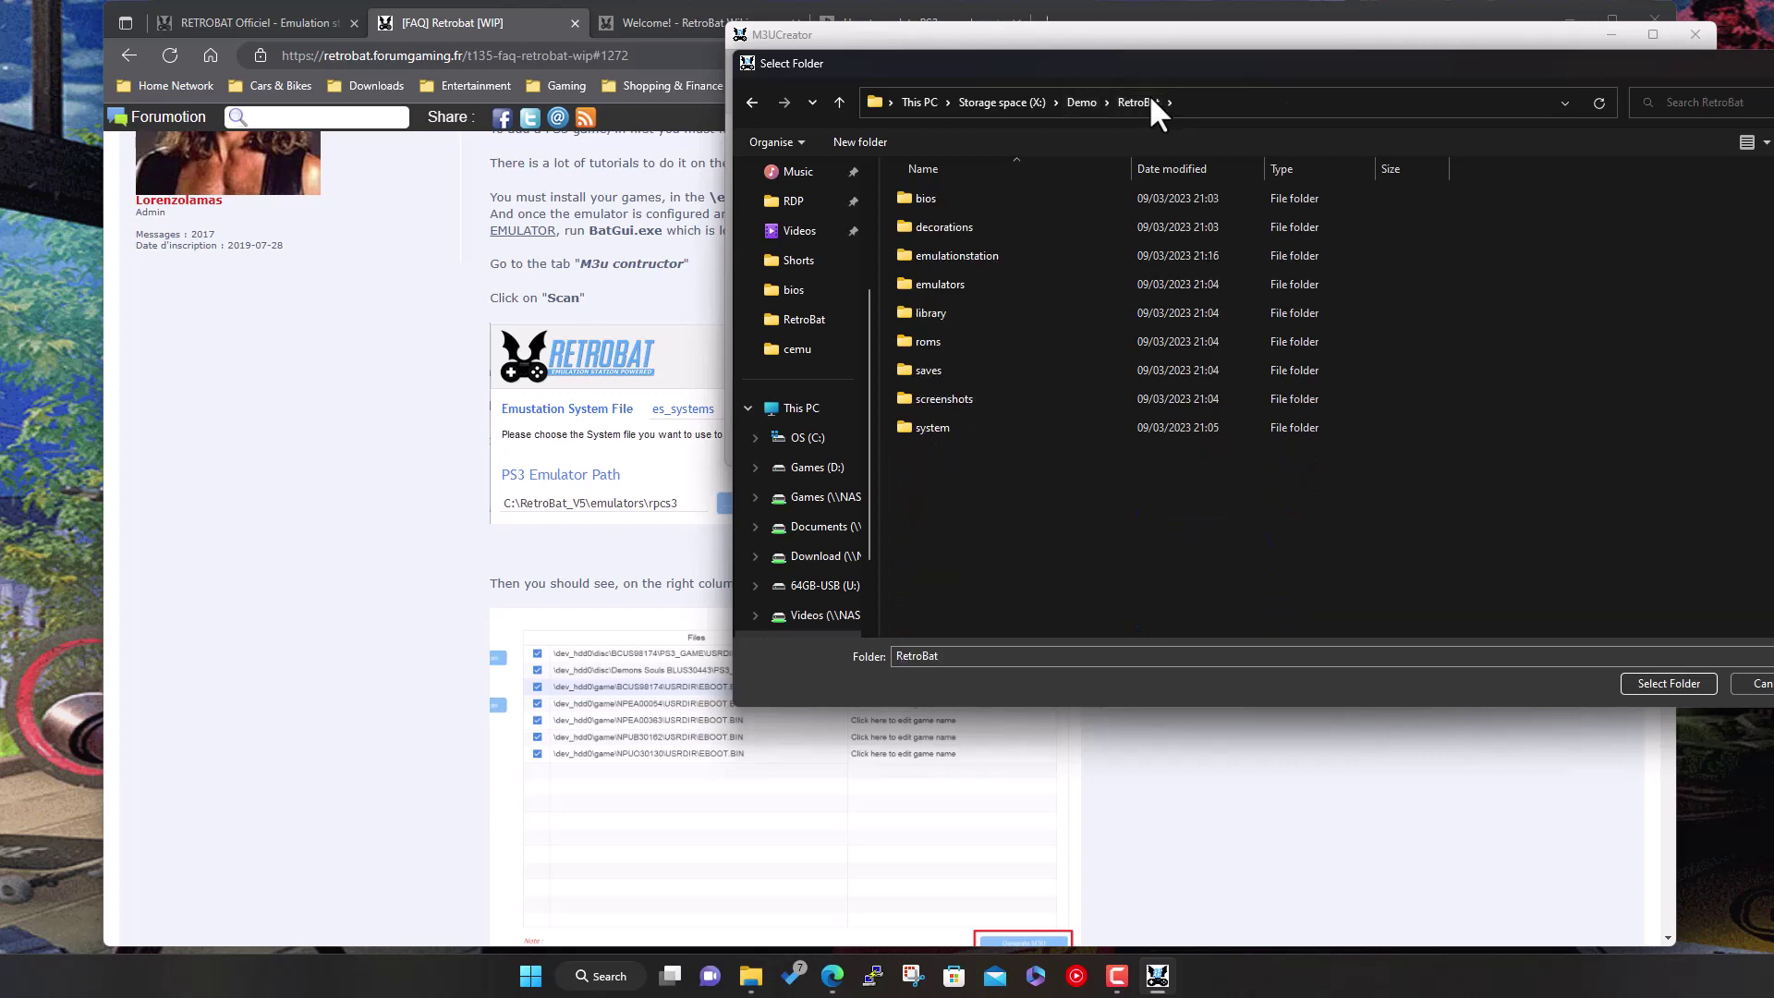
{"action": "double_click", "coordinate": [1046, 336]}
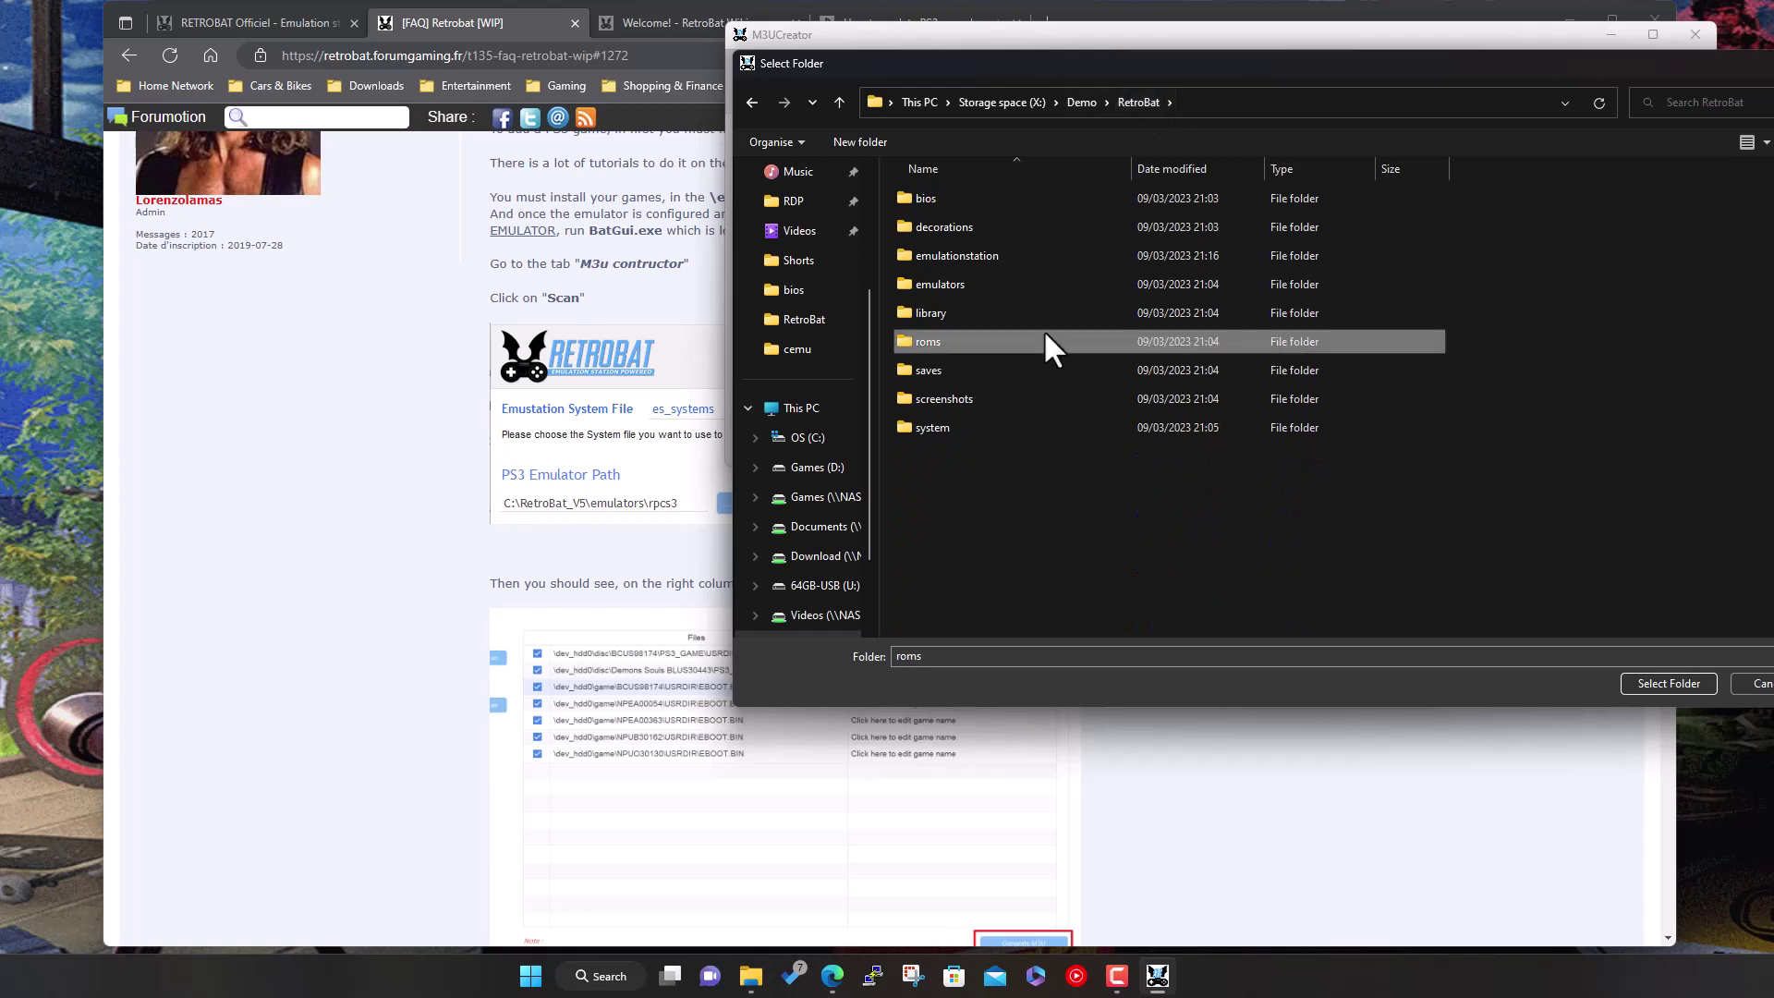
{"action": "left_click", "coordinate": [1085, 92]}
{"action": "double_click", "coordinate": [967, 198]}
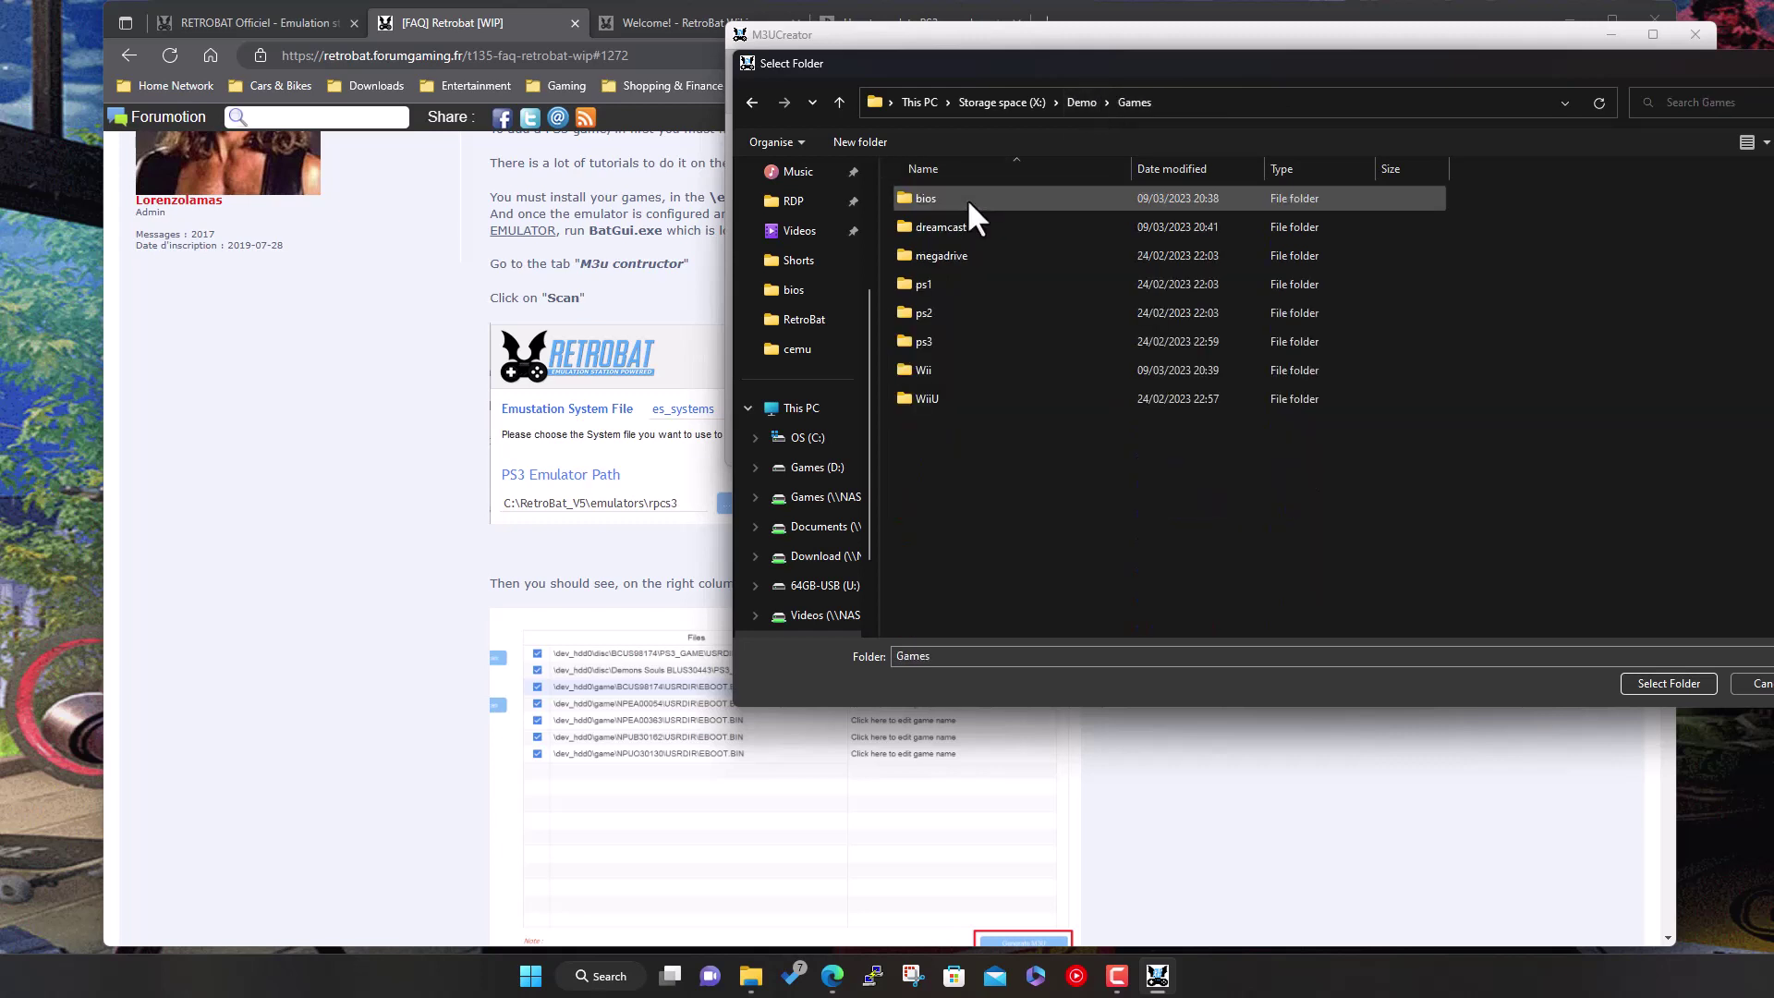
{"action": "double_click", "coordinate": [990, 342]}
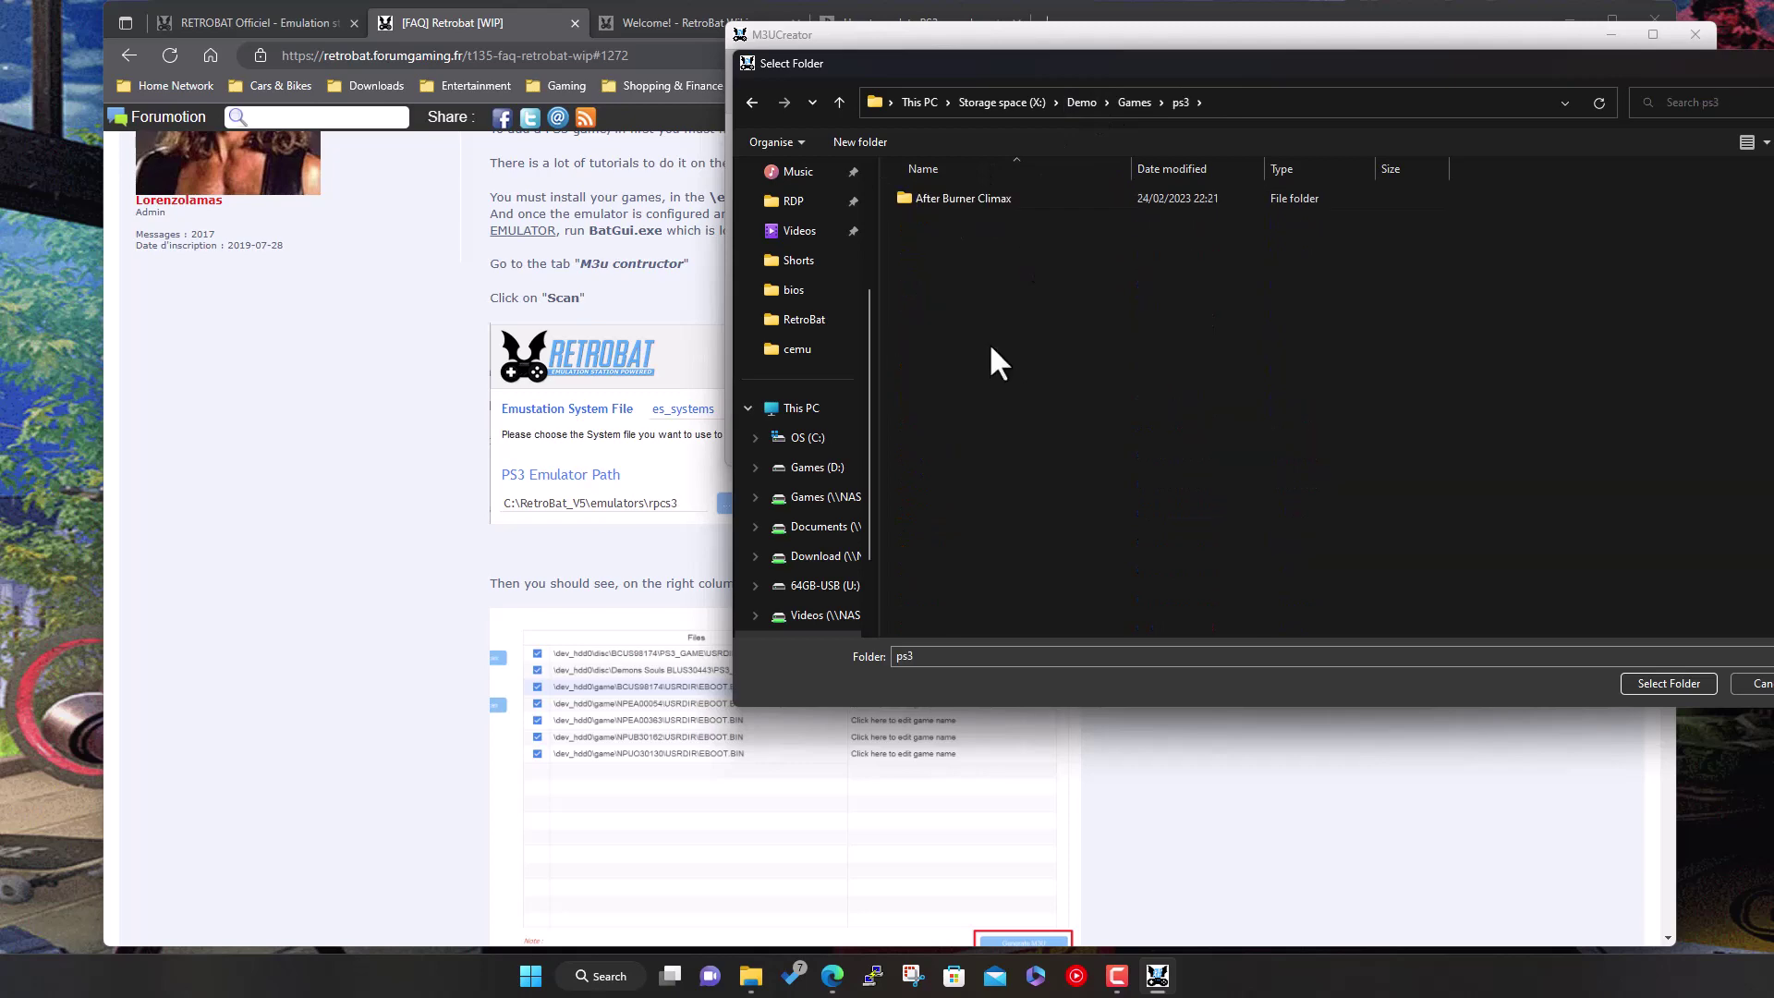
{"action": "left_click", "coordinate": [1647, 685]}
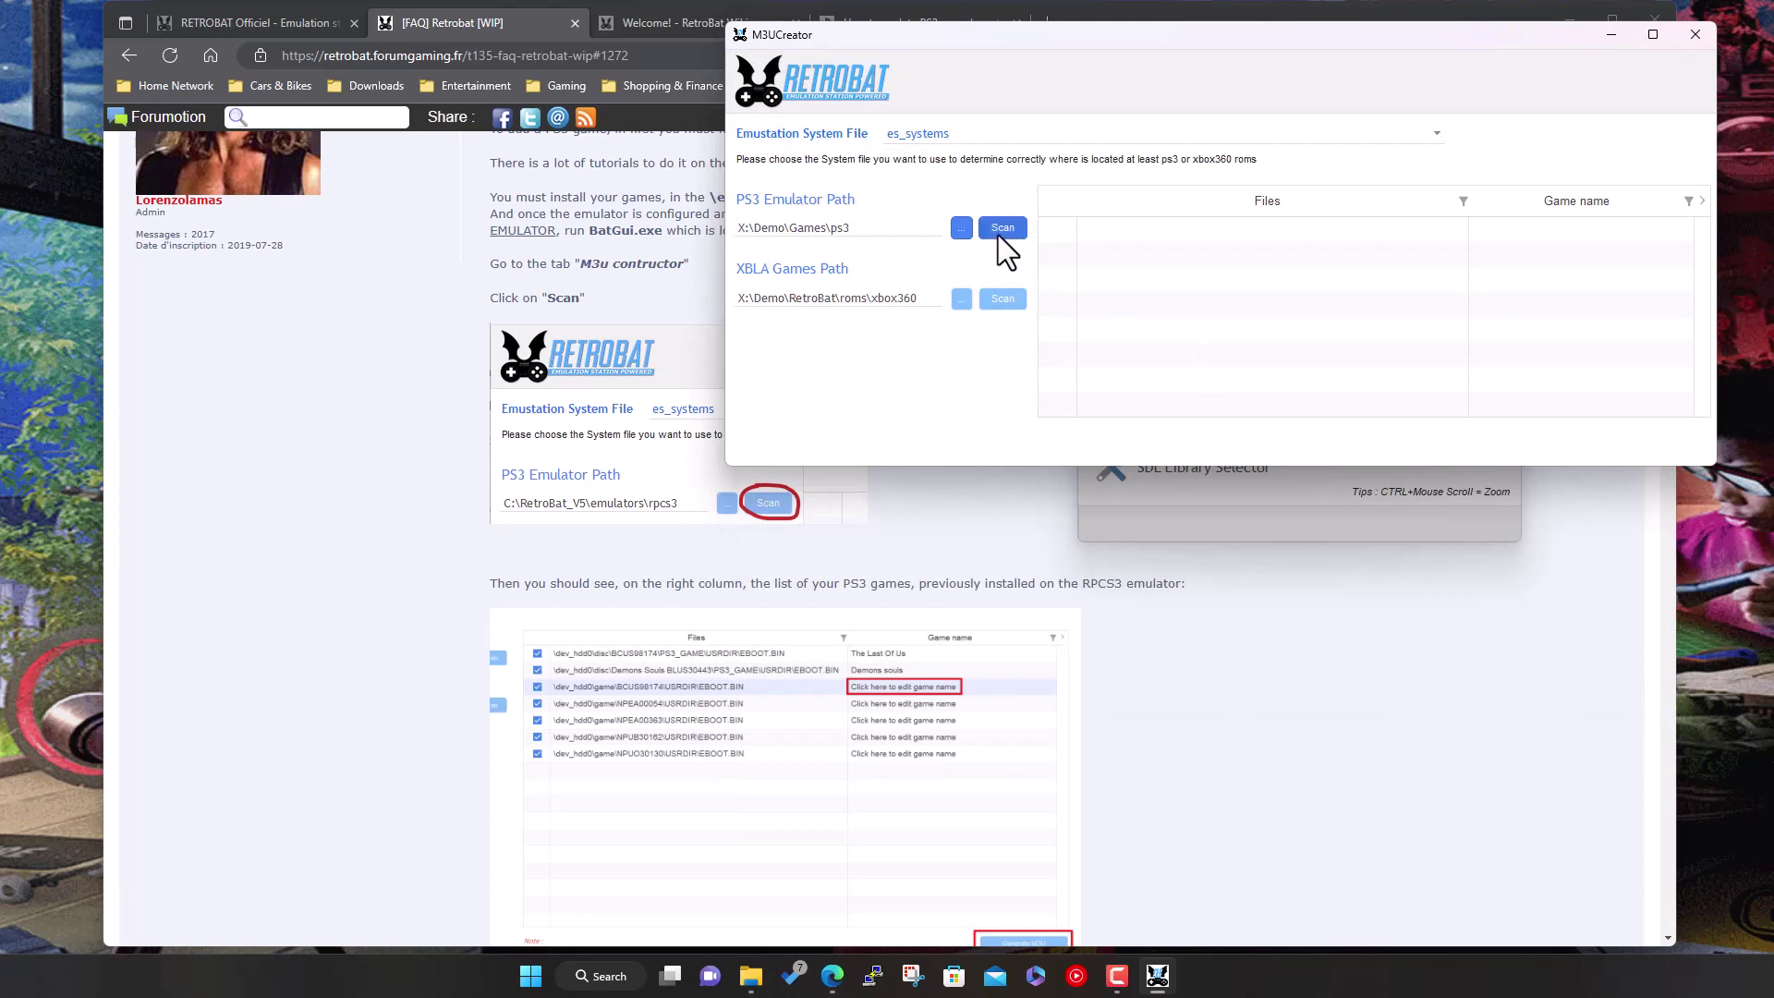
{"action": "left_click", "coordinate": [1000, 230]}
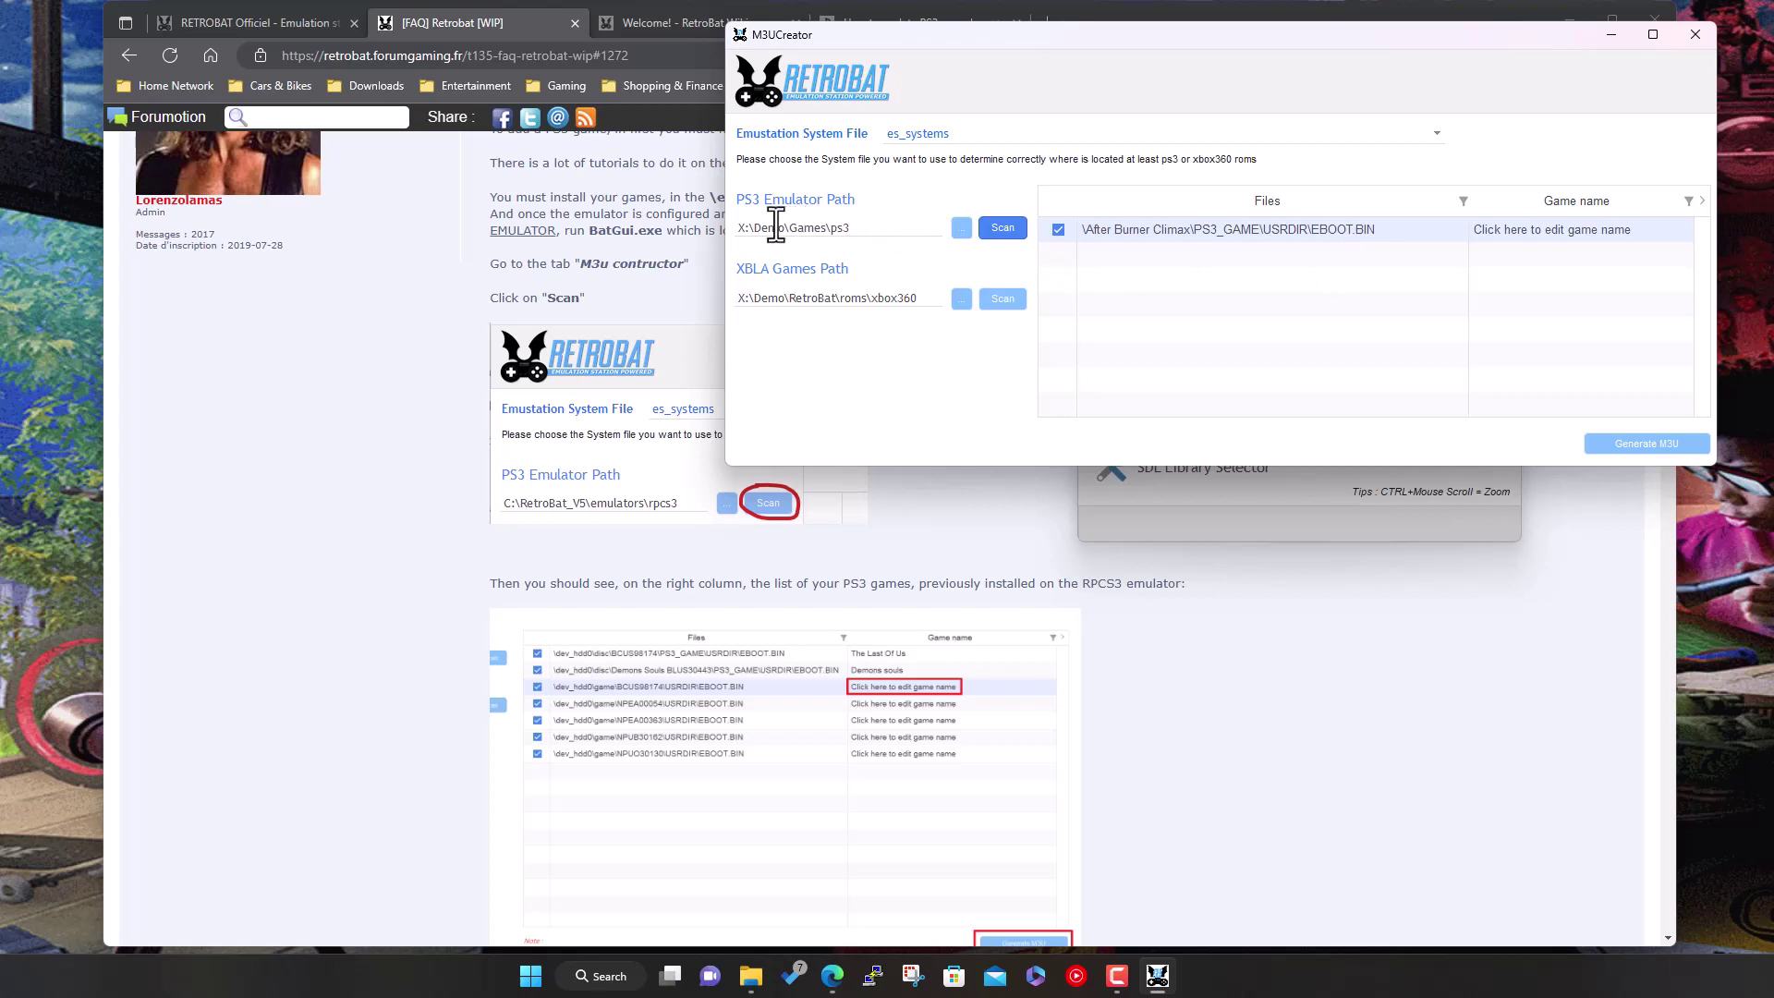
{"action": "left_click", "coordinate": [859, 227]}
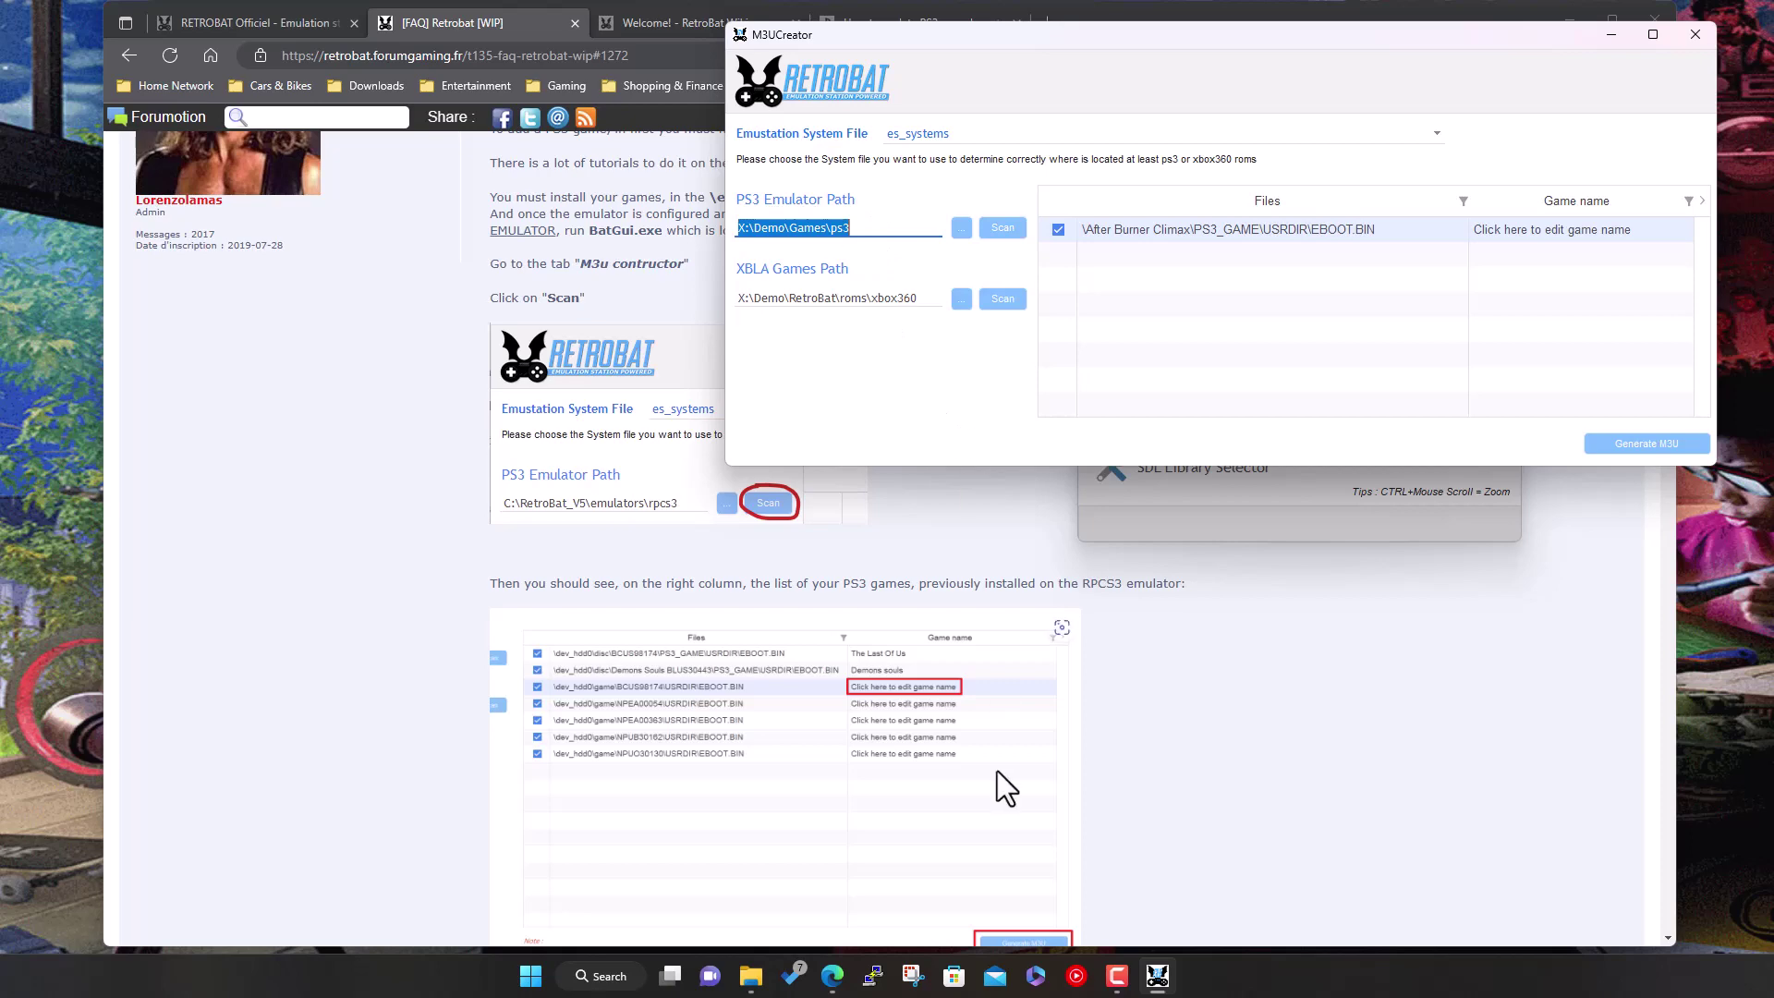
Inspect the contents of X:\Demo\RetroBat\roms\ps3 in File Explorer and return to M3UCreator.
{"action": "left_click", "coordinate": [750, 976]}
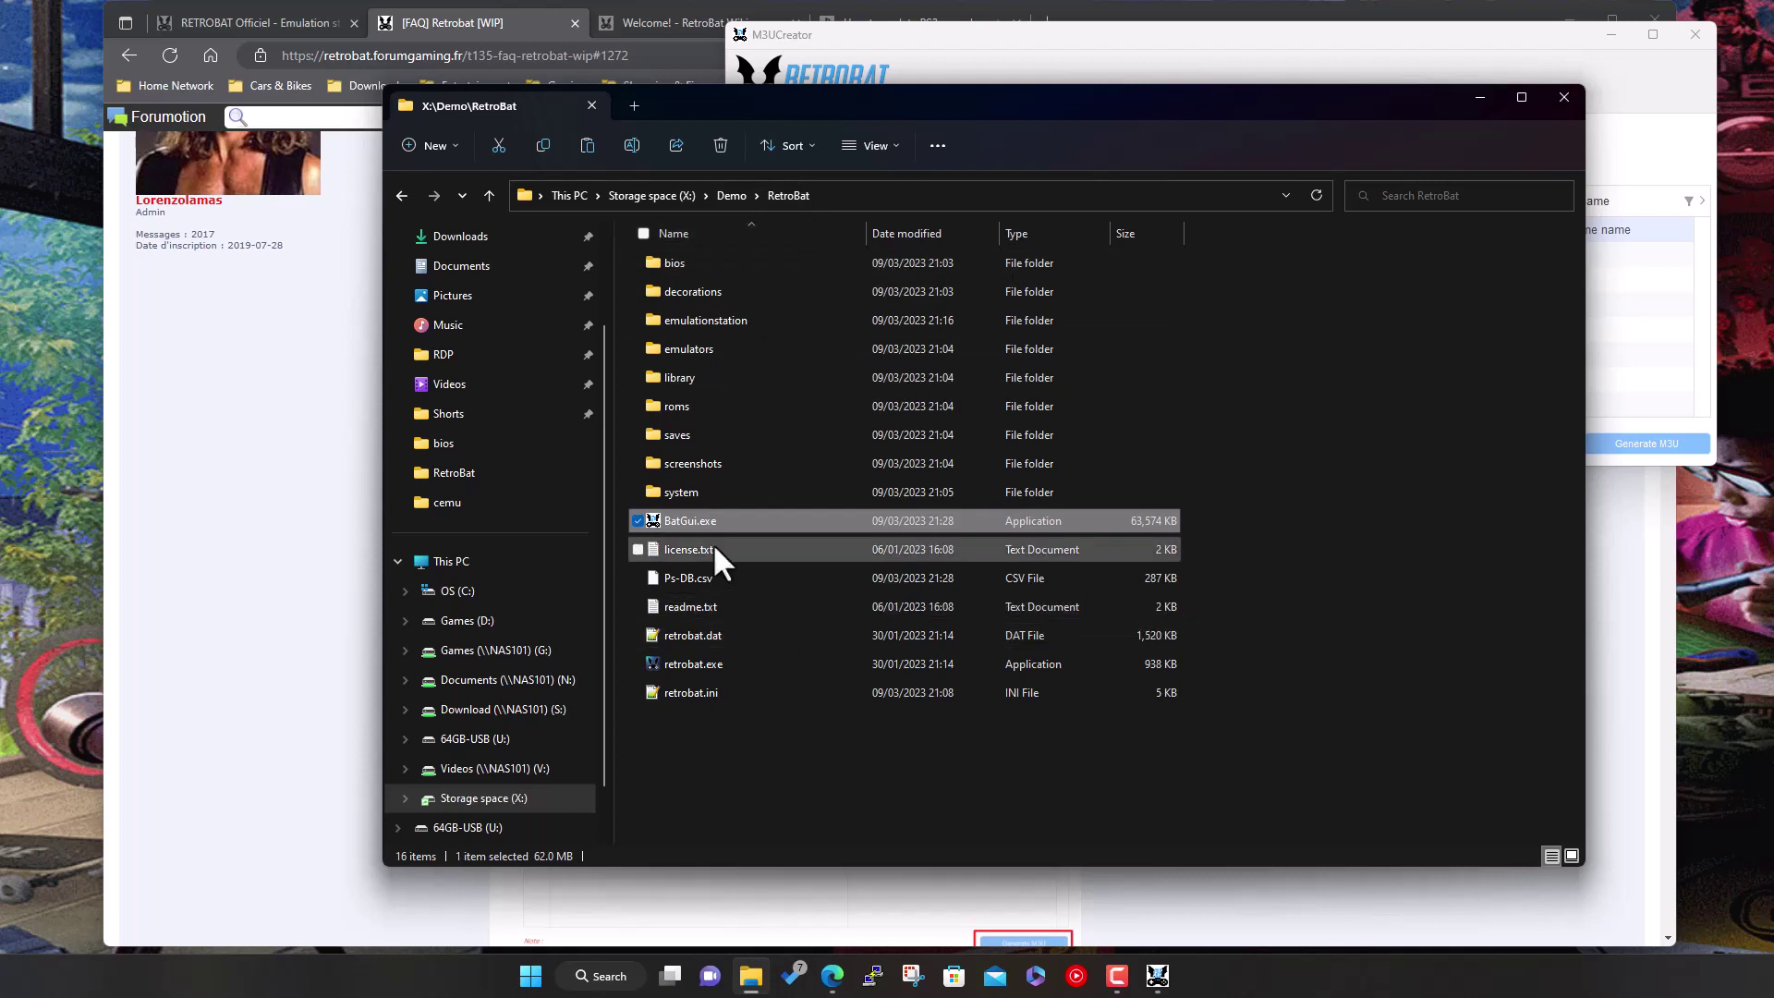
{"action": "double_click", "coordinate": [679, 405]}
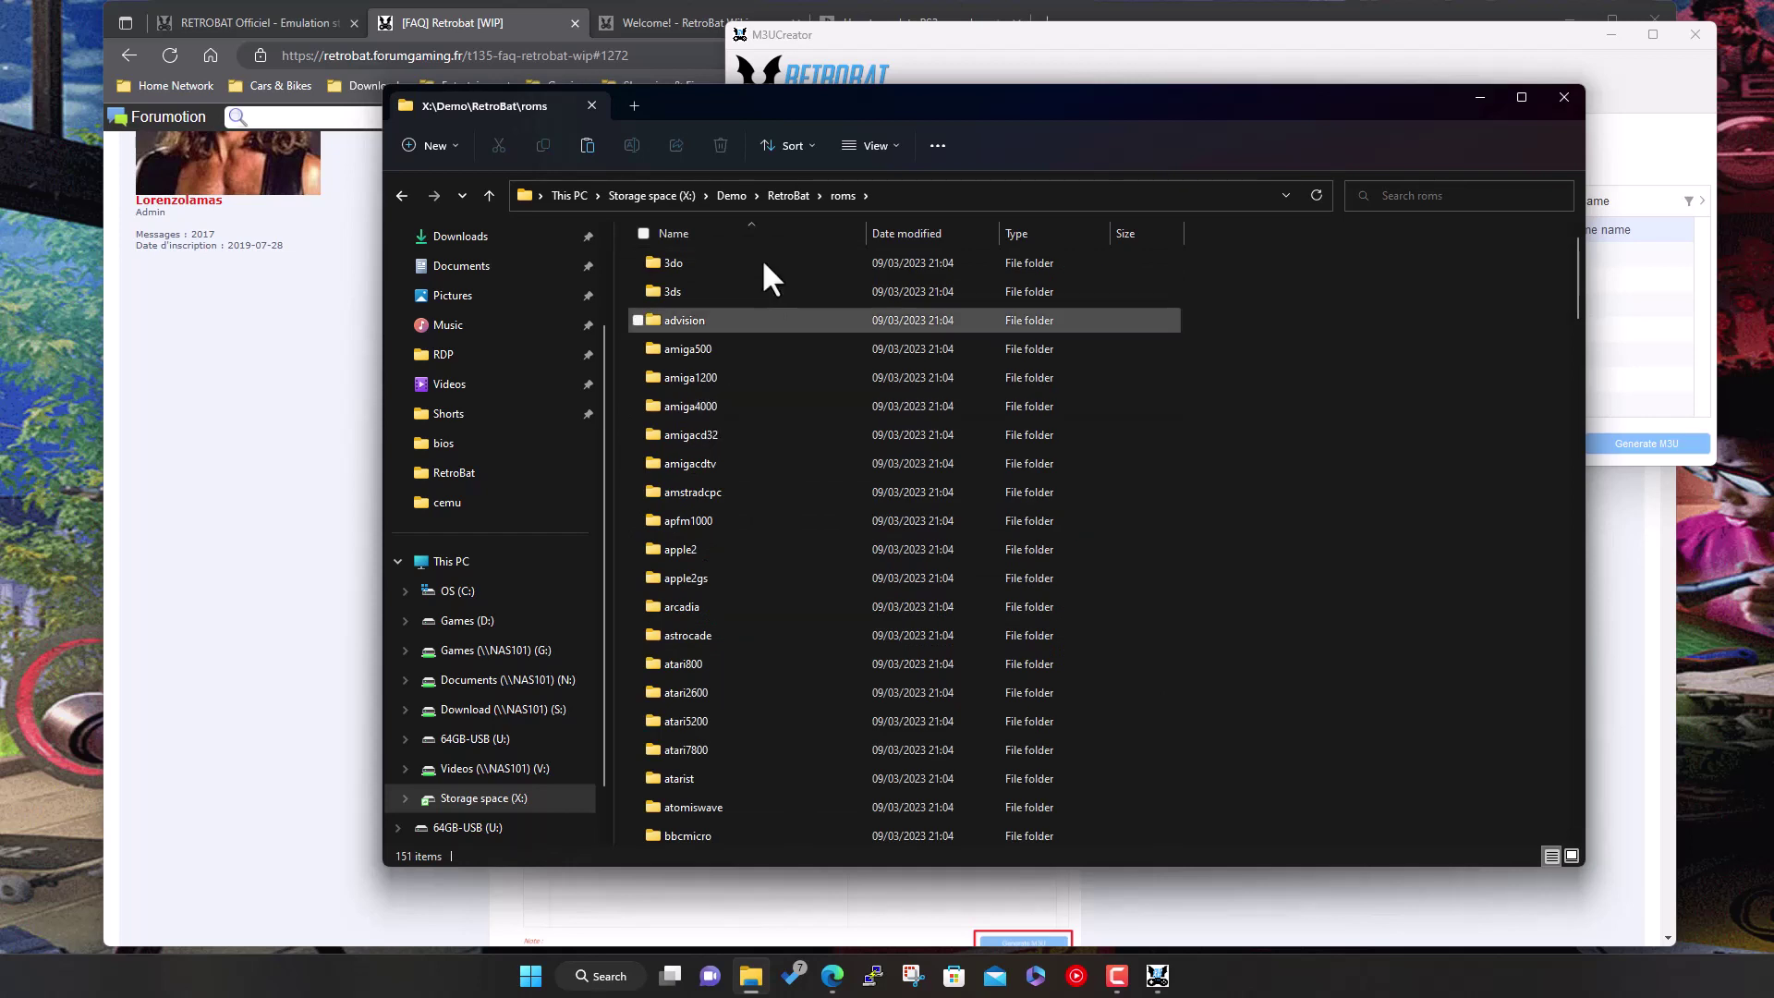
{"action": "scroll", "coordinate": [767, 609], "scroll_direction": "down", "scroll_amount": 8}
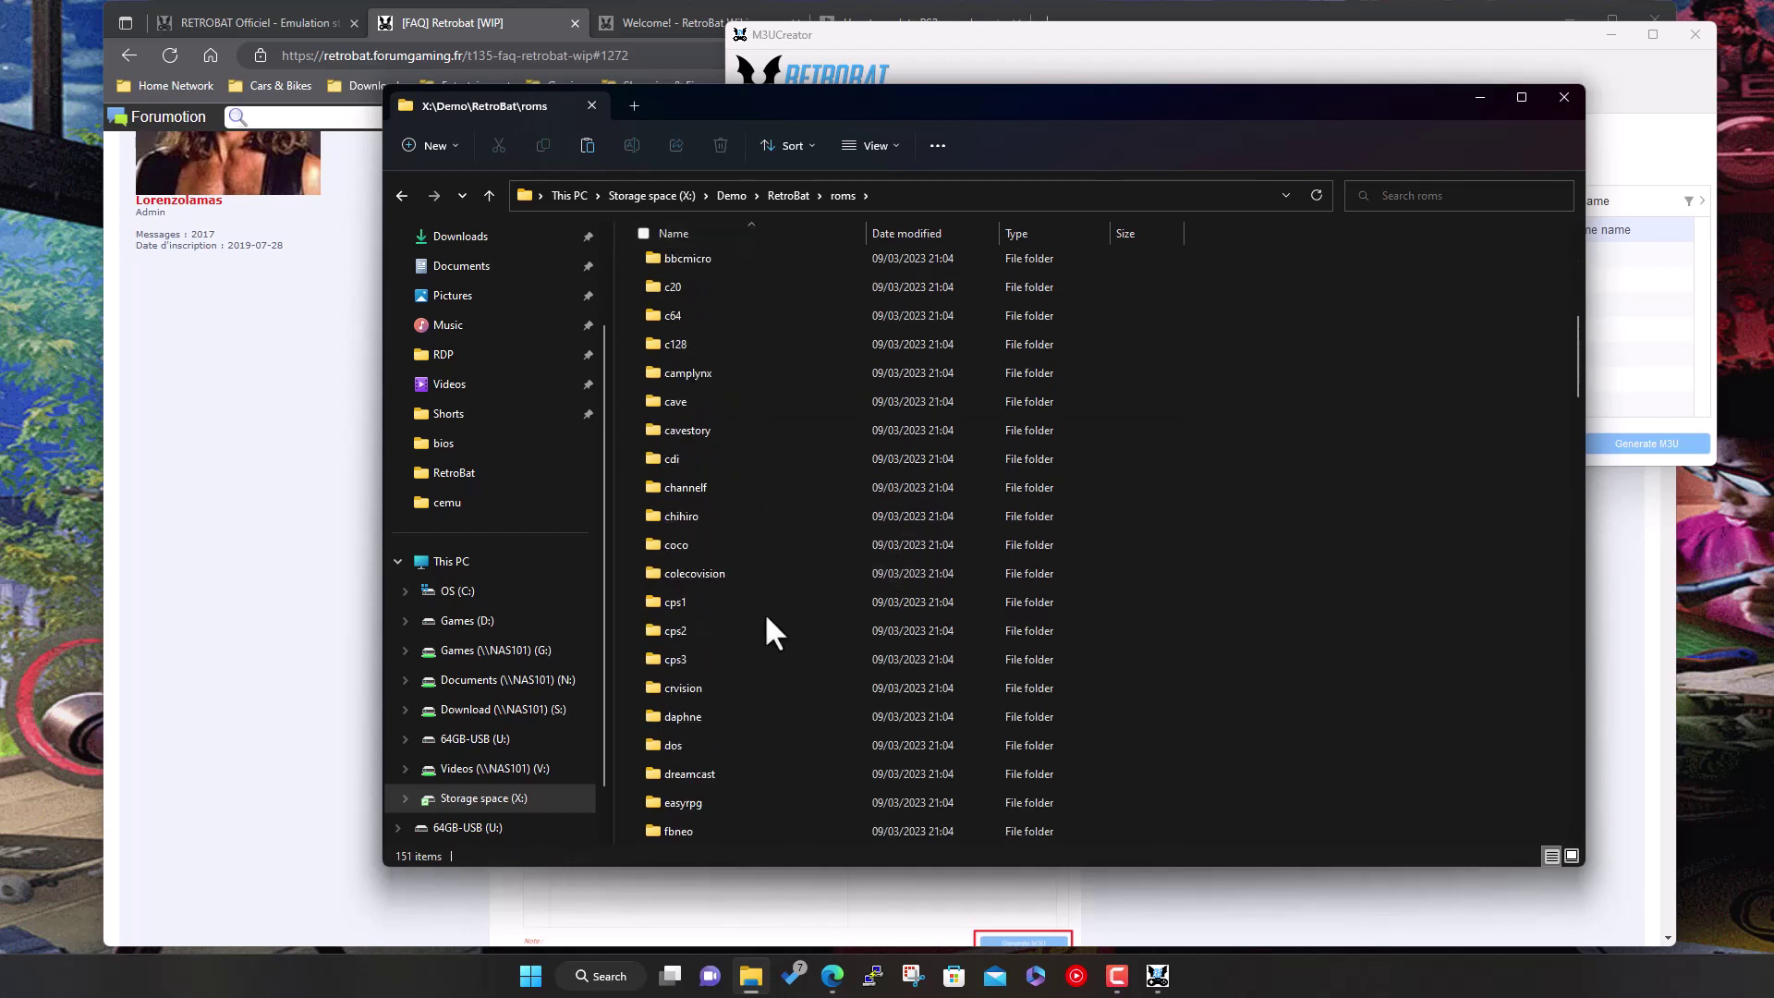
{"action": "scroll", "coordinate": [767, 617], "scroll_direction": "down", "scroll_amount": 4}
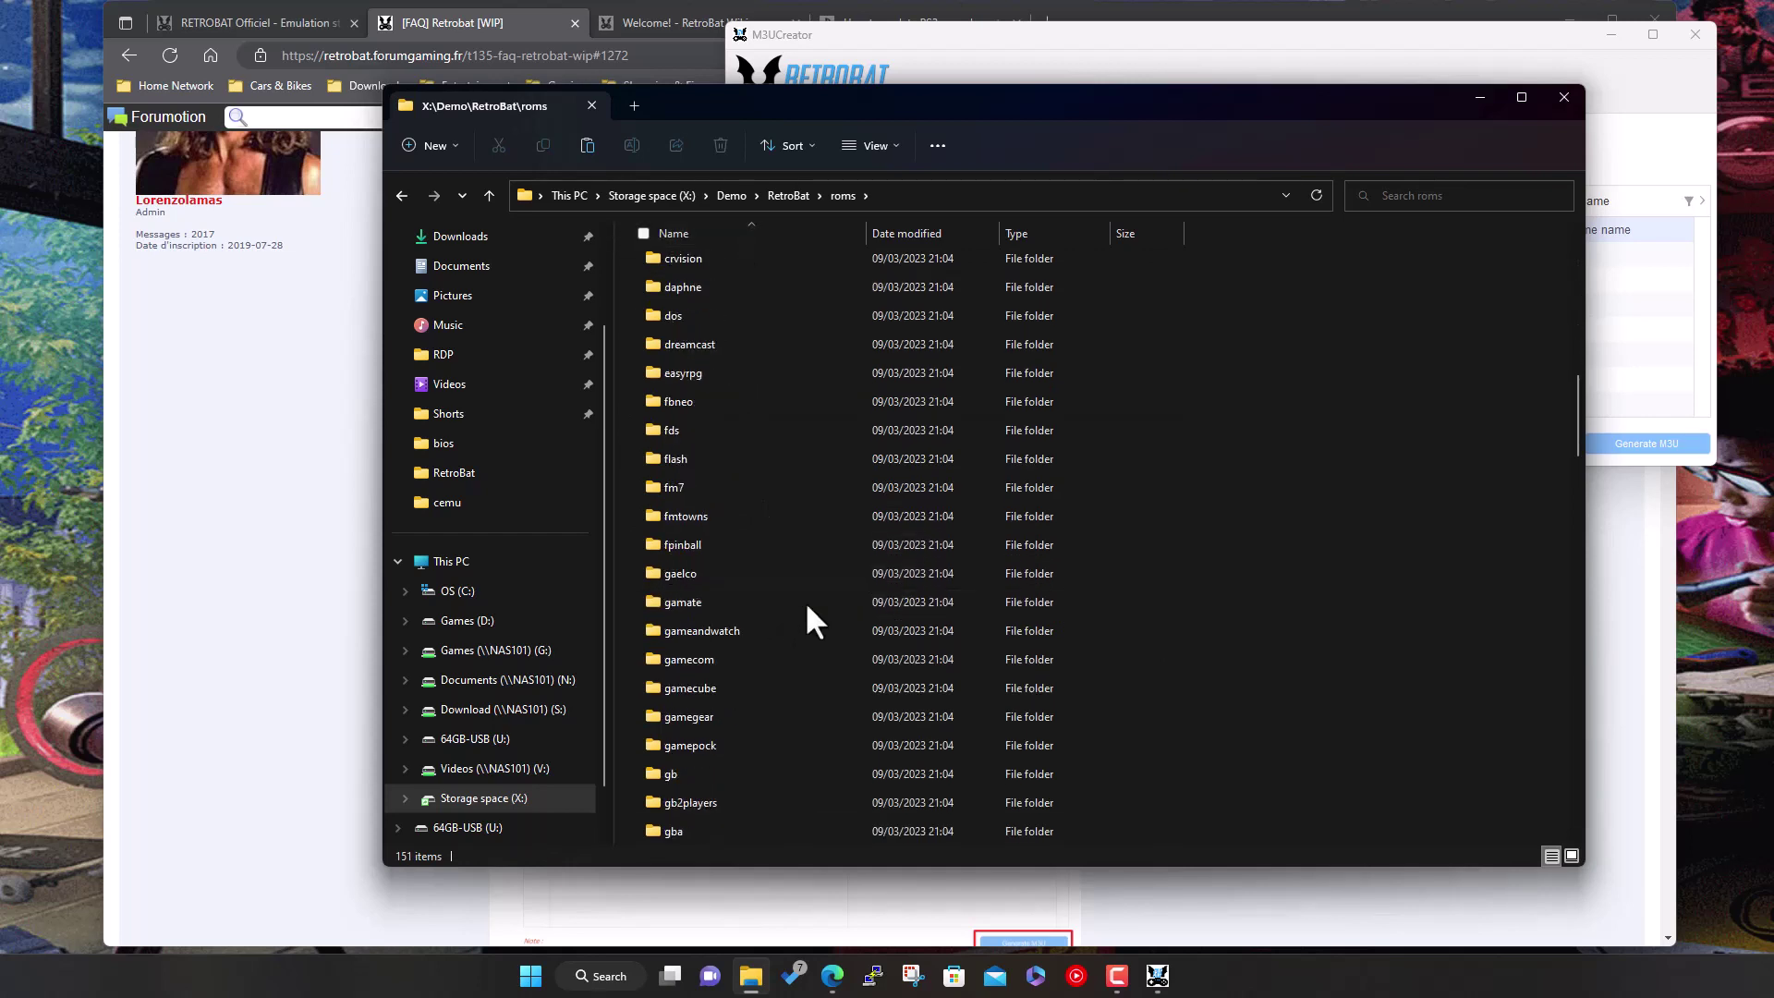
{"action": "scroll", "coordinate": [787, 616], "scroll_direction": "down", "scroll_amount": 20}
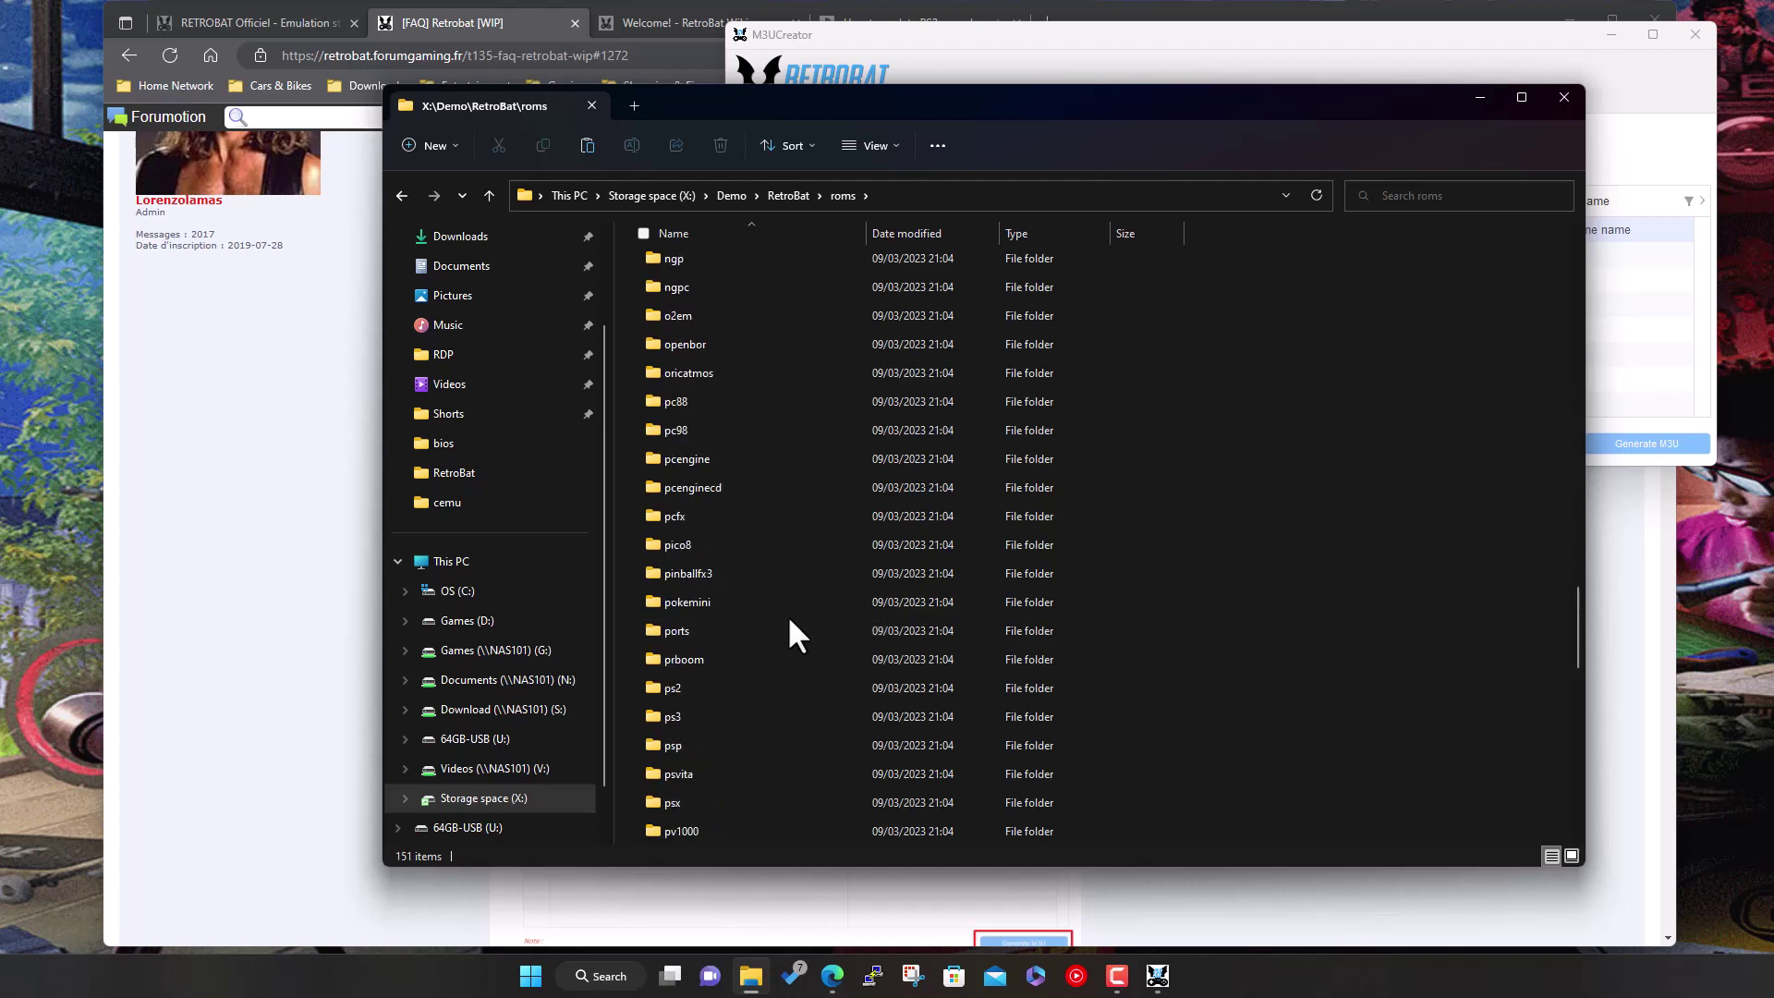
{"action": "double_click", "coordinate": [745, 713]}
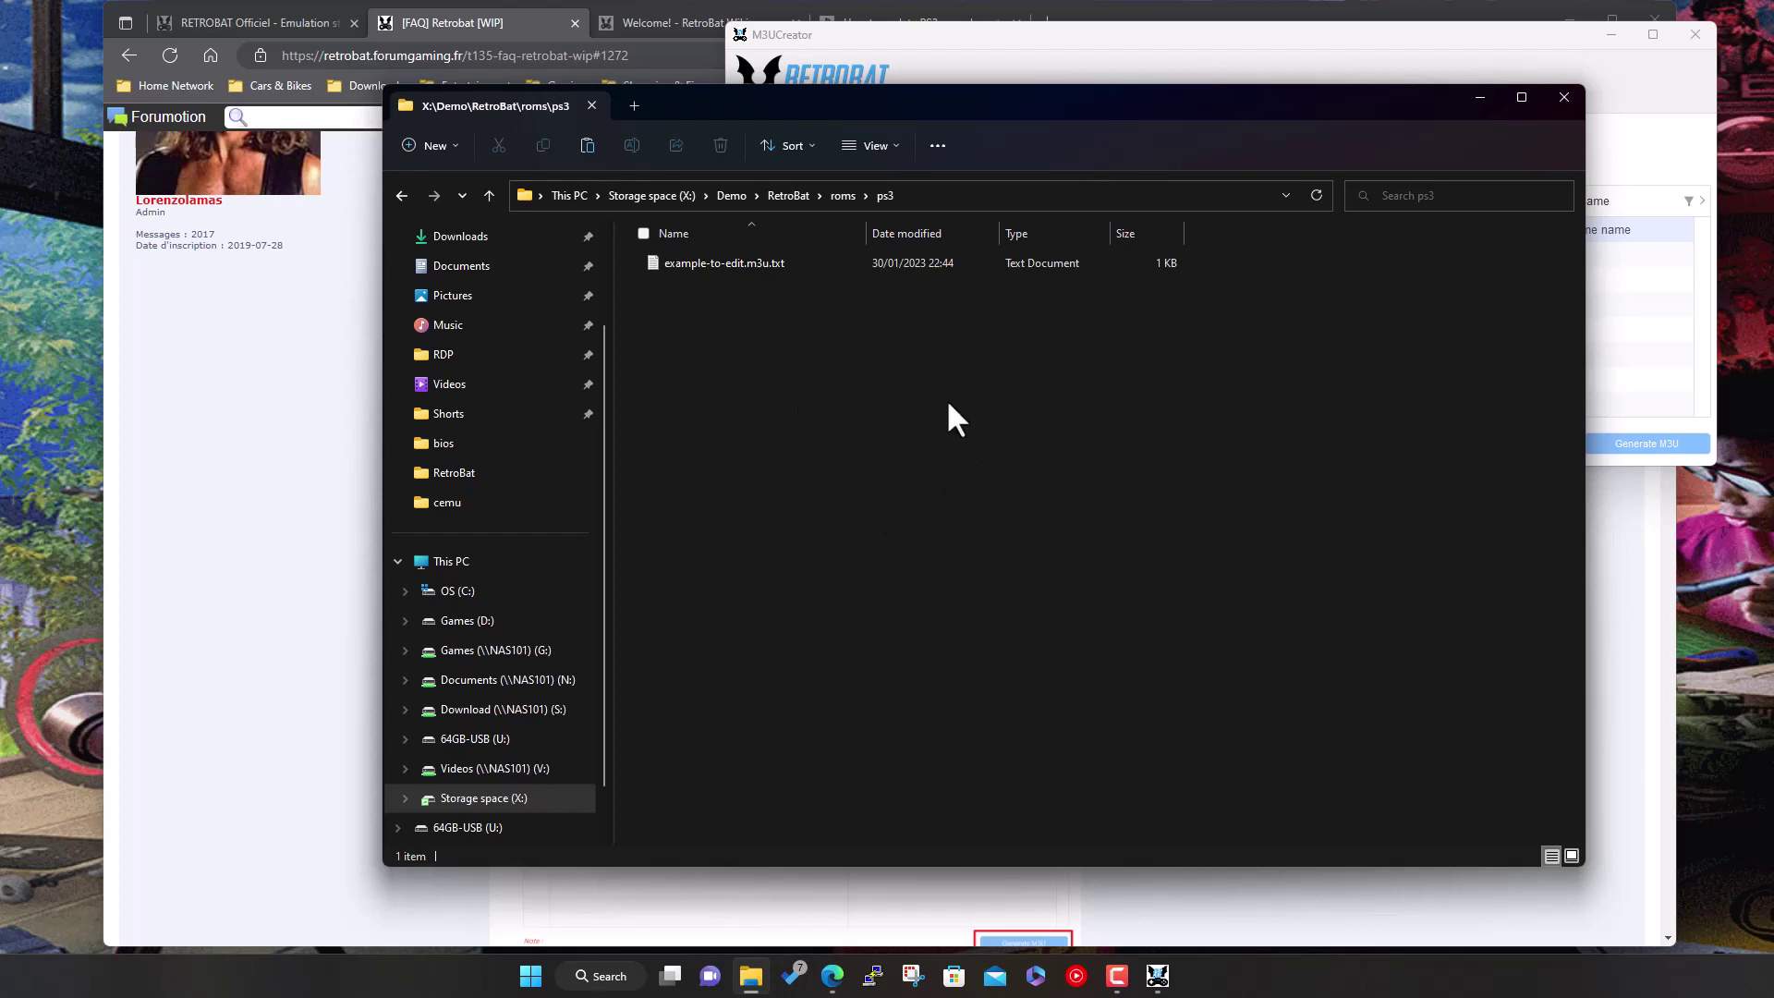
{"action": "left_click", "coordinate": [1475, 94]}
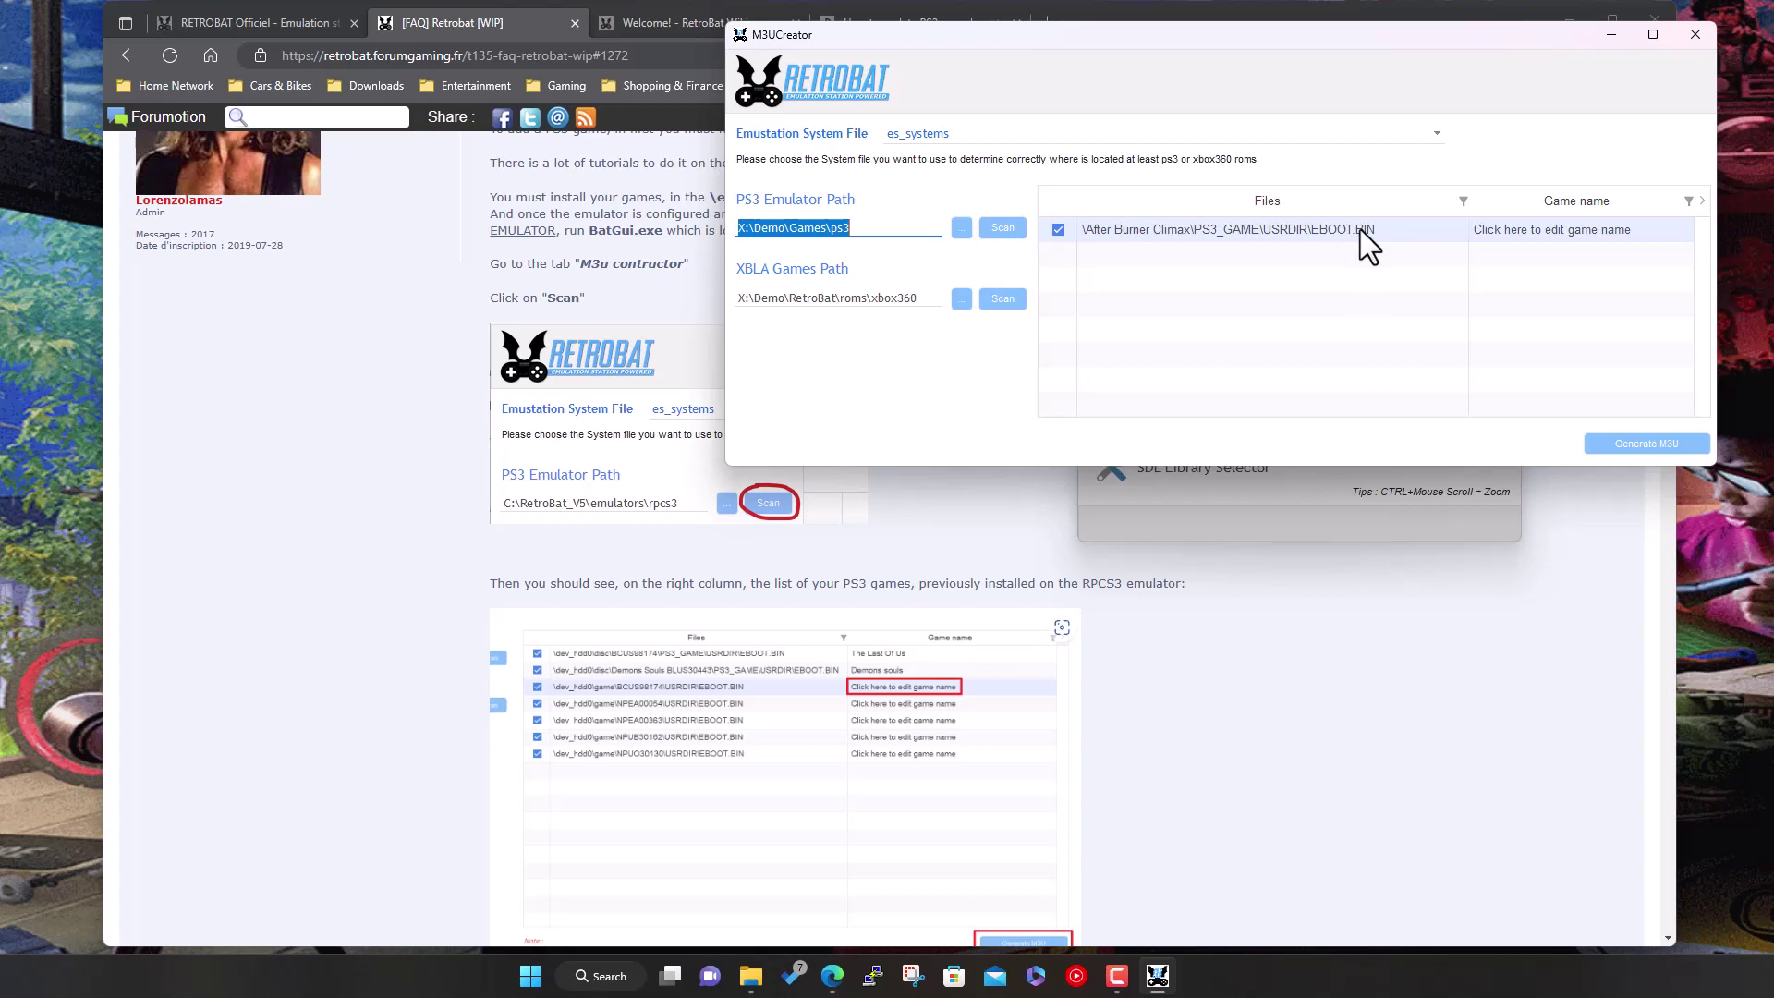
Name the scanned PS3 game After Burner Climax in M3UCreator and generate its M3U file.
{"action": "left_click", "coordinate": [1510, 227]}
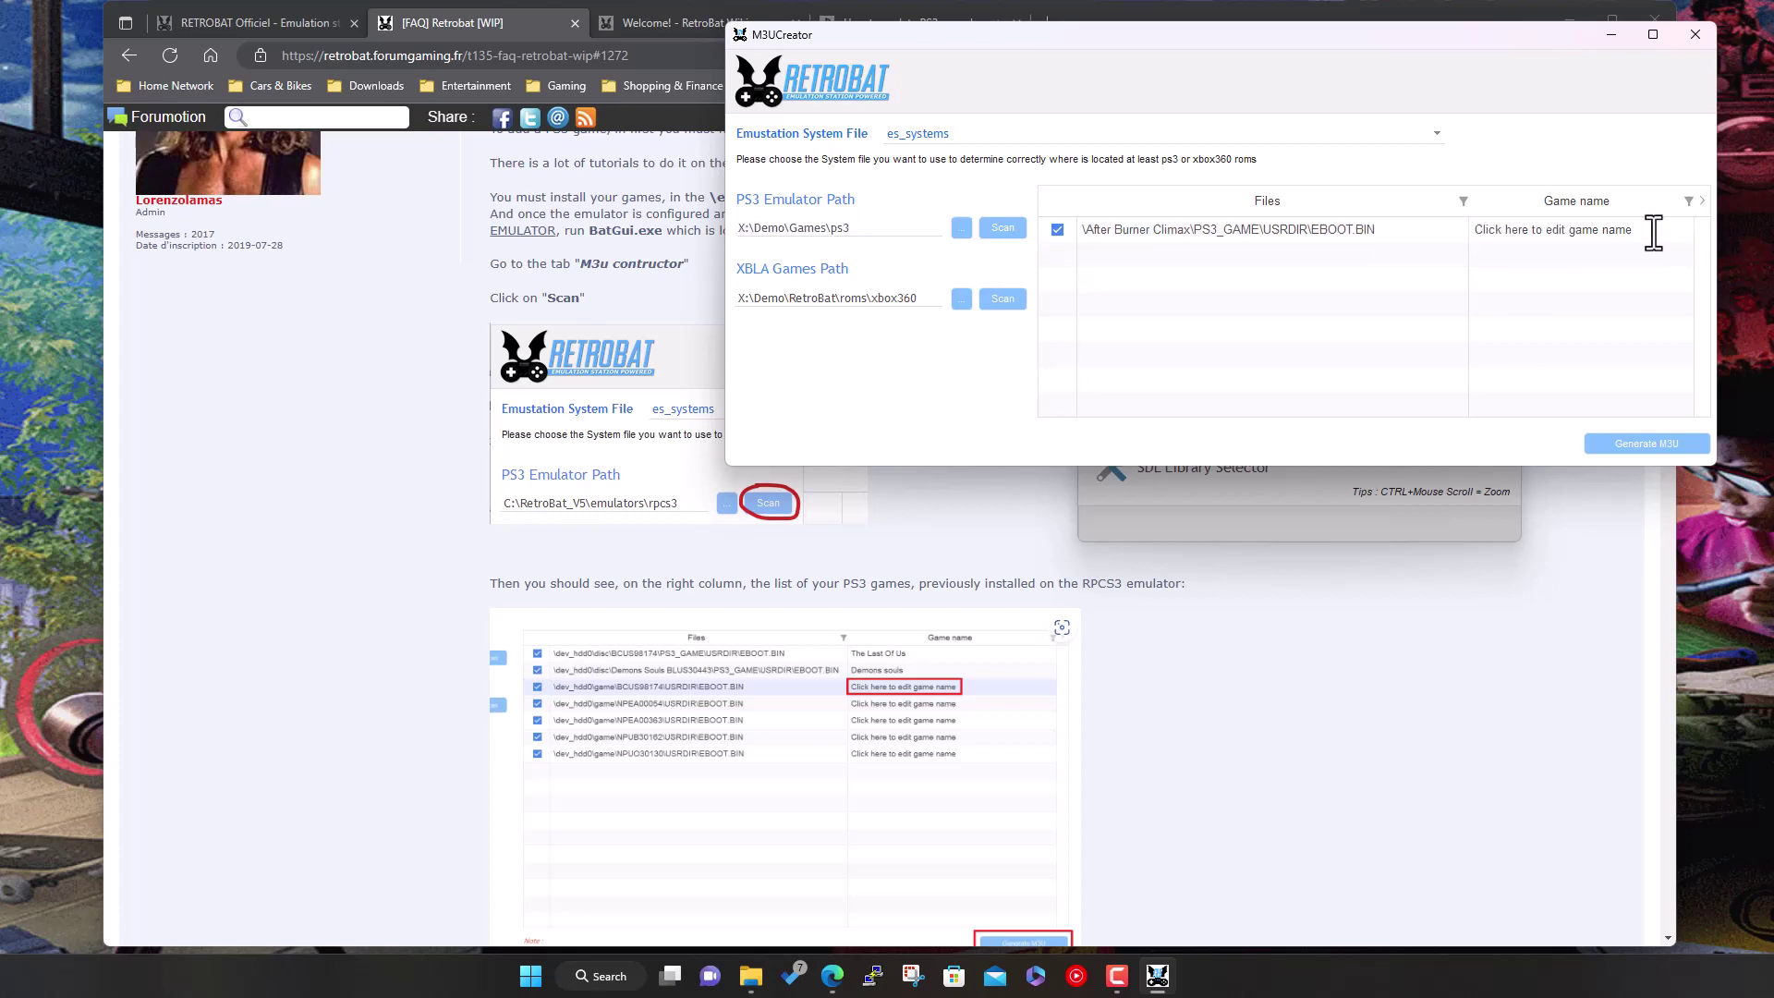
{"action": "left_click_drag", "start_coordinate": [1655, 230], "coordinate": [1470, 230]}
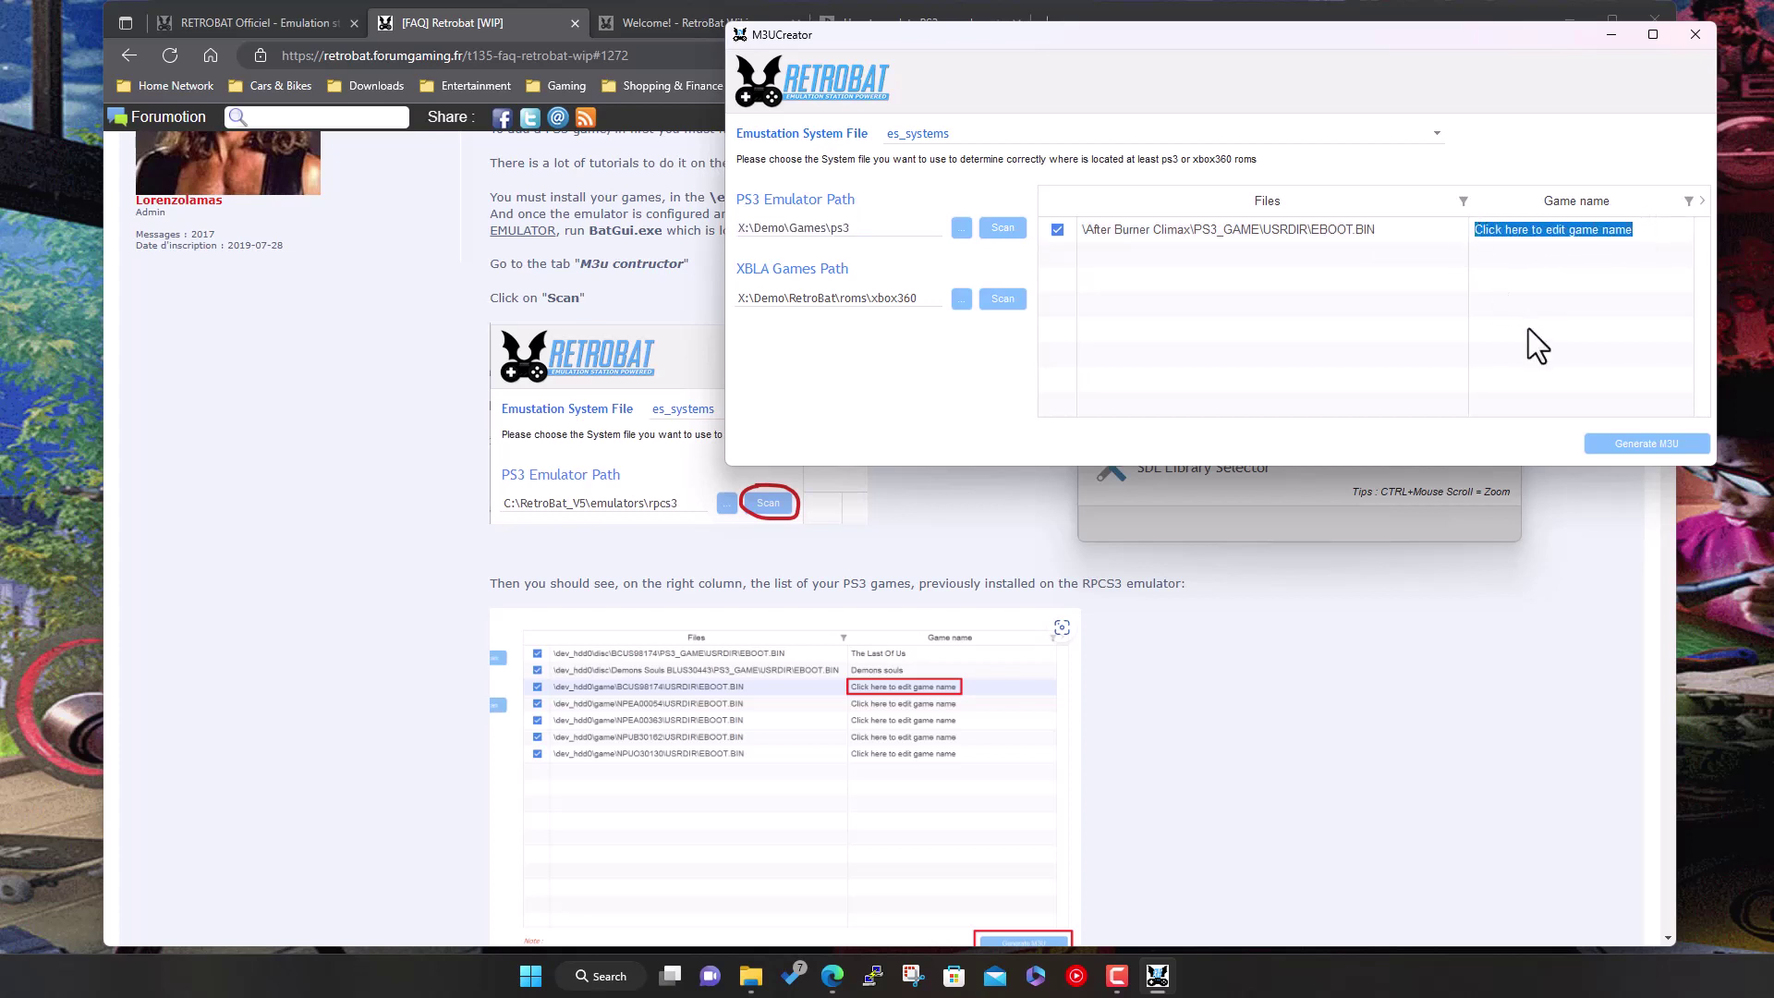
{"action": "type", "text": "After "}
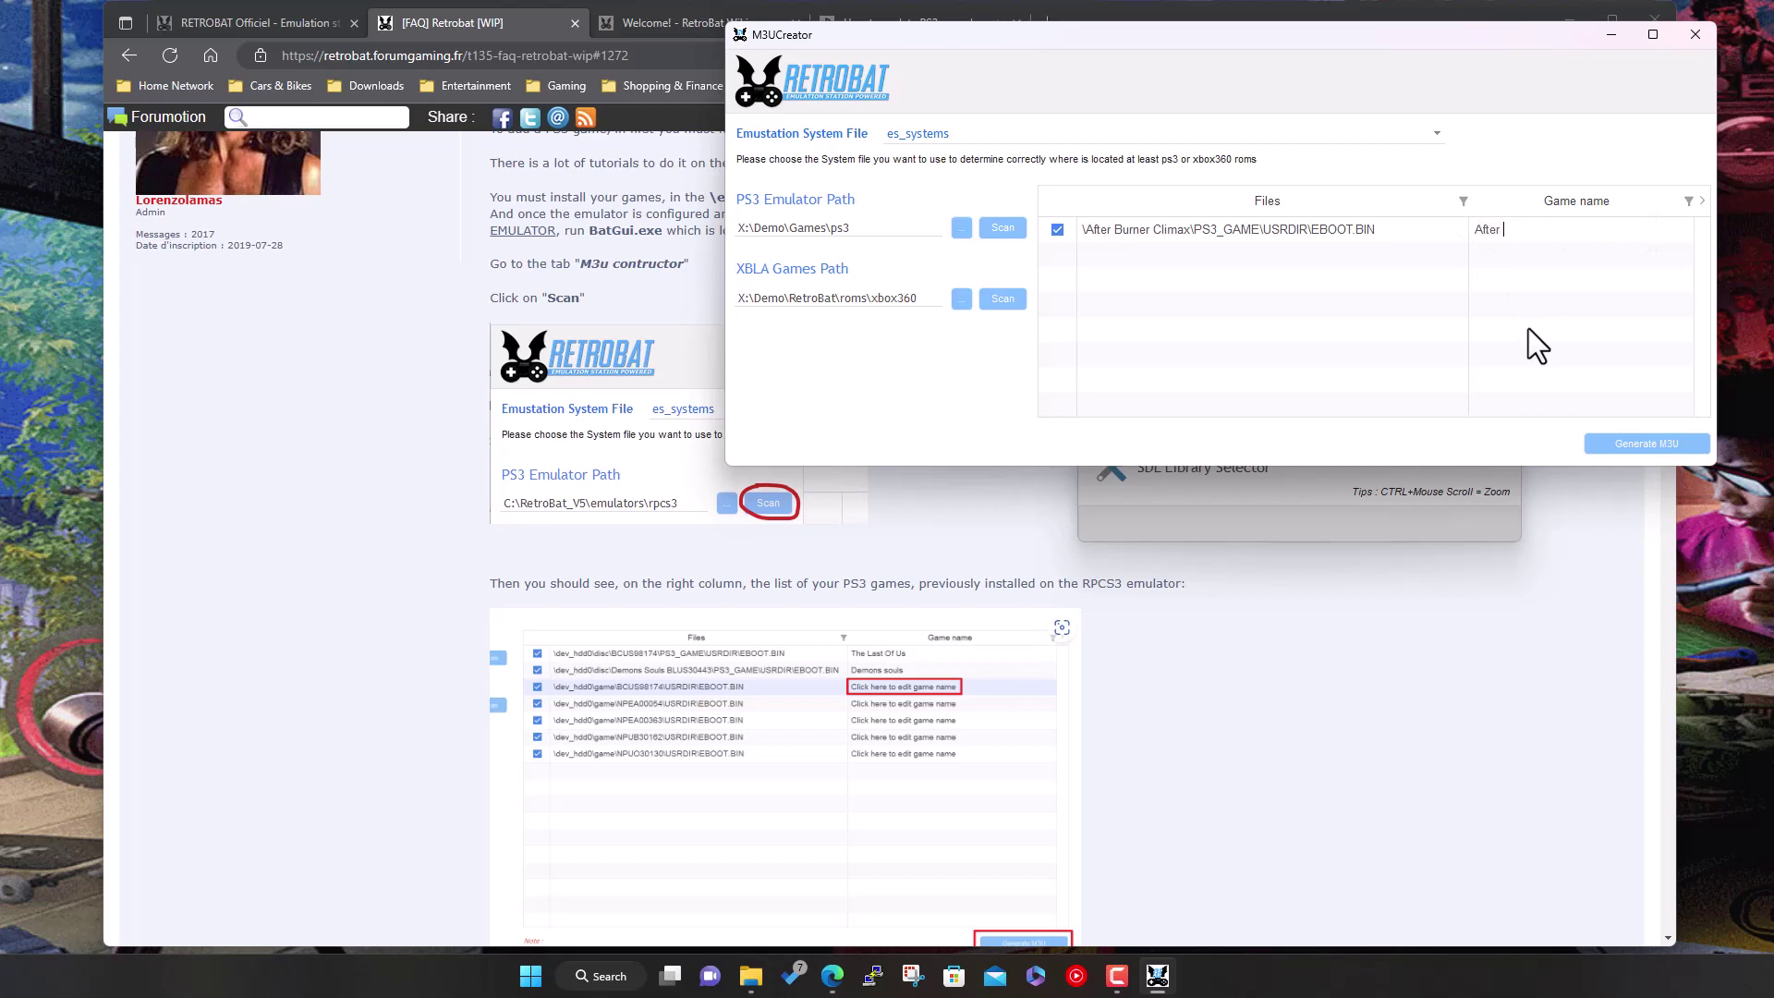
{"action": "type", "text": "Burner Climax"}
{"action": "key", "text": "Return"}
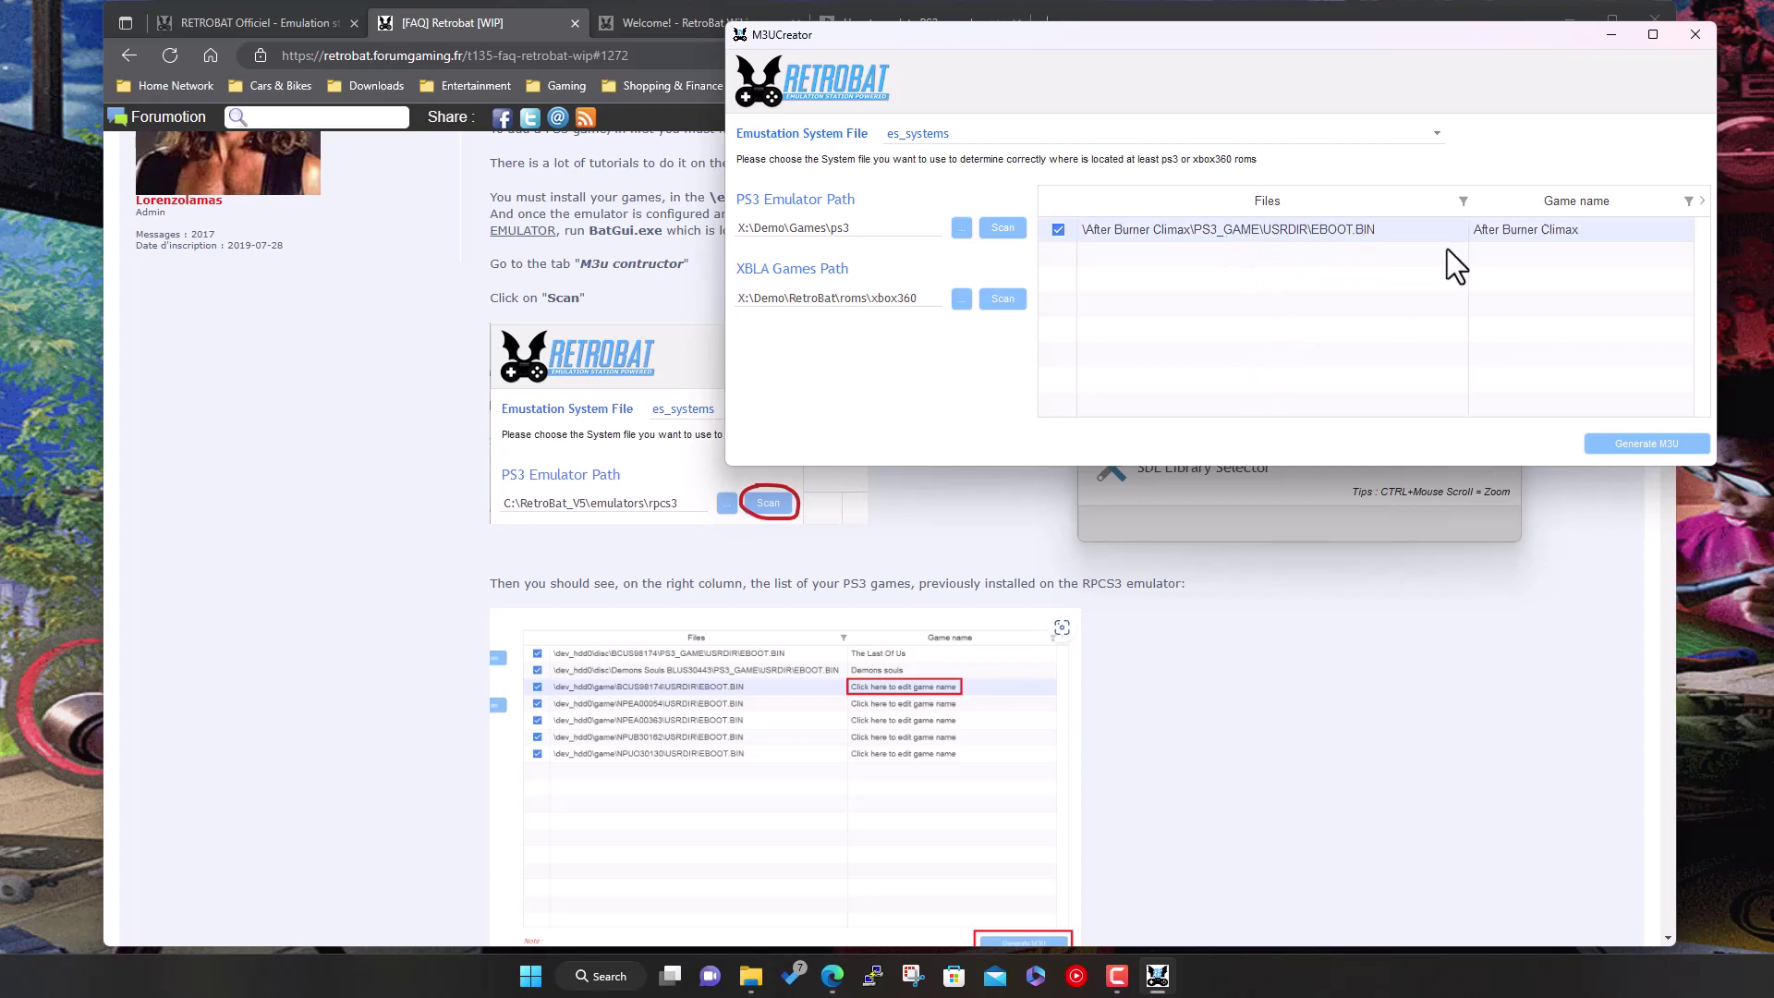
{"action": "left_click", "coordinate": [1606, 440]}
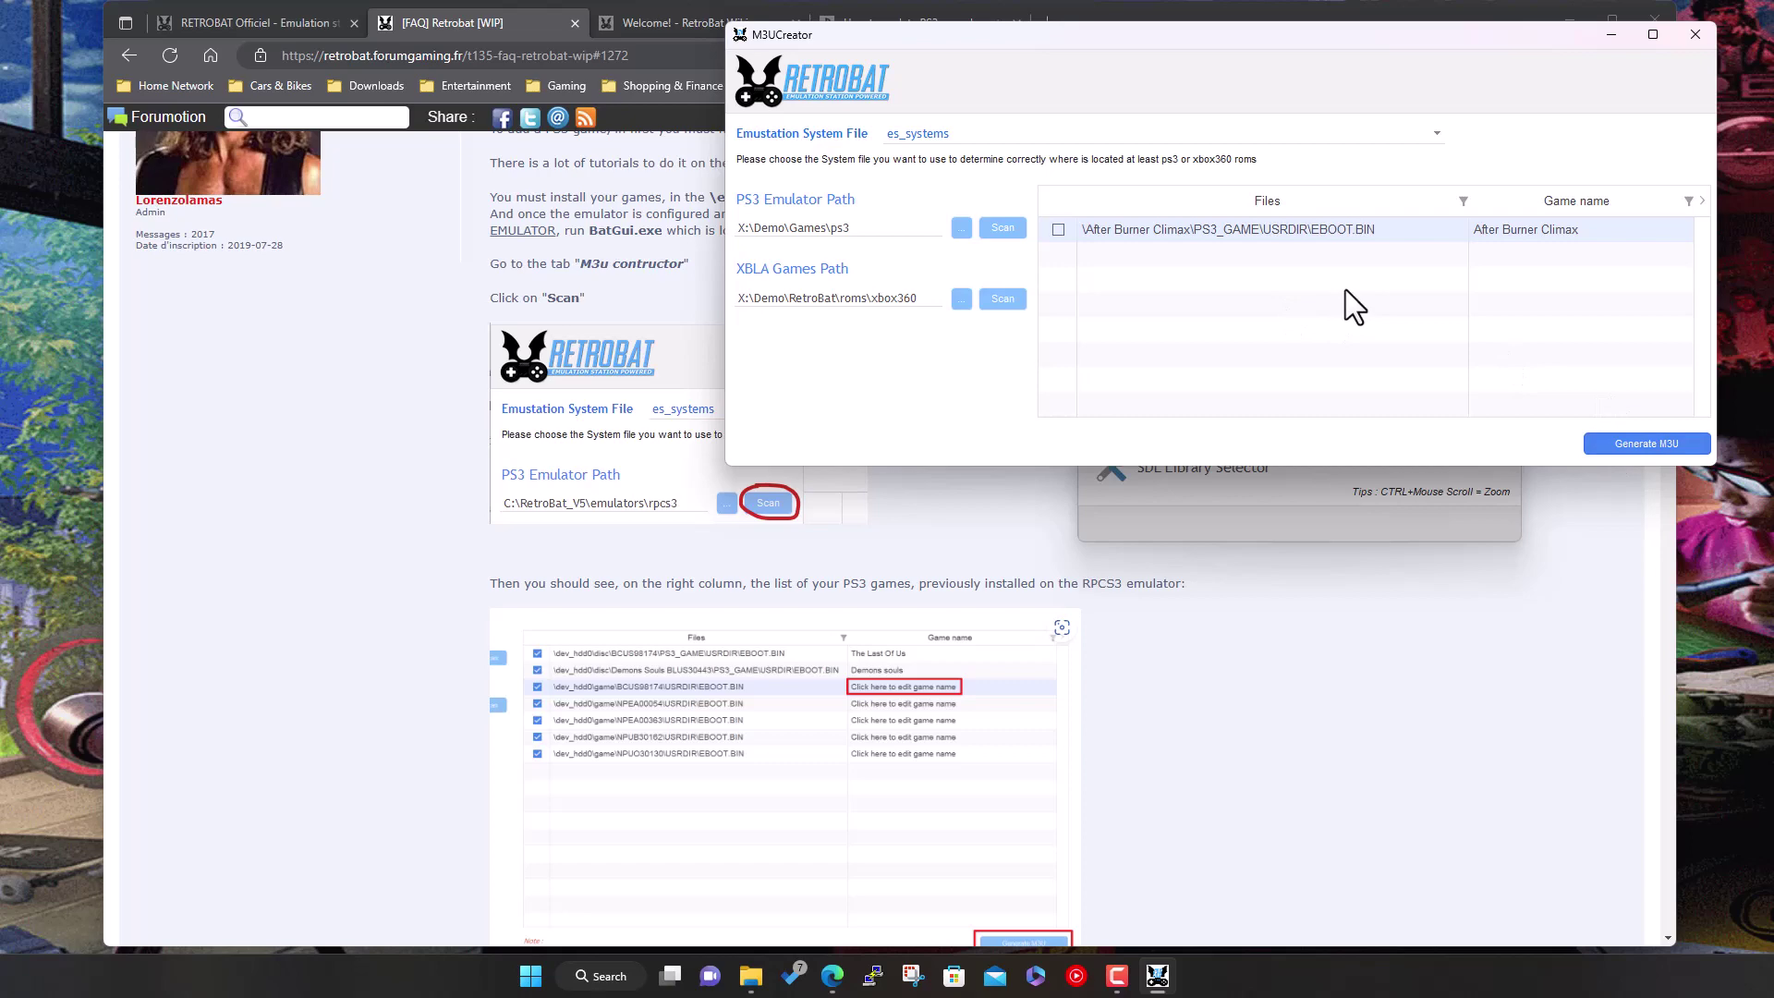
Read in the FAQ where generated M3U files are stored, and check X:\Demo\RetroBat\roms\ps3 in File Explorer for the new file.
{"action": "left_click", "coordinate": [1268, 682]}
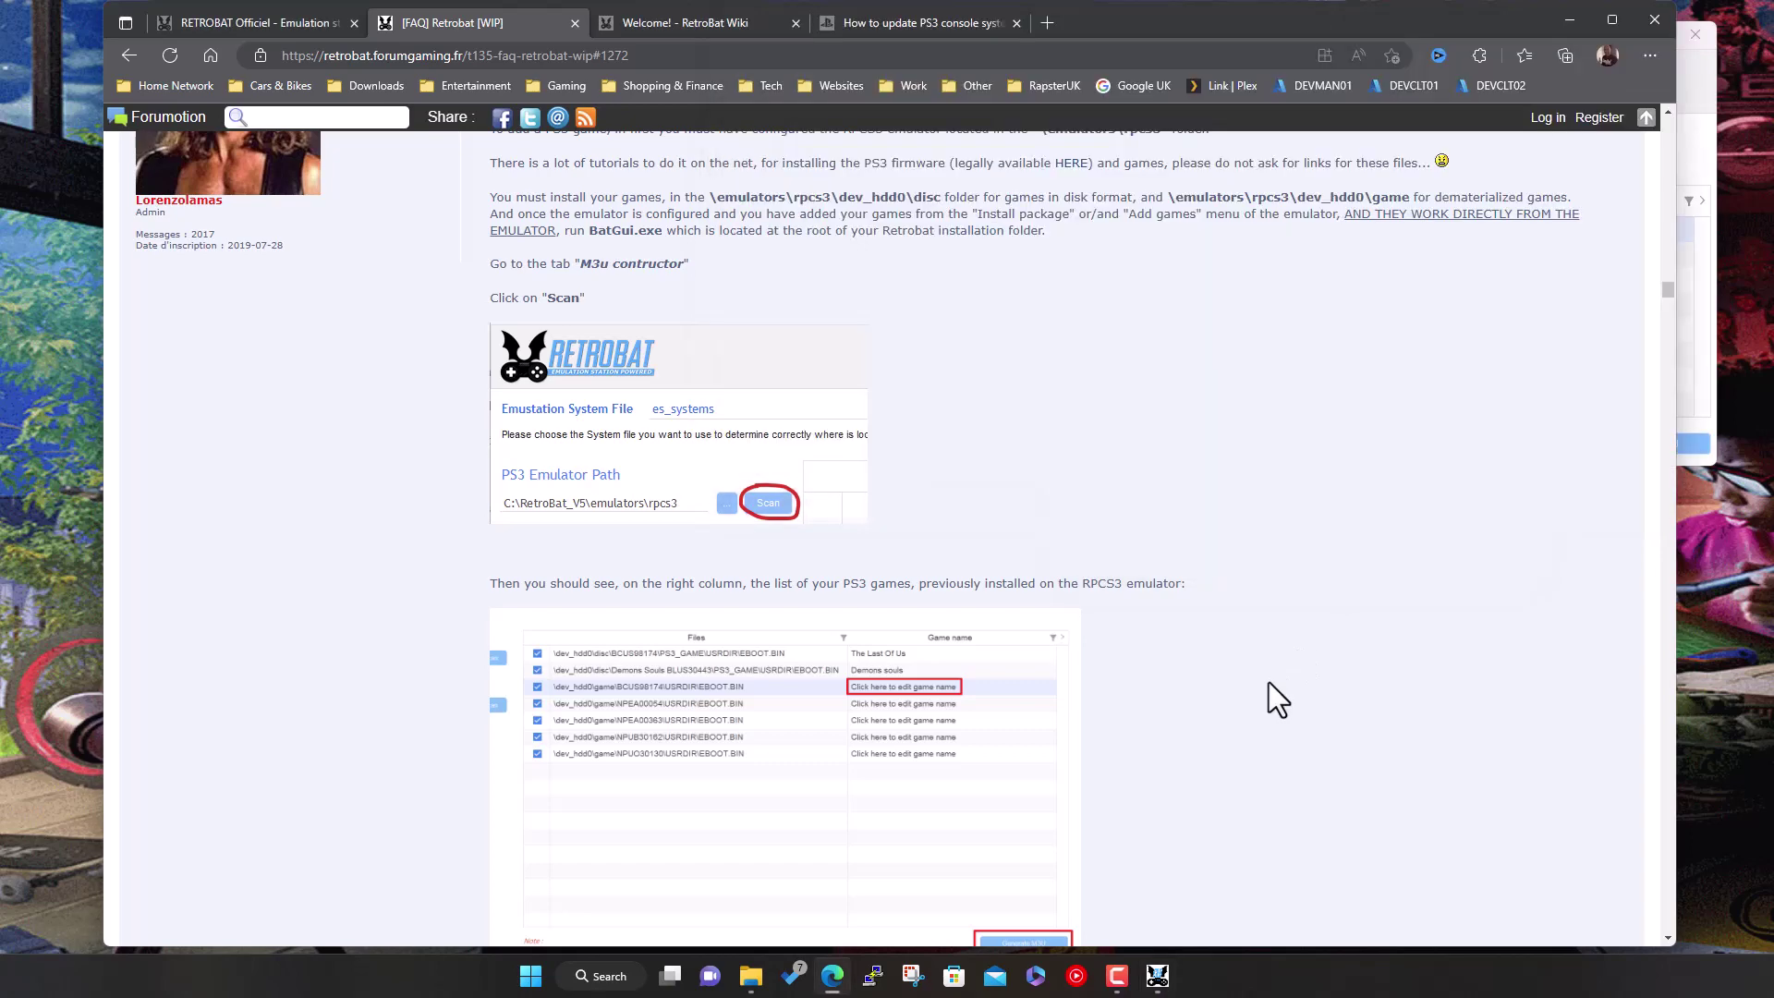
{"action": "scroll", "coordinate": [1267, 682], "scroll_direction": "down", "scroll_amount": 5}
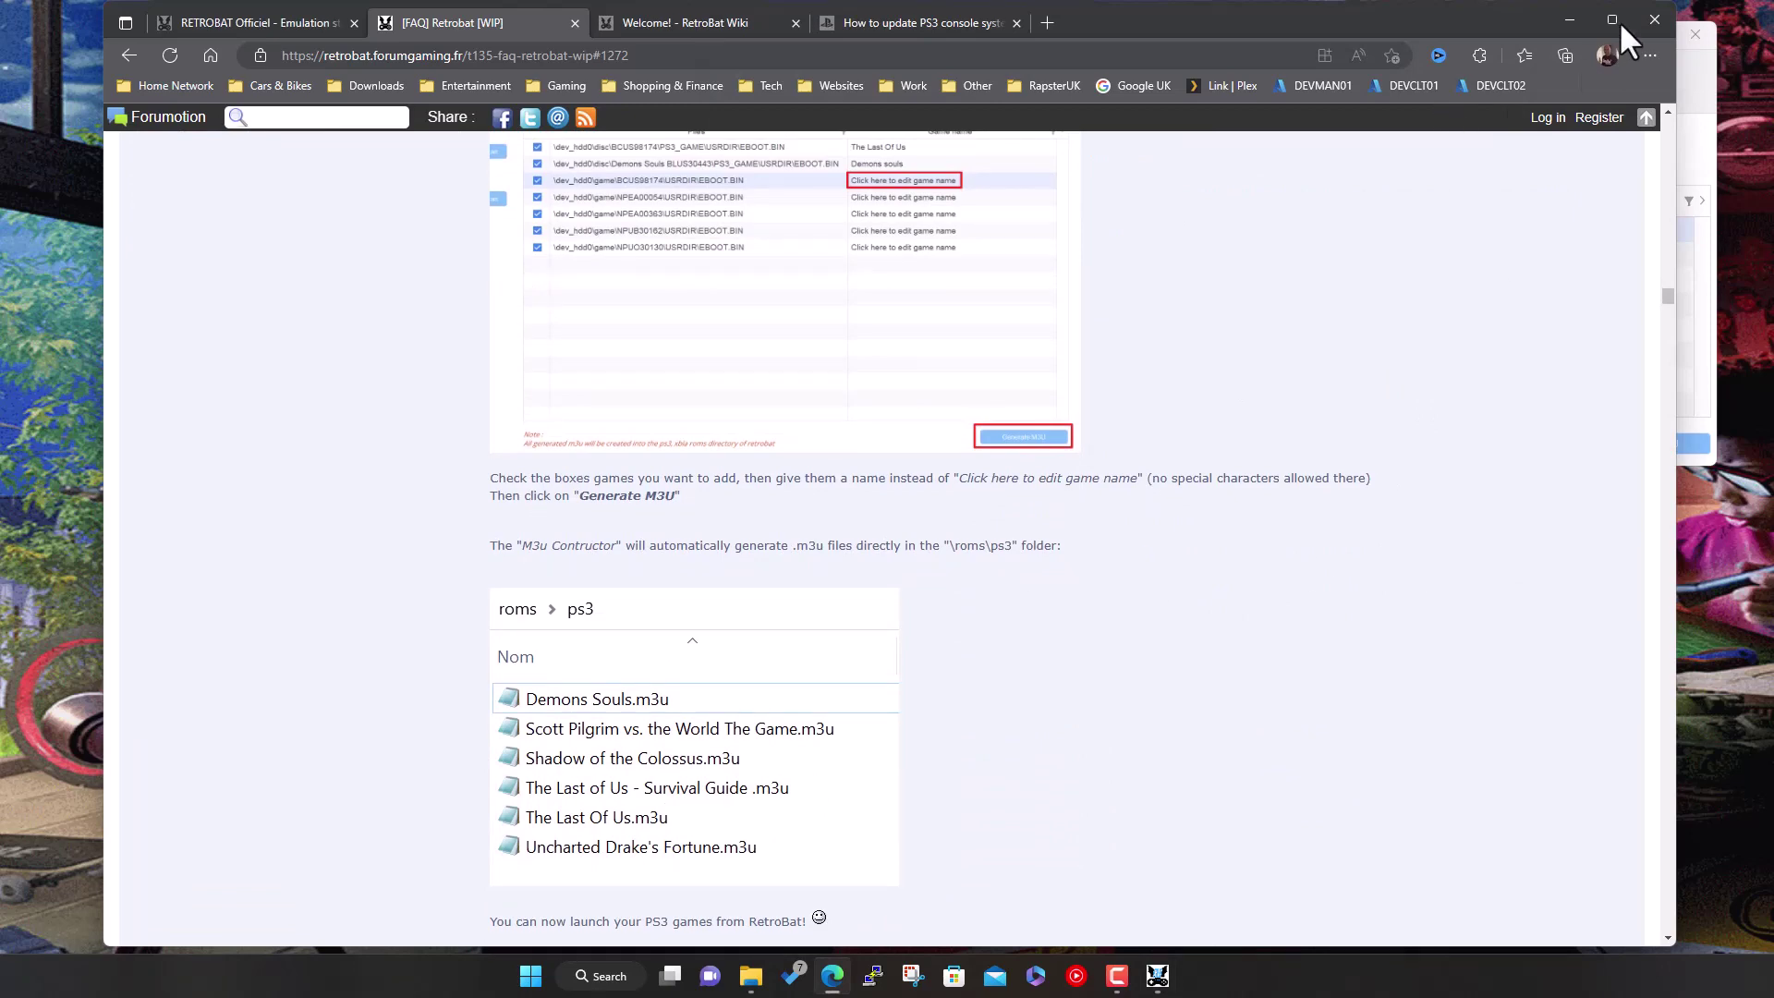
{"action": "left_click", "coordinate": [1569, 19]}
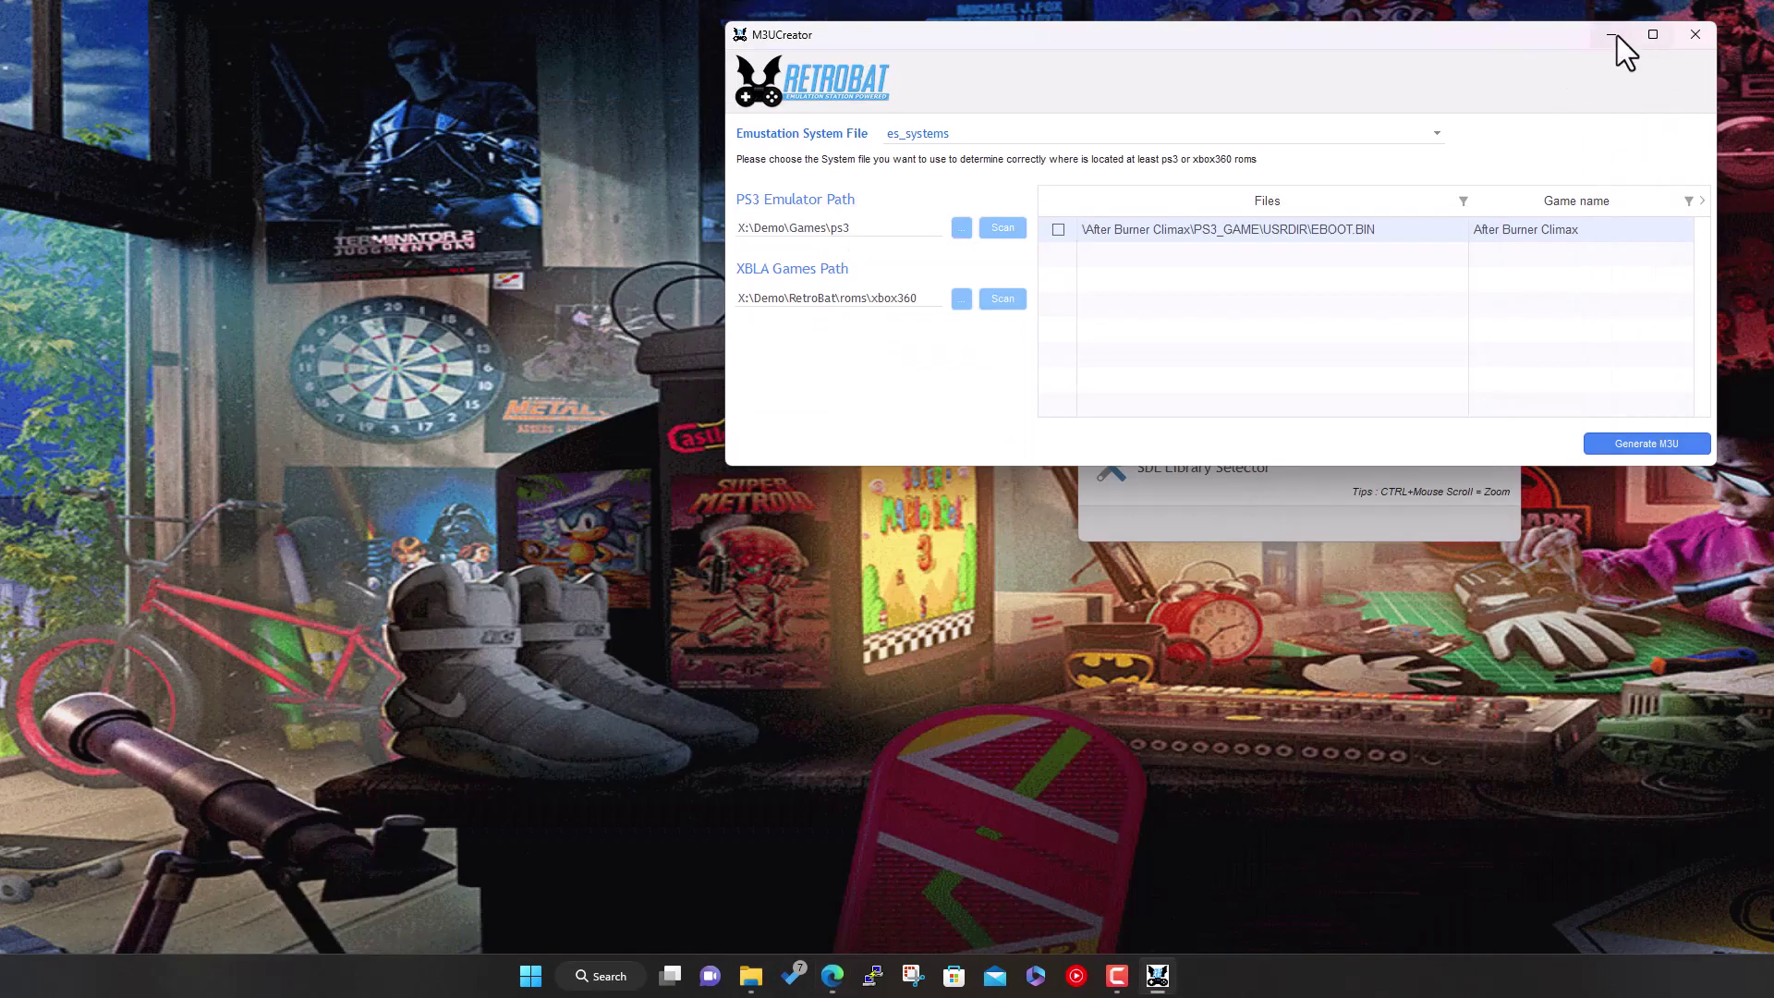
{"action": "left_click", "coordinate": [1613, 35]}
{"action": "left_click", "coordinate": [756, 974]}
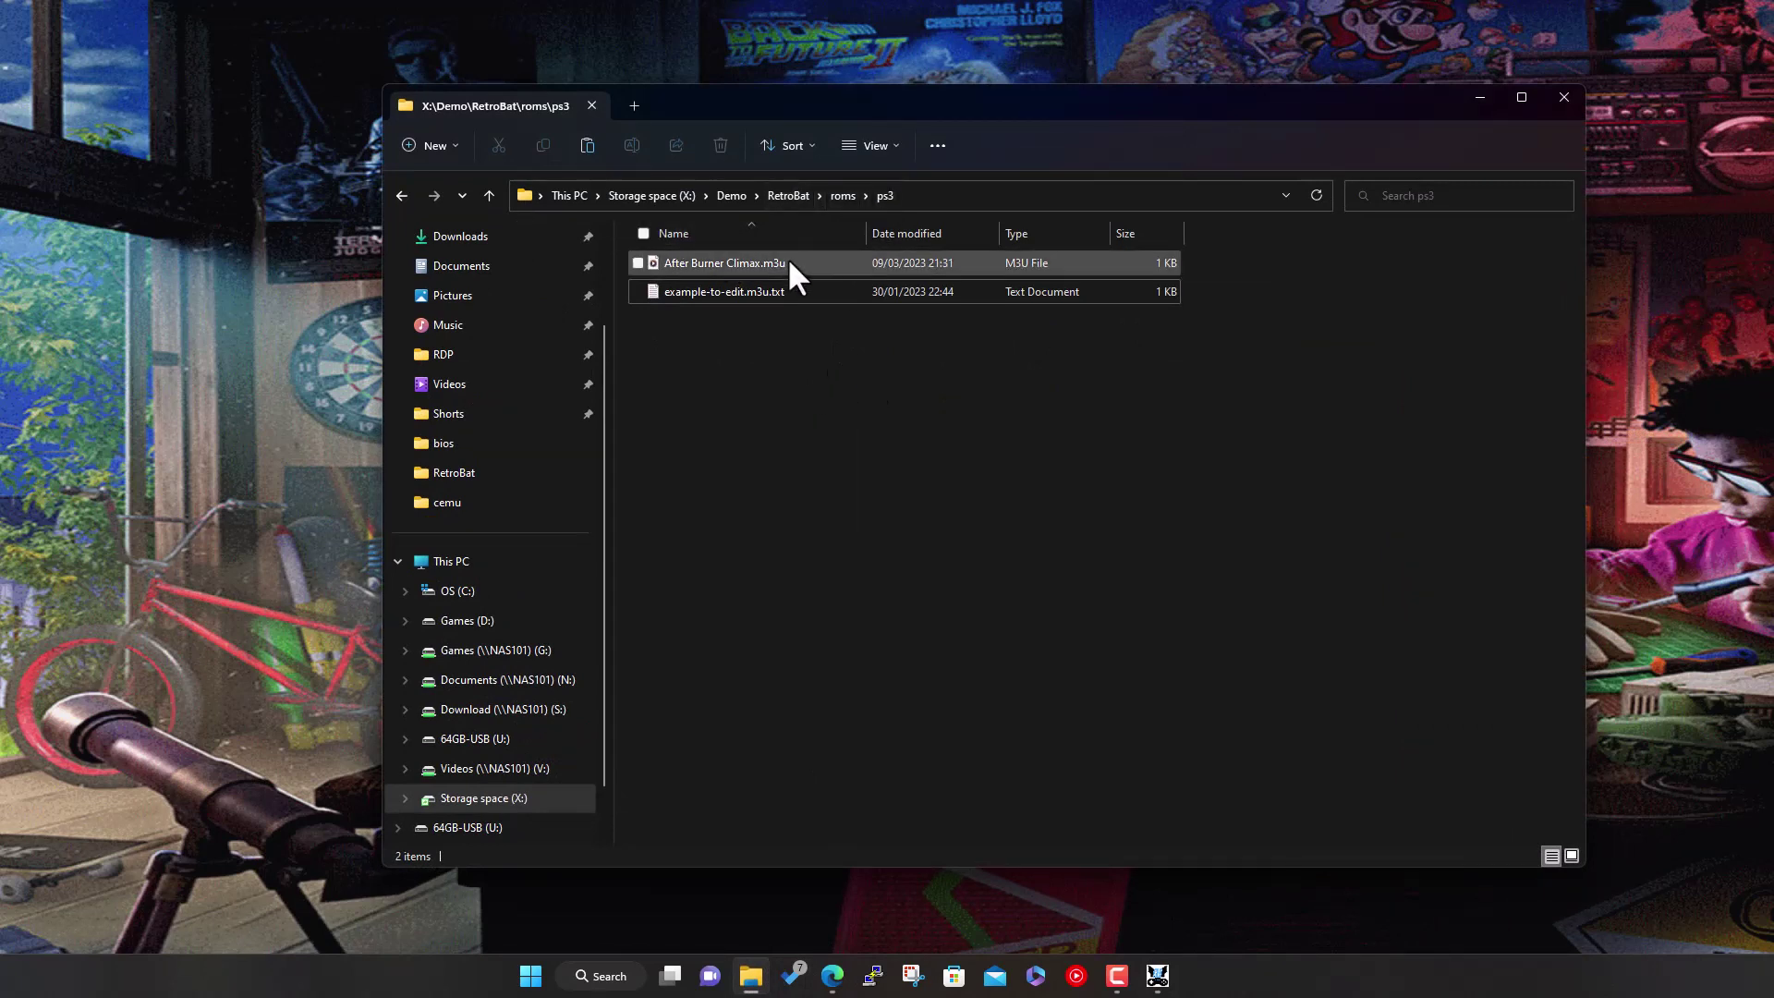
Open After Burner Climax.m3u in Notepad, examine the game path it contains, and close the file.
{"action": "left_click", "coordinate": [752, 259]}
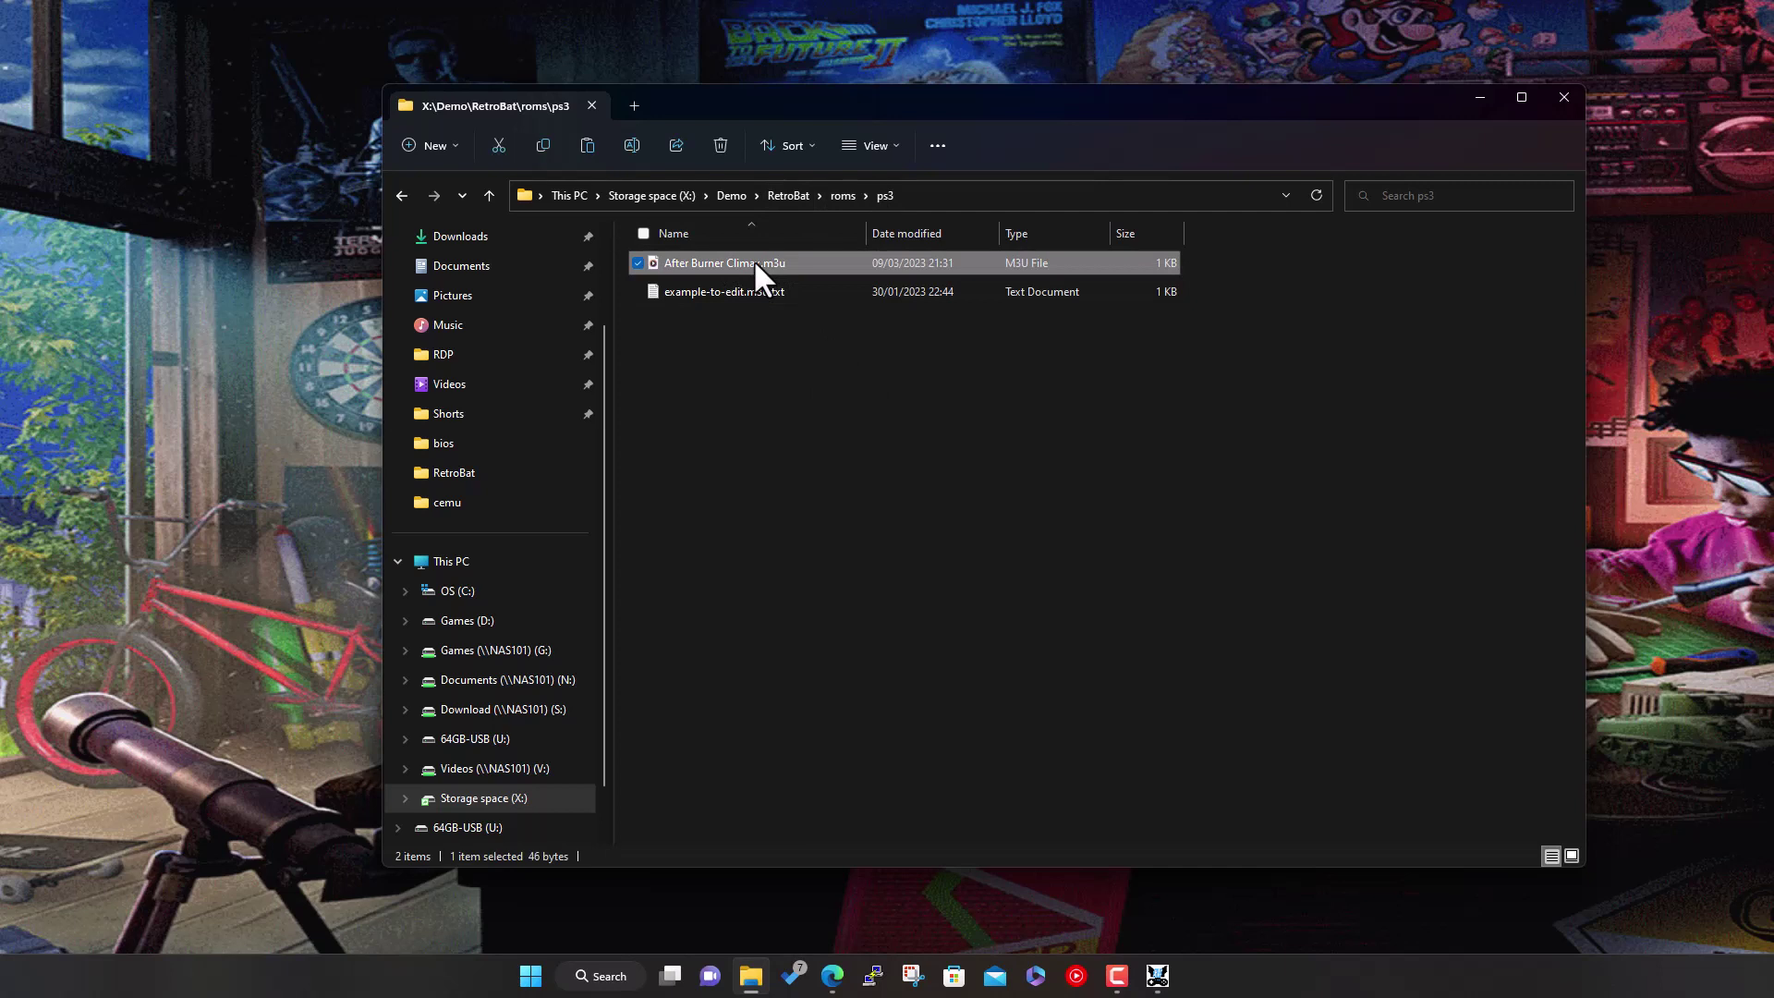
{"action": "right_click", "coordinate": [752, 259]}
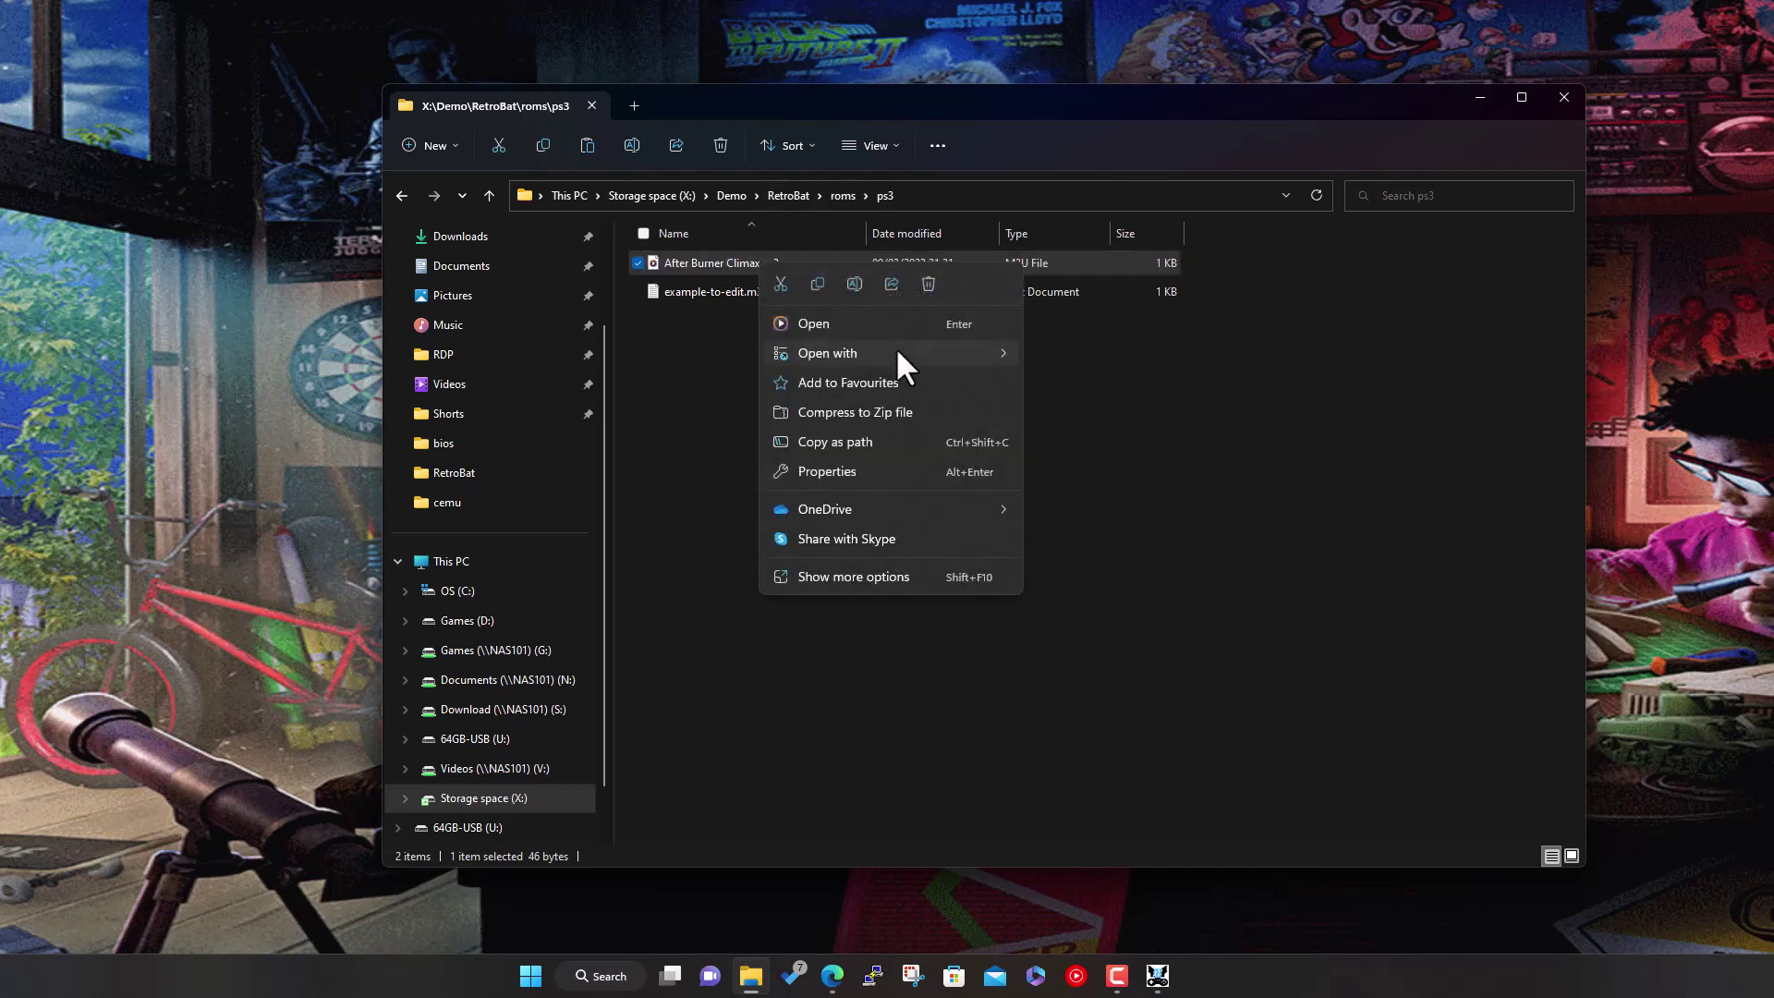
{"action": "mouse_move", "coordinate": [895, 346]}
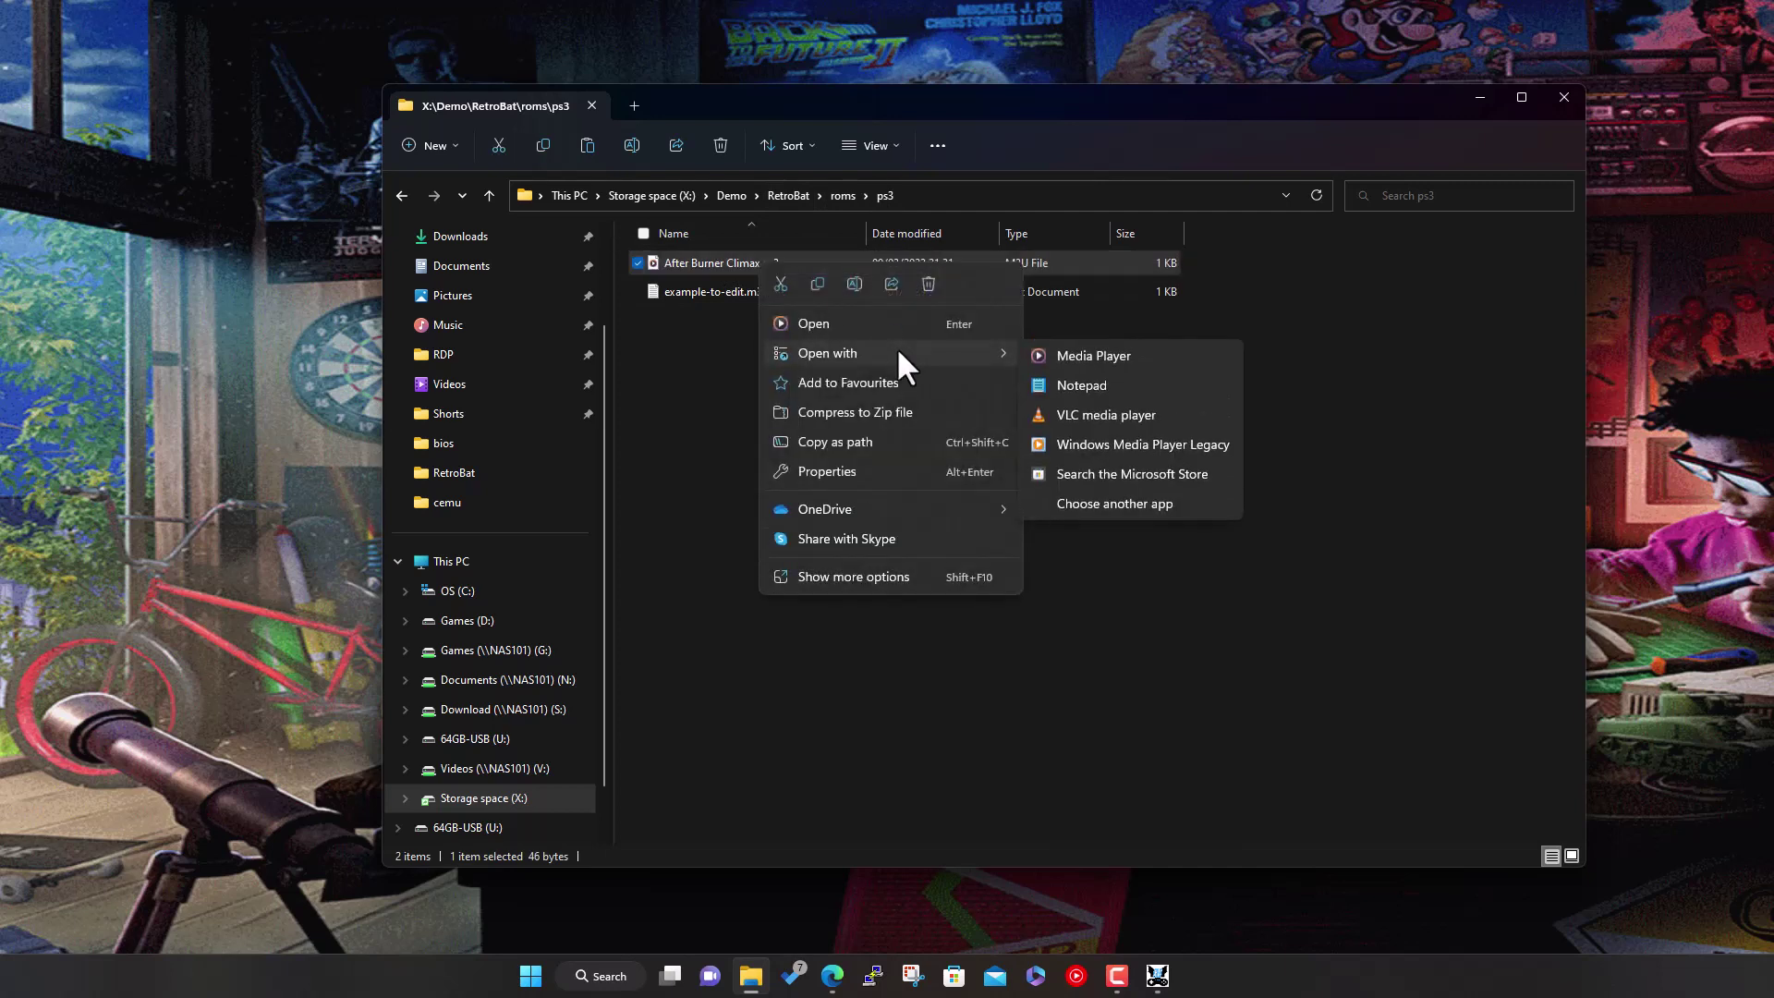
{"action": "left_click", "coordinate": [1083, 379]}
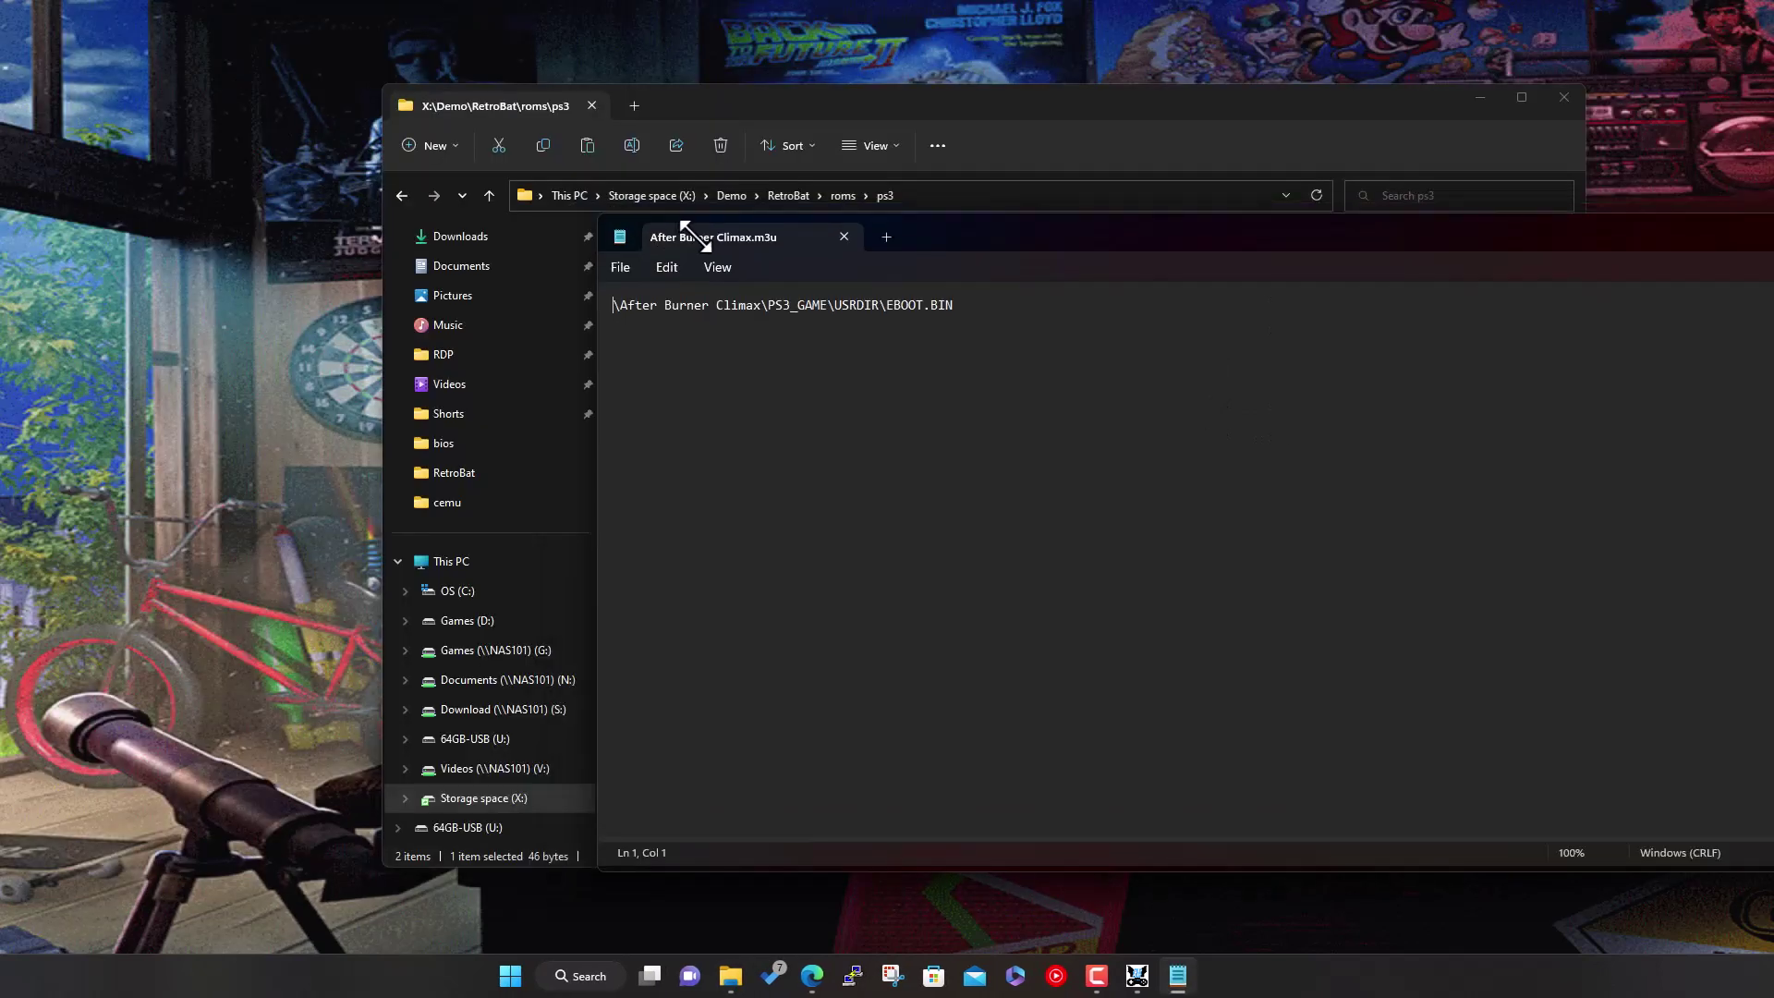
{"action": "left_click_drag", "start_coordinate": [1249, 274], "coordinate": [695, 220]}
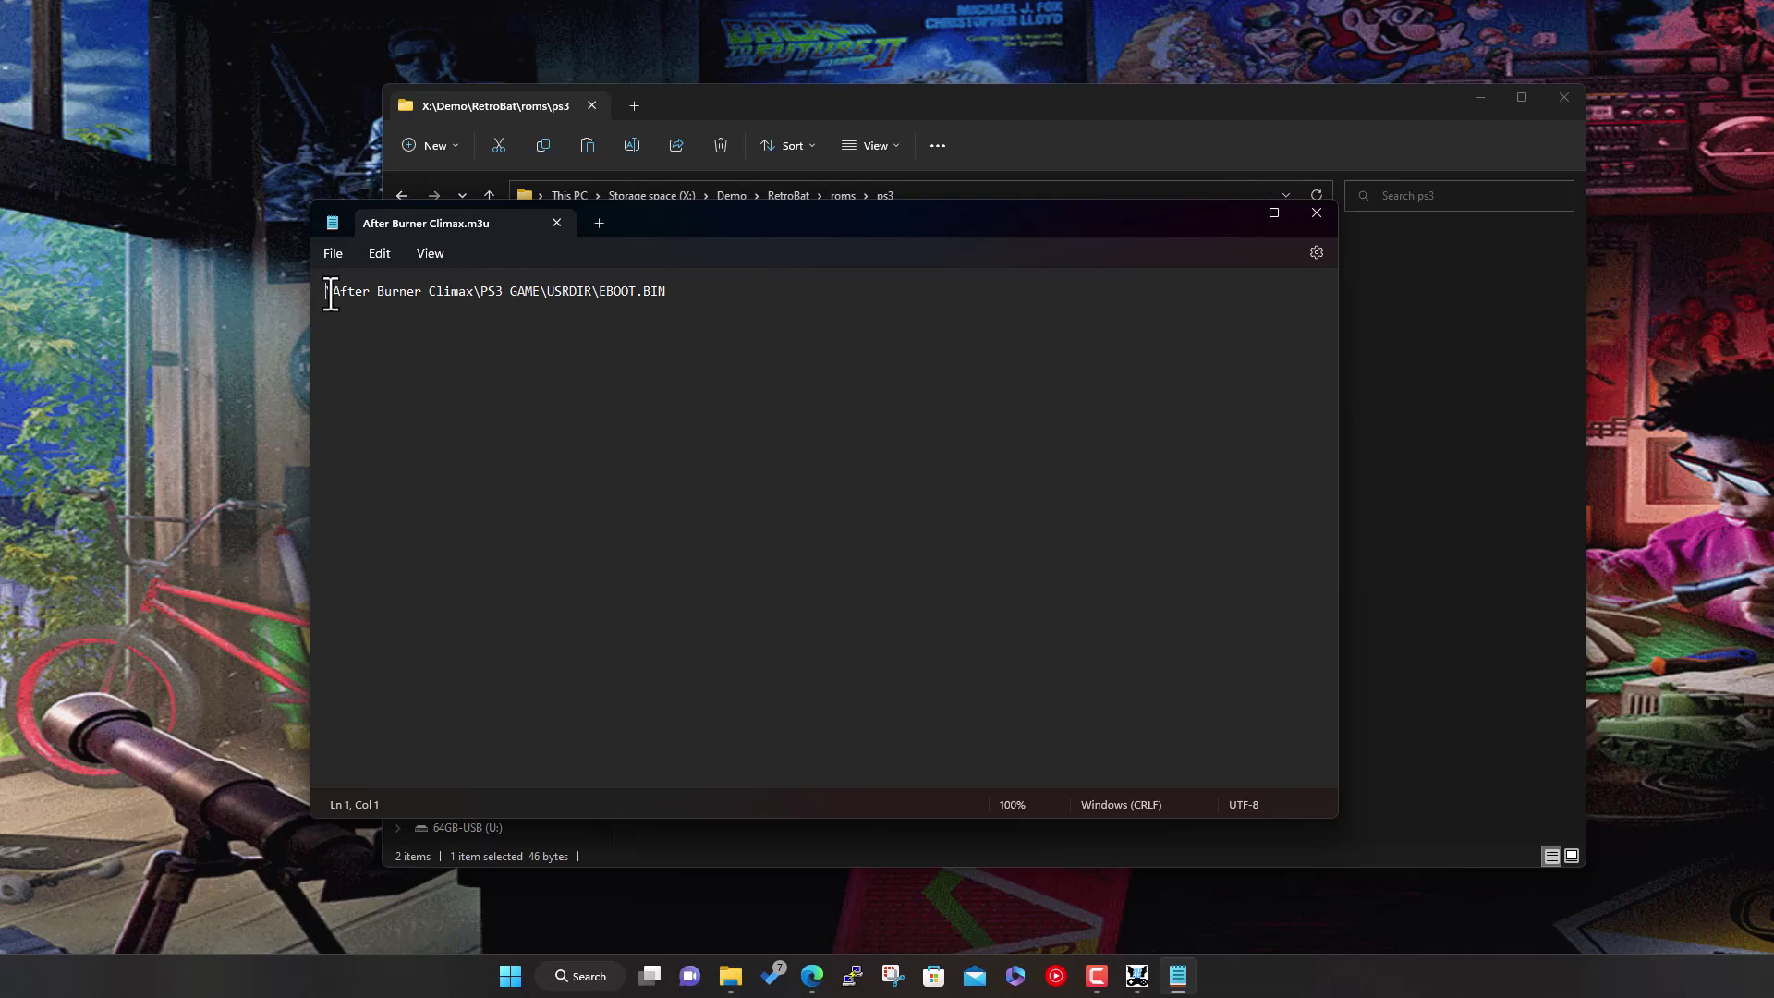
{"action": "left_click_drag", "start_coordinate": [331, 293], "coordinate": [689, 290]}
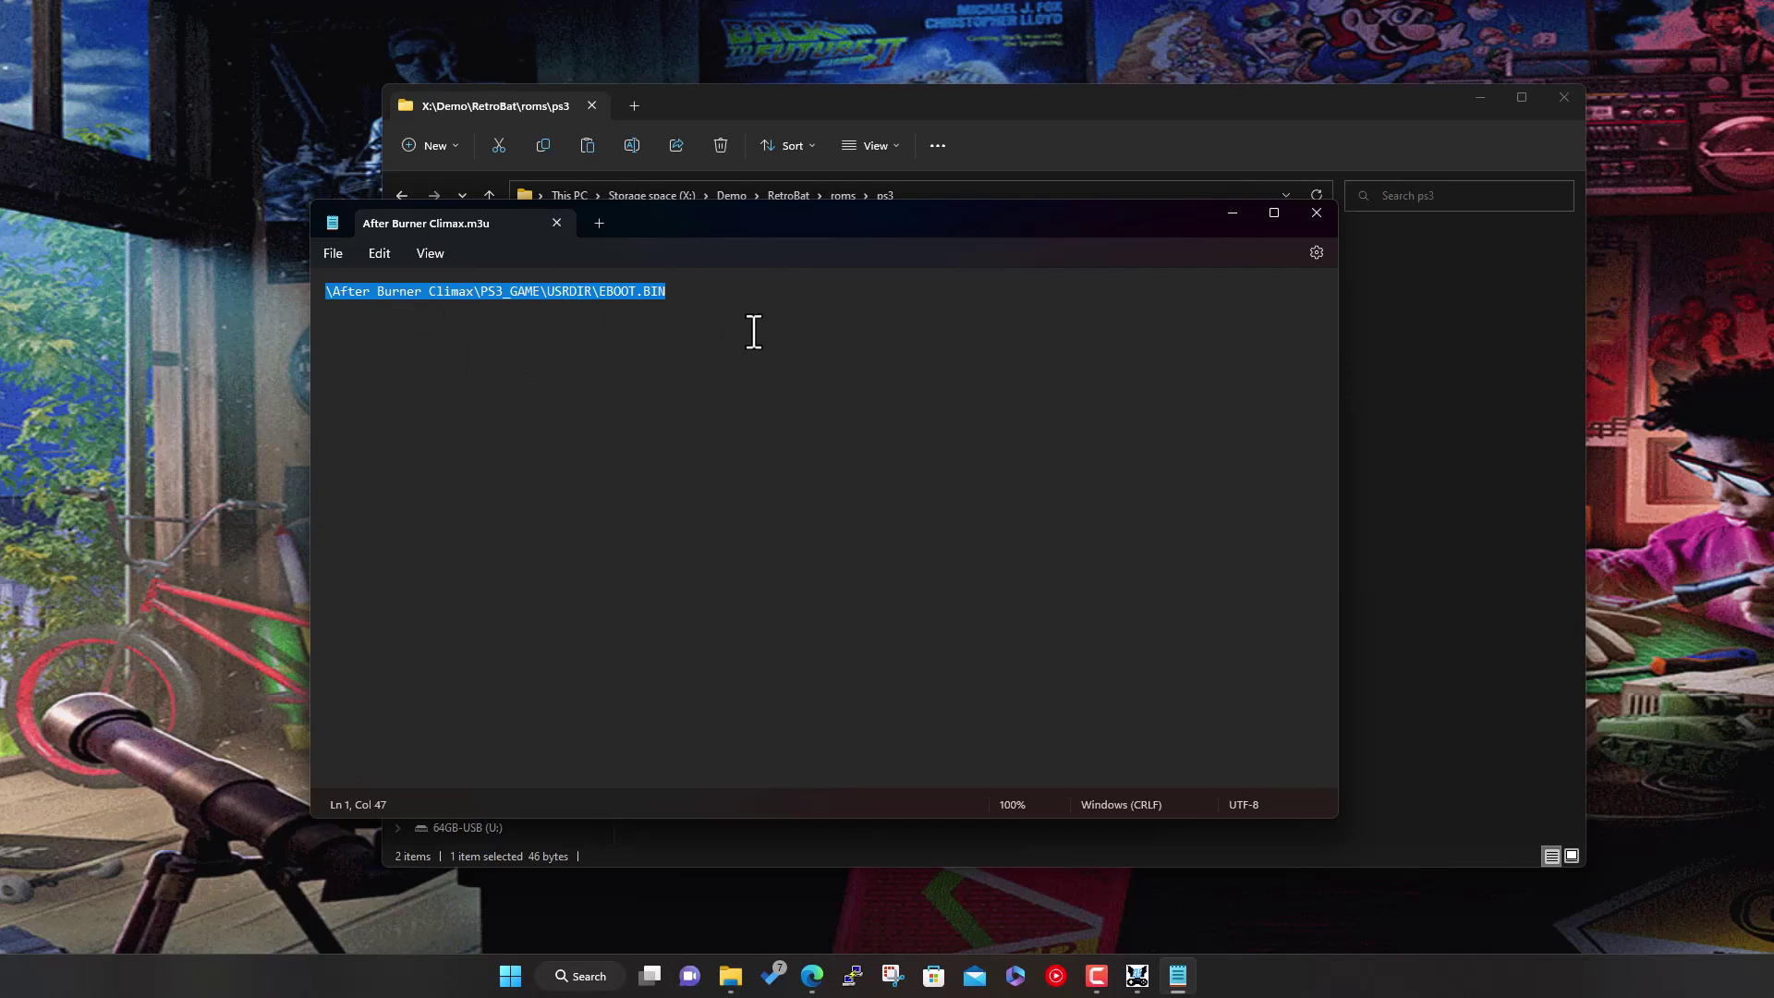
{"action": "left_click", "coordinate": [1316, 211]}
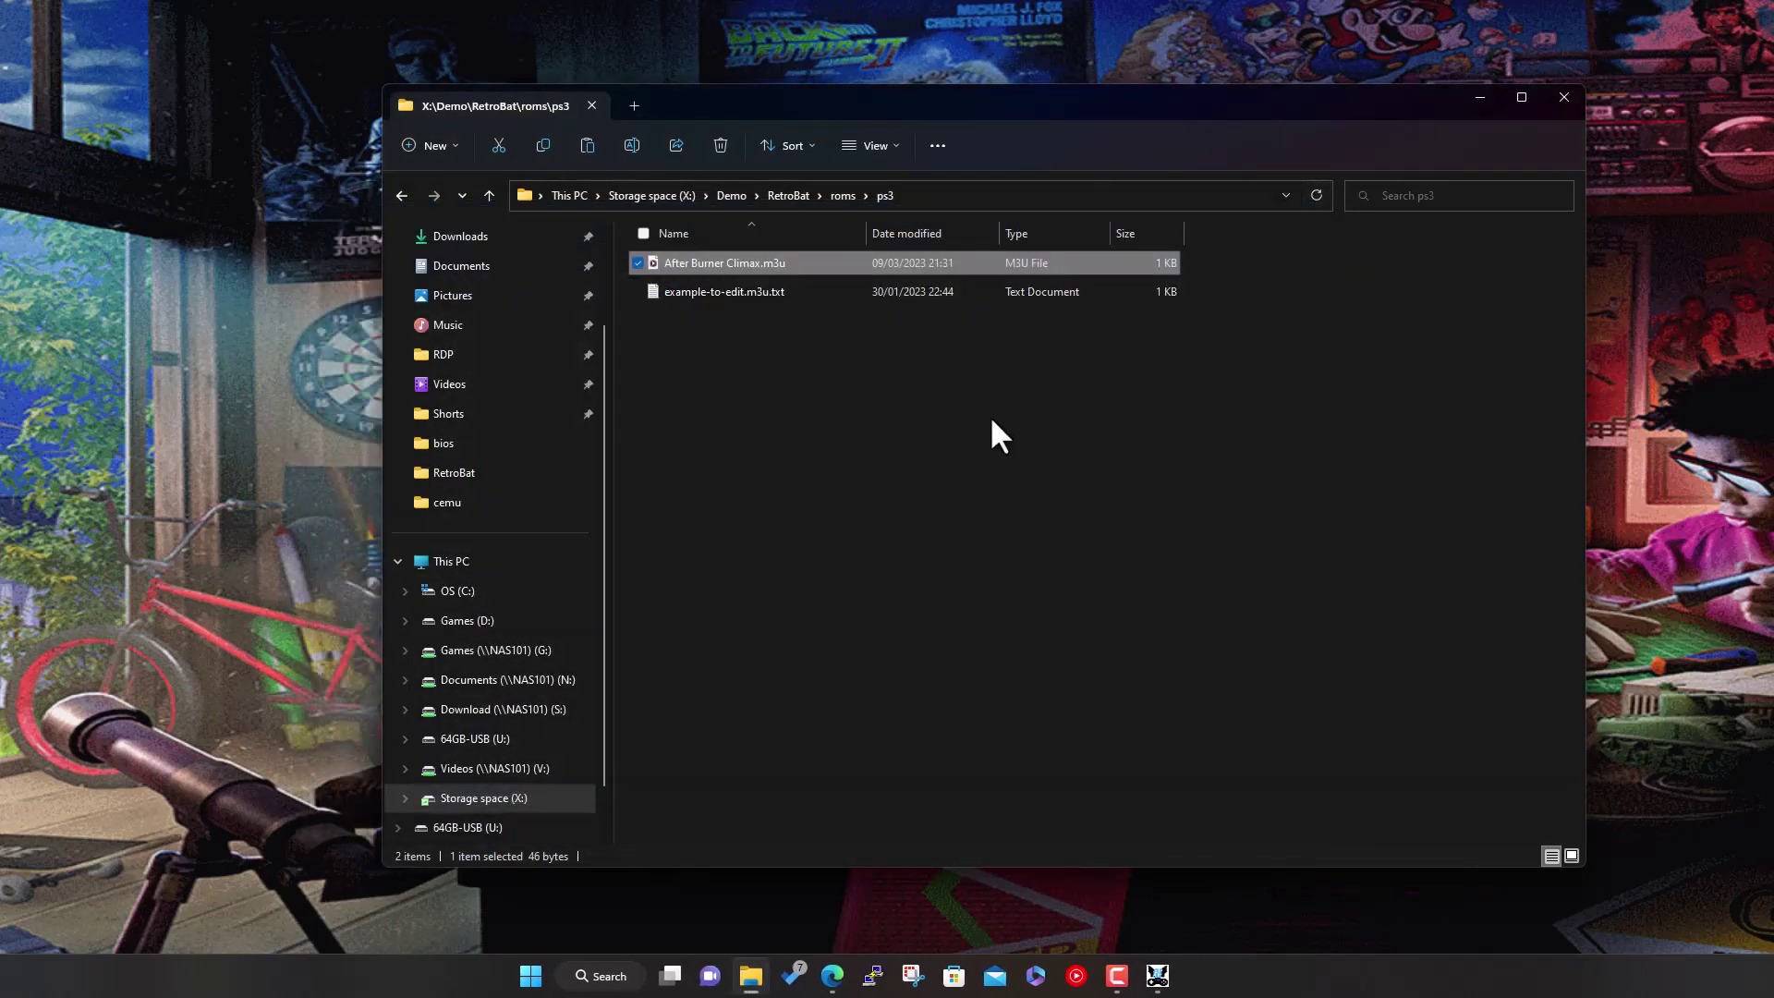
Inspect the path format in example-to-edit.m3u.txt, and close M3UCreator, BatGui and the text file.
{"action": "double_click", "coordinate": [767, 292]}
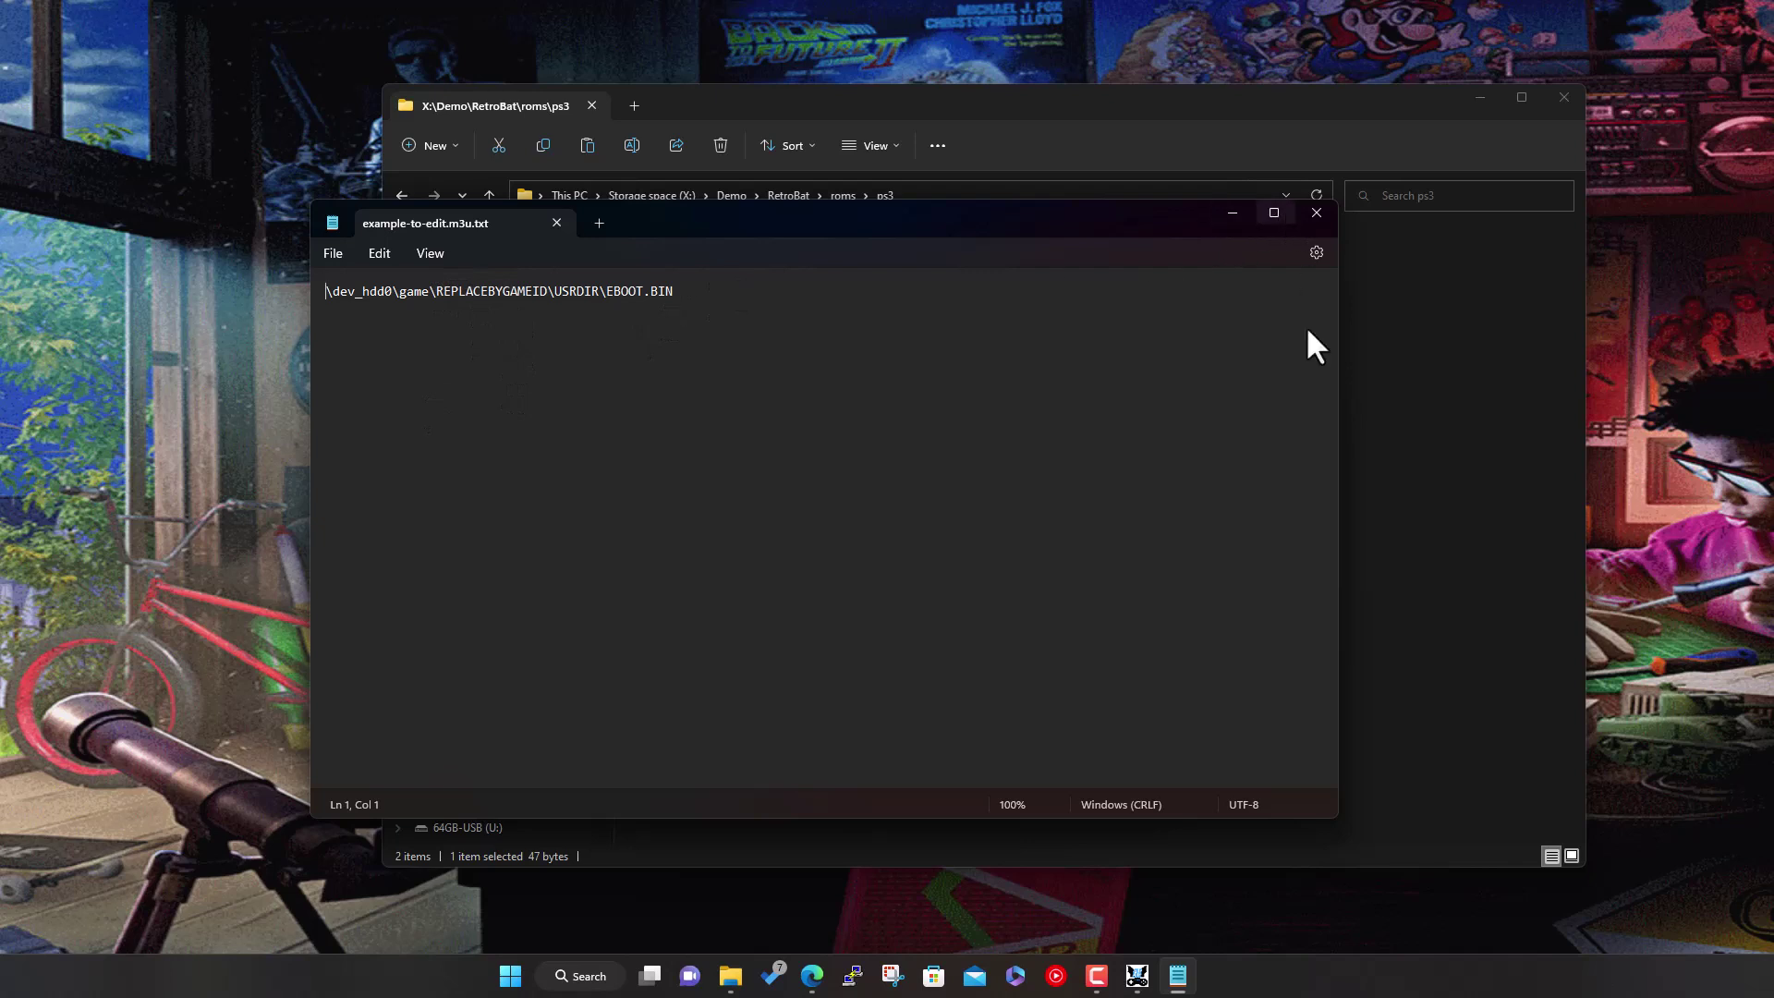
{"action": "left_click", "coordinate": [1144, 976]}
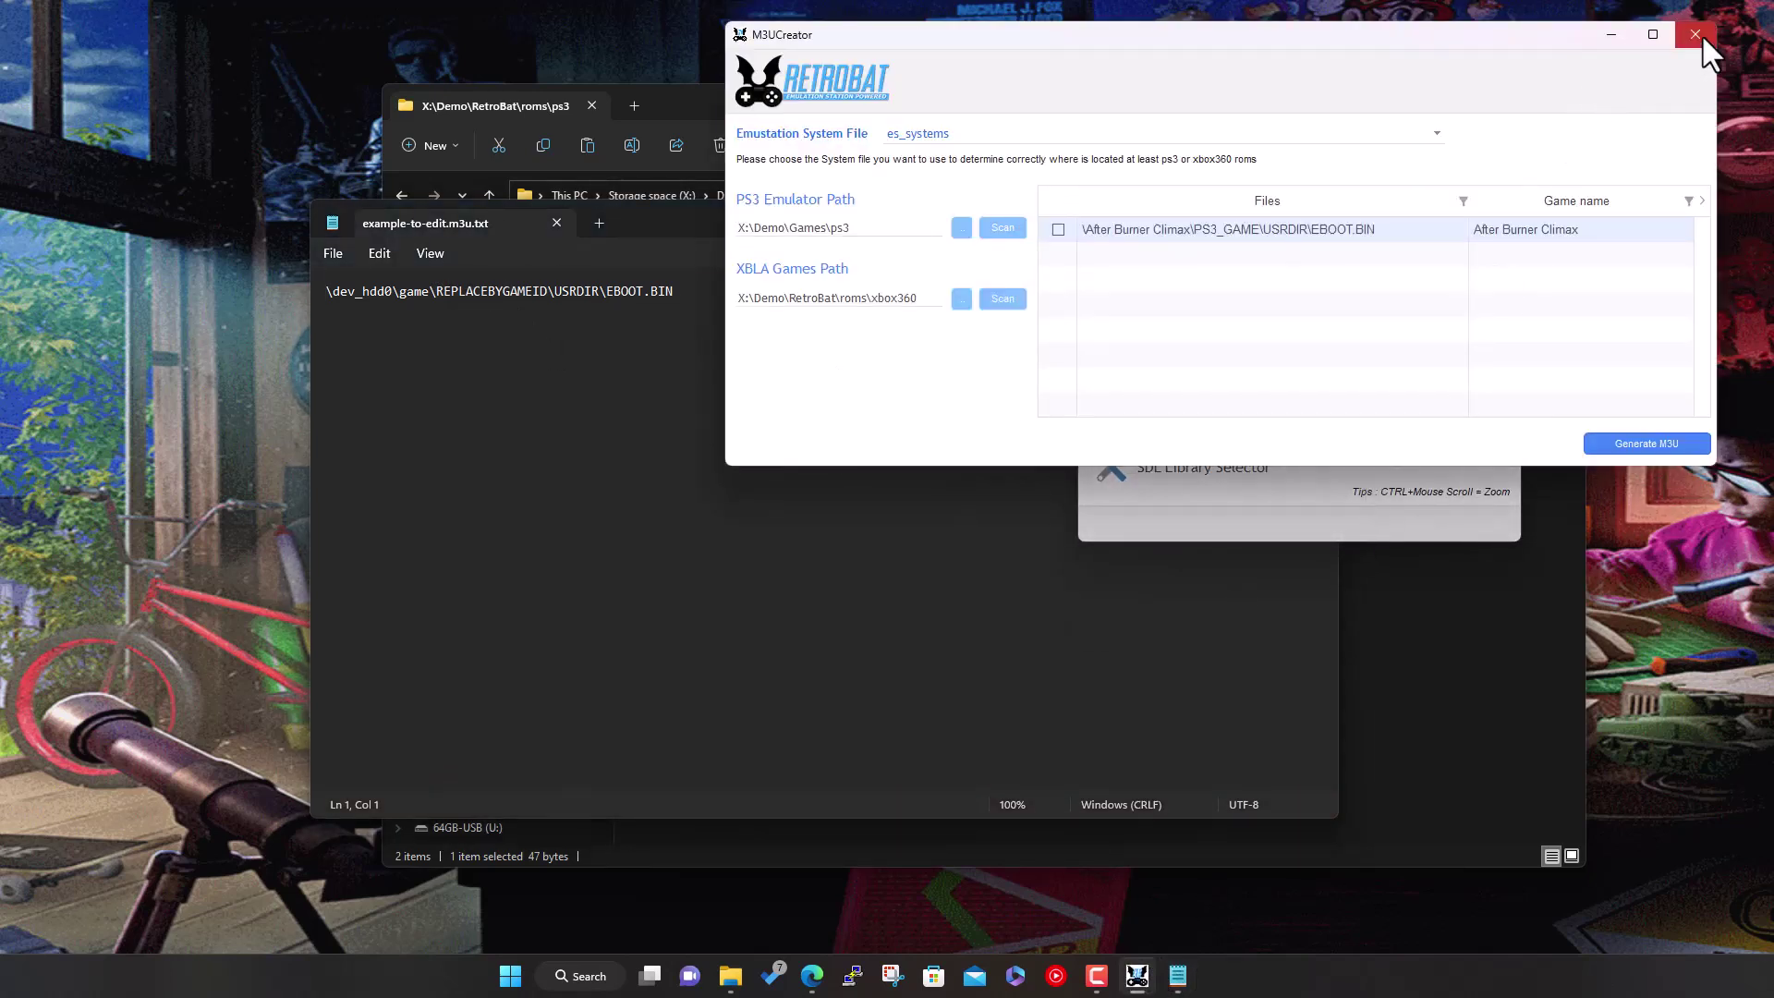
{"action": "left_click", "coordinate": [1697, 35]}
{"action": "left_click", "coordinate": [1498, 206]}
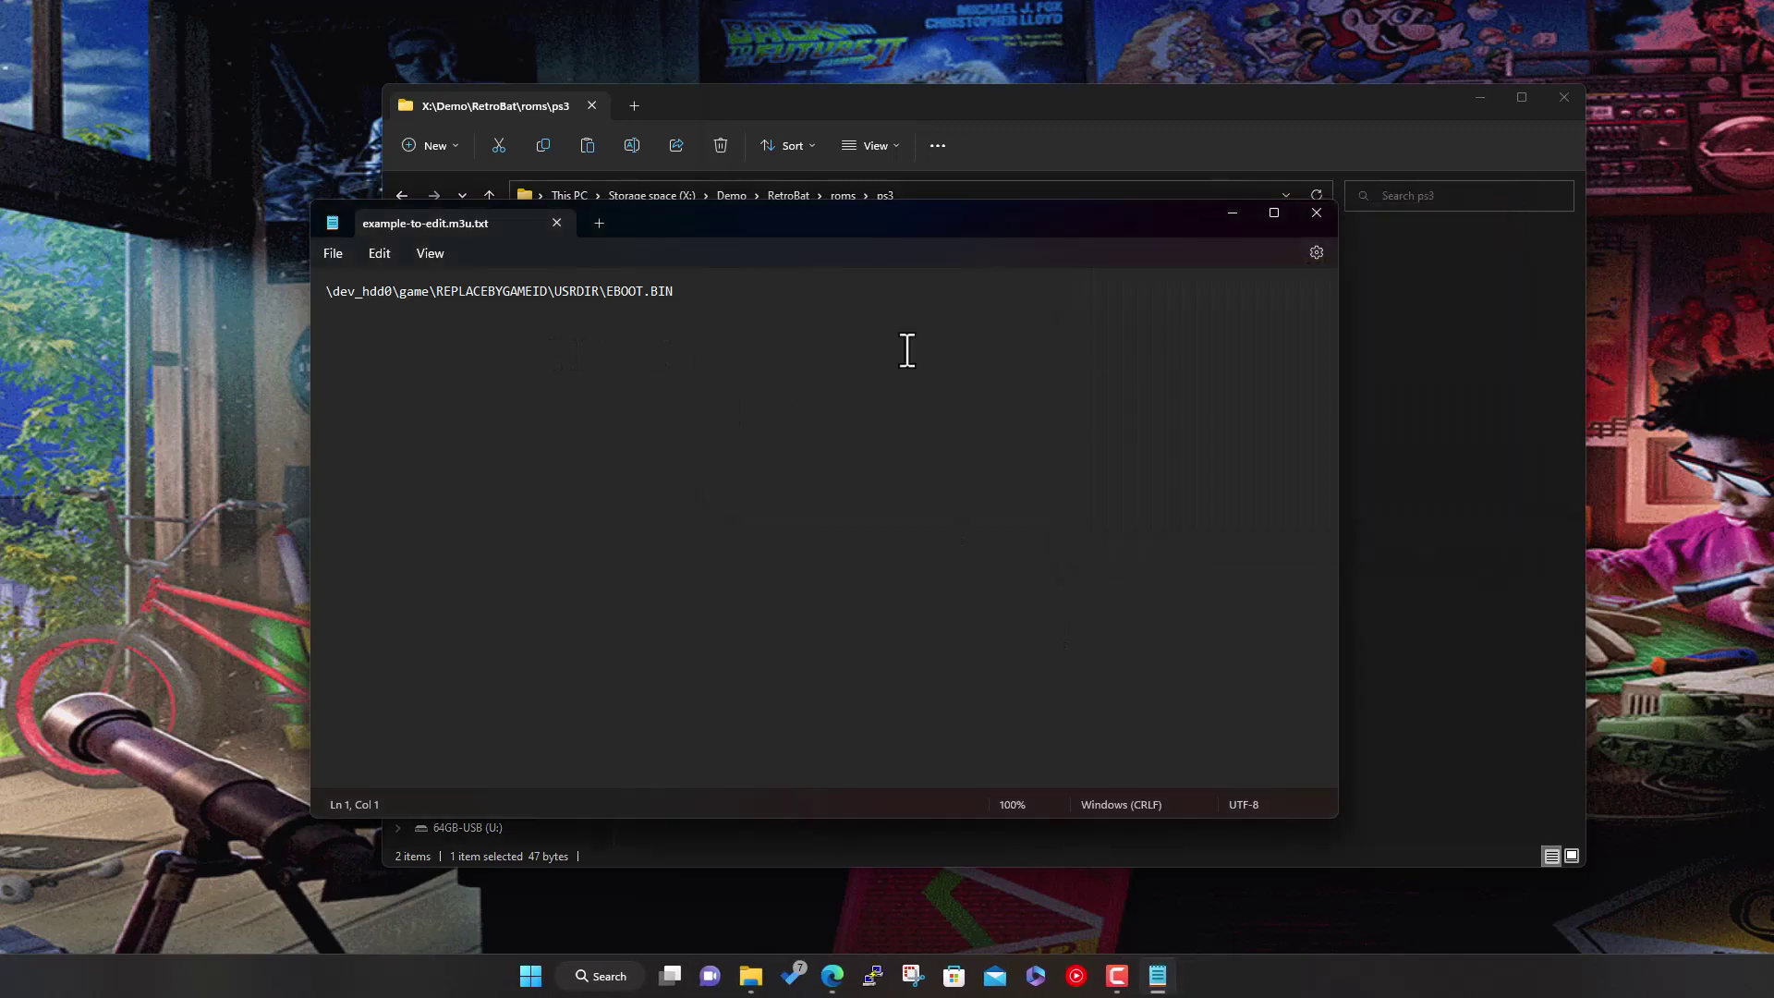
{"action": "left_click", "coordinate": [1317, 212]}
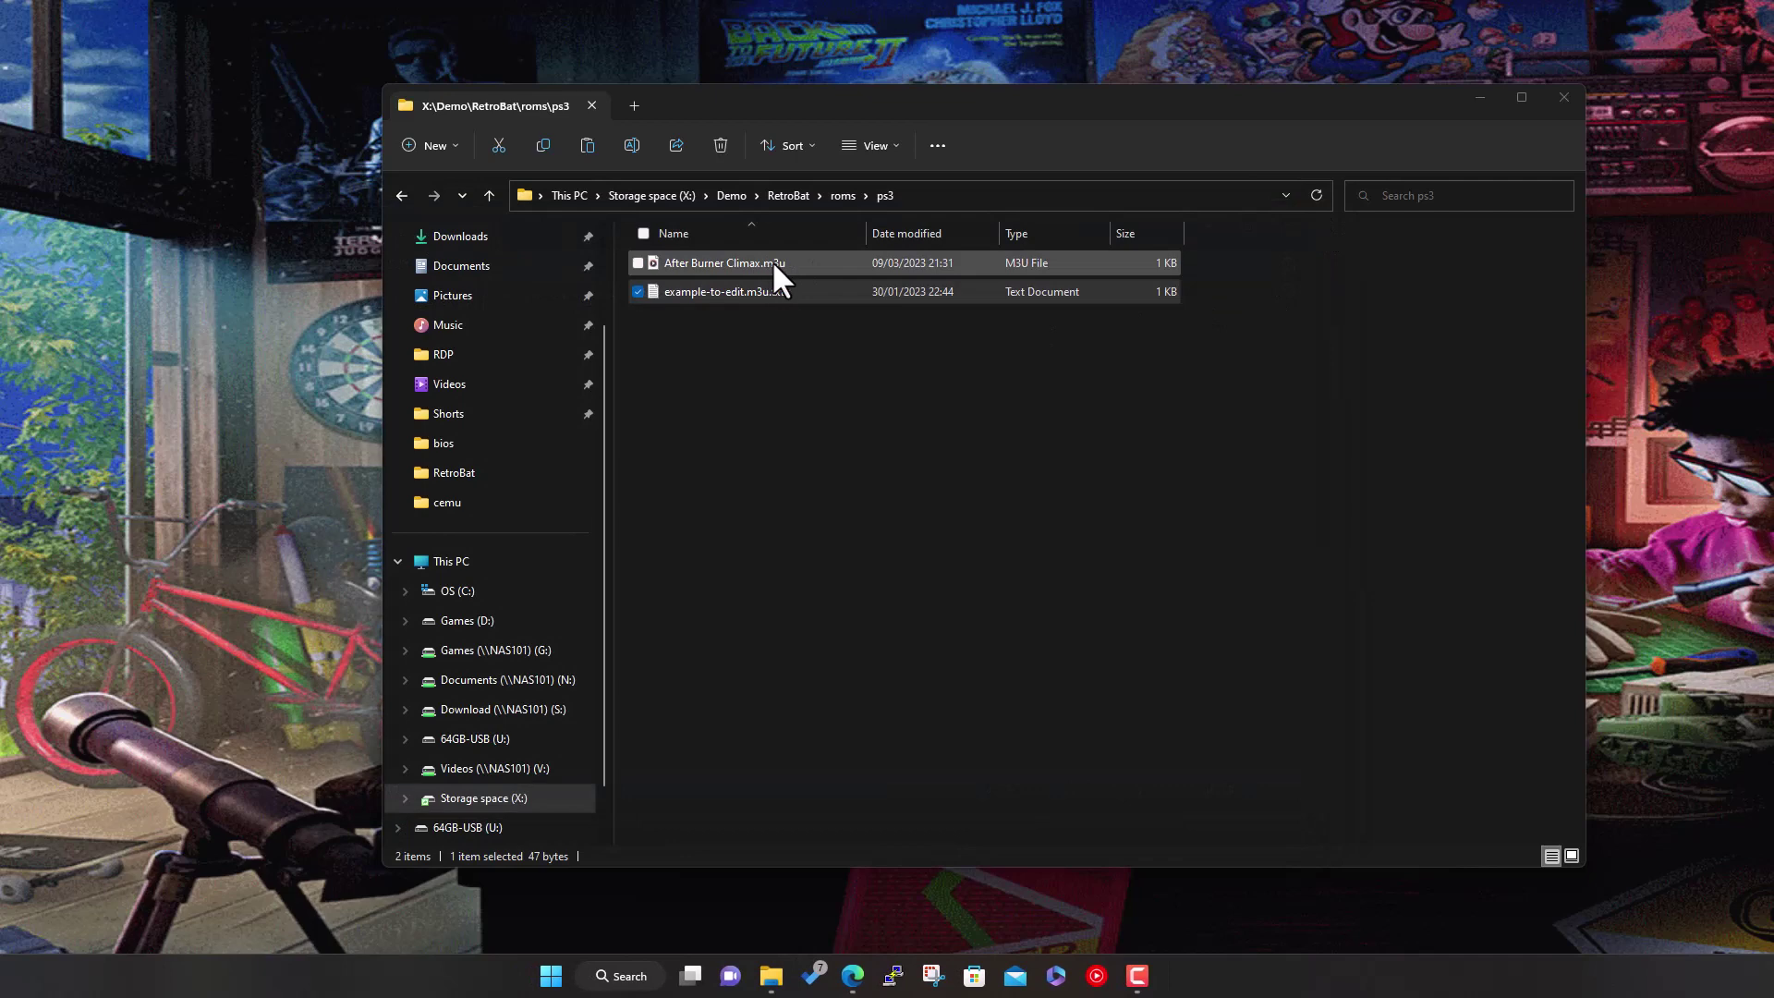
Launch retrobat.exe from X:\Demo\RetroBat and open the PlayStation 3 game list.
{"action": "left_click", "coordinate": [794, 196]}
{"action": "double_click", "coordinate": [703, 663]}
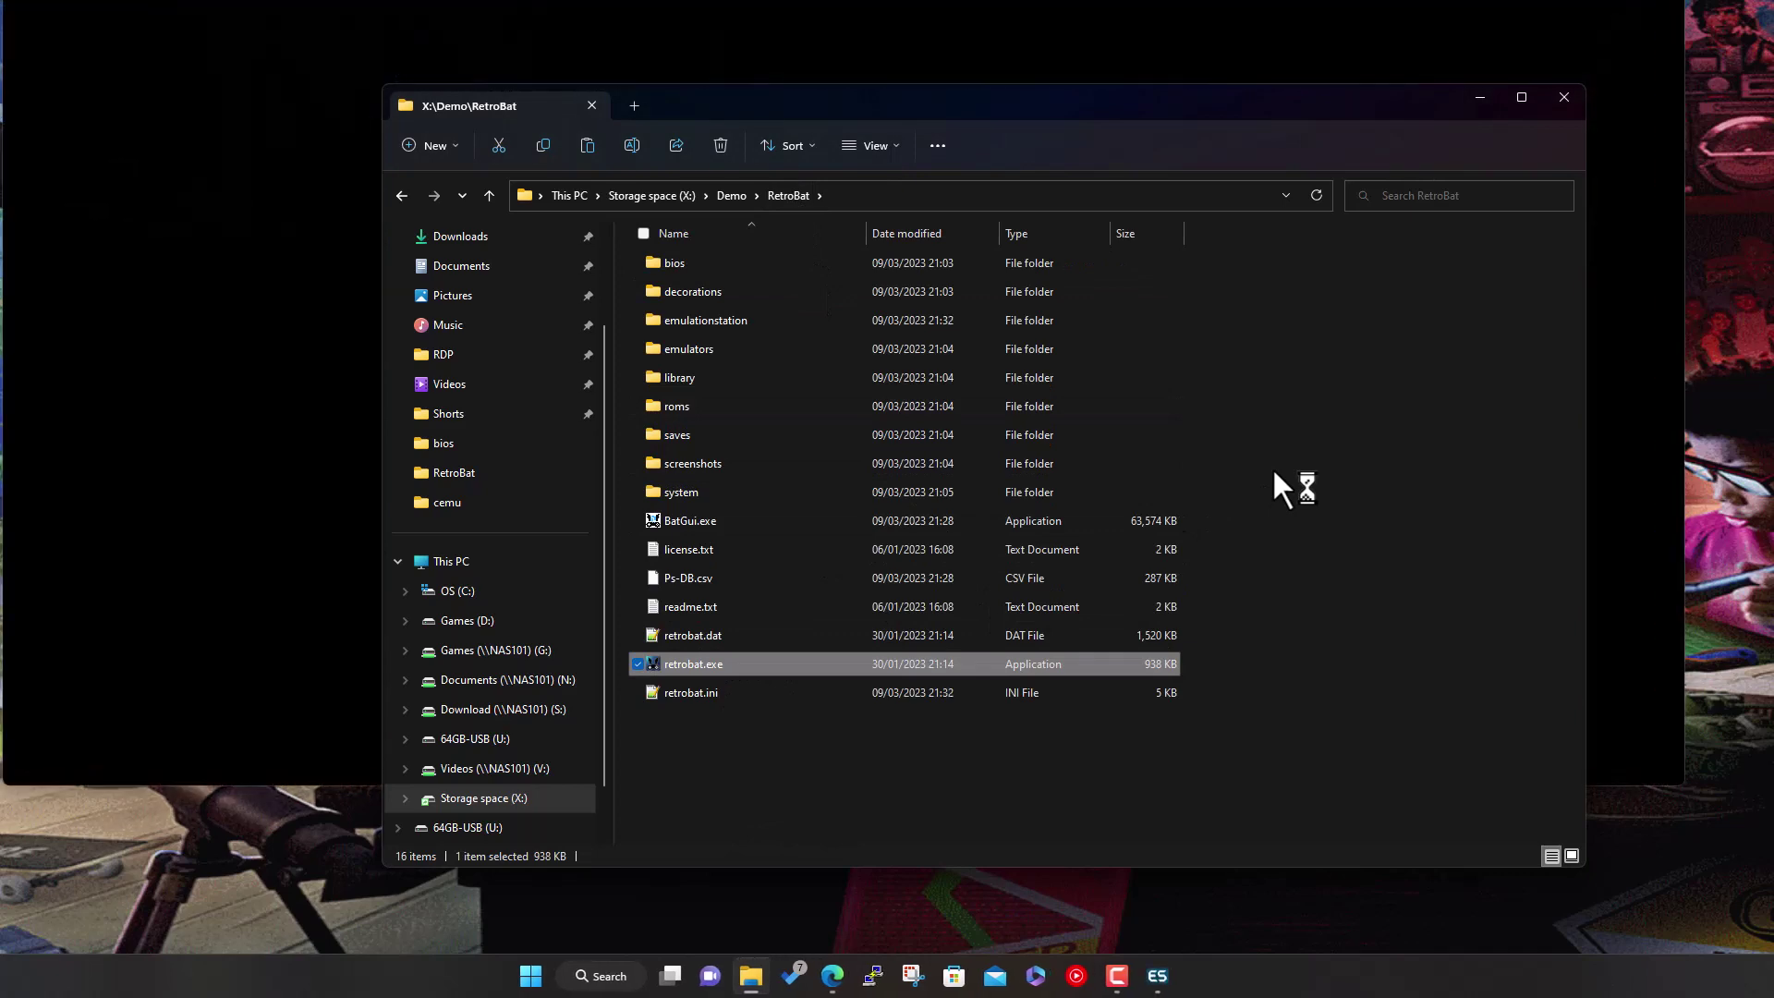
{"action": "left_click_drag", "start_coordinate": [1290, 0], "coordinate": [1303, 25]}
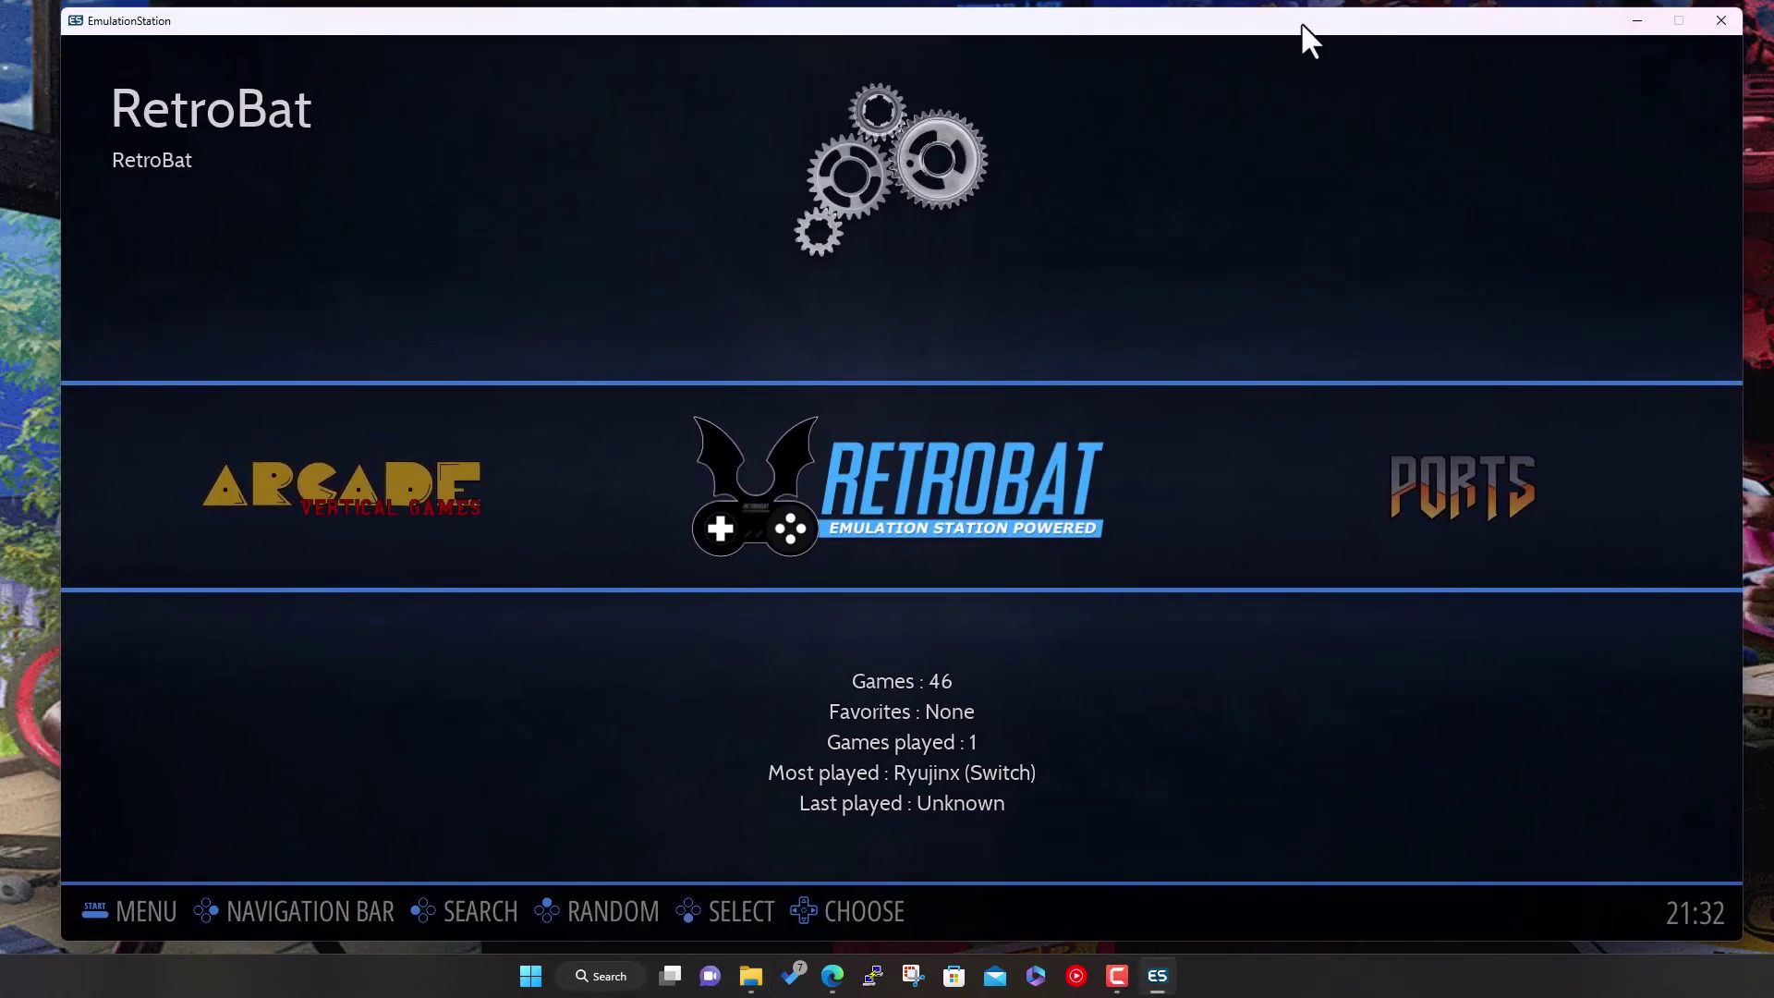
{"action": "key", "text": "Right"}
{"action": "key", "text": "Right"}
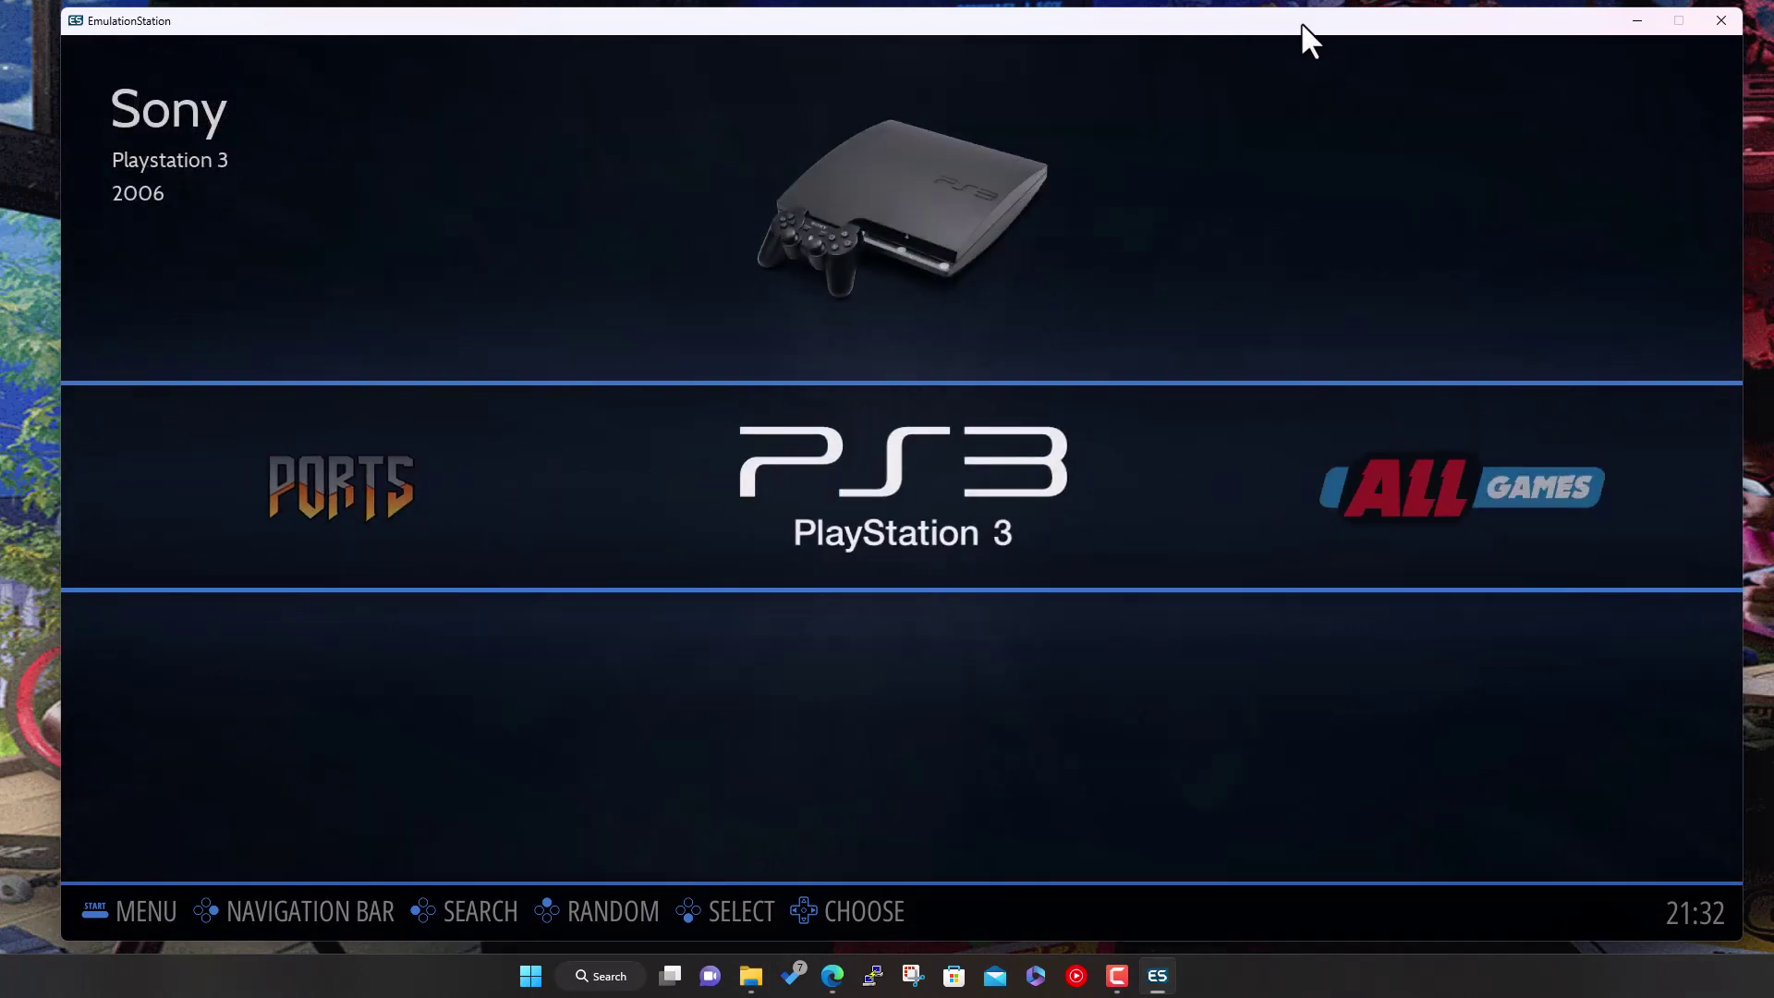
{"action": "key", "text": "Return"}
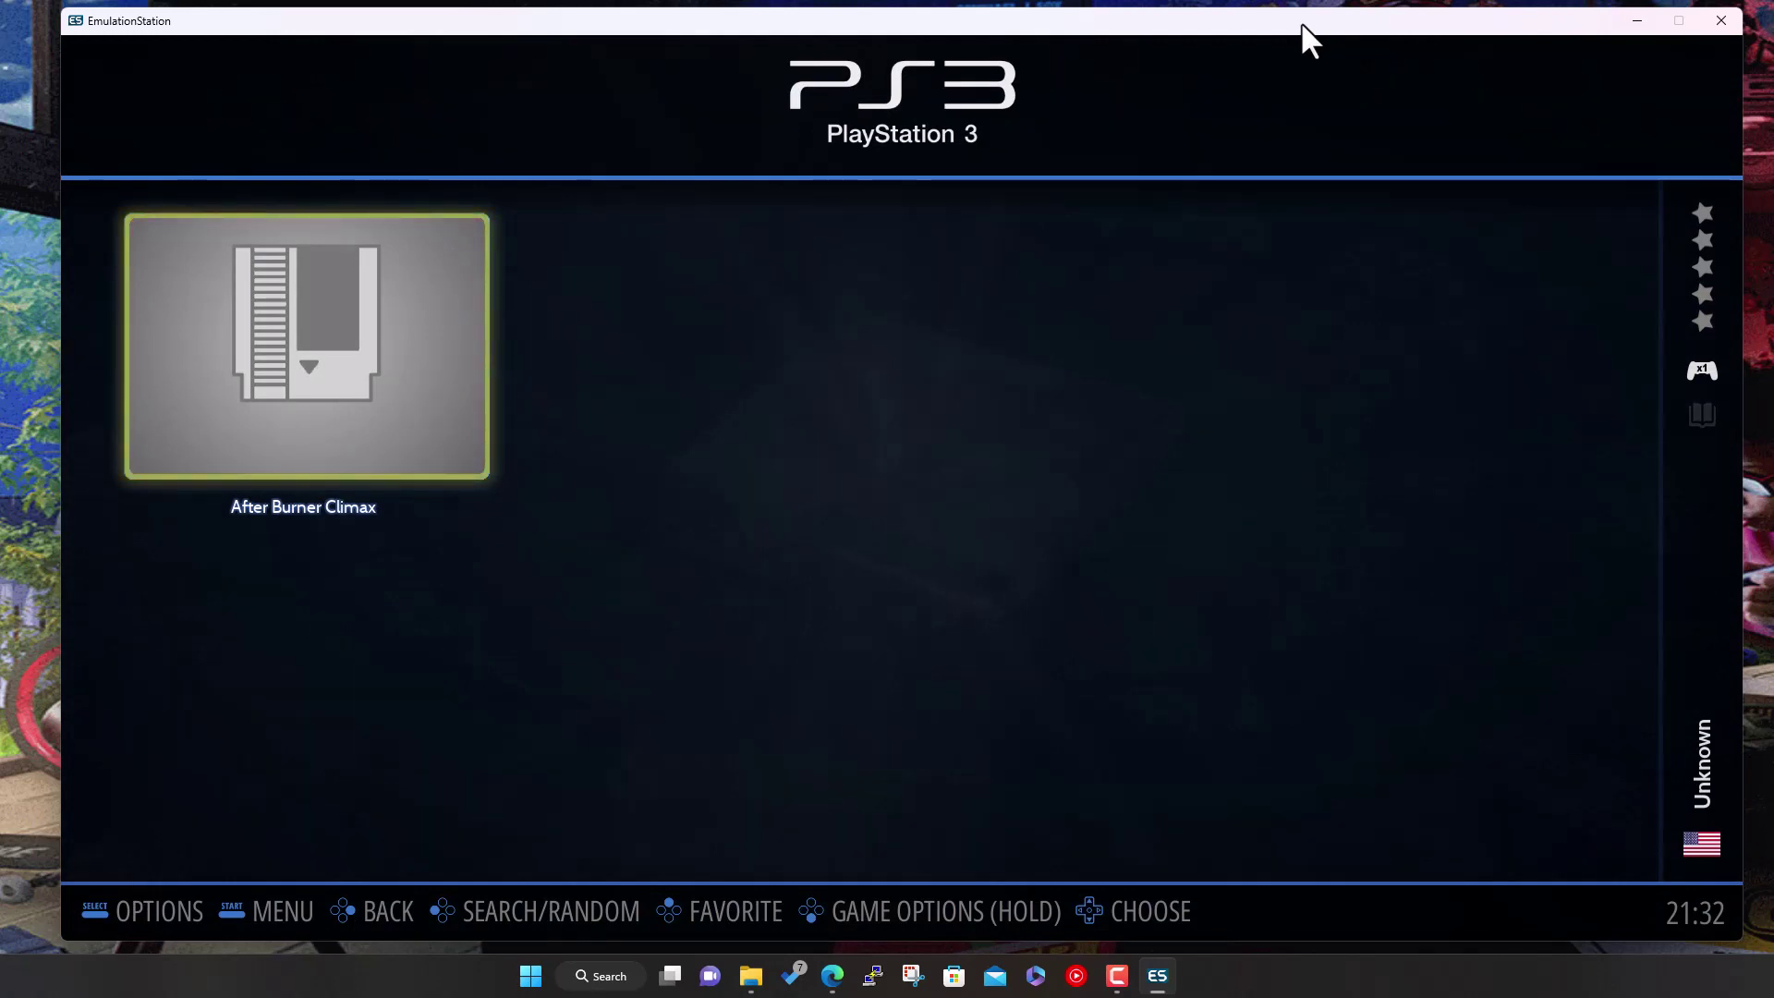
Scrape artwork and metadata for After Burner Climax, accepting the ScreenScraper result.
{"action": "key", "text": "Return"}
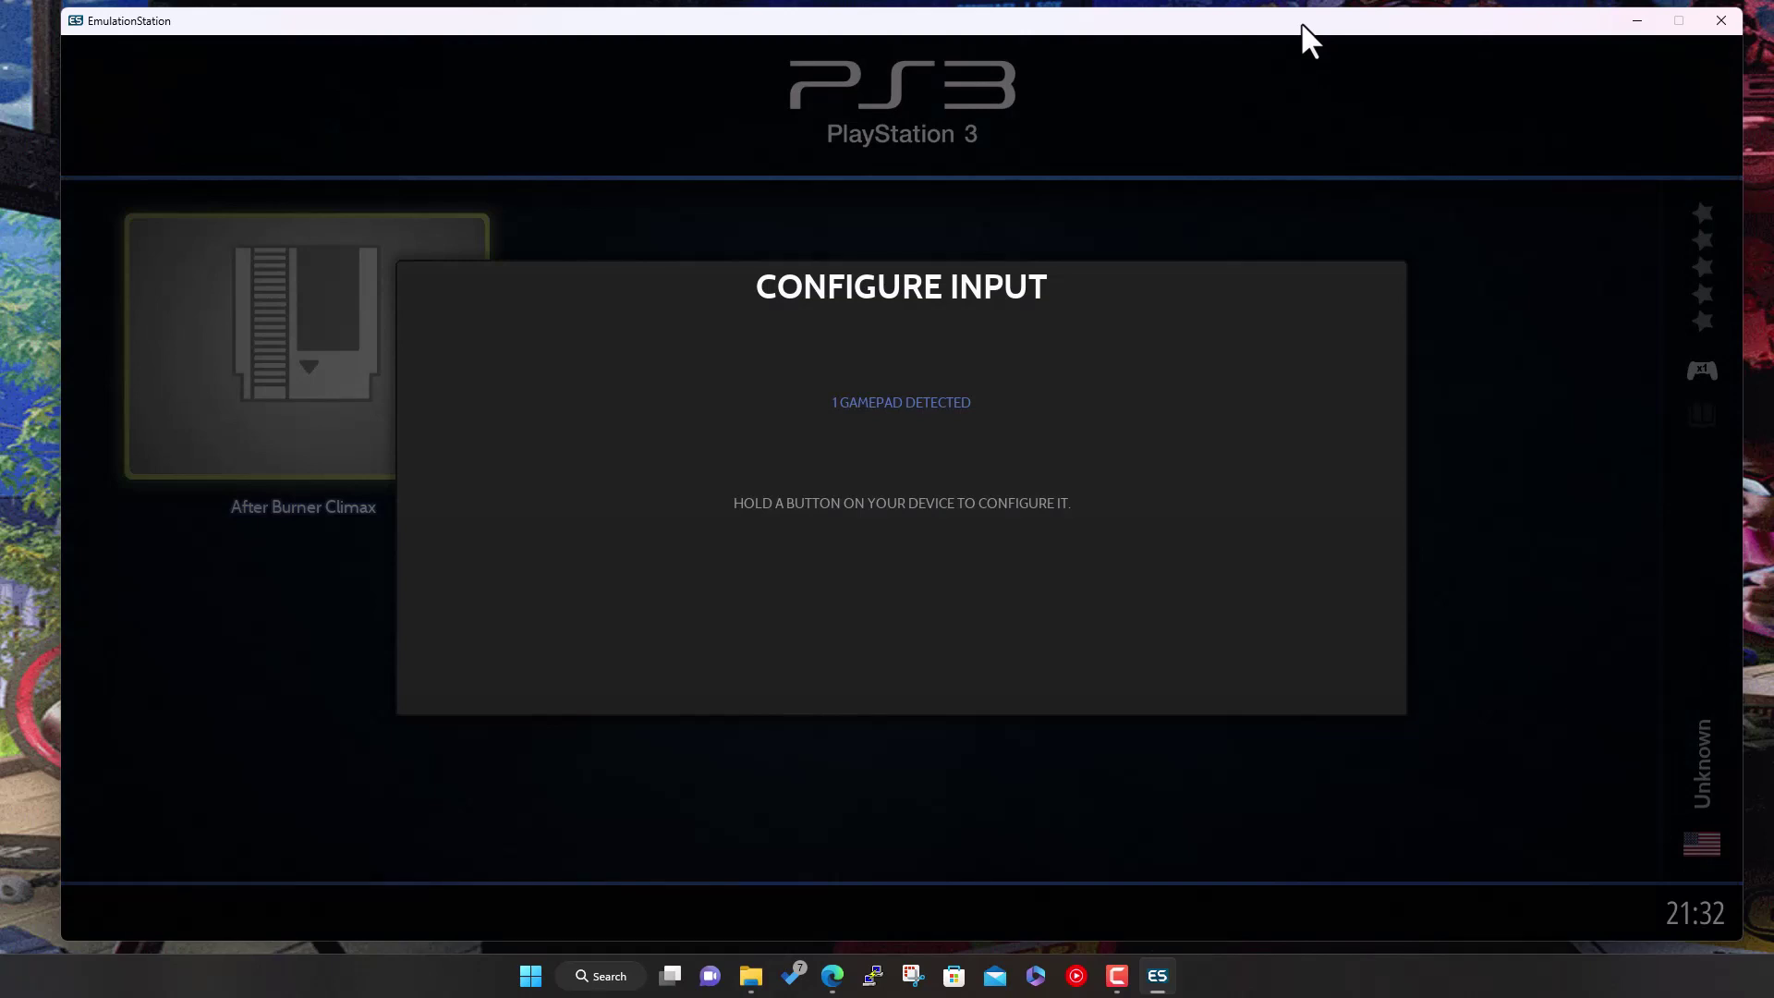
{"action": "key", "text": "Escape"}
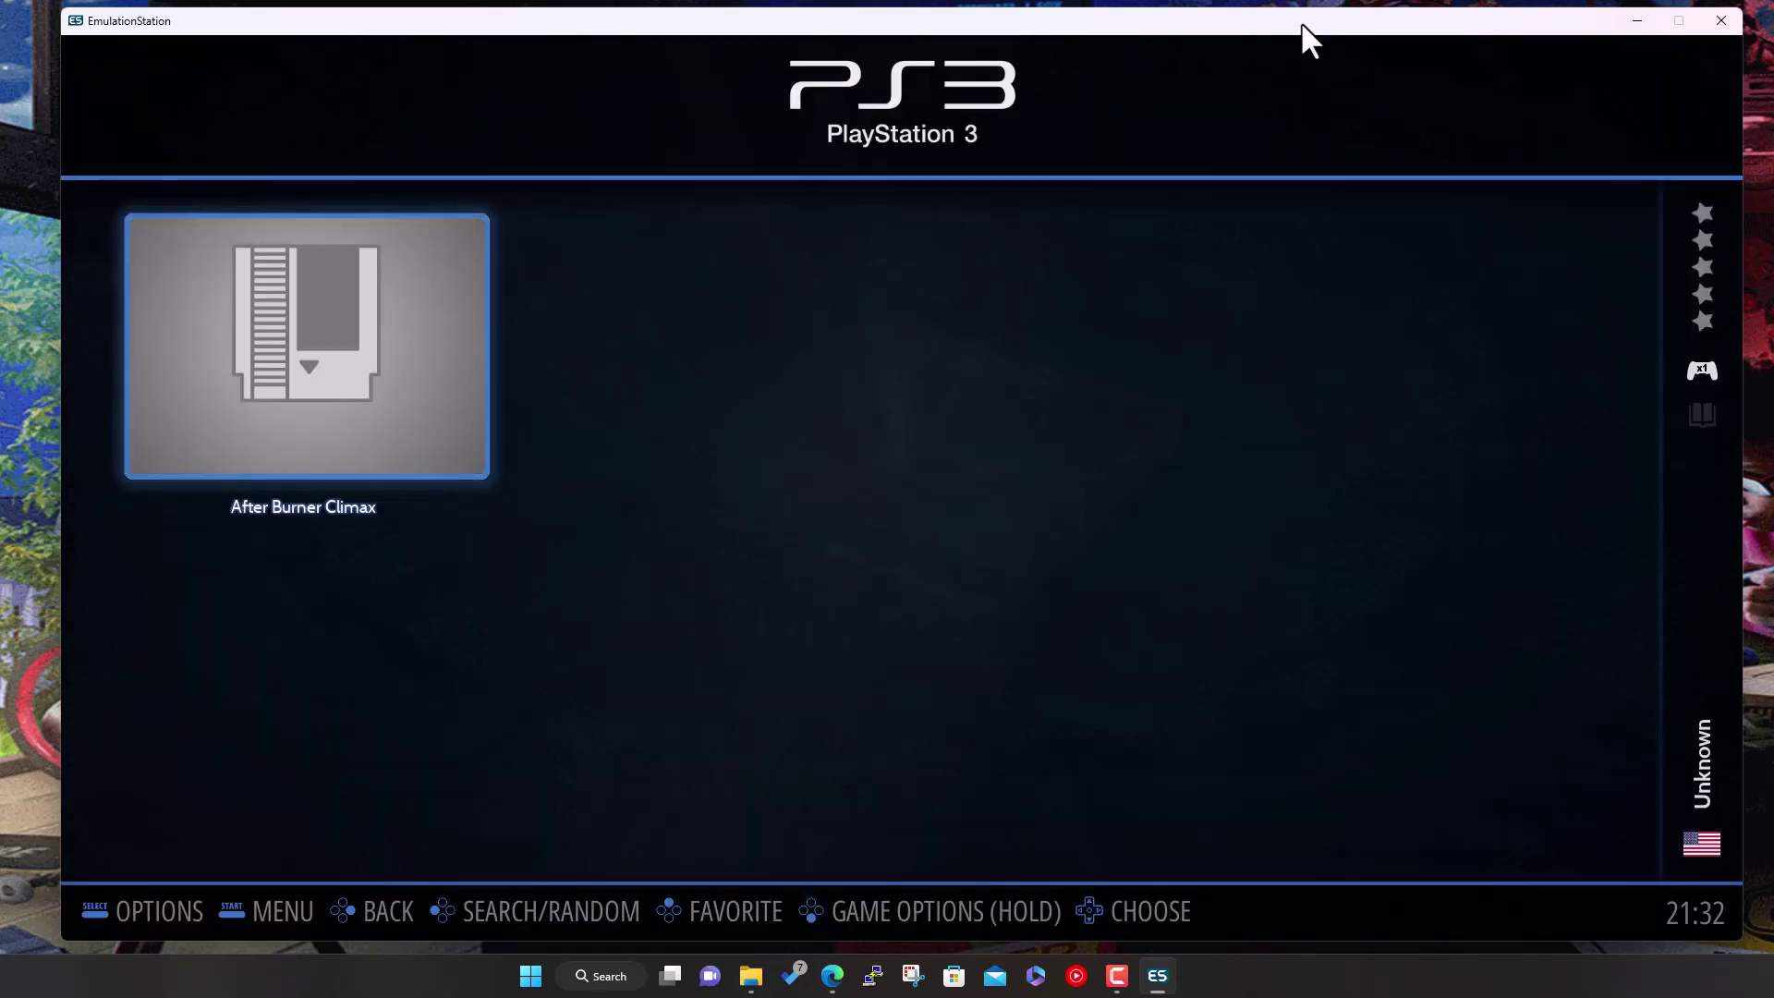
{"action": "key", "text": "Return"}
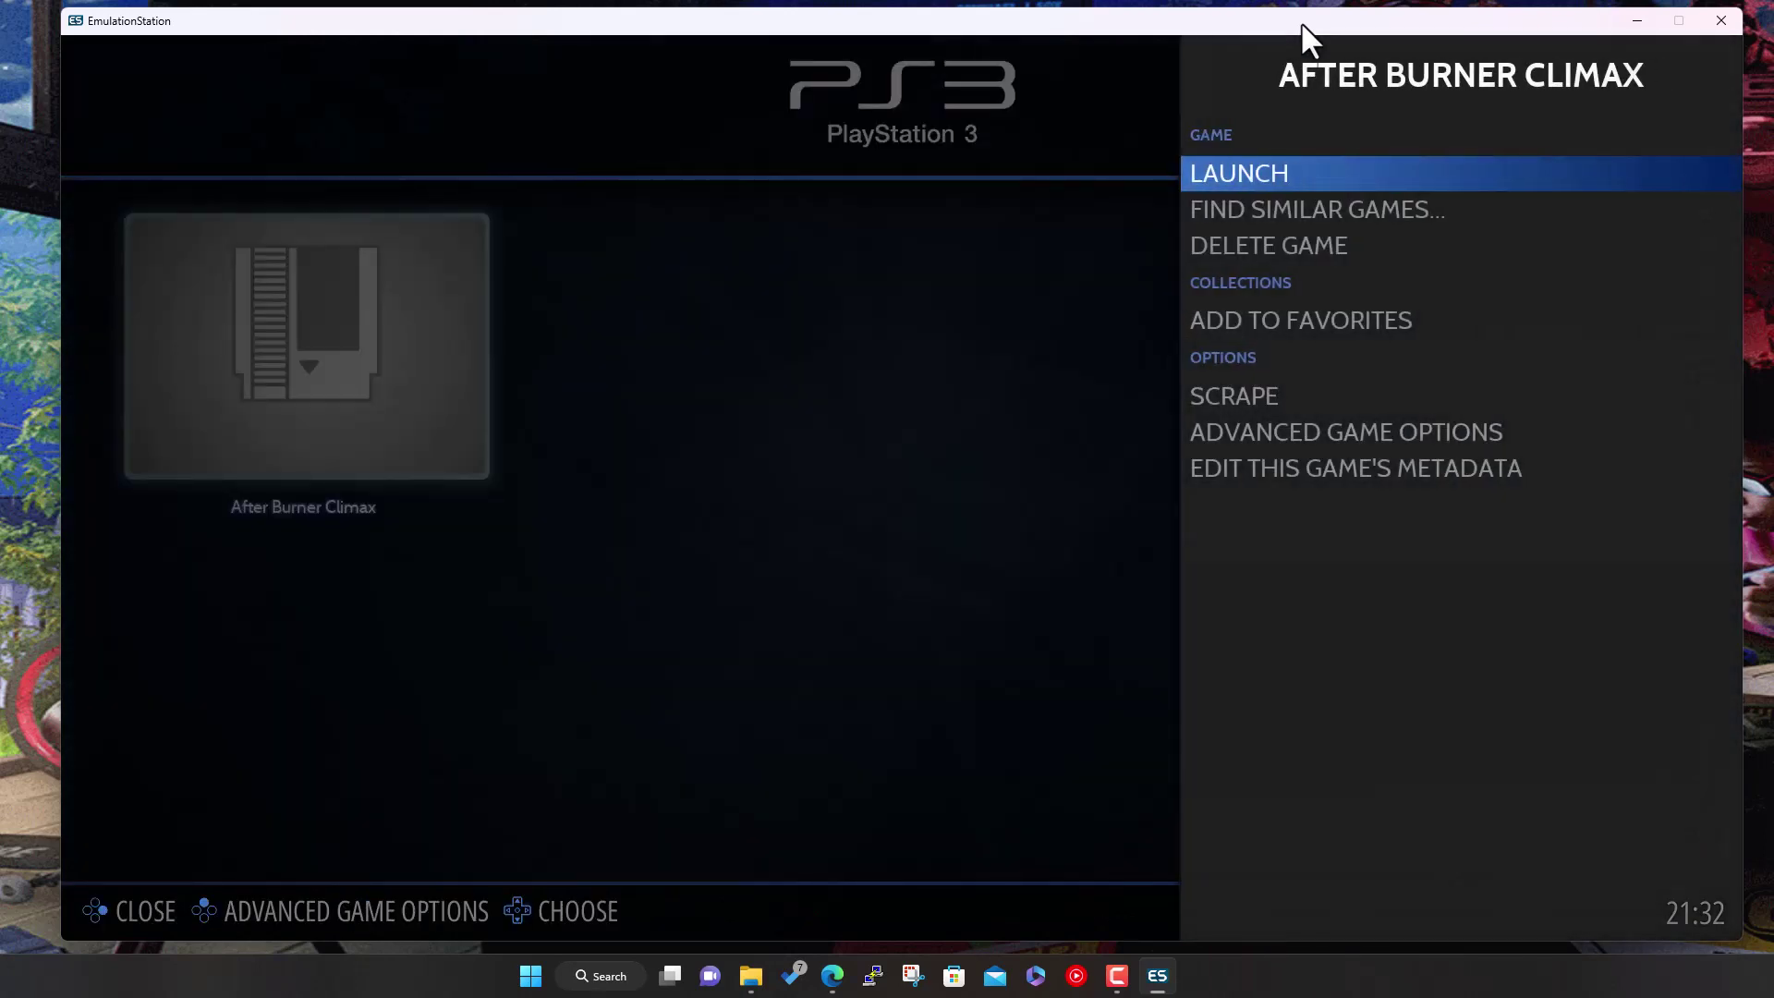
{"action": "key", "text": "Down"}
{"action": "key", "text": "Down"}
{"action": "key", "text": "Down"}
{"action": "key", "text": "Down"}
{"action": "key", "text": "Down"}
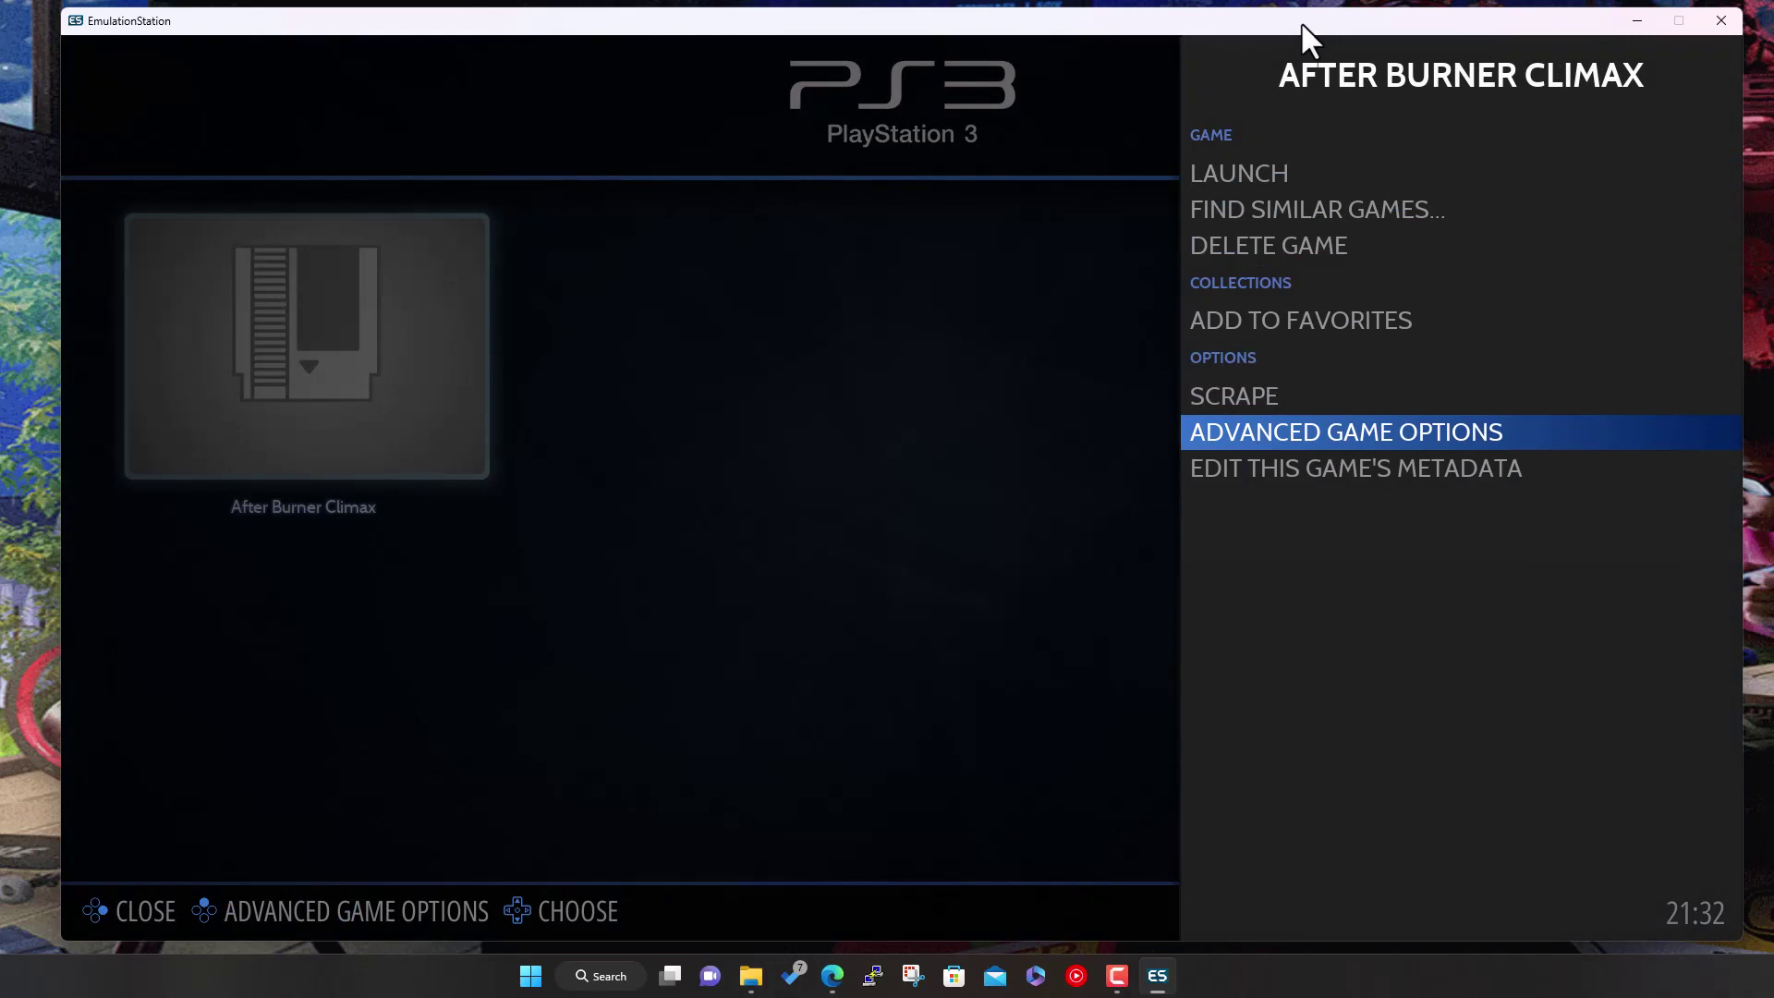
{"action": "key", "text": "Up"}
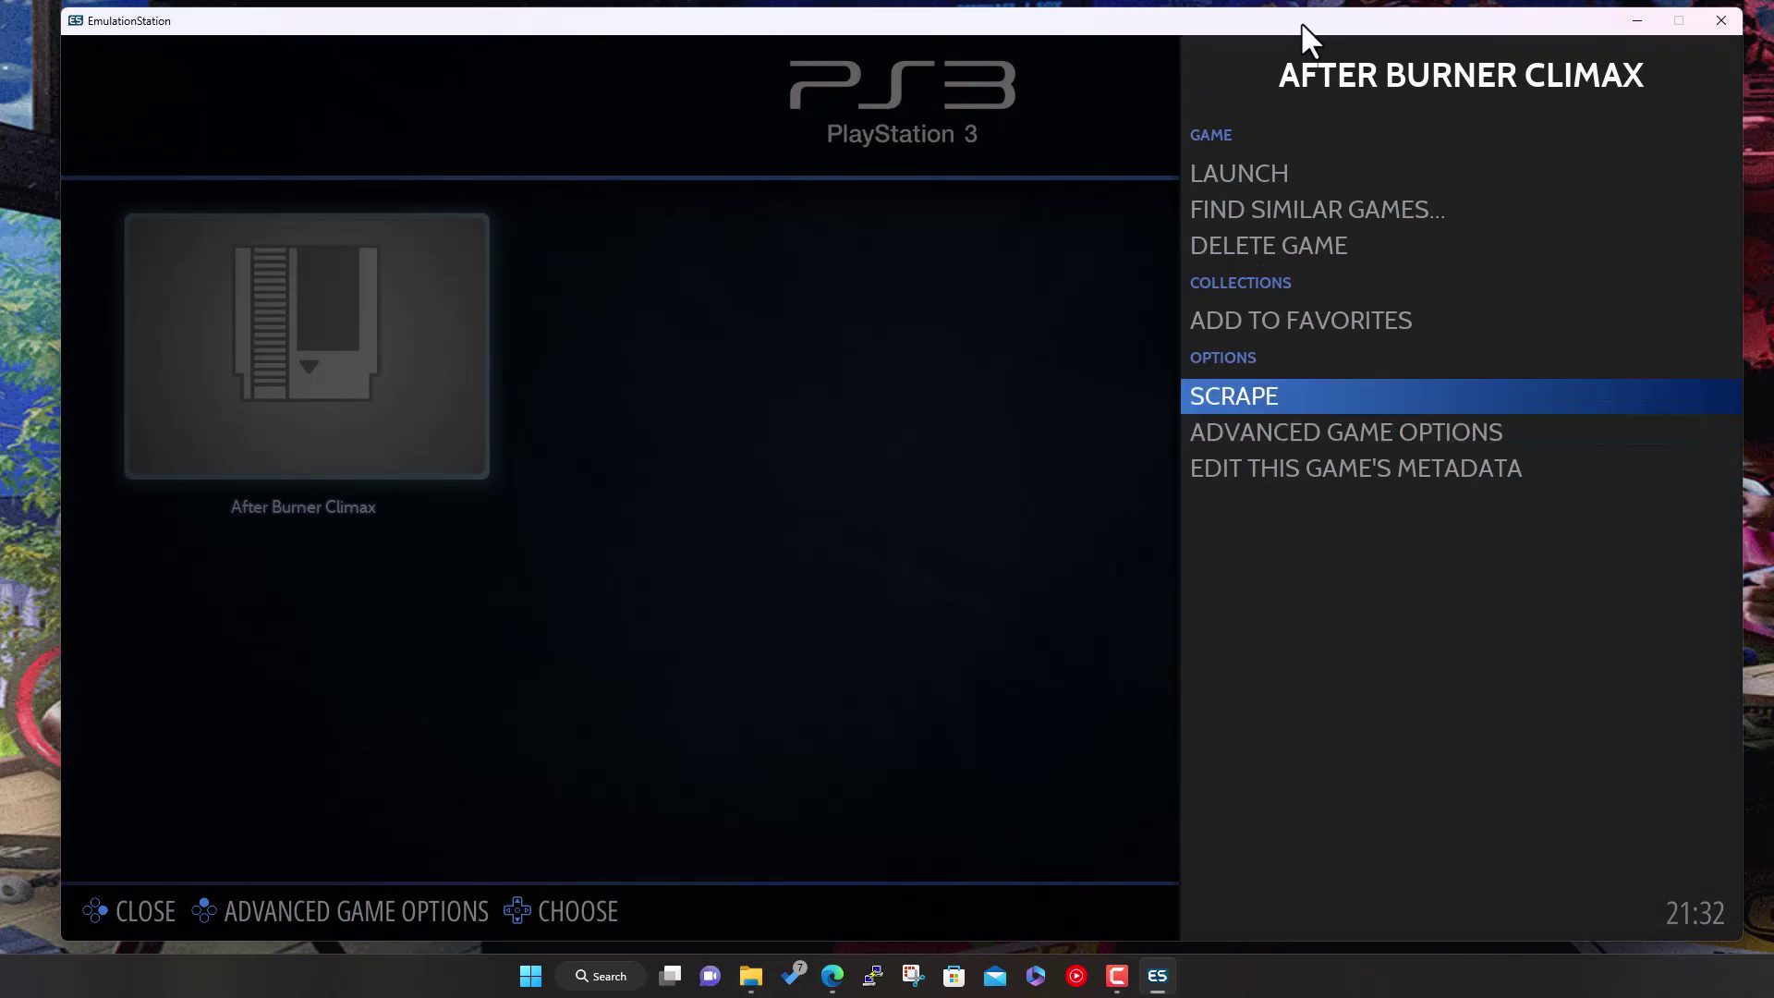
{"action": "key", "text": "Return"}
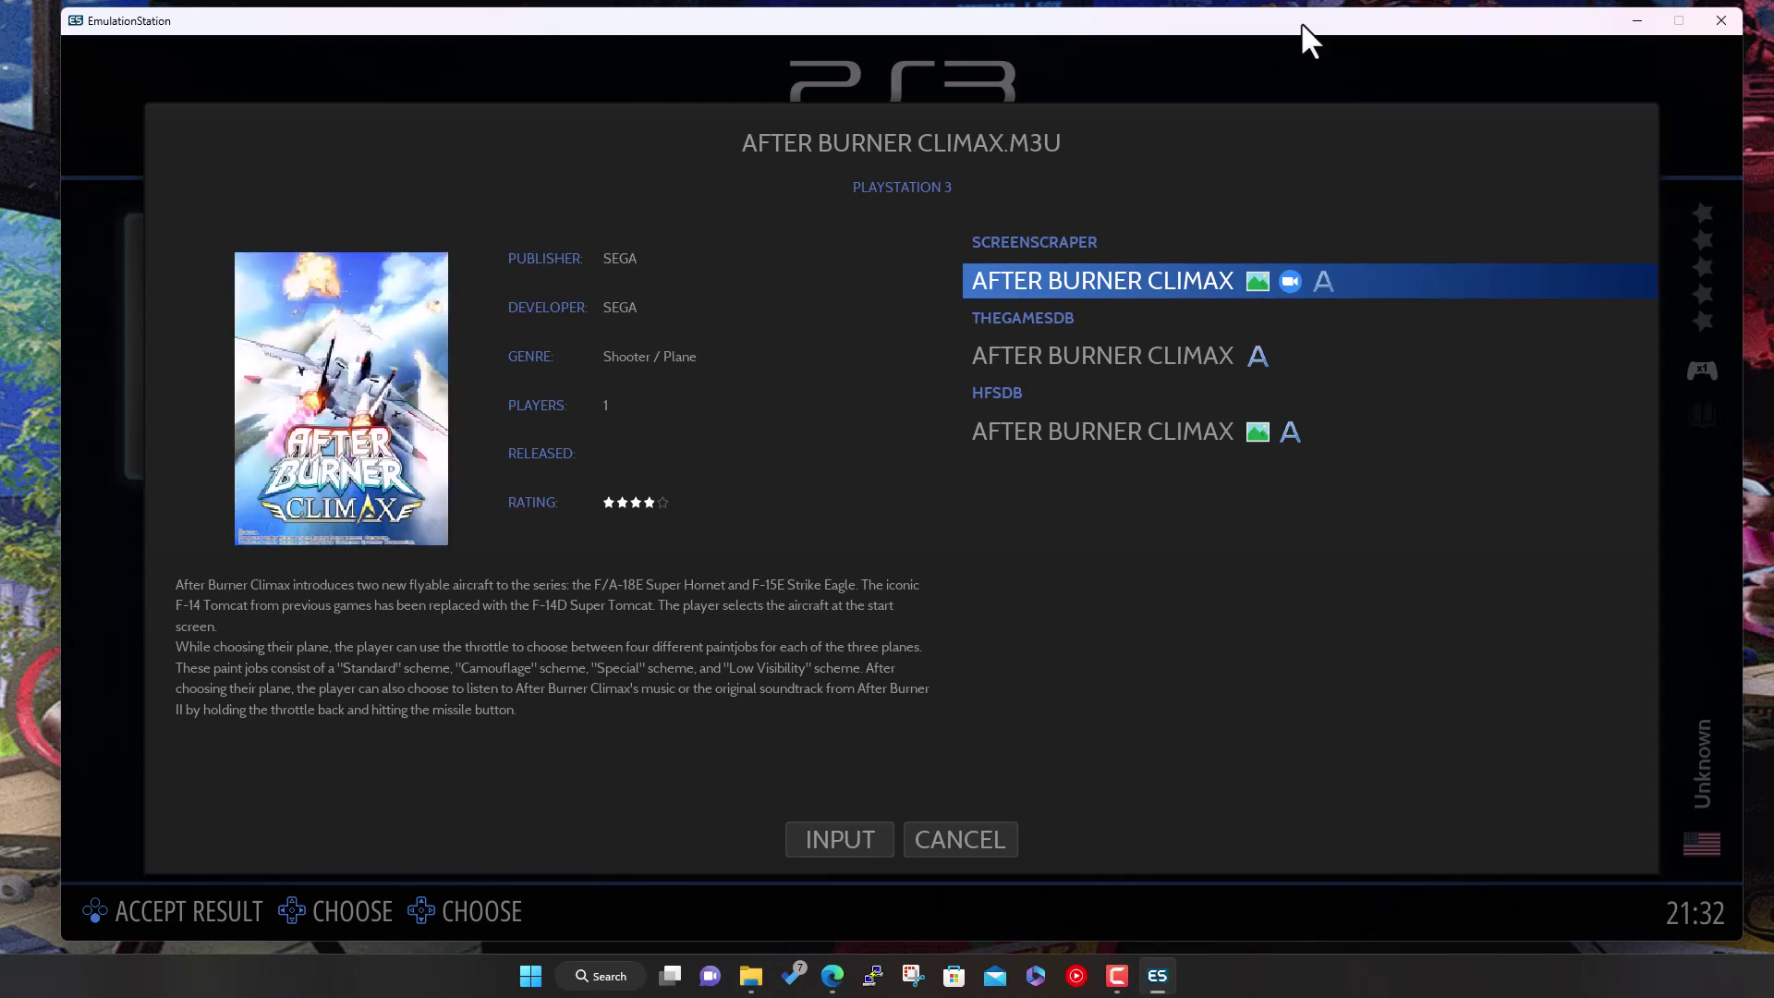
{"action": "key", "text": "Return"}
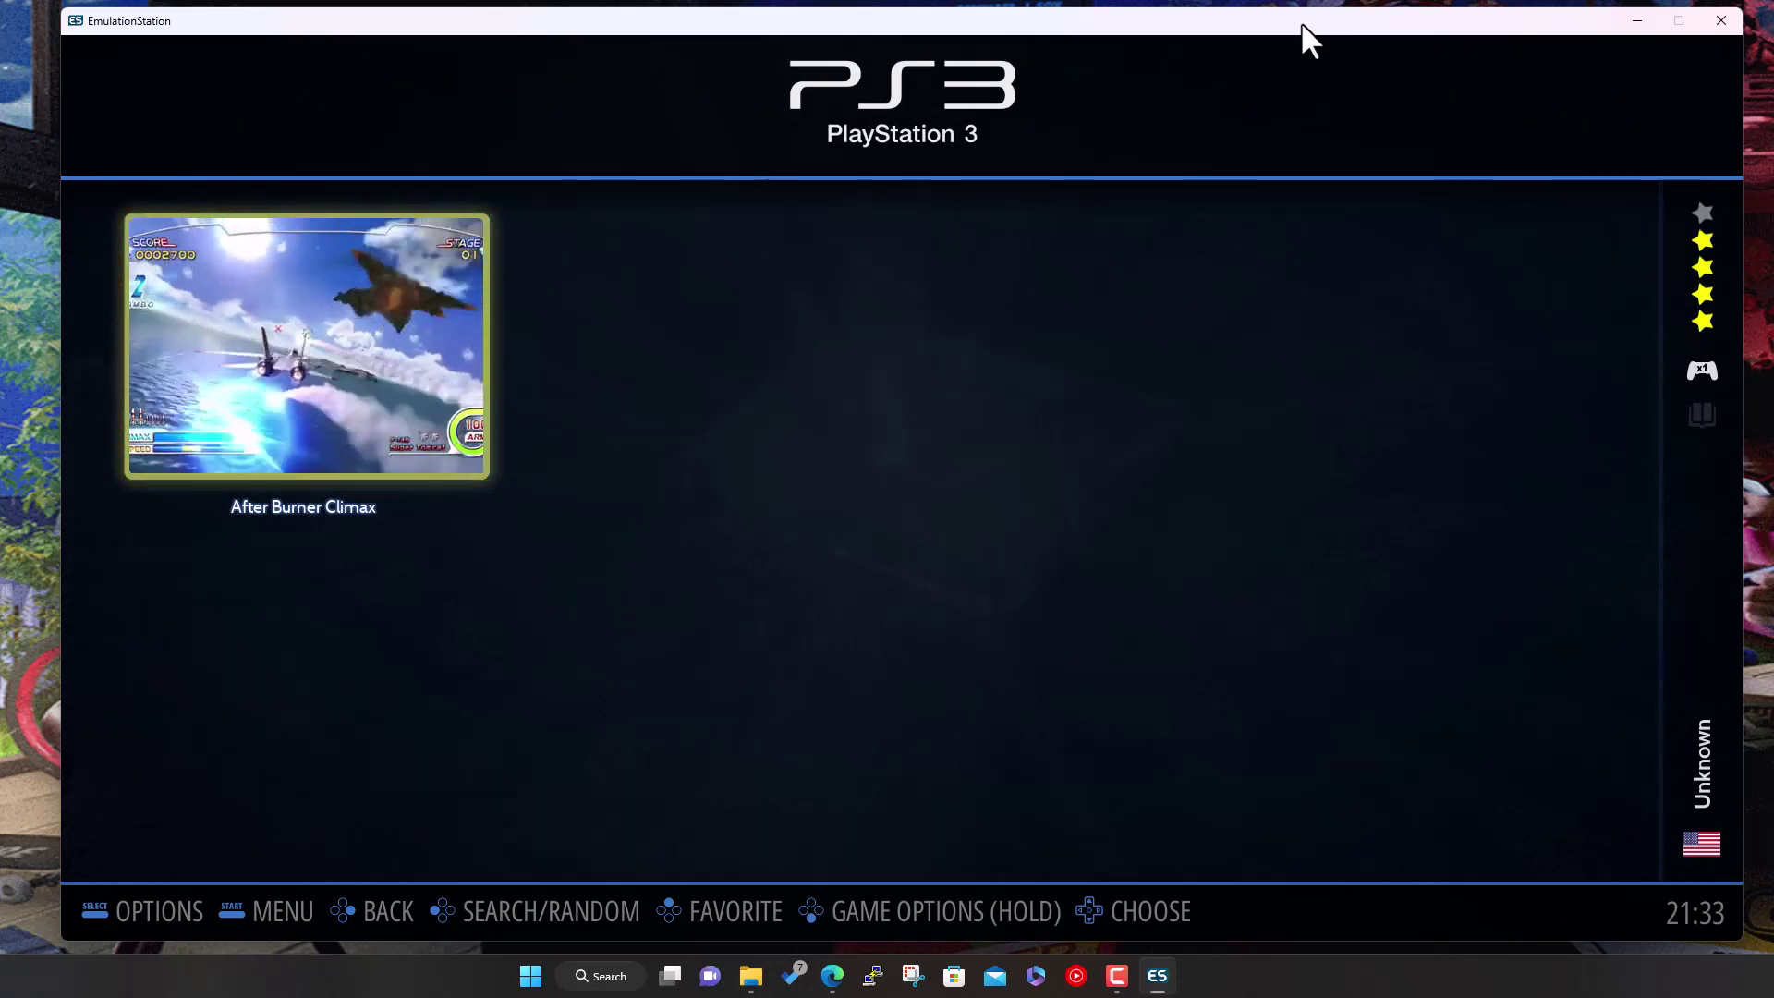
Try to launch After Burner Climax, decline to run it with missing BIOS files, and return to the RetroBat folder in File Explorer.
{"action": "key", "text": "Return"}
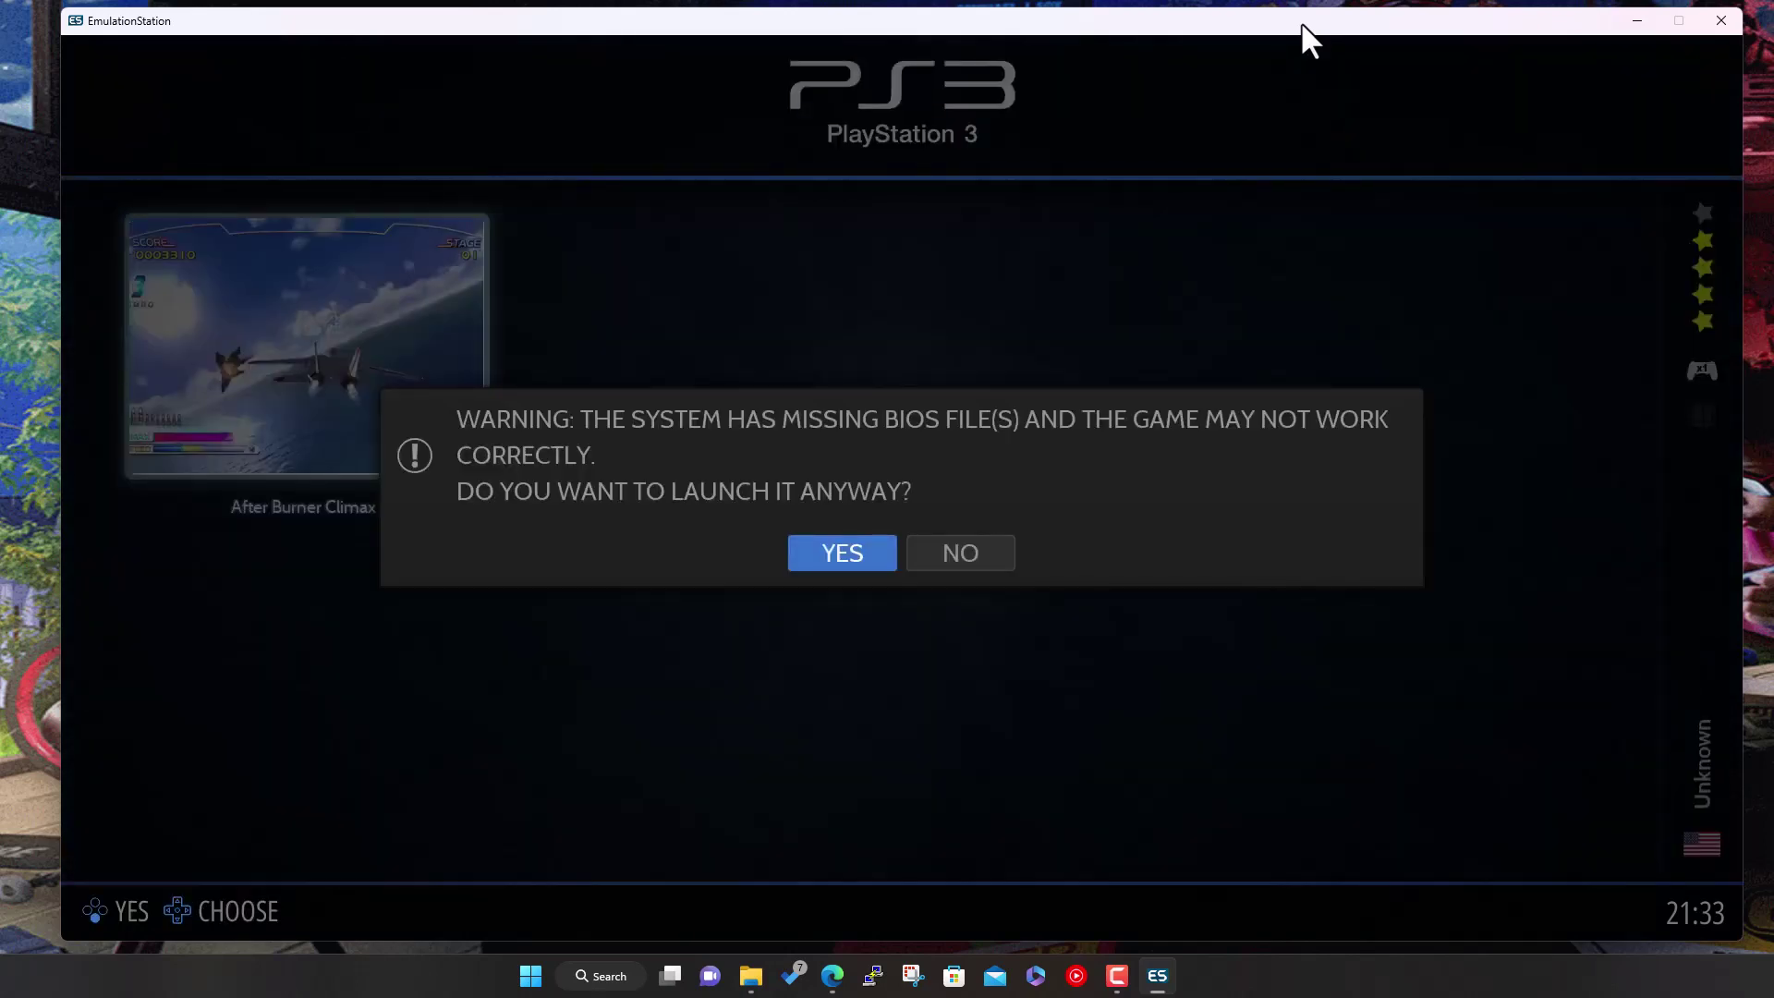
{"action": "key", "text": "Right"}
{"action": "key", "text": "Left"}
{"action": "key", "text": "Right"}
{"action": "key", "text": "Left"}
{"action": "key", "text": "Right"}
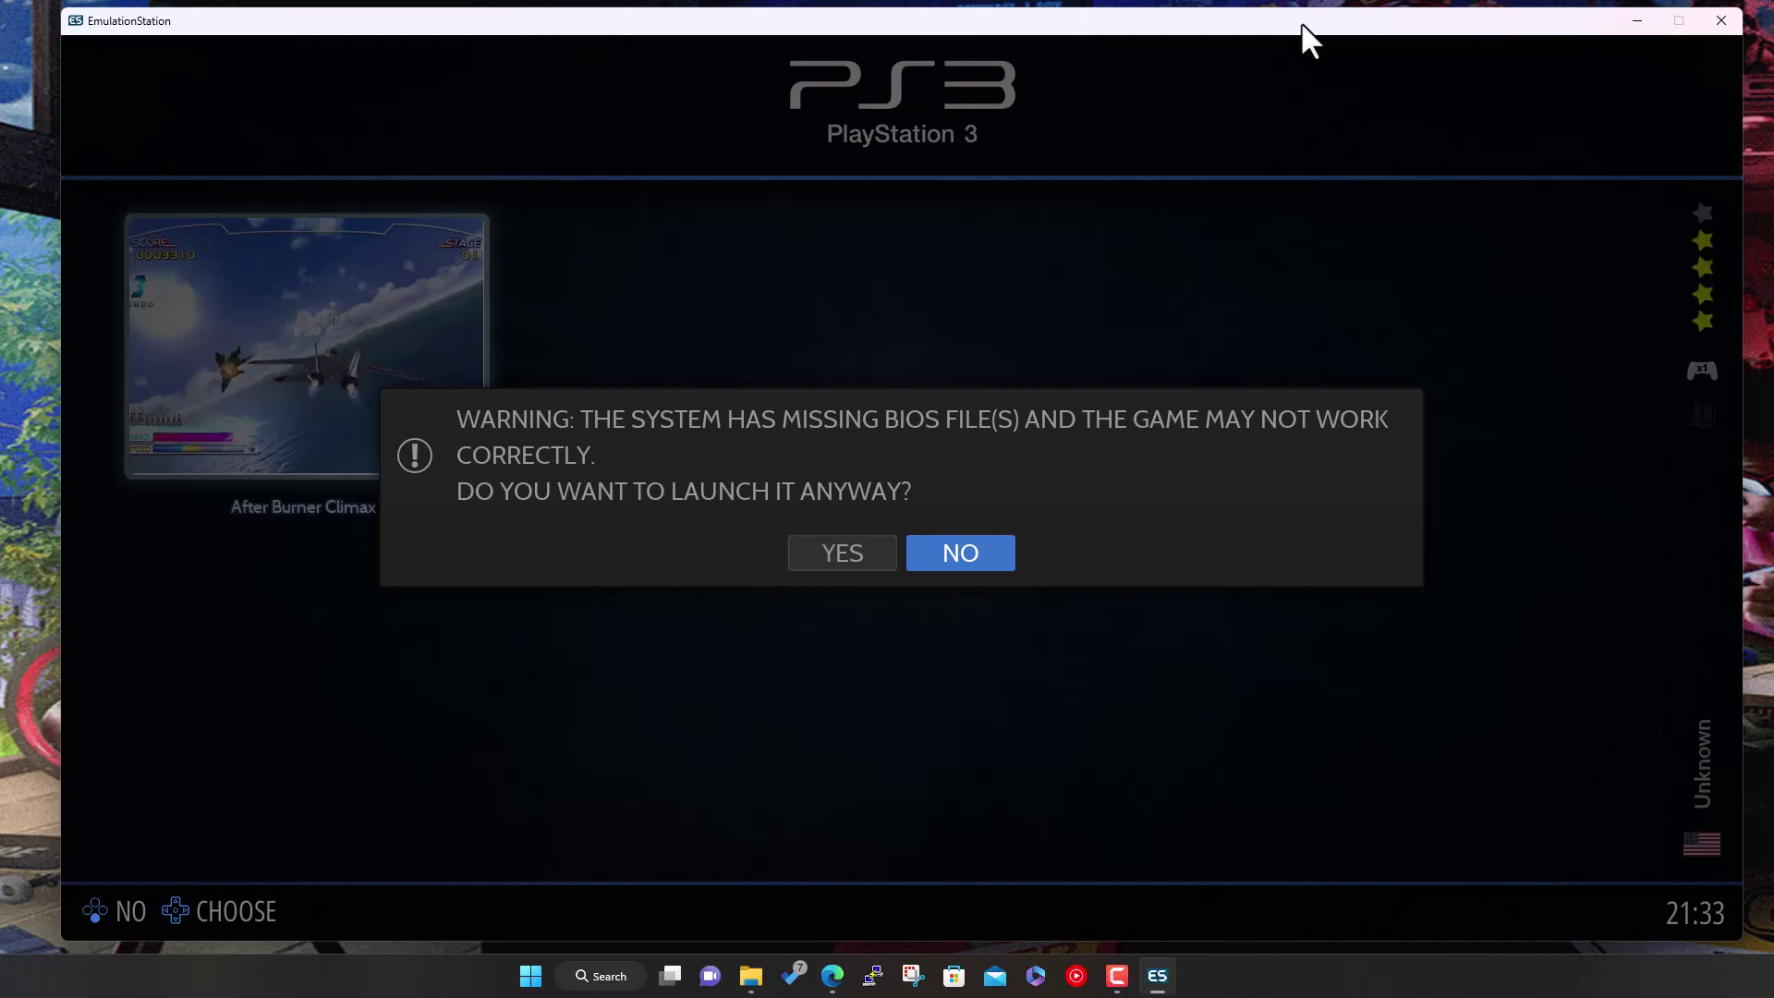
{"action": "key", "text": "Left"}
{"action": "key", "text": "Right"}
{"action": "key", "text": "Return"}
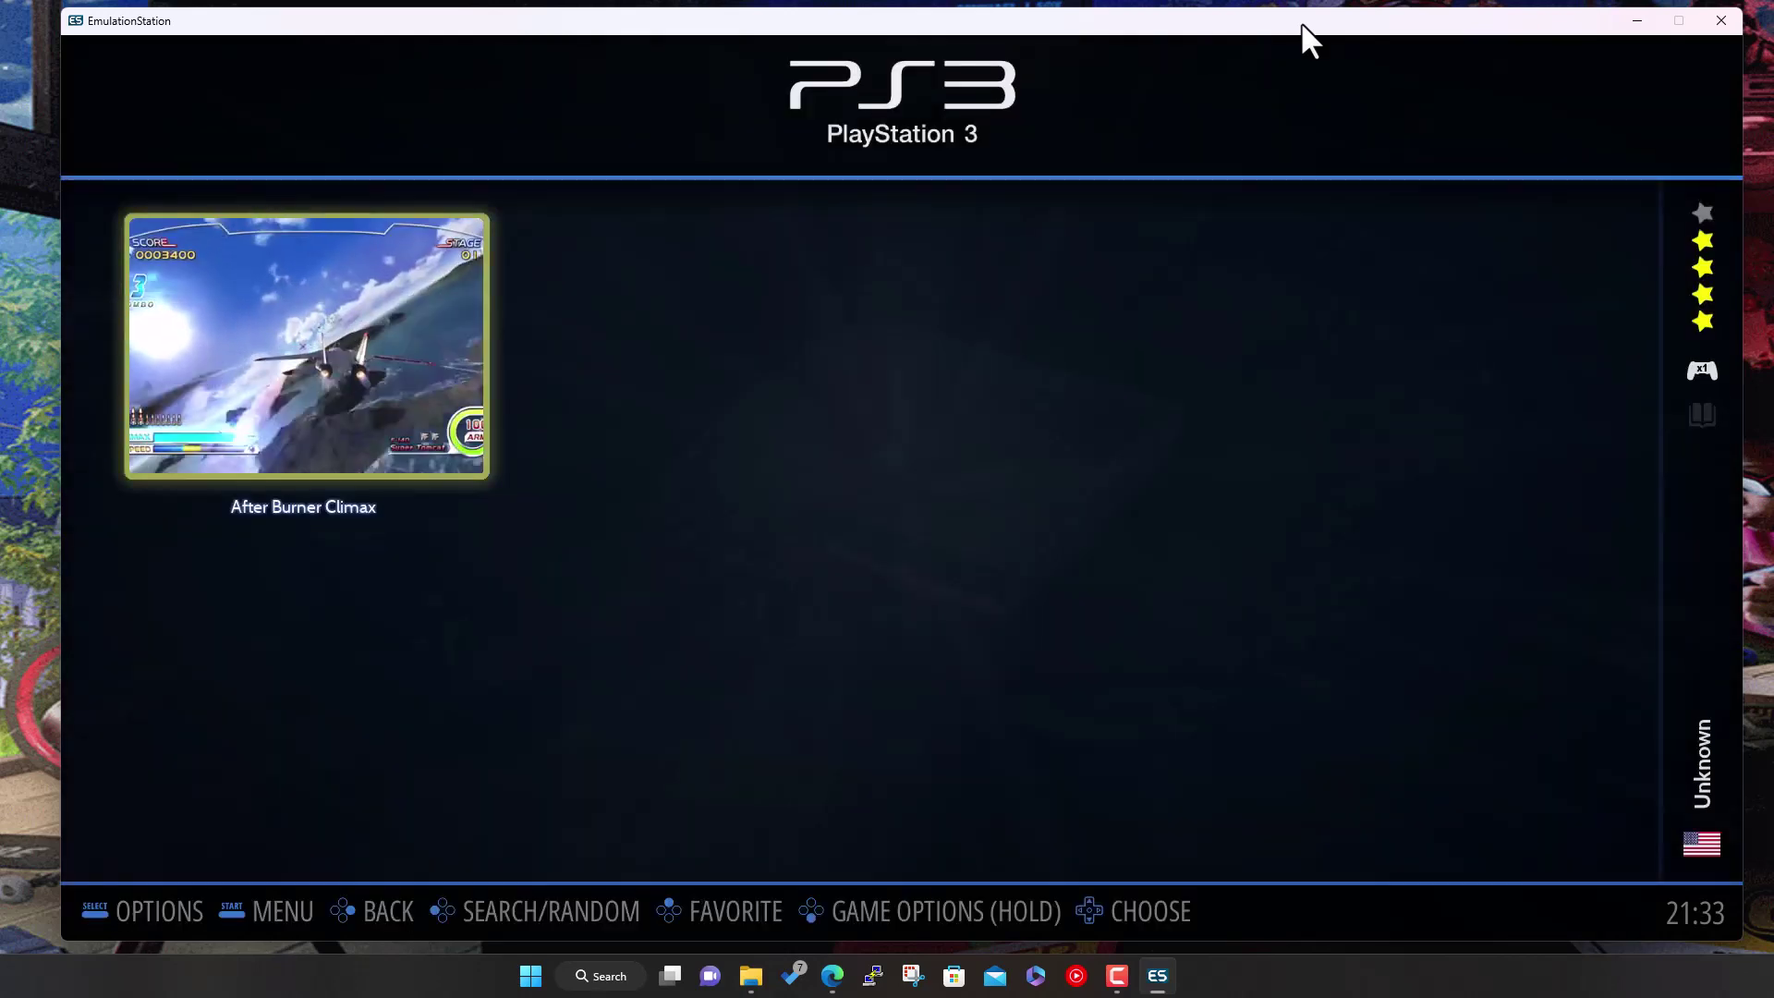
{"action": "left_click", "coordinate": [1626, 19]}
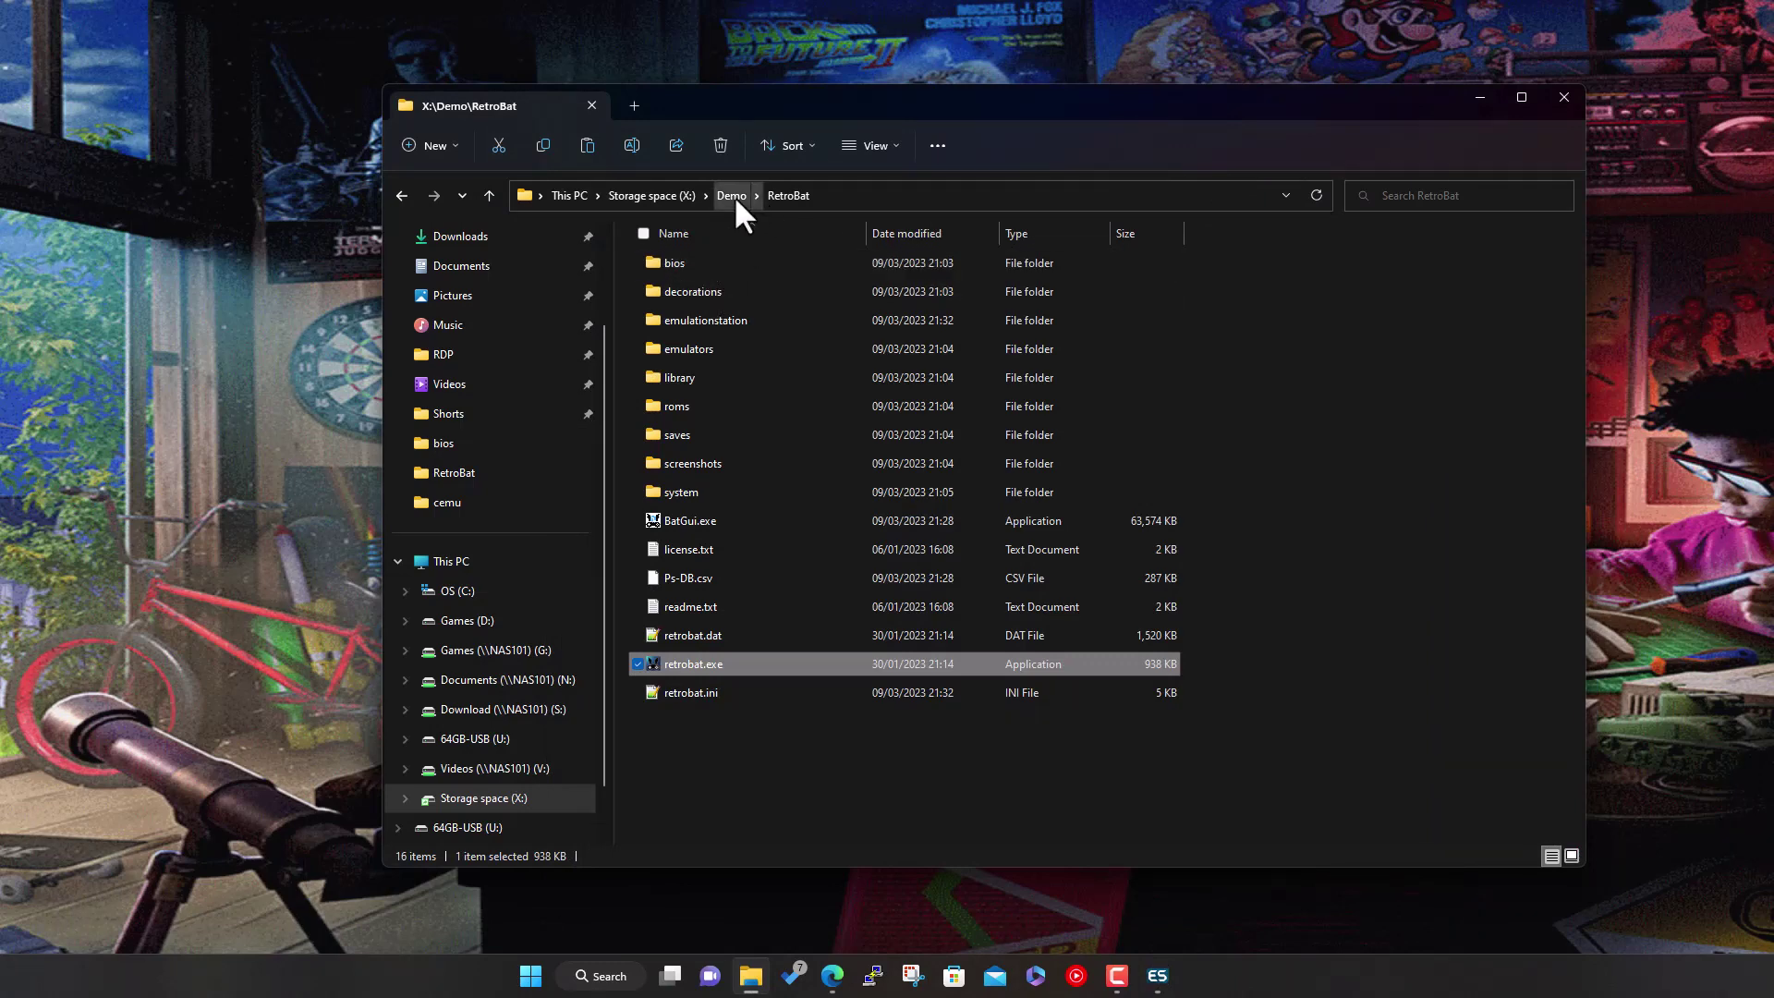
Copy the PS3UPDAT.PUP firmware file from X:\Demo\Games\bios into X:\Demo\RetroBat\bios.
{"action": "left_click", "coordinate": [734, 196]}
{"action": "double_click", "coordinate": [688, 261]}
{"action": "double_click", "coordinate": [687, 261]}
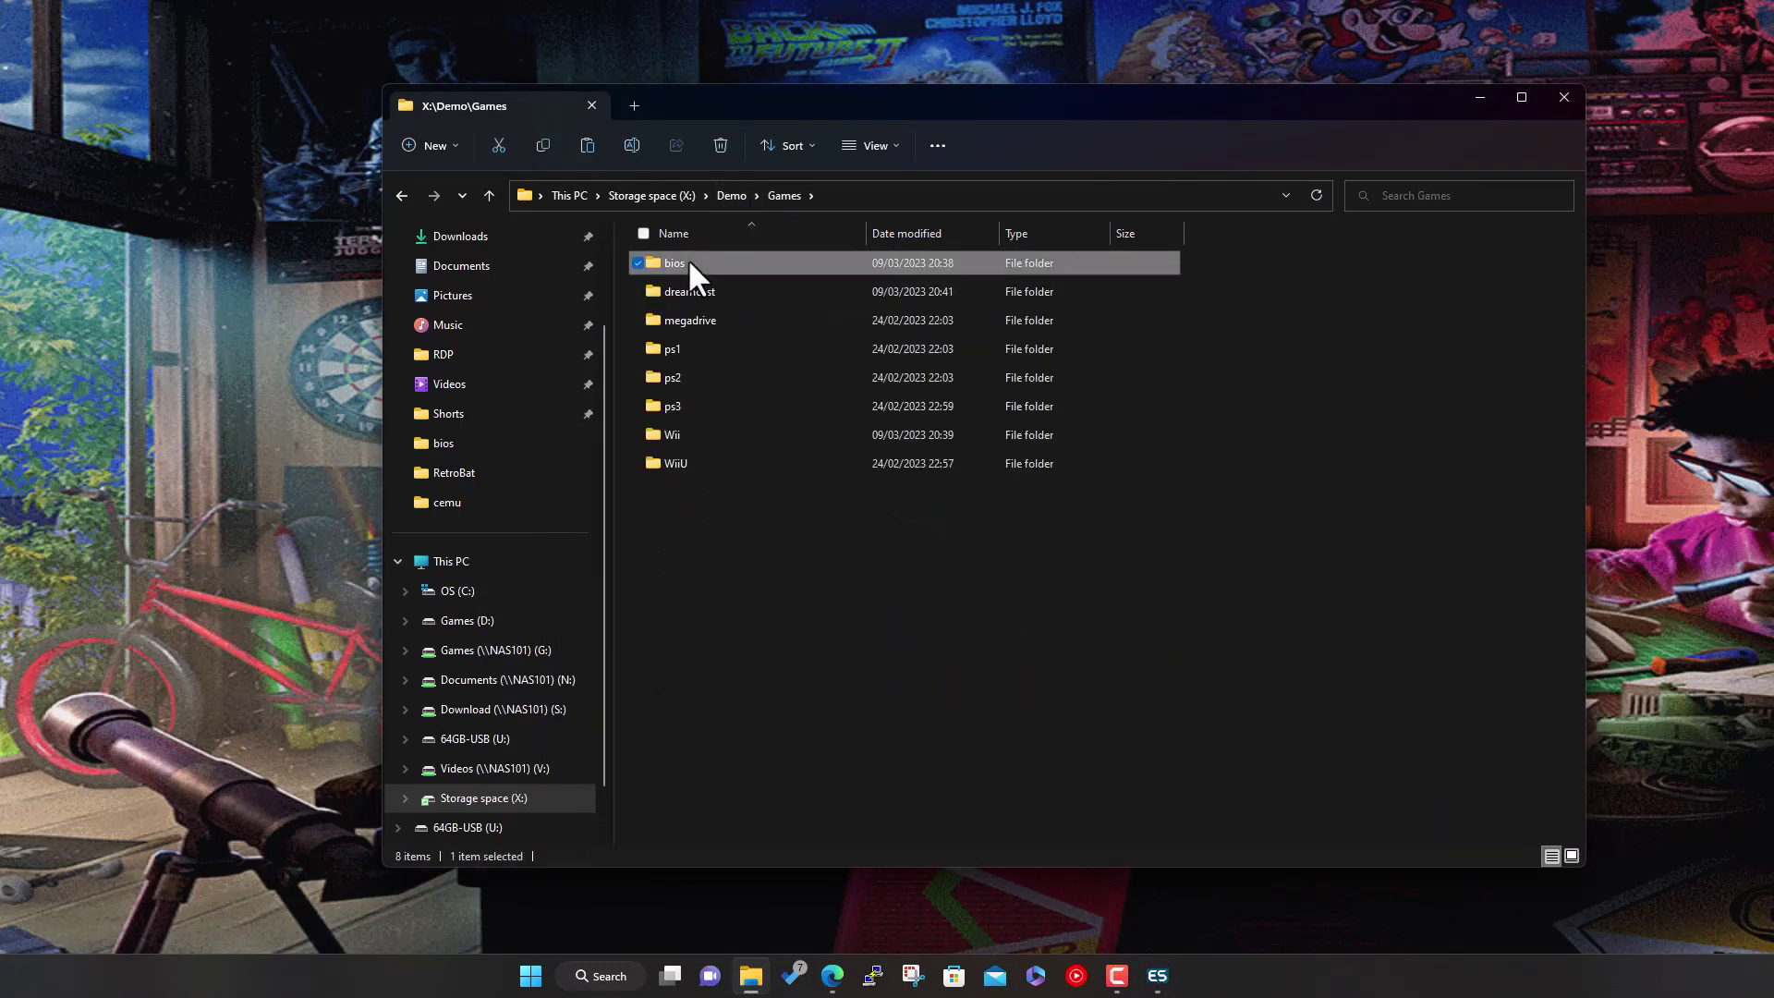
{"action": "left_click", "coordinate": [696, 323]}
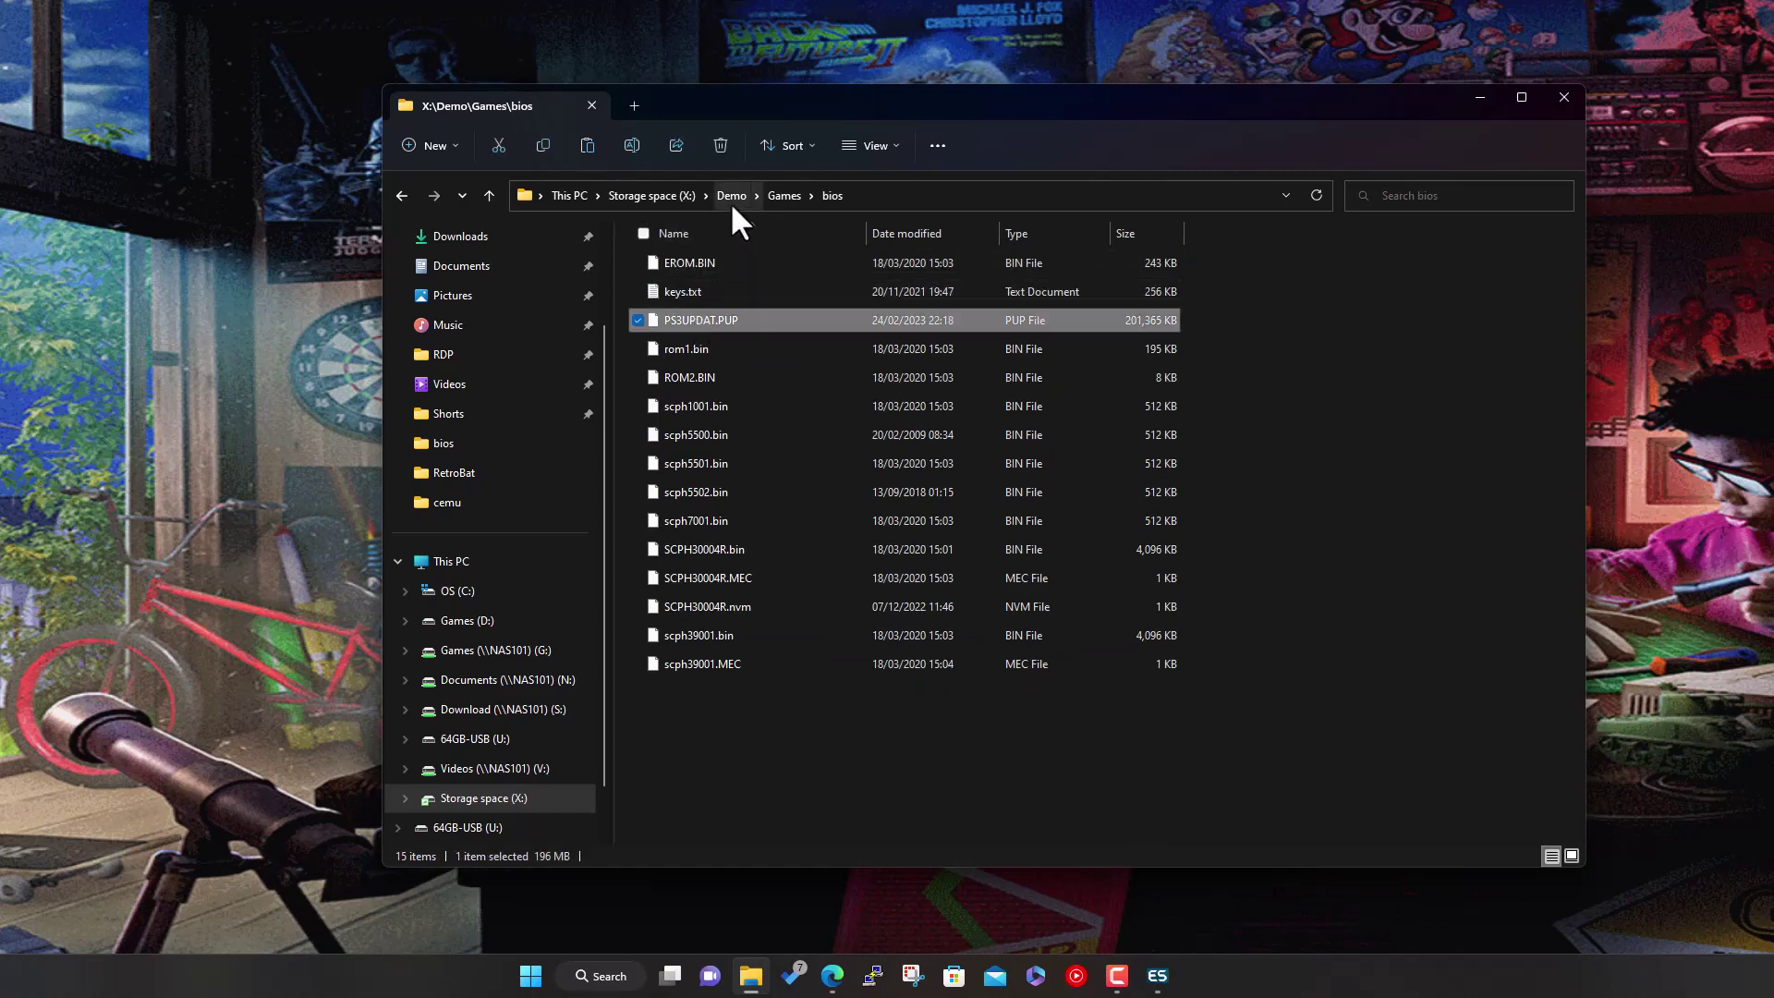
{"action": "left_click", "coordinate": [730, 195]}
{"action": "double_click", "coordinate": [695, 321]}
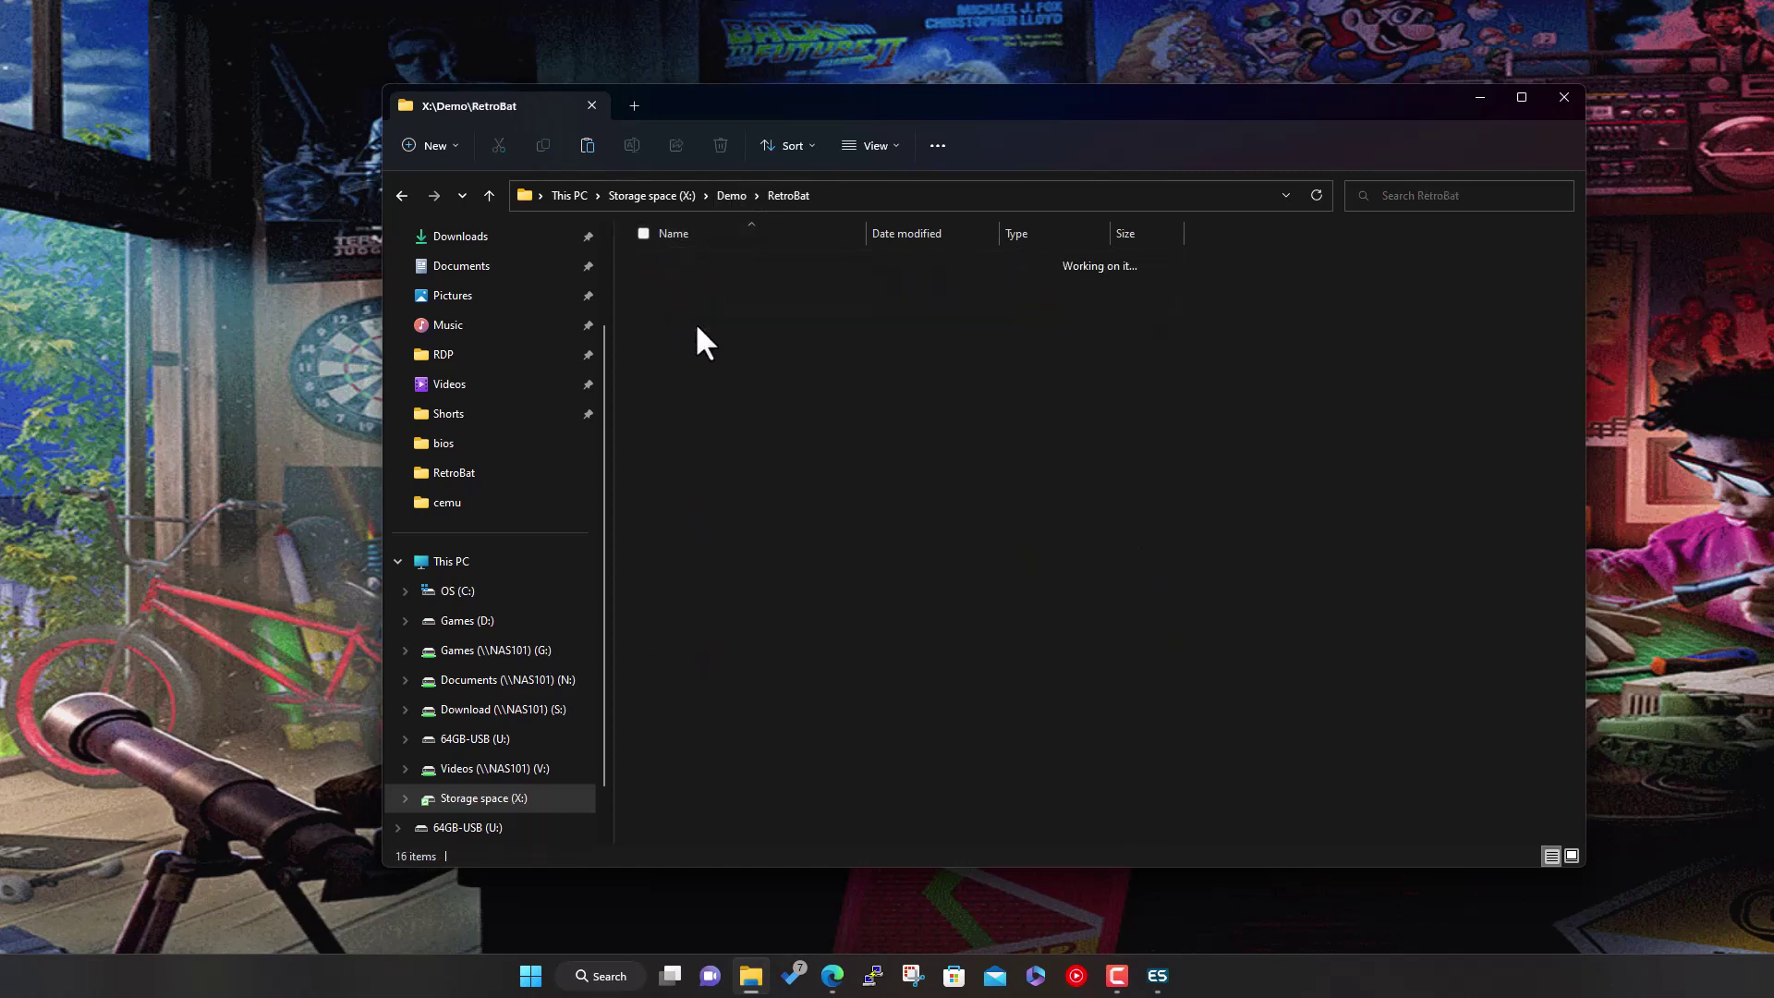
{"action": "double_click", "coordinate": [689, 263]}
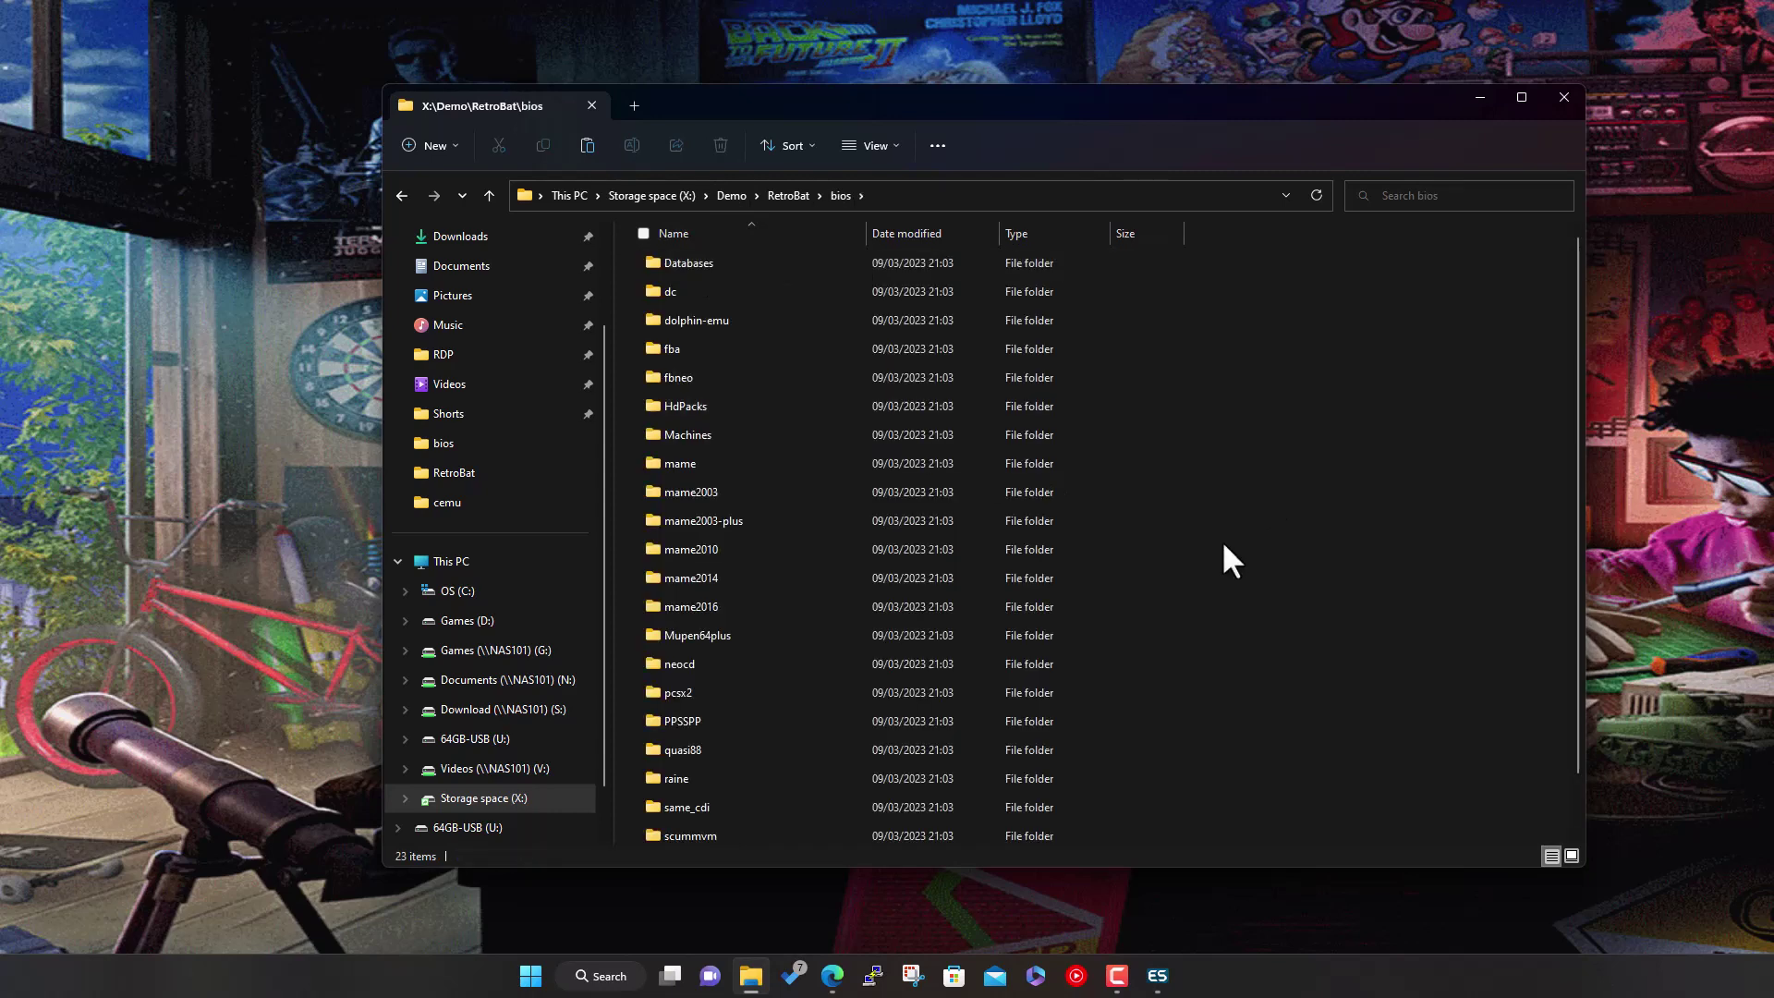
{"action": "scroll", "coordinate": [938, 323], "scroll_direction": "down", "scroll_amount": 1}
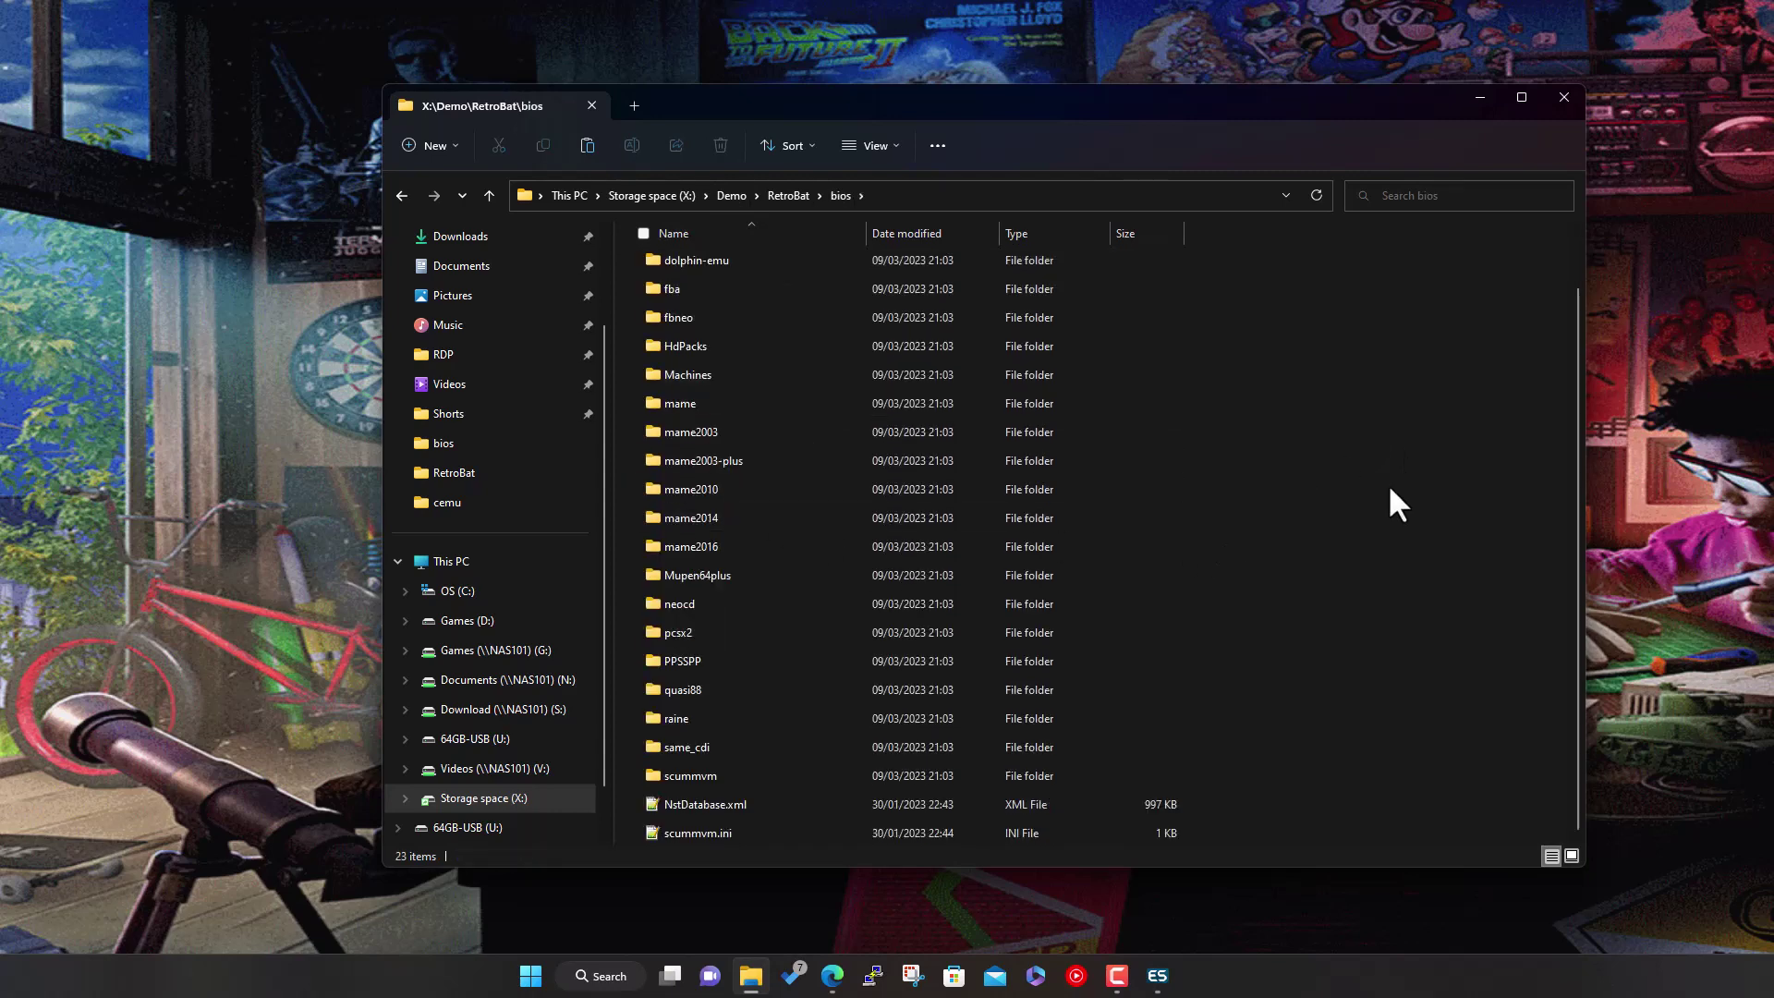
{"action": "right_click", "coordinate": [1386, 511]}
{"action": "left_click", "coordinate": [1410, 518]}
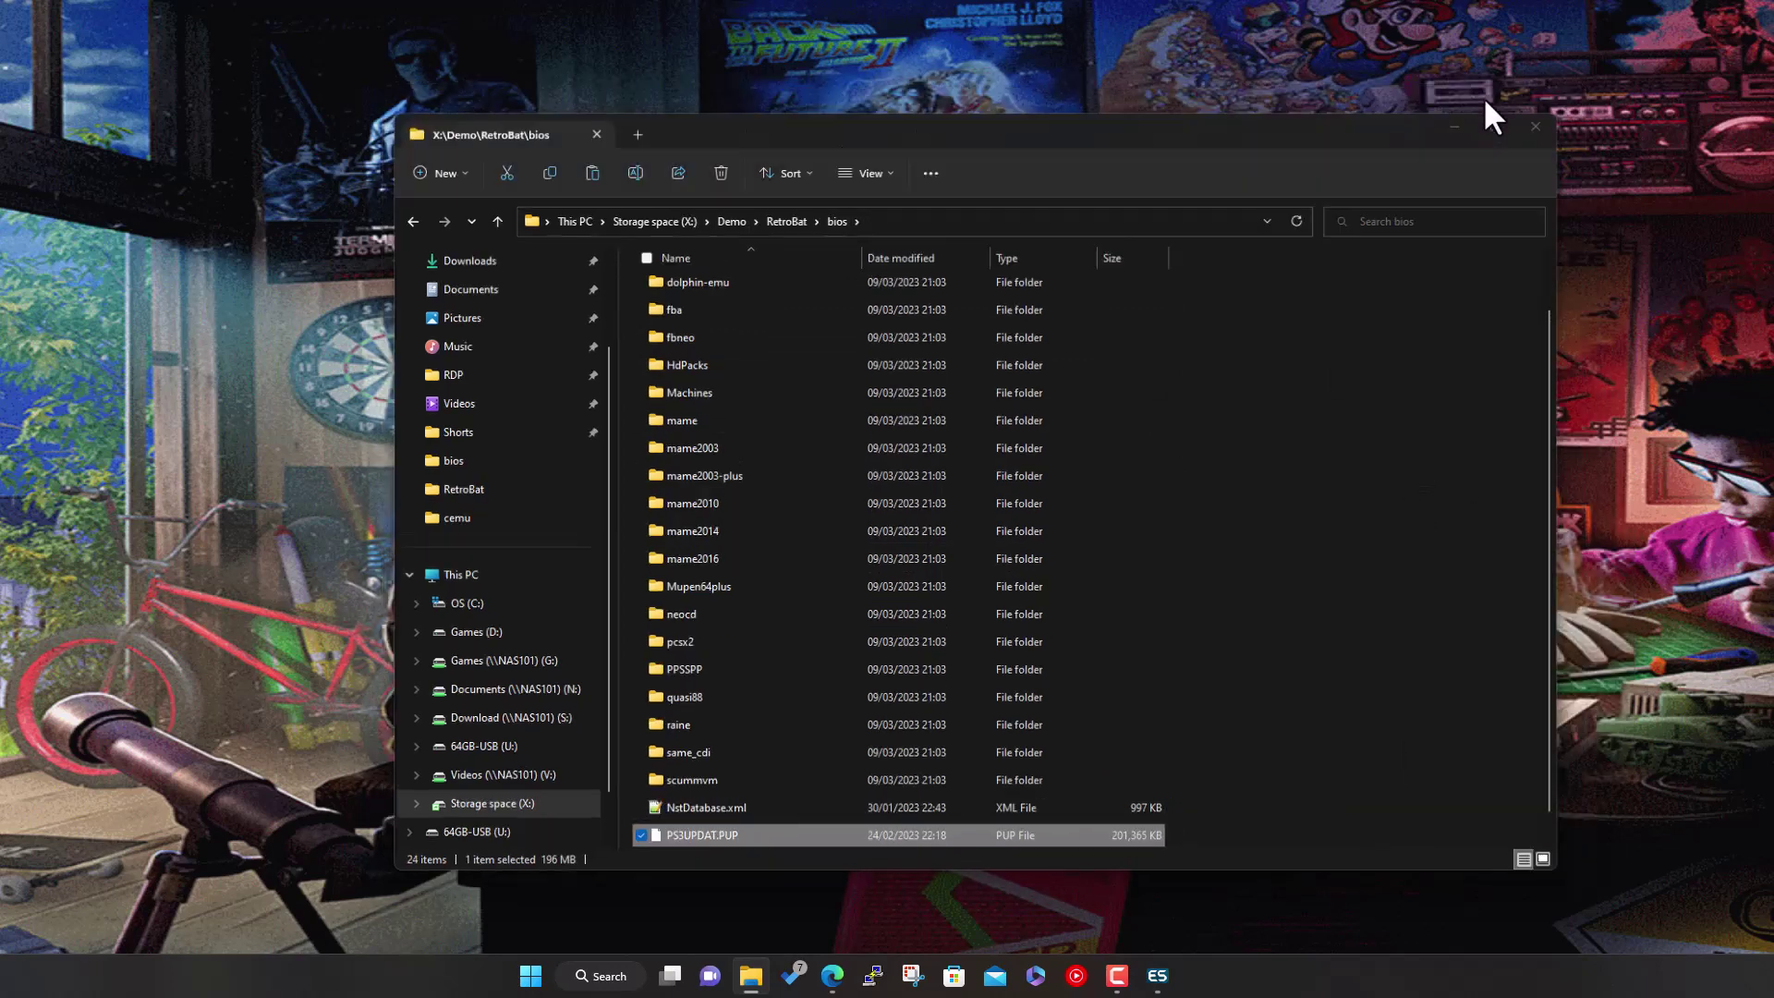
Switch back to EmulationStation, reopen the PlayStation 3 game list and try to launch After Burner Climax.
{"action": "left_click", "coordinate": [1481, 97]}
{"action": "left_click", "coordinate": [1151, 980]}
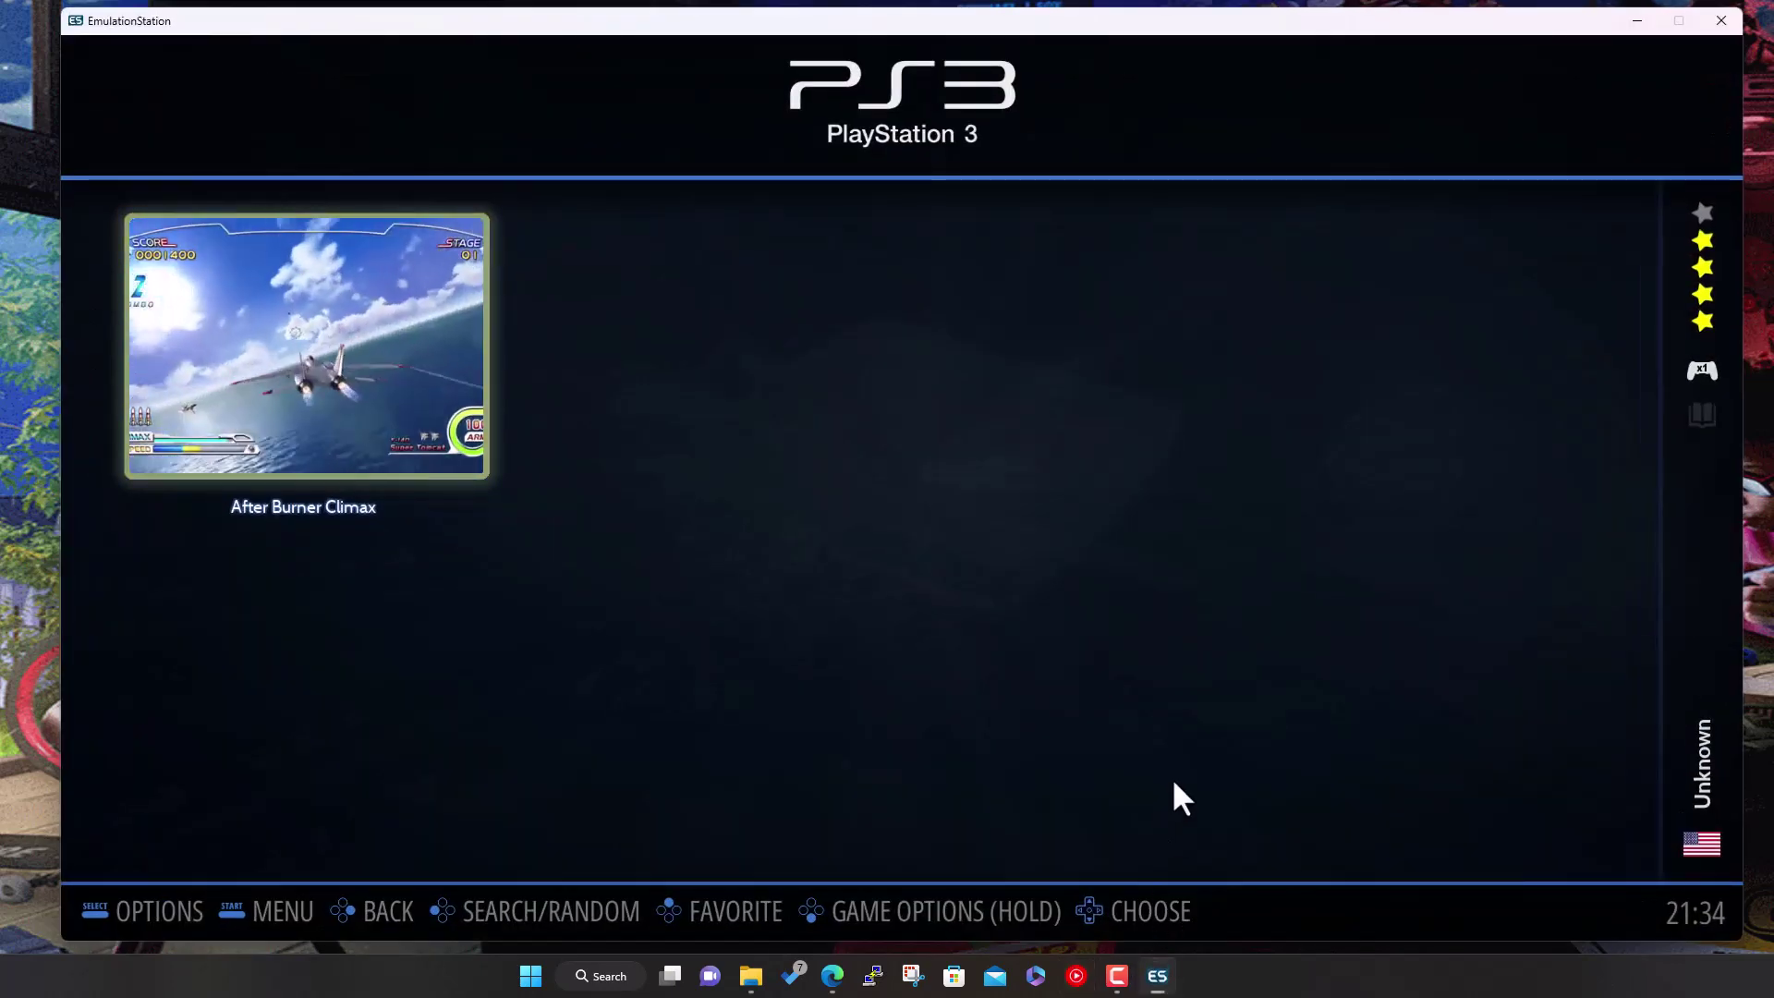
{"action": "key", "text": "Escape"}
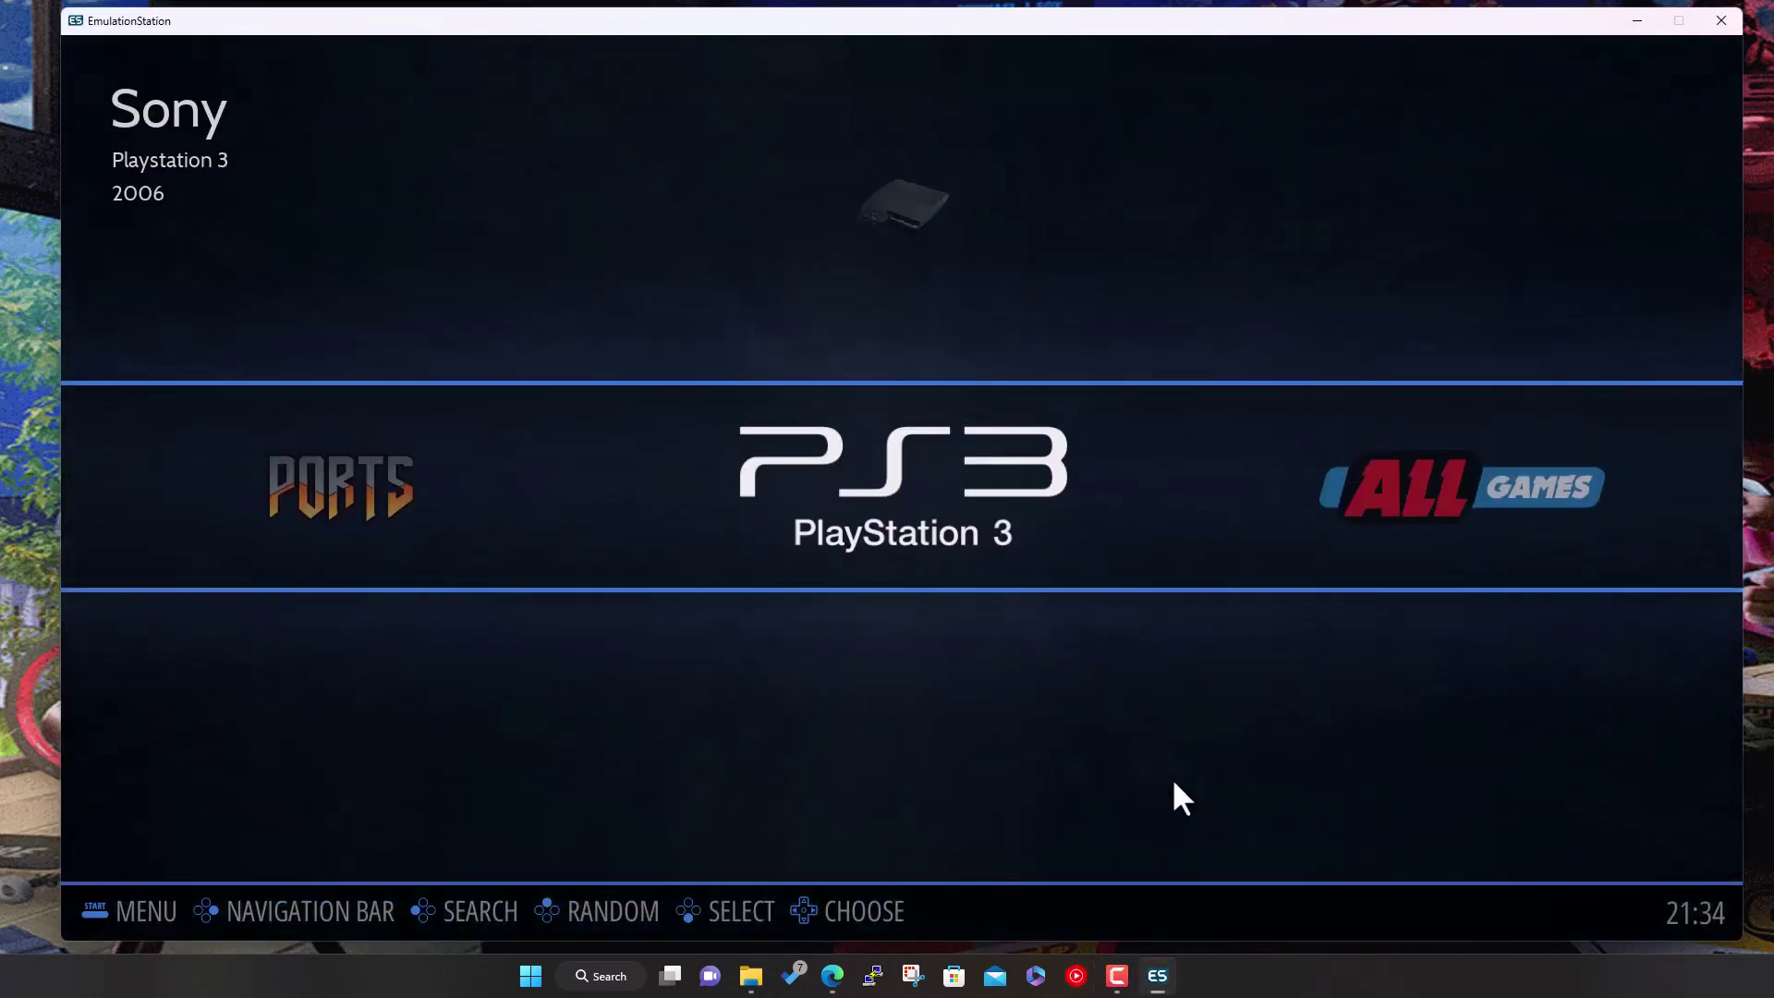
{"action": "key", "text": "Return"}
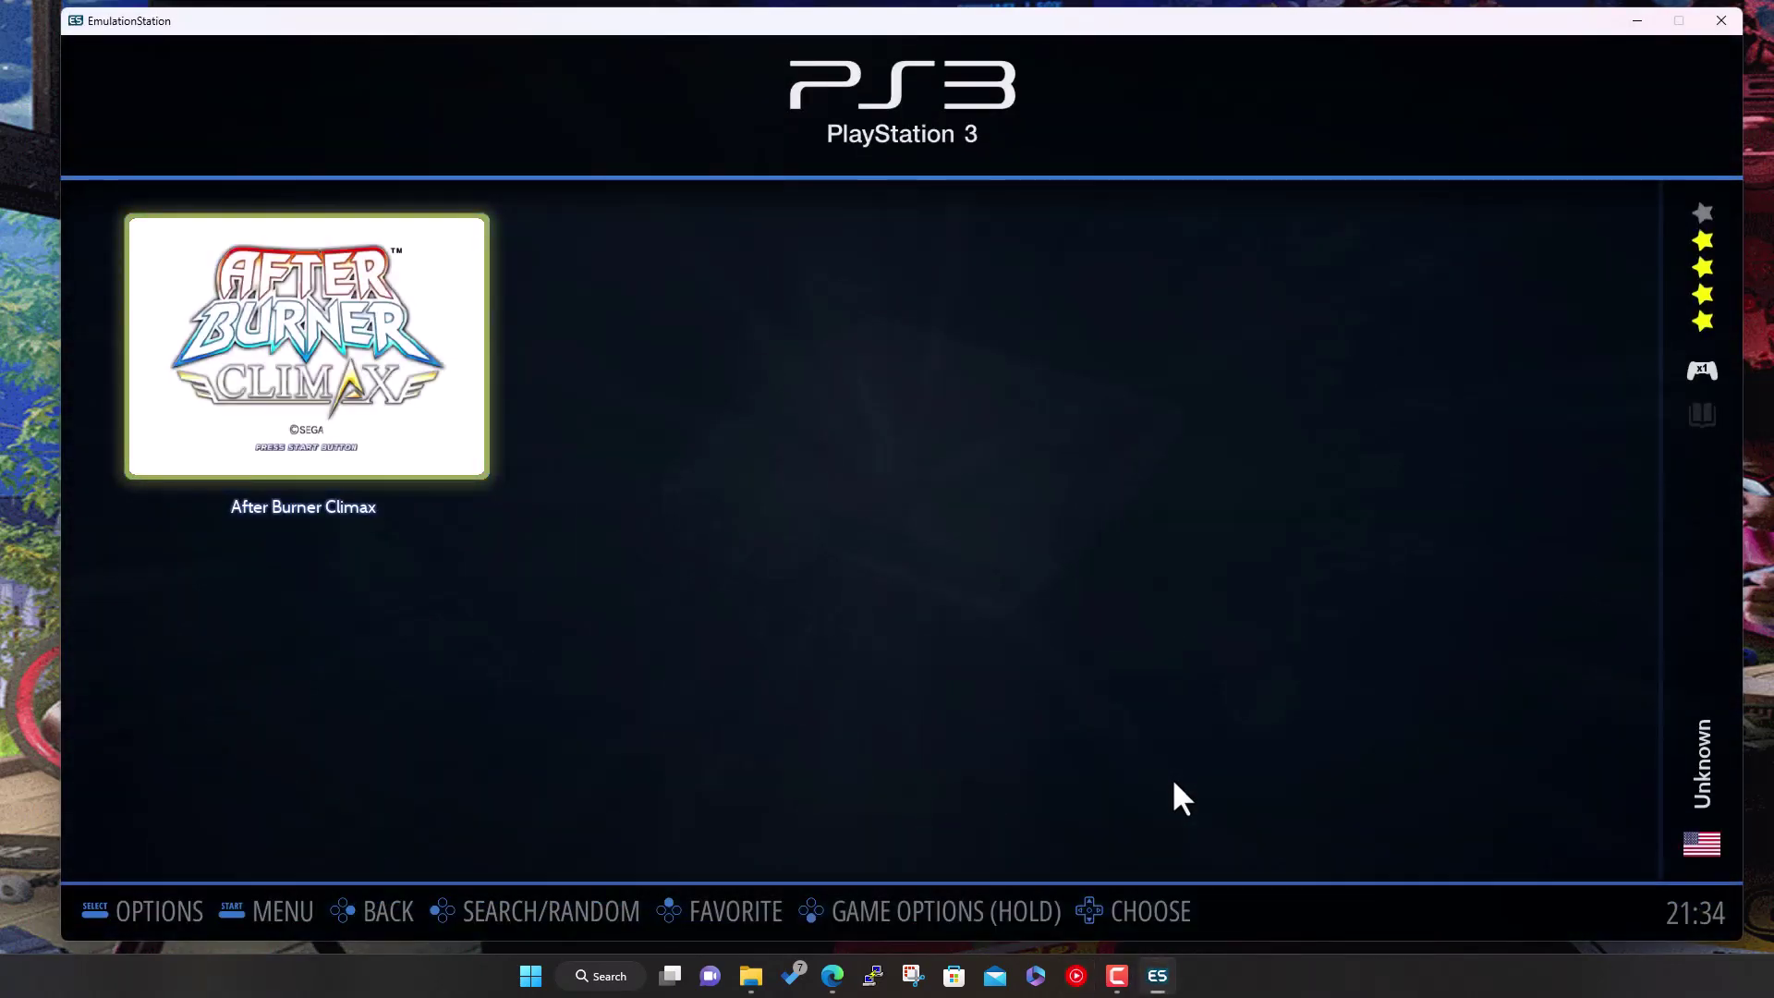
{"action": "key", "text": "Return"}
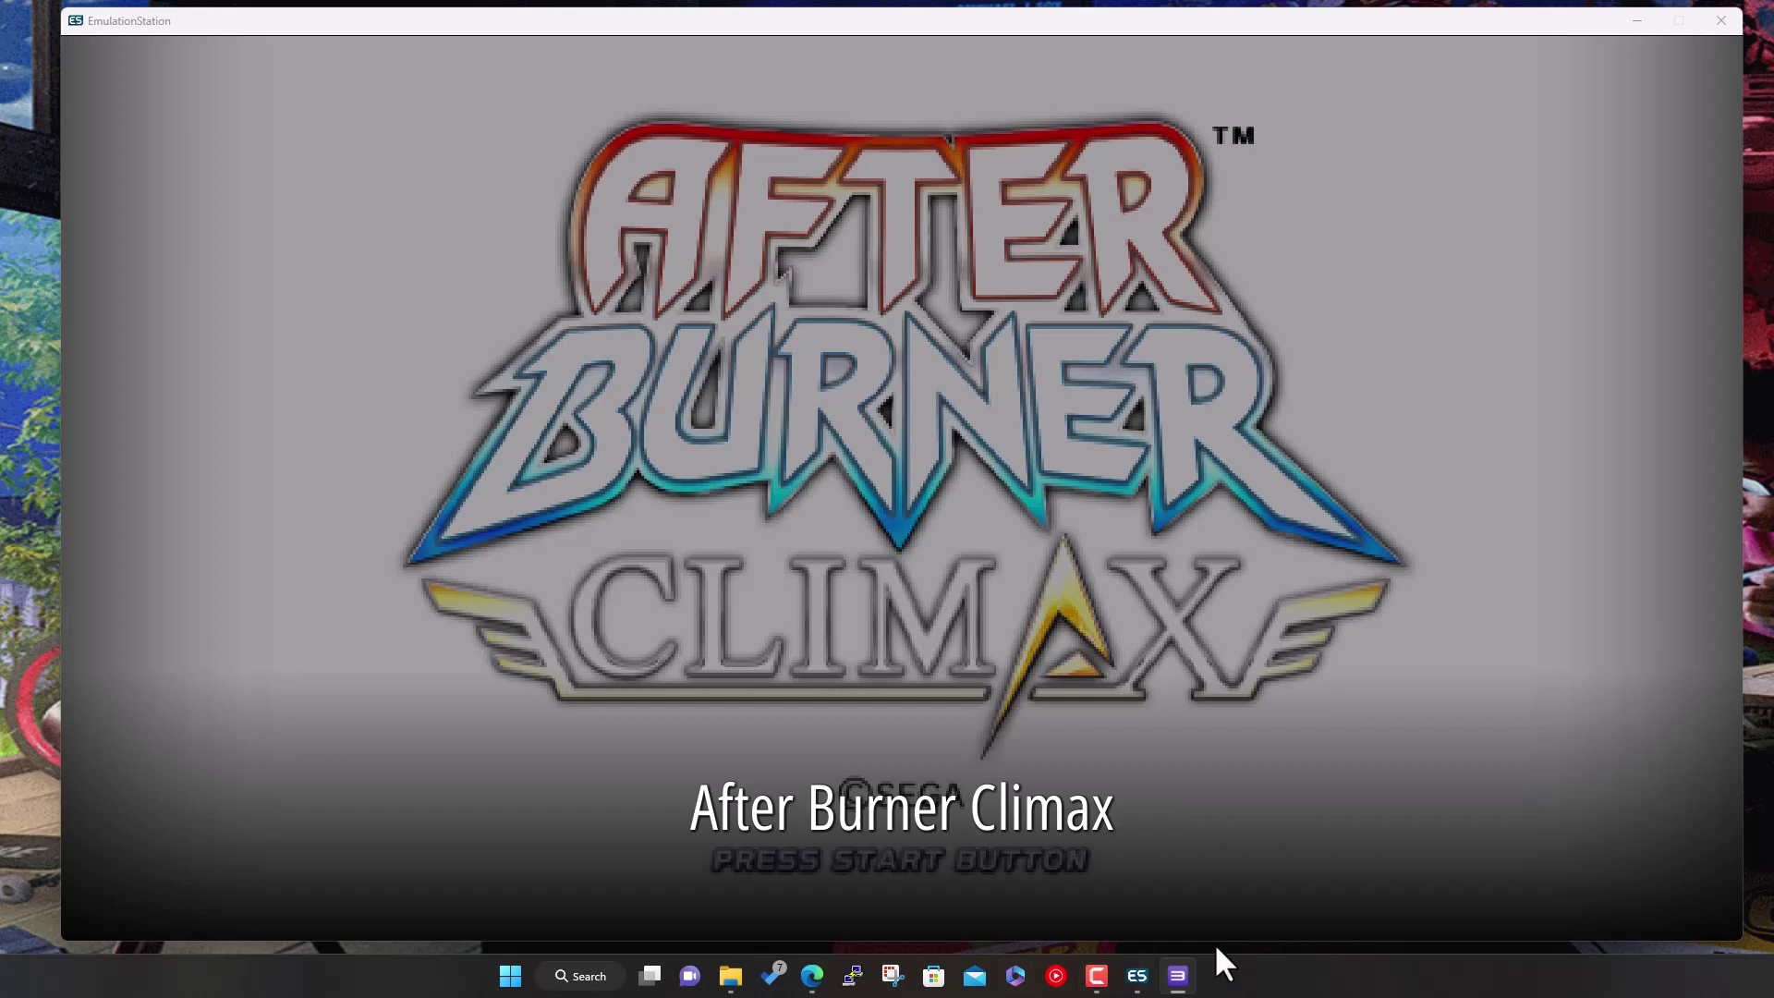
Bring the RPCS3 window into view and examine the EBOOT.BIN boot path in its log.
{"action": "left_click", "coordinate": [1177, 976]}
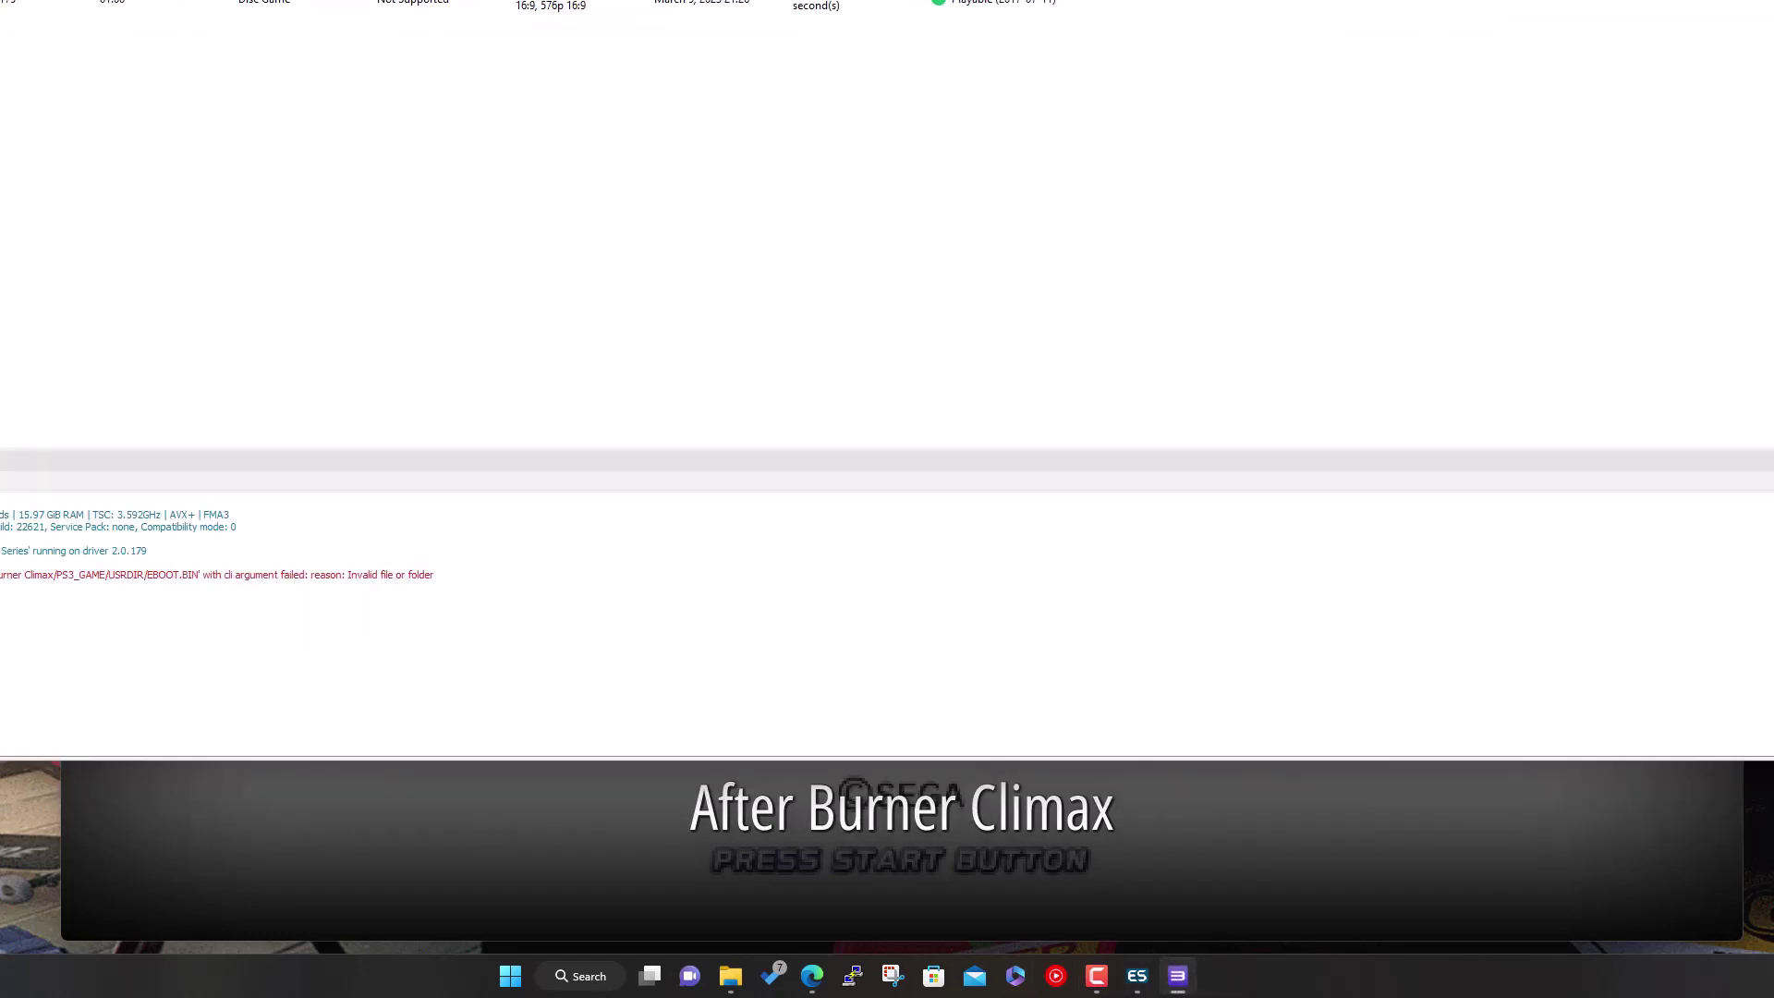
{"action": "left_click_drag", "start_coordinate": [496, 0], "coordinate": [791, 2]}
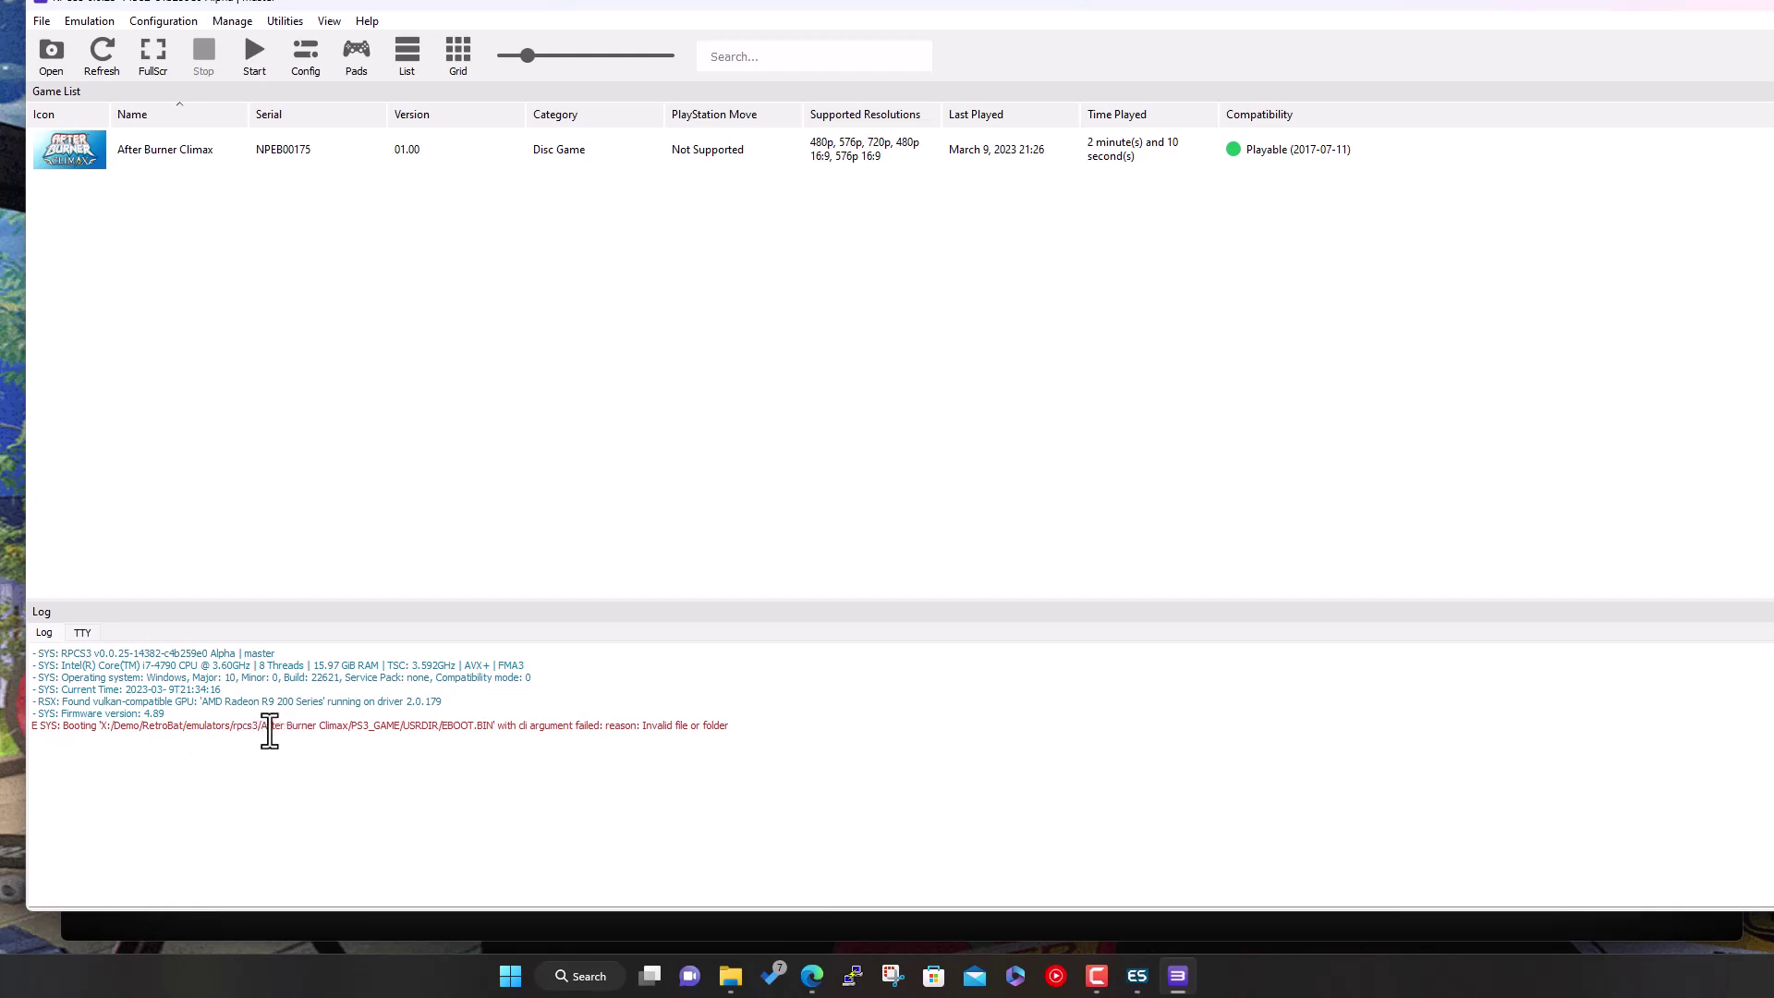
{"action": "left_click_drag", "start_coordinate": [269, 730], "coordinate": [469, 730]}
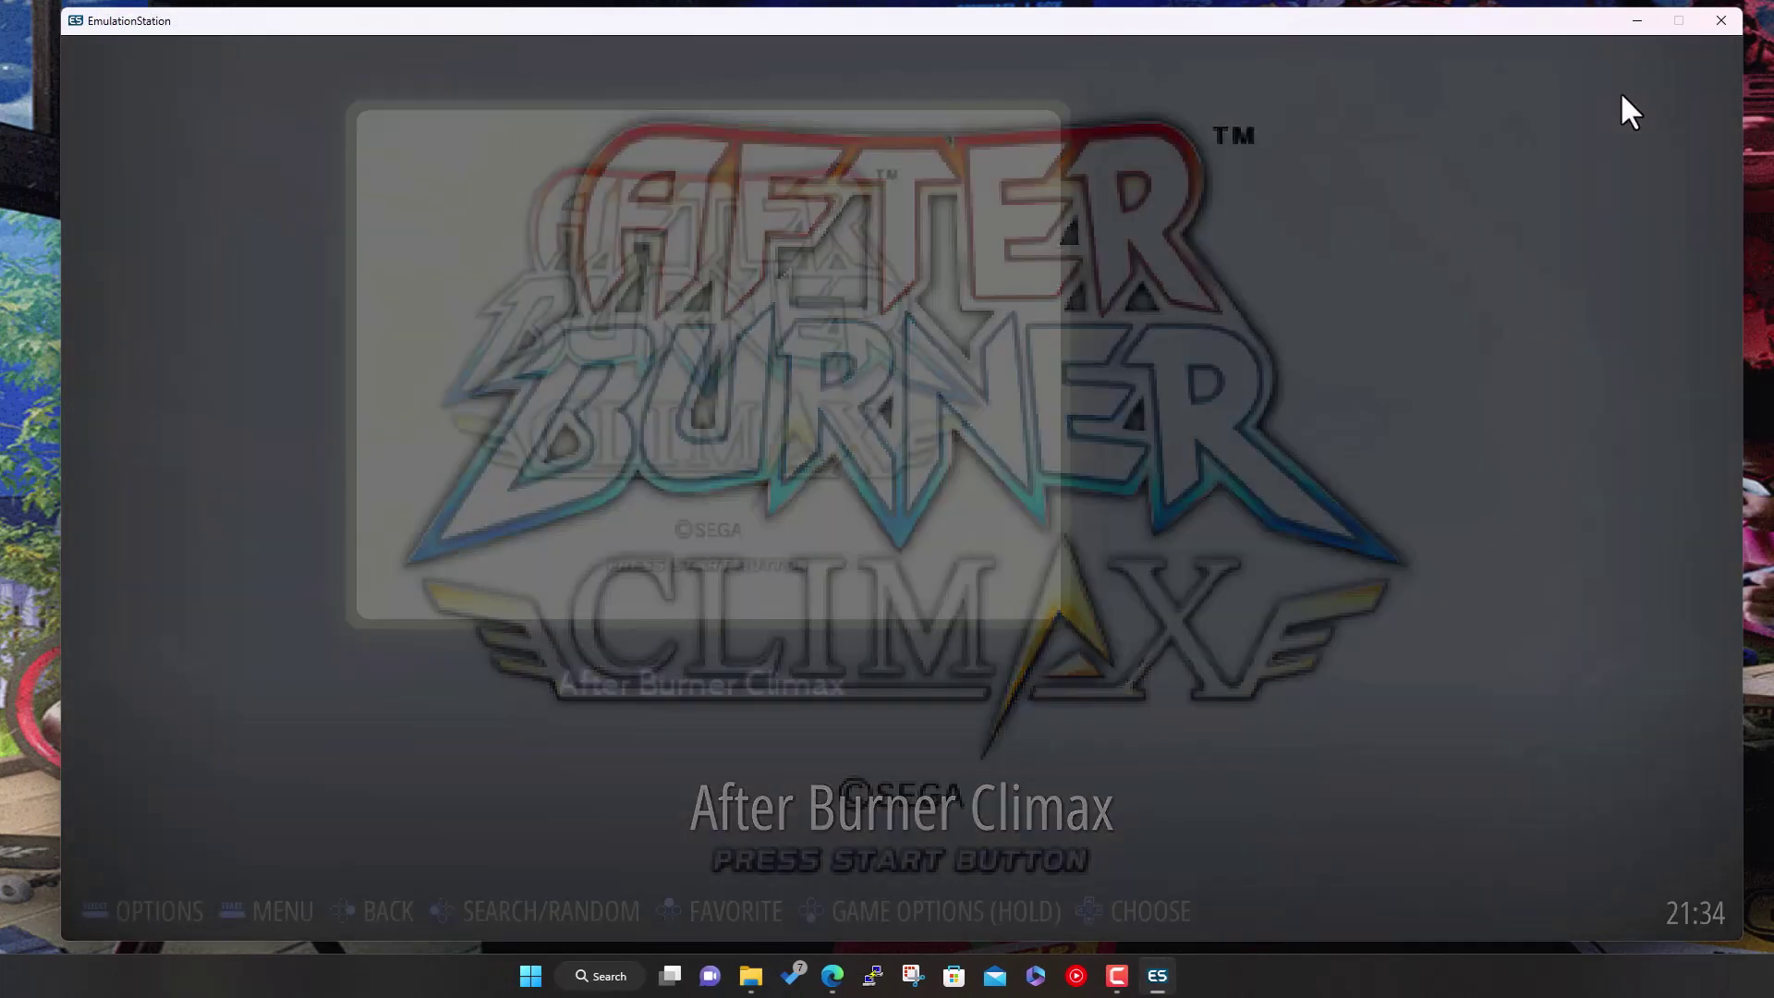
Leave the PlayStation 3 game list and quit EmulationStation.
{"action": "key", "text": "BackSpace"}
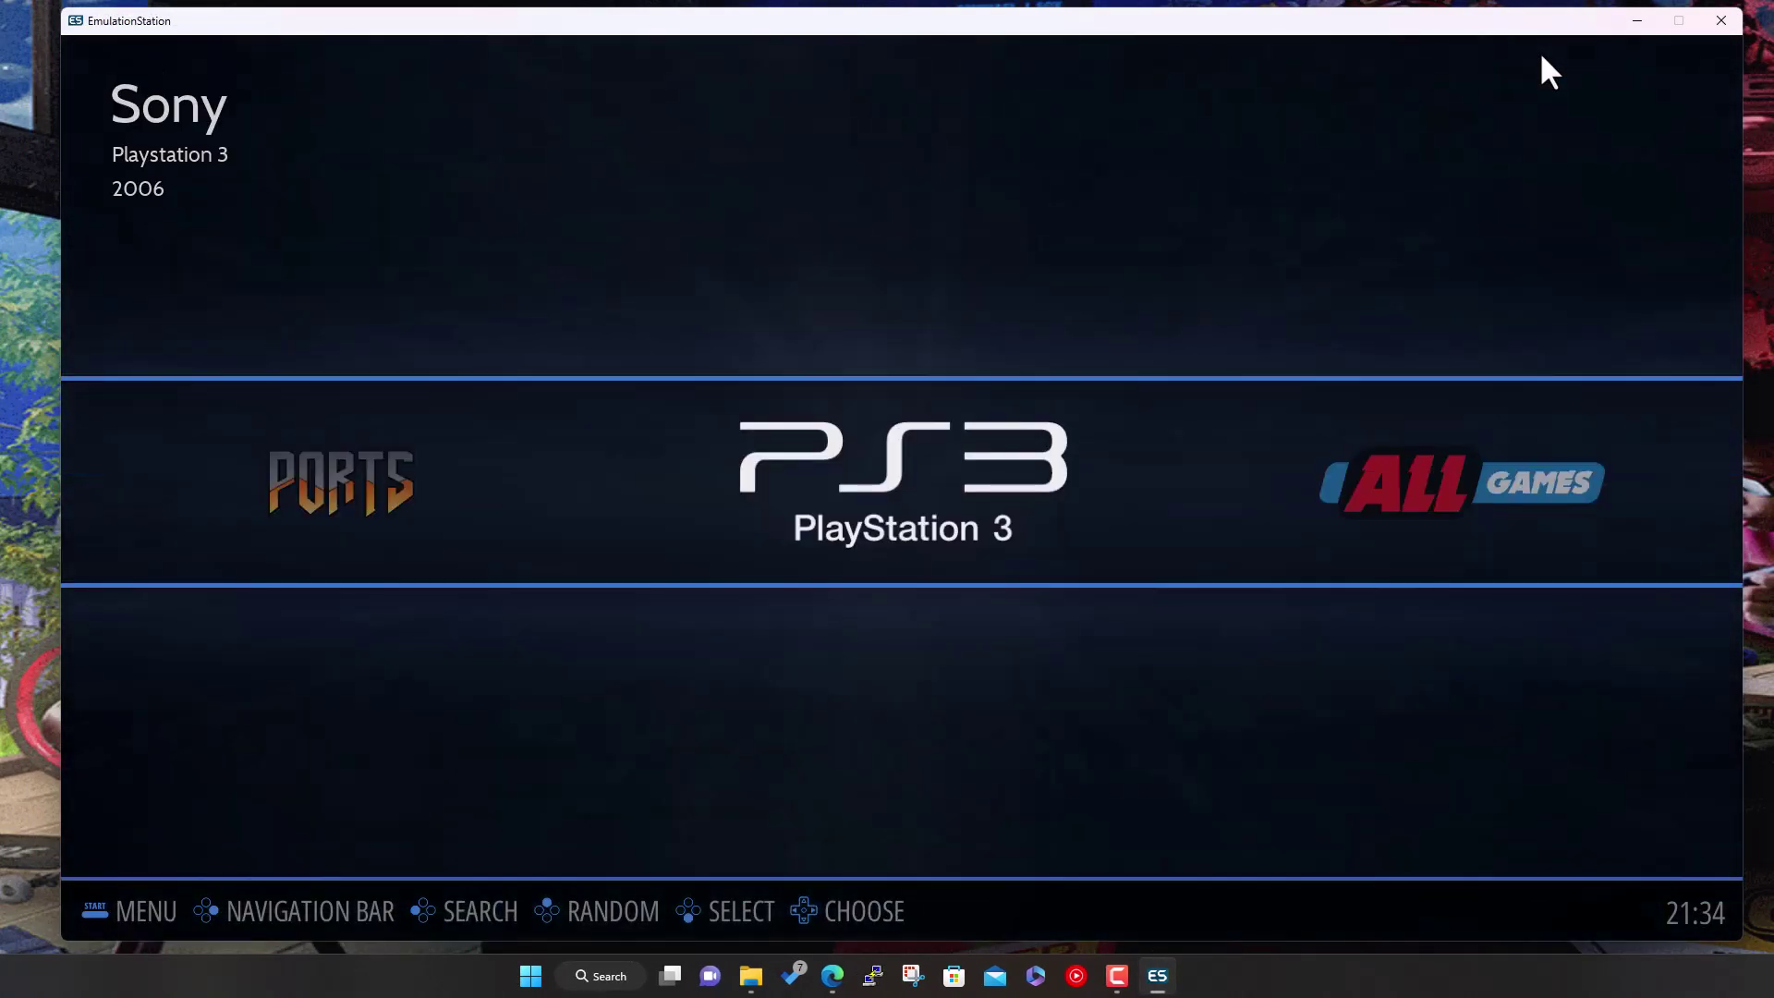
{"action": "key", "text": "Escape"}
{"action": "key", "text": "BackSpace"}
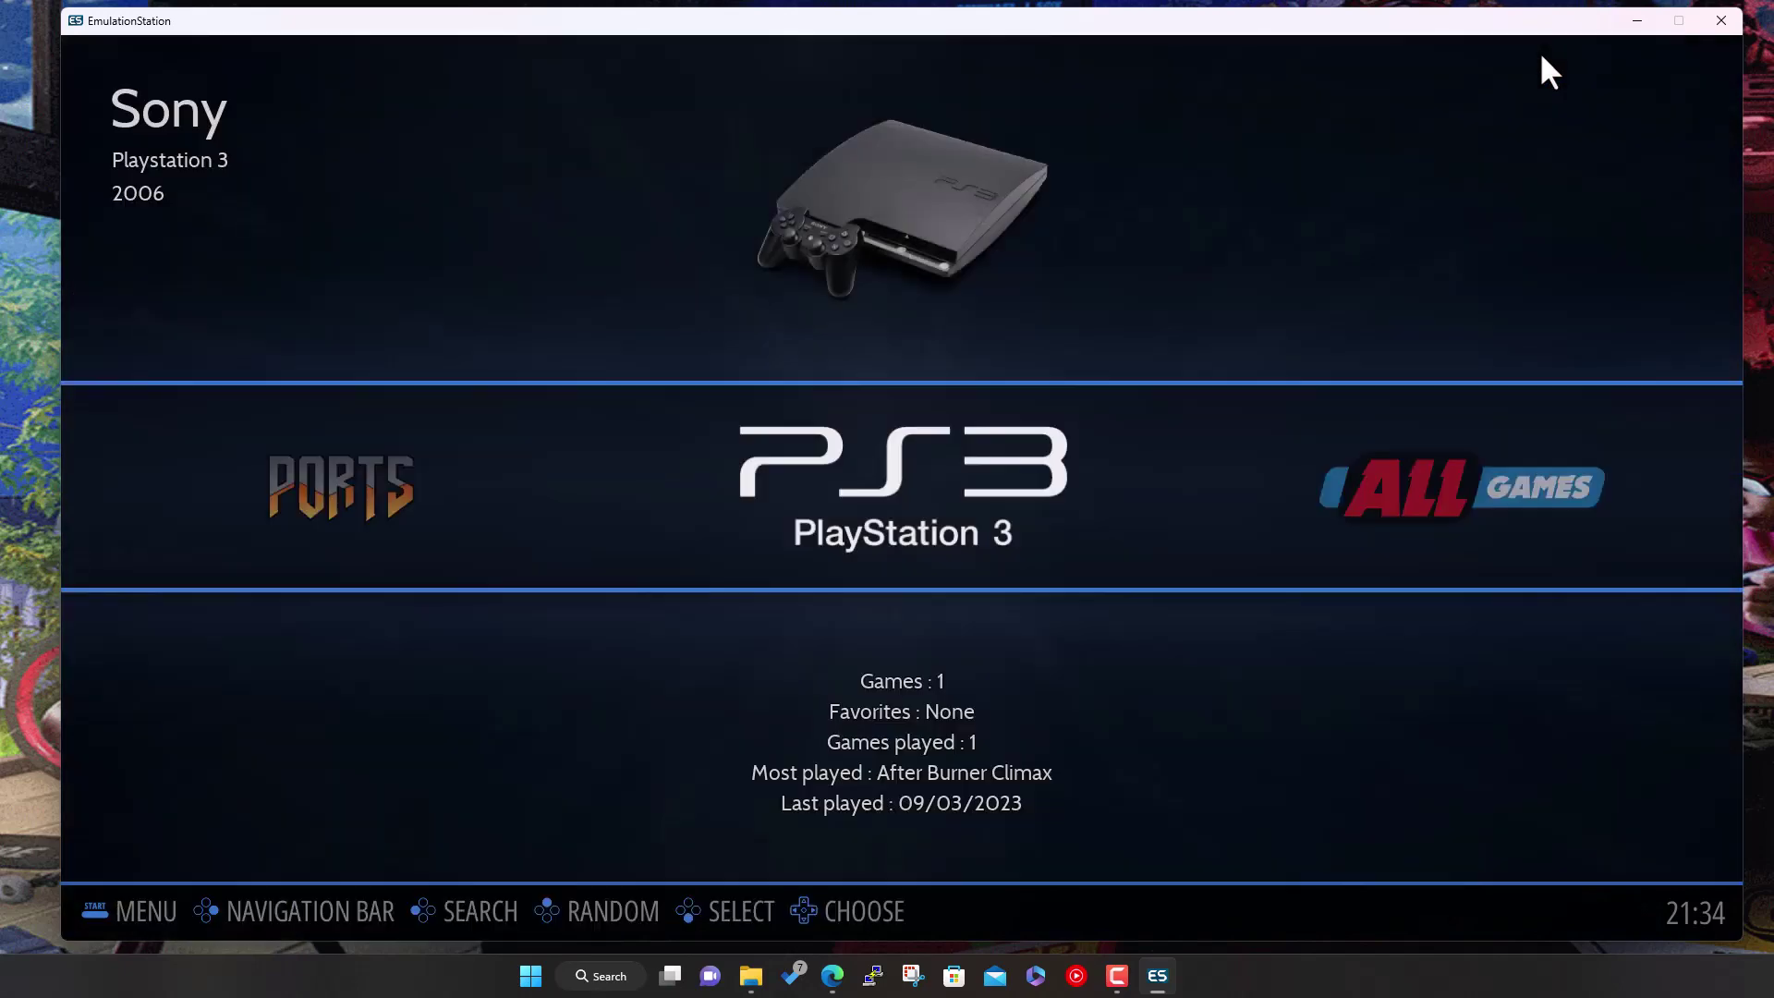
{"action": "key", "text": "Escape"}
{"action": "key", "text": "Up"}
{"action": "key", "text": "Return"}
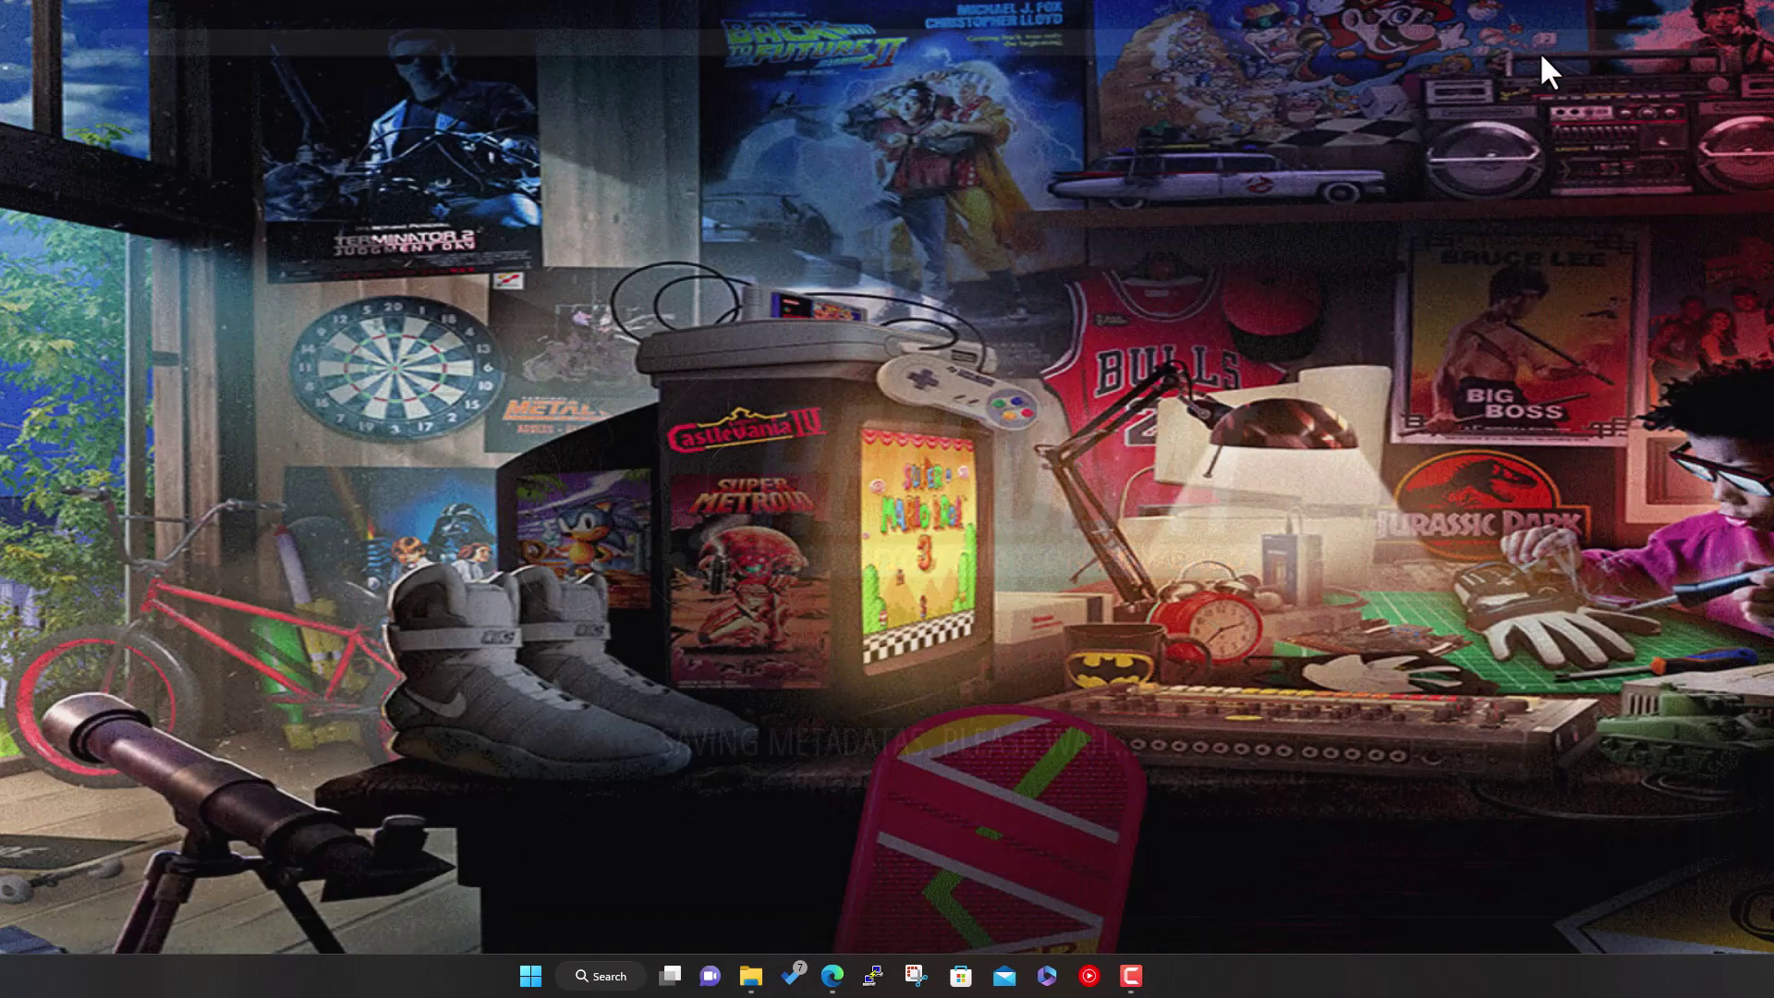
Open After Burner Climax.m3u from X:\Demo\RetroBat\roms\ps3 in Notepad and move its window clear of the folder path.
{"action": "left_click", "coordinate": [770, 975]}
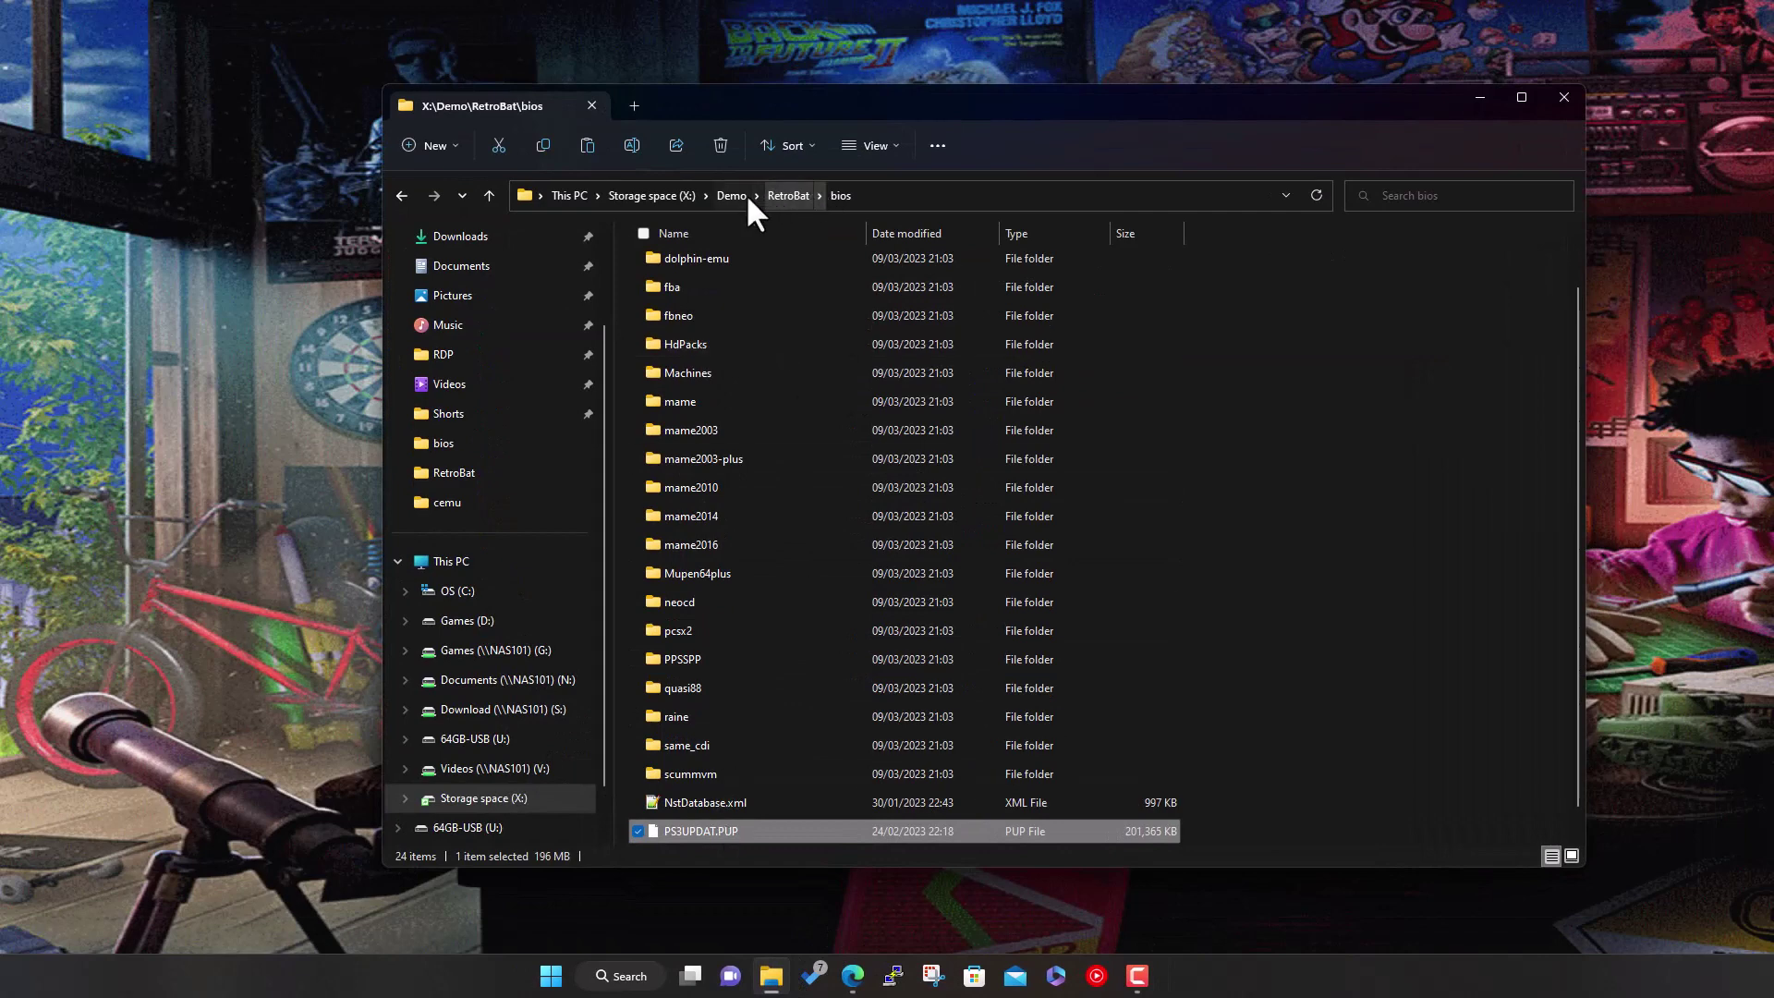
{"action": "left_click", "coordinate": [791, 195]}
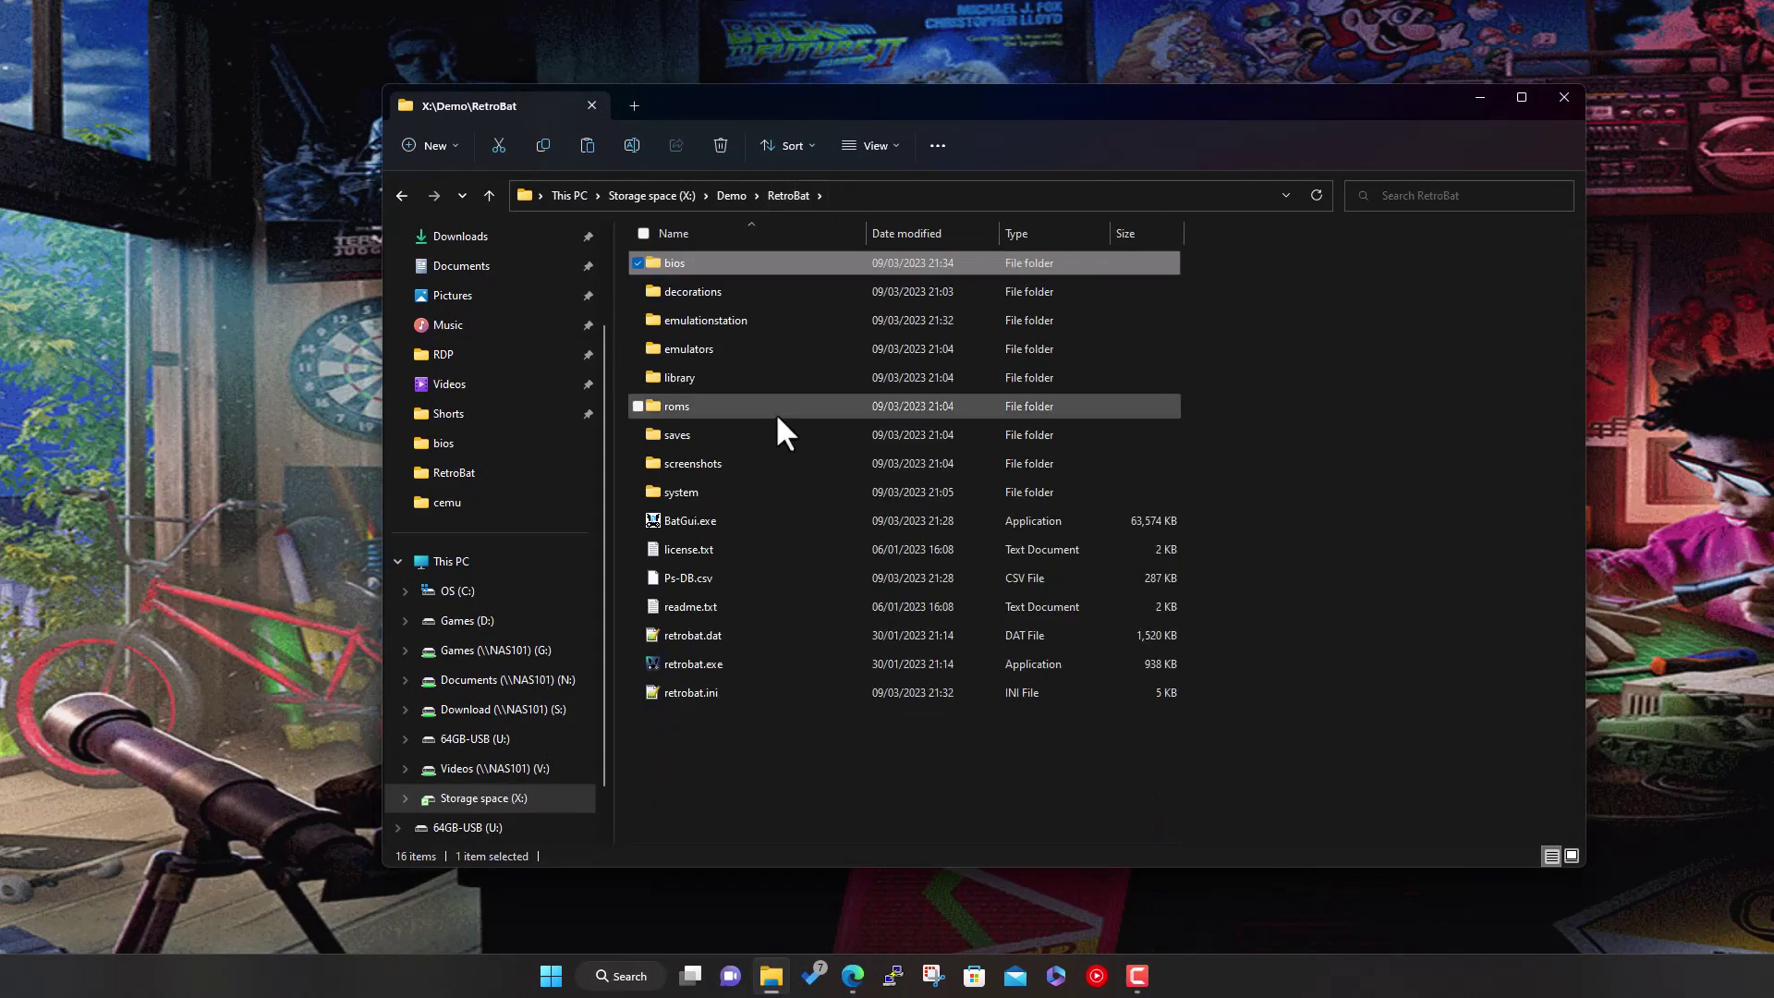
{"action": "double_click", "coordinate": [745, 406]}
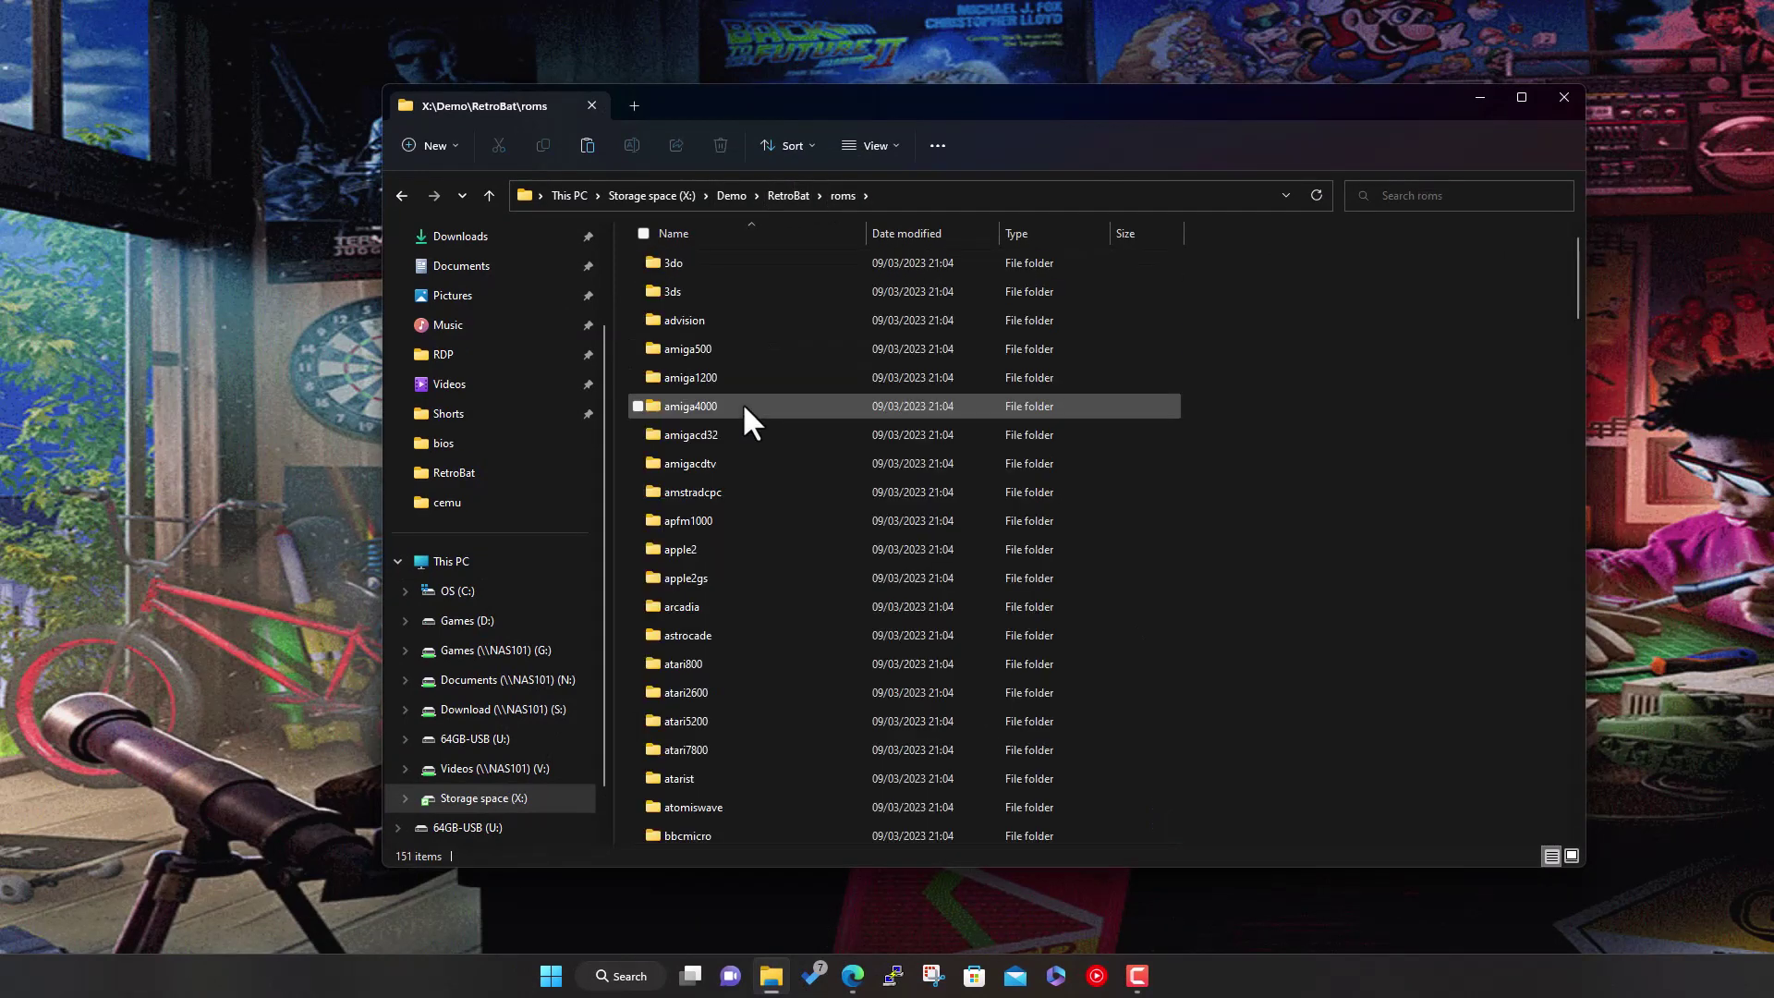
{"action": "type", "text": "pc"}
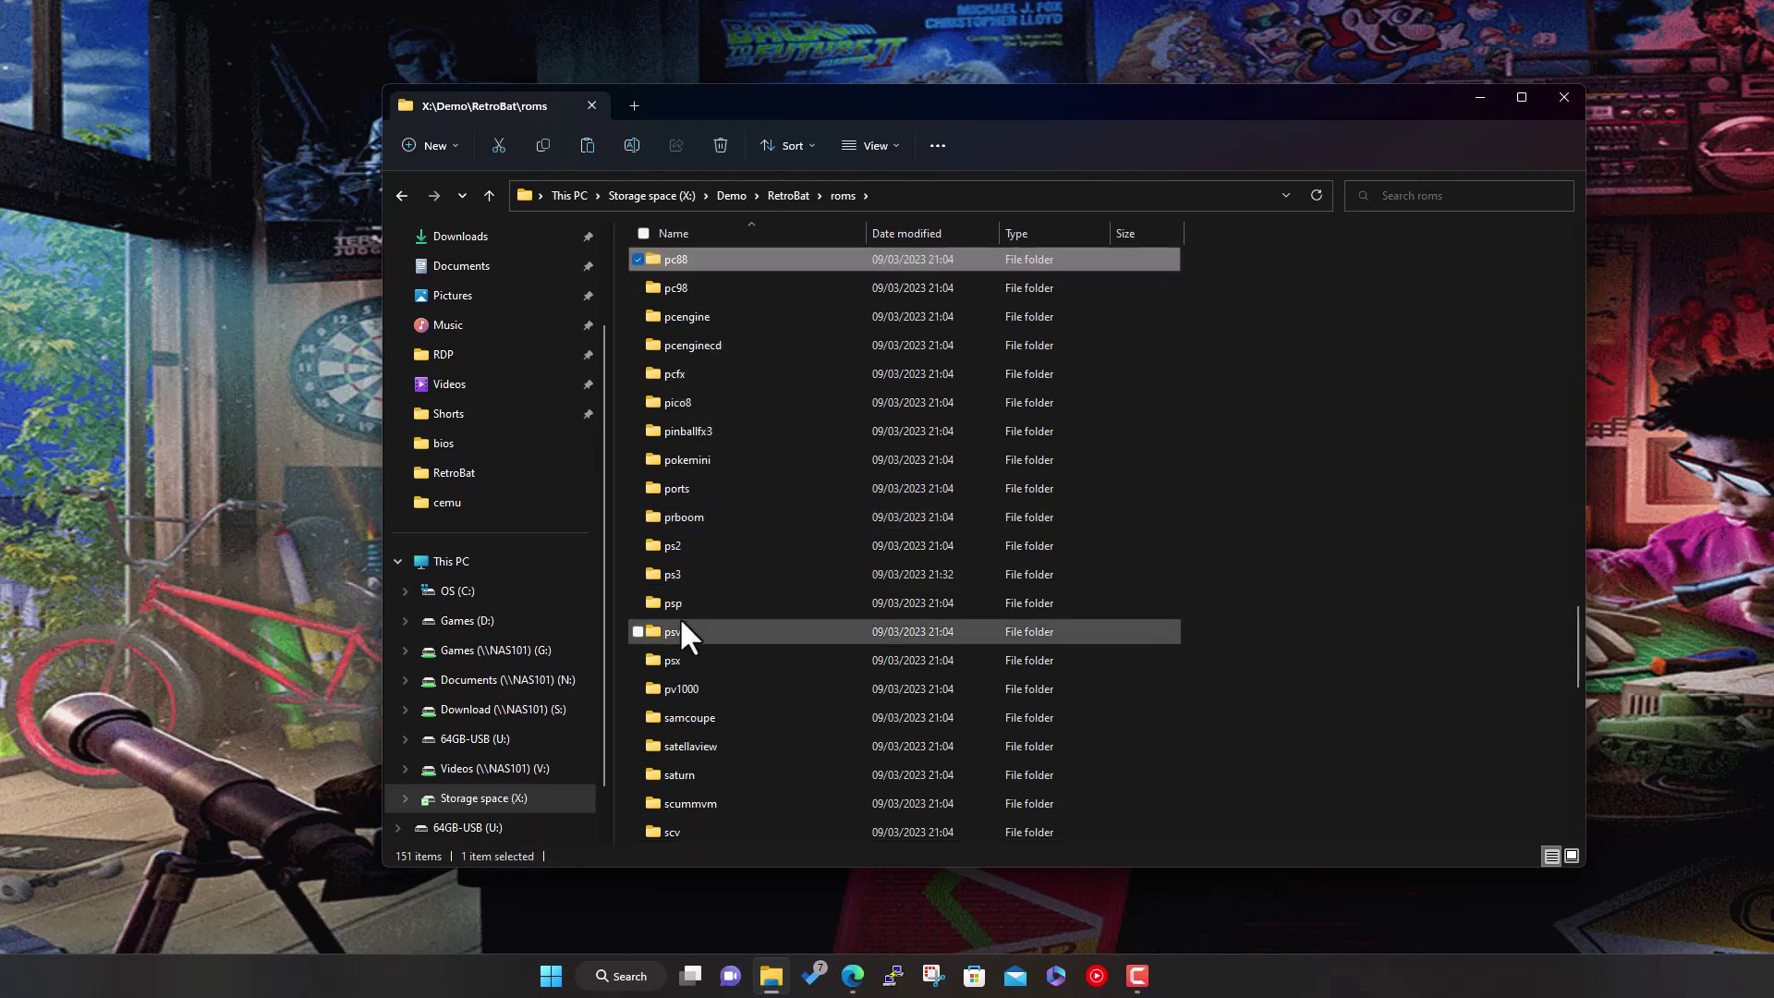
{"action": "double_click", "coordinate": [675, 574]}
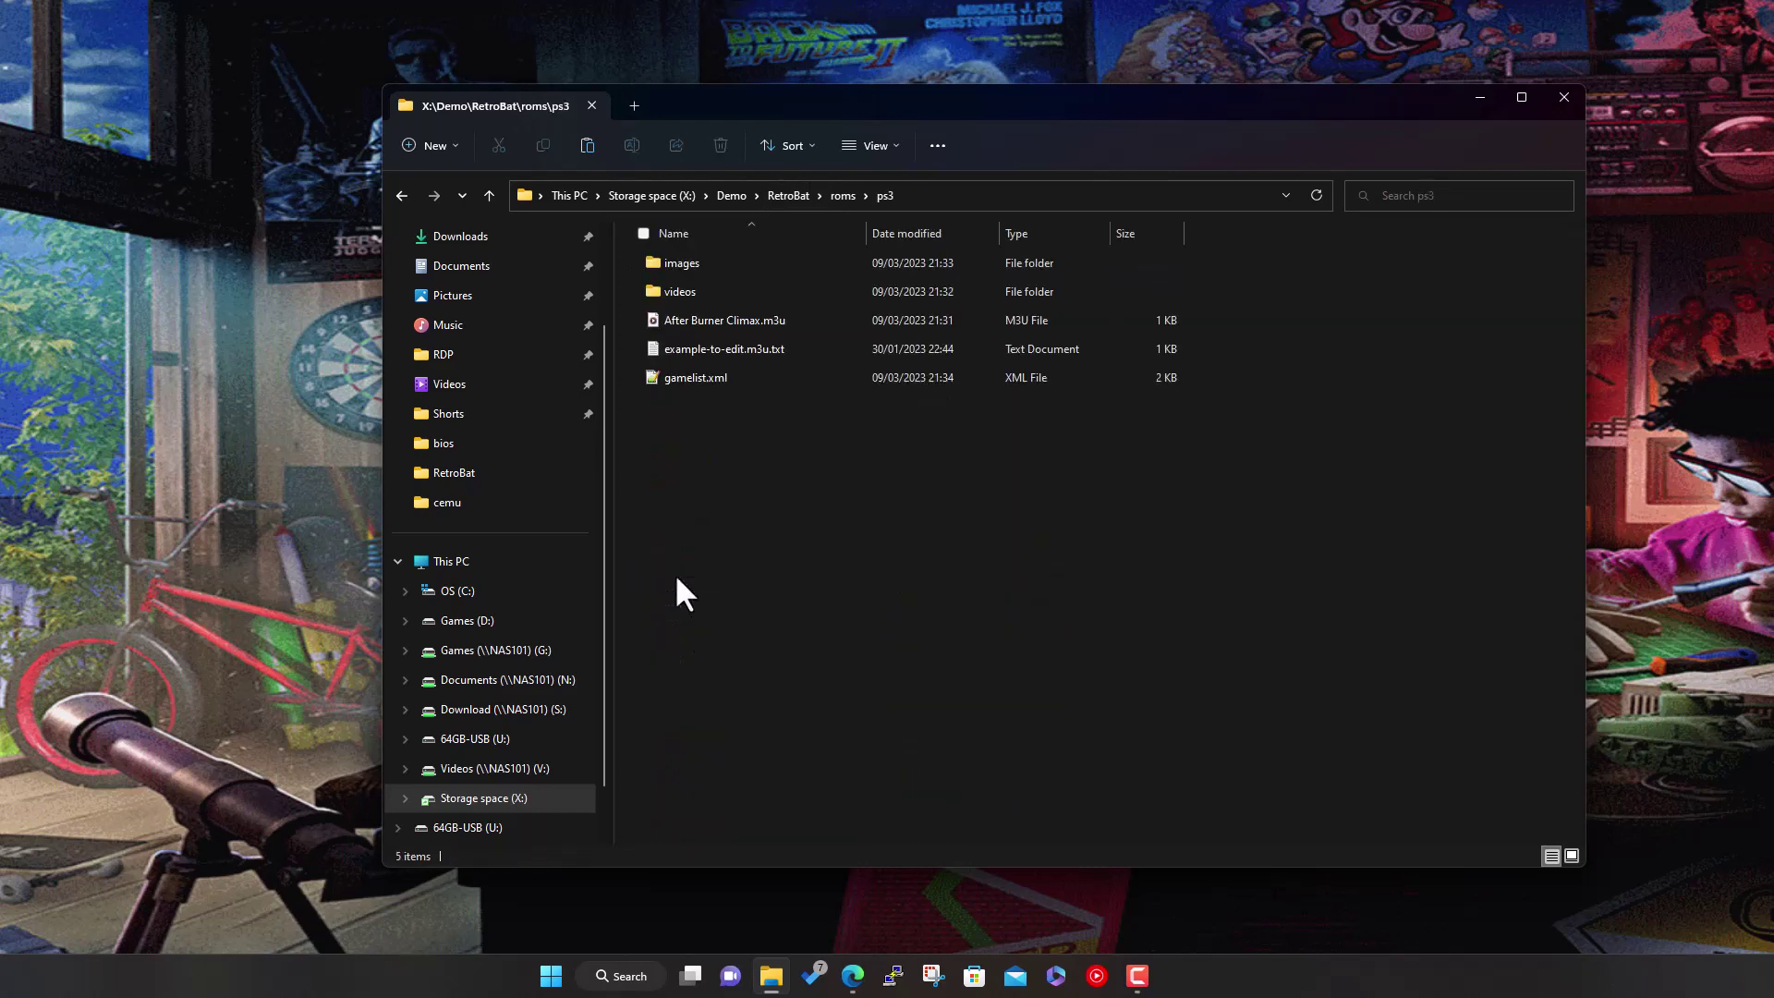
{"action": "right_click", "coordinate": [732, 319]}
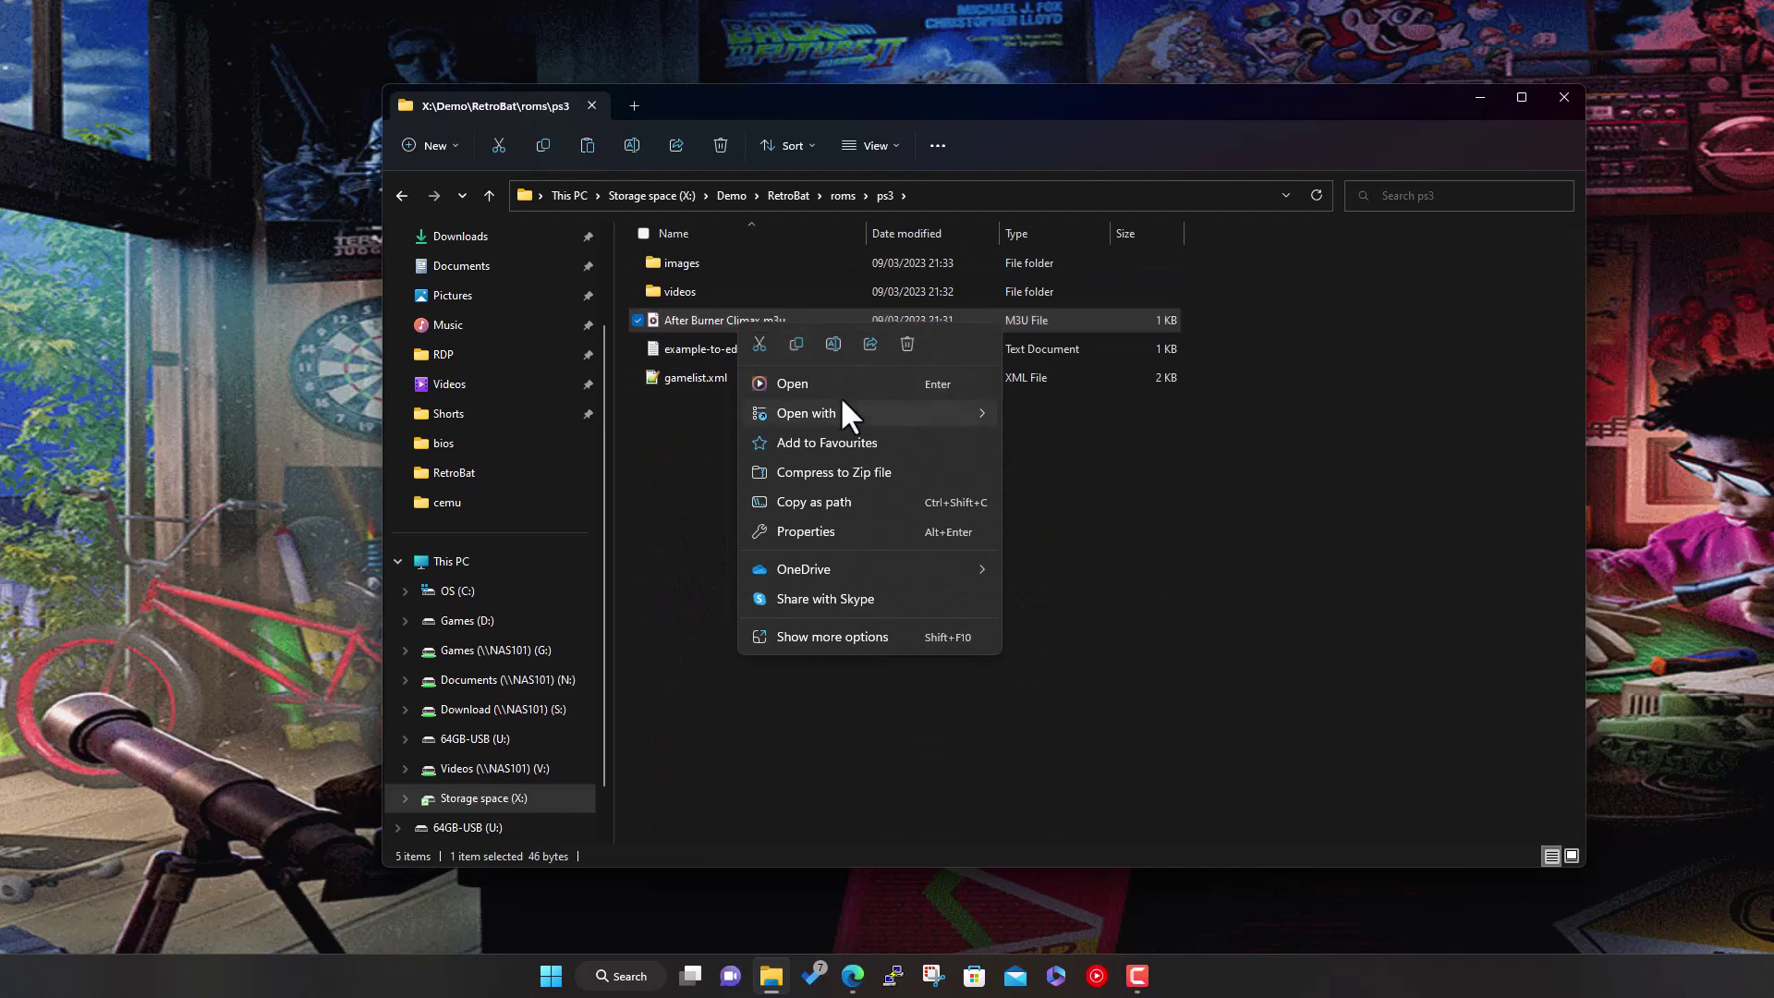
{"action": "mouse_move", "coordinate": [840, 412]}
{"action": "left_click", "coordinate": [1040, 444]}
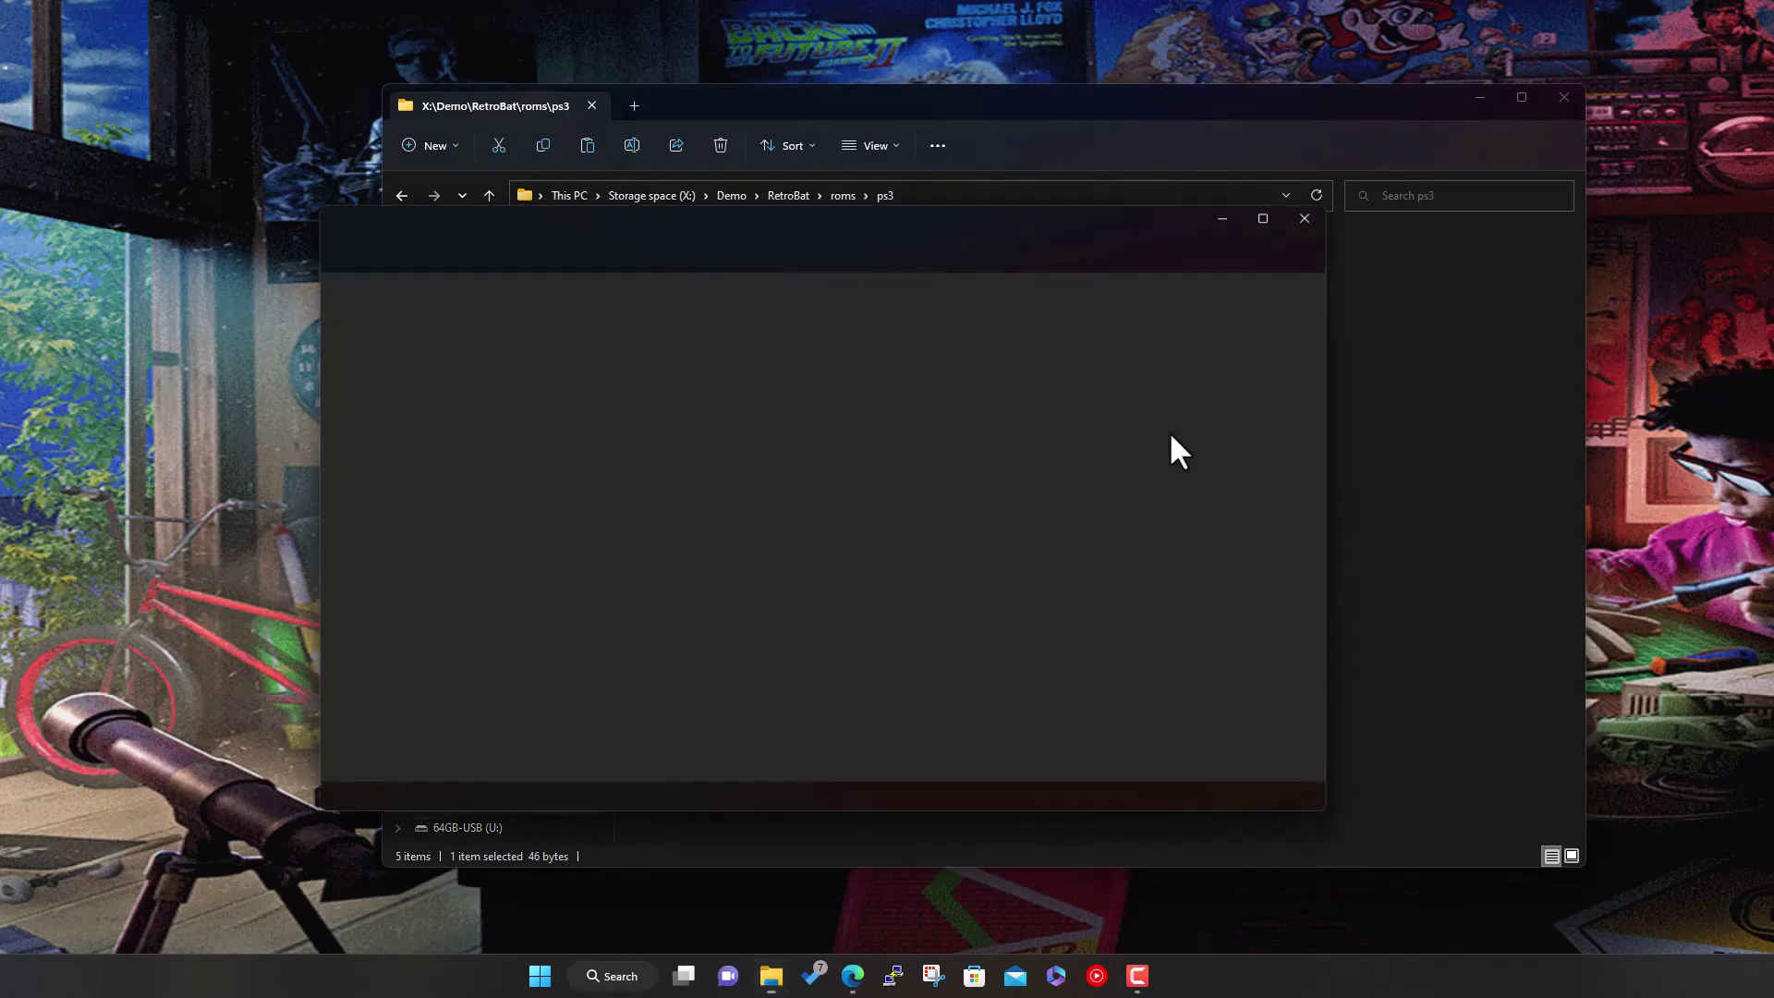
{"action": "left_click_drag", "start_coordinate": [1118, 242], "coordinate": [1461, 315]}
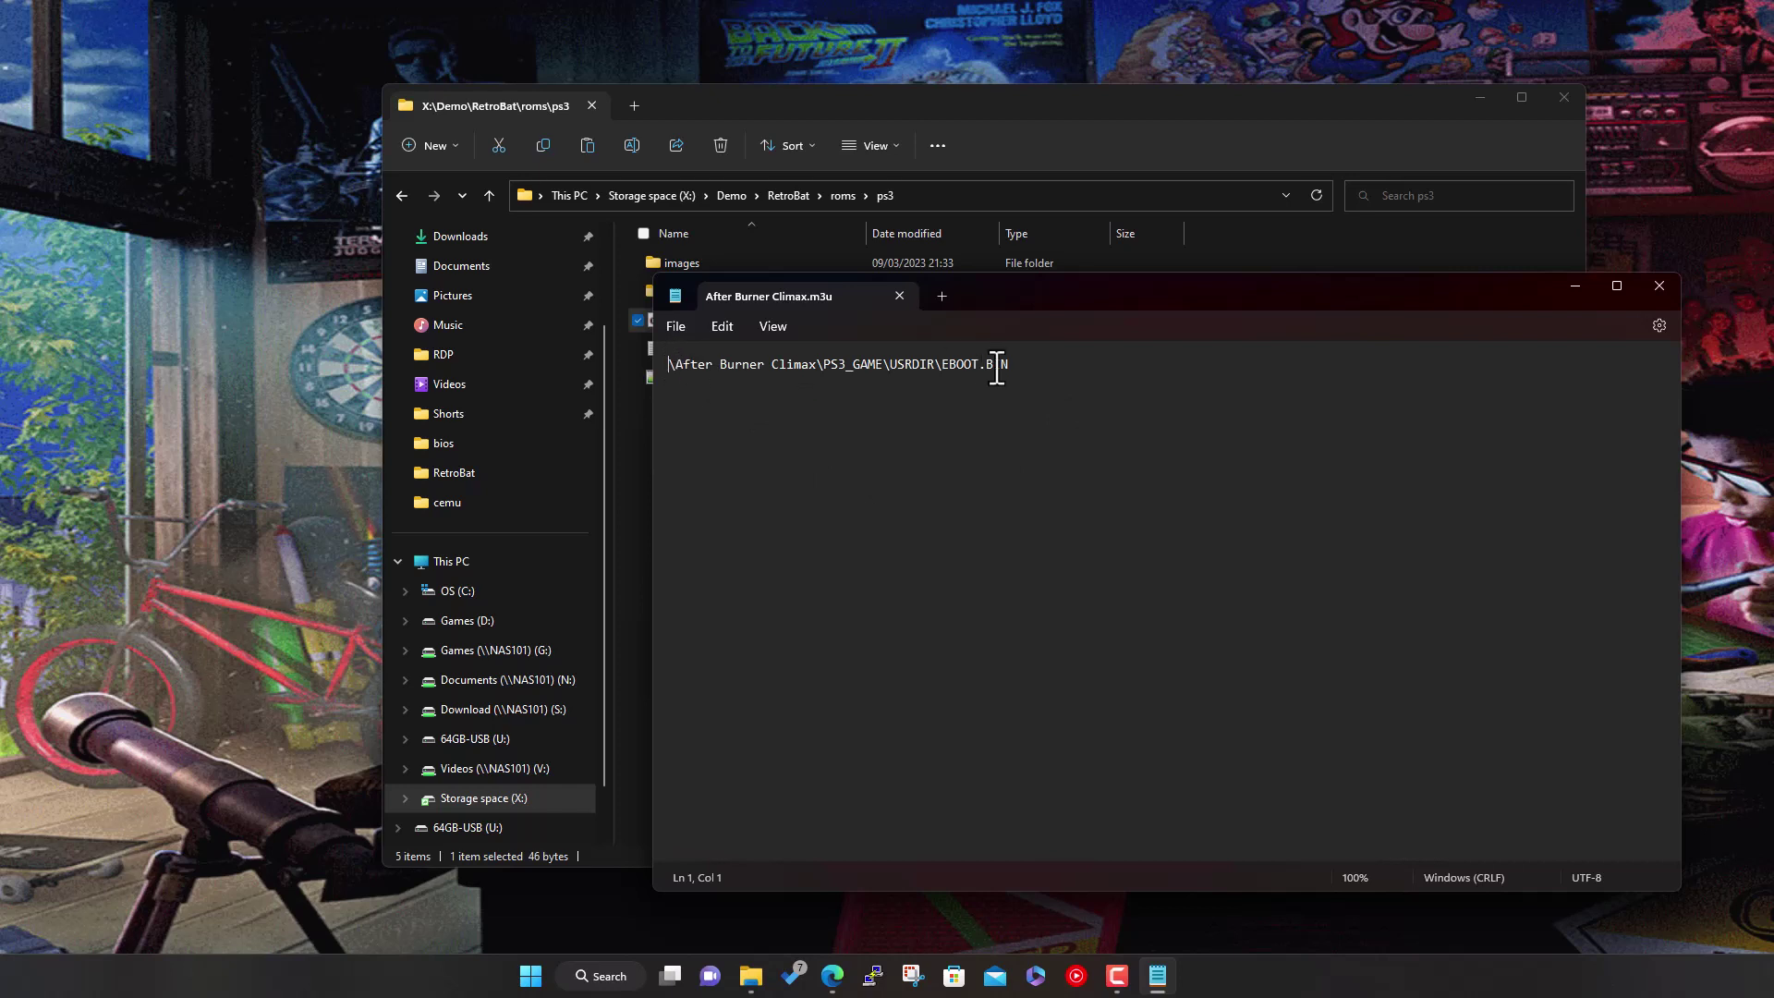
Go to X:\Demo\Games\ps3 in File Explorer and copy the folder's full path.
{"action": "left_click", "coordinate": [726, 196]}
{"action": "double_click", "coordinate": [693, 260]}
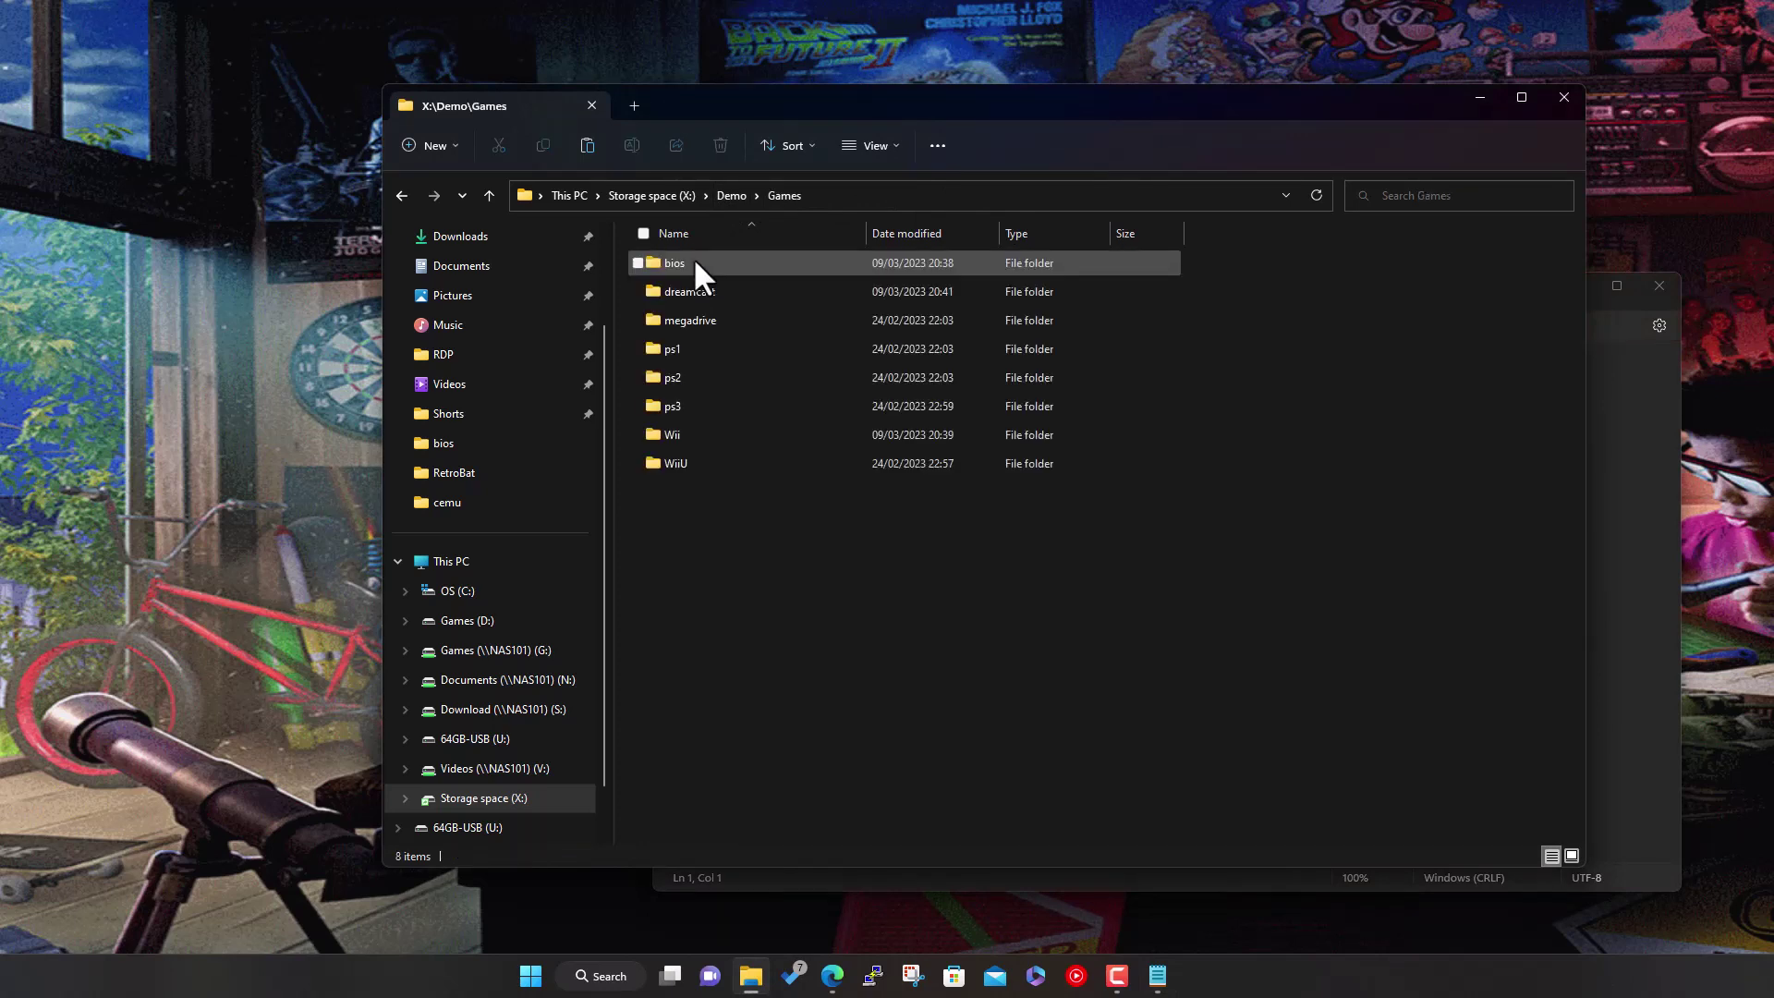
{"action": "left_click", "coordinate": [695, 404]}
{"action": "double_click", "coordinate": [695, 404]}
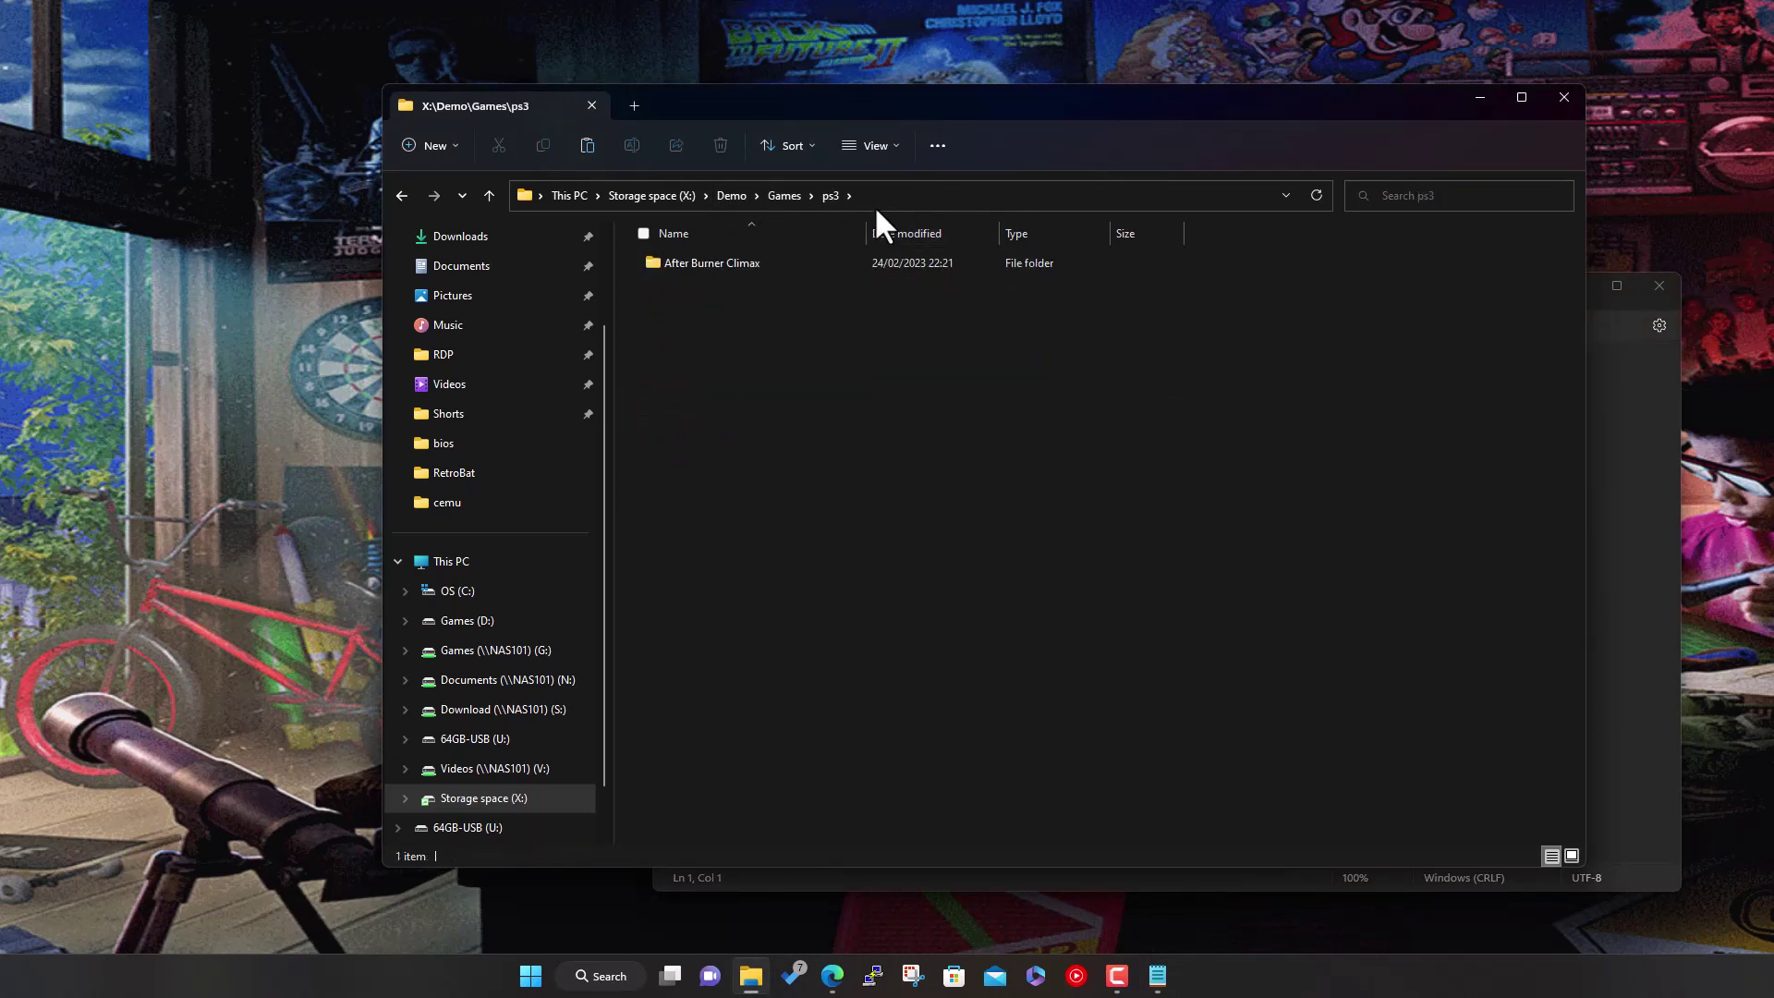
{"action": "left_click", "coordinate": [742, 196]}
{"action": "key", "text": "ctrl+c"}
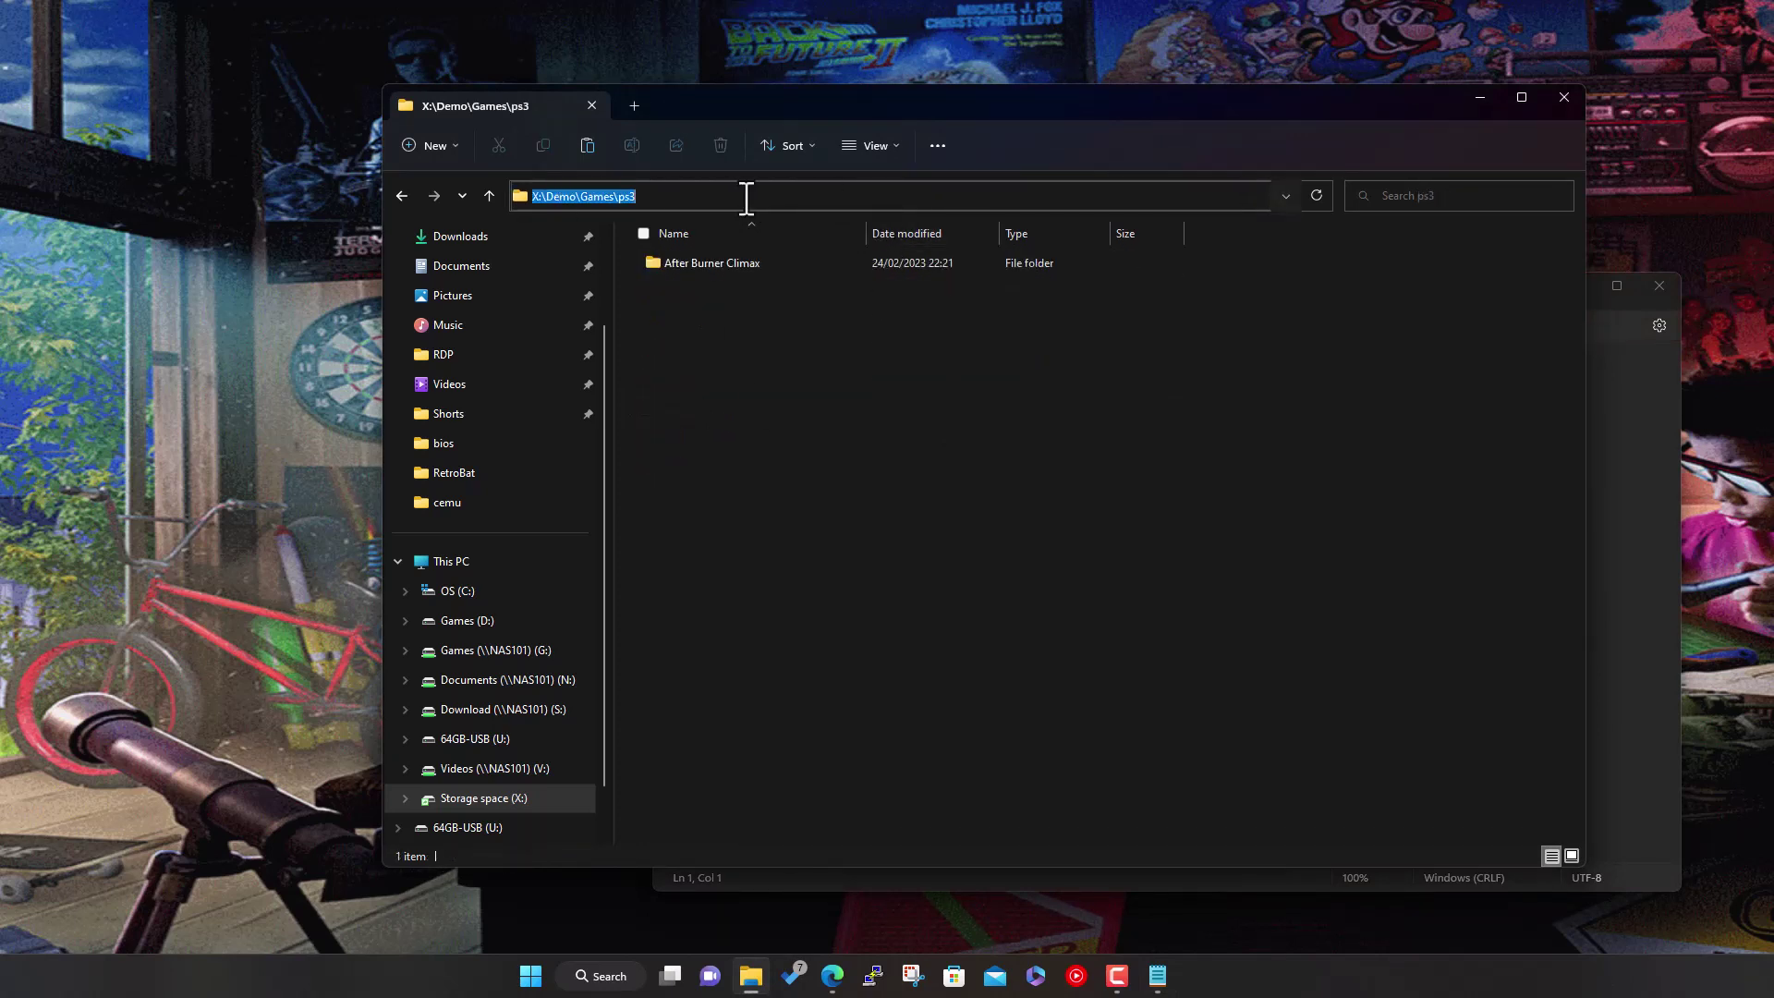
Insert X:\Demo\Games\ps3 before the path in After Burner Climax.m3u, then save and close the file.
{"action": "left_click", "coordinate": [1158, 975]}
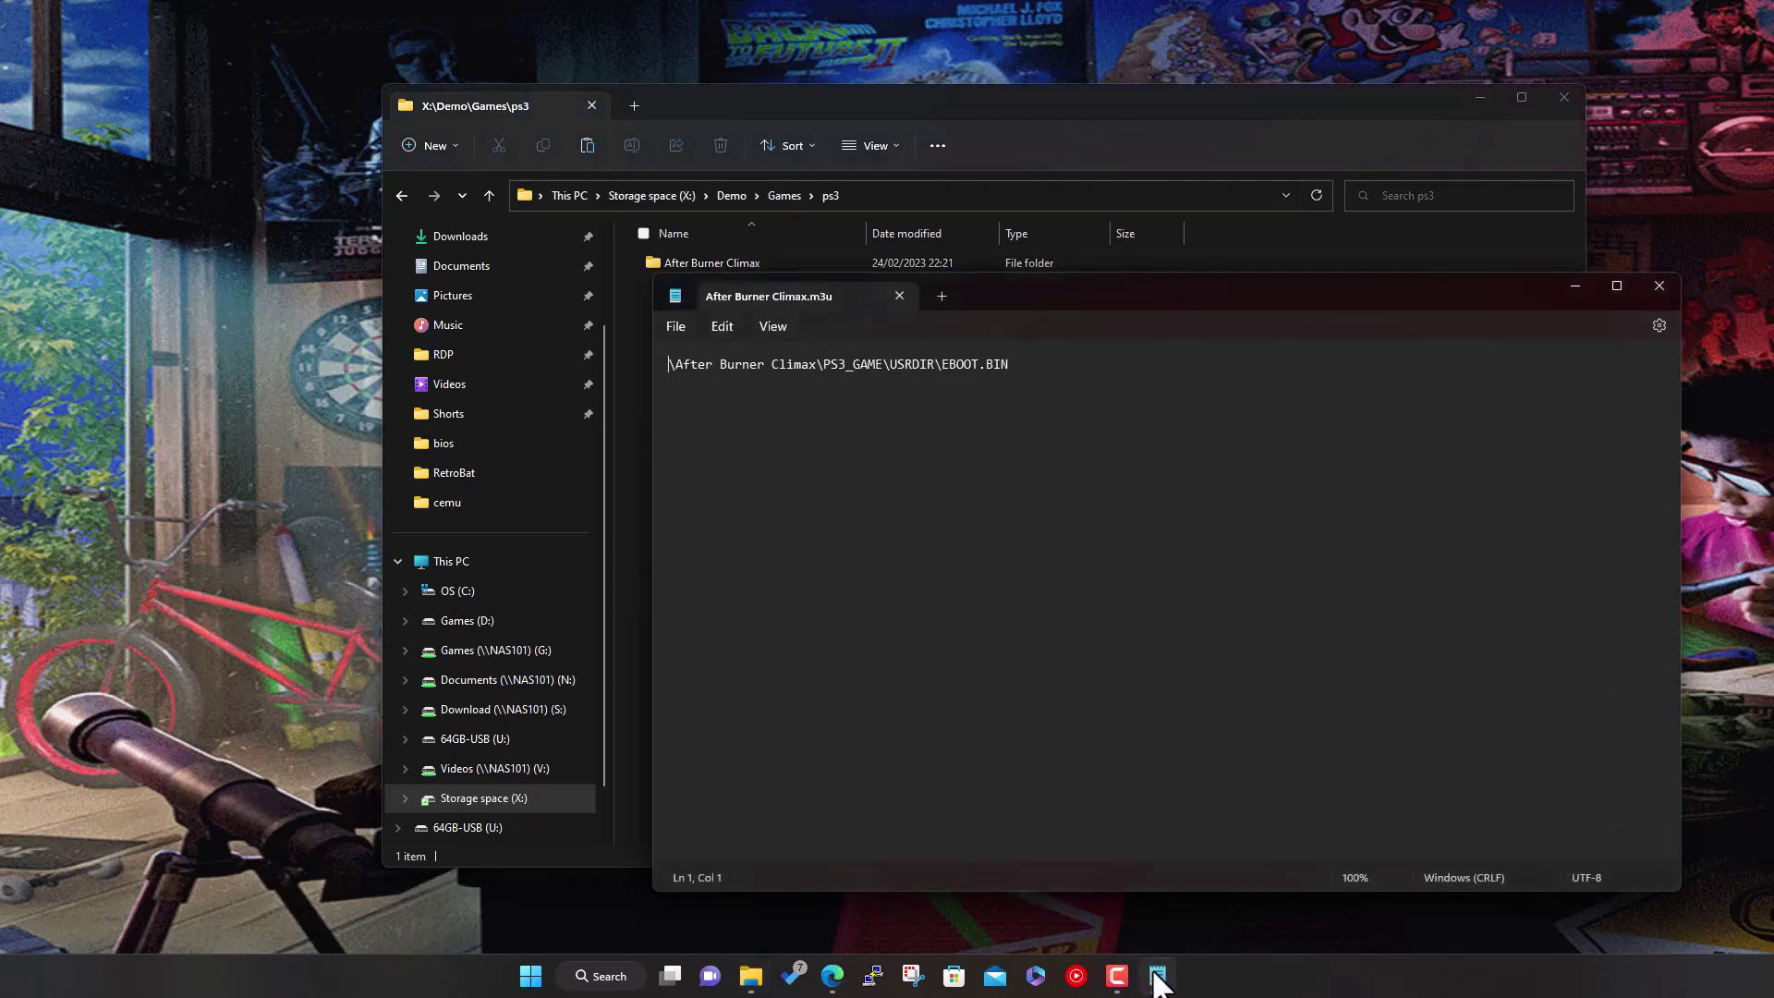
{"action": "key", "text": "ctrl+v"}
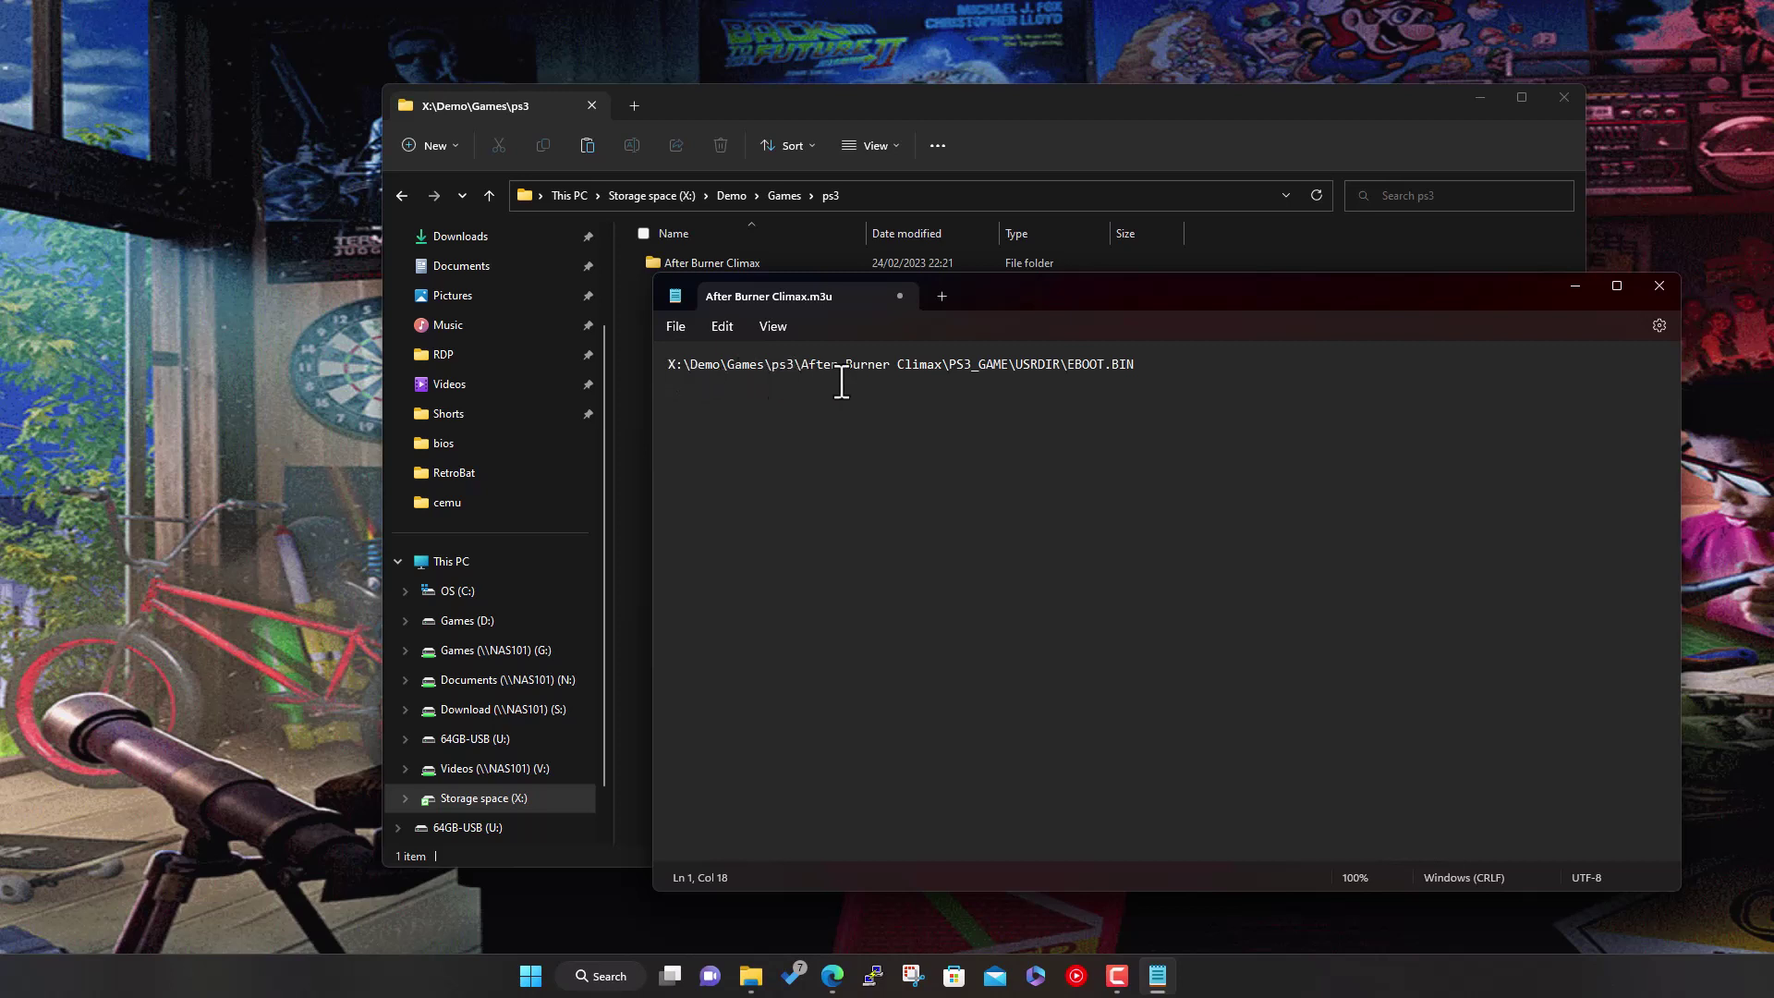
{"action": "left_click", "coordinate": [1660, 287]}
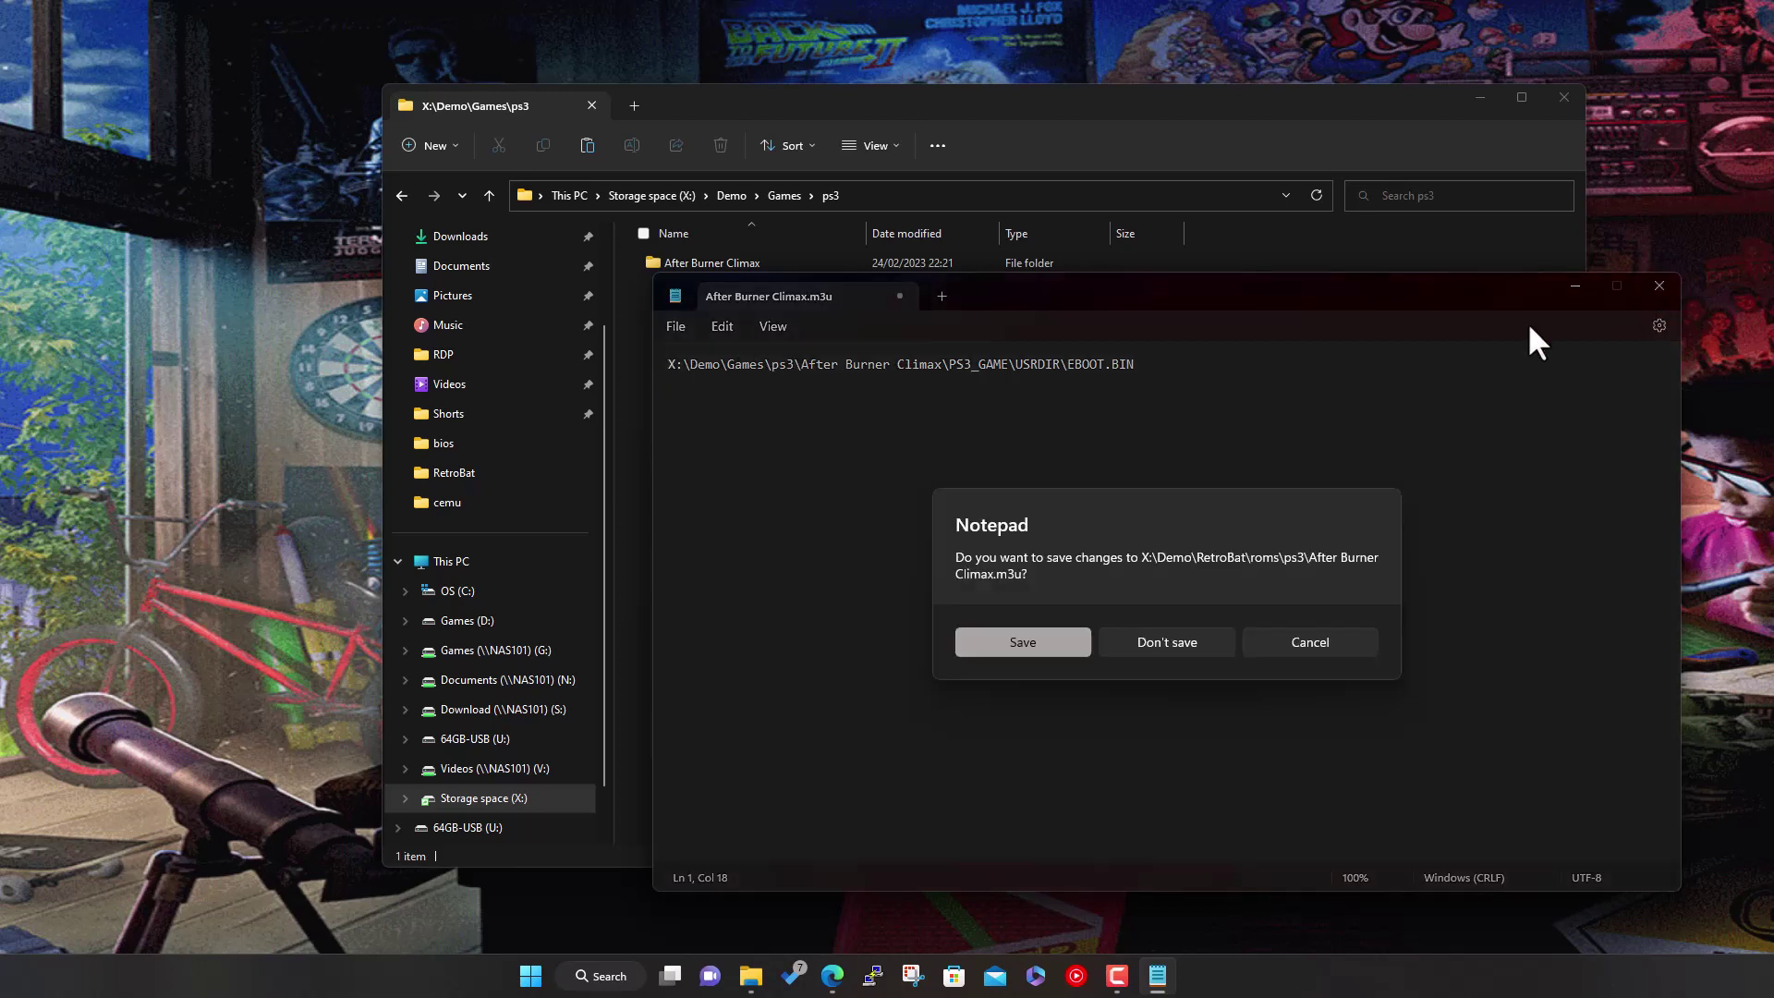
{"action": "left_click", "coordinate": [1037, 640]}
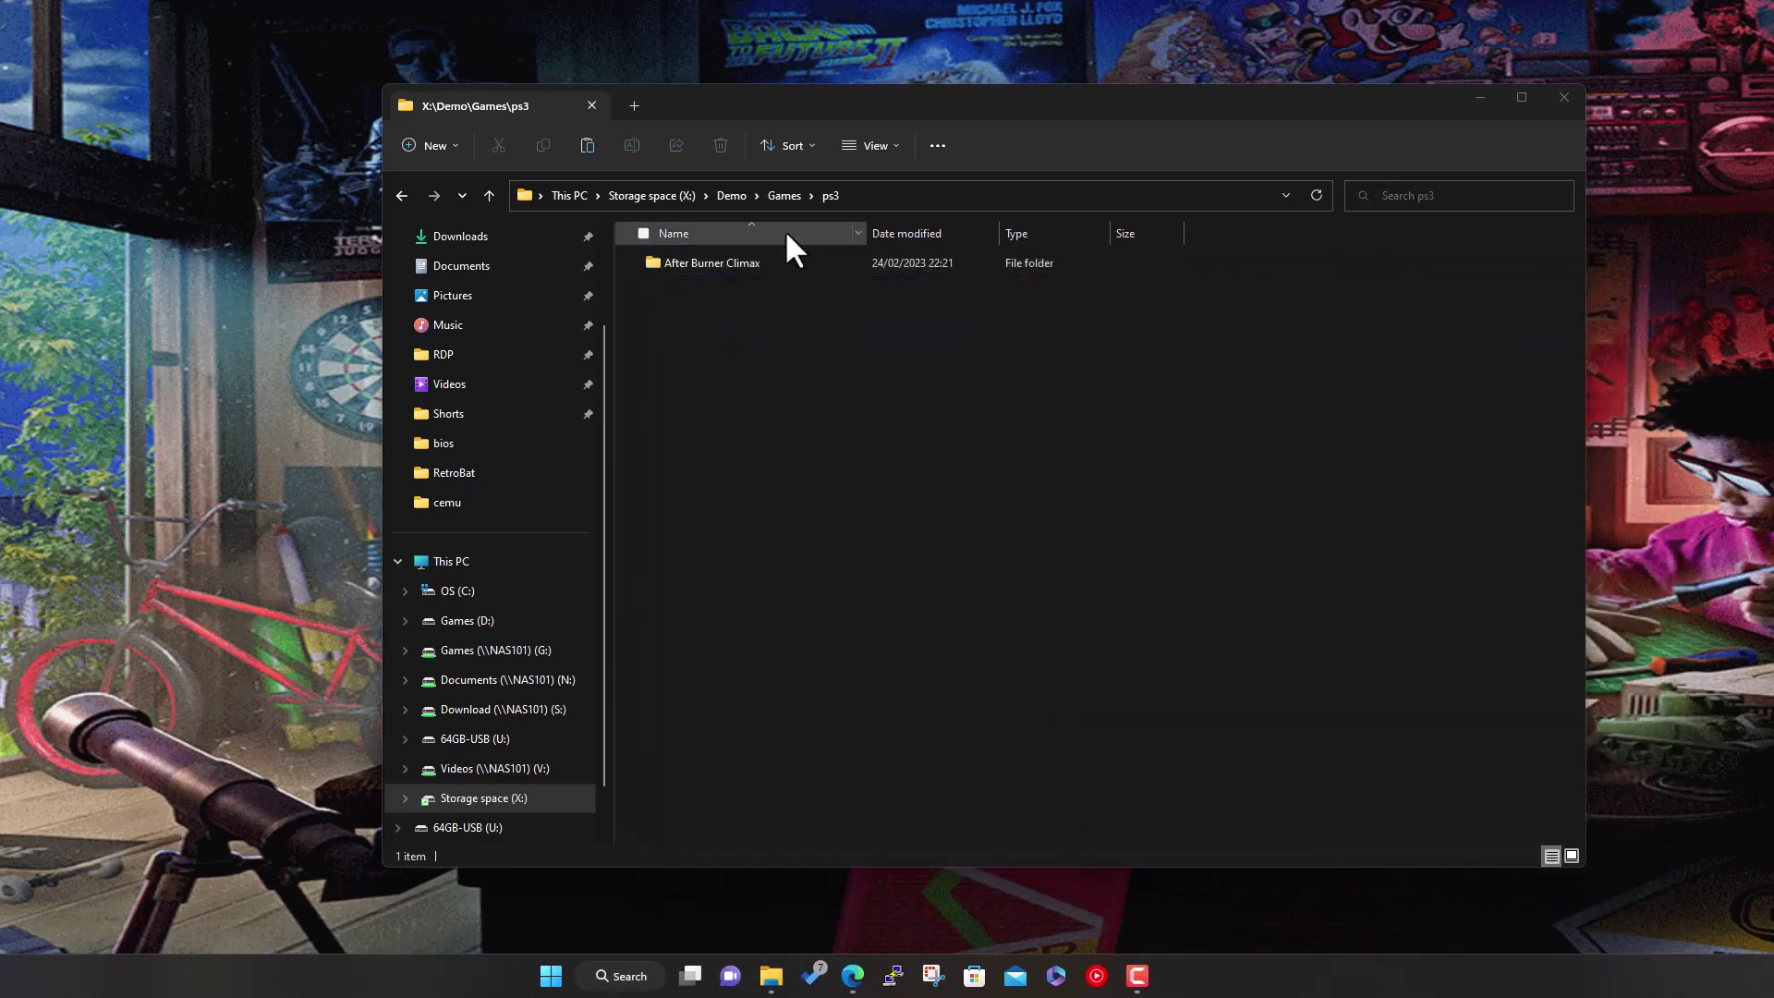
Launch retrobat.exe from X:\Demo\RetroBat again and open the PlayStation 3 game list.
{"action": "left_click", "coordinate": [744, 194]}
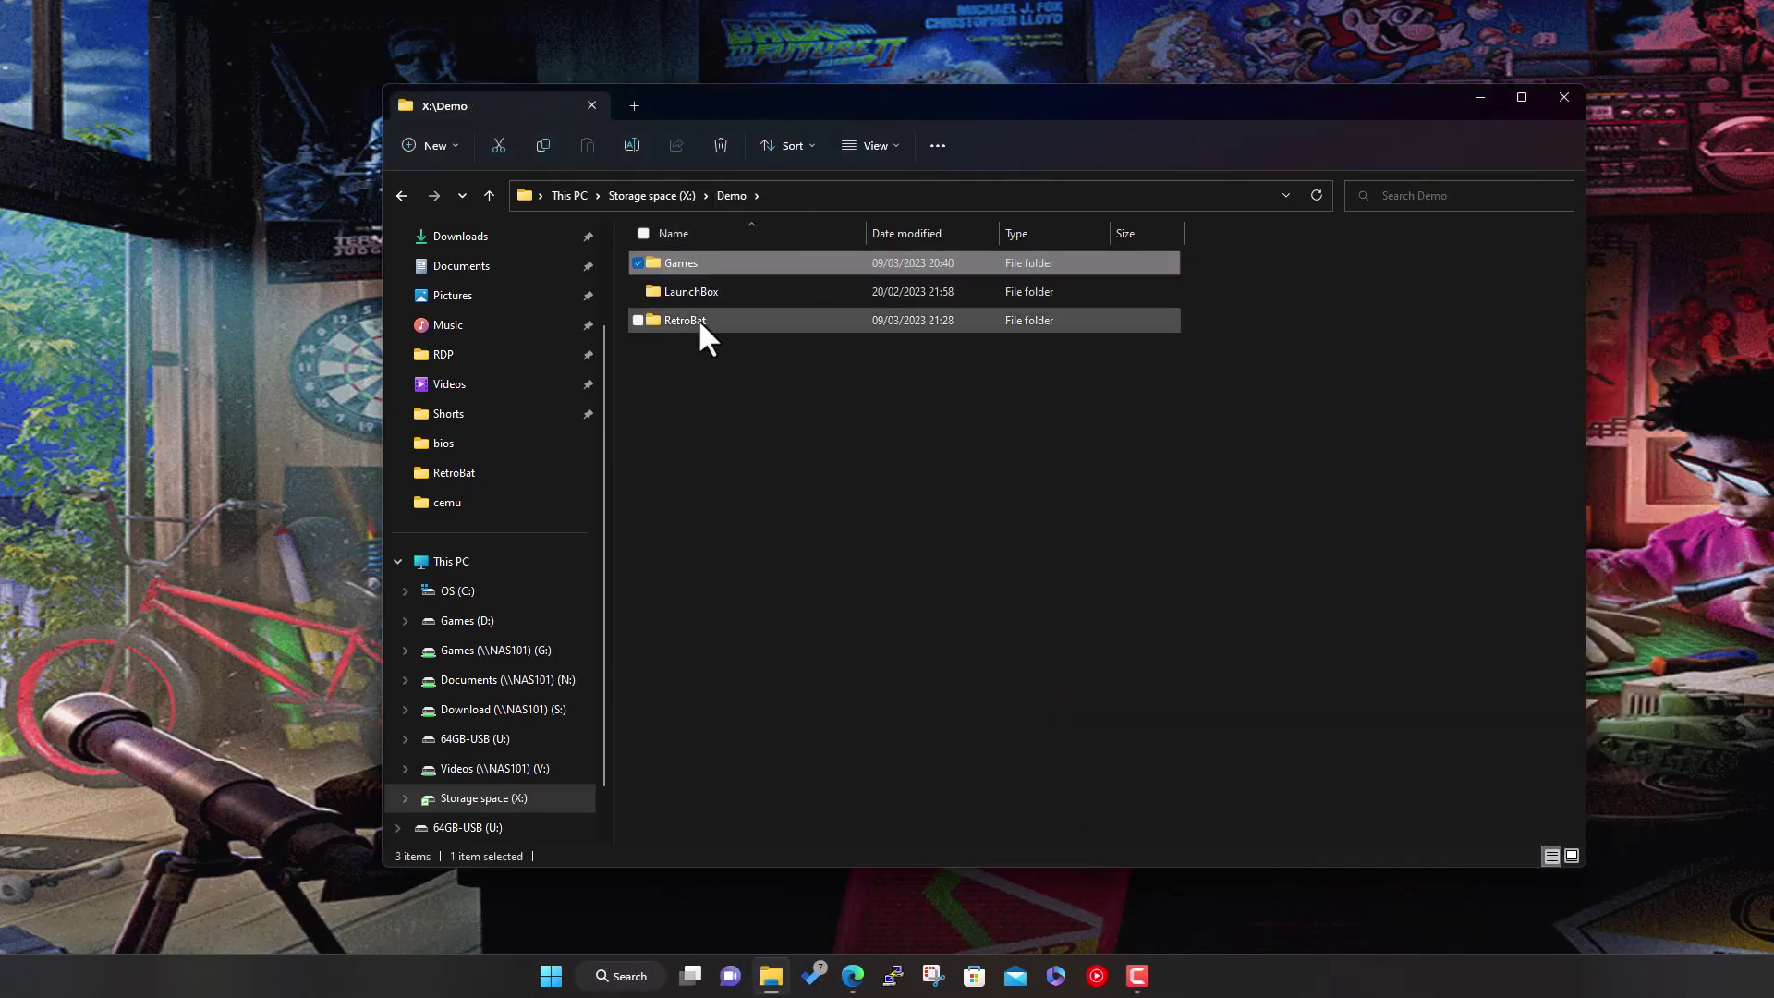
{"action": "double_click", "coordinate": [697, 320]}
{"action": "double_click", "coordinate": [752, 661]}
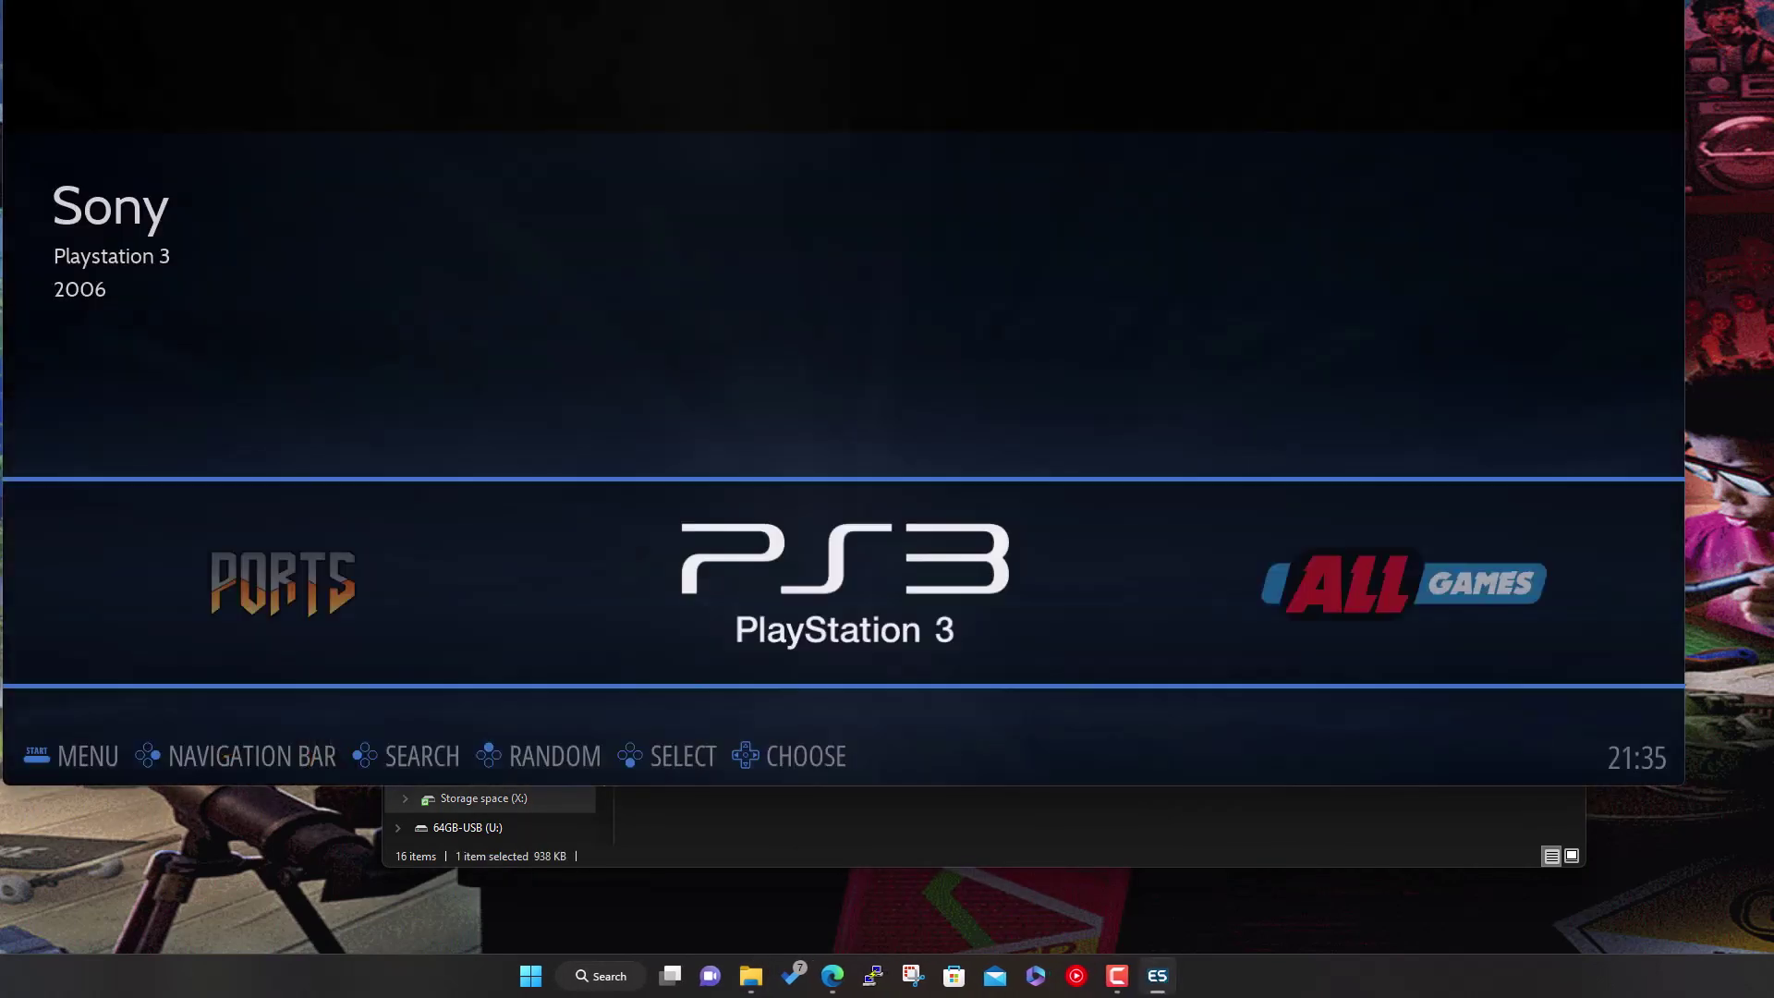
{"action": "left_click_drag", "start_coordinate": [1311, 17], "coordinate": [1310, 28]}
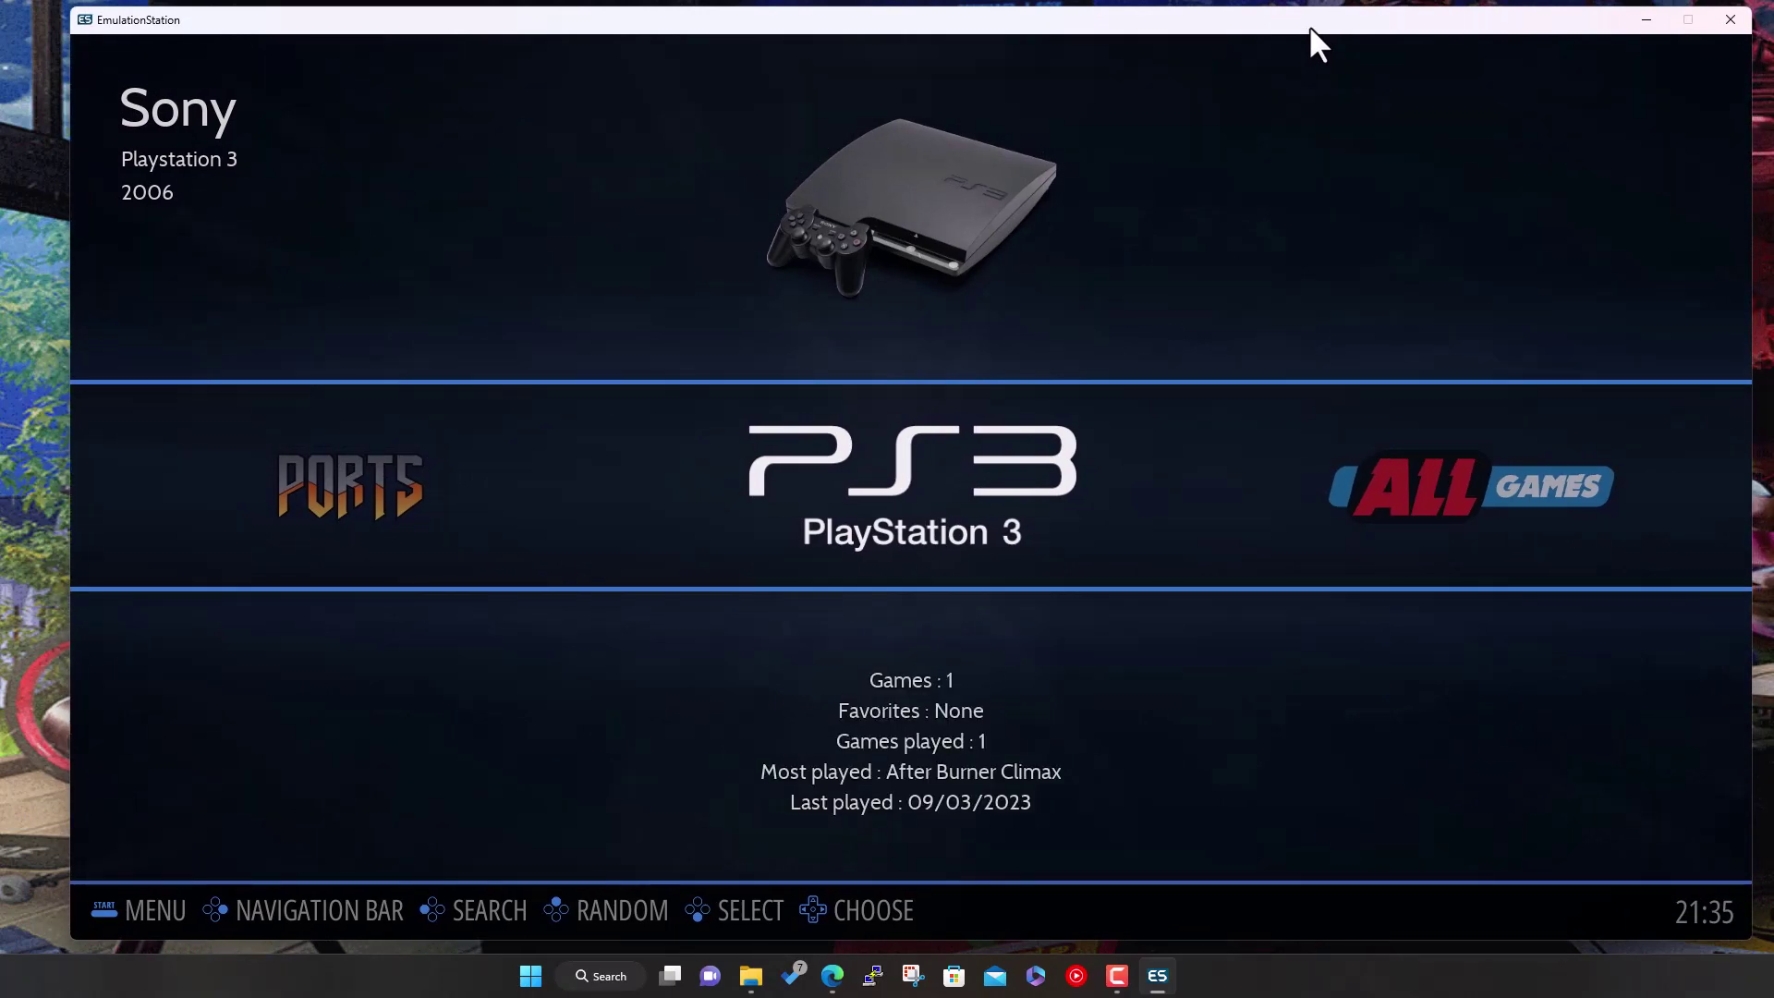
{"action": "key", "text": "Right"}
{"action": "key", "text": "Left"}
{"action": "key", "text": "Return"}
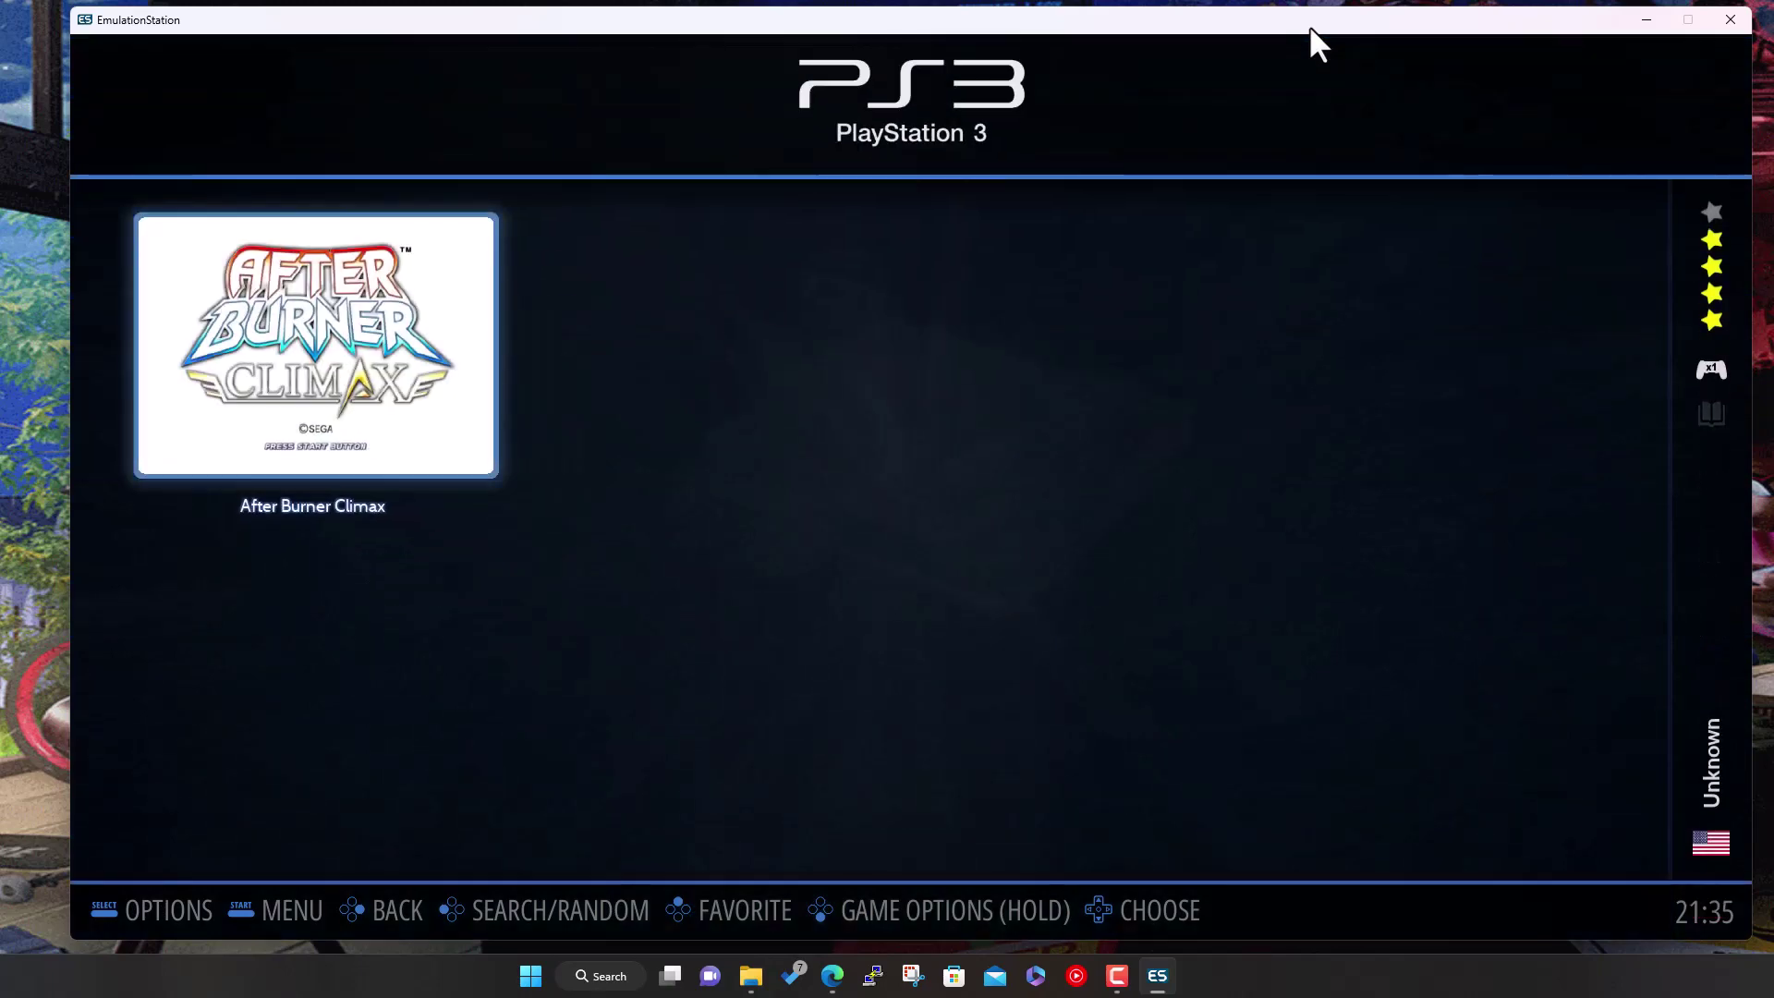
Test-run After Burner Climax from the PlayStation 3 list in a repositioned window instead of full screen, and close the game.
{"action": "key", "text": "Return"}
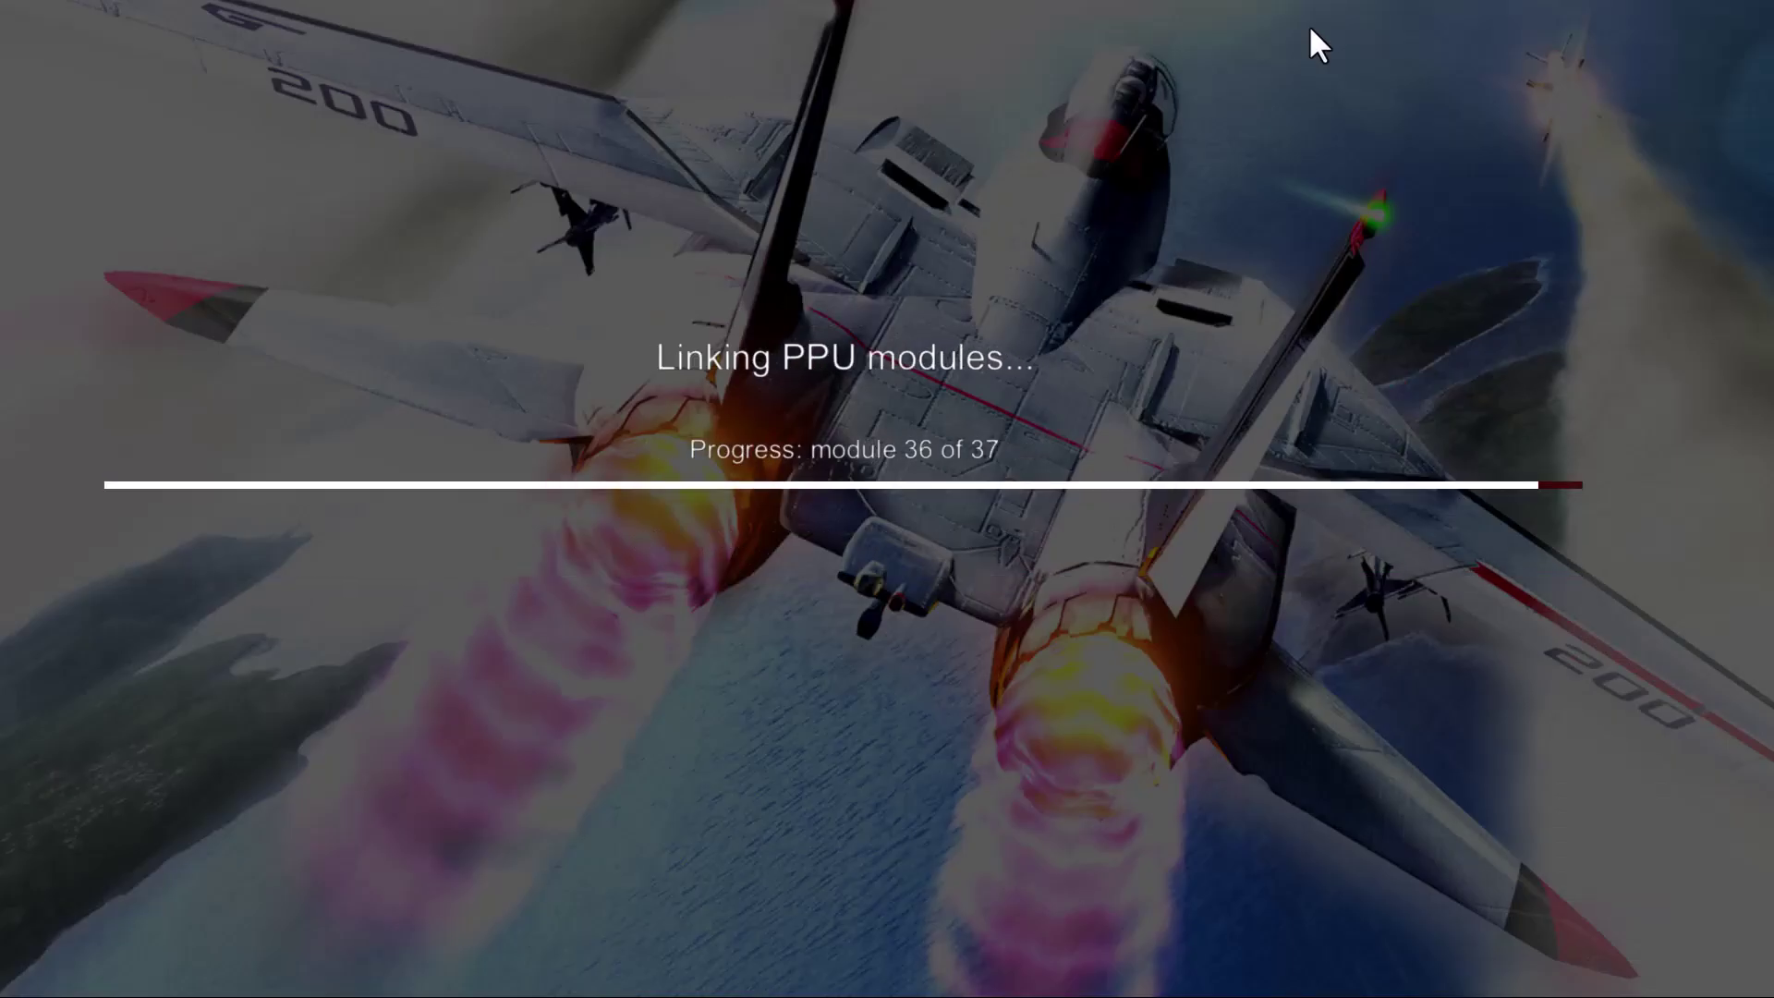
{"action": "key", "text": "alt+Return"}
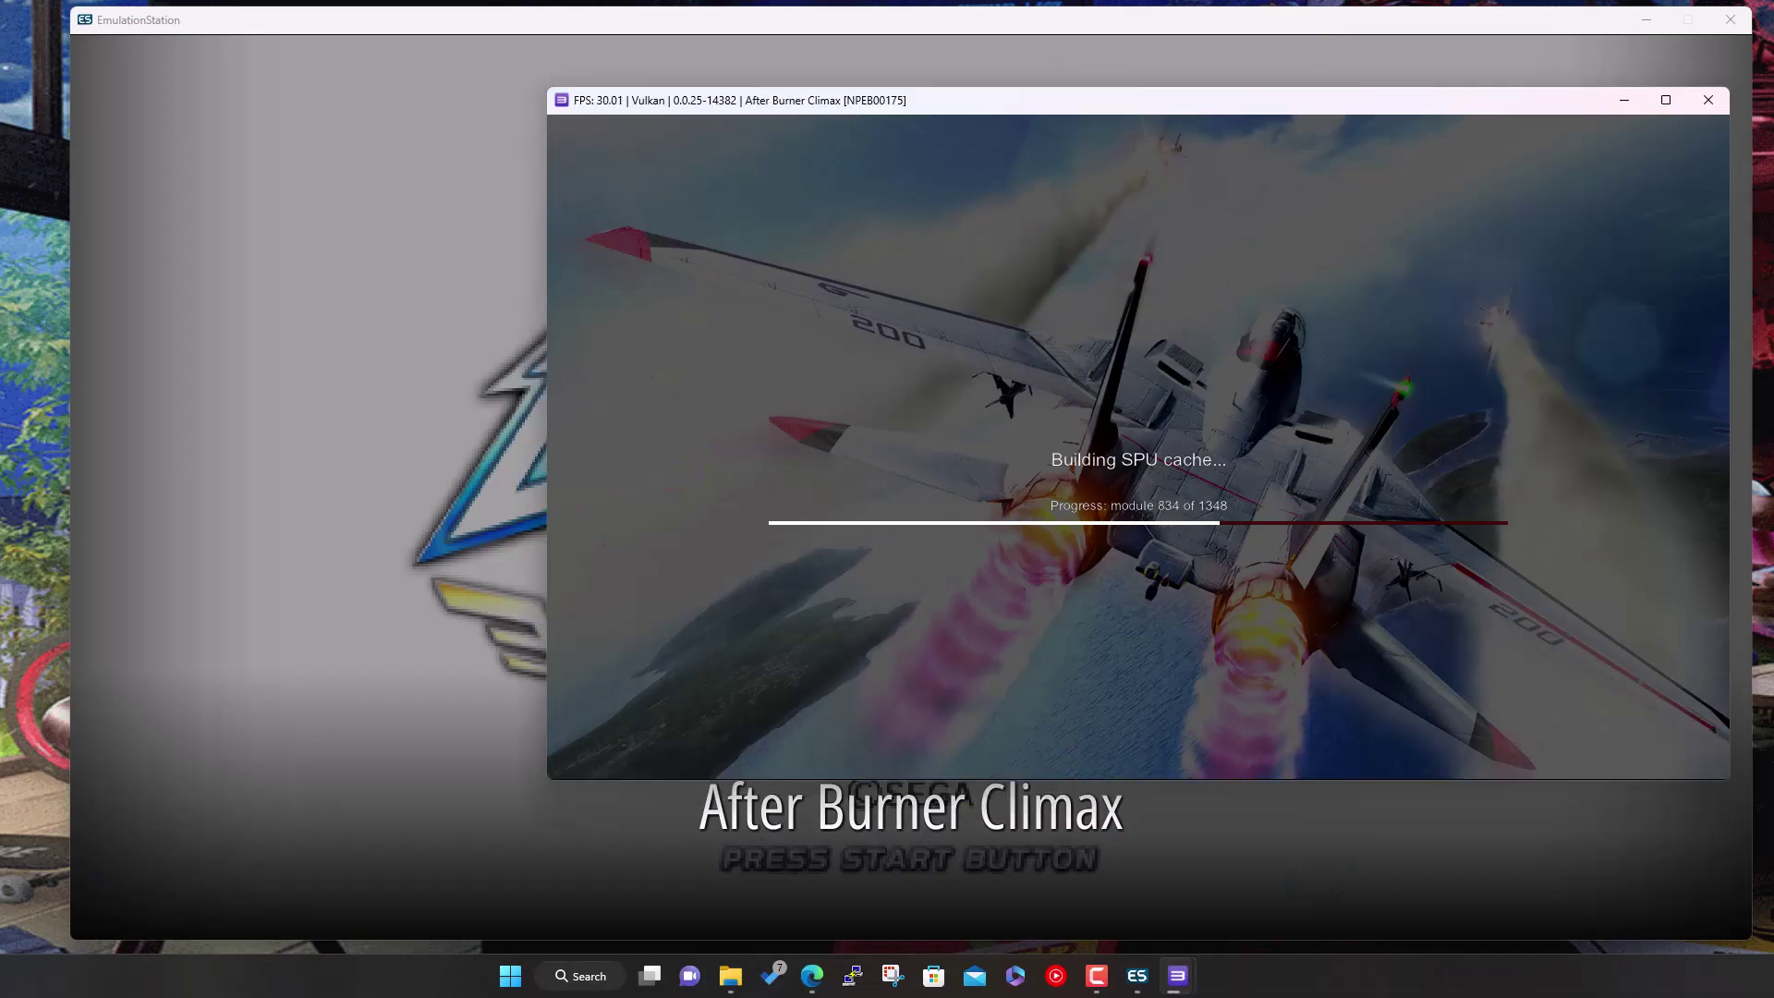
{"action": "left_click_drag", "start_coordinate": [1396, 98], "coordinate": [1209, 103]}
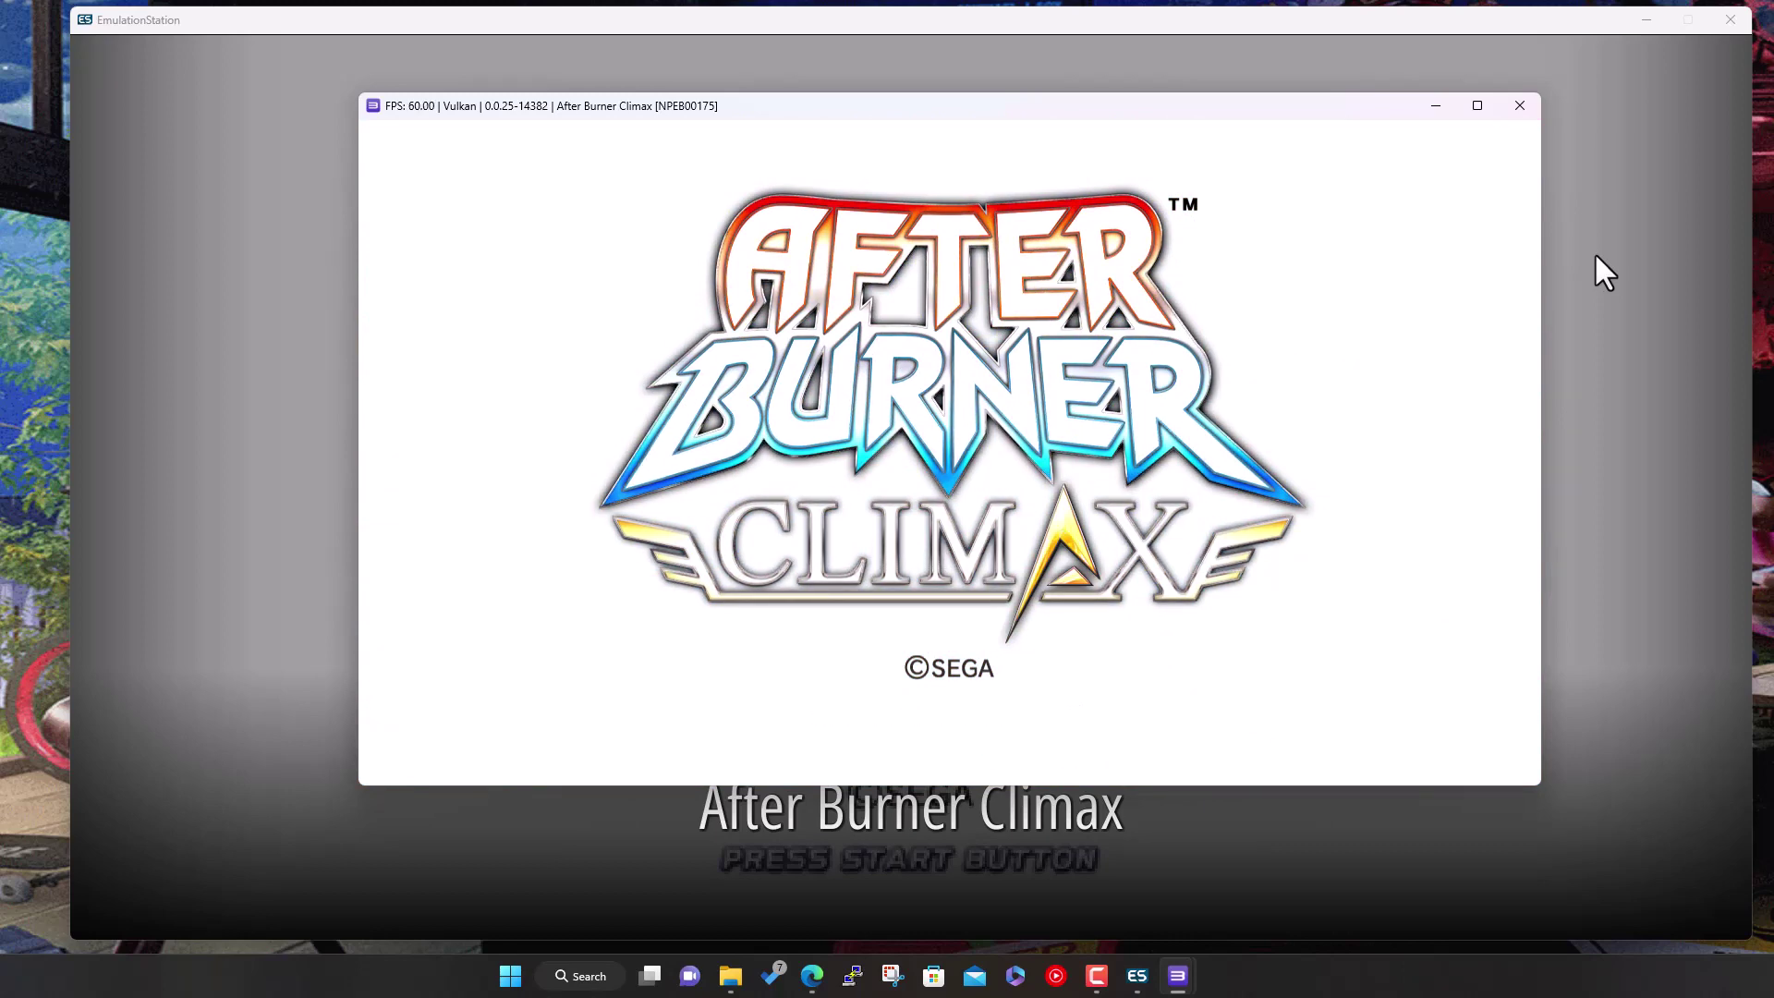
{"action": "key", "text": "alt+F4"}
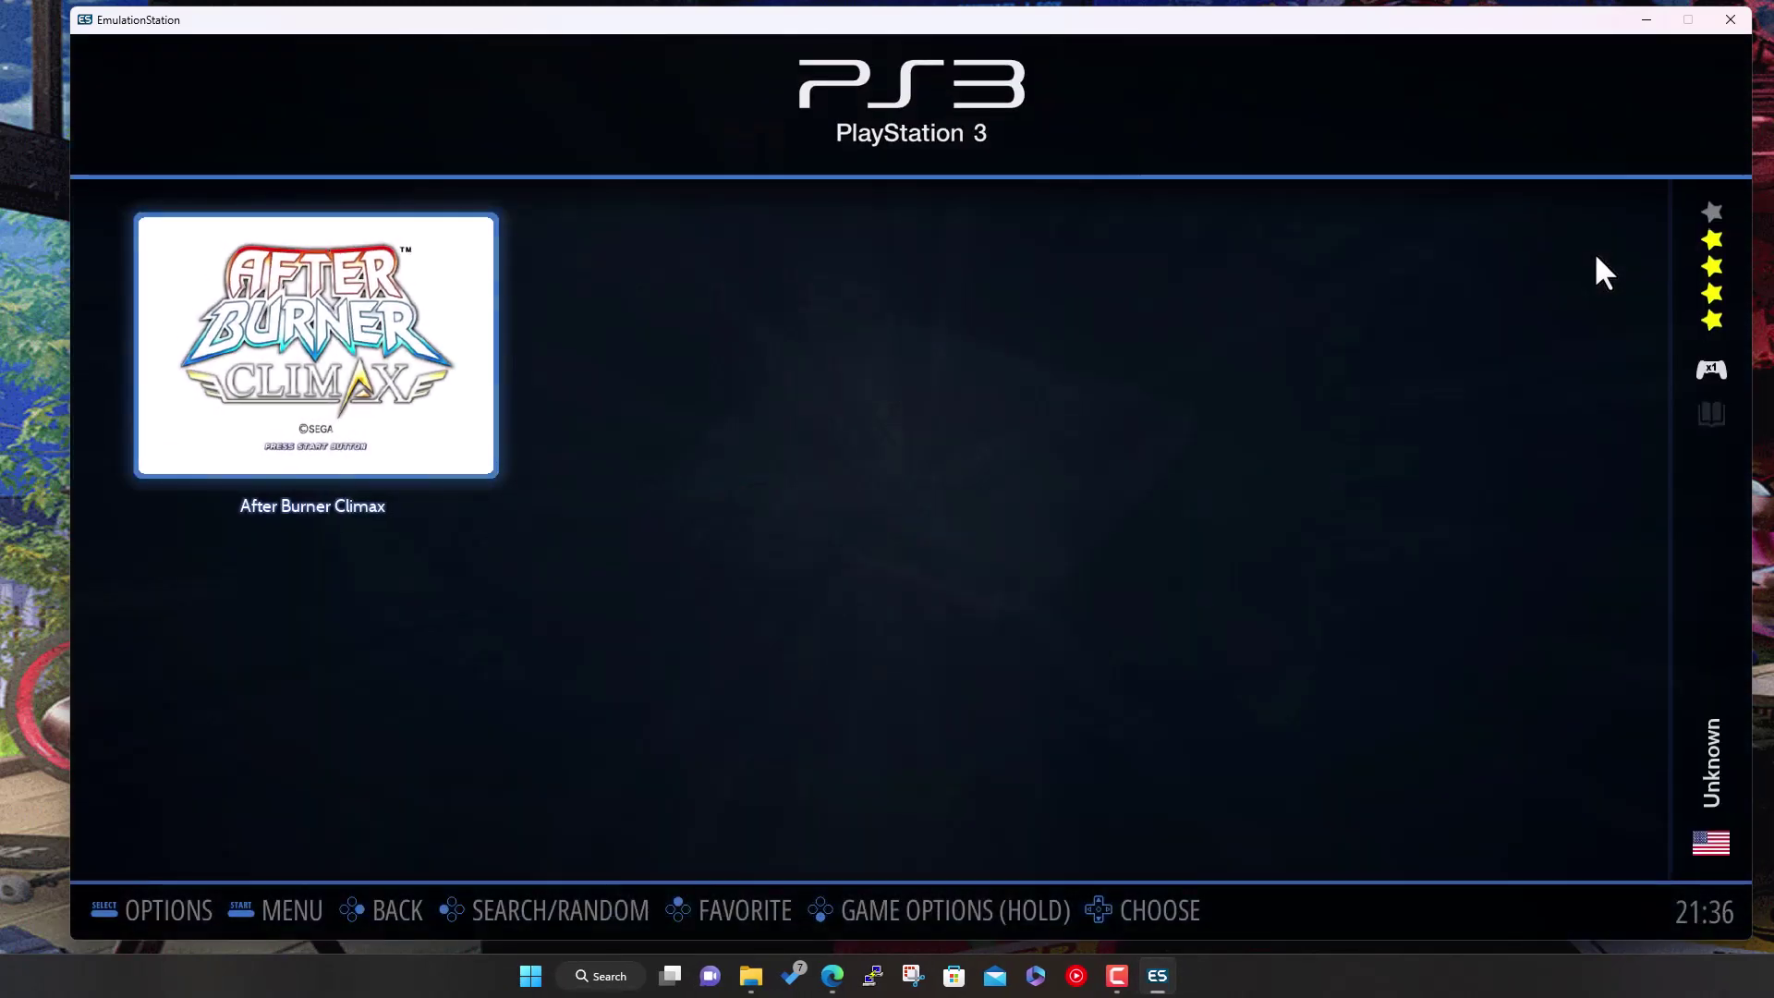
Return to the system carousel, open the RetroBat emulator list and launch RPCS3 (PlayStation 3).
{"action": "key", "text": "Escape"}
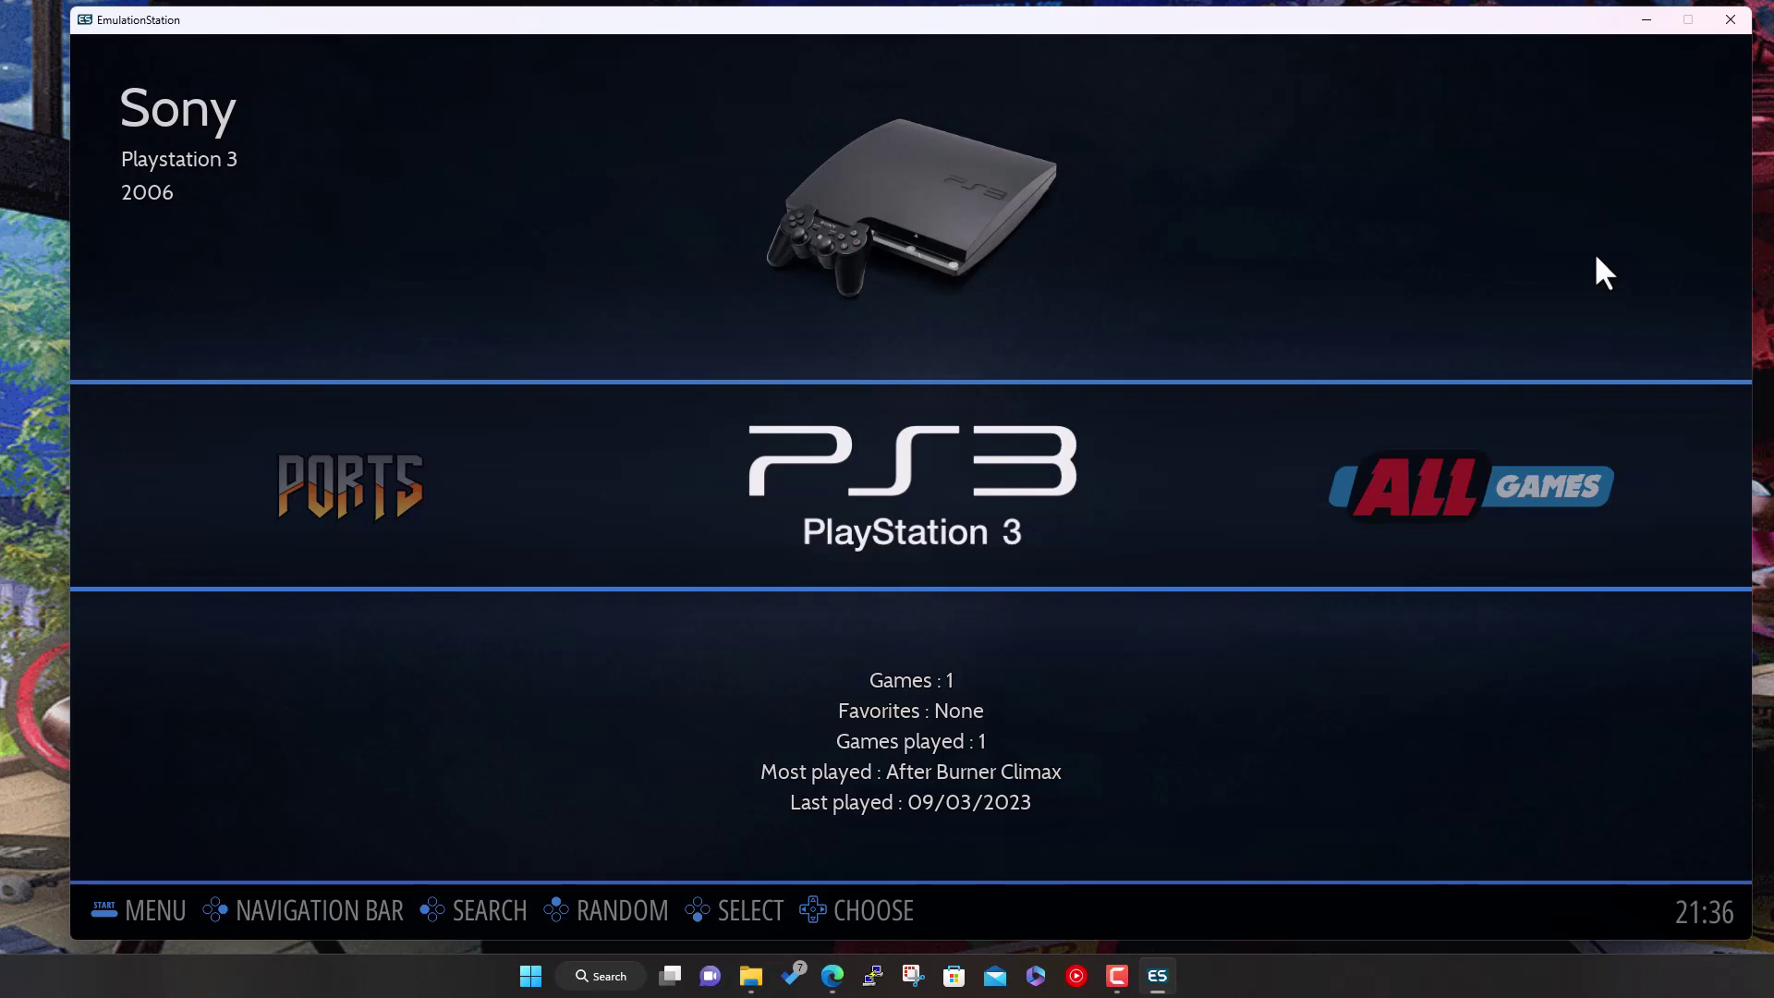
{"action": "key", "text": "Left"}
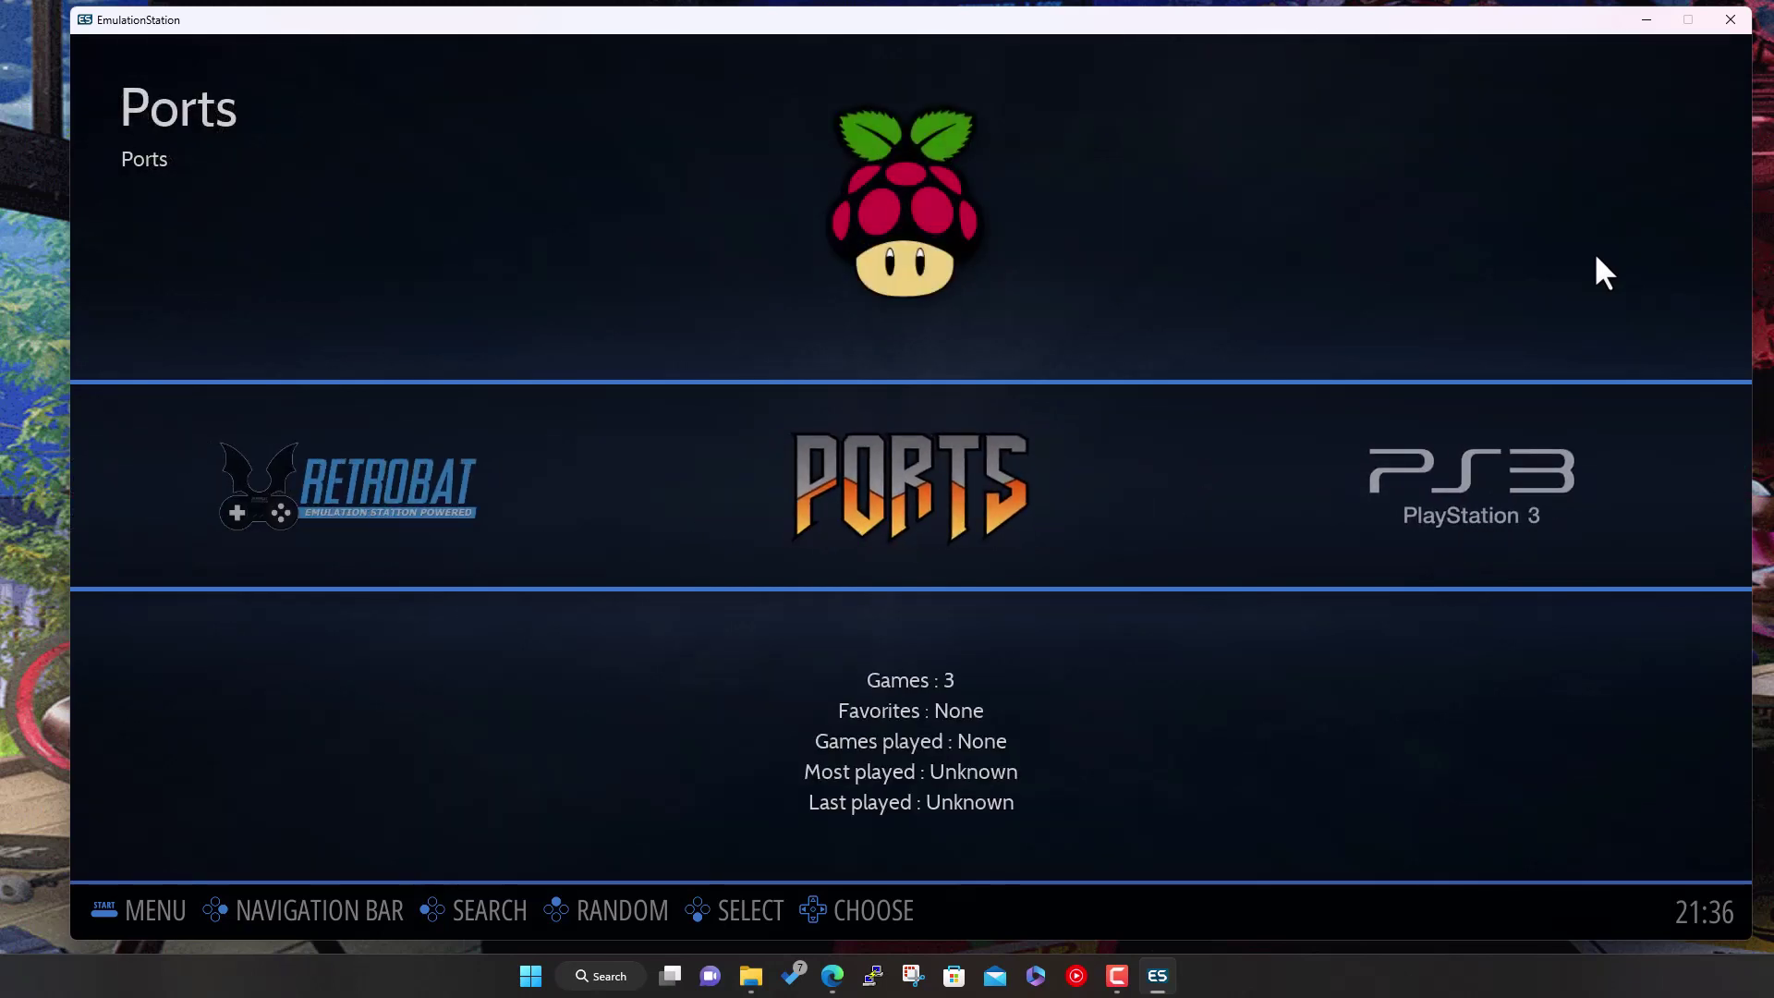
{"action": "key", "text": "Left"}
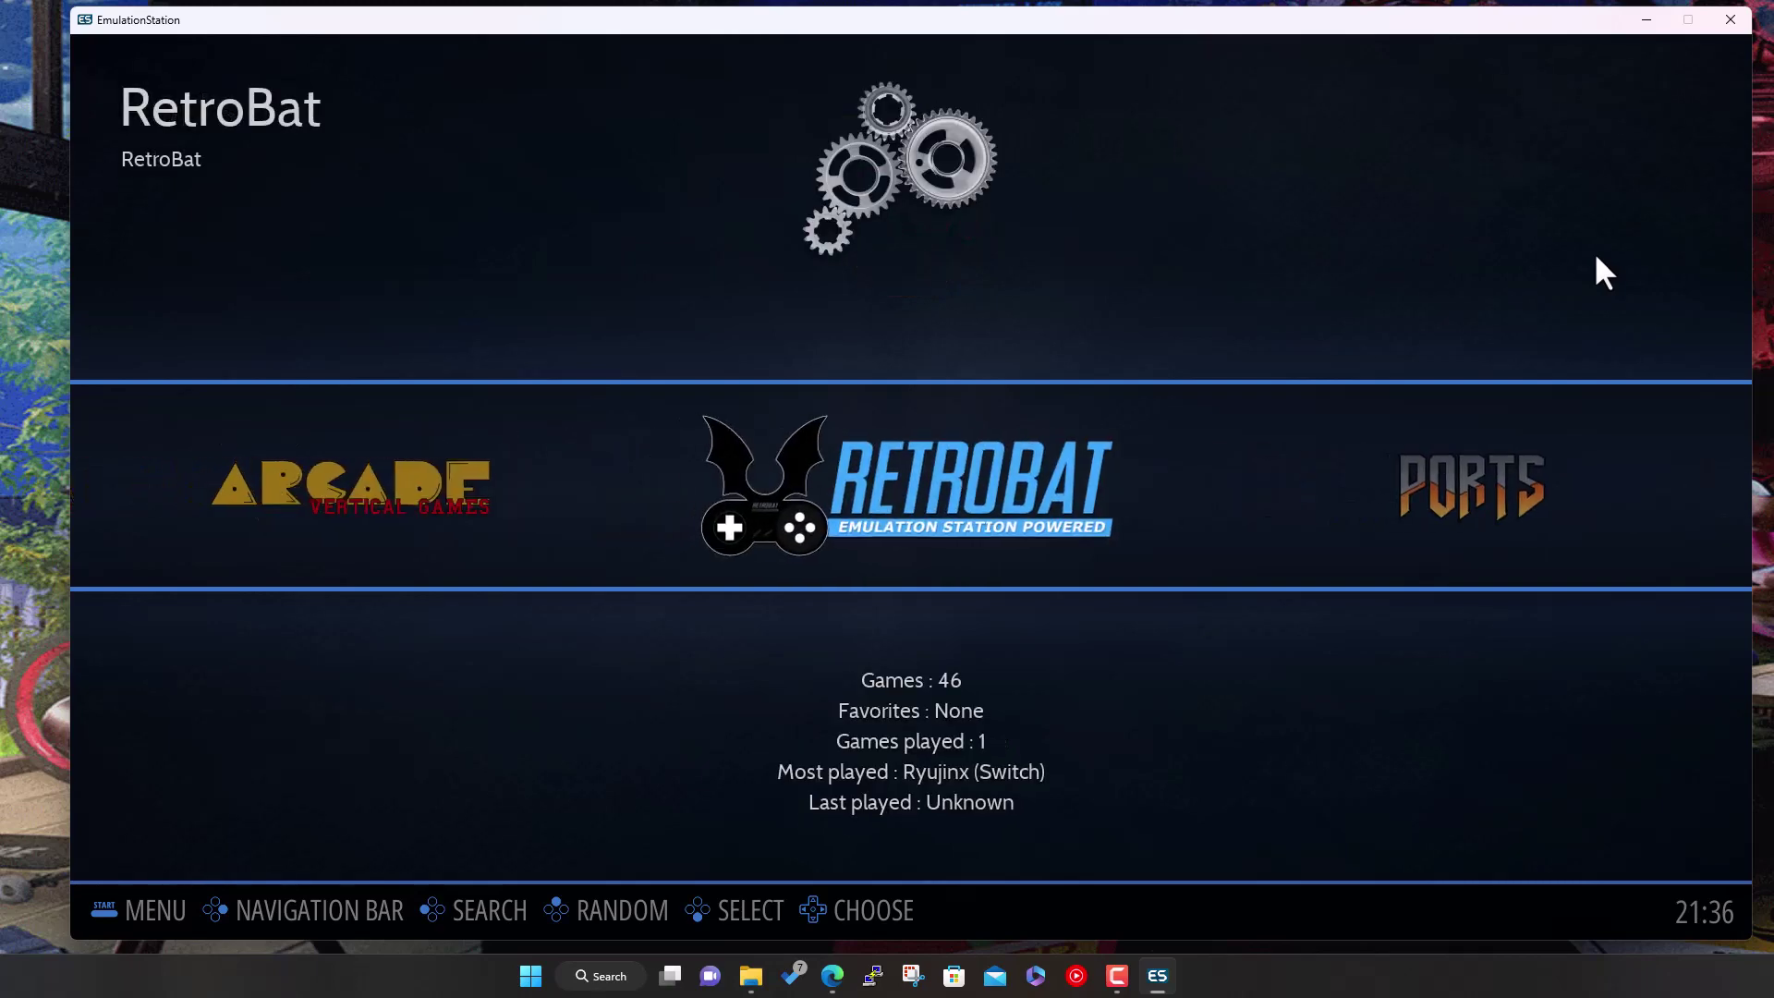
{"action": "key", "text": "Return"}
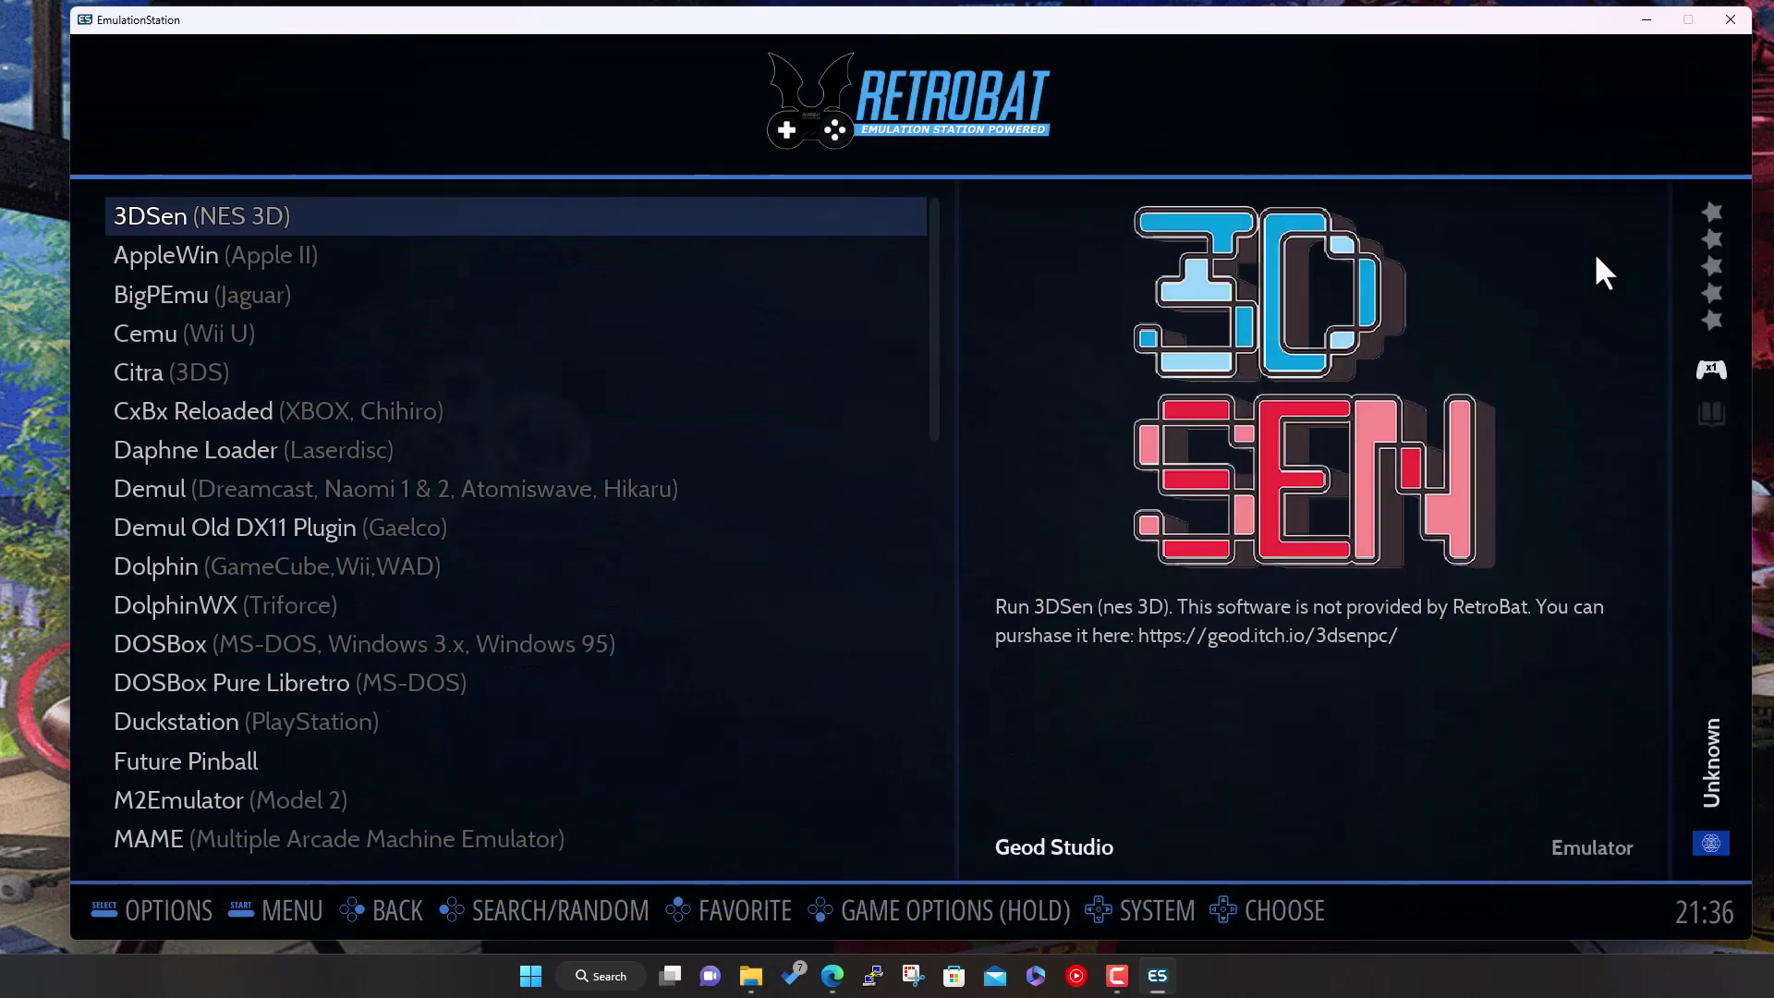
{"action": "key", "text": "Down"}
{"action": "key", "text": "Down"}
{"action": "key", "text": "Down"}
{"action": "key", "text": "Down"}
{"action": "key", "text": "Down"}
{"action": "key", "text": "Down"}
{"action": "key", "text": "Down"}
{"action": "key", "text": "Down"}
{"action": "key", "text": "Down"}
{"action": "key", "text": "Down"}
{"action": "key", "text": "Down"}
{"action": "key", "text": "Down"}
{"action": "key", "text": "Down"}
{"action": "key", "text": "Down"}
{"action": "key", "text": "Down"}
{"action": "key", "text": "Down"}
{"action": "key", "text": "Down"}
{"action": "key", "text": "Down"}
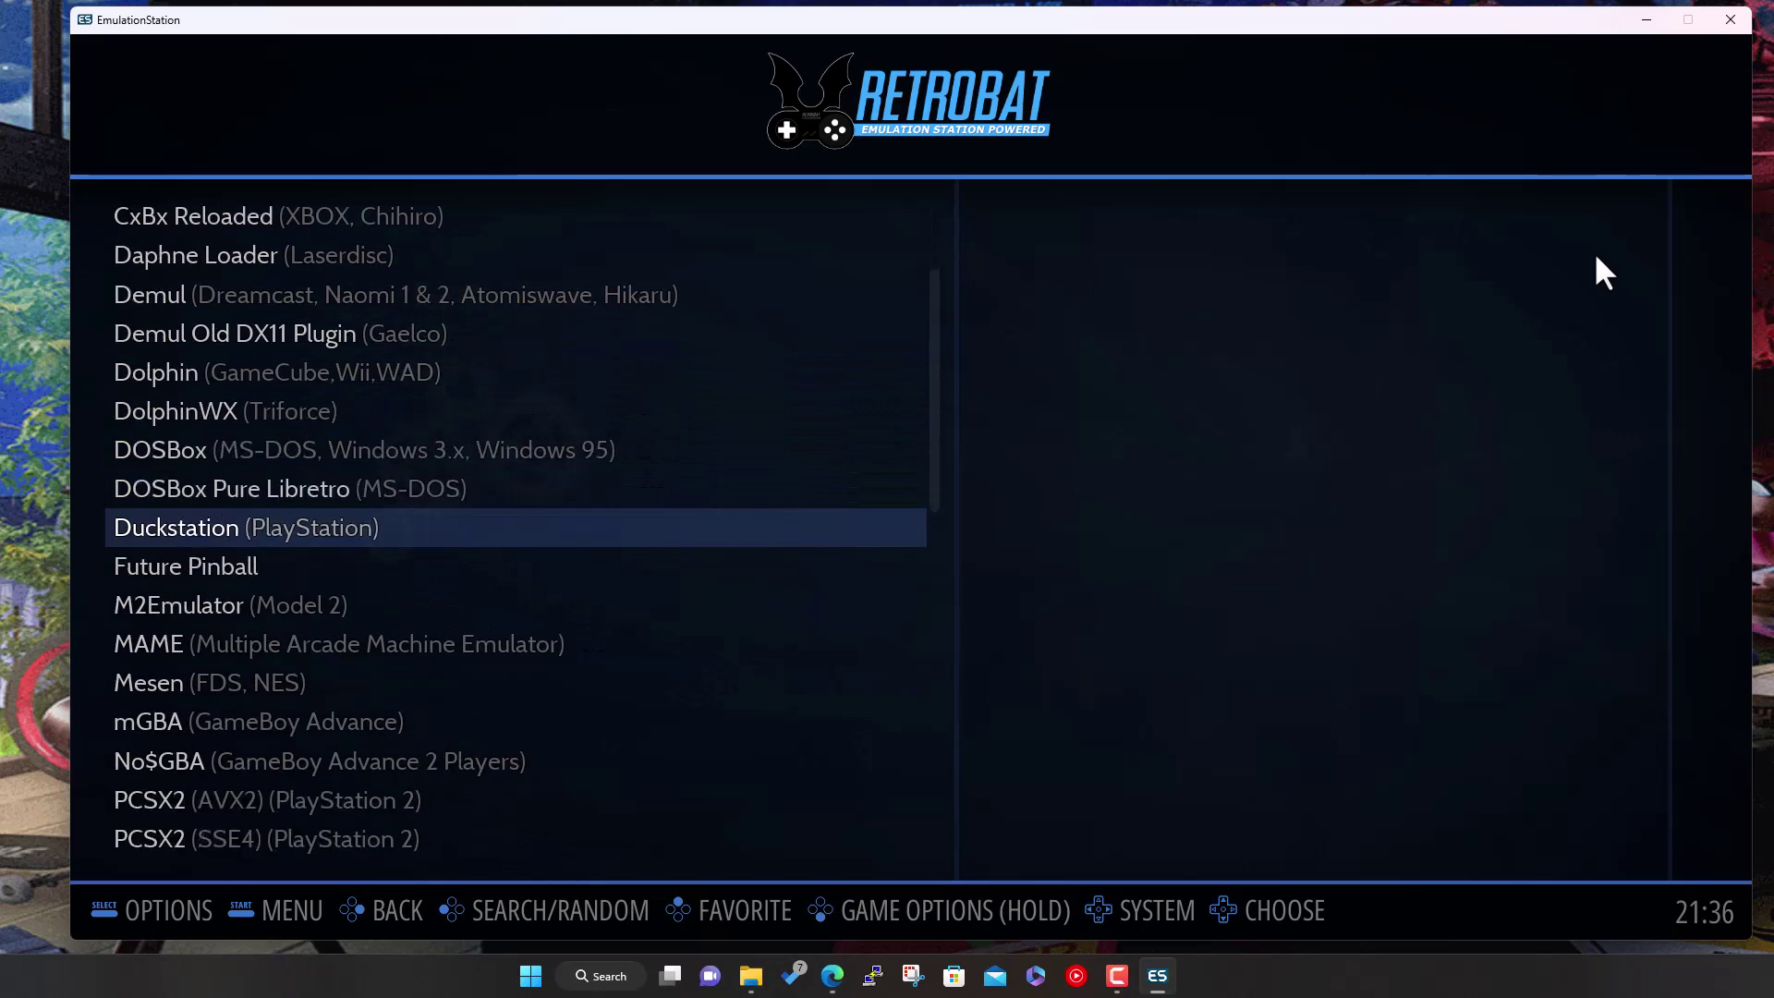
{"action": "key", "text": "Down"}
{"action": "key", "text": "Down"}
{"action": "key", "text": "Down"}
{"action": "key", "text": "Down"}
{"action": "key", "text": "Down"}
{"action": "key", "text": "Down"}
{"action": "key", "text": "Down"}
{"action": "key", "text": "Down"}
{"action": "key", "text": "Down"}
{"action": "key", "text": "Down"}
{"action": "key", "text": "Down"}
{"action": "key", "text": "Down"}
{"action": "key", "text": "Down"}
{"action": "key", "text": "Down"}
{"action": "key", "text": "Down"}
{"action": "key", "text": "Down"}
{"action": "key", "text": "Down"}
{"action": "key", "text": "Down"}
{"action": "key", "text": "Down"}
{"action": "key", "text": "Down"}
{"action": "key", "text": "Up"}
{"action": "key", "text": "Up"}
{"action": "key", "text": "Up"}
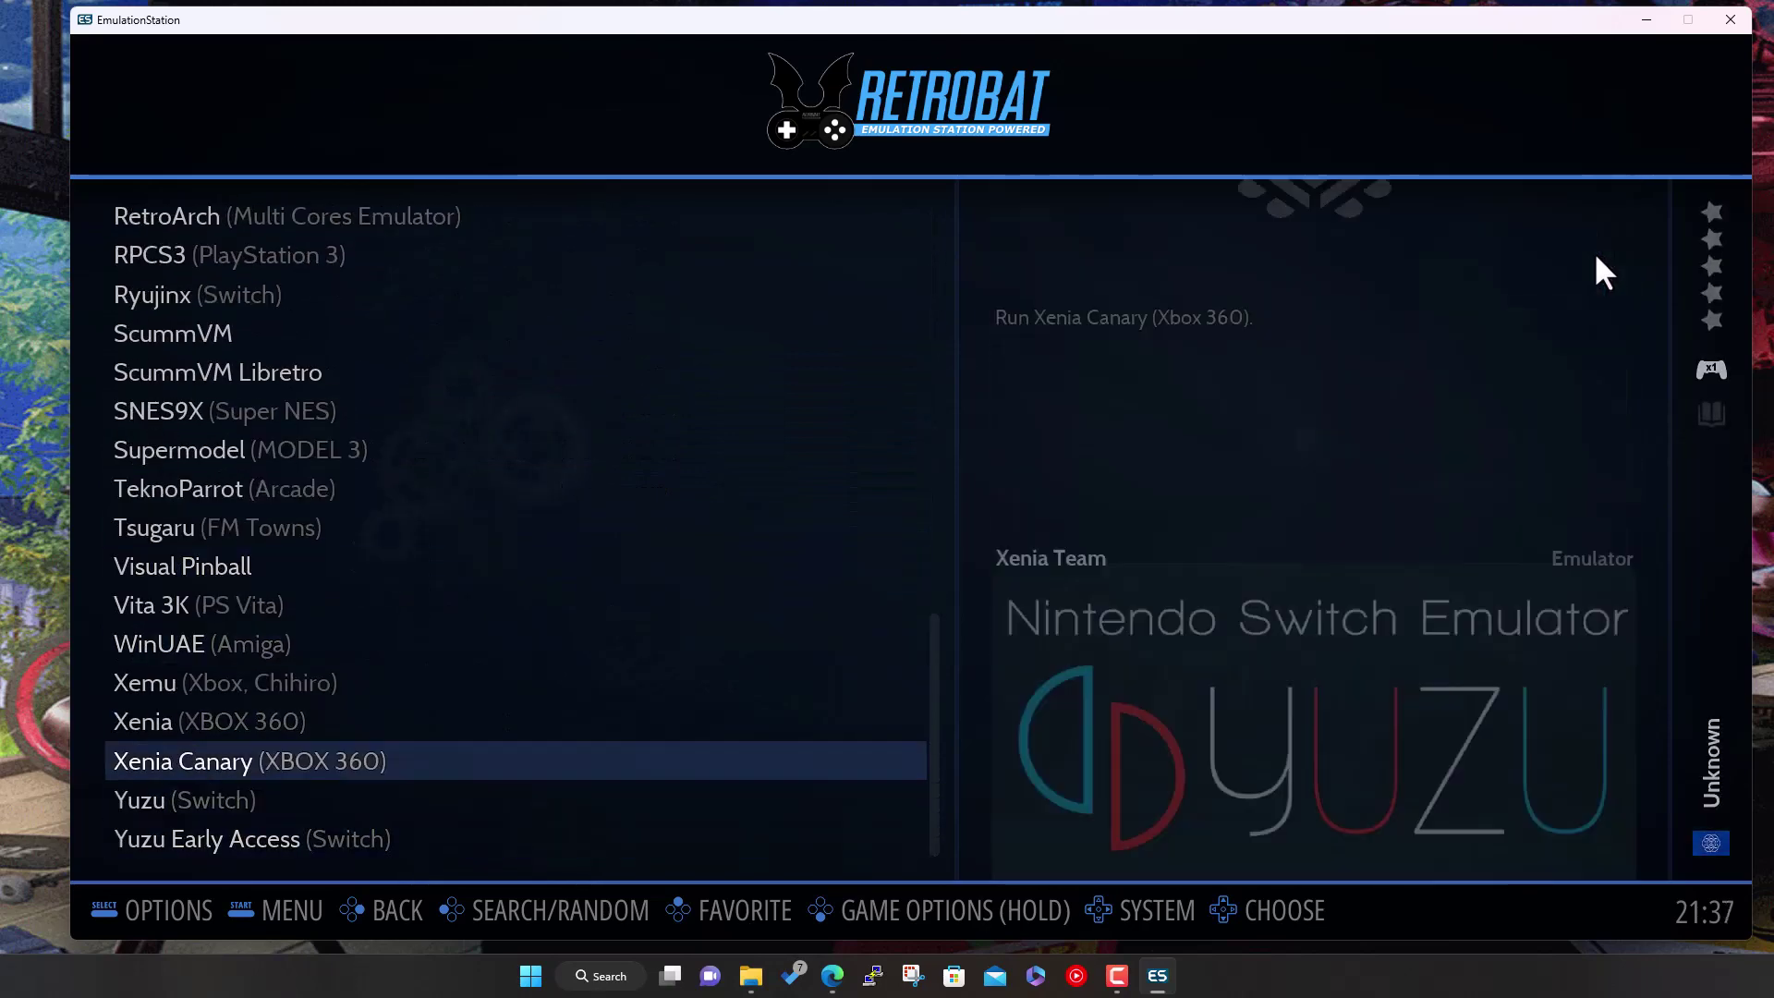
{"action": "key", "text": "Up"}
{"action": "key", "text": "Up"}
{"action": "key", "text": "Up"}
{"action": "key", "text": "Up"}
{"action": "key", "text": "Up"}
{"action": "key", "text": "Up"}
{"action": "key", "text": "Up"}
{"action": "key", "text": "Up"}
{"action": "key", "text": "Up"}
{"action": "key", "text": "Up"}
{"action": "key", "text": "Up"}
{"action": "key", "text": "Up"}
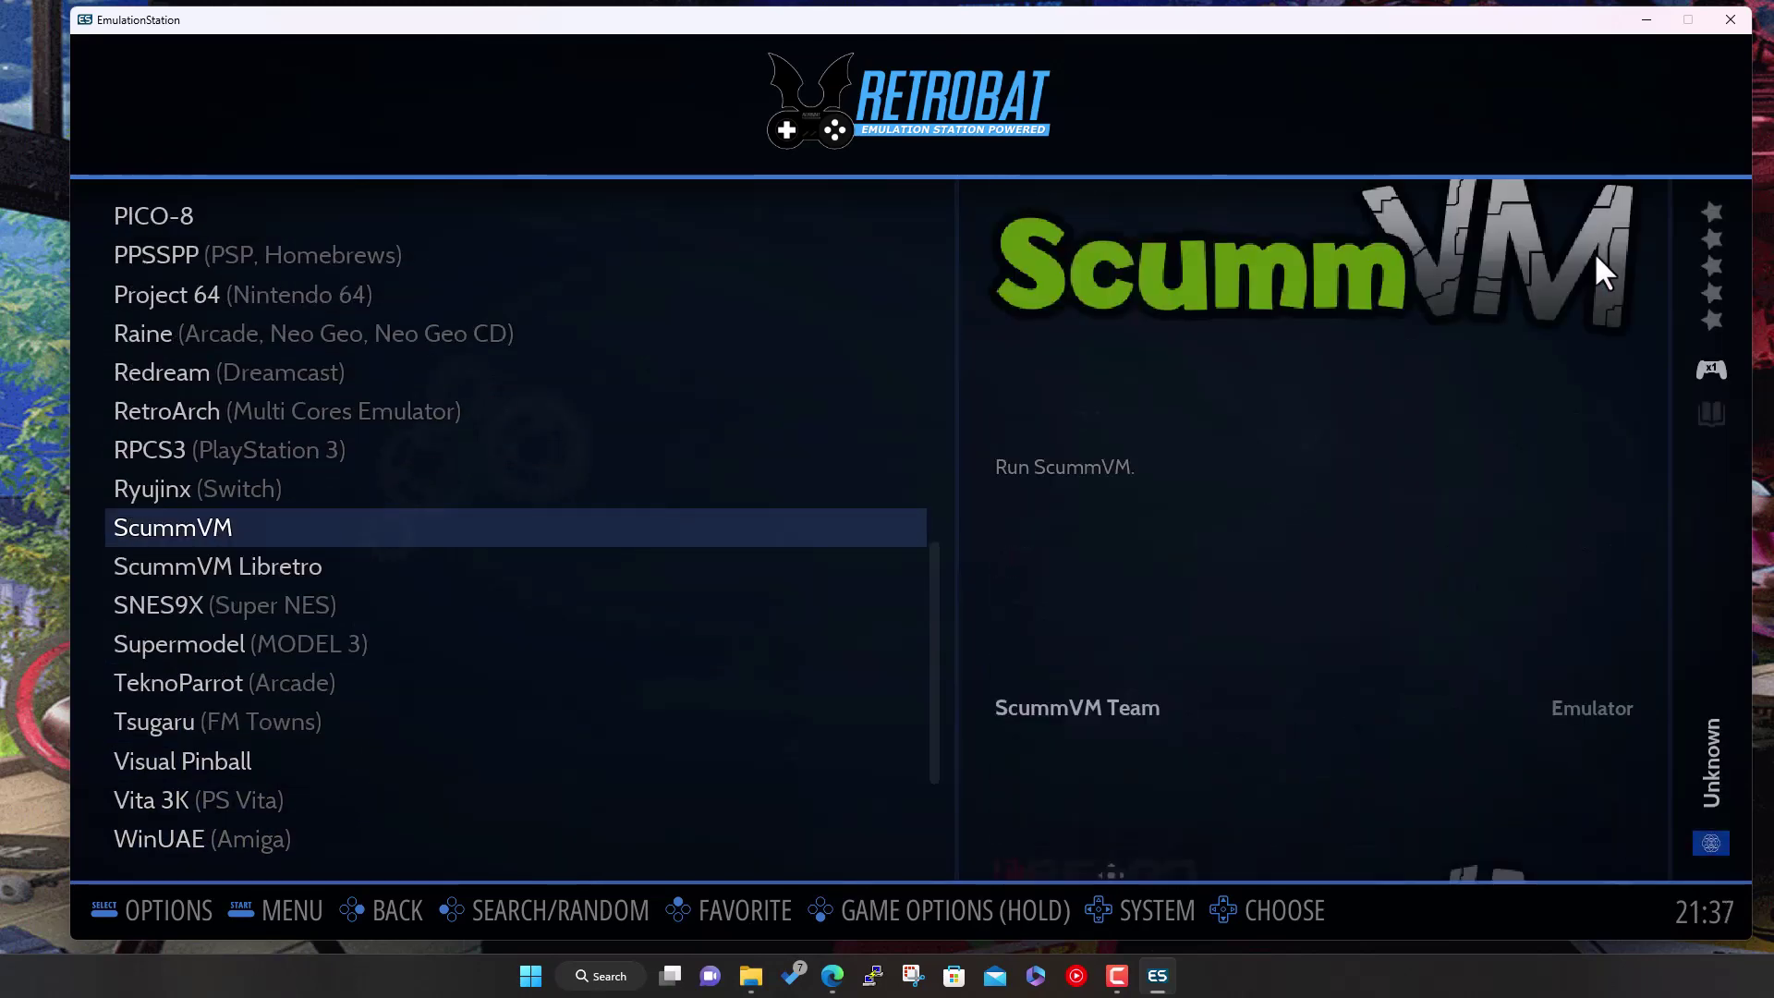
{"action": "key", "text": "Return"}
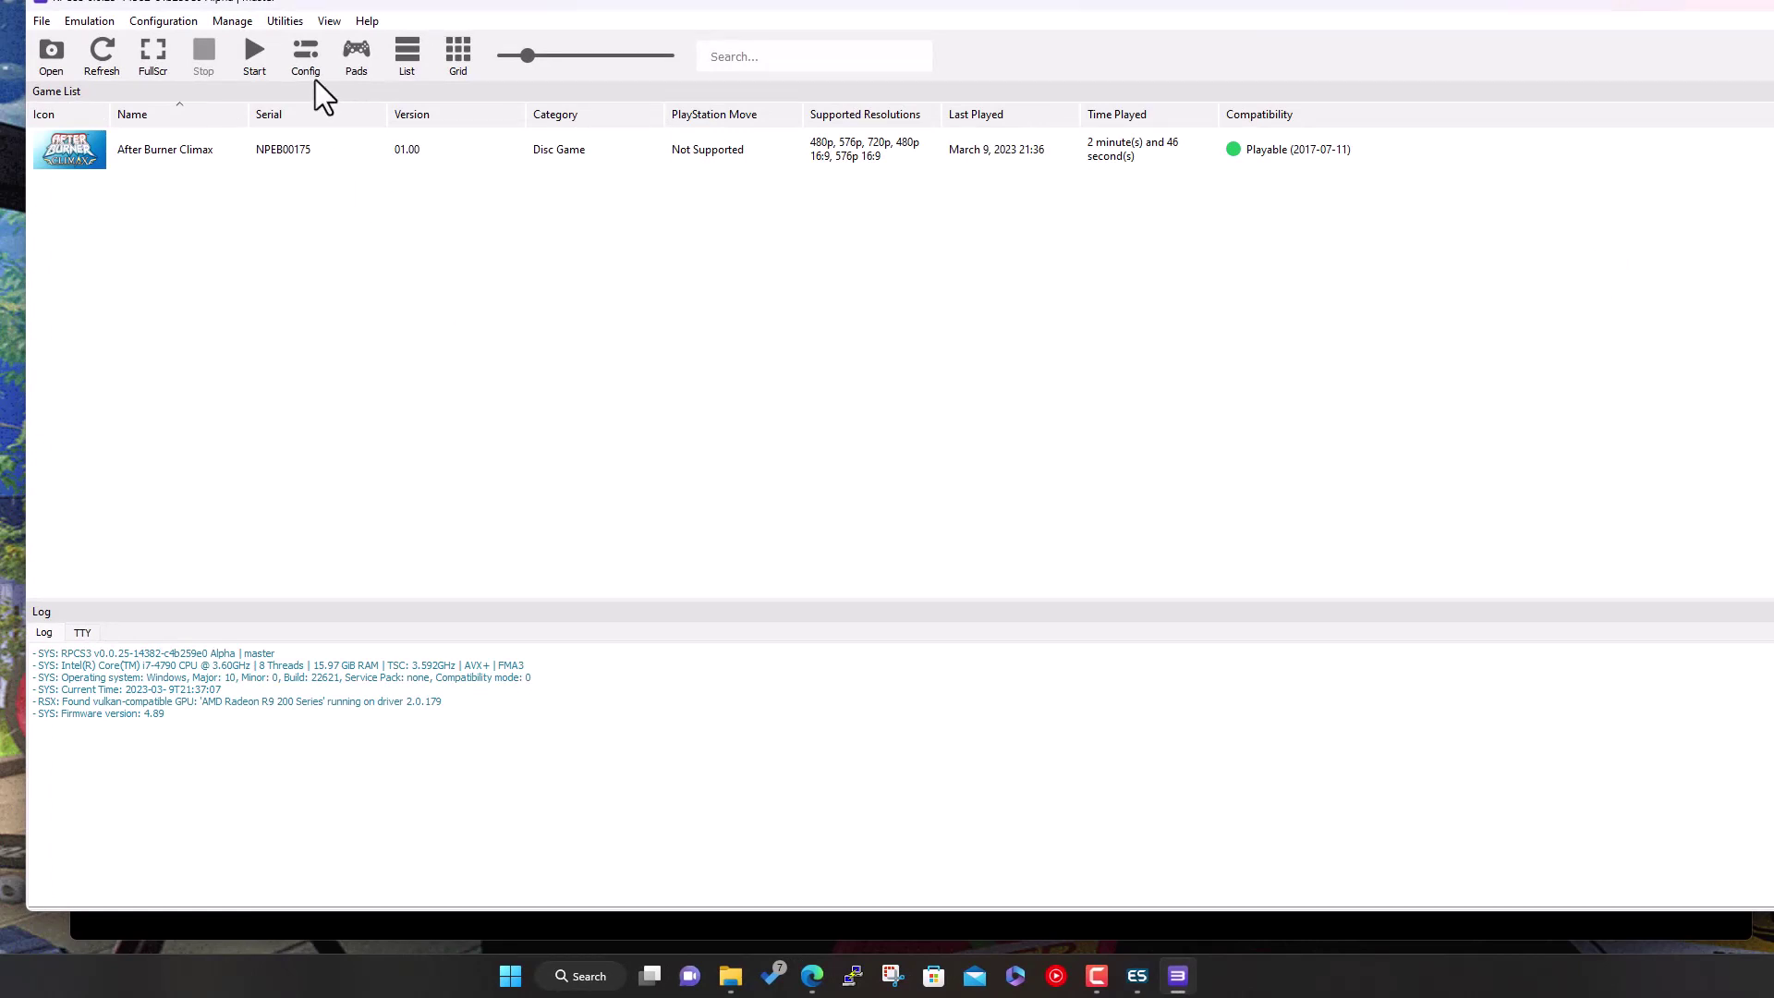
Review the RPCS3 CPU, GPU, audio, system and emulator settings, including the resolution and renderer choices, and close them without saving.
{"action": "left_click", "coordinate": [308, 55]}
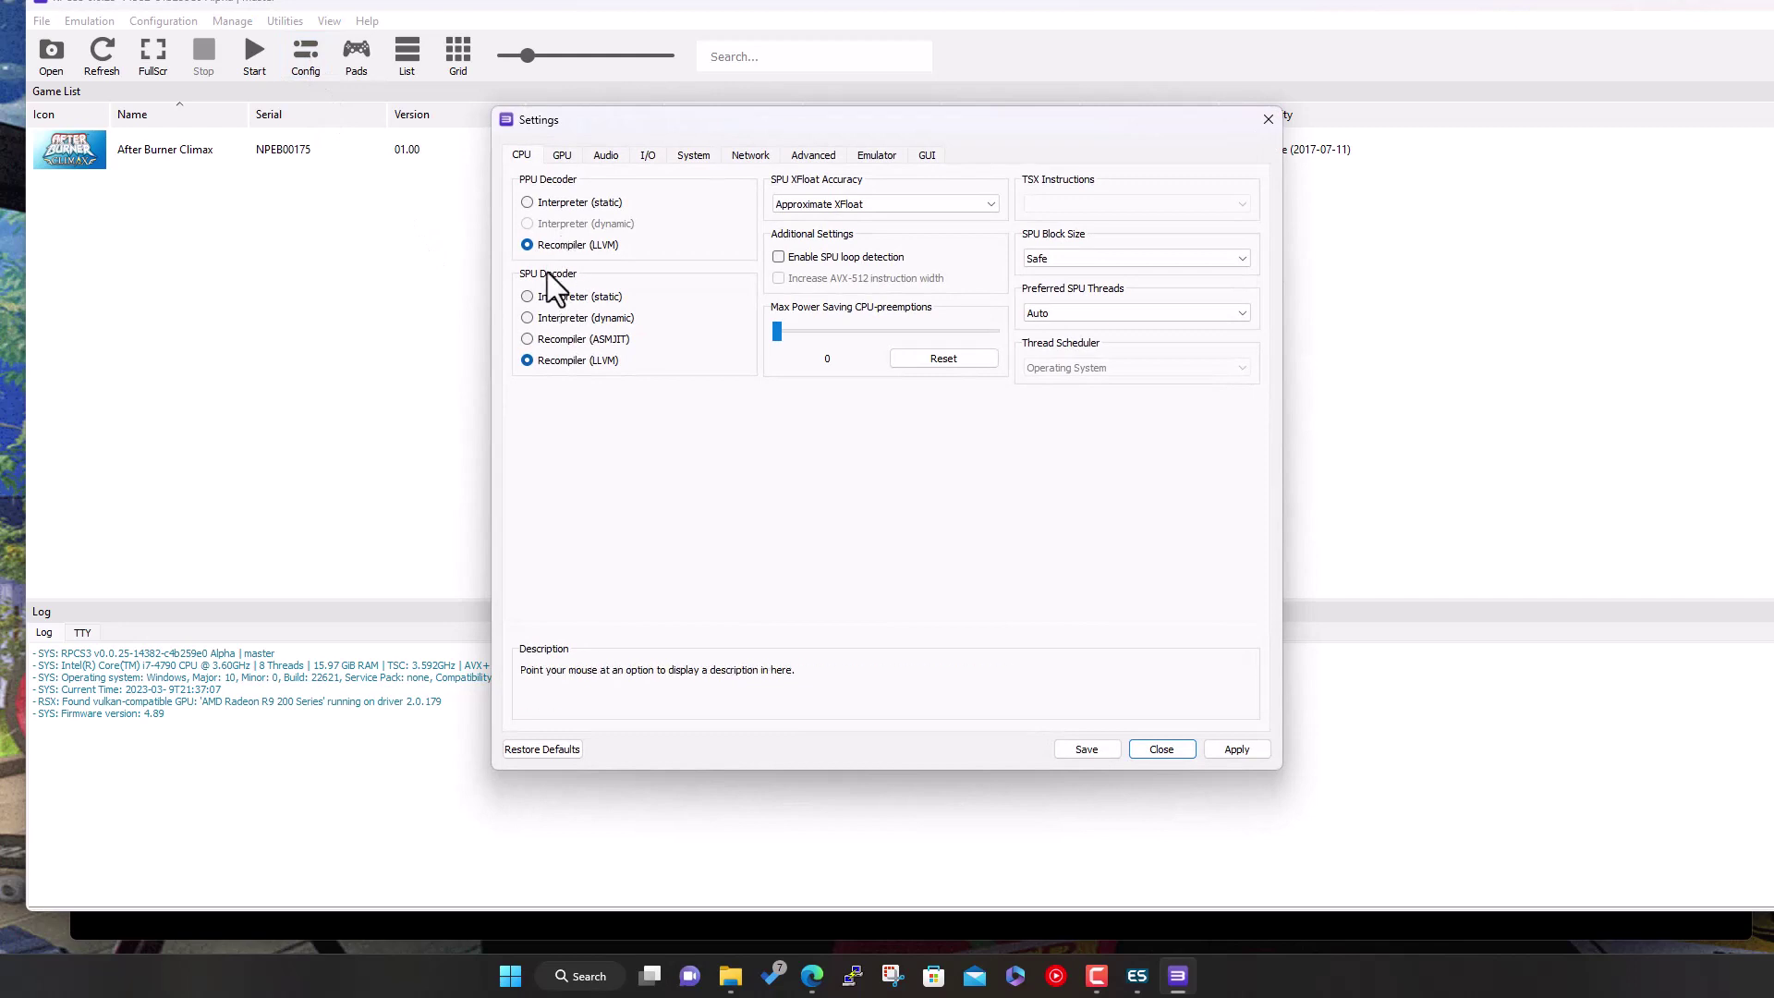
{"action": "left_click", "coordinate": [564, 156]}
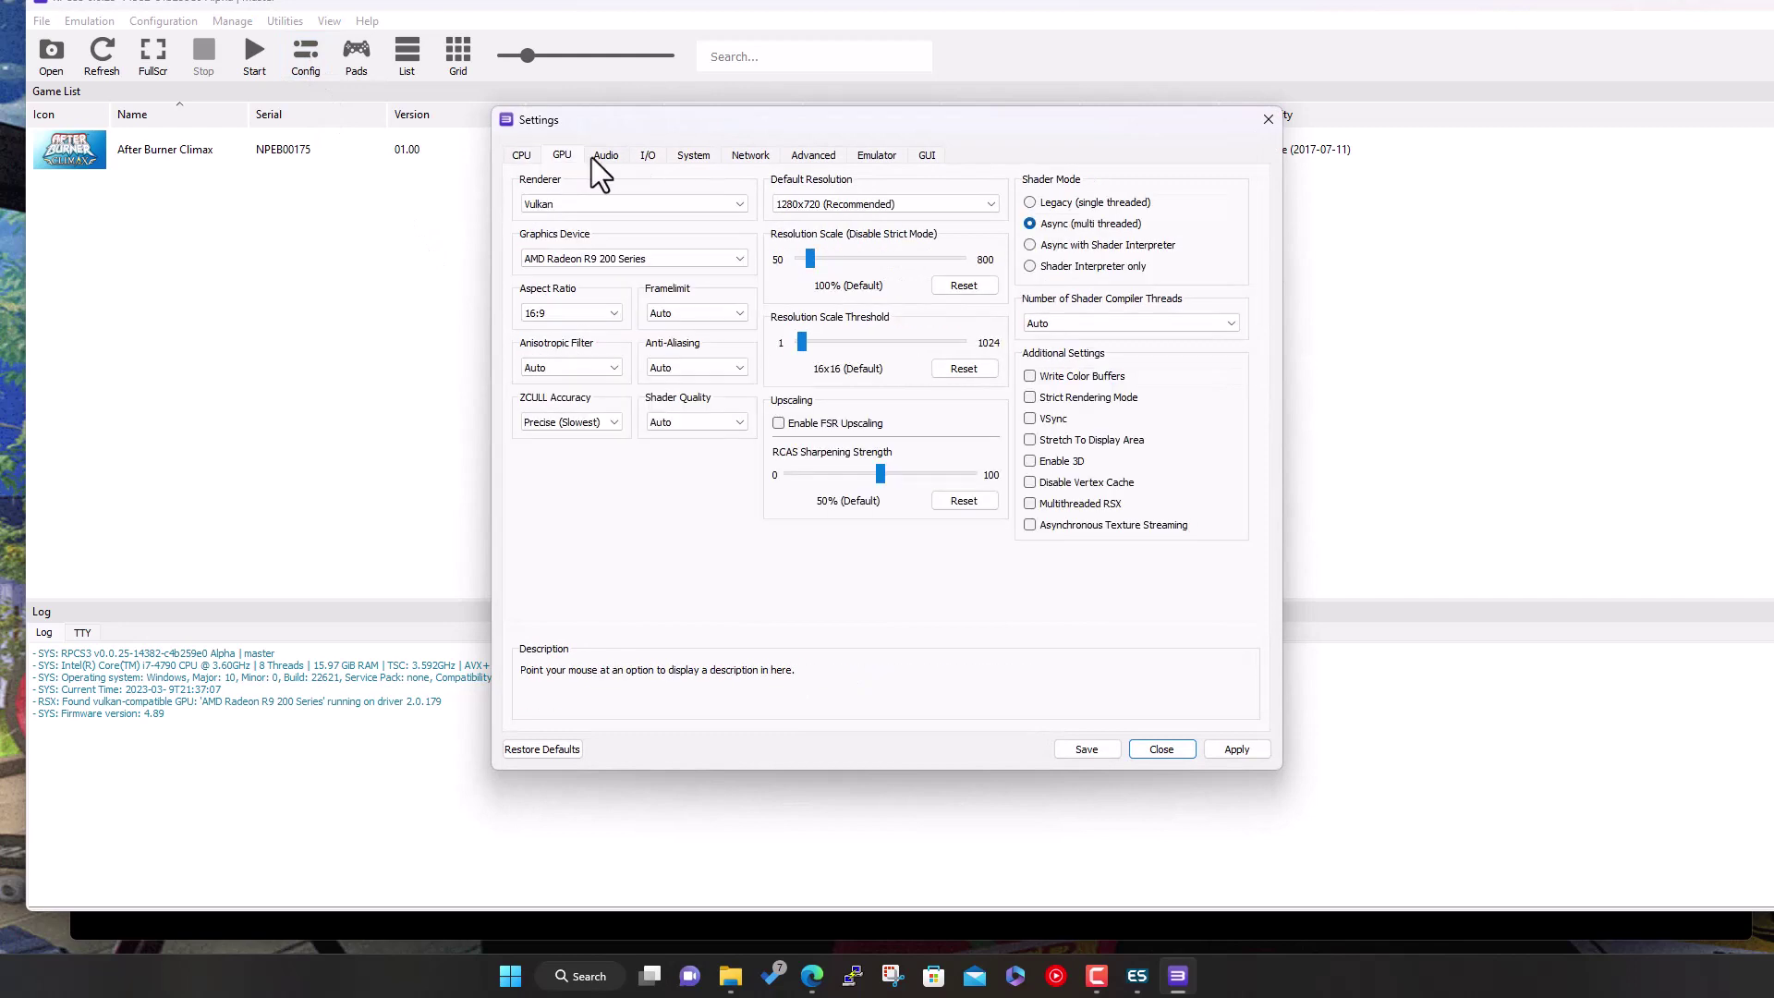
{"action": "left_click", "coordinate": [795, 202]}
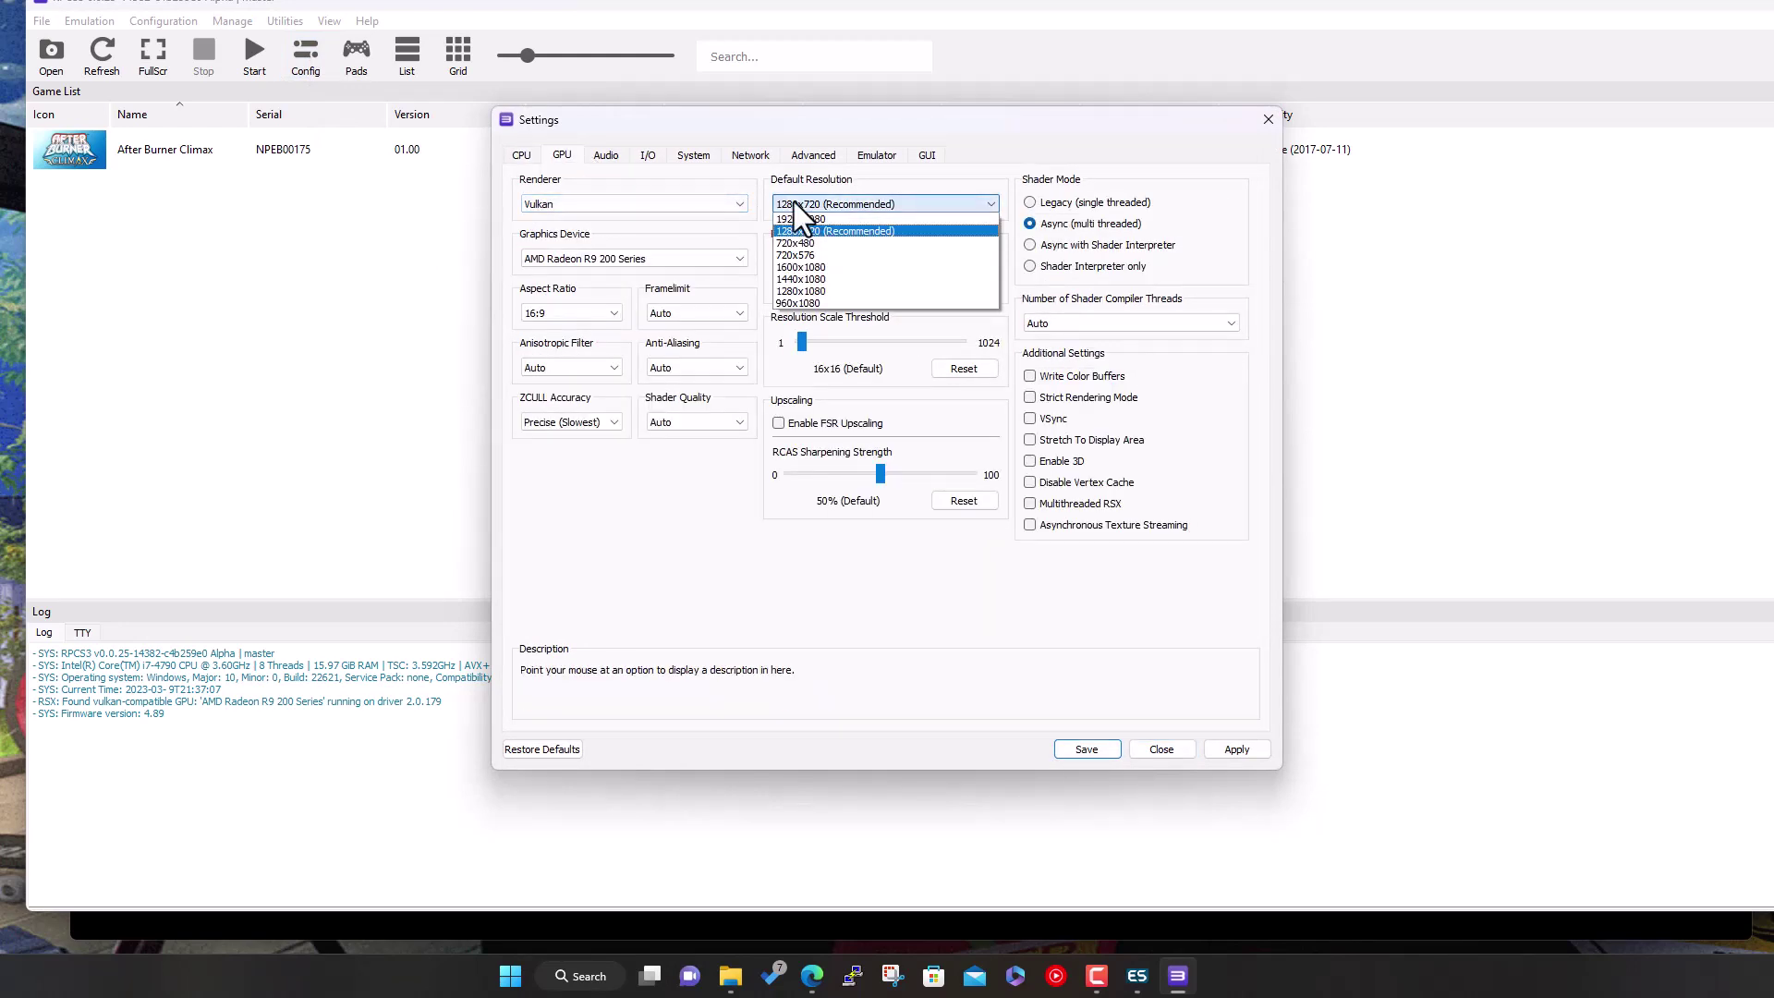
{"action": "left_click", "coordinate": [795, 201]}
{"action": "left_click", "coordinate": [639, 201]}
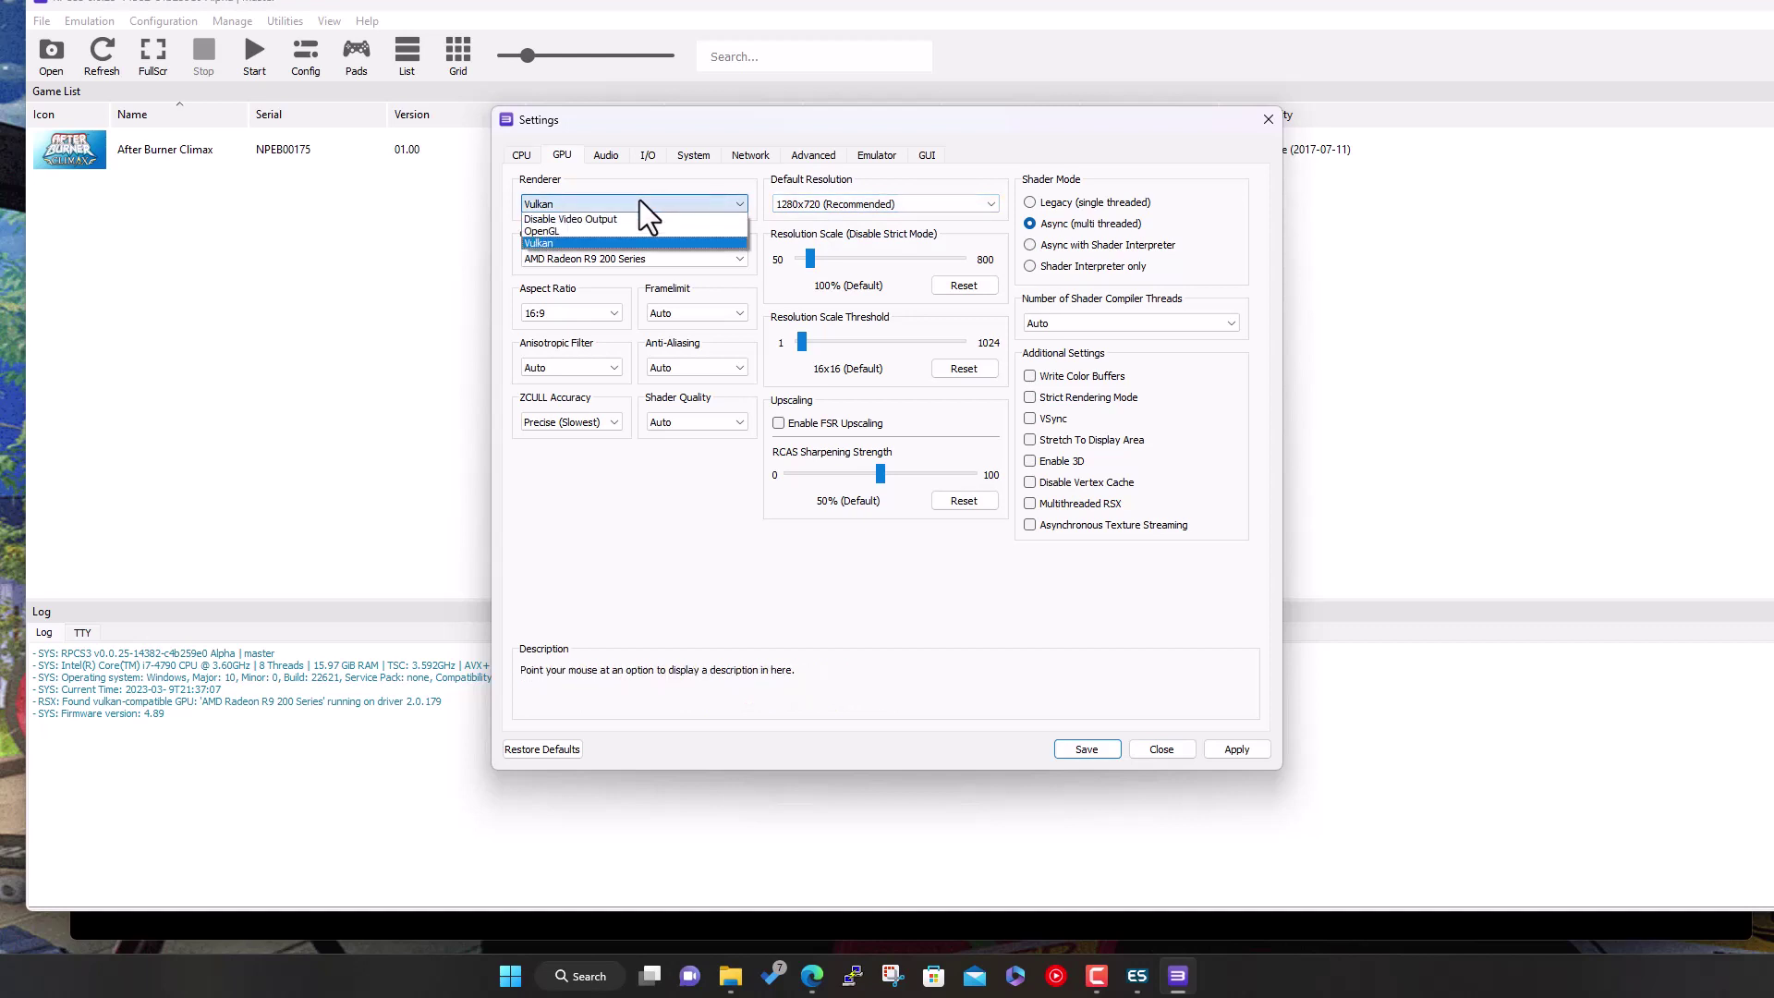
{"action": "left_click", "coordinate": [597, 242]}
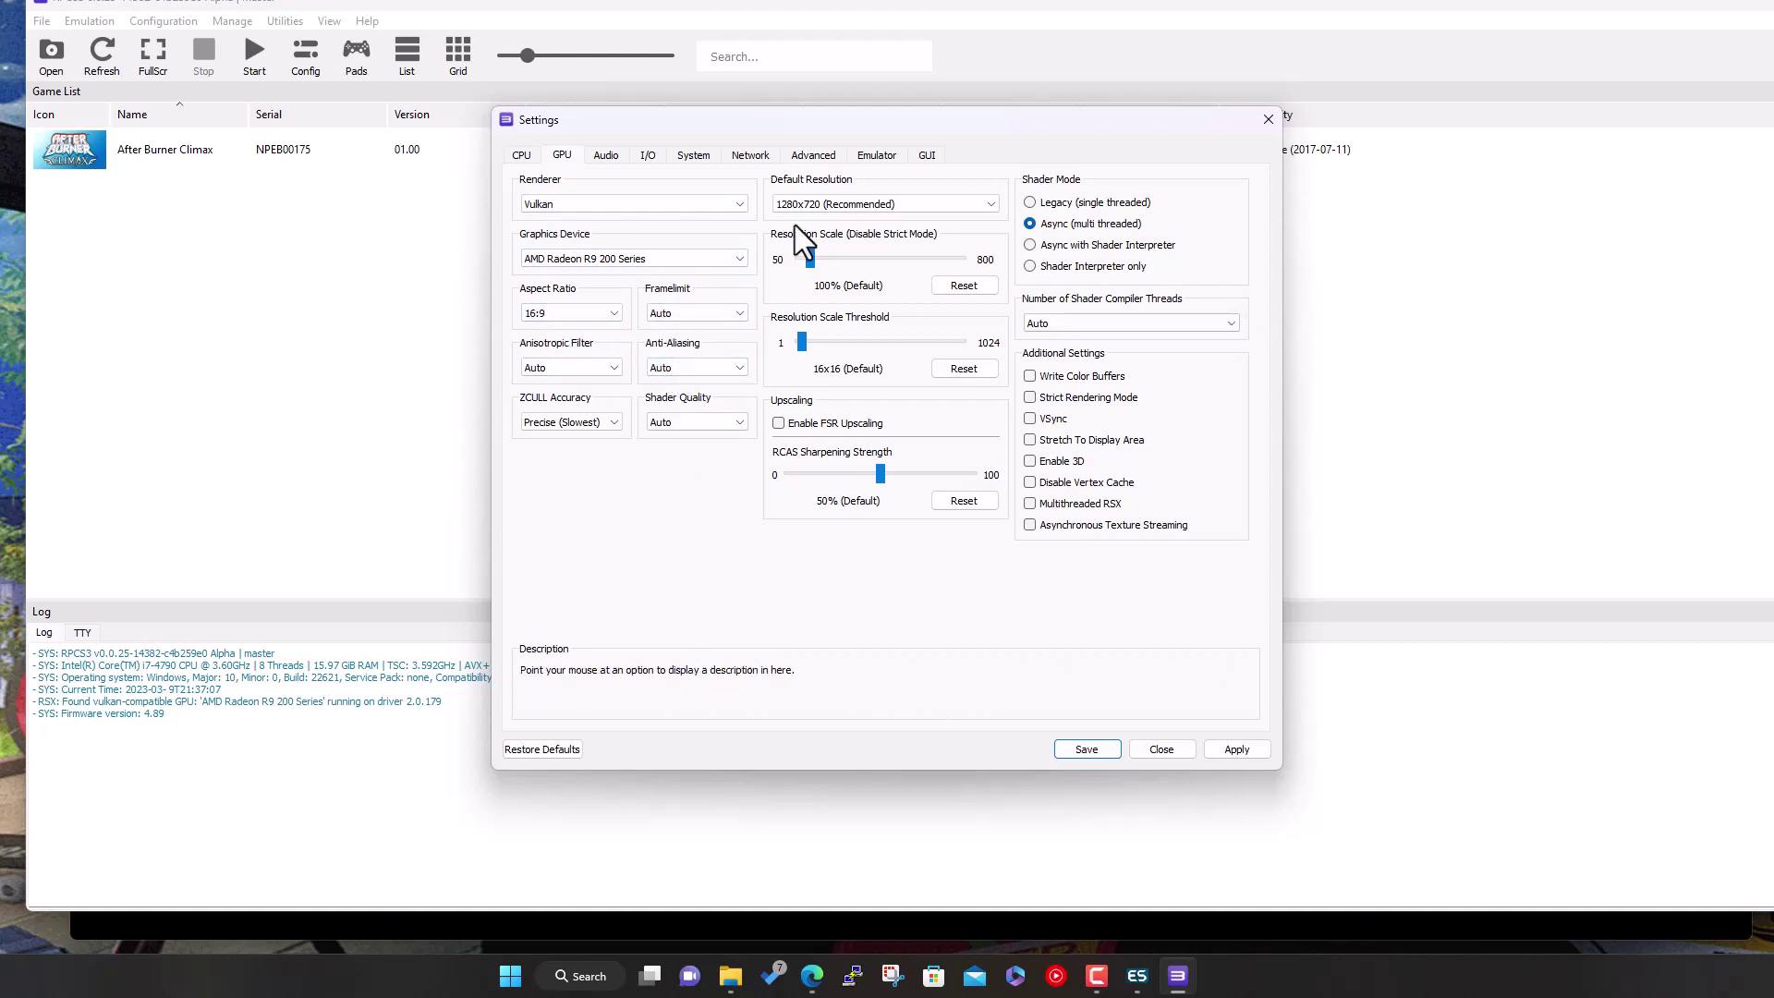
{"action": "left_click", "coordinate": [606, 156]}
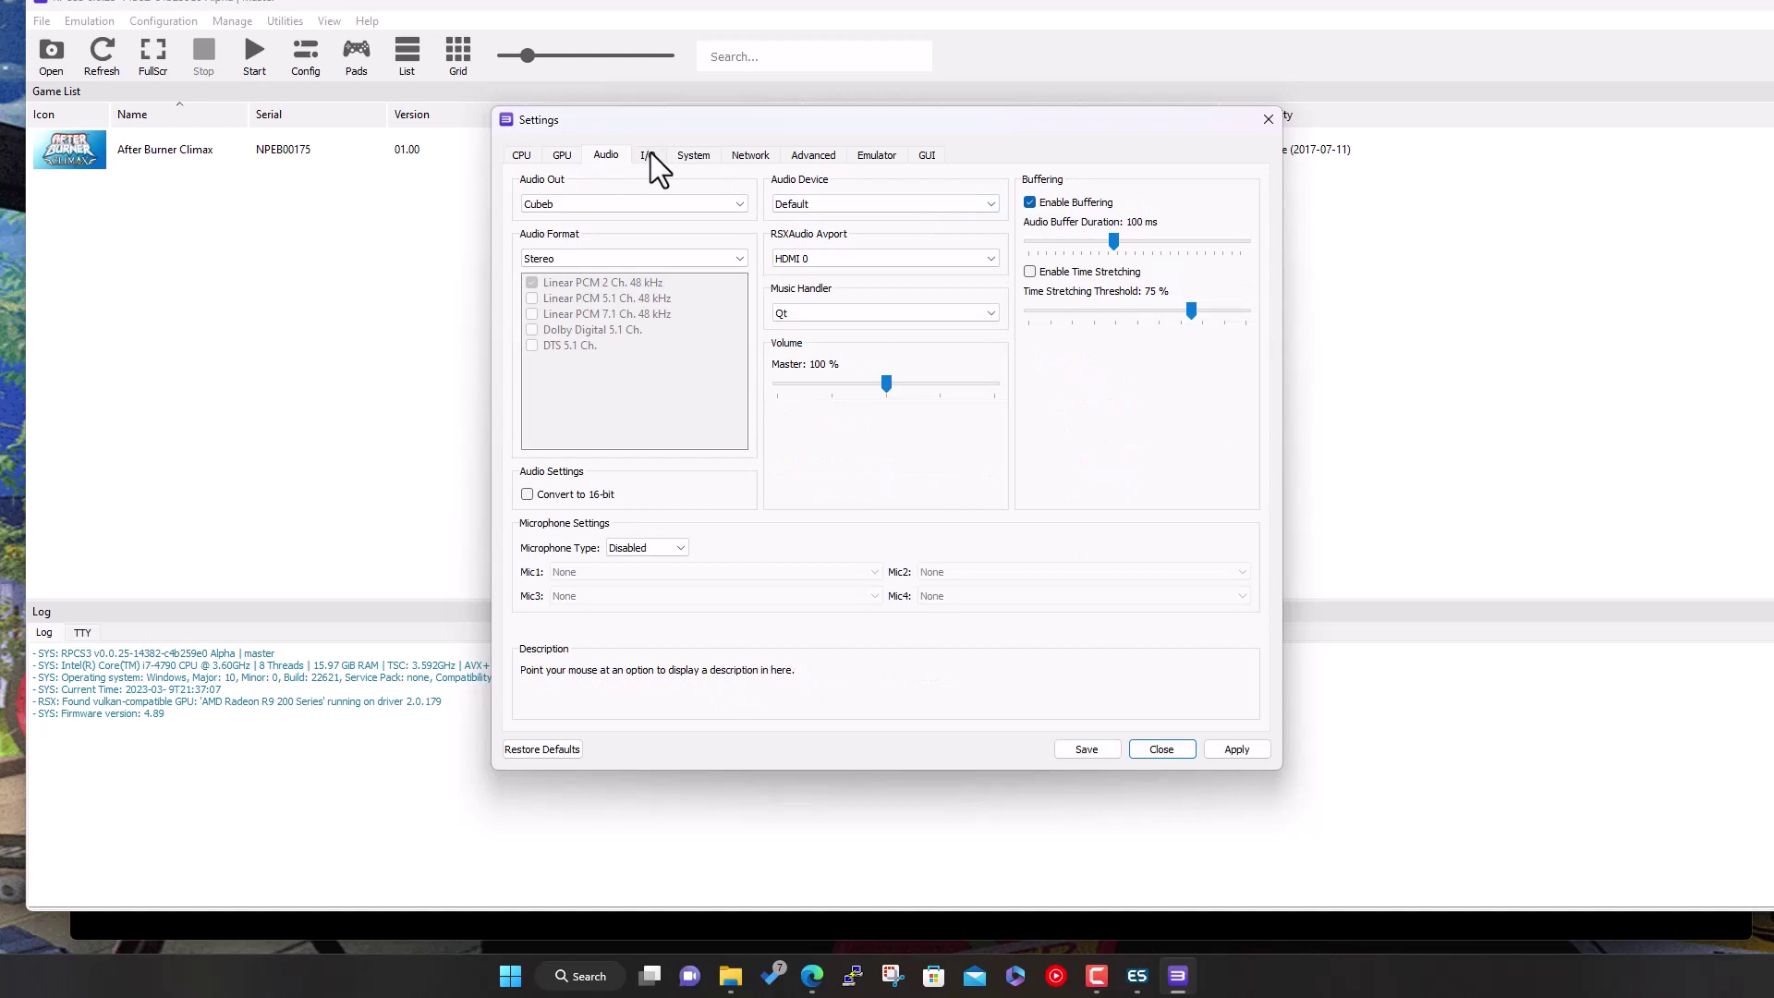
{"action": "left_click", "coordinate": [649, 157]}
{"action": "left_click", "coordinate": [688, 157]}
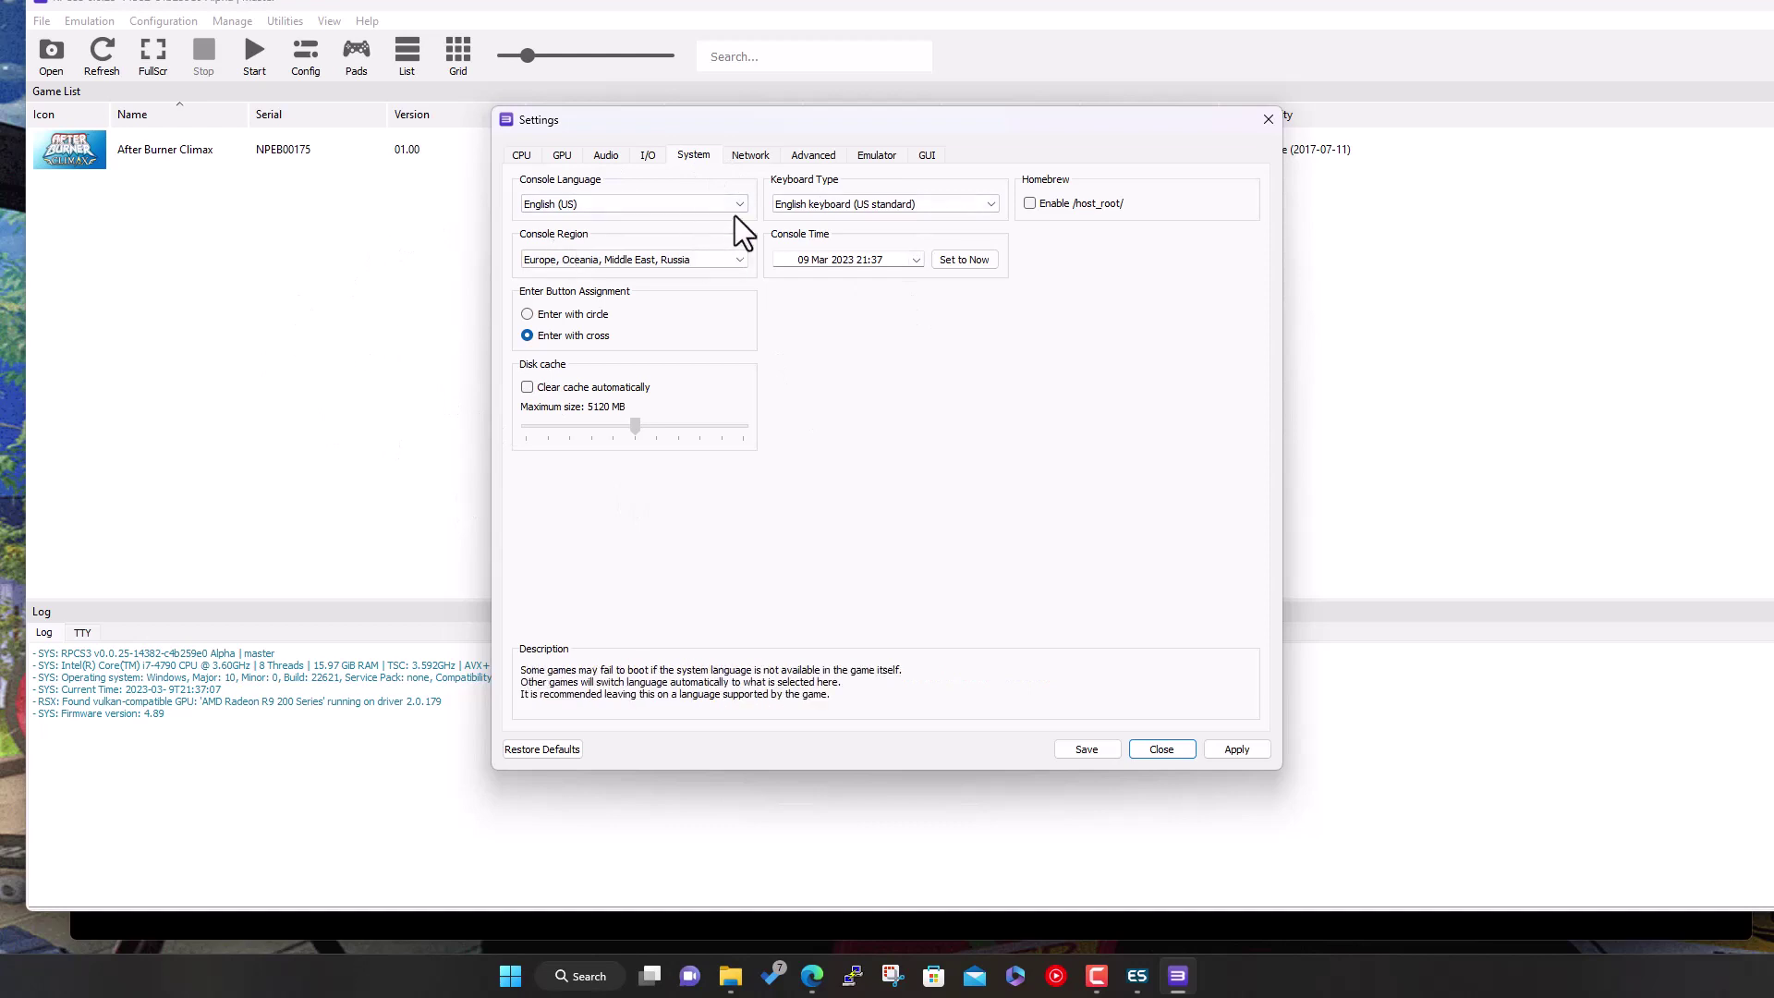
{"action": "left_click", "coordinate": [887, 155]}
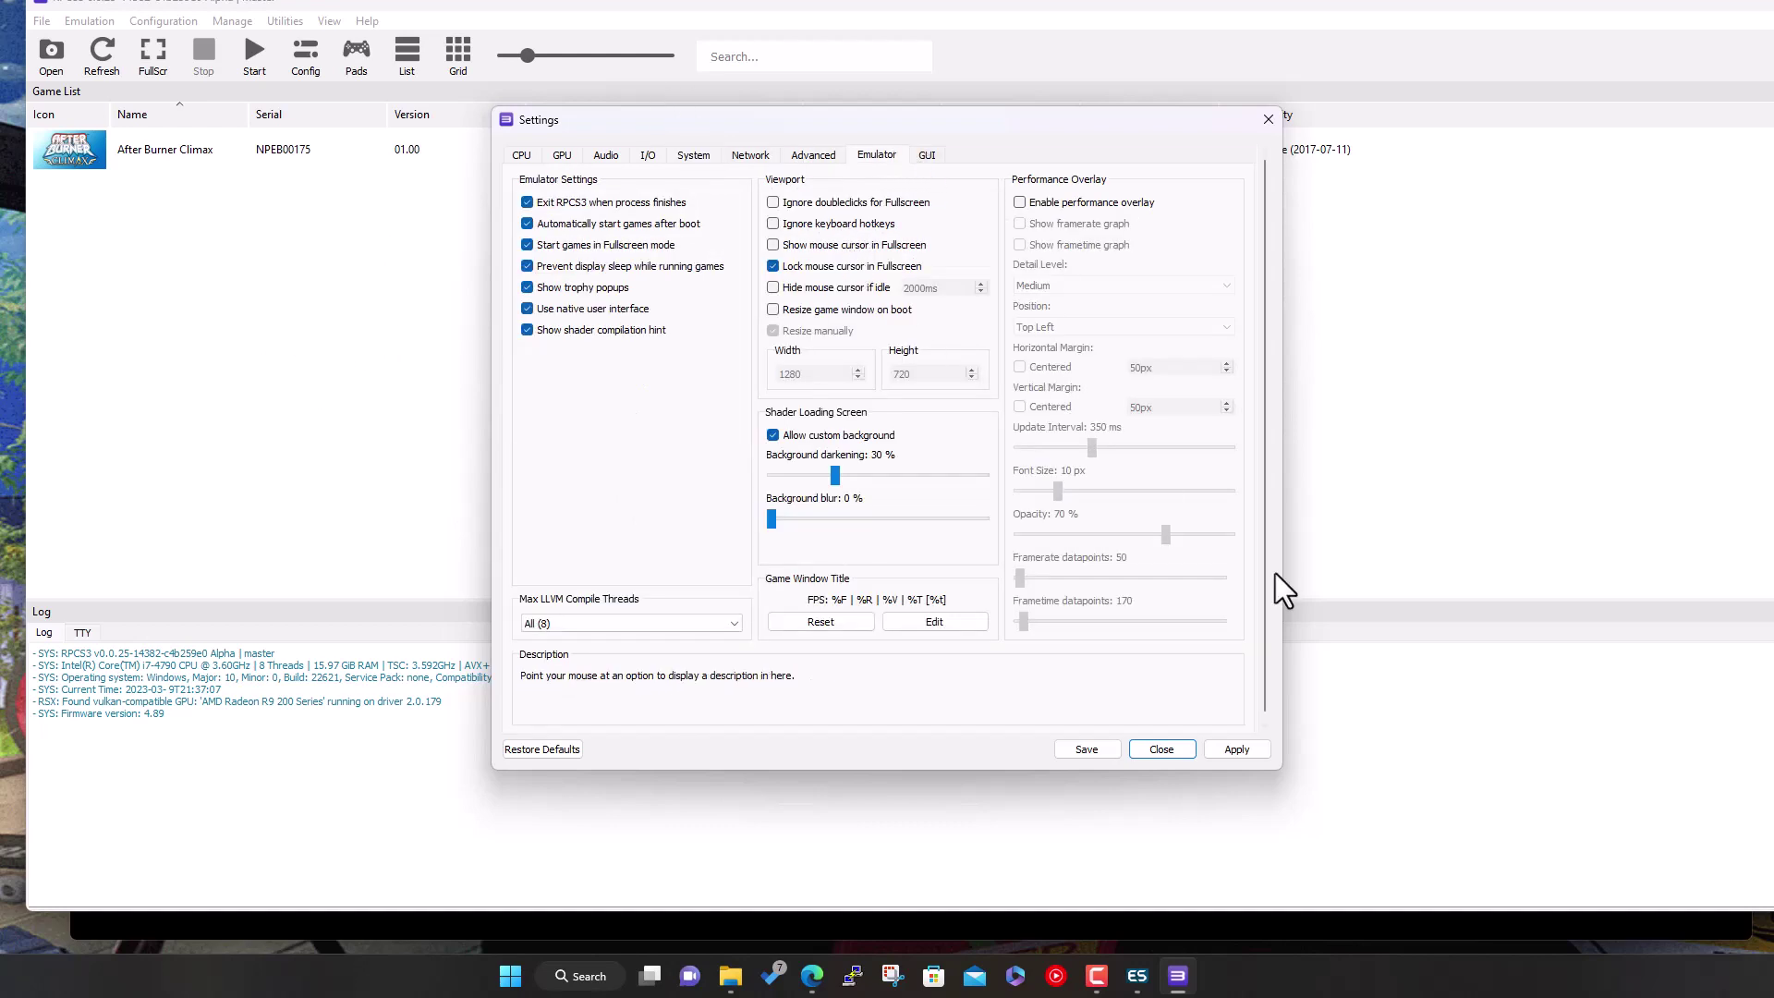
{"action": "left_click", "coordinate": [1162, 749]}
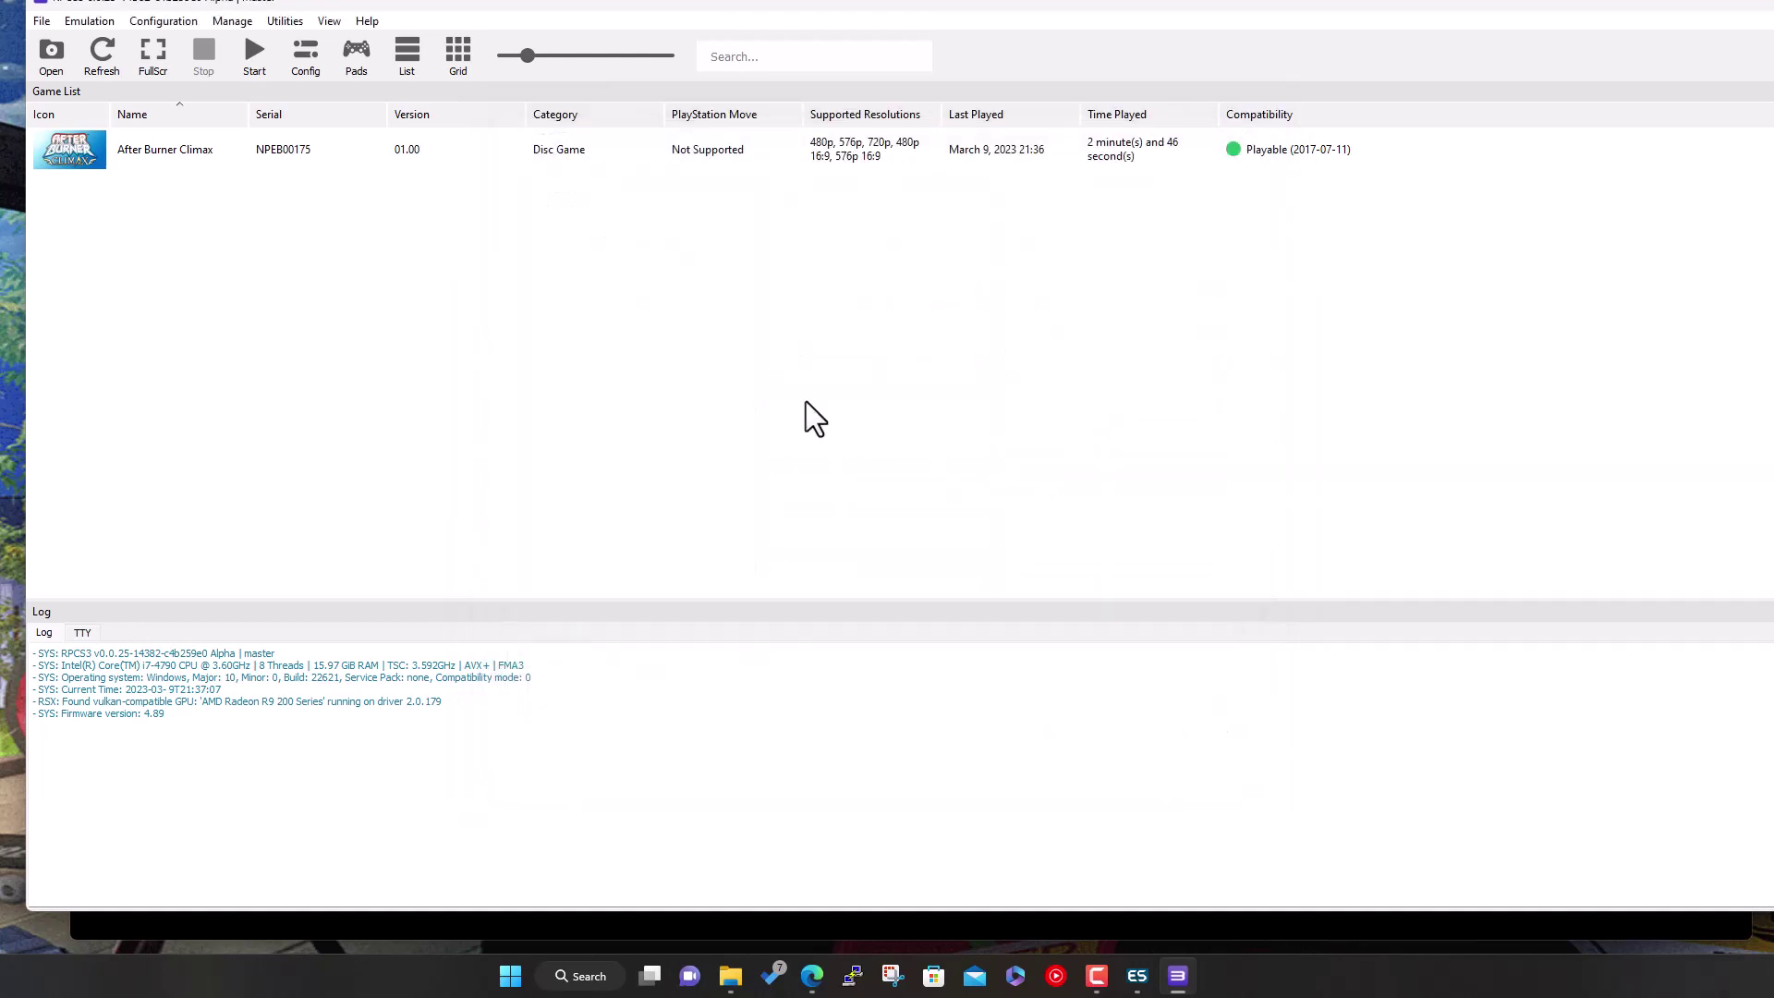
Try the XInput handler with XInput Pad #1 for Player 2 in the gamepad settings, revert to Null and cancel.
{"action": "left_click", "coordinate": [349, 48]}
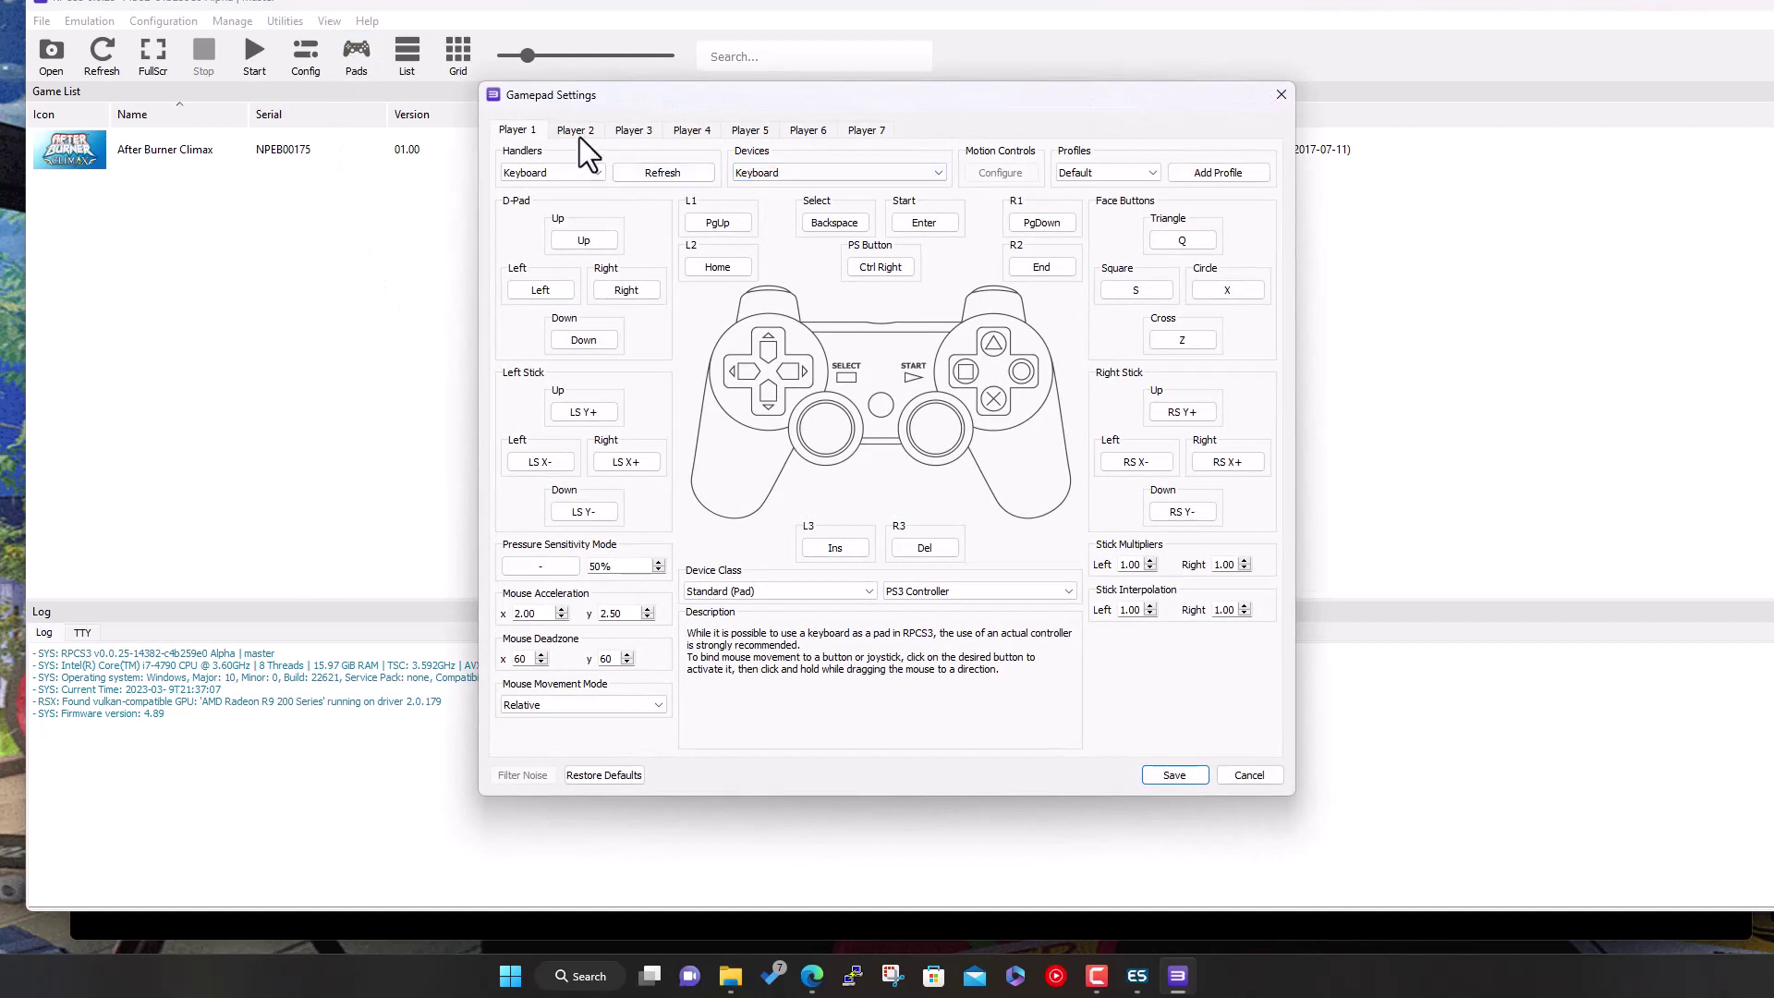
{"action": "left_click", "coordinate": [574, 131]}
{"action": "left_click", "coordinate": [588, 174]}
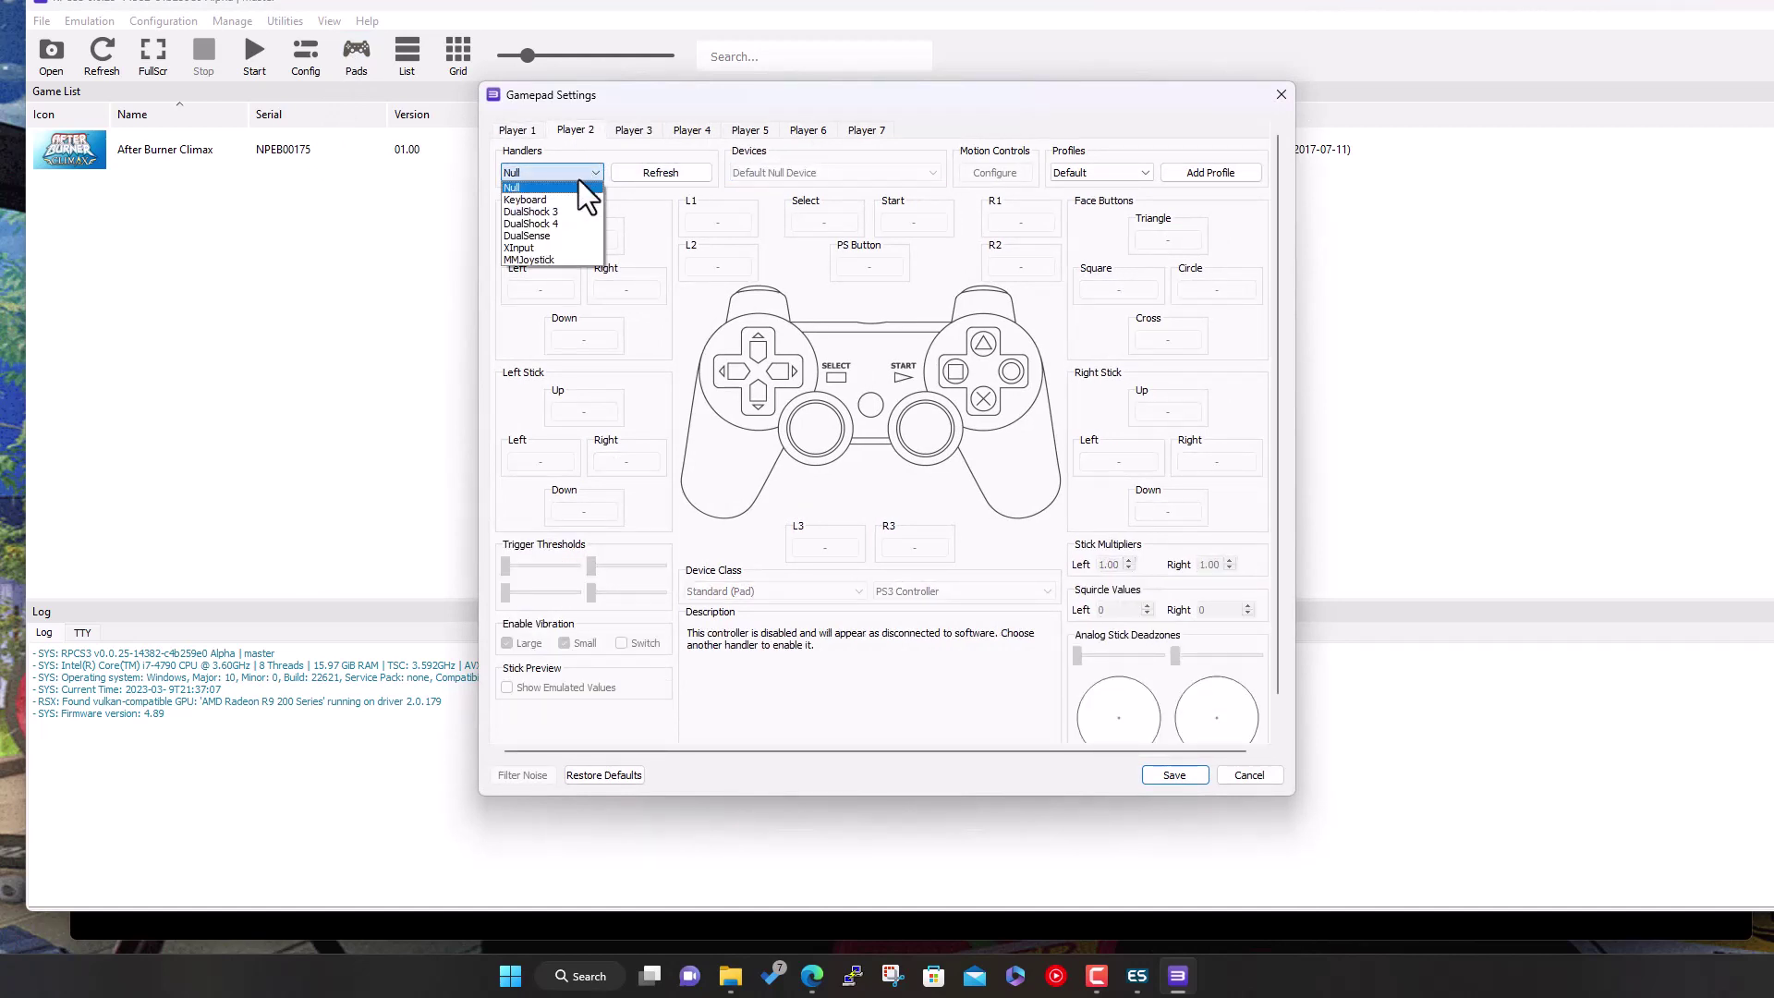
{"action": "left_click", "coordinate": [544, 247]}
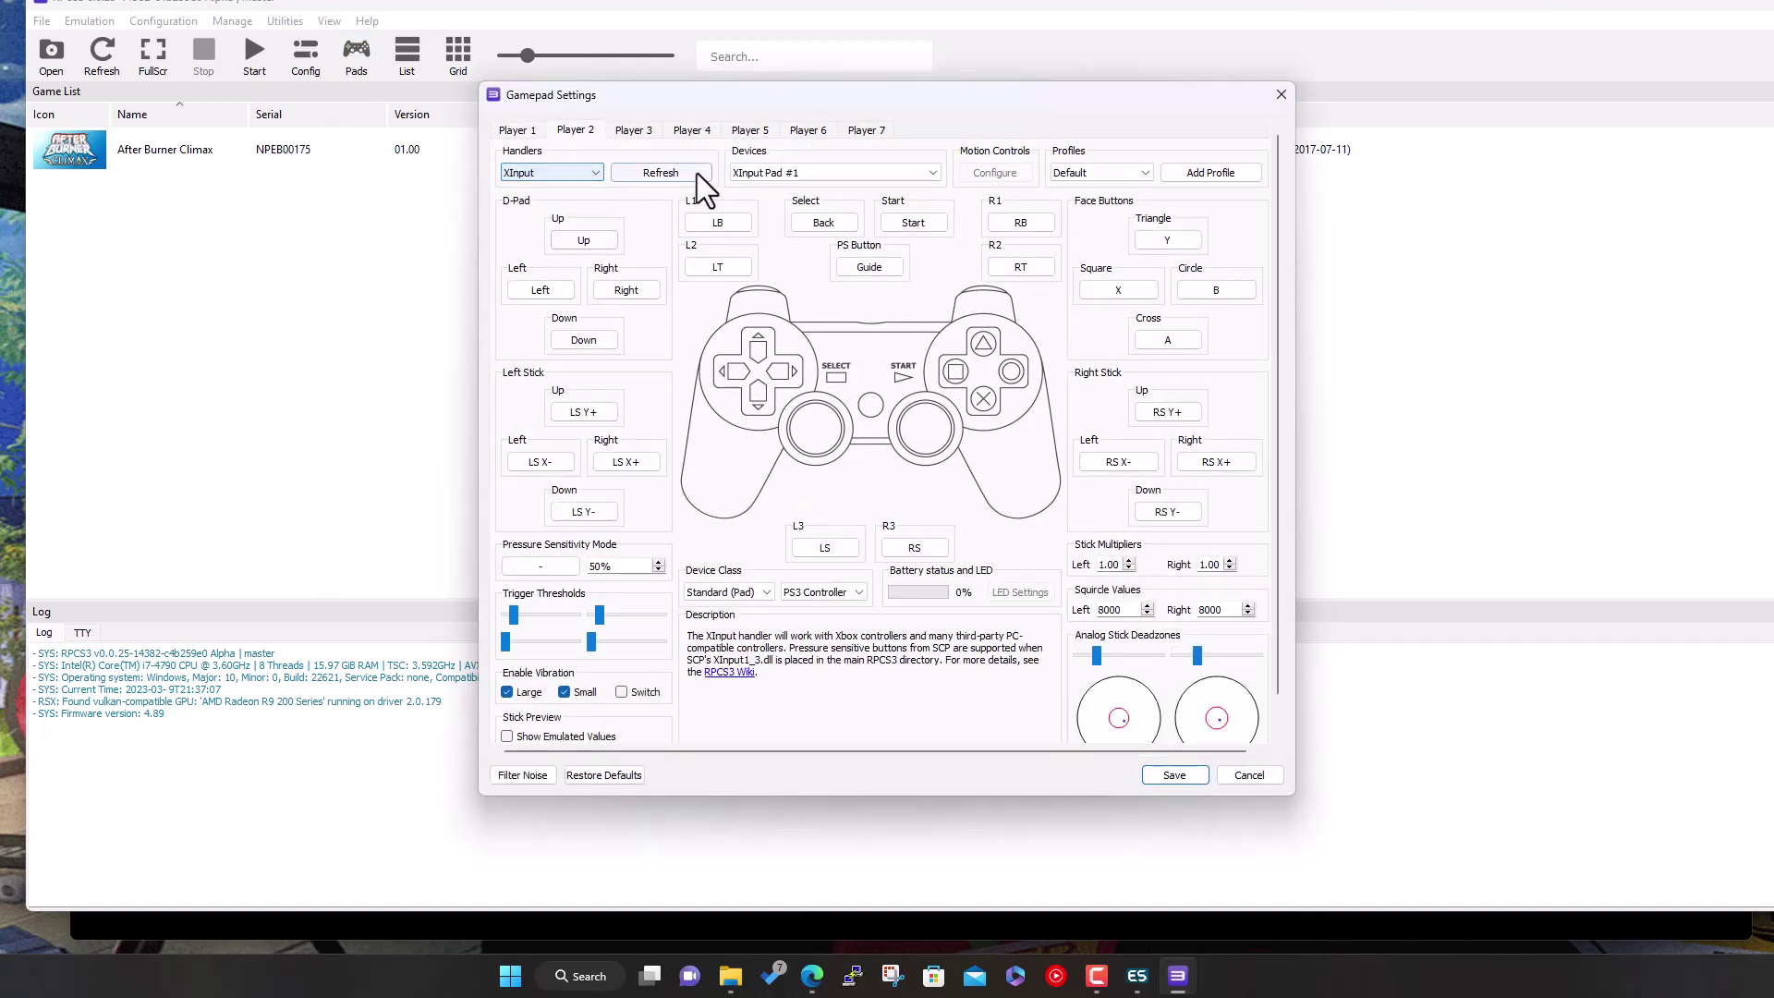
{"action": "left_click", "coordinate": [772, 171]}
{"action": "left_click", "coordinate": [814, 190]}
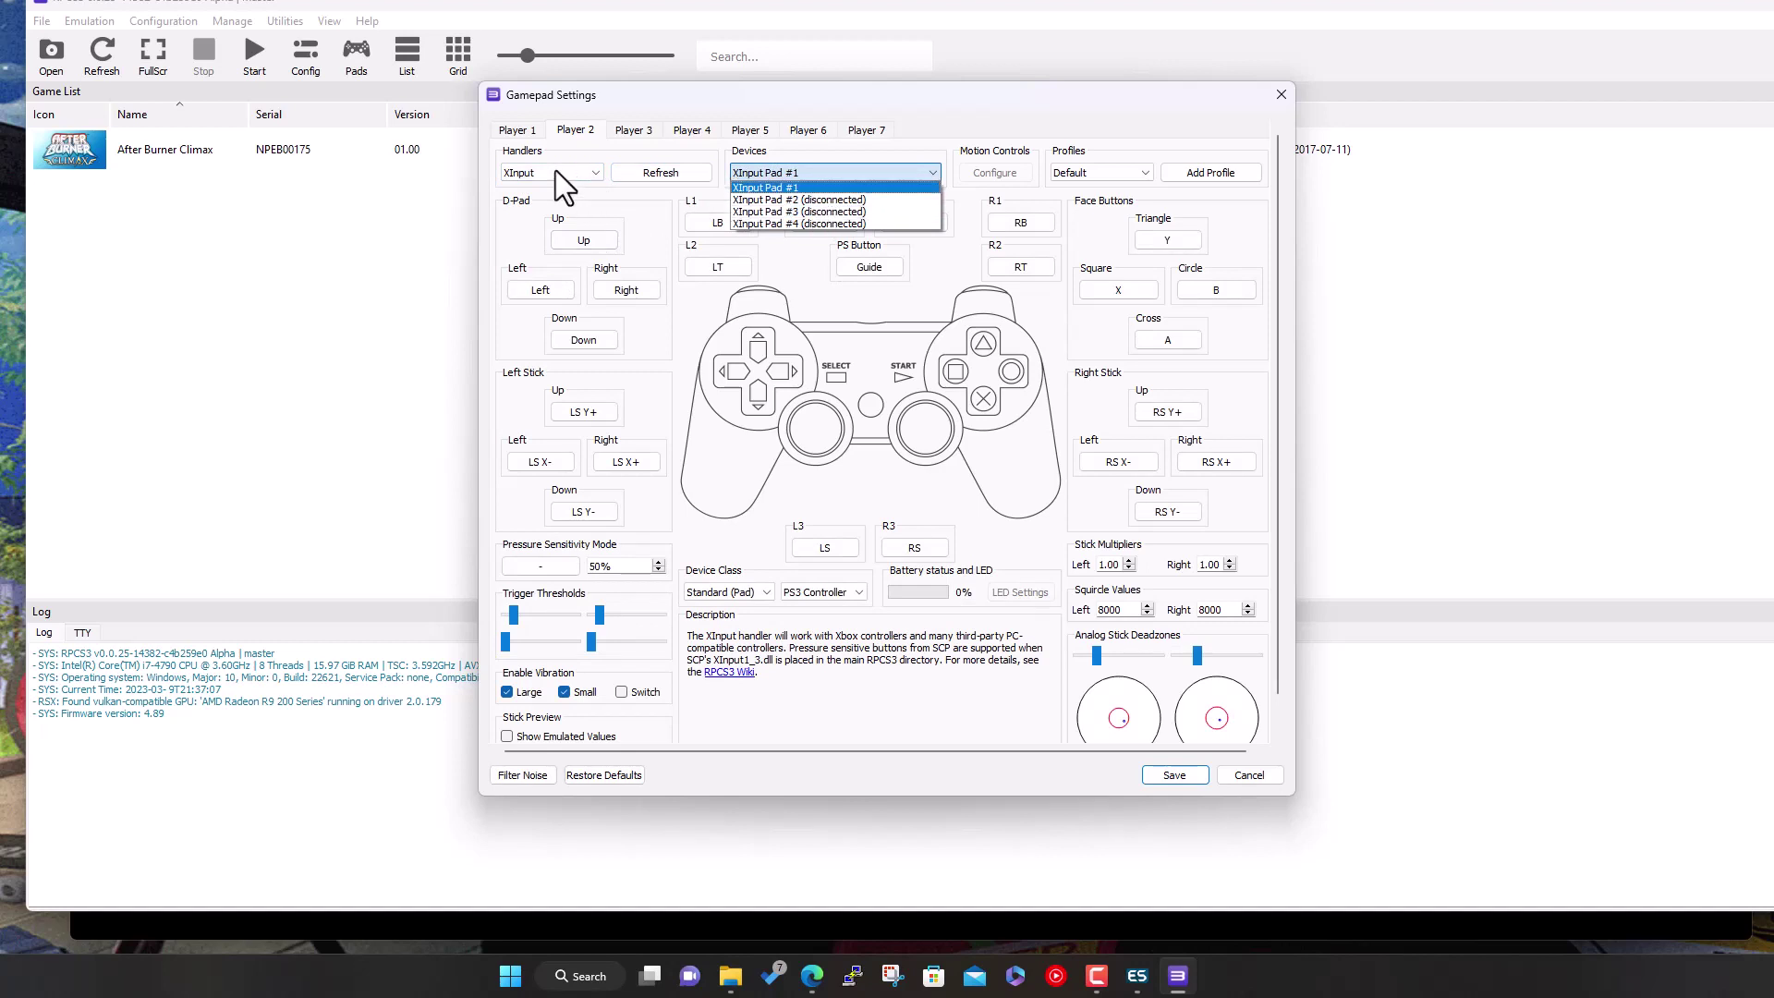
{"action": "left_click", "coordinate": [555, 171]}
{"action": "left_click", "coordinate": [541, 188]}
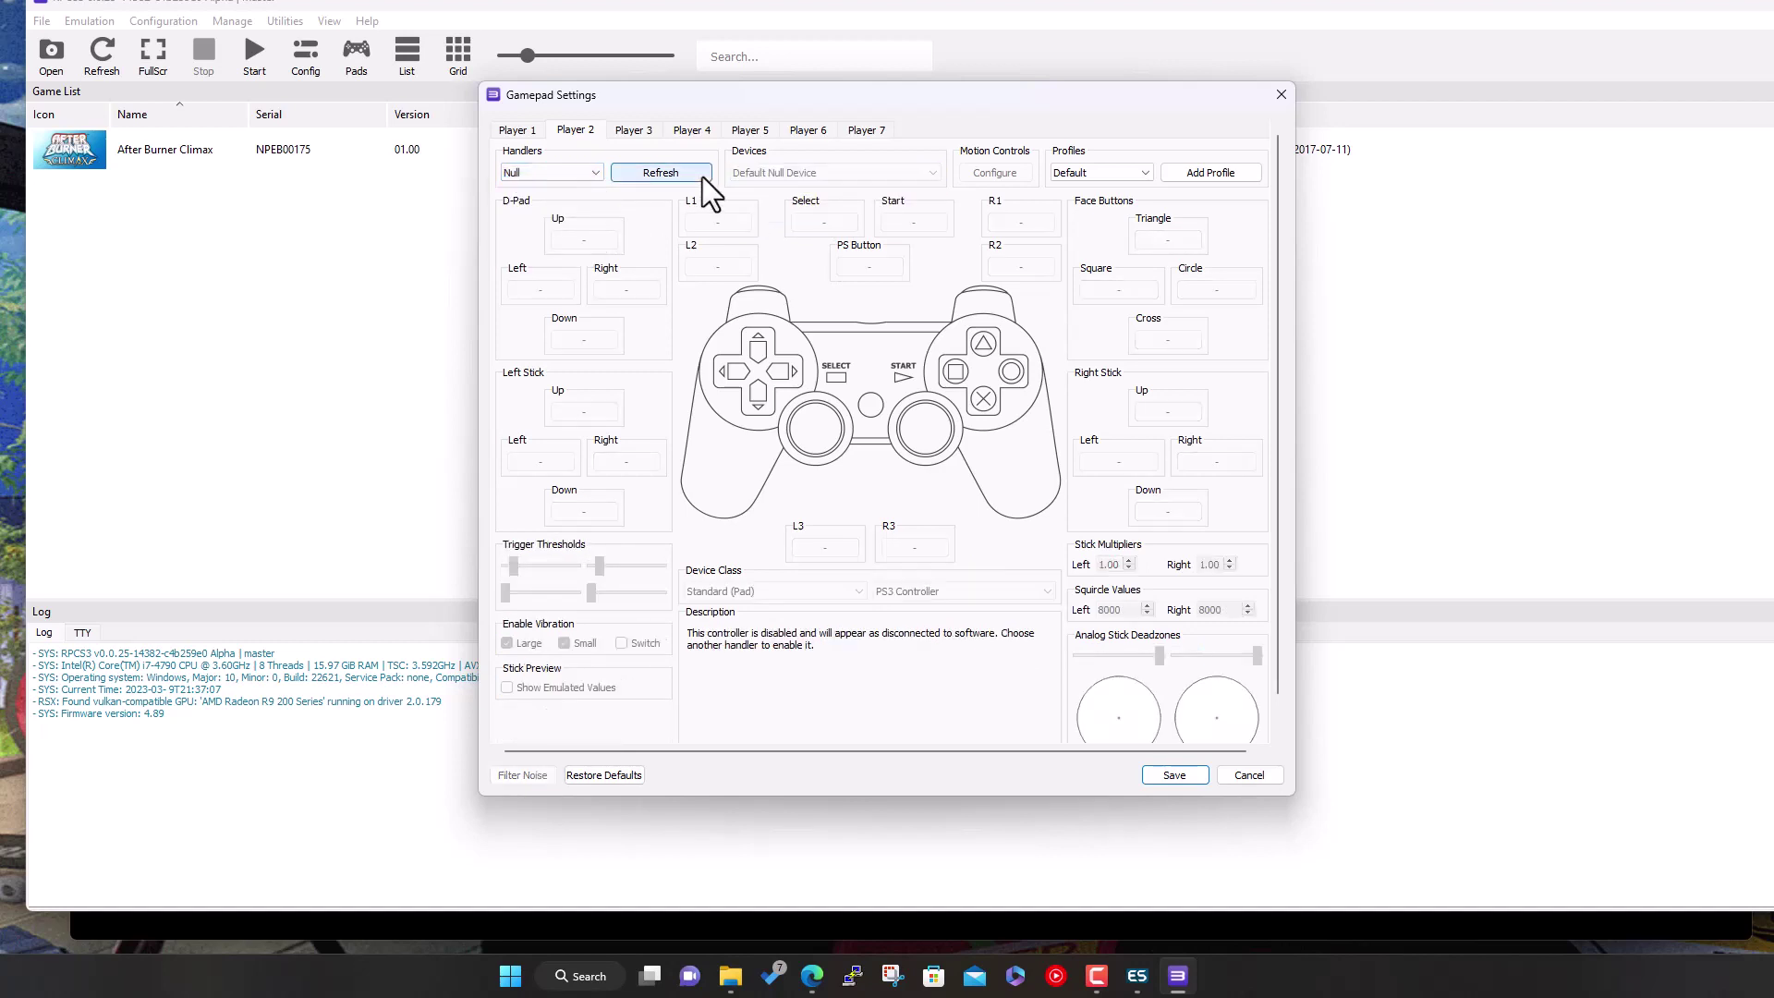
{"action": "left_click", "coordinate": [1275, 779]}
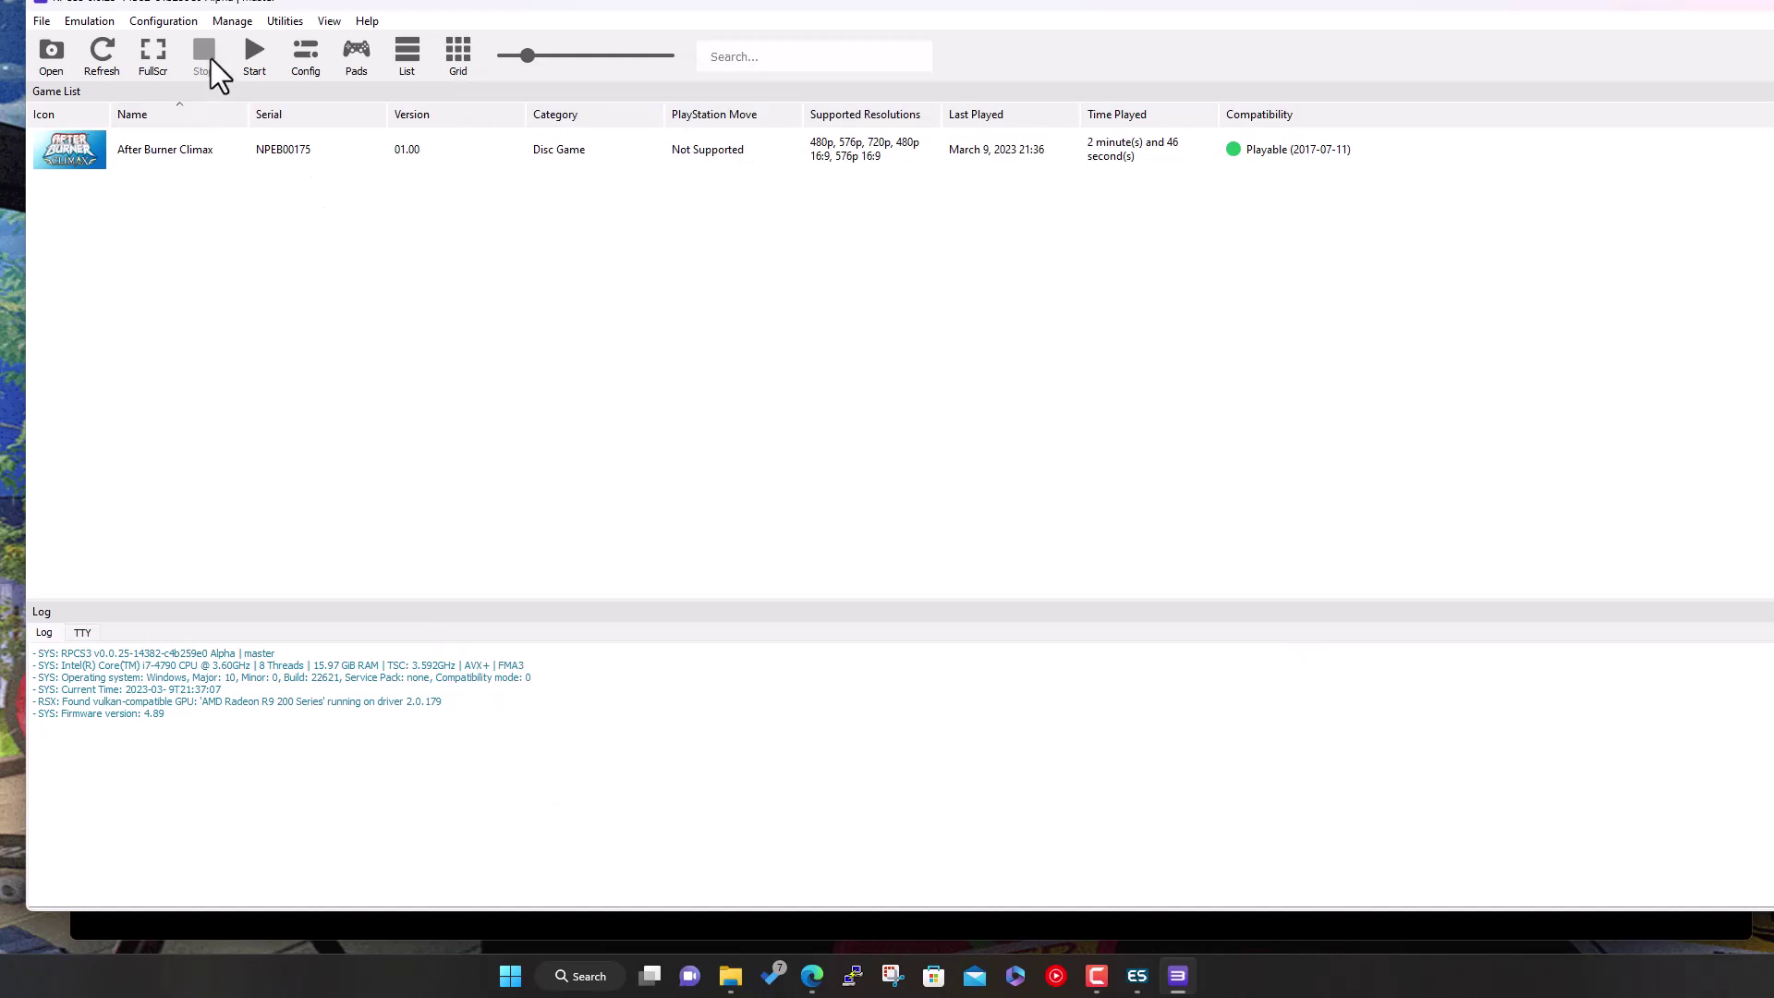
Reposition the RPCS3 window and narrow it so that the title bar and both side edges fit on the screen.
{"action": "left_click_drag", "start_coordinate": [594, 7], "coordinate": [584, 25]}
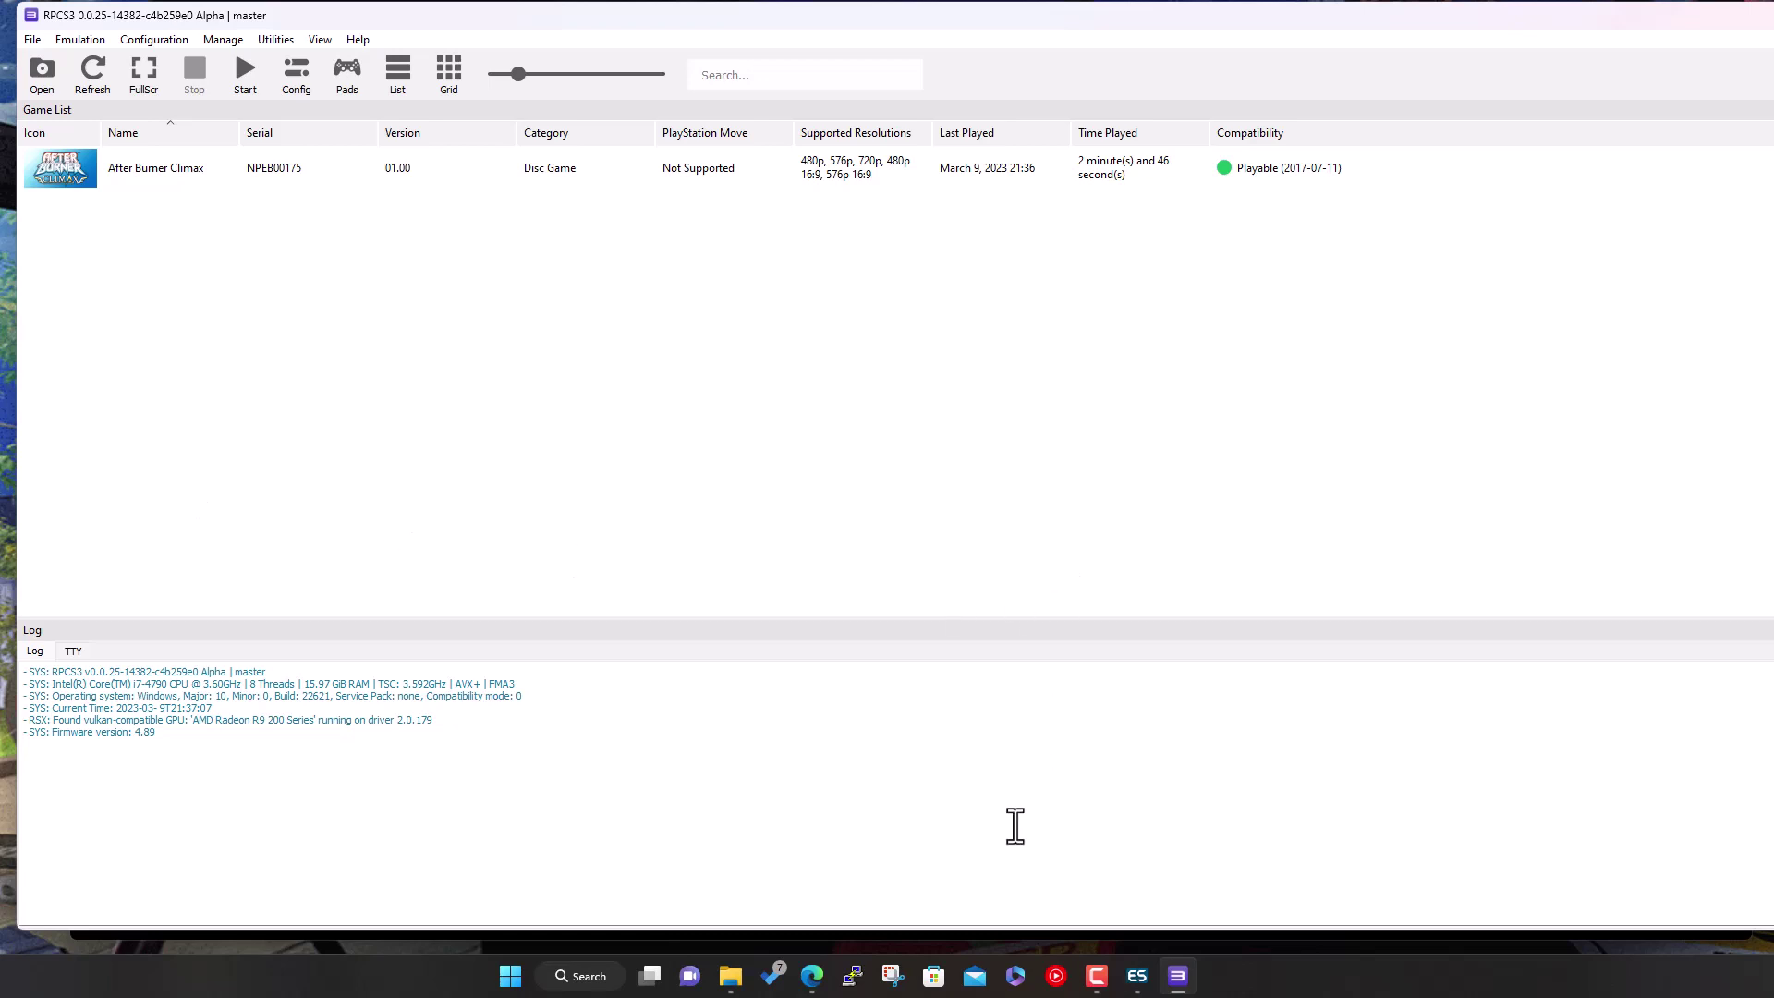
{"action": "mouse_move", "coordinate": [734, 972]}
{"action": "mouse_move", "coordinate": [1771, 162]}
{"action": "left_mouse_down"}
{"action": "mouse_move", "coordinate": [1736, 163]}
{"action": "mouse_move", "coordinate": [1753, 162]}
{"action": "left_mouse_up"}
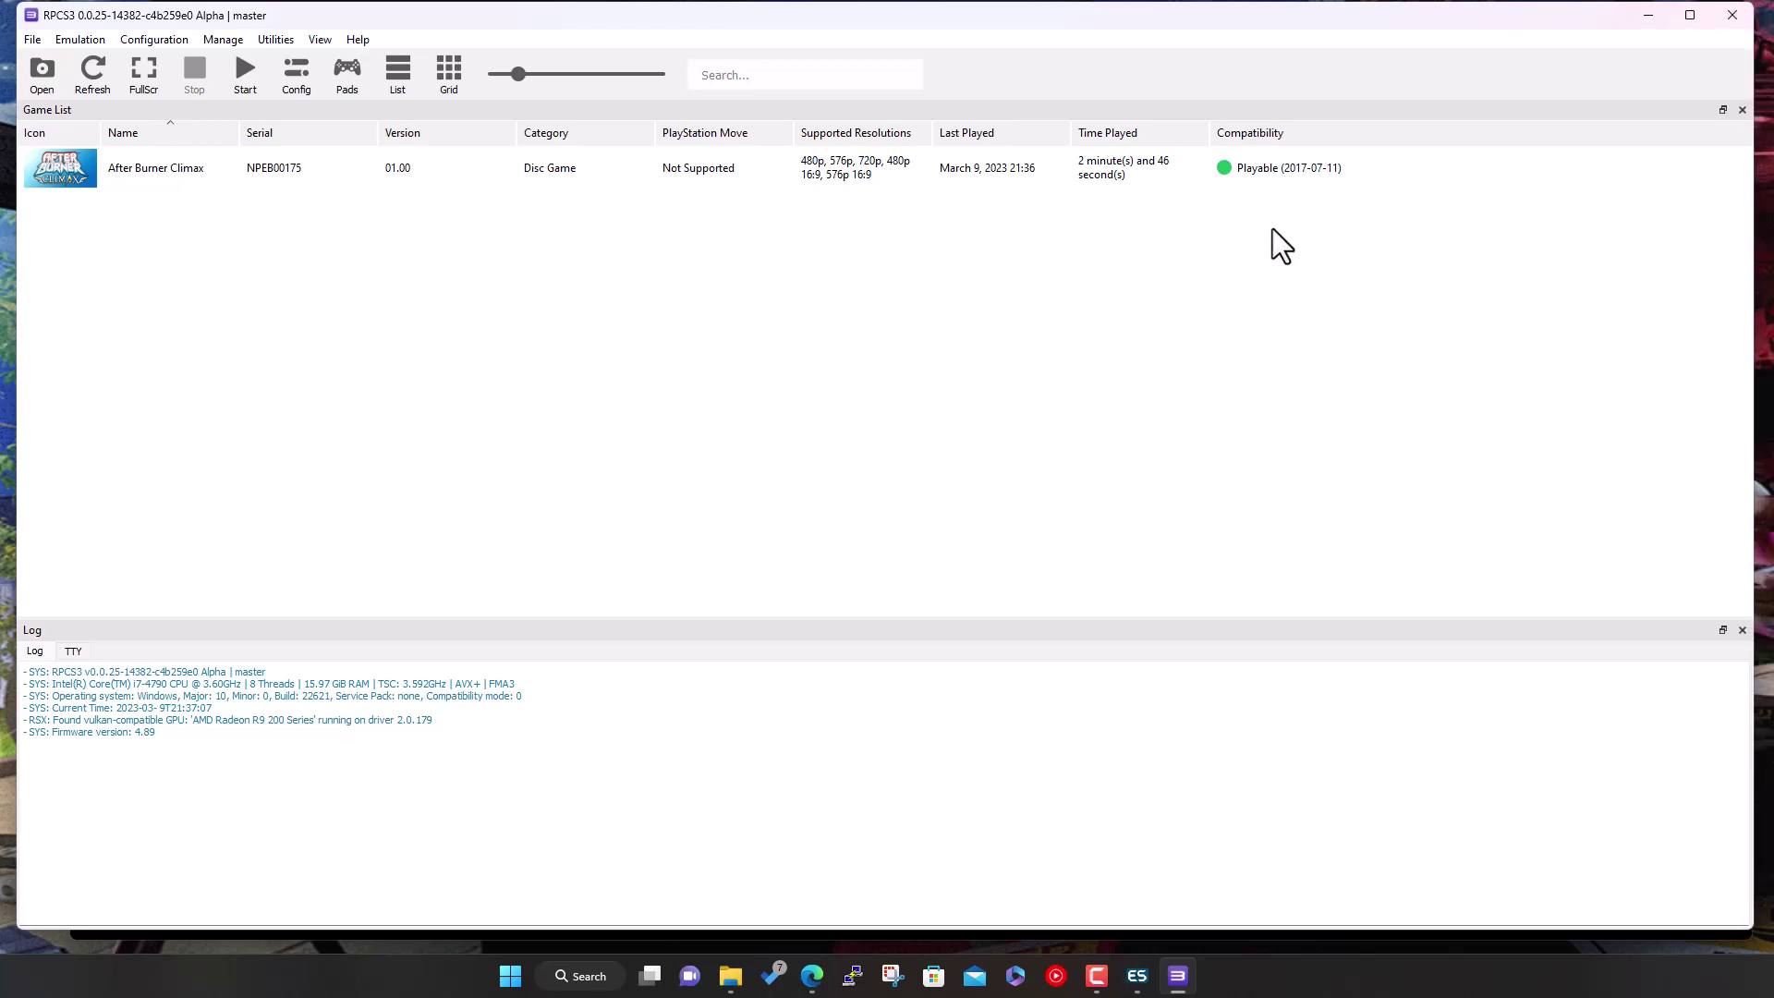